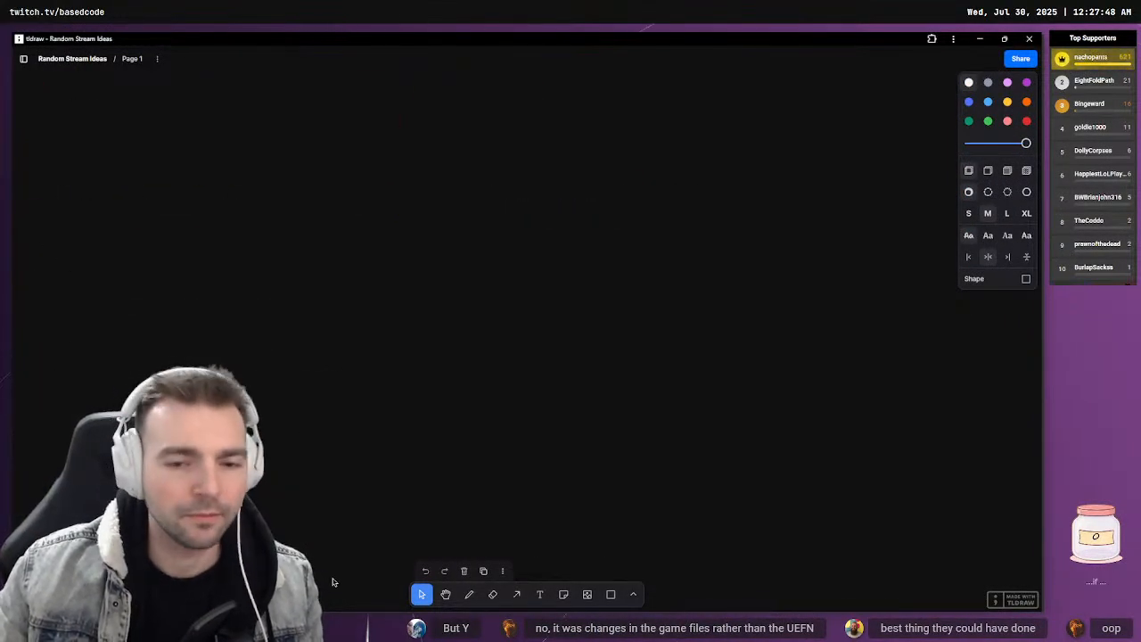
# Draw a vertical and a horizontal axis line on the blank canvas and label their ends Y and X
pyautogui.click(471, 594)
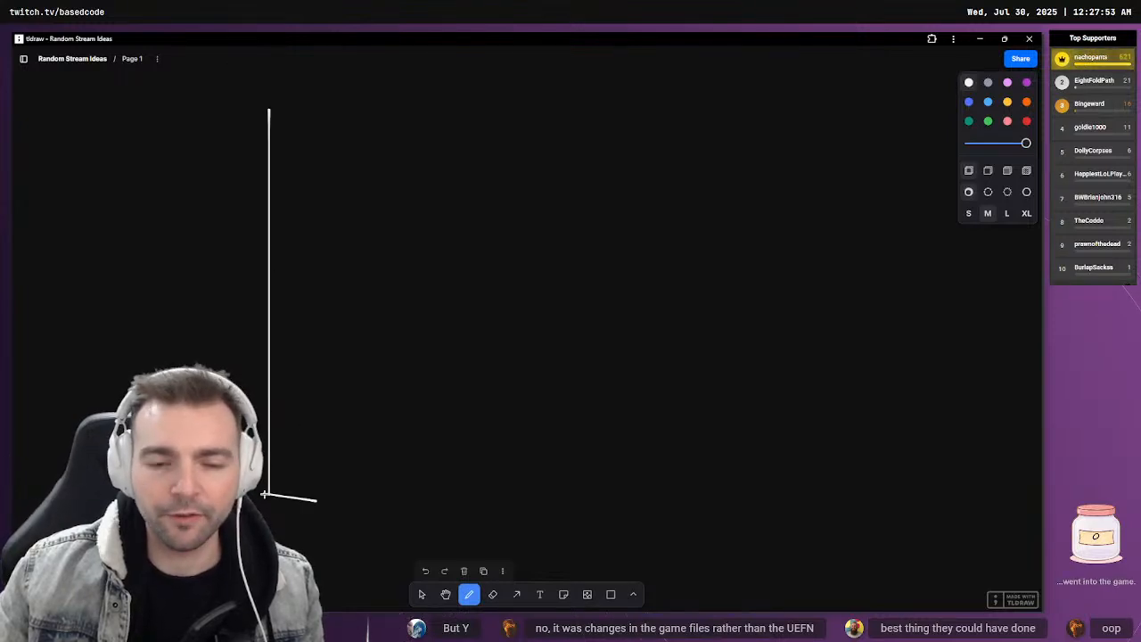
pyautogui.click(515, 595)
pyautogui.press('t')
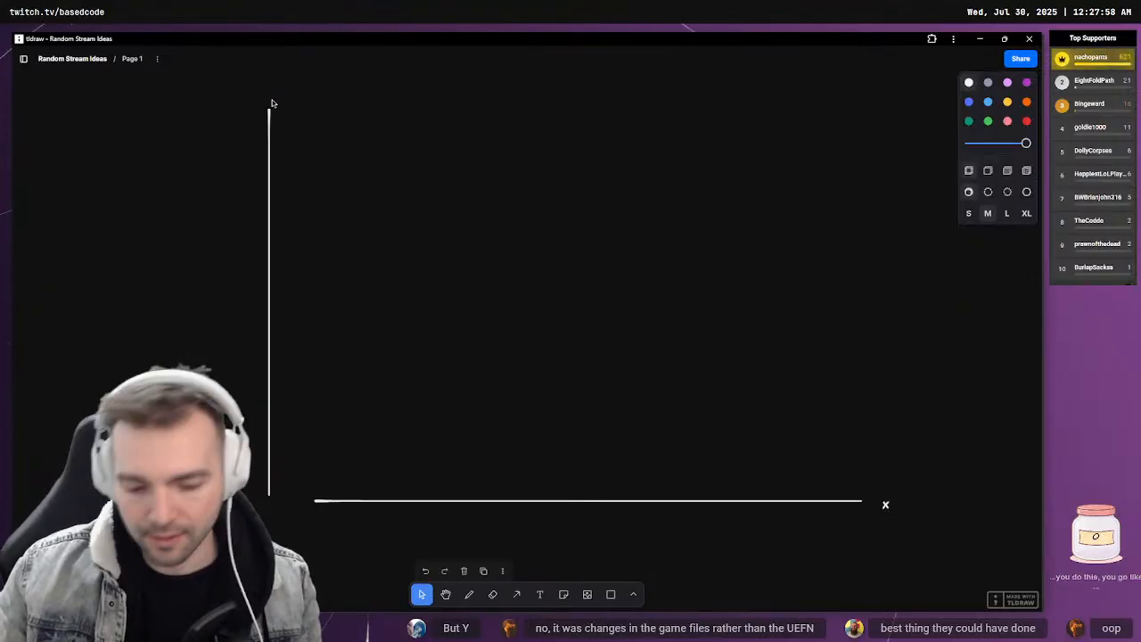
pyautogui.press('t')
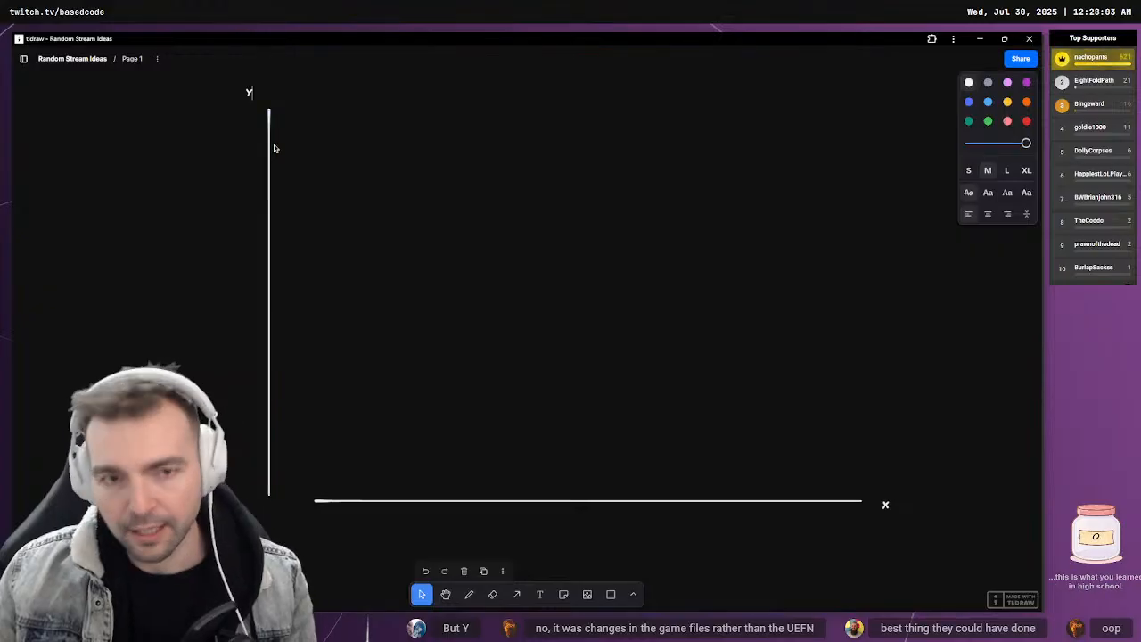
pyautogui.click(470, 594)
pyautogui.moveTo(623, 248); pyautogui.dragTo(820, 485)
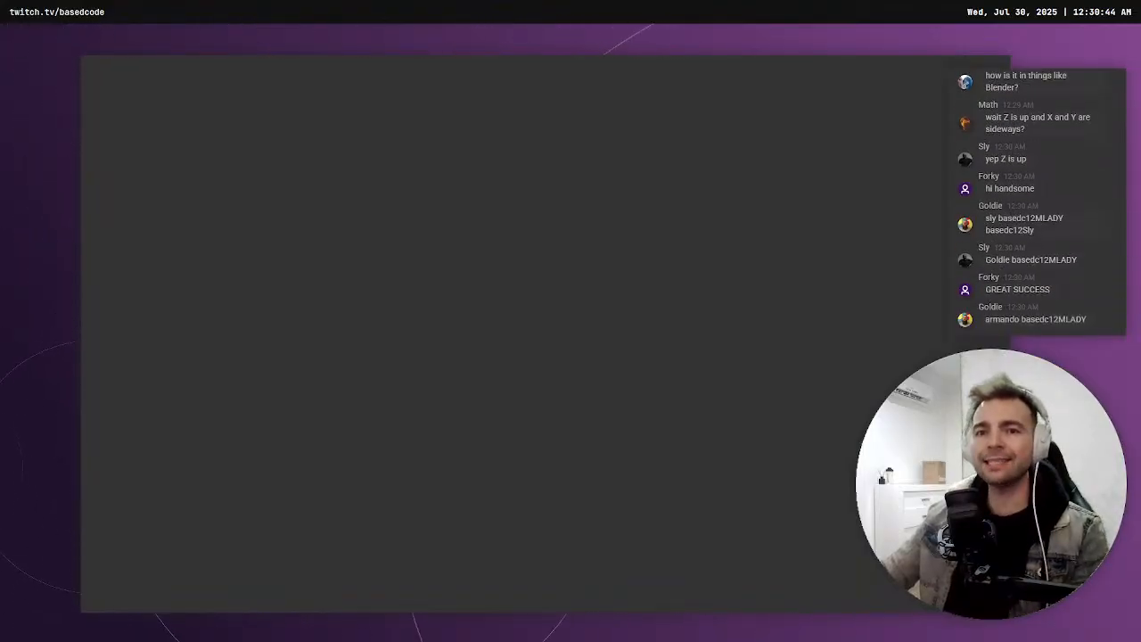
# Open the Epic Developer Assistant page in the browser and bookmark it in the Bookmarks Toolbar
pyautogui.hotkey('ctrl', 't')
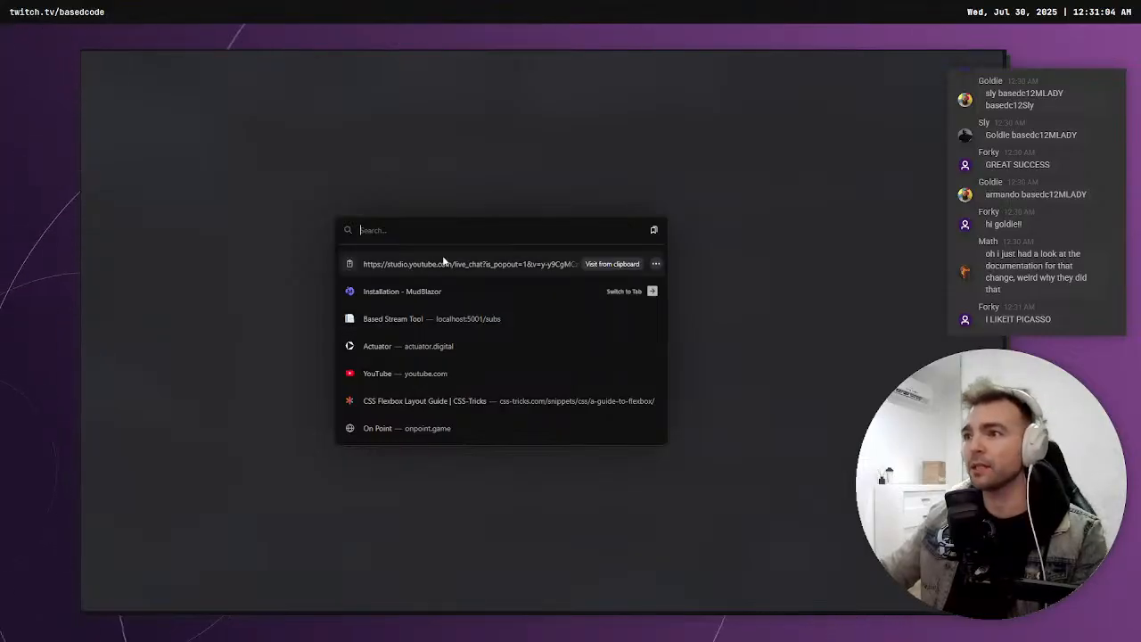
pyautogui.click(187, 216)
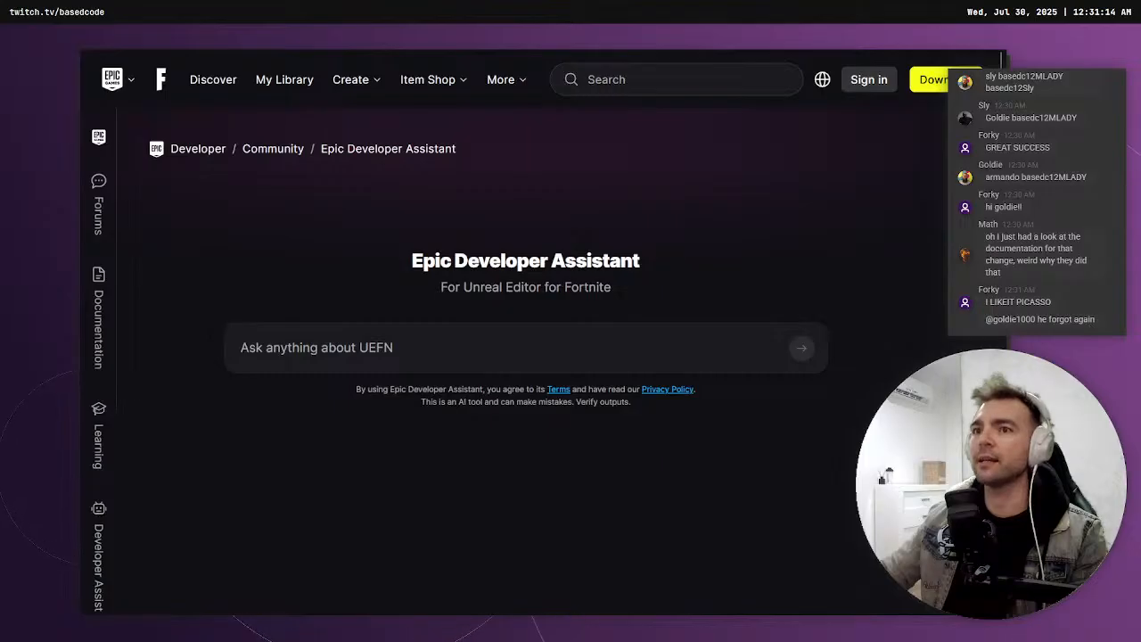
pyautogui.hotkey('ctrl', 'd')
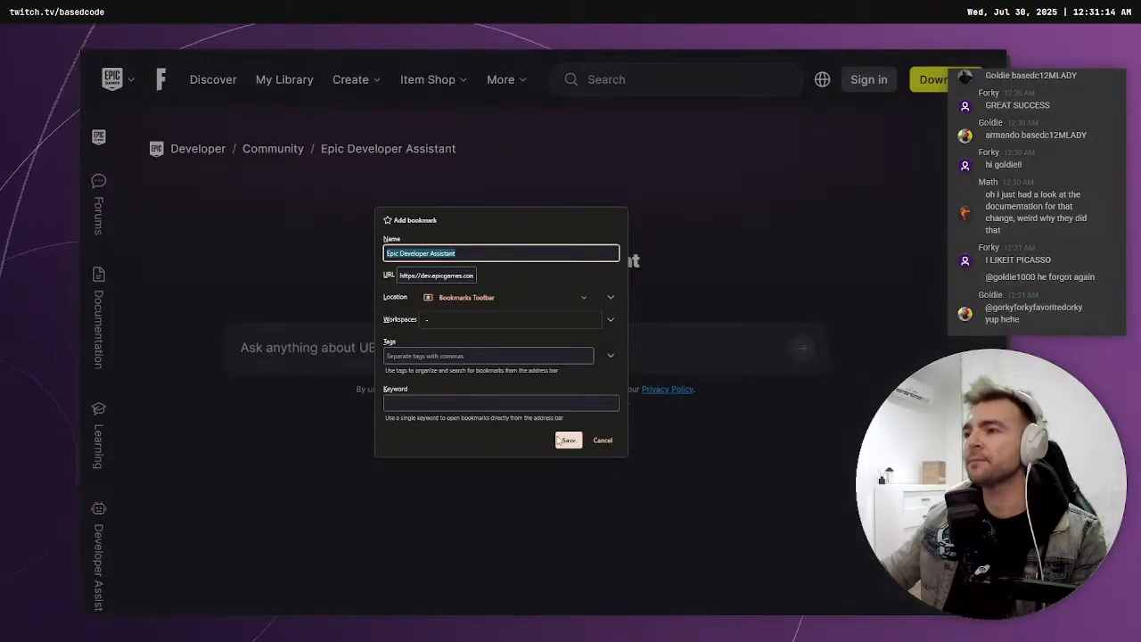
pyautogui.click(567, 439)
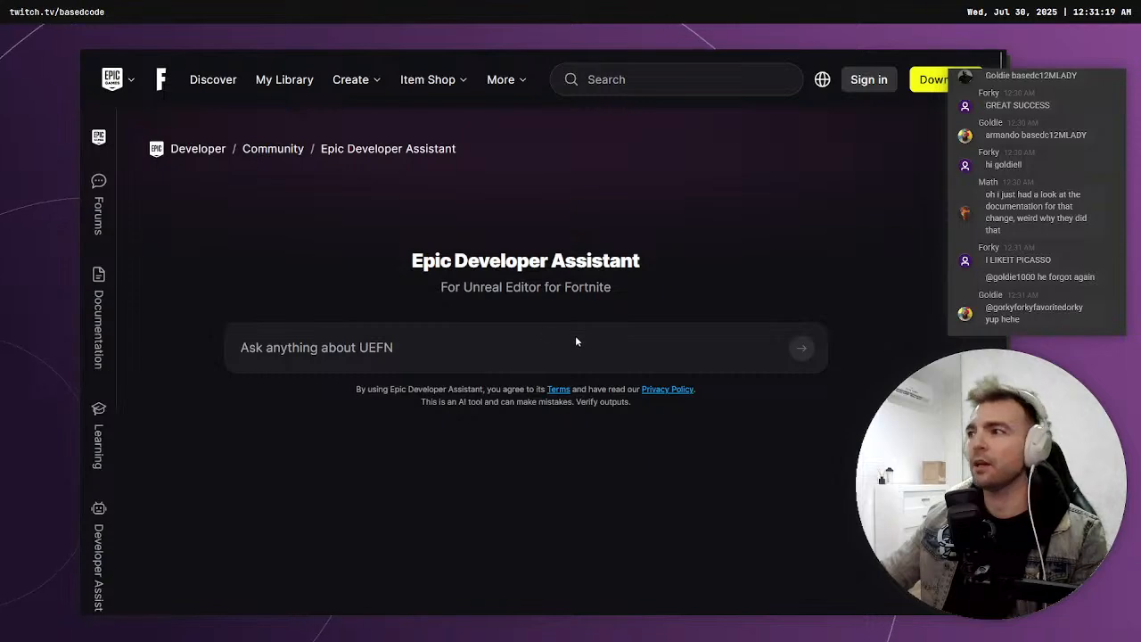
pyautogui.click(313, 354)
pyautogui.scroll(-5, 434, 357)
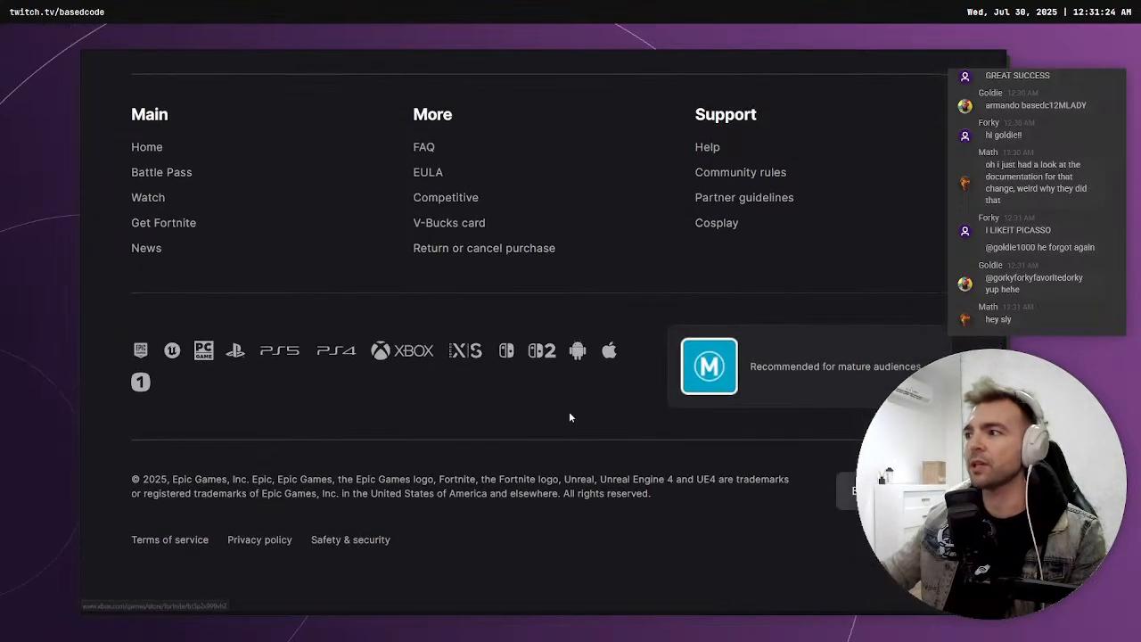
pyautogui.scroll(6, 566, 416)
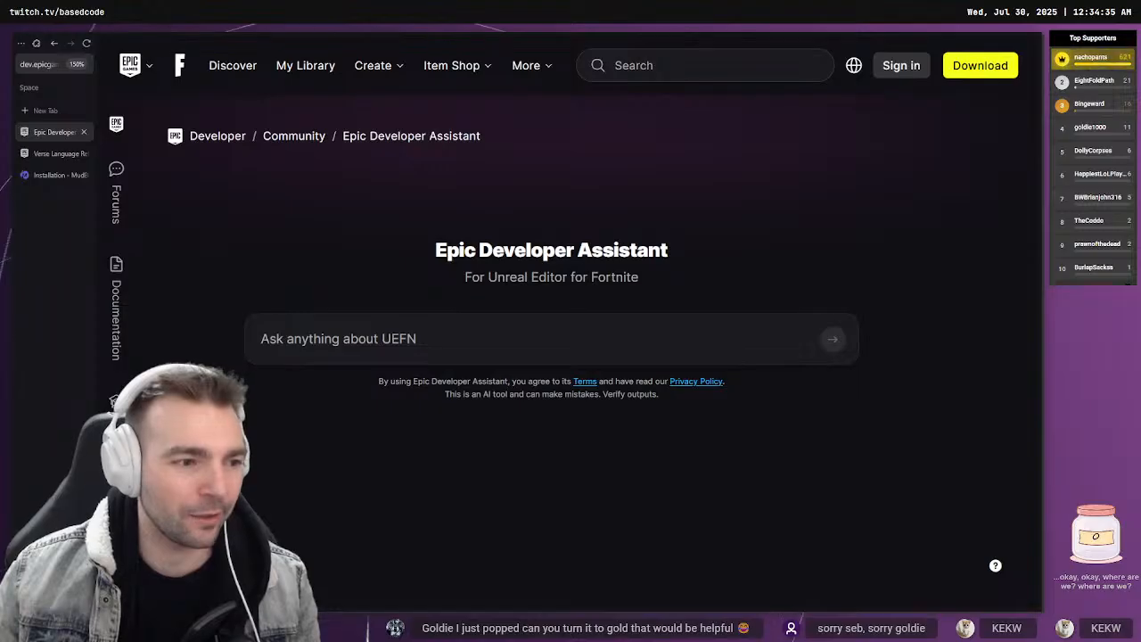
# Switch to Unreal Editor and launch a session for the First_Island project
pyautogui.hotkey('alt', 'Tab')
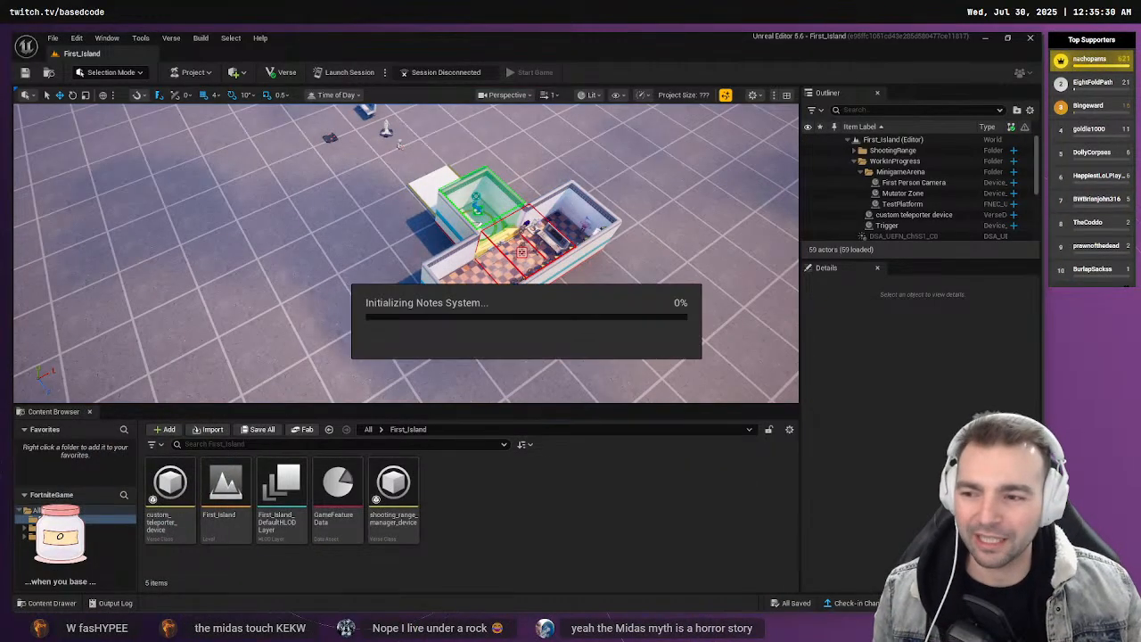
pyautogui.moveTo(405, 254); pyautogui.dragTo(339, 222, button='right')
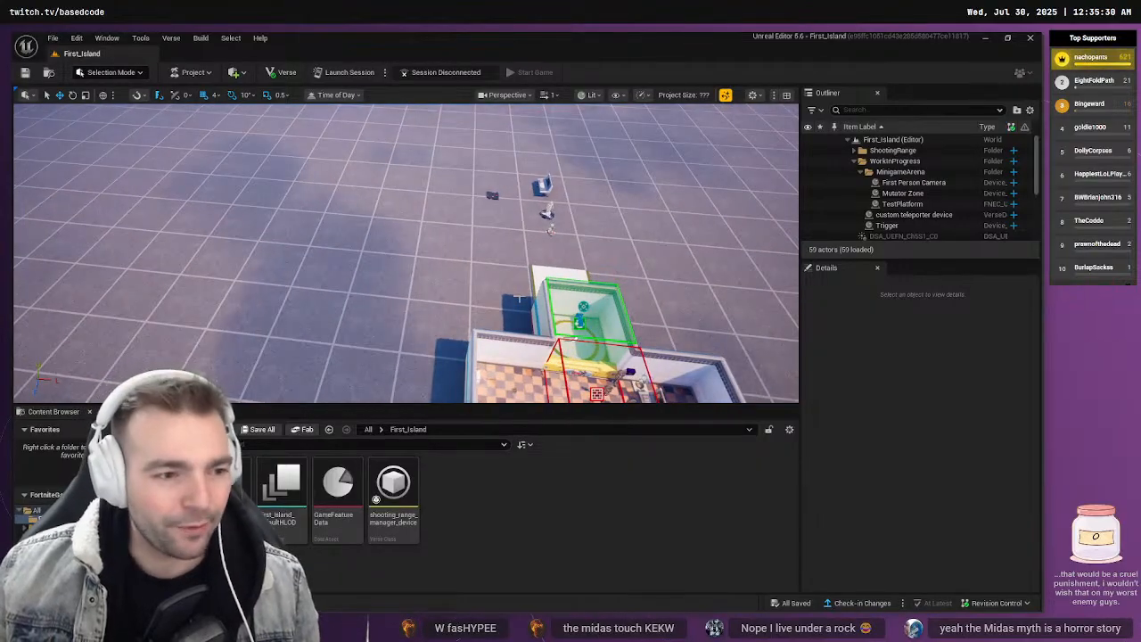
pyautogui.moveTo(389, 505)
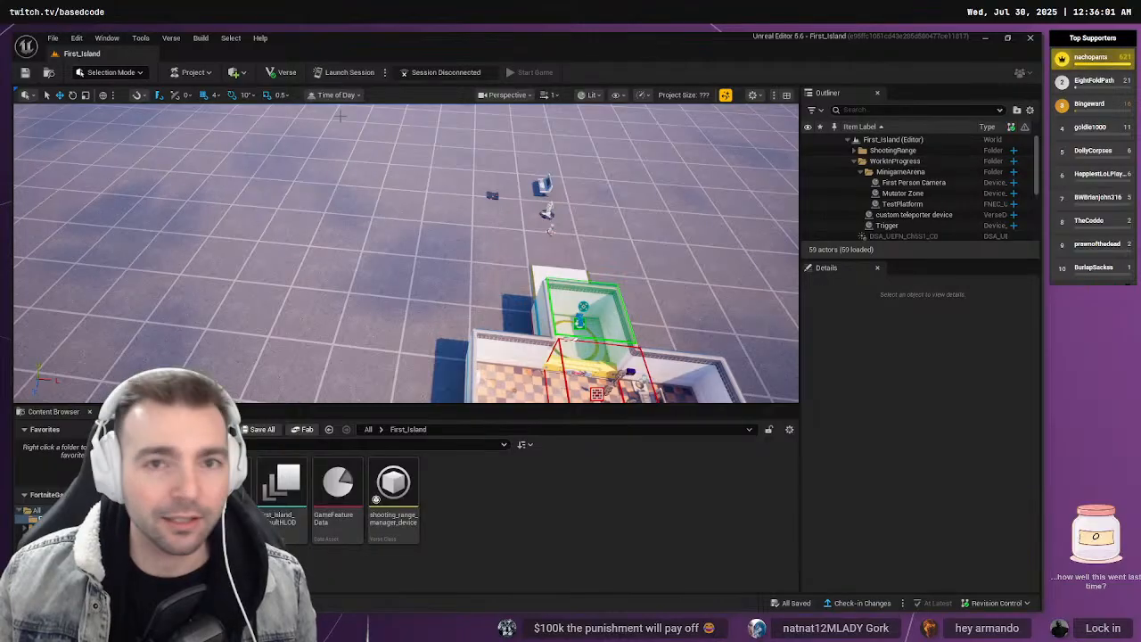
pyautogui.click(340, 72)
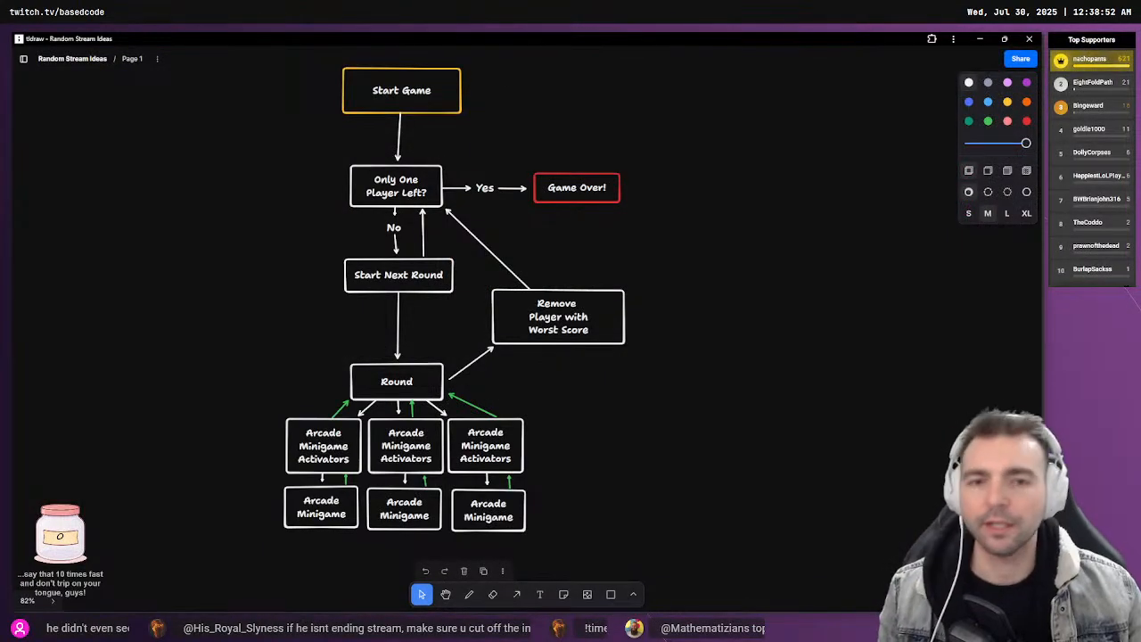
# In the tldraw flowchart, move the Start Game box to the left of the "Only One Player Left?" box
pyautogui.moveTo(787, 255); pyautogui.dragTo(935, 265, button='middle')
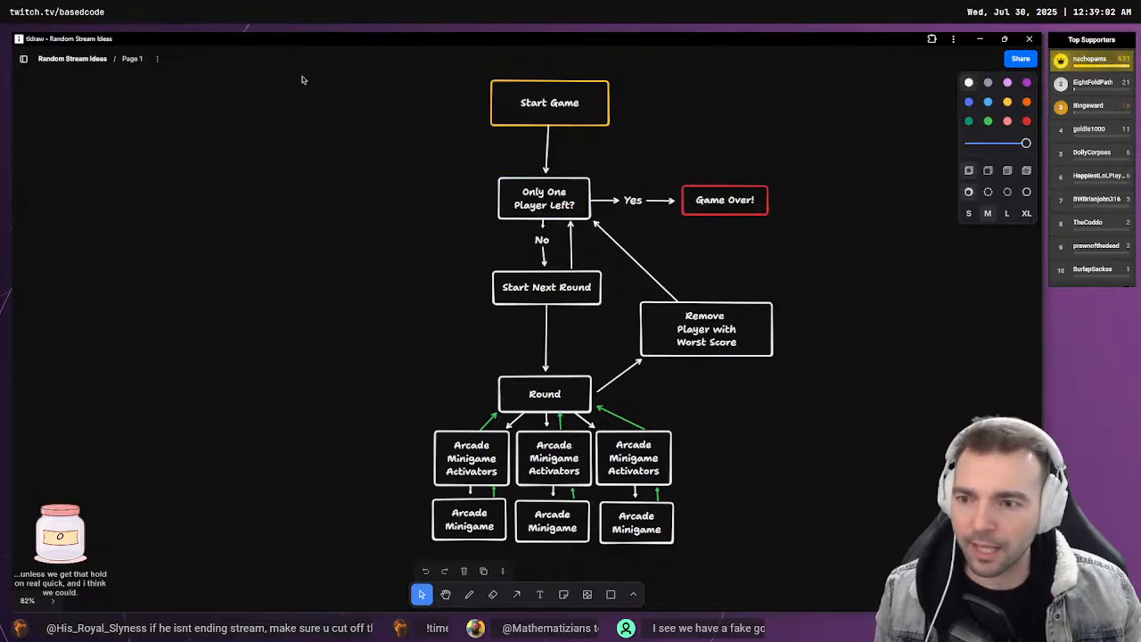
pyautogui.click(562, 112)
pyautogui.moveTo(564, 101); pyautogui.dragTo(377, 191)
pyautogui.click(543, 205)
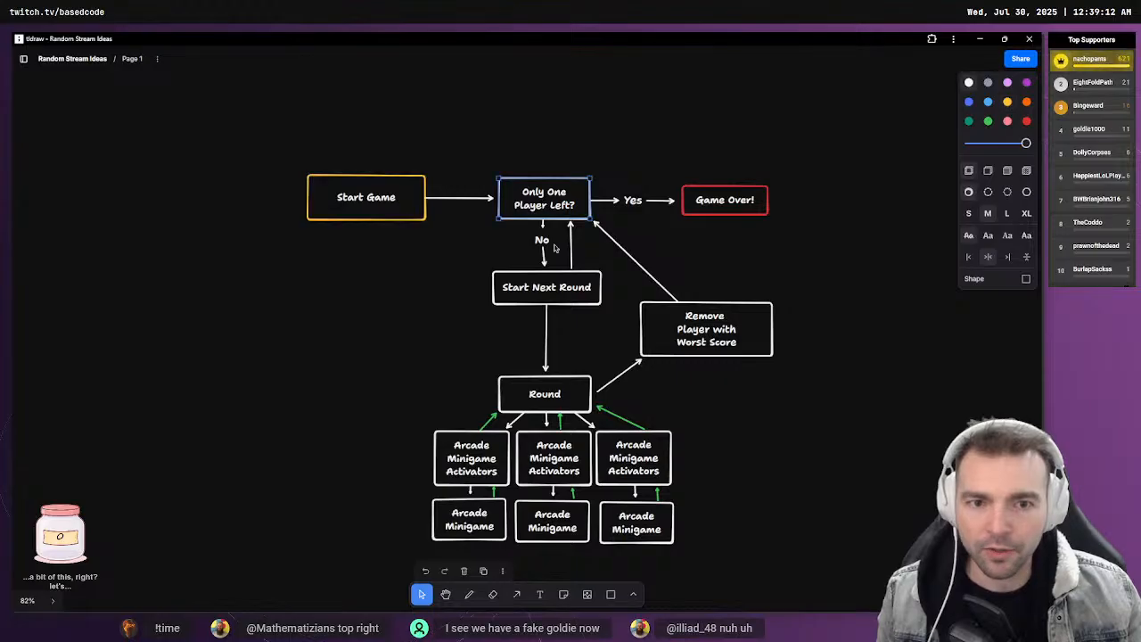
# Draw a rectangle around the boxes above Round and move it with its contents upward, away from the Round box
pyautogui.click(610, 594)
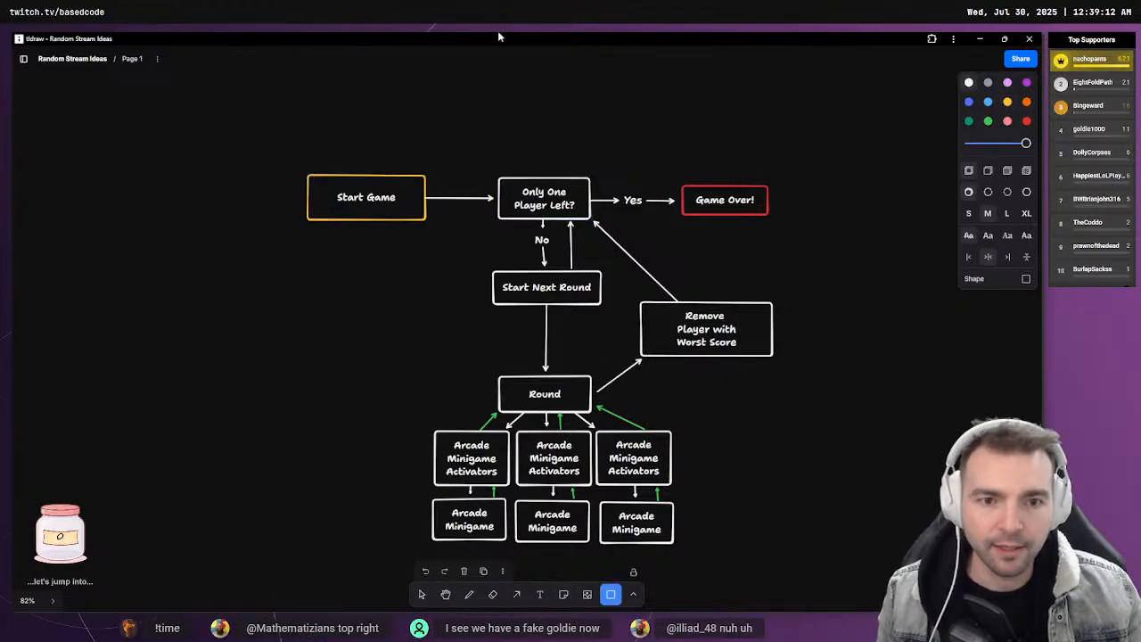
pyautogui.moveTo(471, 156)
pyautogui.mouseDown()
pyautogui.moveTo(620, 302)
pyautogui.moveTo(623, 319)
pyautogui.moveTo(853, 378)
pyautogui.moveTo(805, 362)
pyautogui.mouseUp()
pyautogui.moveTo(849, 70)
pyautogui.mouseDown()
pyautogui.moveTo(446, 407)
pyautogui.moveTo(464, 369)
pyautogui.mouseUp()
pyautogui.moveTo(715, 337); pyautogui.dragTo(712, 291)
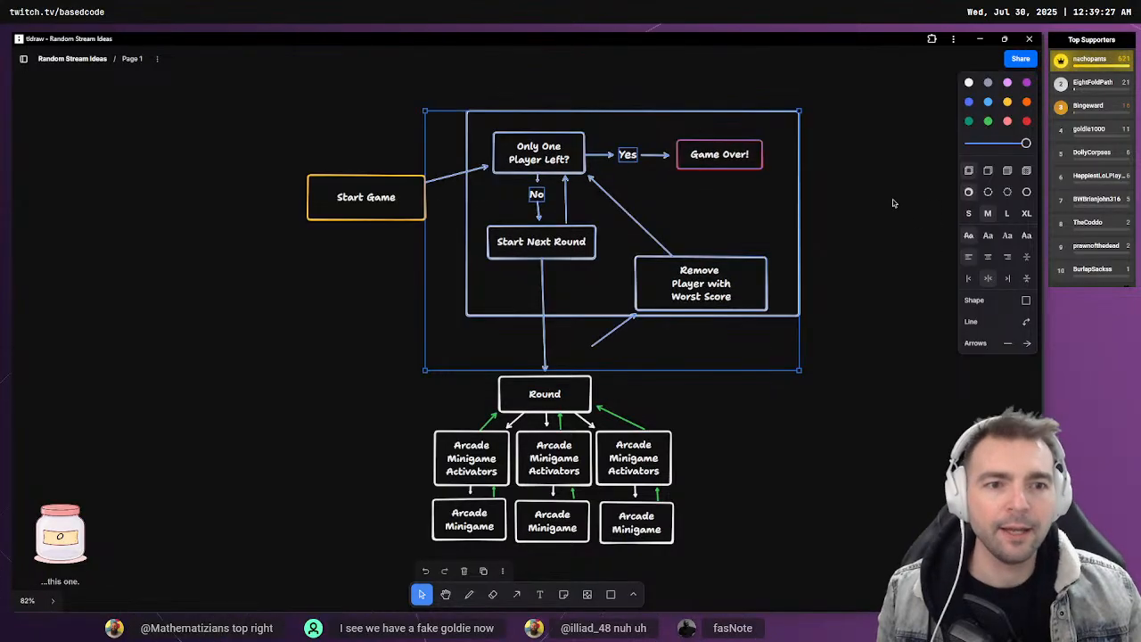
# Extend the enclosing rectangle slightly downward and attach the loose tail of the "Remove Player with Worst Score" arrow to the Round box
pyautogui.click(787, 331)
pyautogui.click(759, 318)
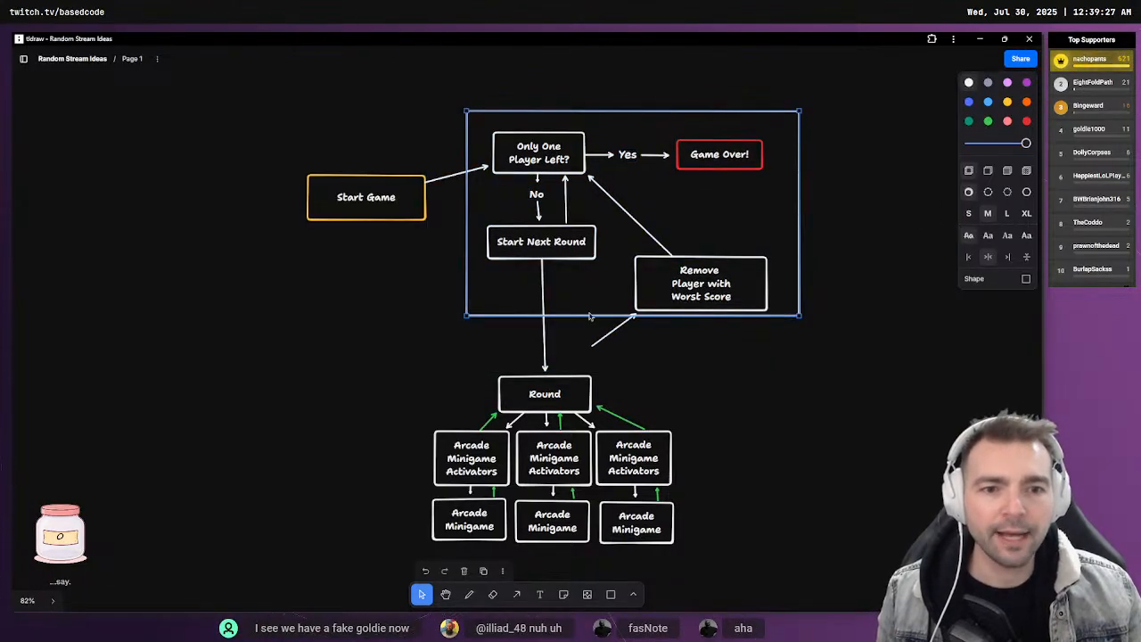
pyautogui.moveTo(589, 316); pyautogui.dragTo(552, 394)
pyautogui.click(596, 342)
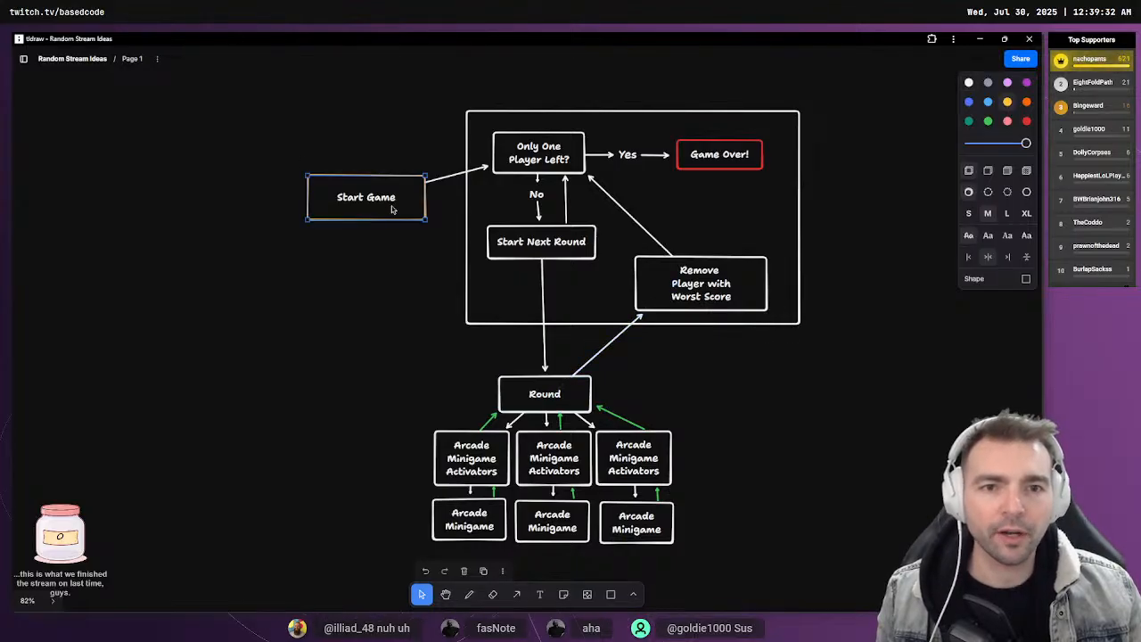
# Move the Start Game box up so it lines up with the "Only One Player Left?" box
pyautogui.moveTo(390, 208); pyautogui.dragTo(377, 170)
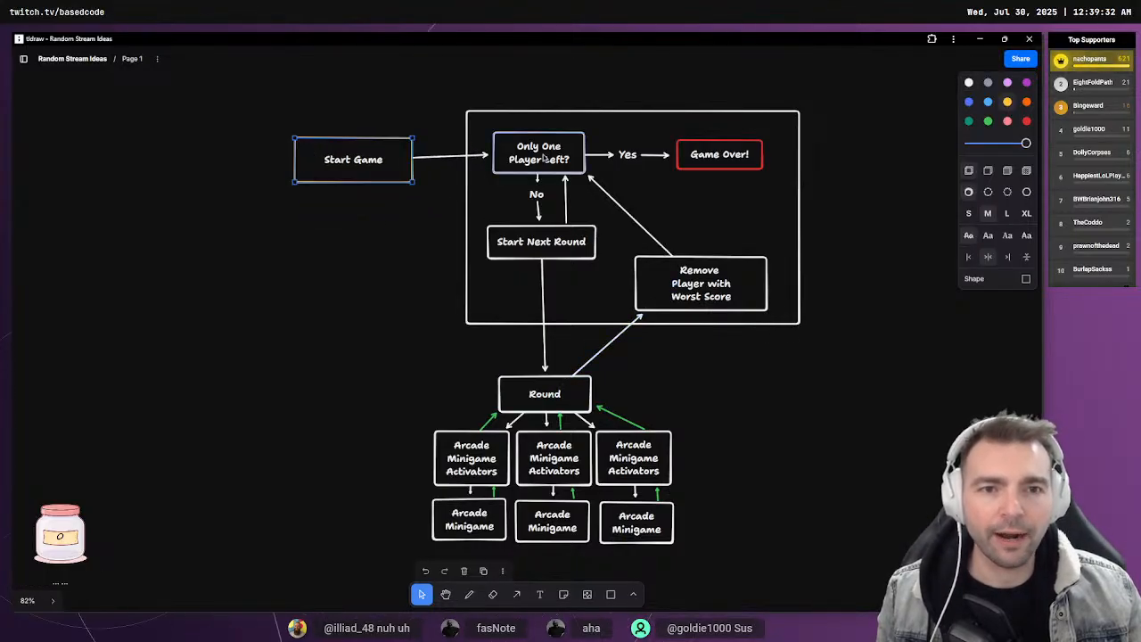
pyautogui.click(541, 170)
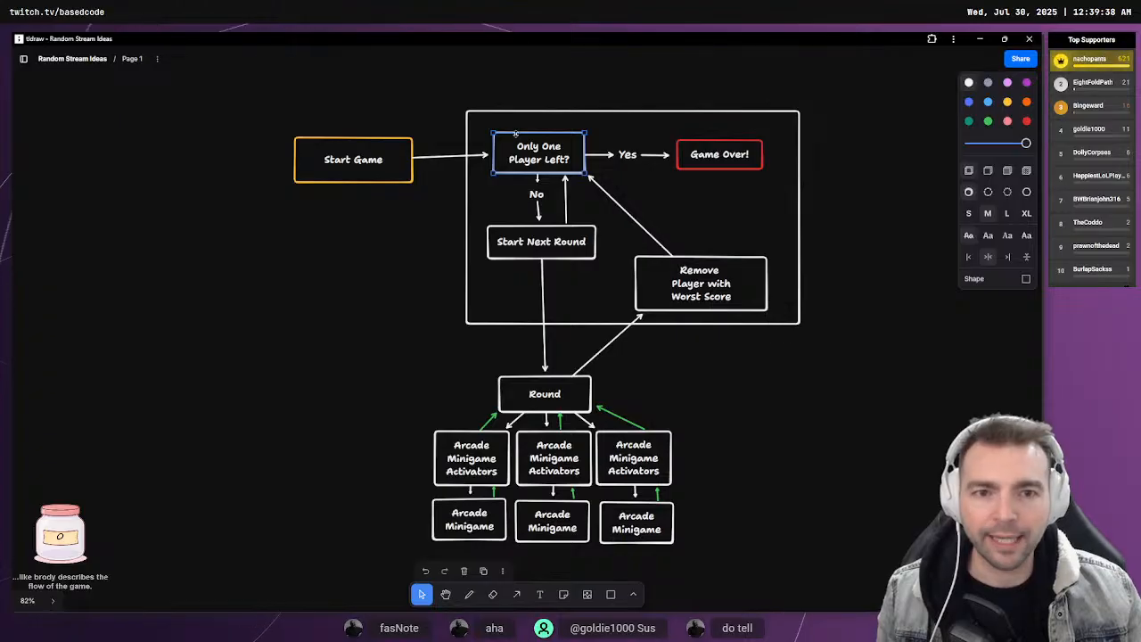
pyautogui.click(554, 241)
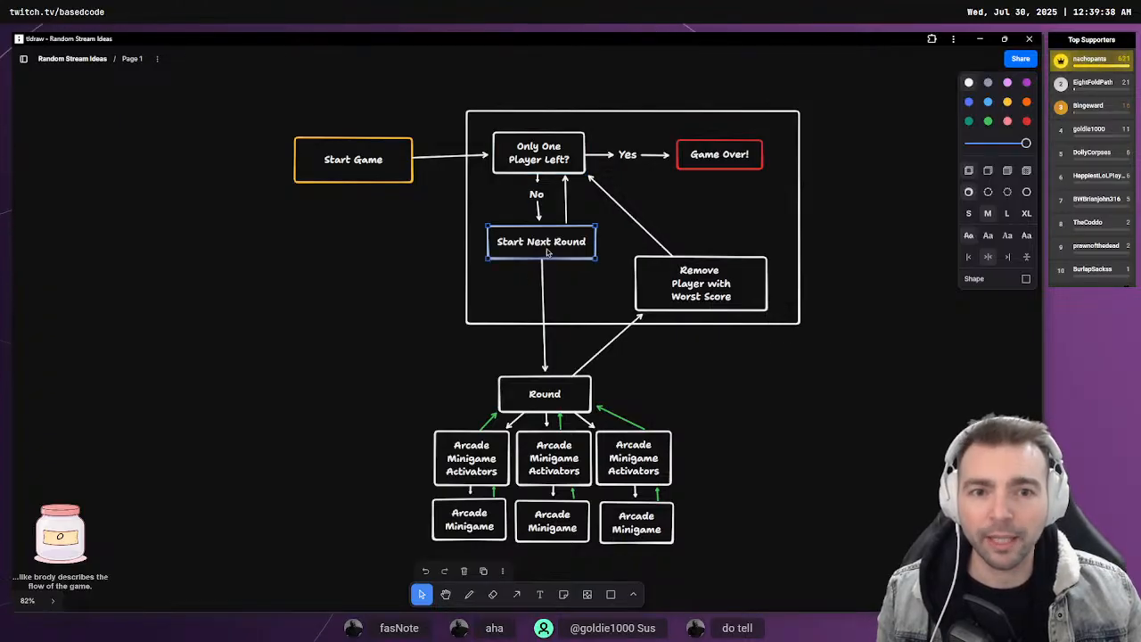
pyautogui.click(560, 392)
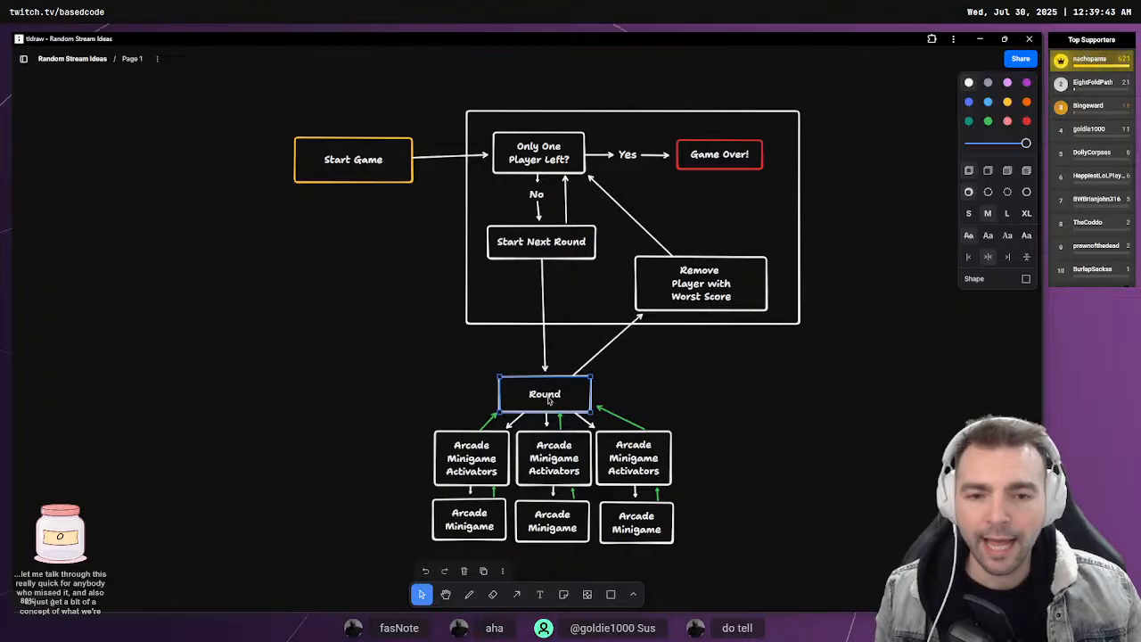
pyautogui.click(471, 459)
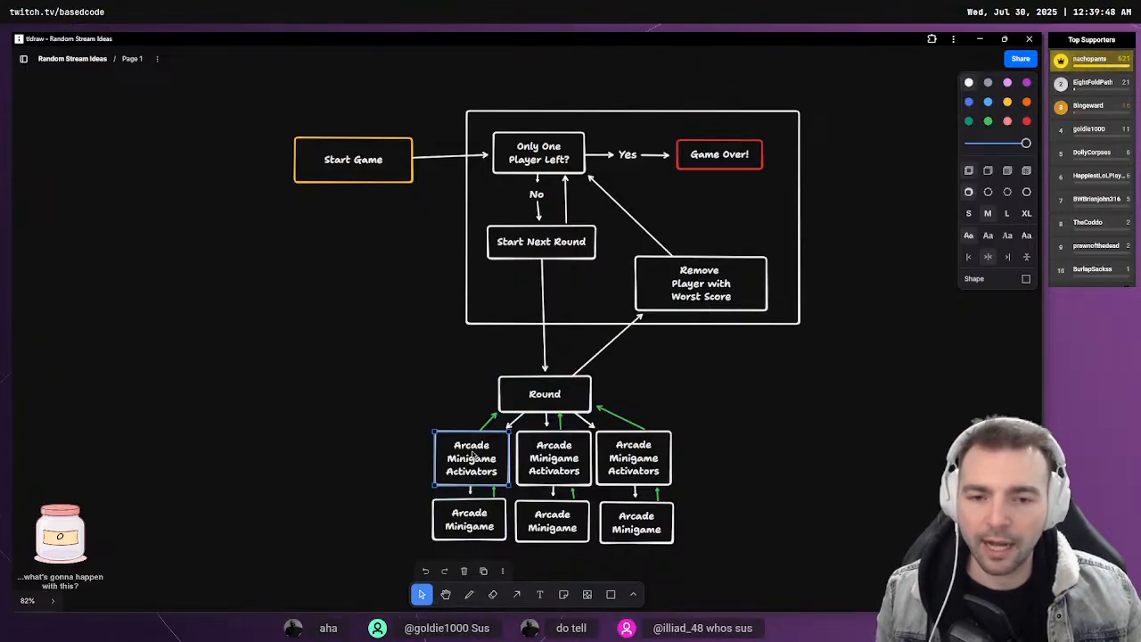
pyautogui.click(446, 524)
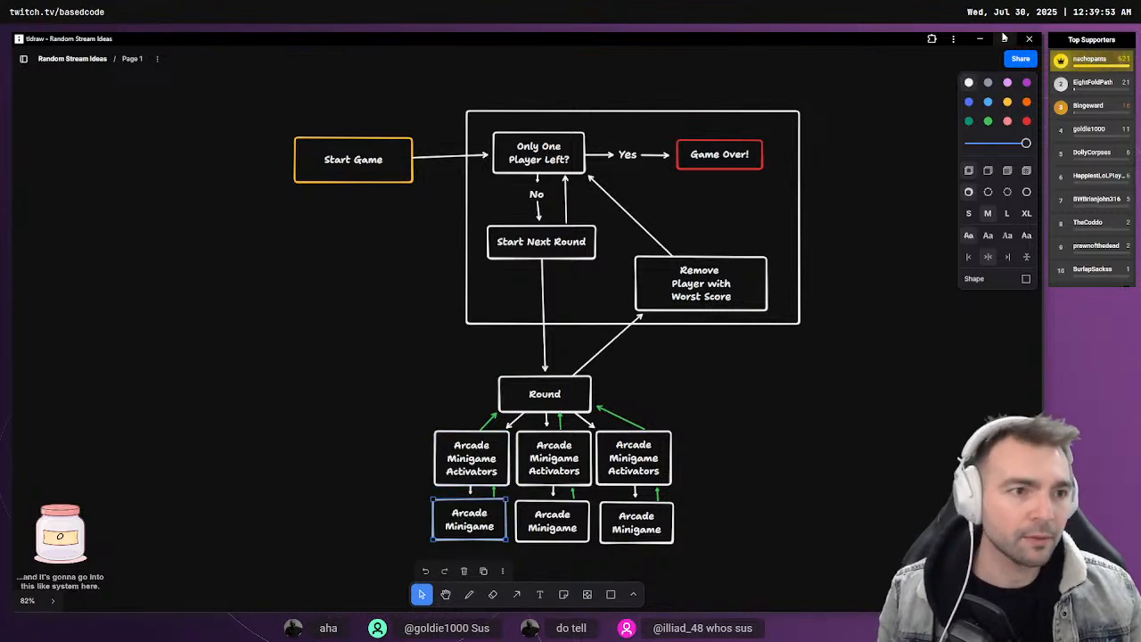
# Add a green text label reading "Score" beside the green arrow that returns to the Round box
pyautogui.press('t')
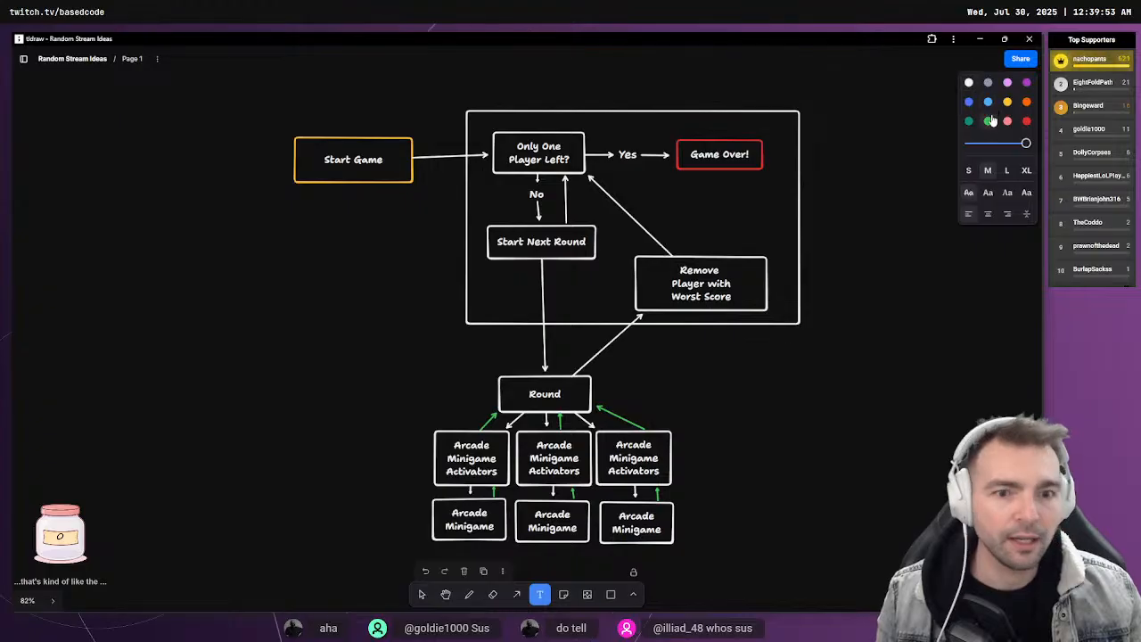
pyautogui.click(641, 411)
pyautogui.write('S')
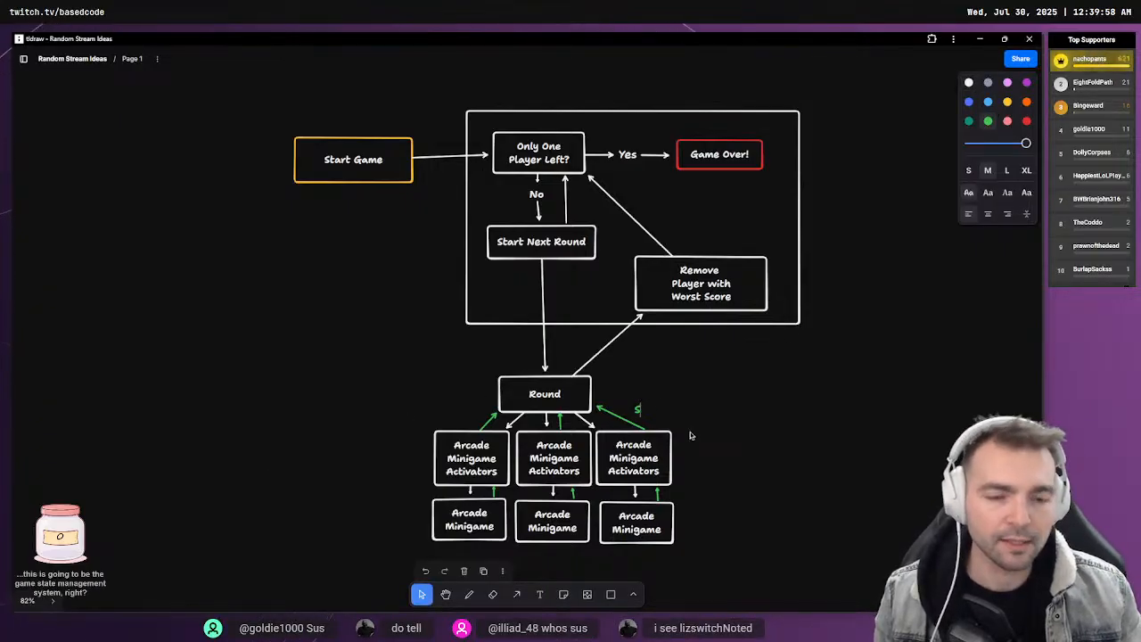
pyautogui.write('core')
pyautogui.click(450, 375)
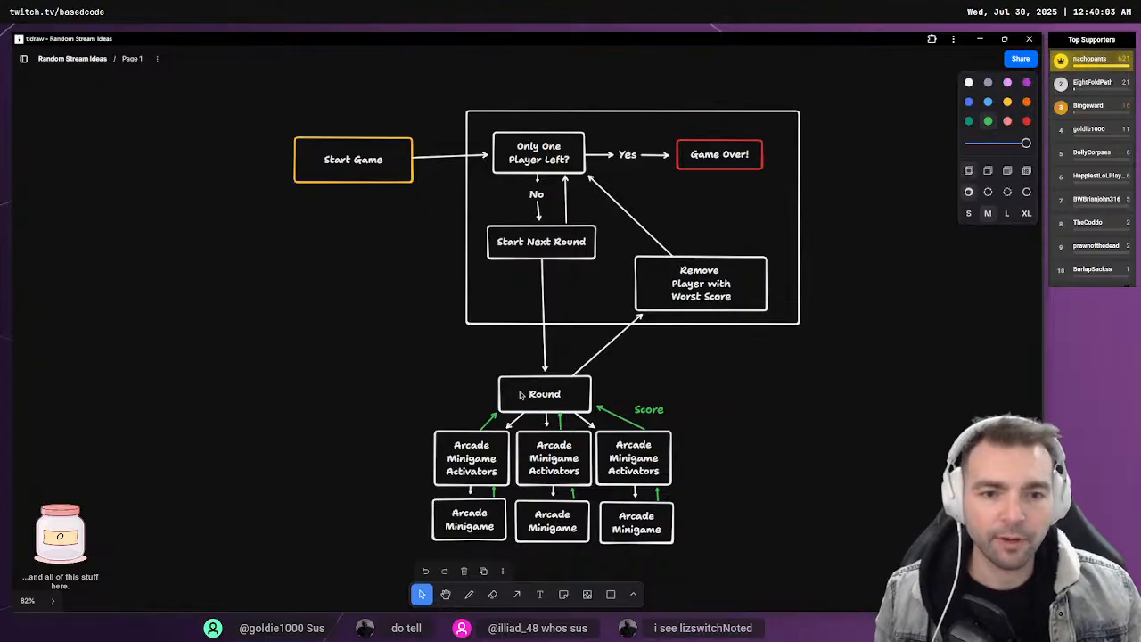
# Move the Score label beside the arrow to "Remove Player with Worst Score" and draw a parallel green arrow there
pyautogui.moveTo(639, 403); pyautogui.dragTo(665, 348)
pyautogui.press('Escape')
pyautogui.press('a')
pyautogui.moveTo(605, 372)
pyautogui.mouseDown()
pyautogui.moveTo(628, 332)
pyautogui.moveTo(670, 314)
pyautogui.mouseUp()
pyautogui.click(345, 150)
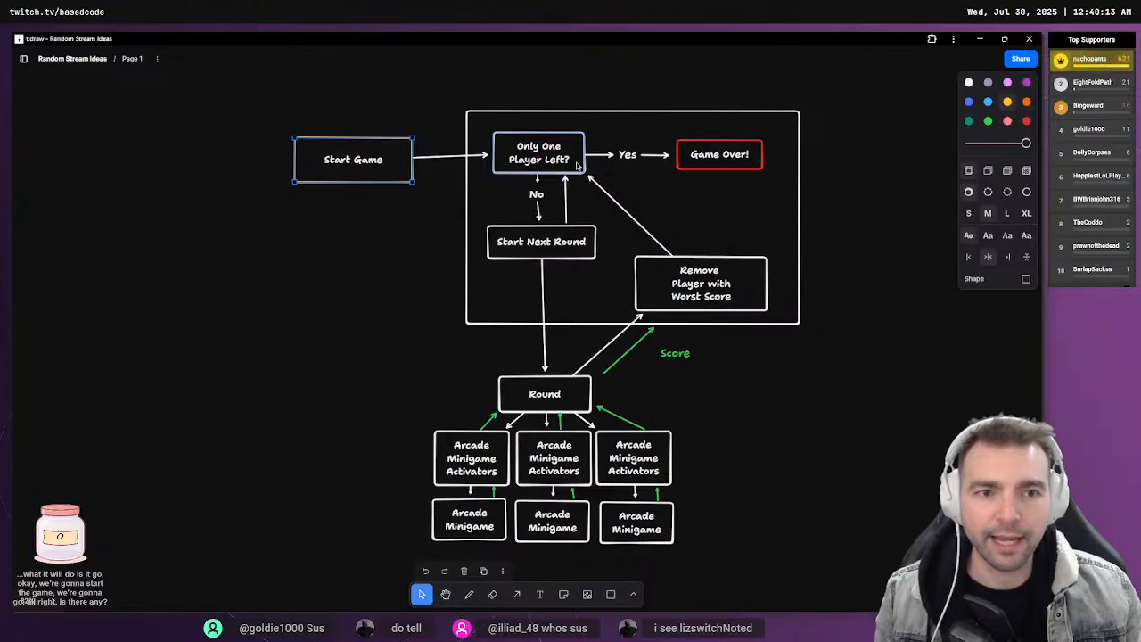
pyautogui.click(687, 157)
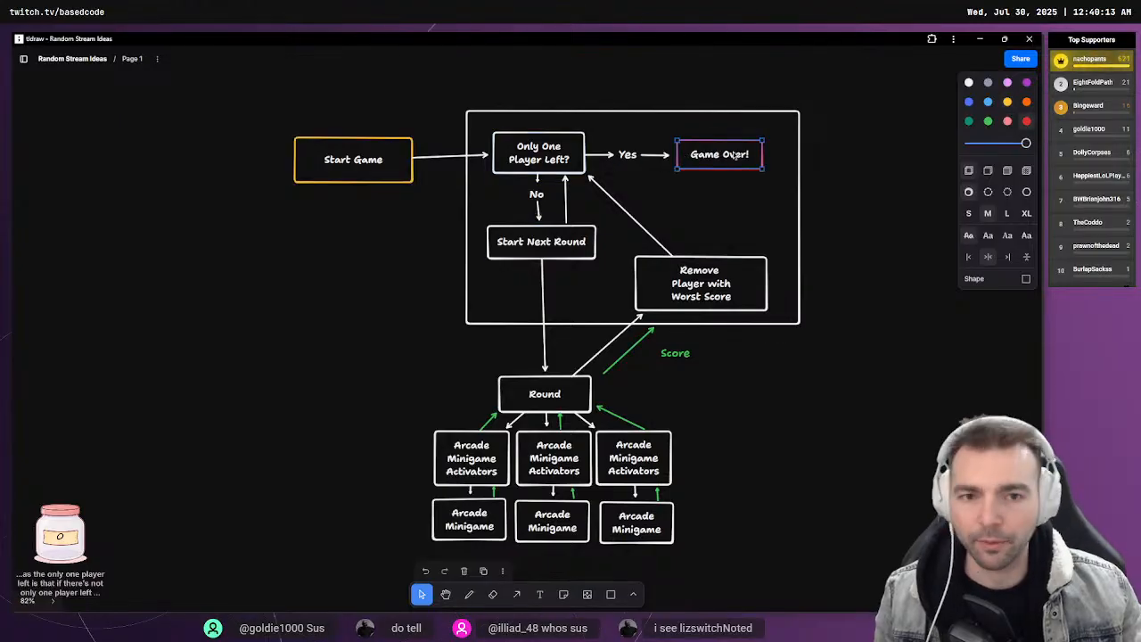
pyautogui.click(537, 242)
pyautogui.click(540, 401)
pyautogui.click(473, 456)
pyautogui.click(546, 457)
pyautogui.click(645, 455)
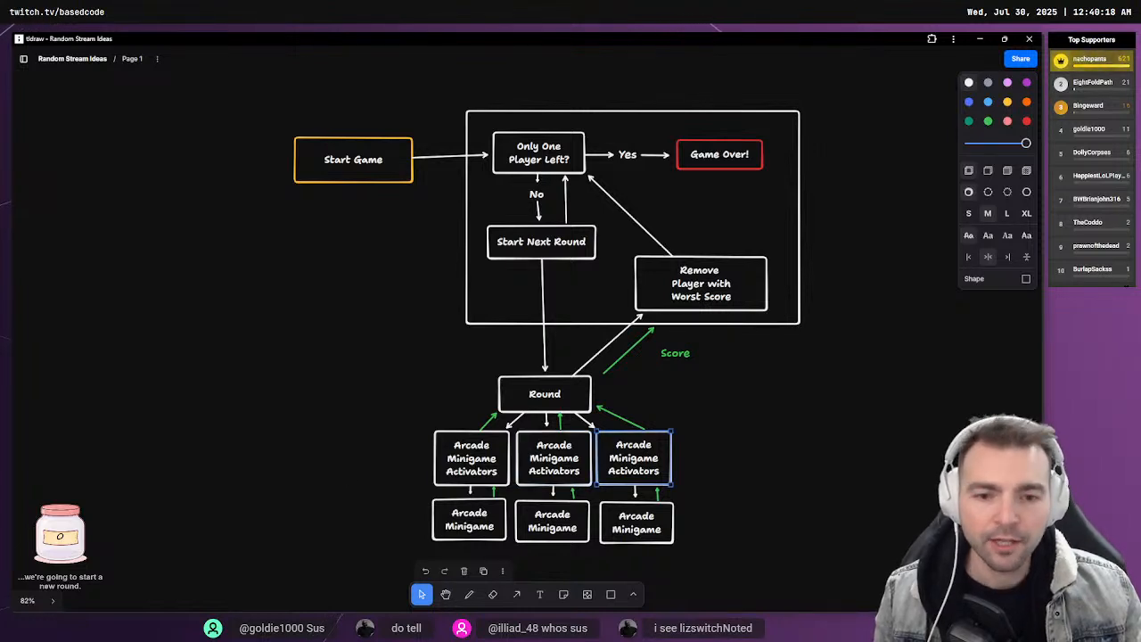
# Cross out the three Arcade Minigame Activators boxes in red and draw a red freehand arrow towards the leftmost Arcade Minigame box
pyautogui.click(470, 595)
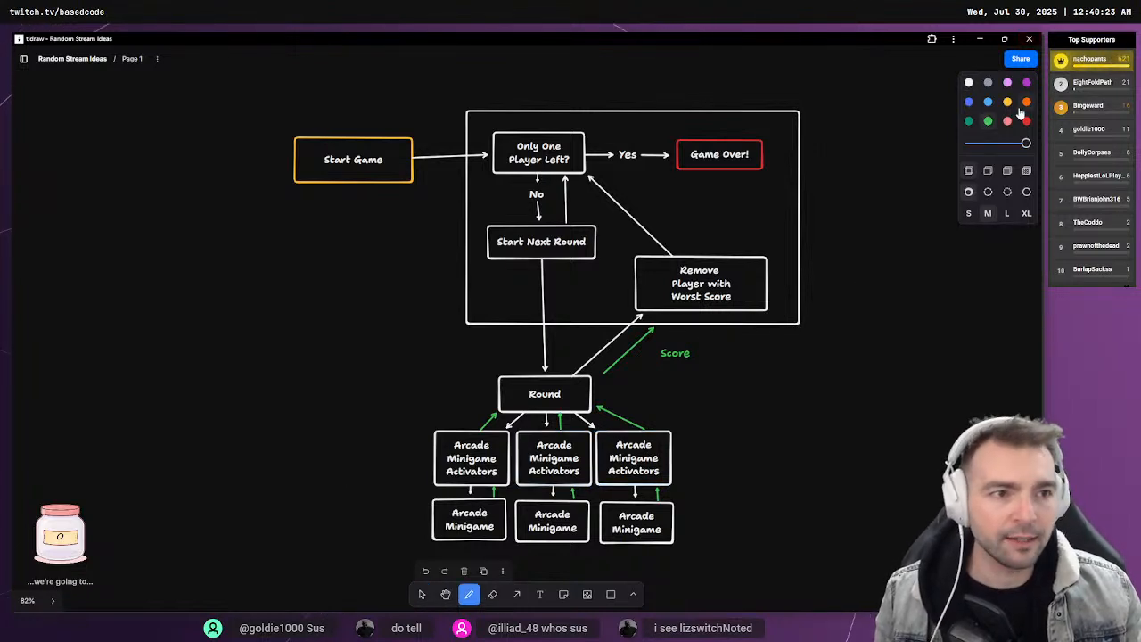
pyautogui.click(1026, 120)
pyautogui.moveTo(480, 464)
pyautogui.mouseDown()
pyautogui.moveTo(501, 478)
pyautogui.moveTo(588, 481)
pyautogui.mouseUp()
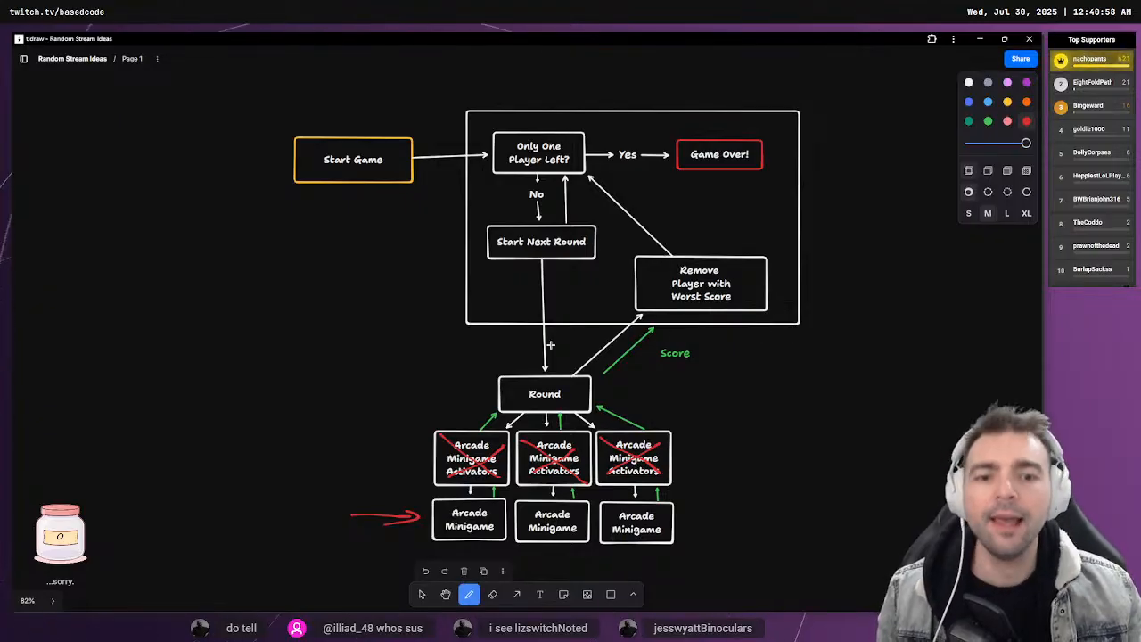
# Draw a white straight arrow leading away from the rightmost Arcade Minigame Activators box into the empty canvas
pyautogui.click(516, 595)
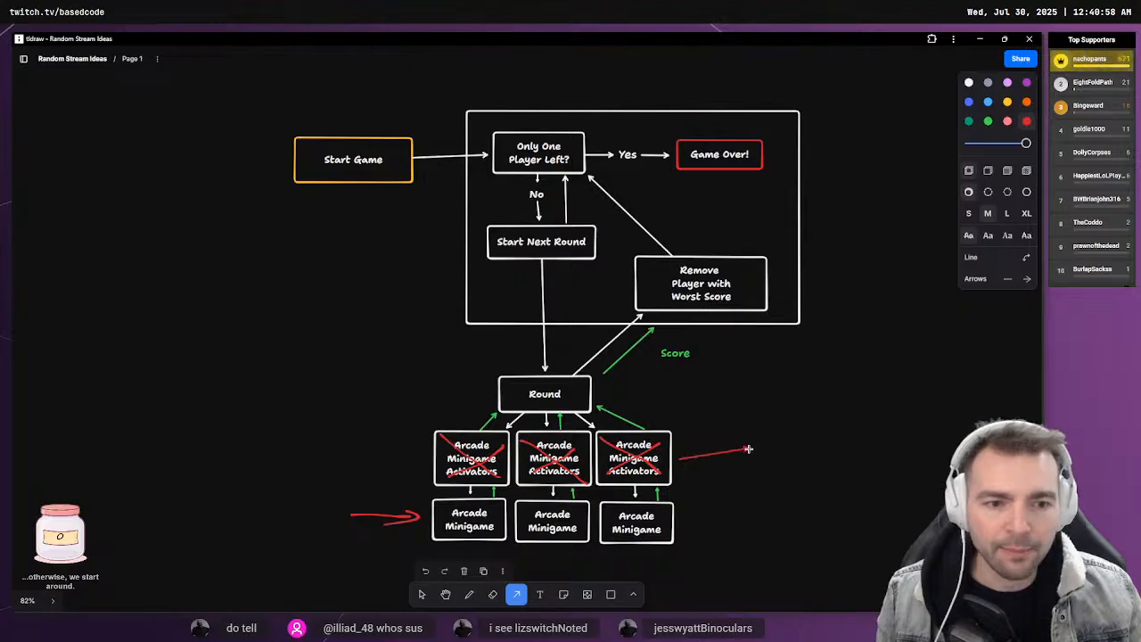
pyautogui.moveTo(748, 450); pyautogui.dragTo(748, 450)
pyautogui.click(969, 82)
pyautogui.click(763, 469)
# Add a white rectangle labelled "Deactivate Minimgame" just past the tip of the new arrow
pyautogui.click(610, 595)
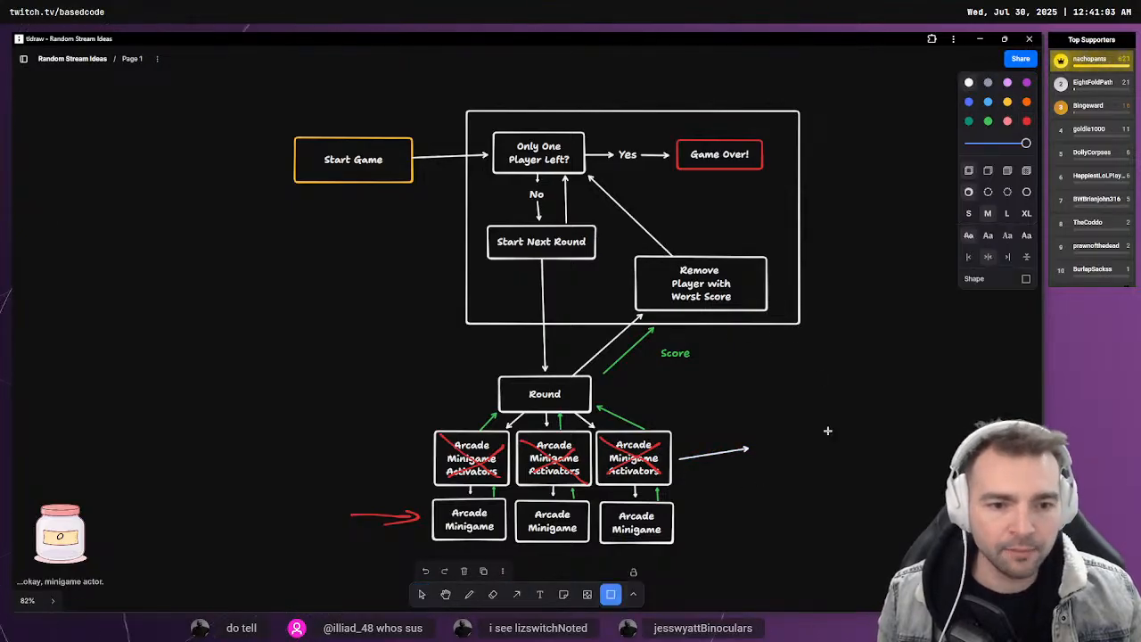
pyautogui.moveTo(761, 432); pyautogui.dragTo(846, 468)
pyautogui.doubleClick(798, 459)
pyautogui.write('Deactivate')
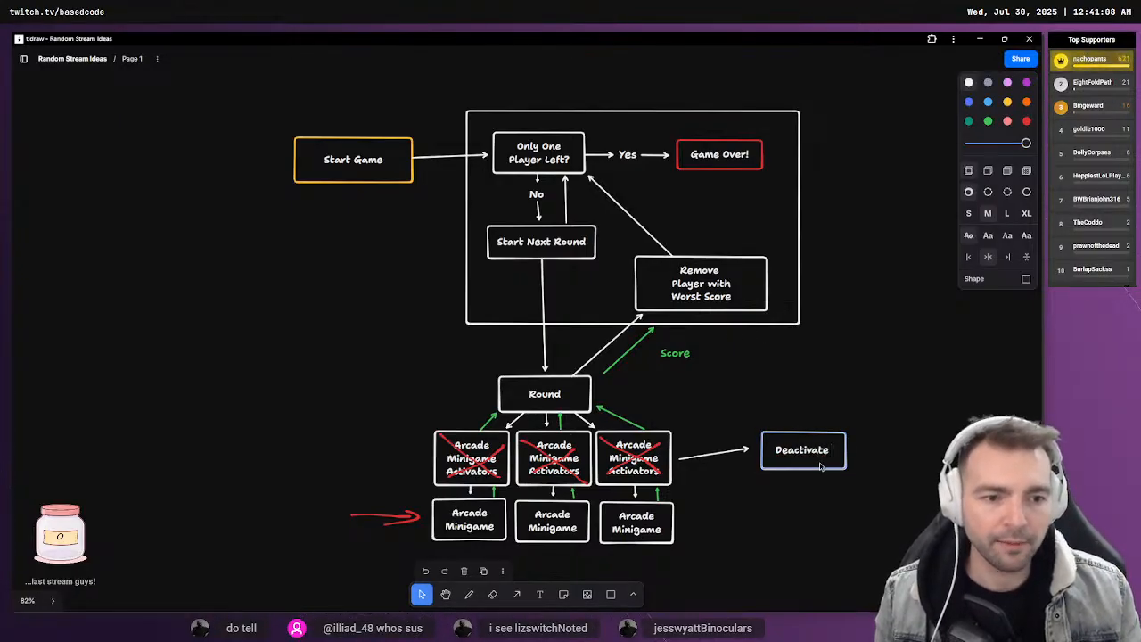
pyautogui.write(' MInig')
pyautogui.write('inimgame')
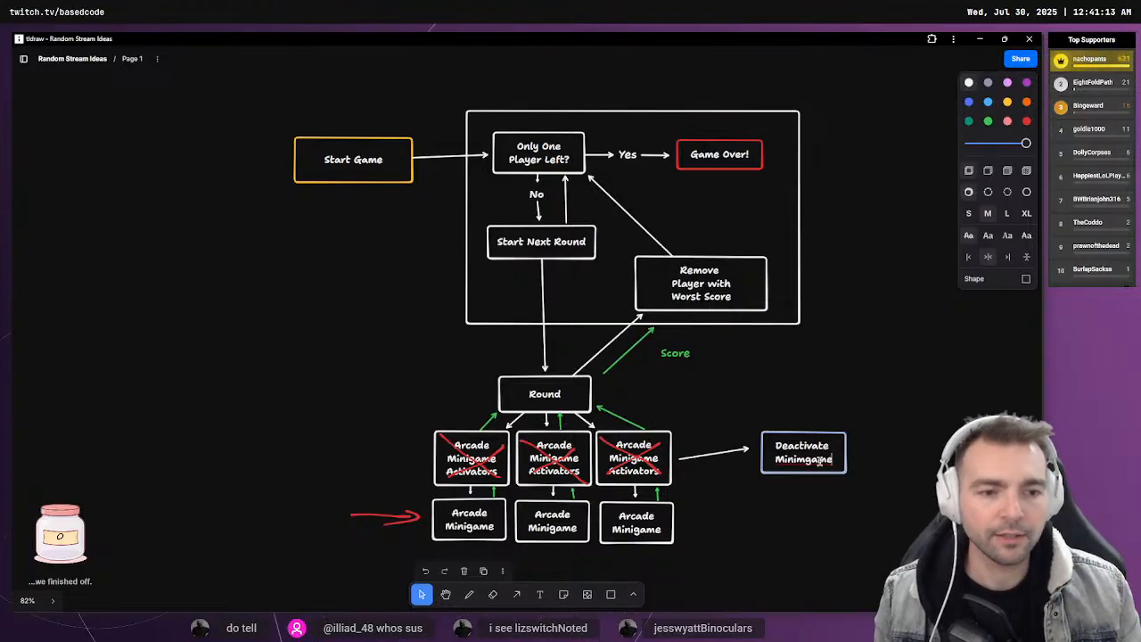
pyautogui.press('Escape')
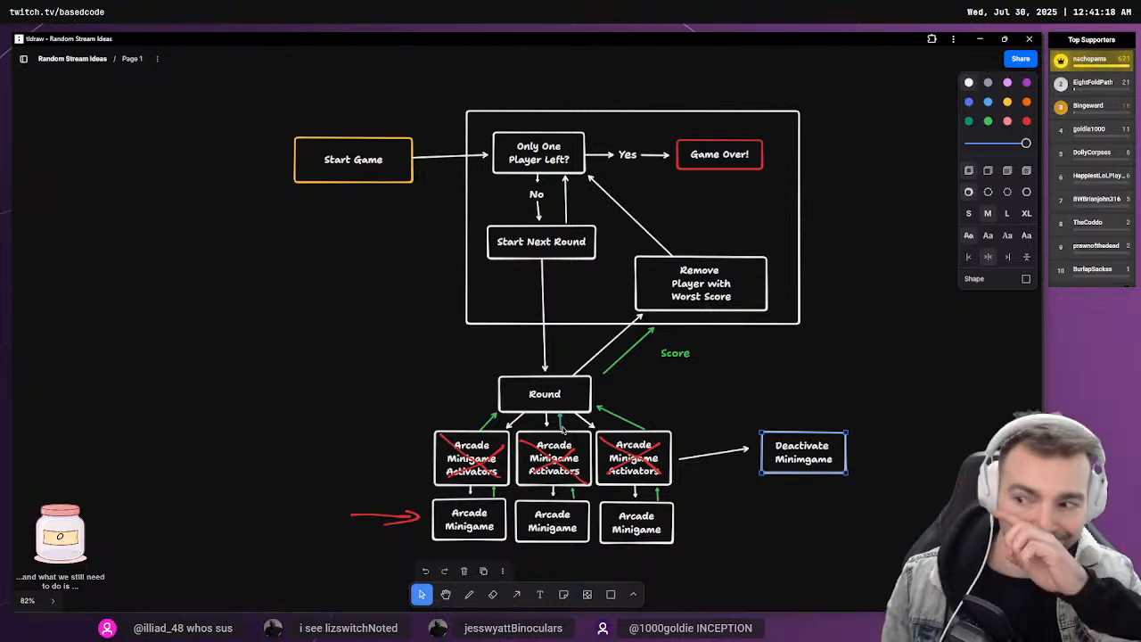
pyautogui.moveTo(720, 425); pyautogui.dragTo(708, 393, button='middle')
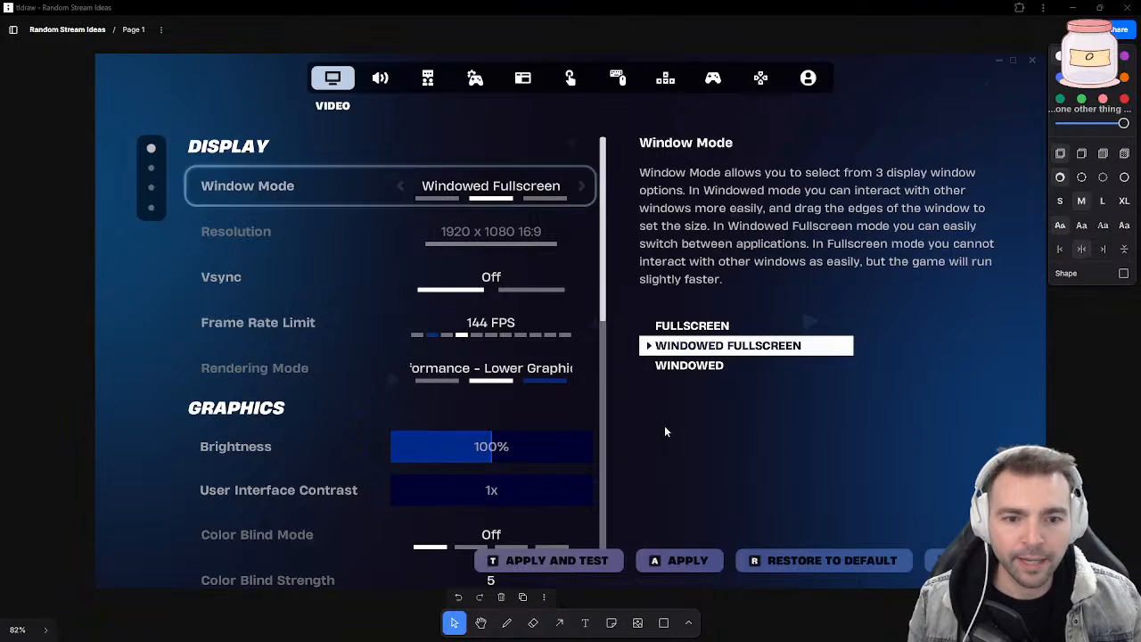
# Switch to Fortnite, apply the Windowed Fullscreen video mode and keep the changed settings
pyautogui.click(690, 563)
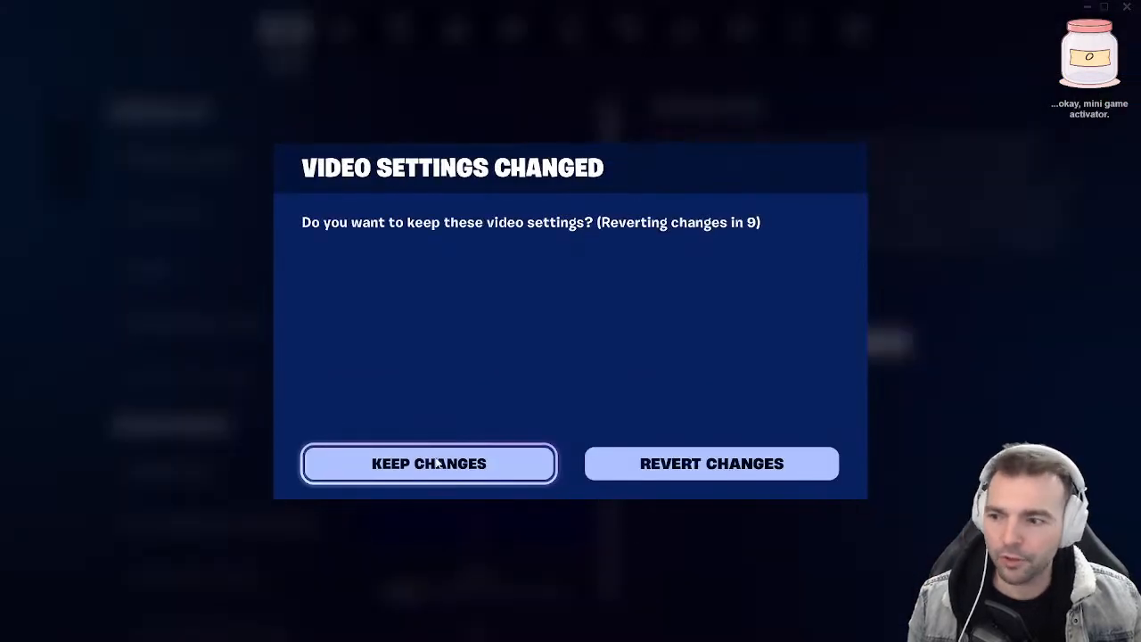
pyautogui.click(439, 462)
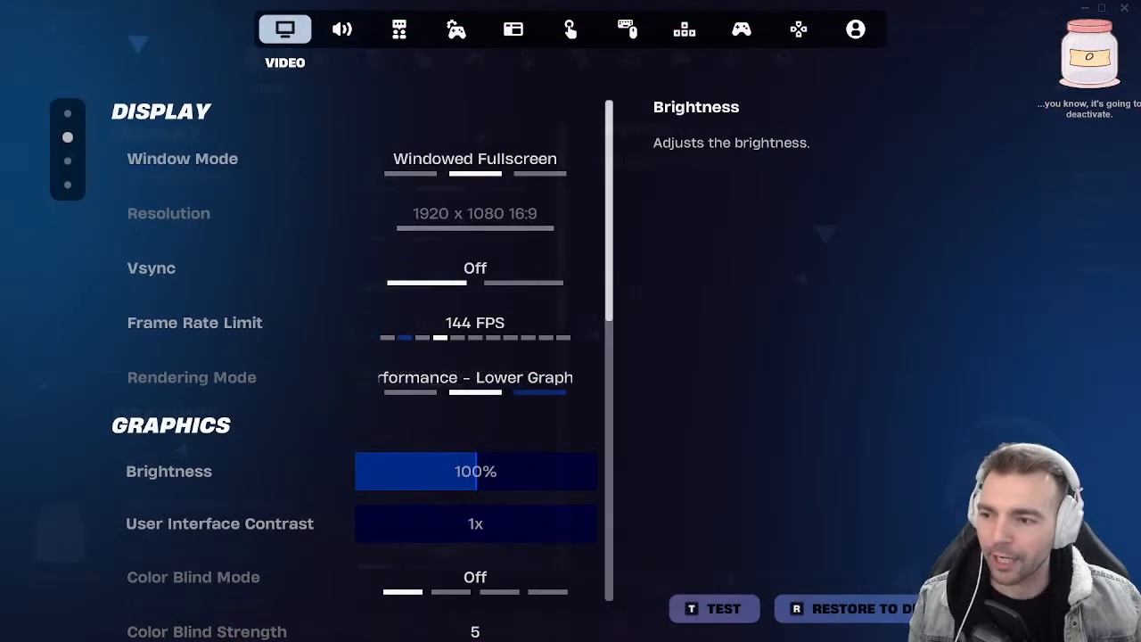
# Playtest the arcade minigame by running to the trigger device and shooting targets in the shooting gallery with the Hand Cannon
pyautogui.moveTo(197, 221)
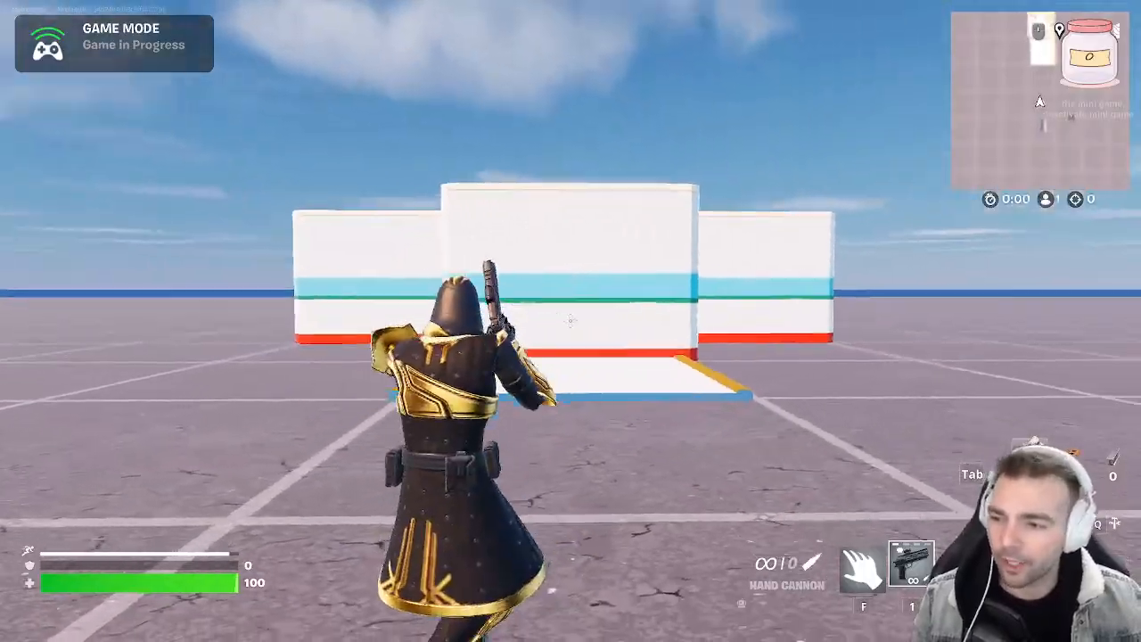
pyautogui.press('w')
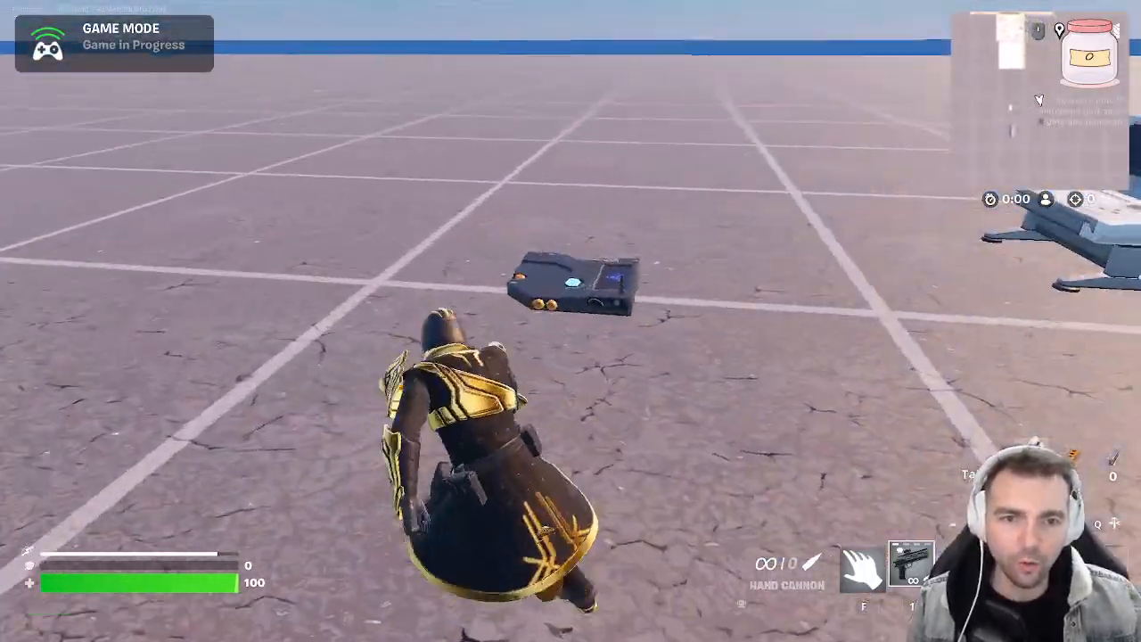
pyautogui.press('w')
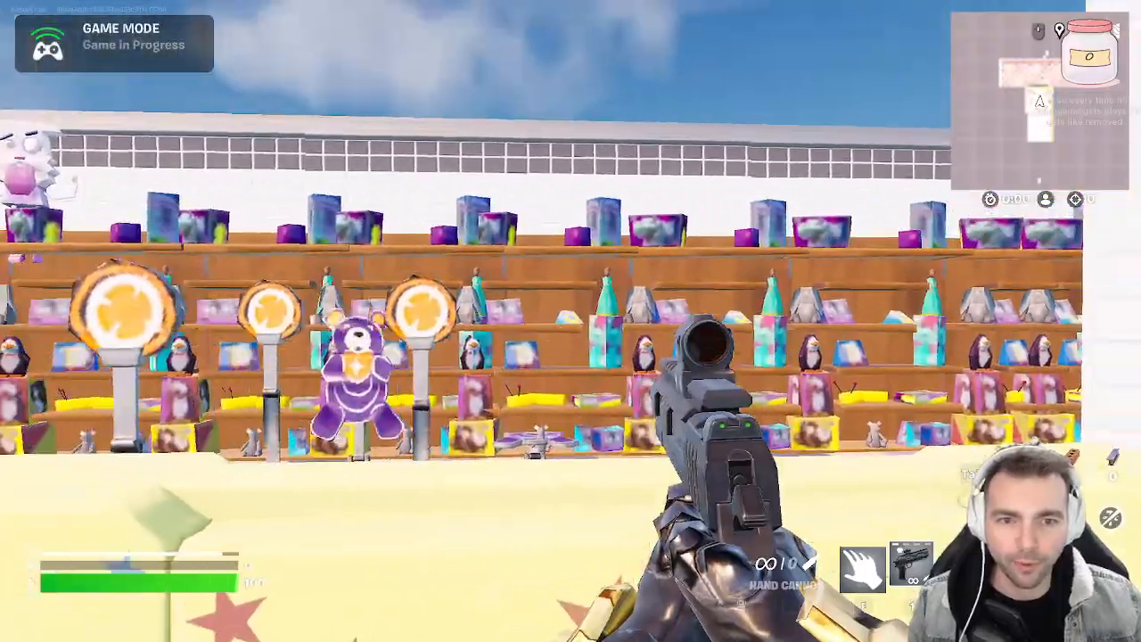
pyautogui.click(570, 321)
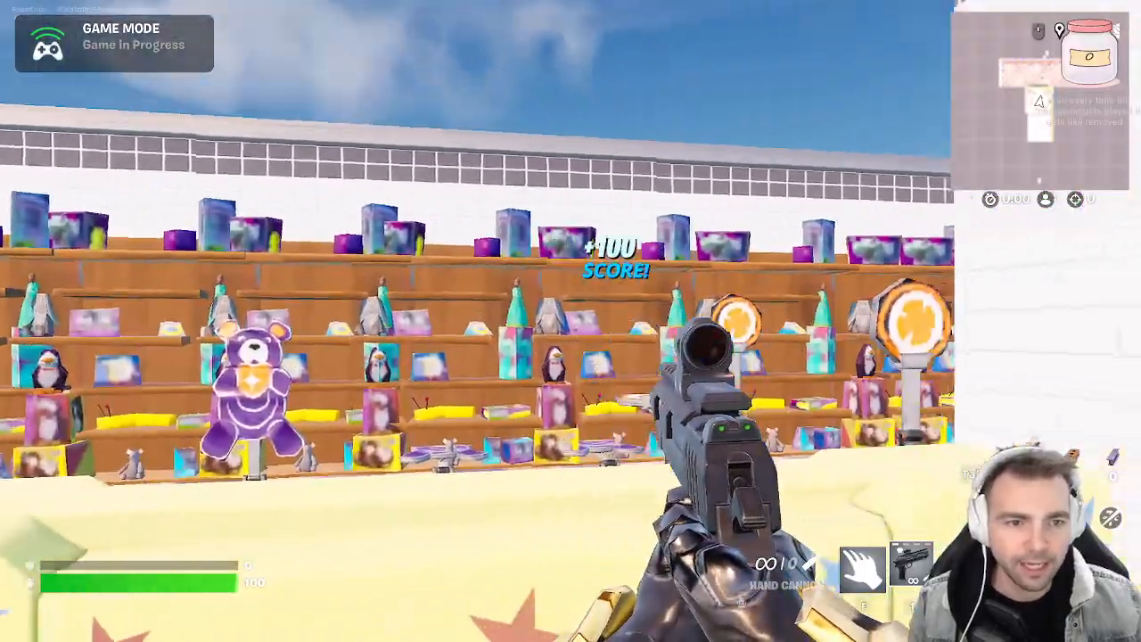
pyautogui.click(571, 321)
pyautogui.click(571, 321)
pyautogui.click(571, 321)
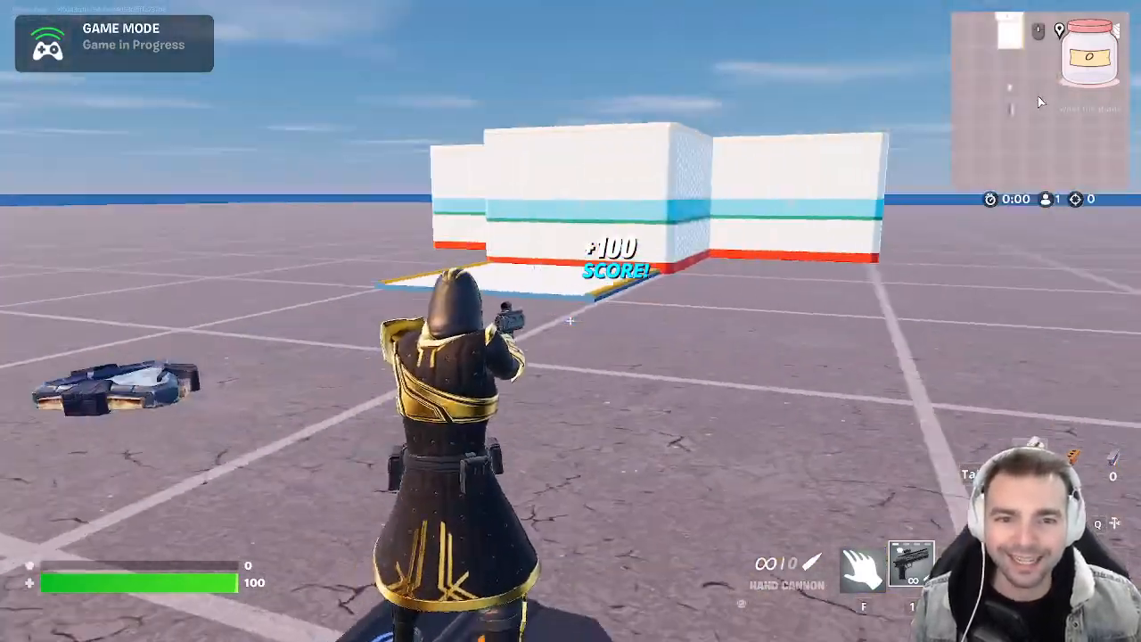
# Walk over the trigger device on the ground again to test whether the minigame can be restarted
pyautogui.press('s')
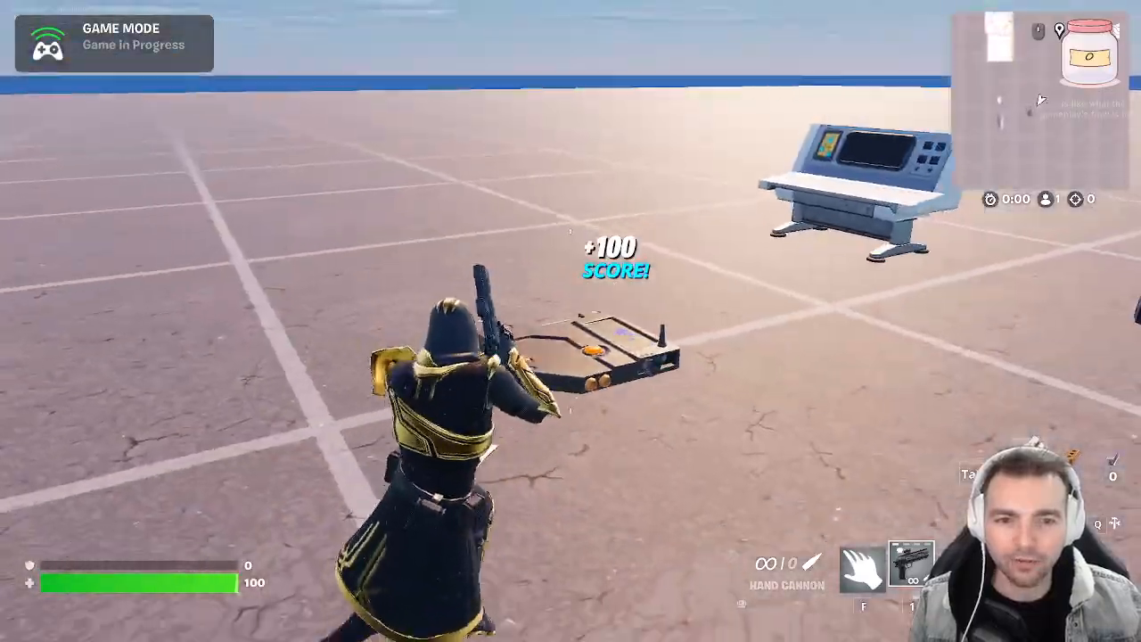
pyautogui.press('w')
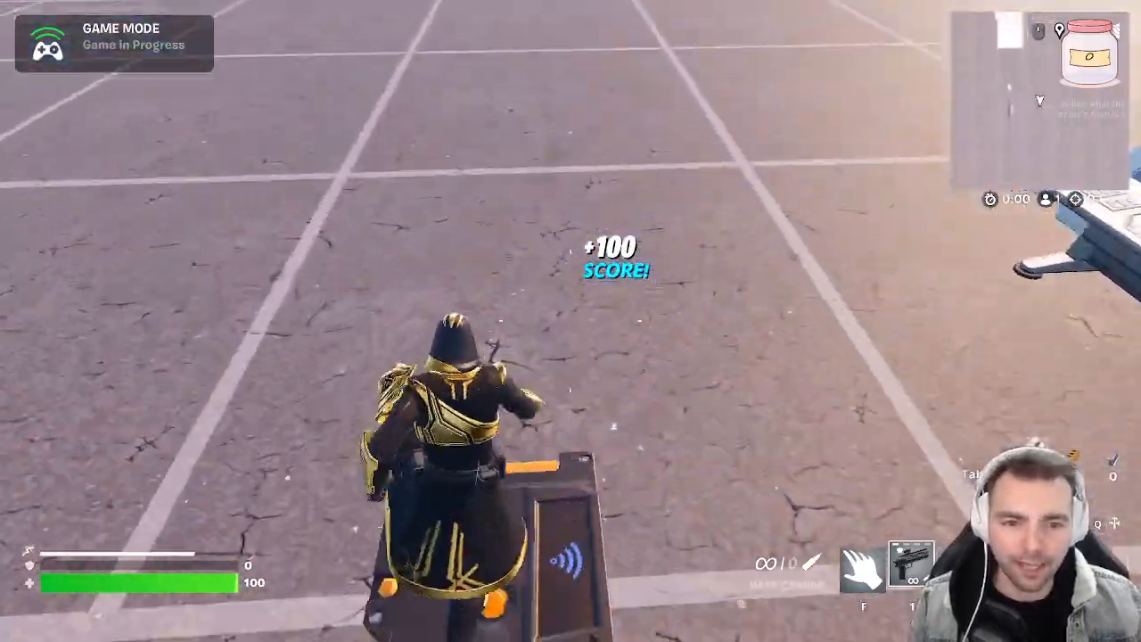
pyautogui.press('w')
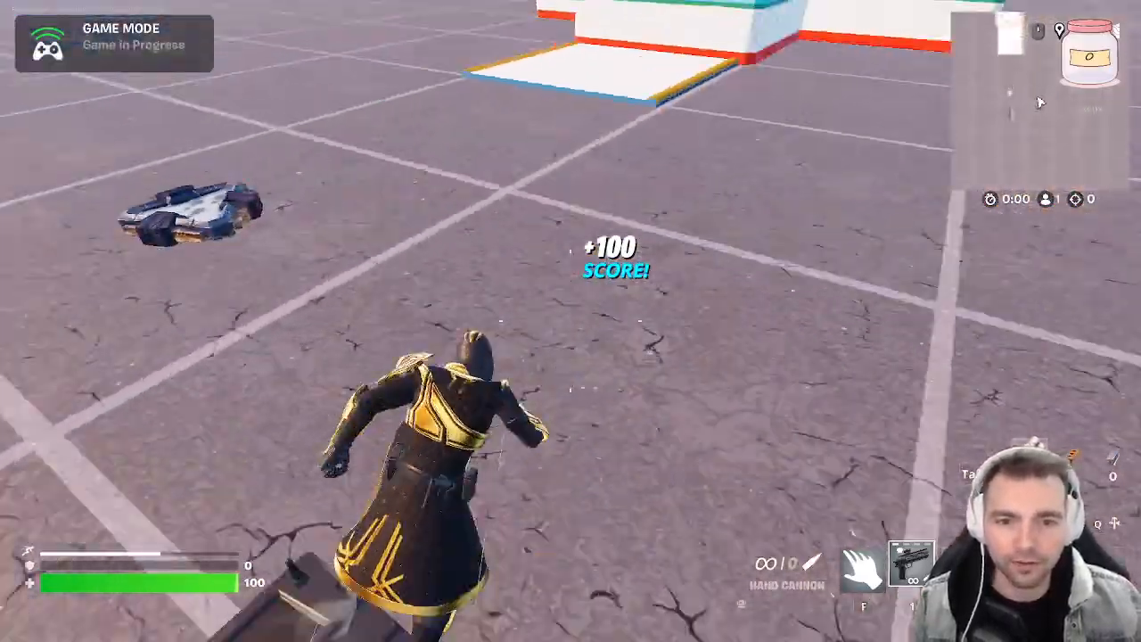
pyautogui.press('w')
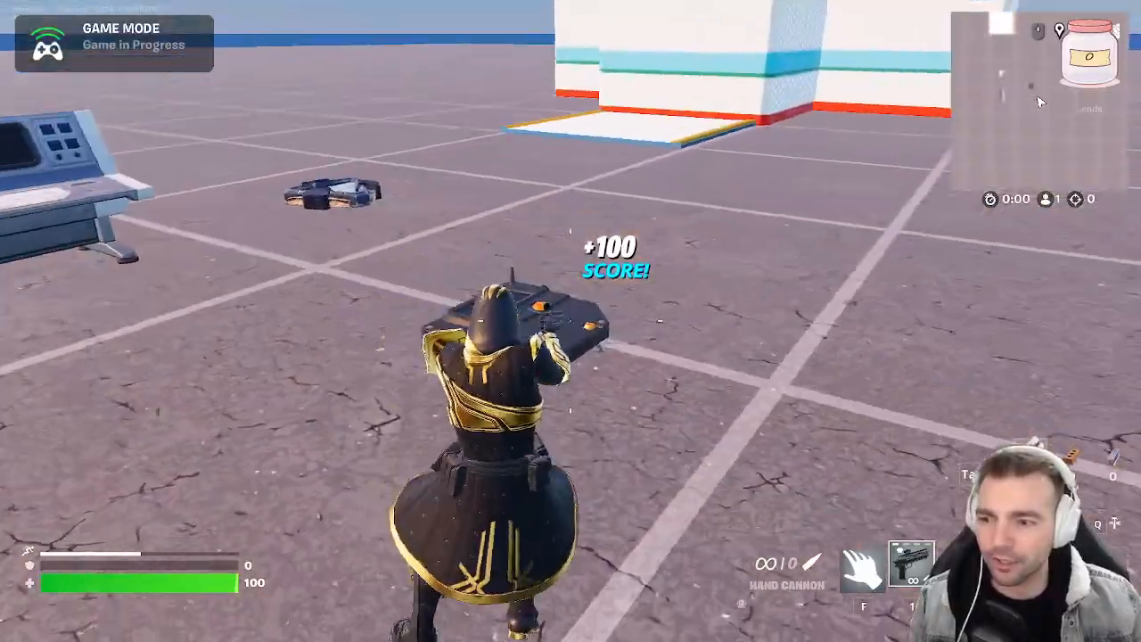
pyautogui.press('w')
pyautogui.press('s')
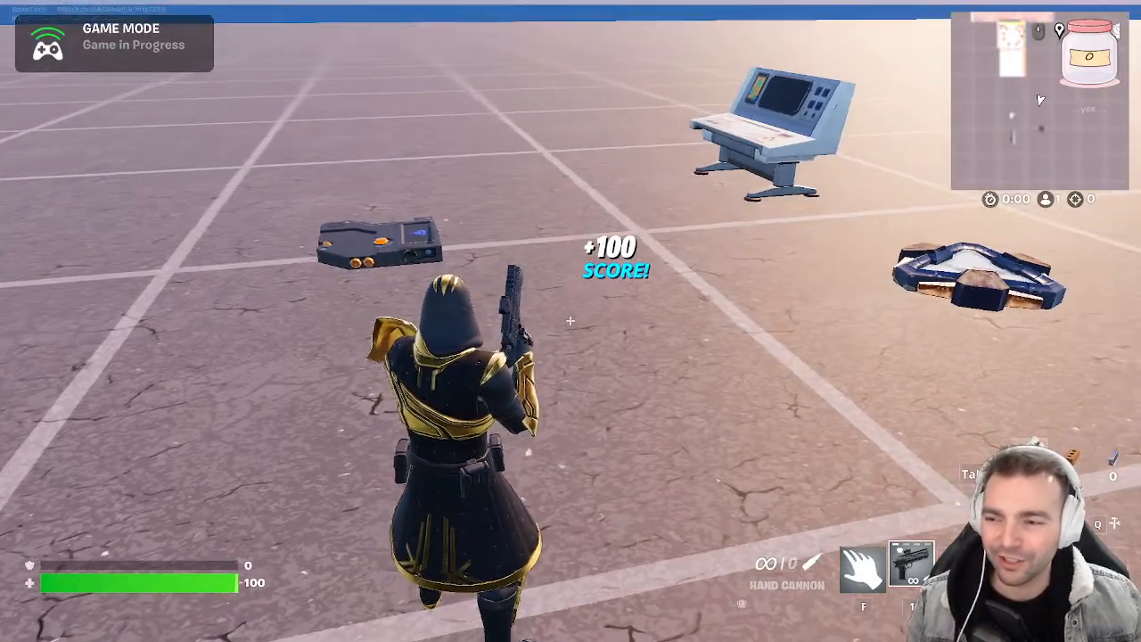
# Run between the devices and the white arcade building and get back into the shooting gallery
pyautogui.press('w')
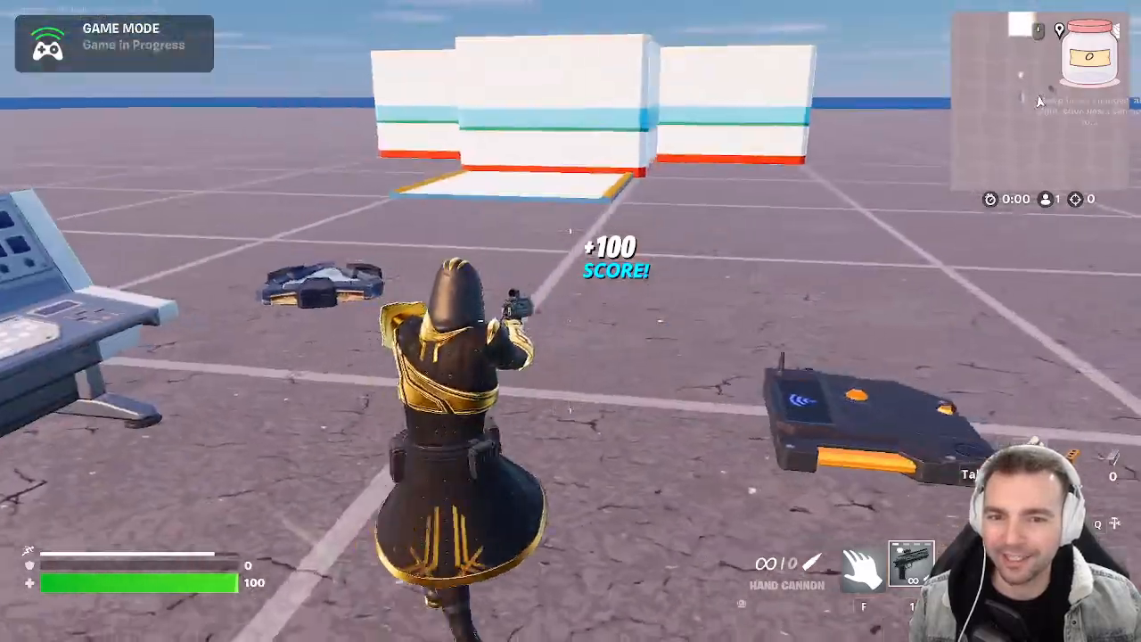
pyautogui.press('w')
pyautogui.press('w')
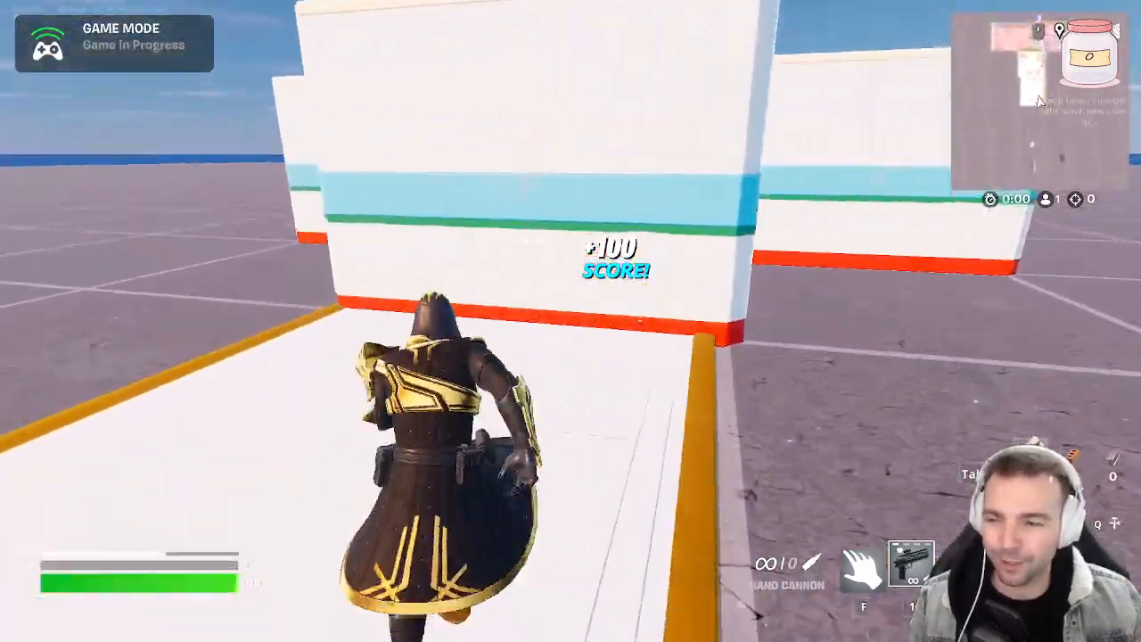
pyautogui.press('w')
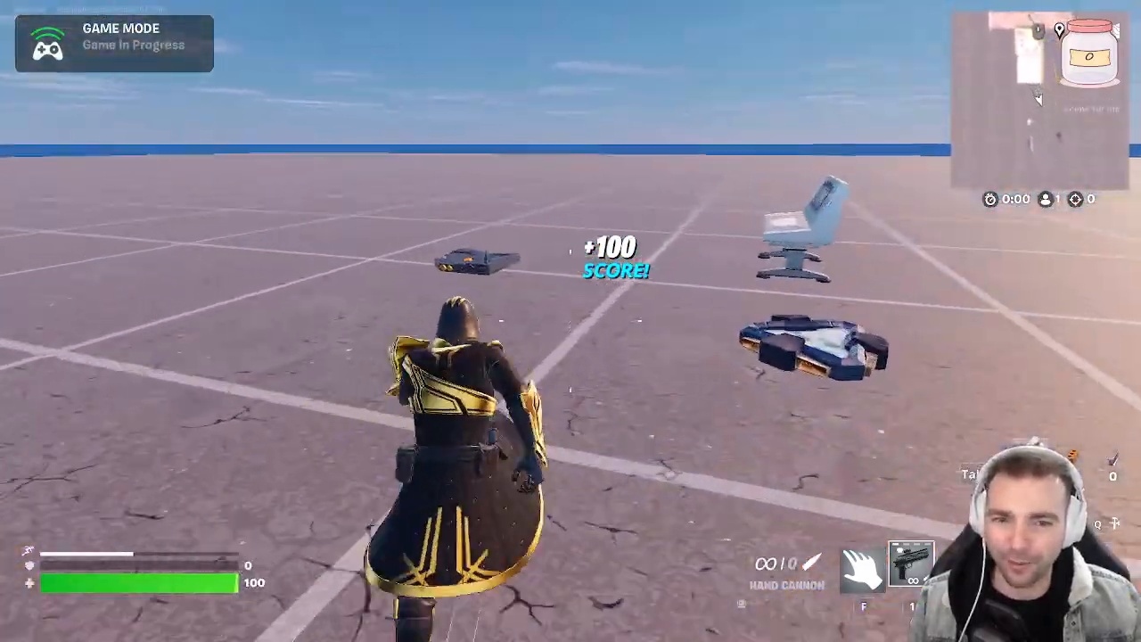
pyautogui.press('w')
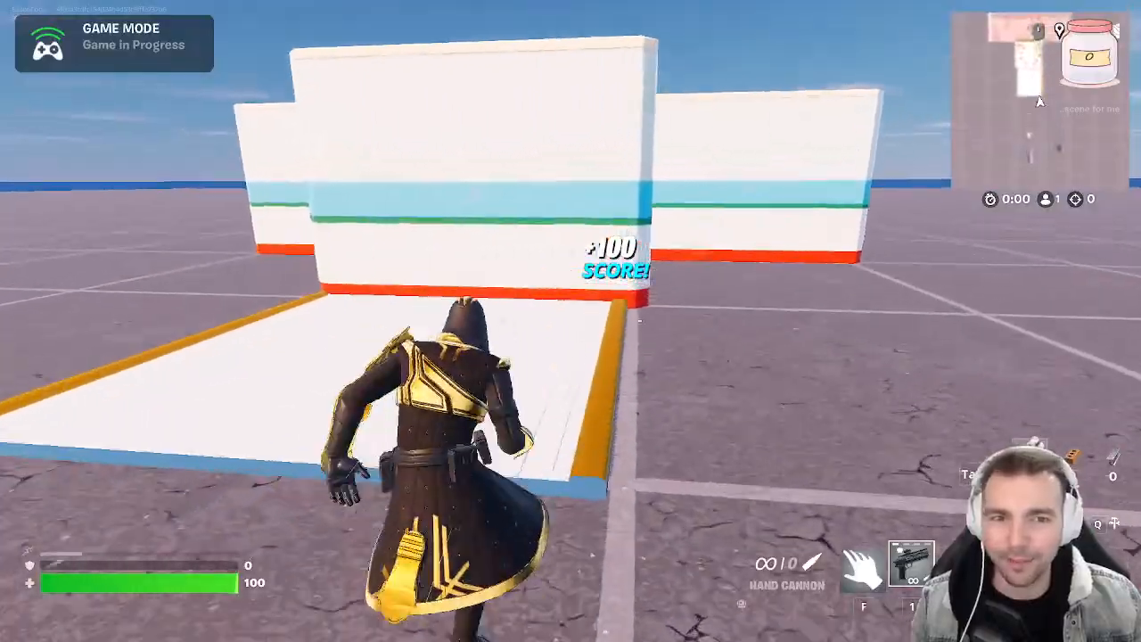
pyautogui.press('w')
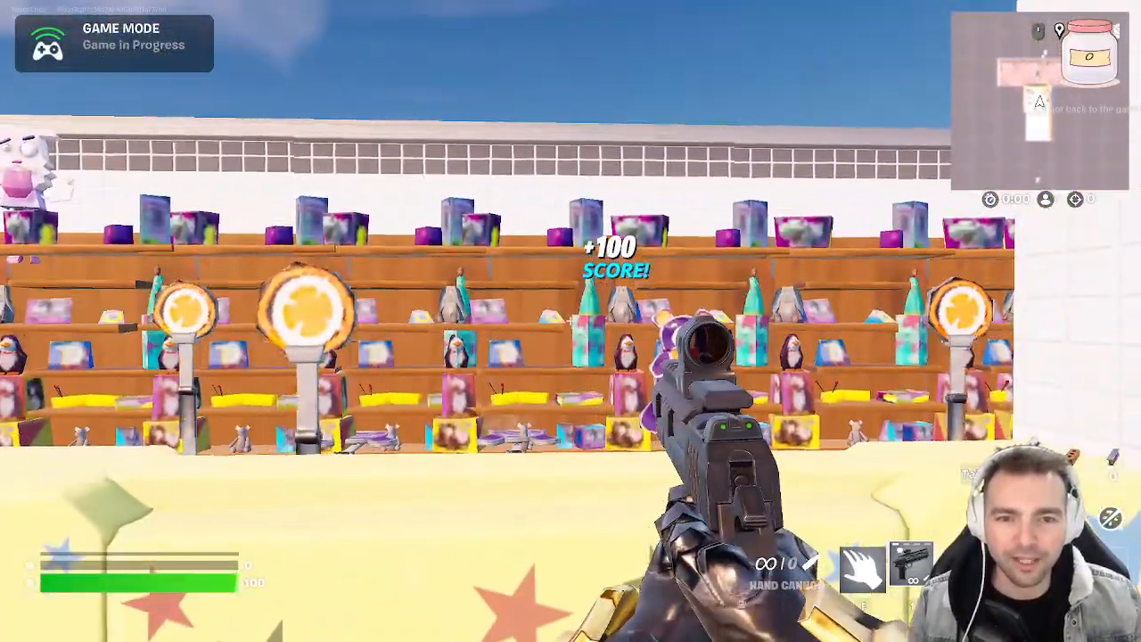
# Shoot several round targets in the gallery to test how the minigame awards score
pyautogui.click(570, 321)
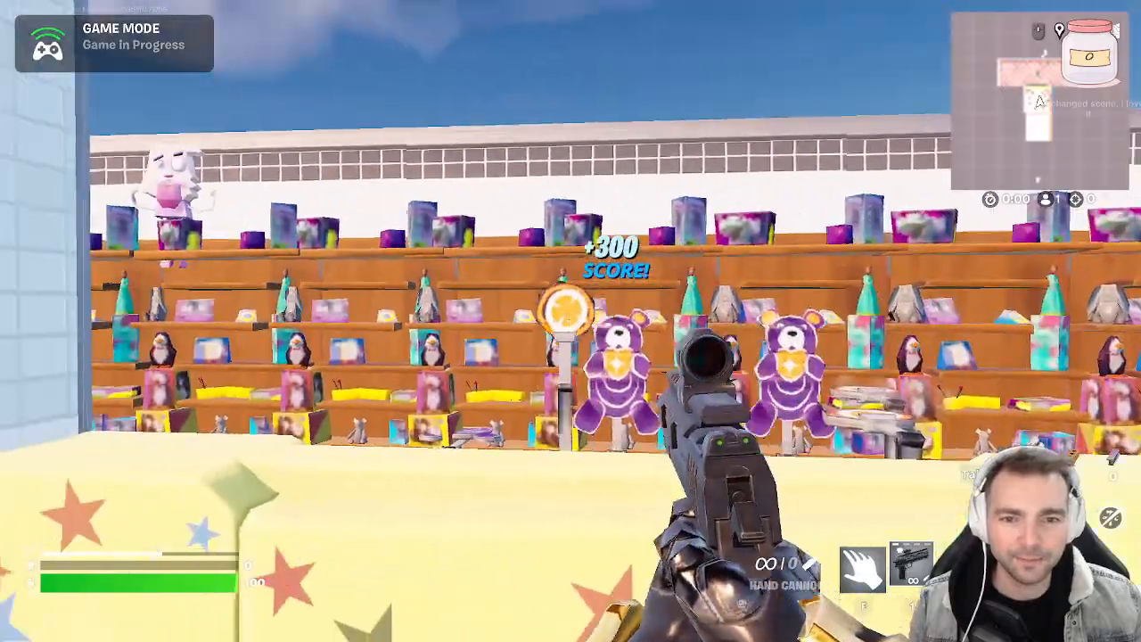
pyautogui.click(570, 321)
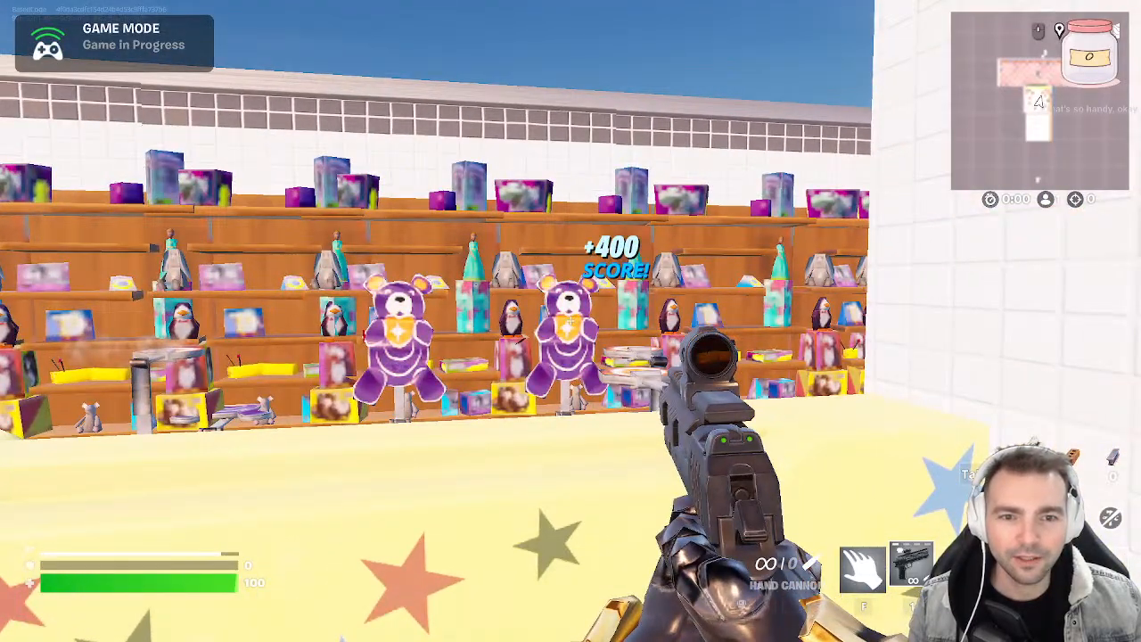
pyautogui.click(571, 321)
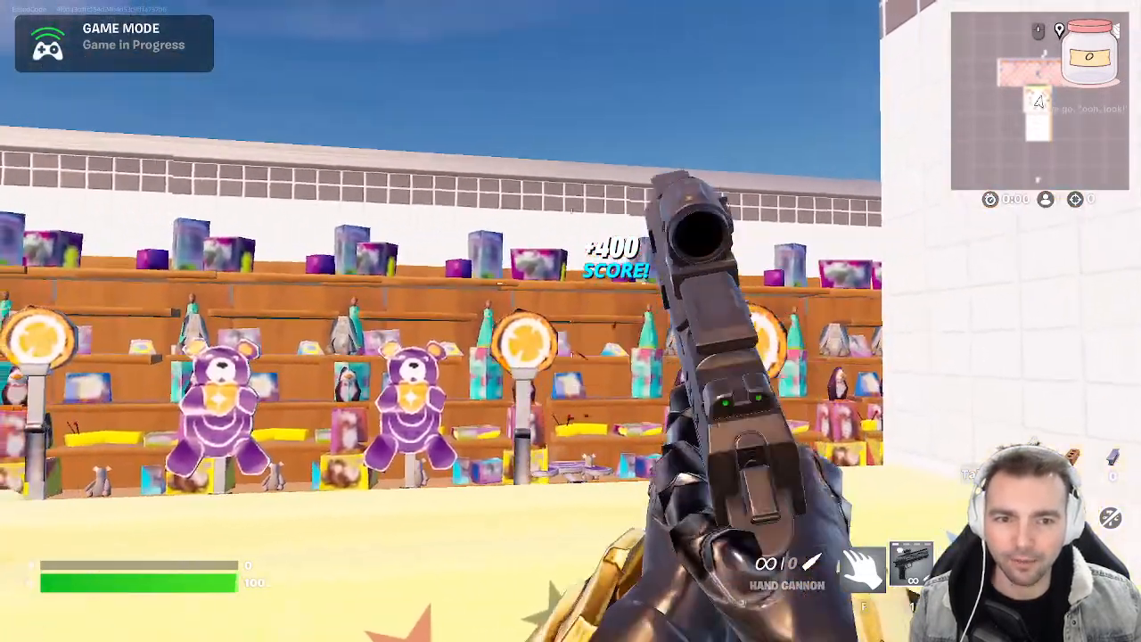
pyautogui.click(570, 321)
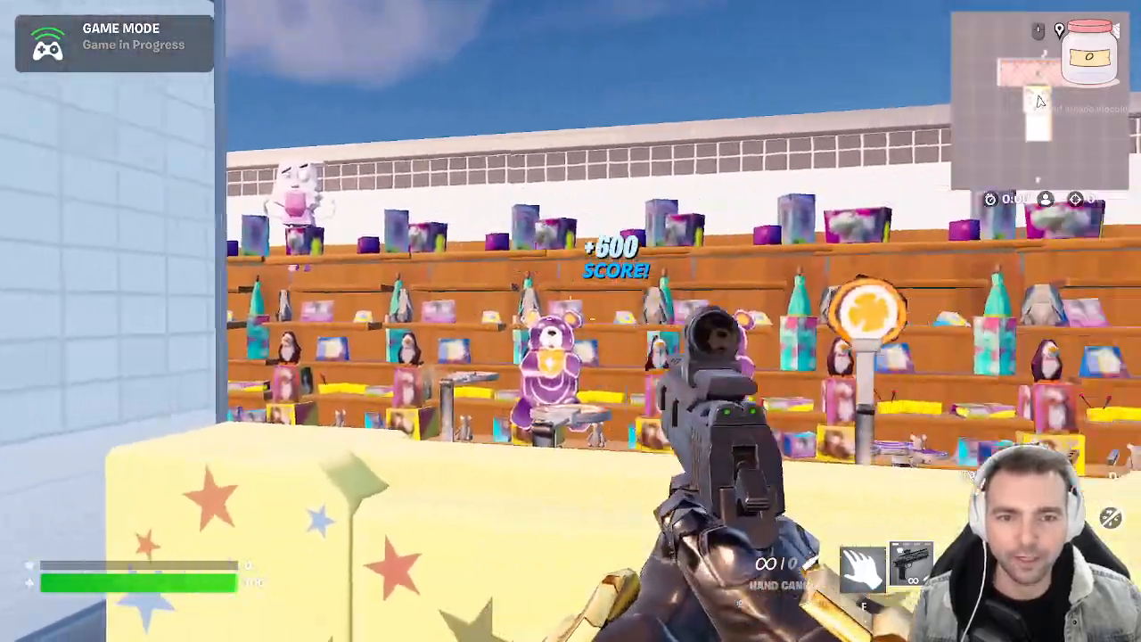
pyautogui.click(571, 321)
pyautogui.click(570, 321)
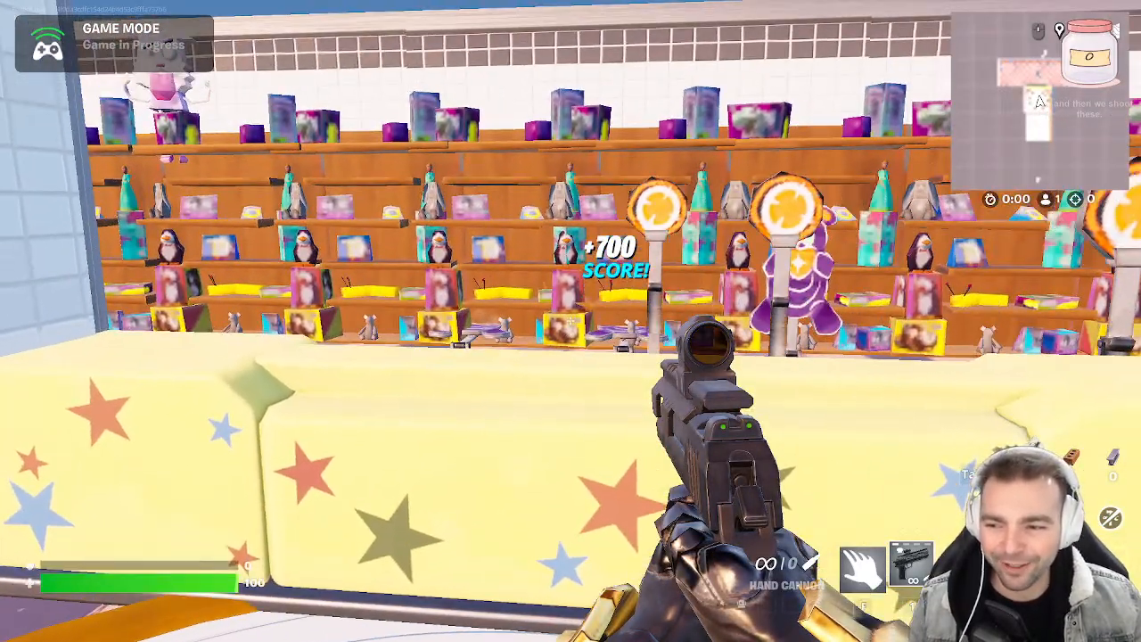
# End the running game and start a new game session from edit mode
pyautogui.press('Escape')
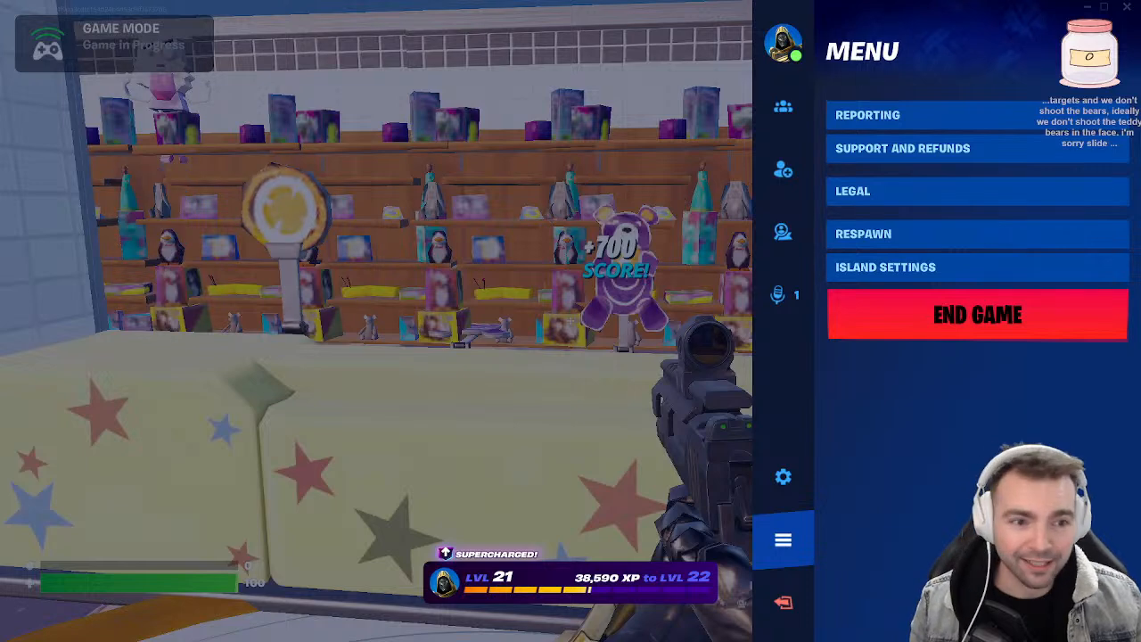
pyautogui.click(977, 315)
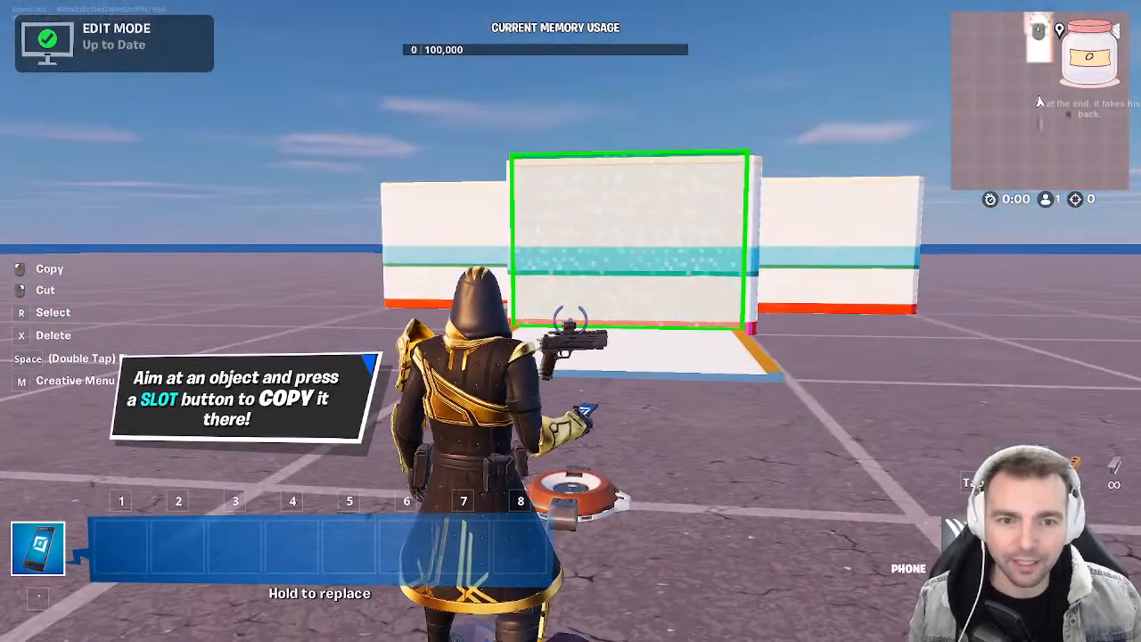
pyautogui.press('Escape')
pyautogui.click(948, 373)
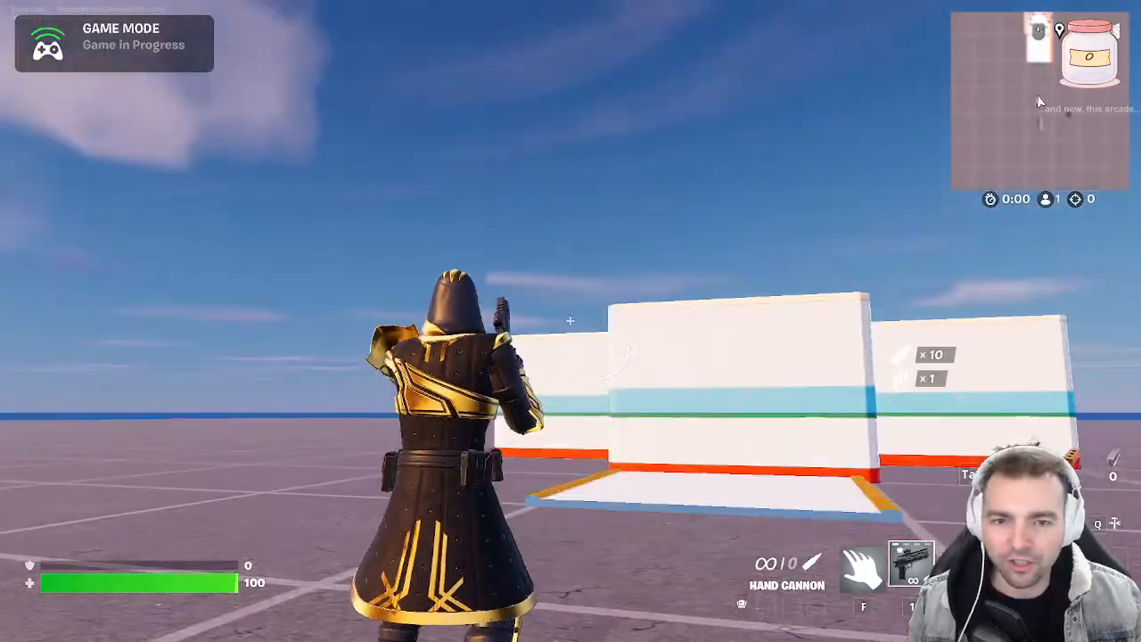
# Run around the trigger device outside the white arcade building to check whether the minigame can be triggered again
pyautogui.press('w')
pyautogui.press('shift')
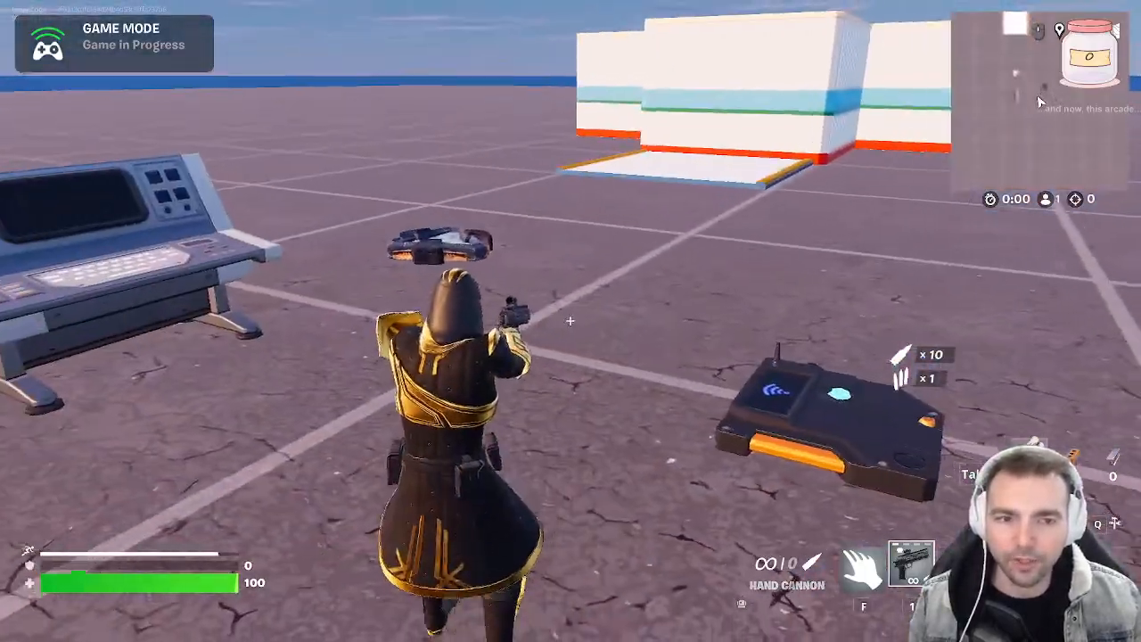
pyautogui.press('s')
pyautogui.click(570, 321)
pyautogui.press('w')
pyautogui.press('shift')
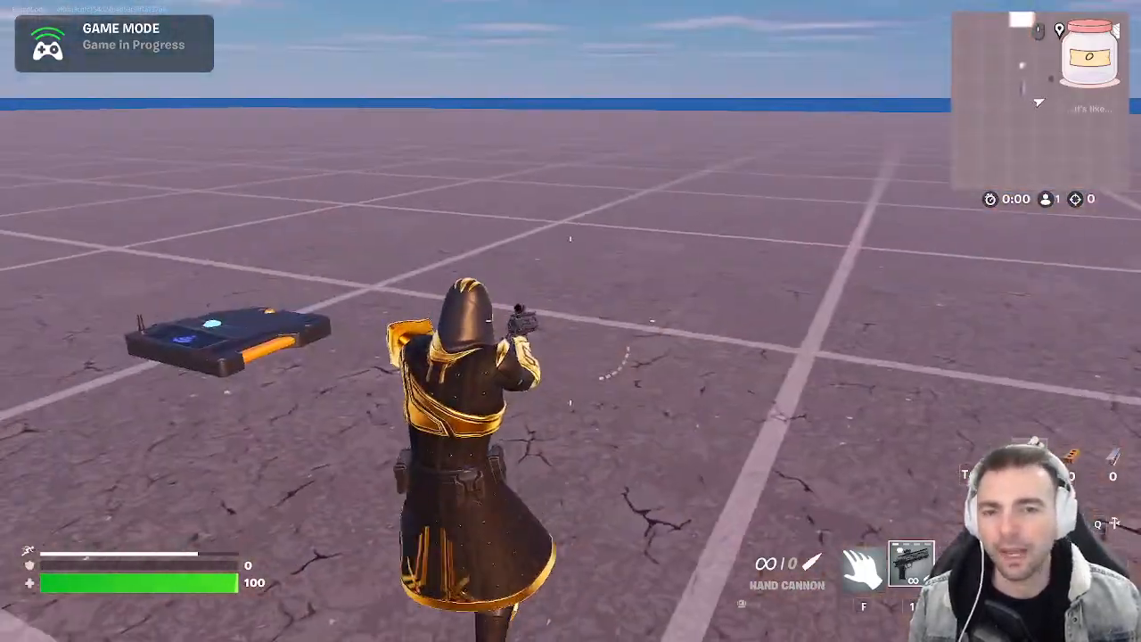
pyautogui.click(570, 321)
pyautogui.press('w')
pyautogui.press('ctrl')
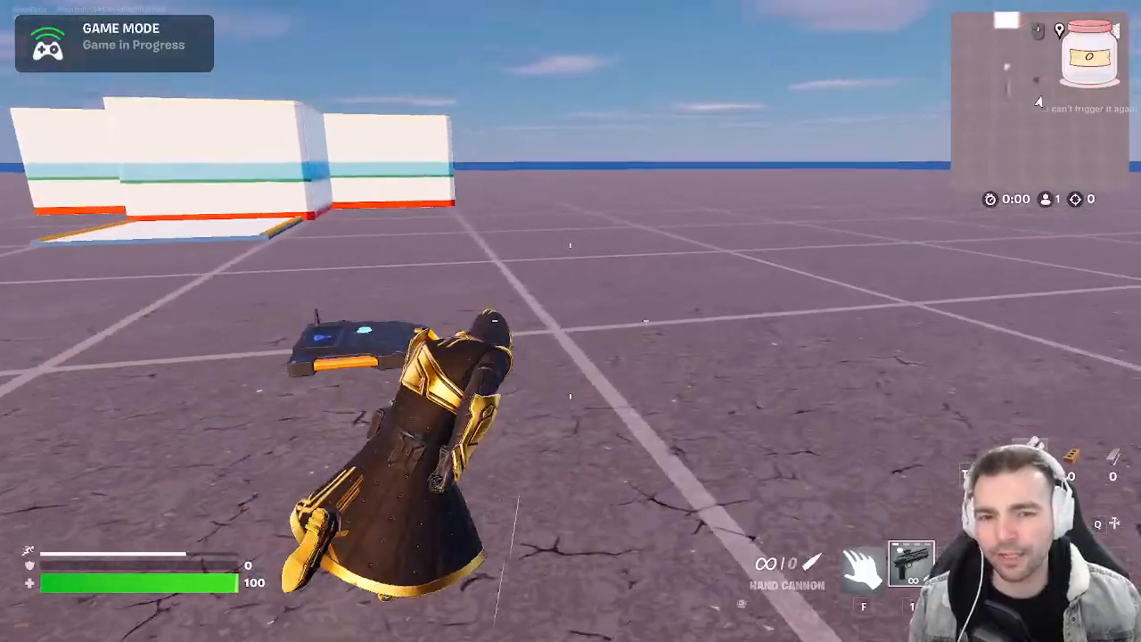
pyautogui.click(571, 321)
pyautogui.press('shift')
pyautogui.press('w')
pyautogui.click(571, 321)
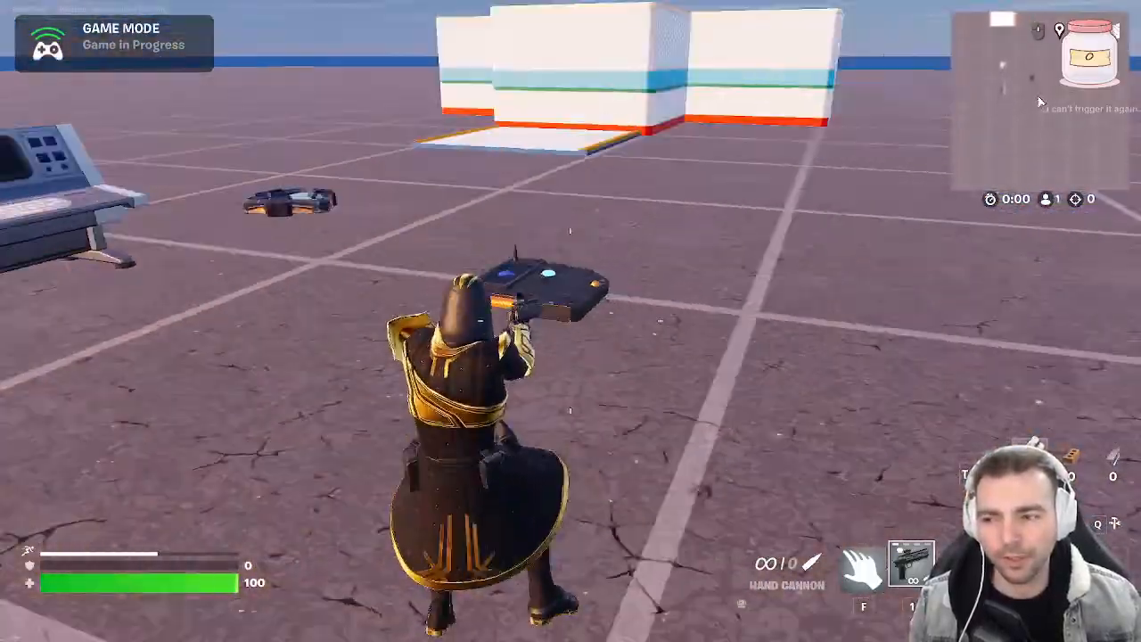
pyautogui.click(571, 321)
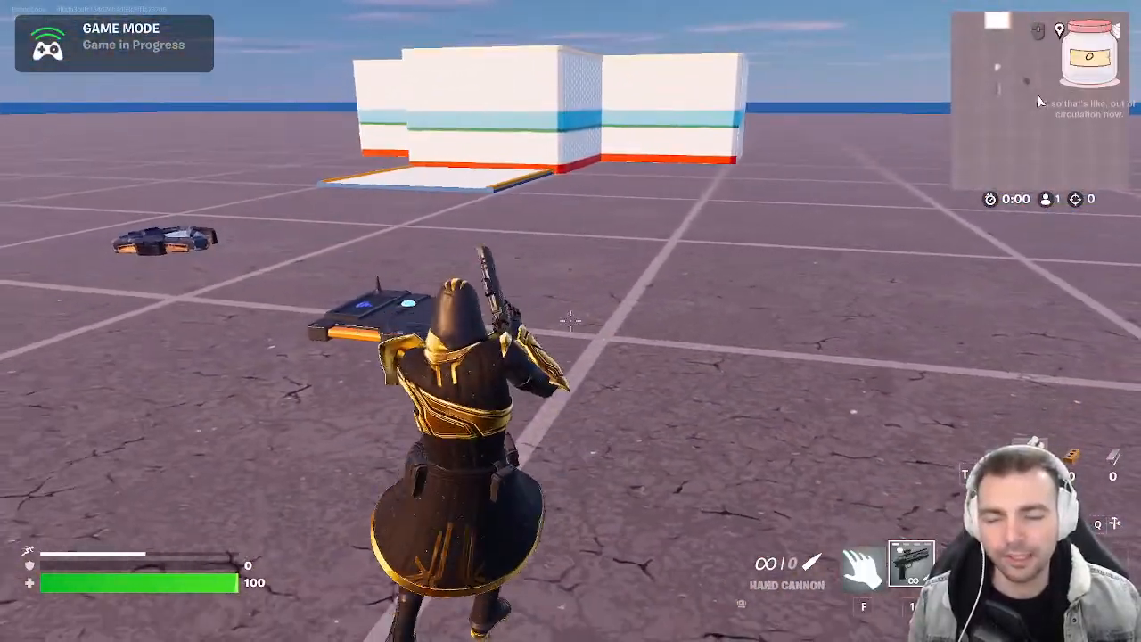
# End the running game and load the OnPoint_FM project without saving the modified BadTarget1, BadTarget2 and BadTarget3 assets
pyautogui.press('Escape')
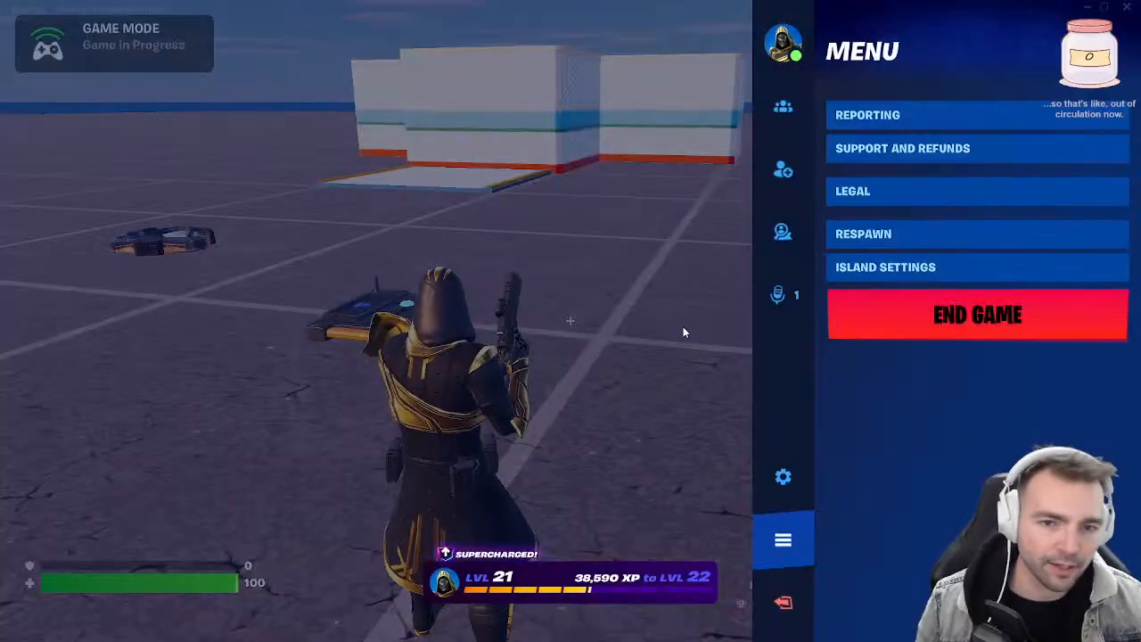
pyautogui.click(911, 334)
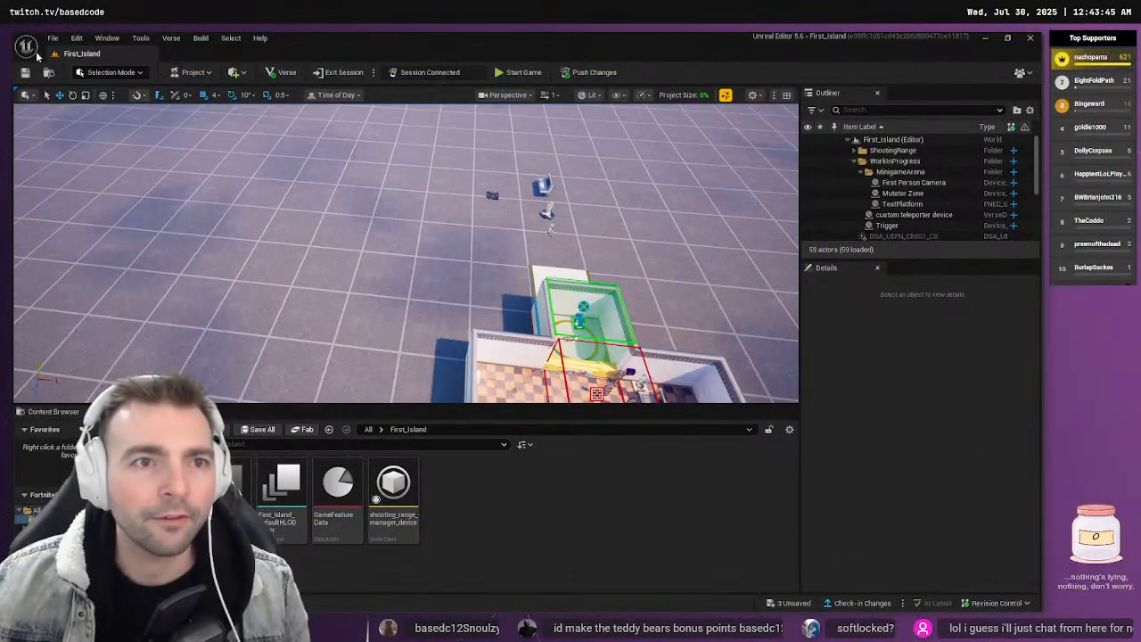
pyautogui.click(51, 39)
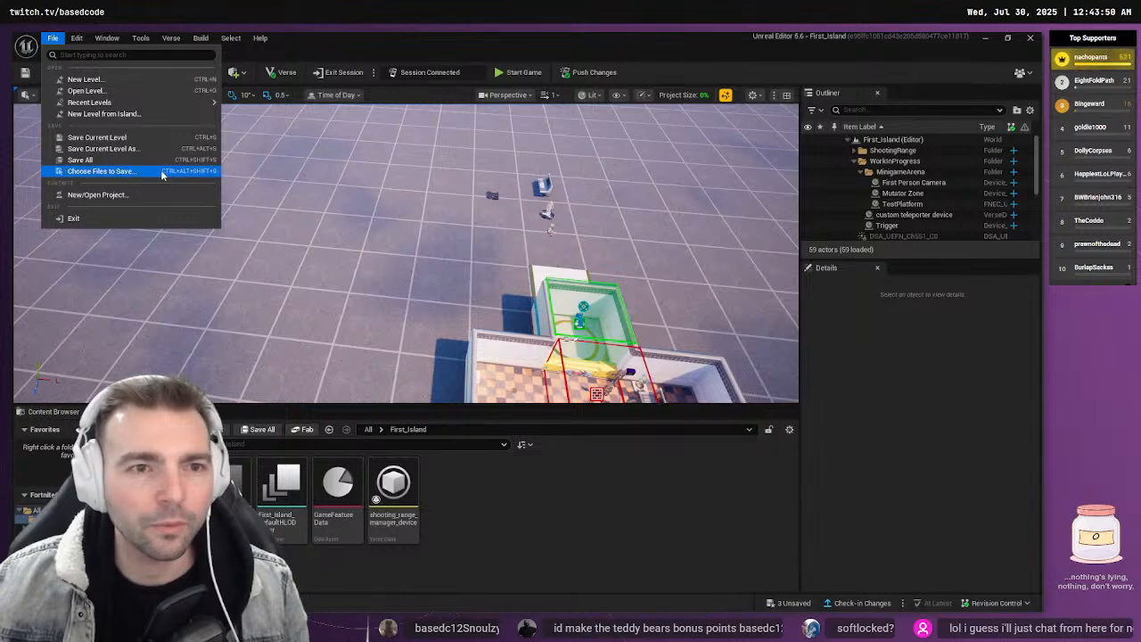
pyautogui.click(134, 194)
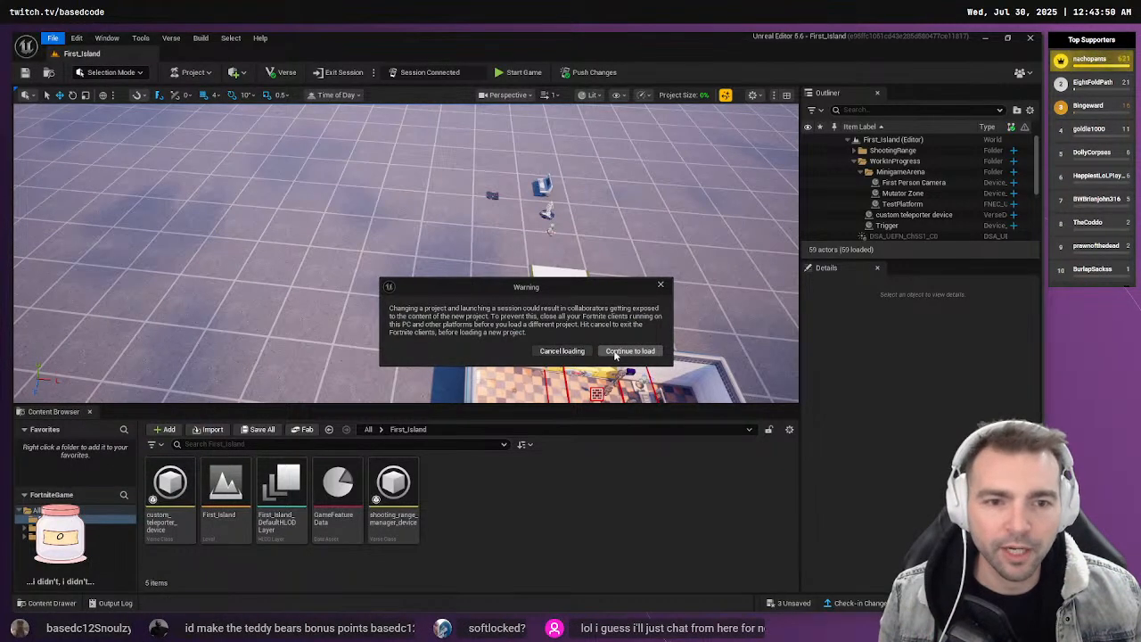
pyautogui.click(624, 352)
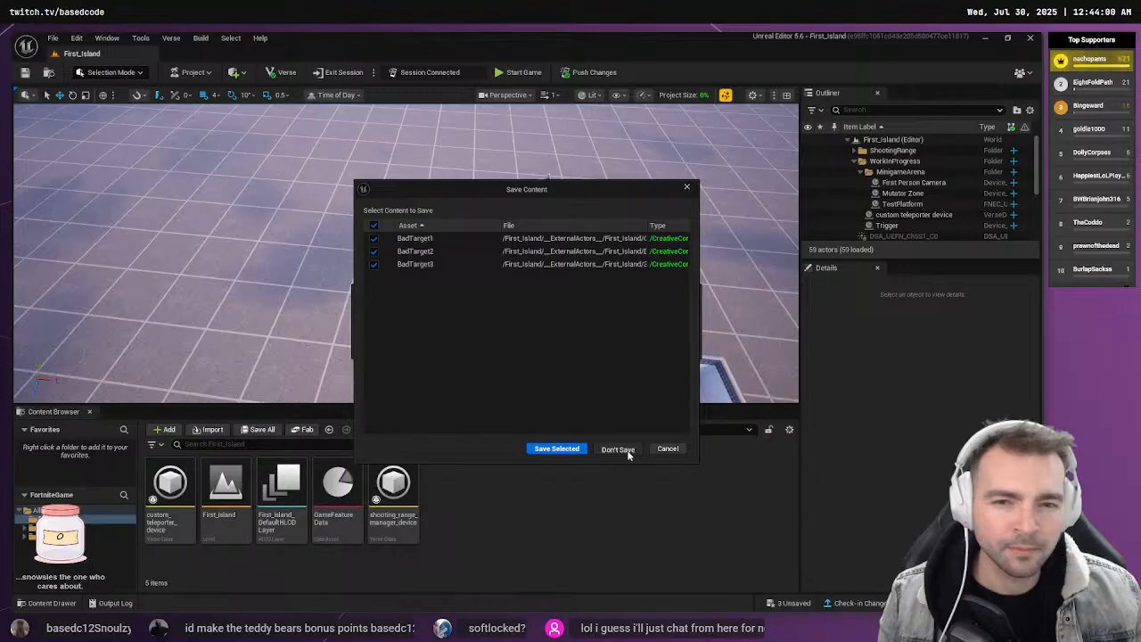
pyautogui.click(617, 450)
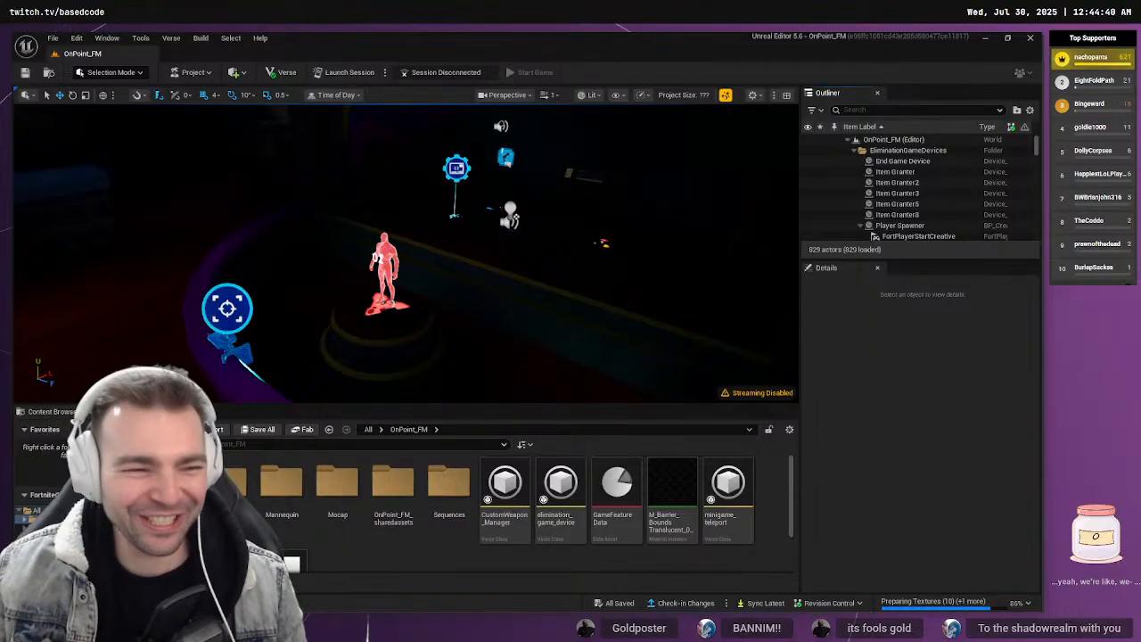
# Launch a session for OnPoint_FM, dismiss the validation log and leave the current match to join the edit session
pyautogui.click(348, 72)
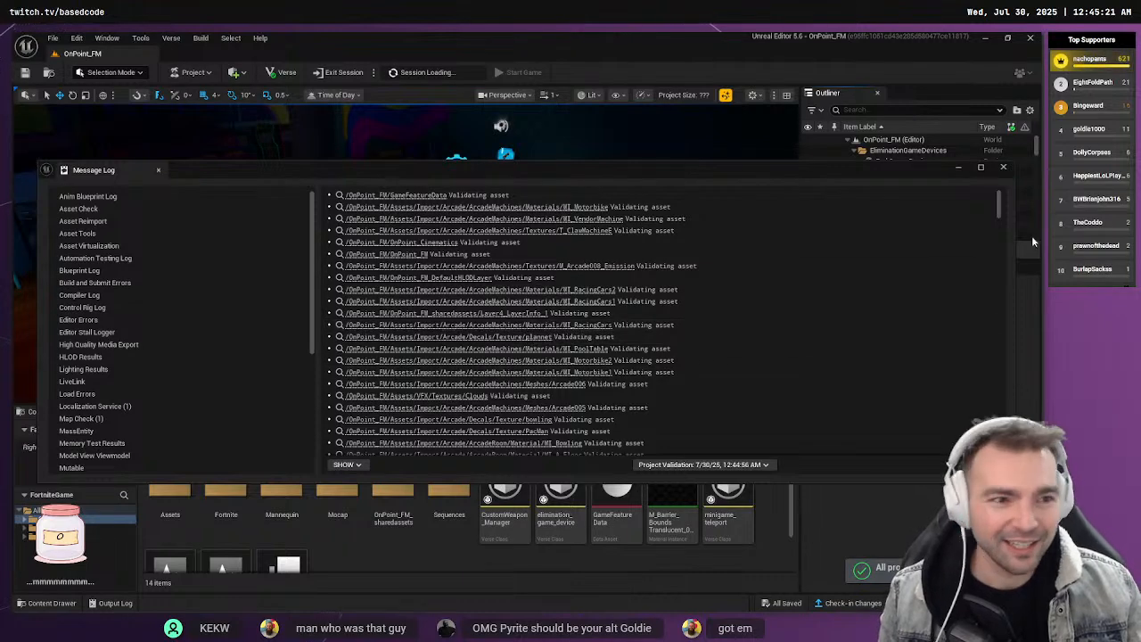
pyautogui.click(1003, 167)
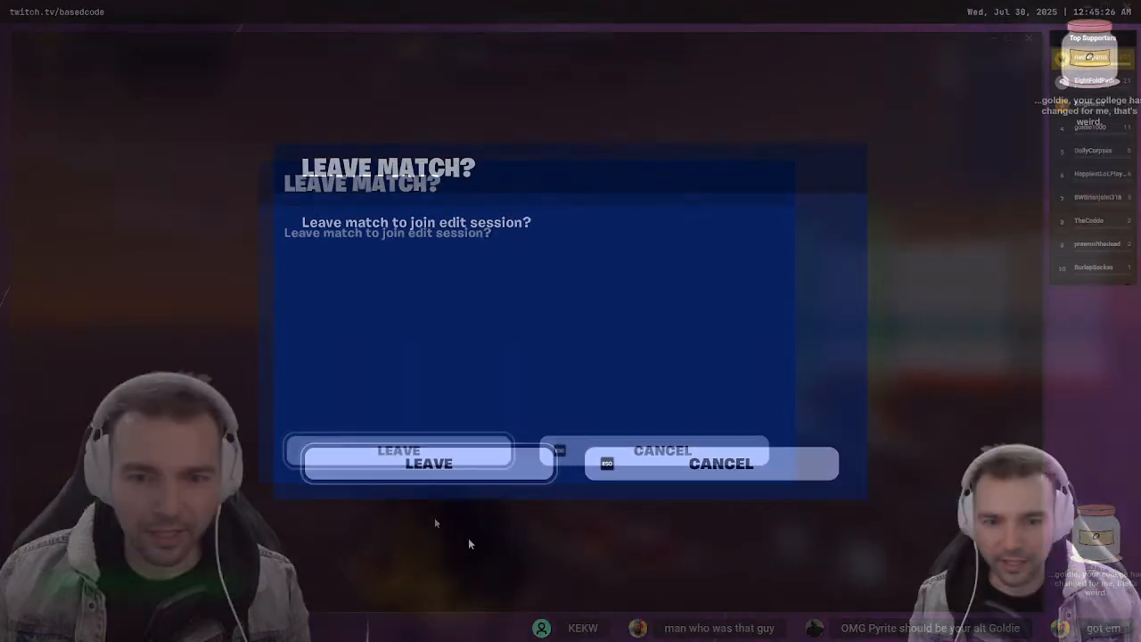
pyautogui.click(474, 479)
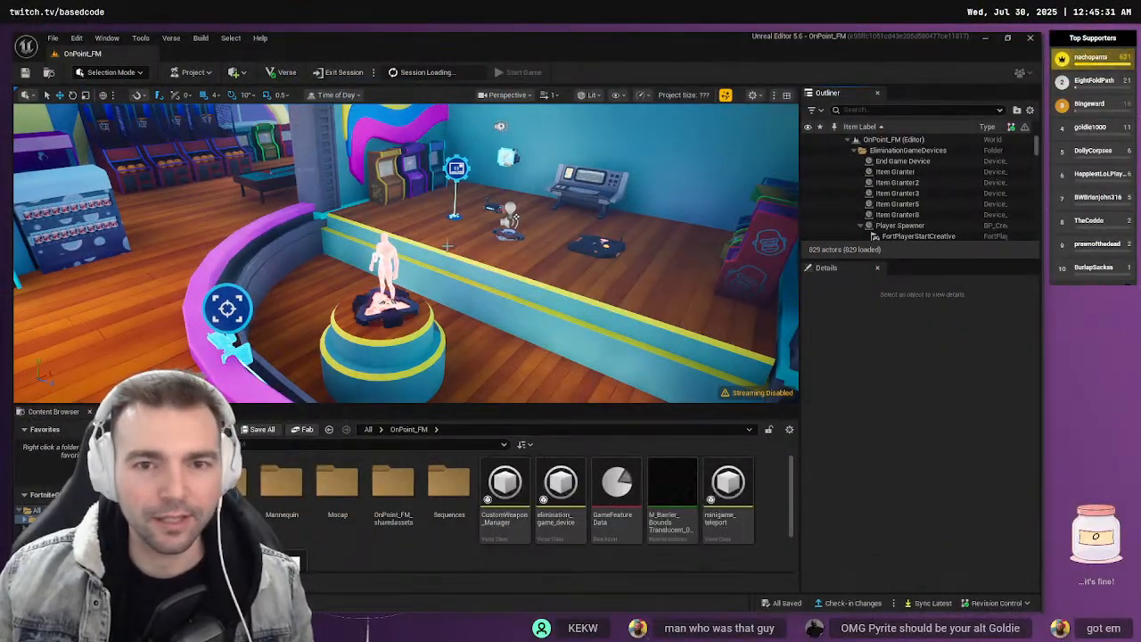
# Examine the OnPoint_FM arcade hall around the player spawner, its curved counter and the facing arcade machines
pyautogui.moveTo(351, 256); pyautogui.dragTo(571, 257, button='right')
pyautogui.press('w')
pyautogui.press('w')
pyautogui.moveTo(407, 257); pyautogui.dragTo(240, 253, button='right')
pyautogui.press('s')
pyautogui.press('w')
pyautogui.press('a')
pyautogui.moveTo(406, 254); pyautogui.dragTo(401, 253, button='right')
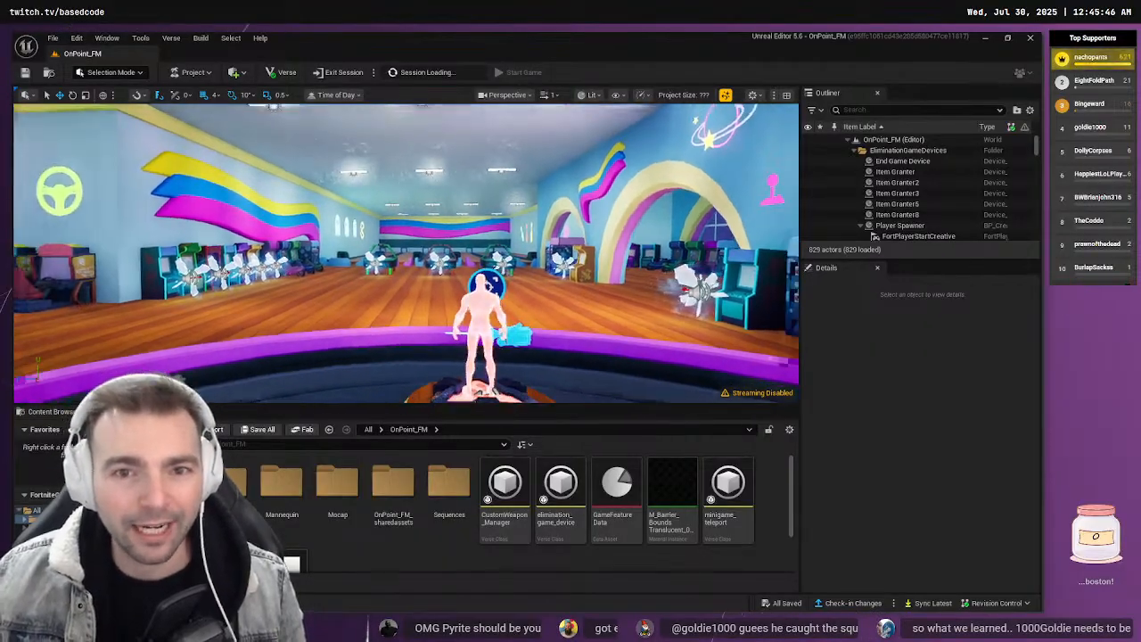
pyautogui.moveTo(406, 253); pyautogui.dragTo(417, 218, button='right')
pyautogui.press('s')
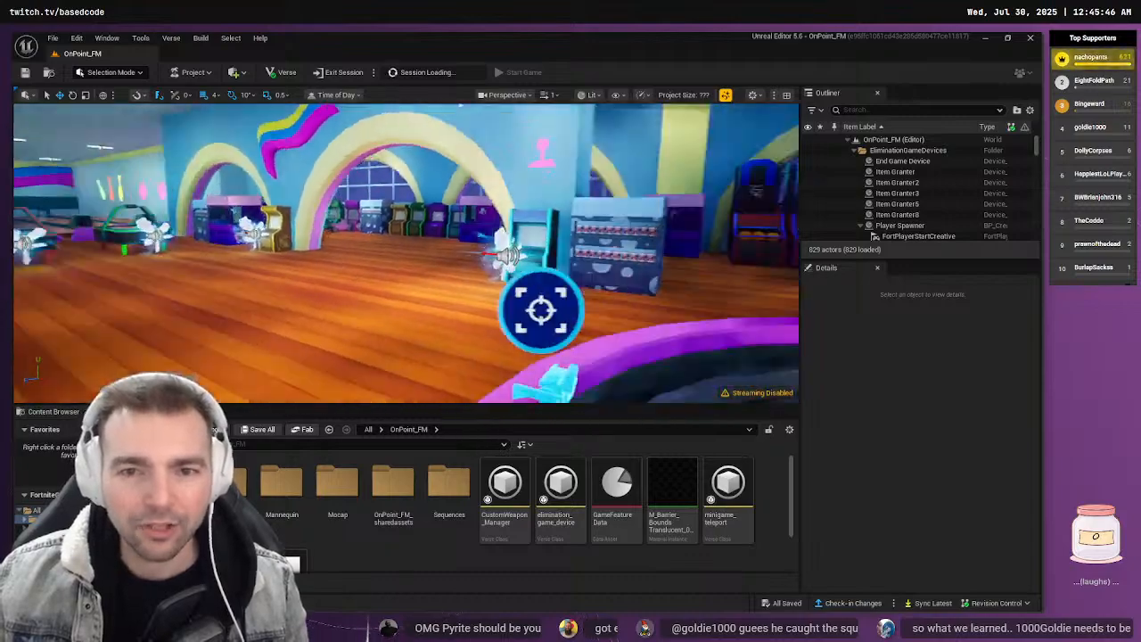
# Inspect the arcade cabinets, air hockey tables and the spinning device effects placed in front of them
pyautogui.moveTo(406, 253); pyautogui.dragTo(281, 238, button='right')
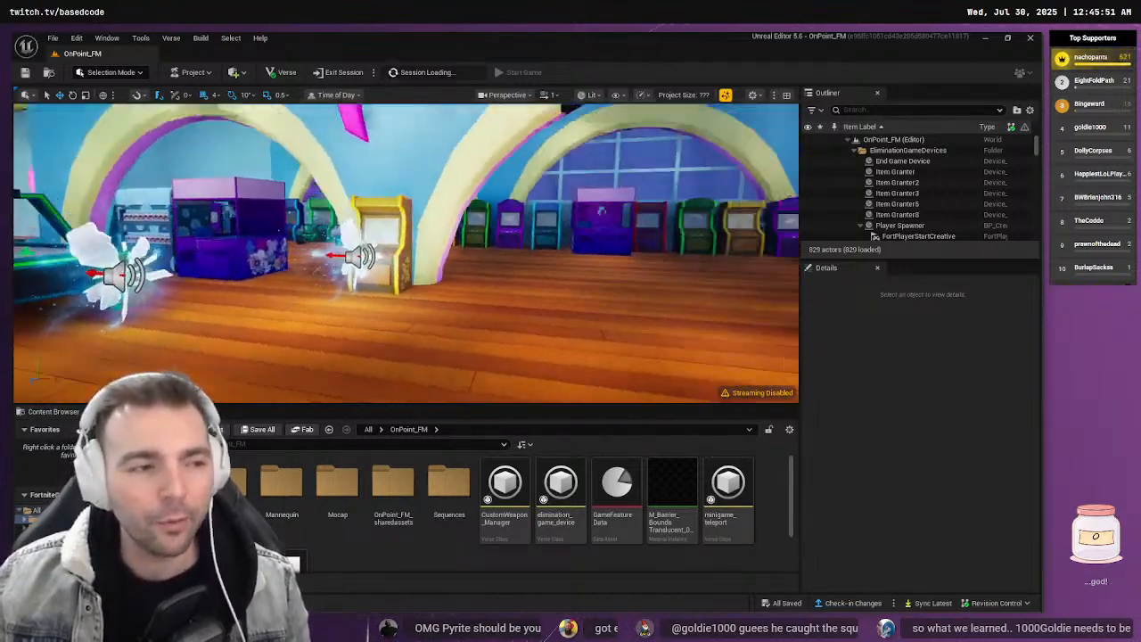
pyautogui.press('w')
pyautogui.moveTo(407, 253); pyautogui.dragTo(412, 294, button='right')
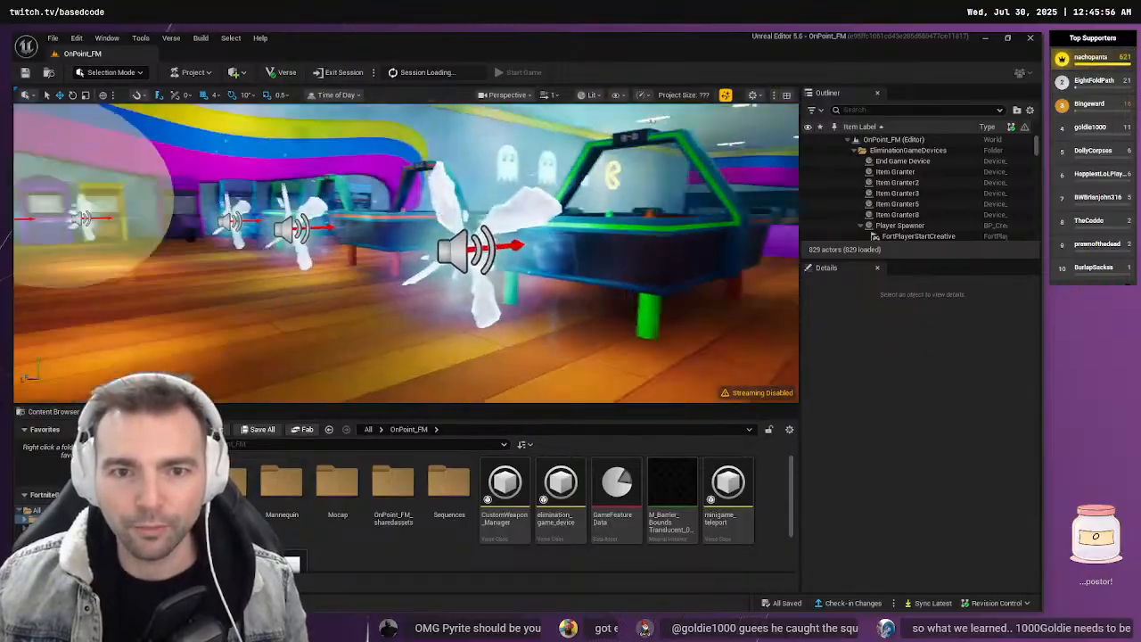
pyautogui.moveTo(406, 253); pyautogui.dragTo(375, 281, button='right')
pyautogui.press('w')
pyautogui.press('w')
pyautogui.press('w')
pyautogui.press('d')
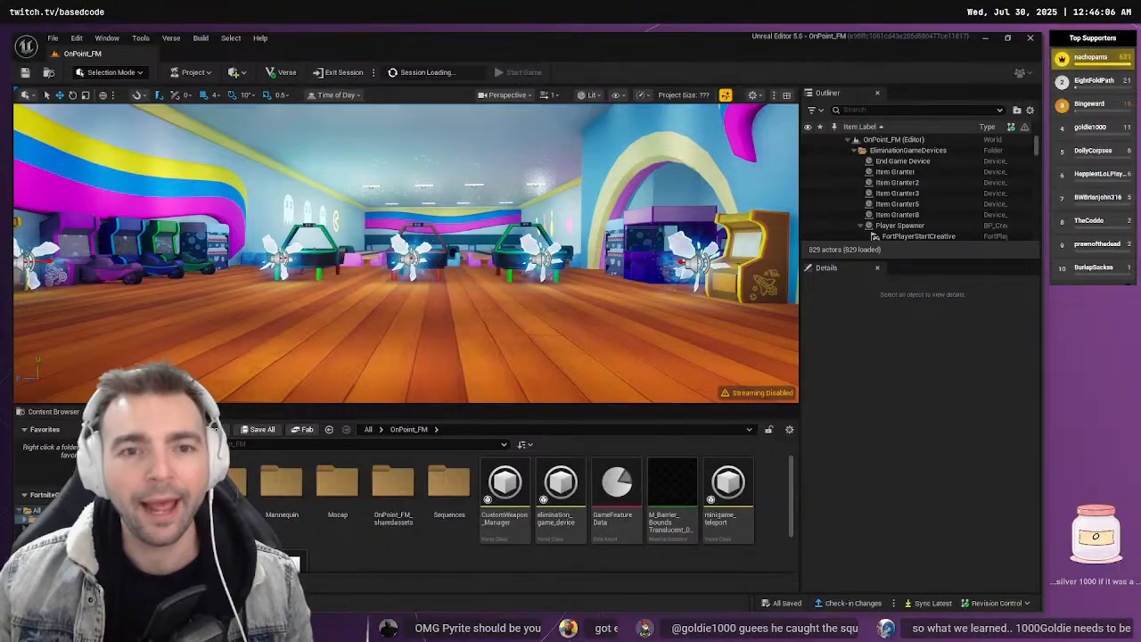
pyautogui.moveTo(406, 253); pyautogui.dragTo(411, 253, button='right')
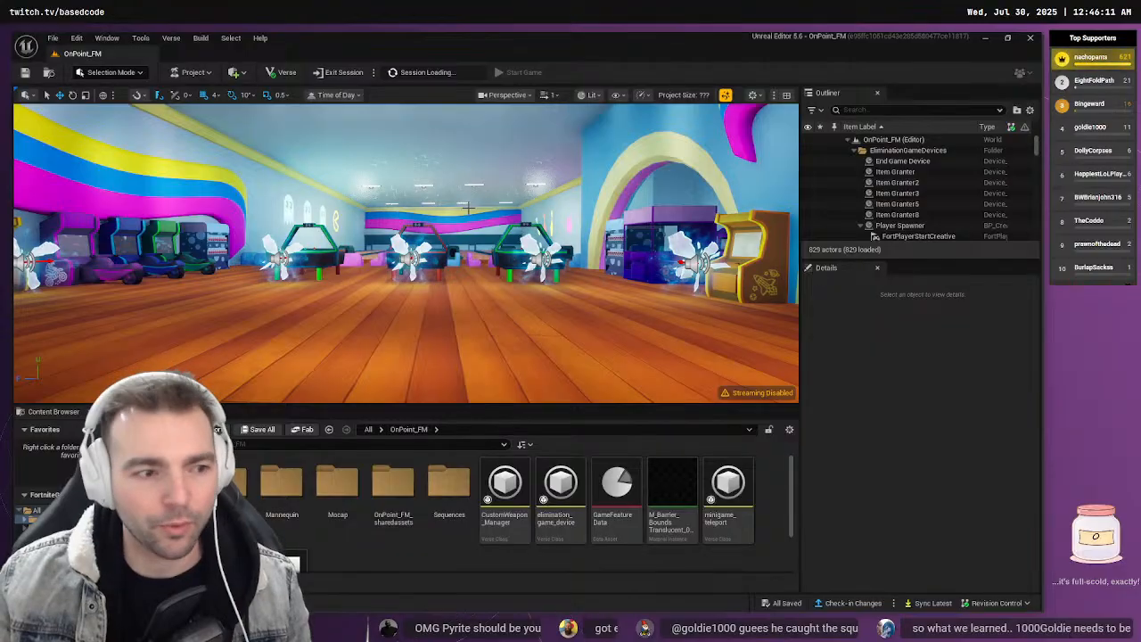
pyautogui.moveTo(406, 254); pyautogui.dragTo(196, 255, button='right')
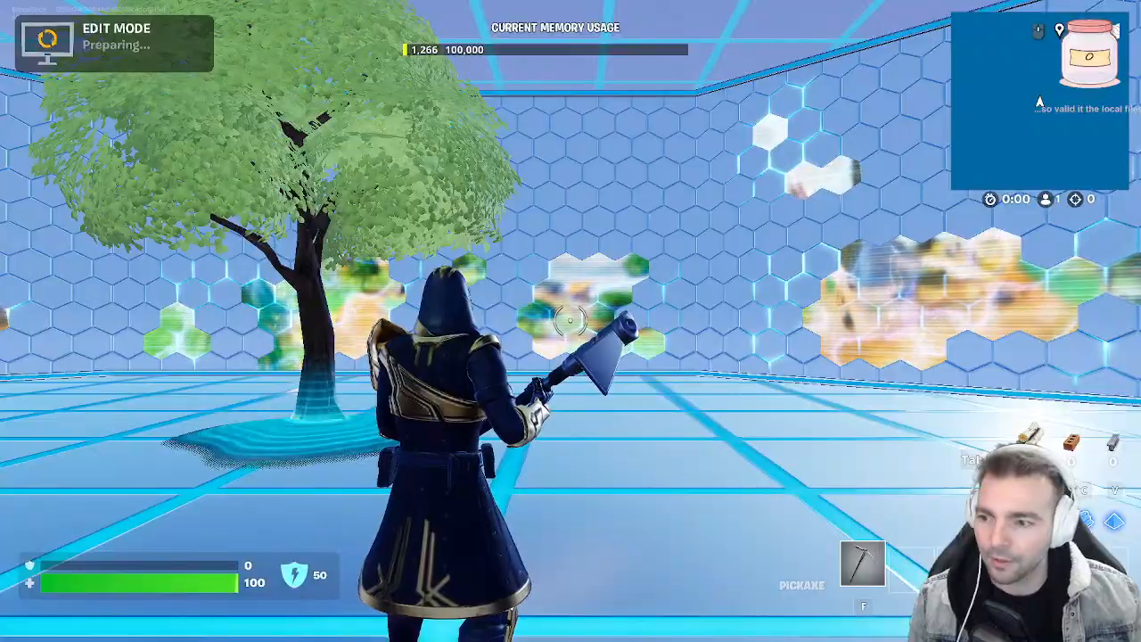
pyautogui.press('w')
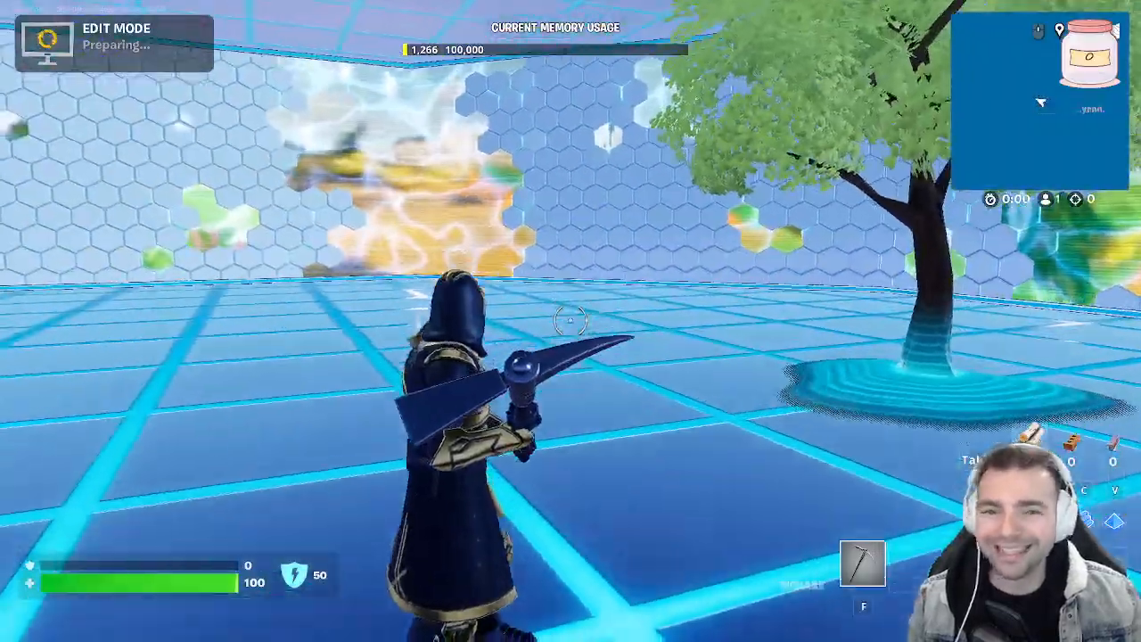
pyautogui.press('shift')
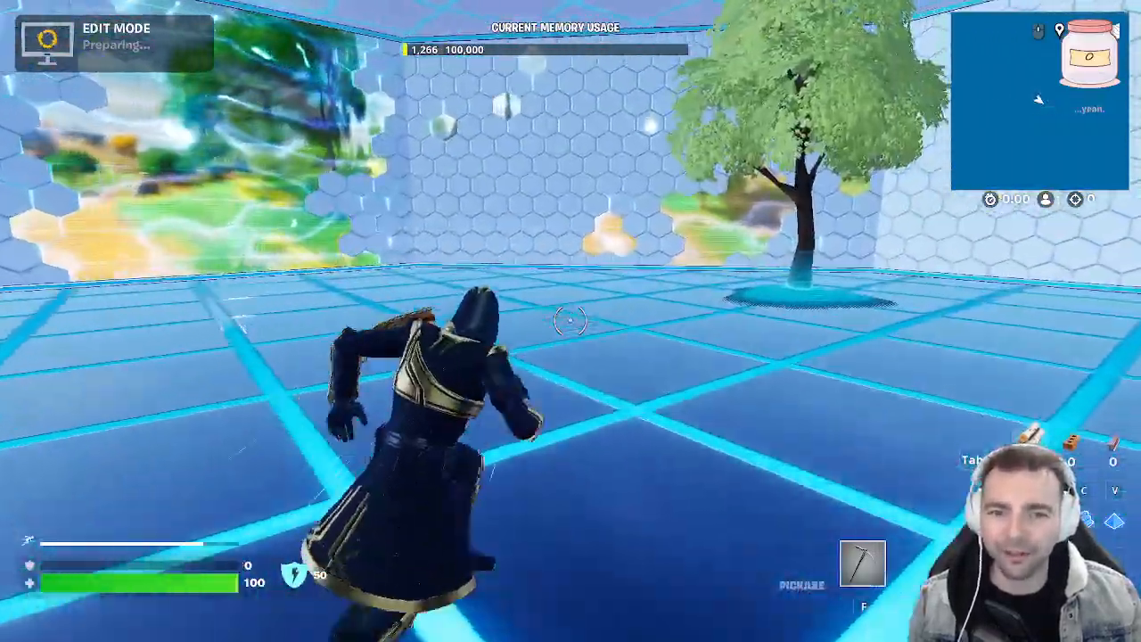
pyautogui.press('space')
pyautogui.press('w')
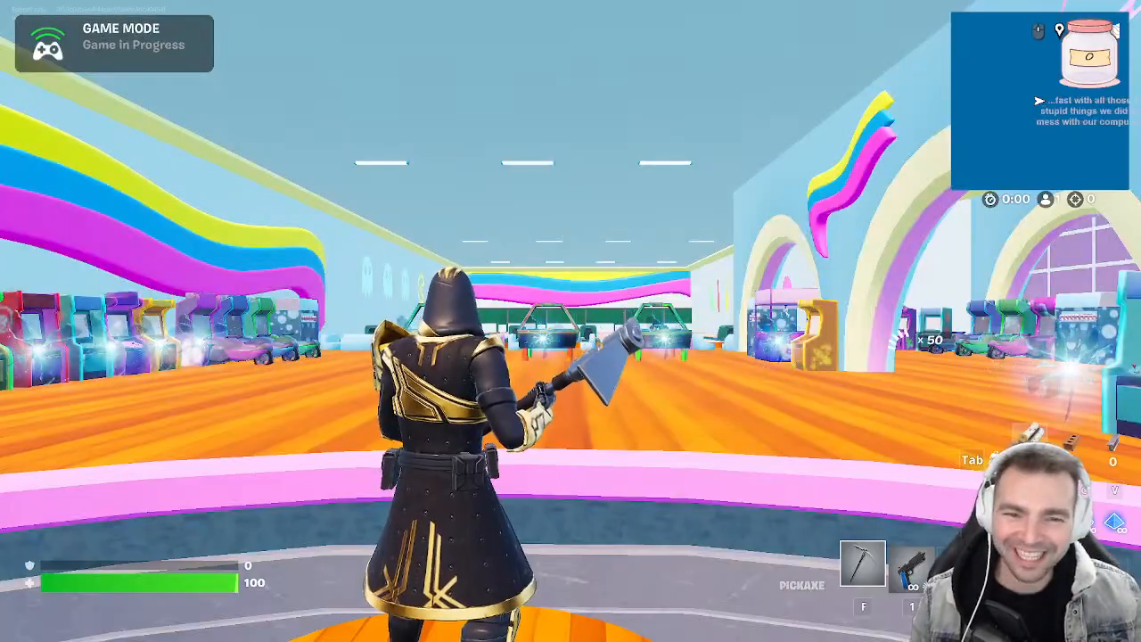
# Run through the OnPoint_FM arcade in game mode to look over the cabinets, arches and air hockey tables
pyautogui.press('w')
pyautogui.press('shift')
pyautogui.press('space')
pyautogui.press('w')
pyautogui.press('shift')
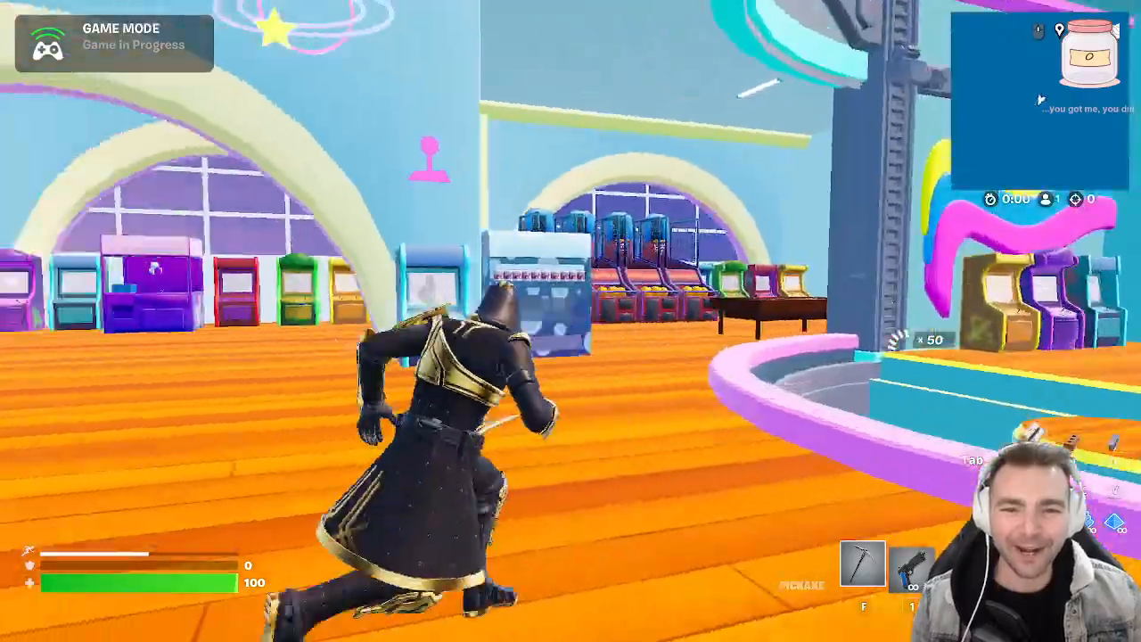
pyautogui.press('w')
pyautogui.press('shift')
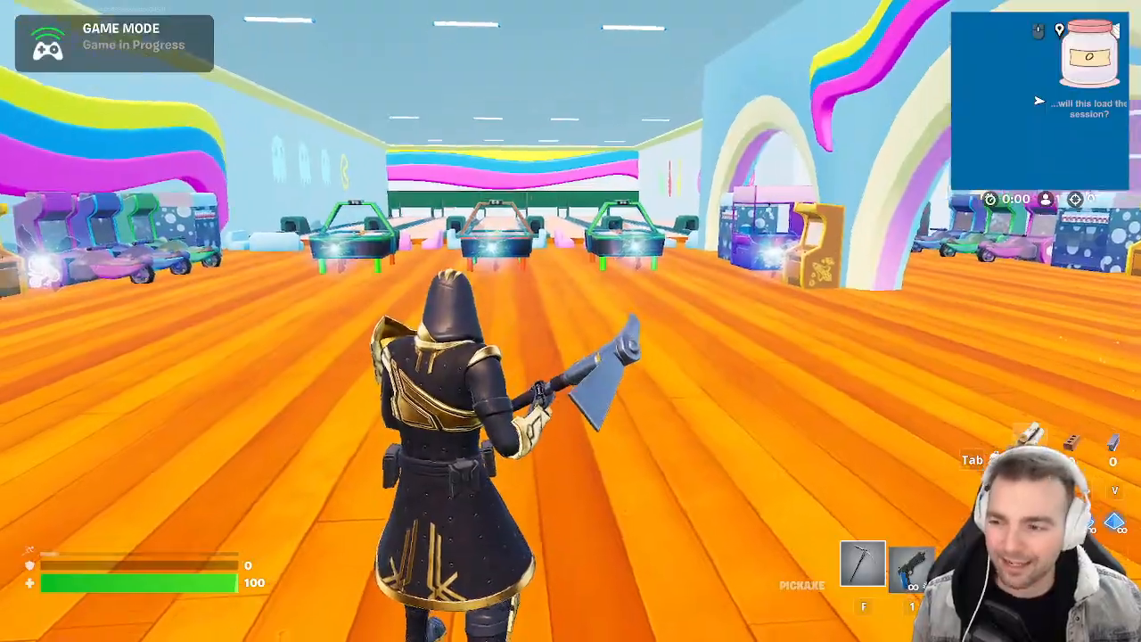
pyautogui.press('w')
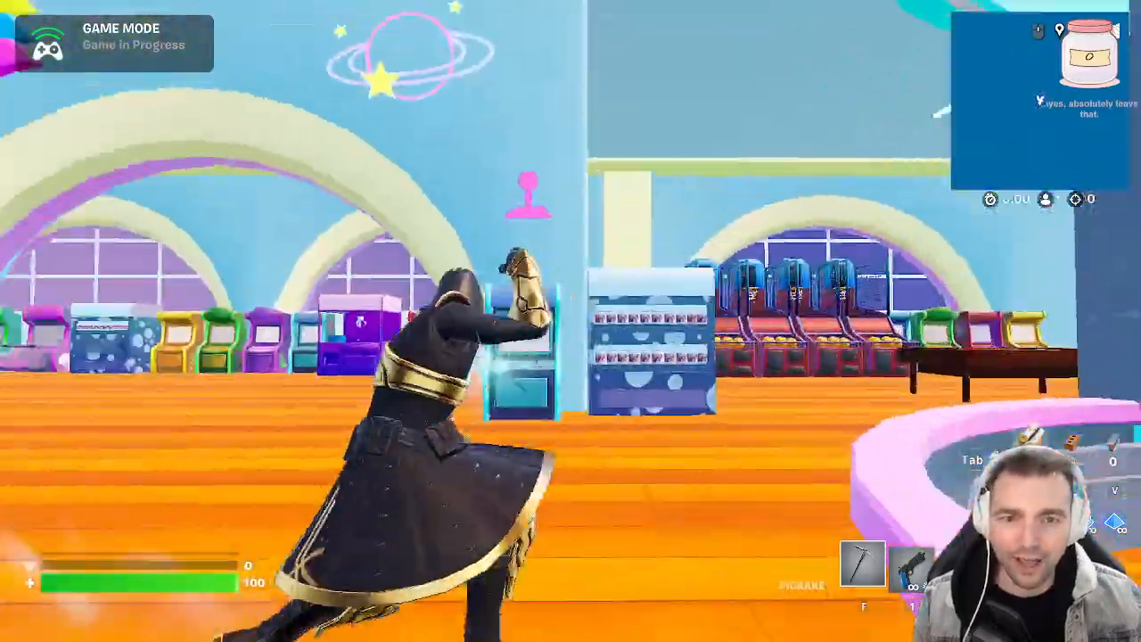
pyautogui.press('w')
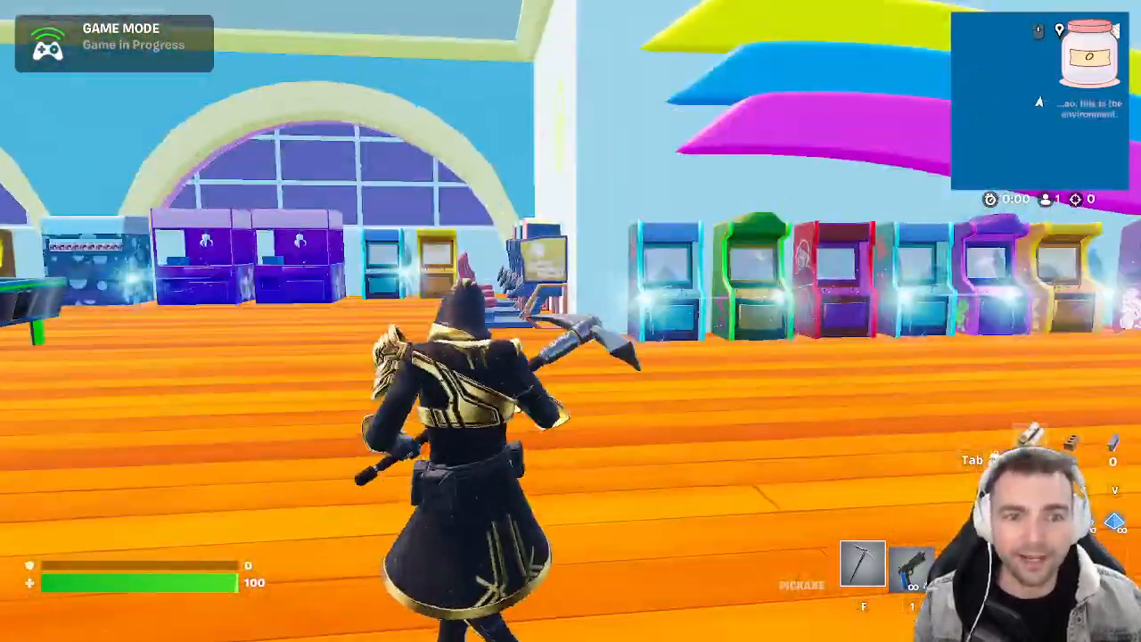
pyautogui.press('w')
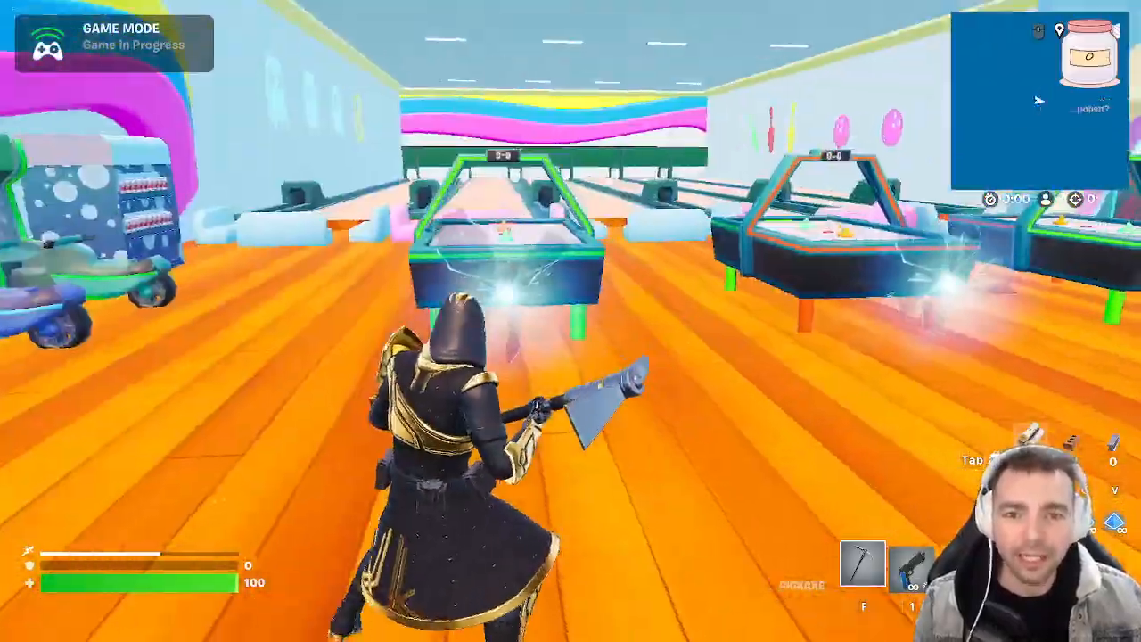
# Test the glowing teleporters between the arcade and the outdoor minigame areas with the waterfall and the red barn
pyautogui.press('w')
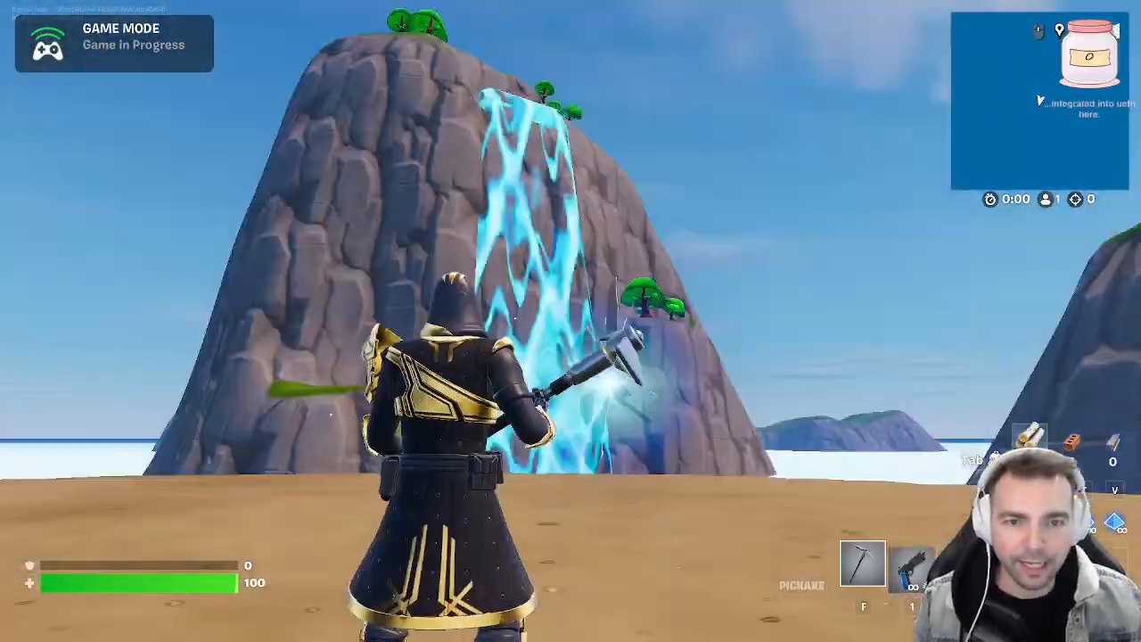
pyautogui.press('w')
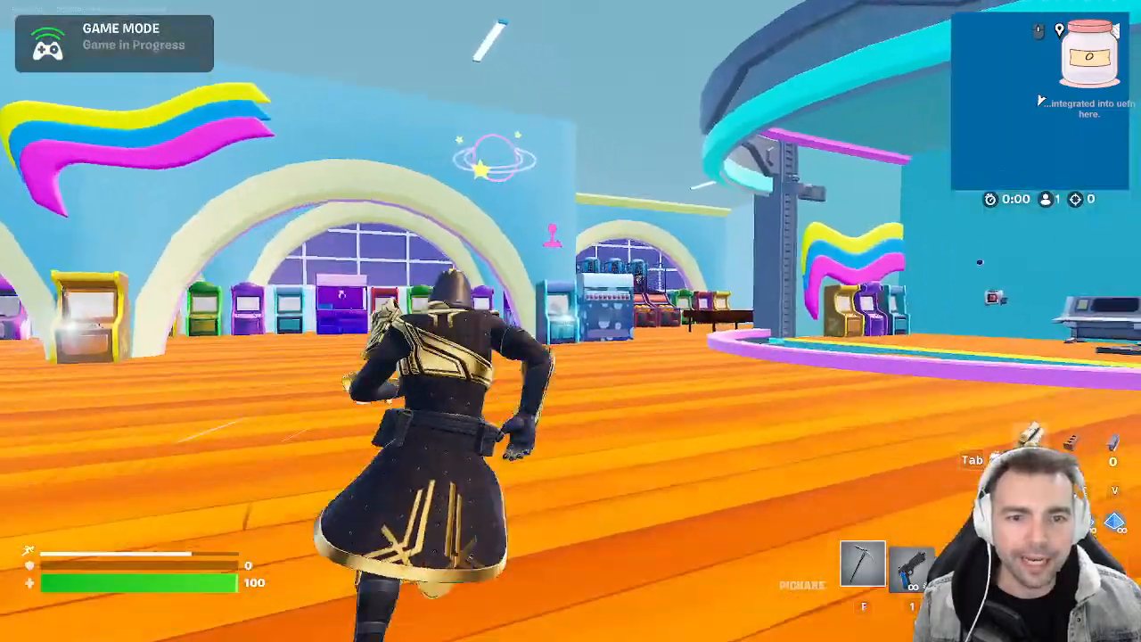
pyautogui.press('w')
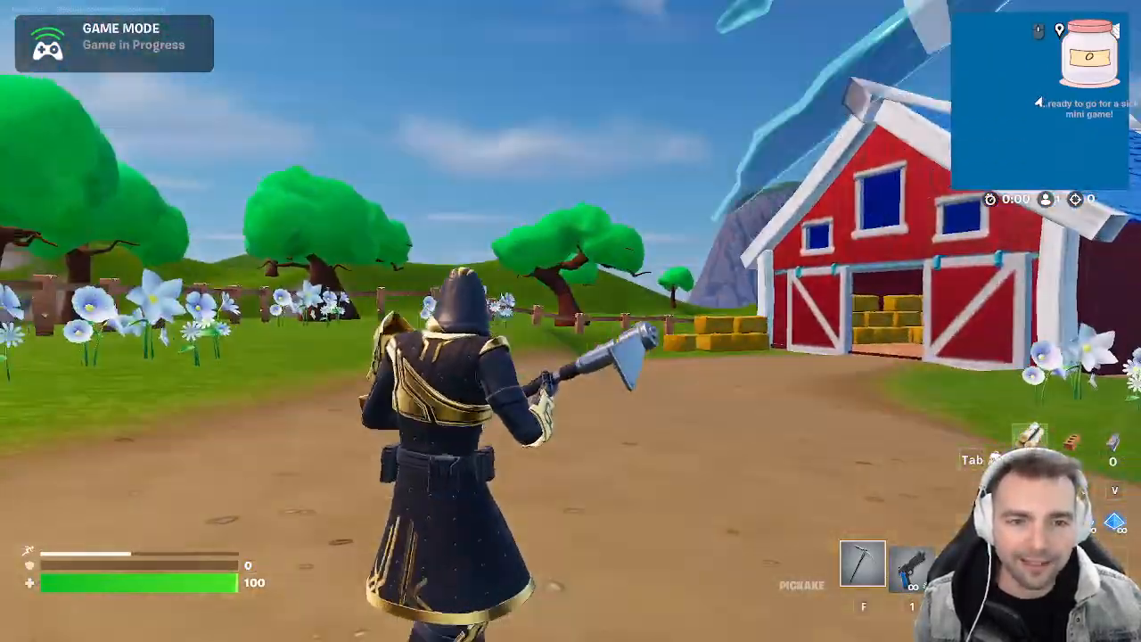
pyautogui.press('w')
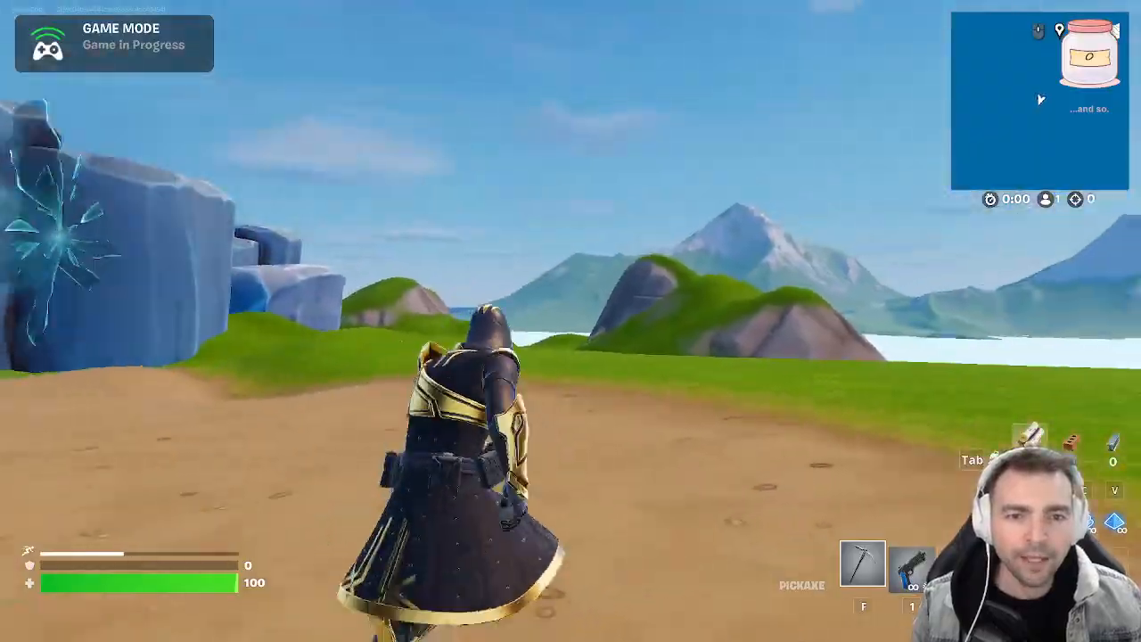
pyautogui.press('w')
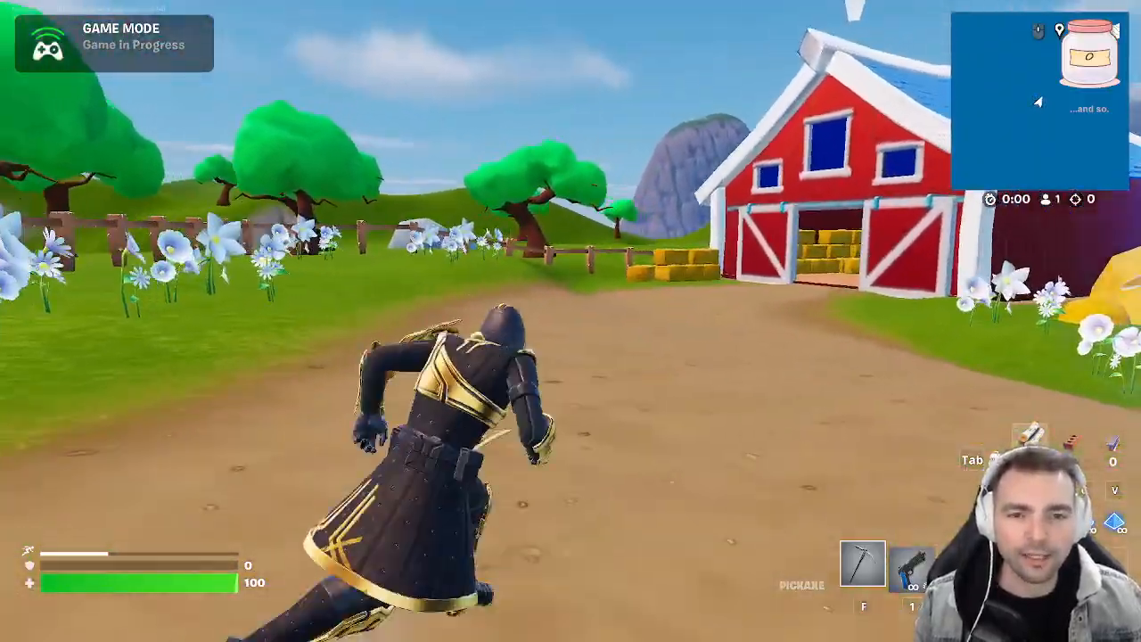
pyautogui.press('w')
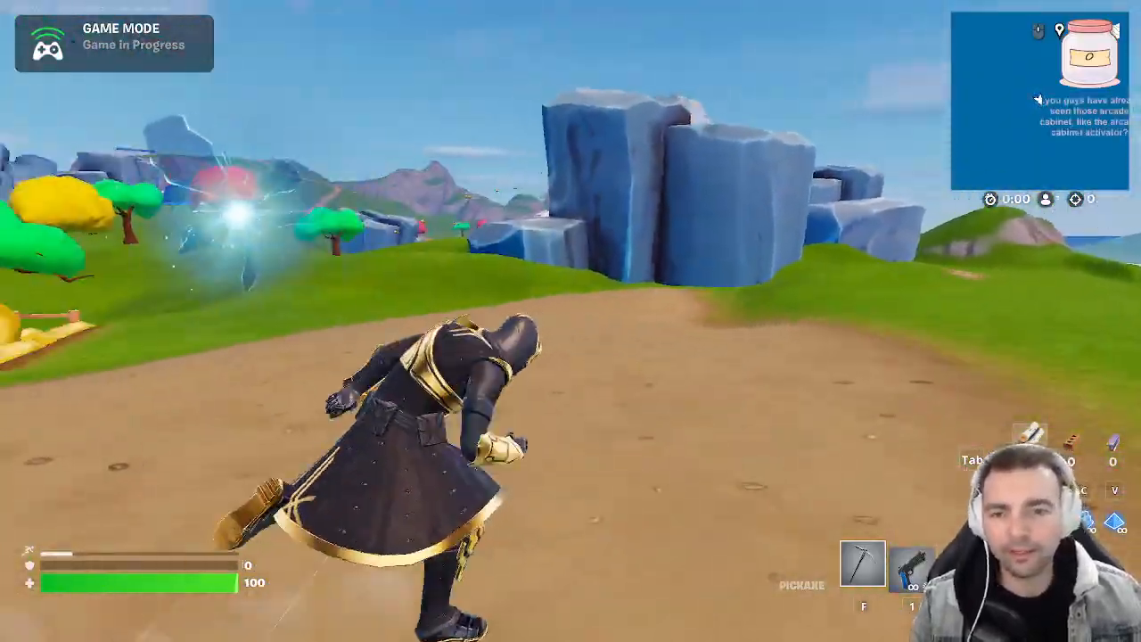
# Test the glowing teleporter near the red barn back to the OnPoint_FM arcade and end the running game
pyautogui.press('w')
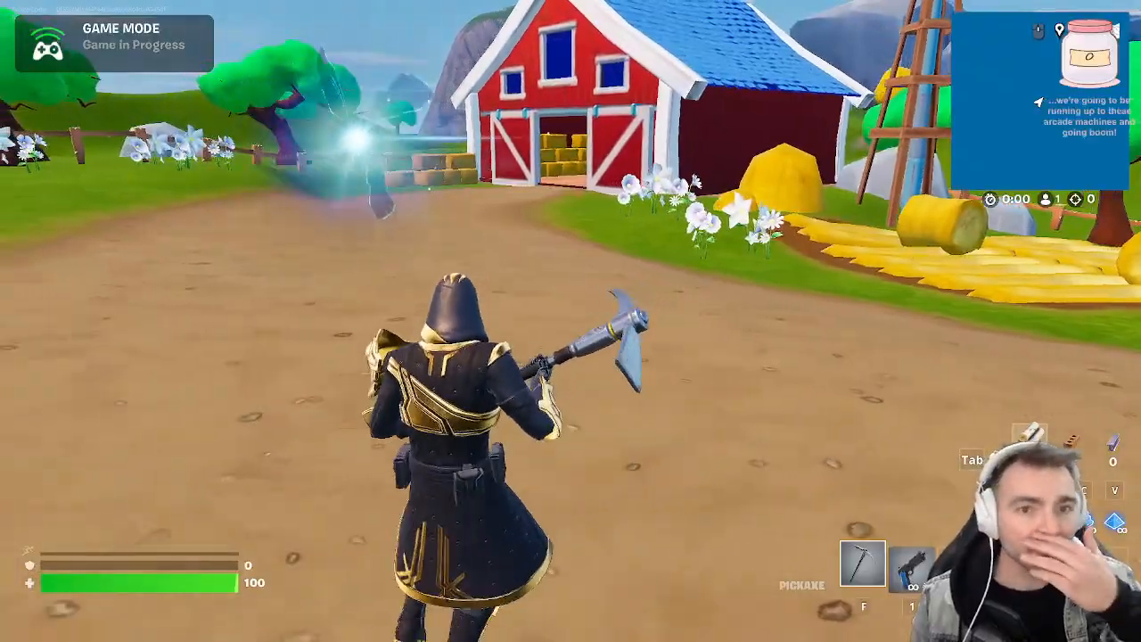
pyautogui.press('w')
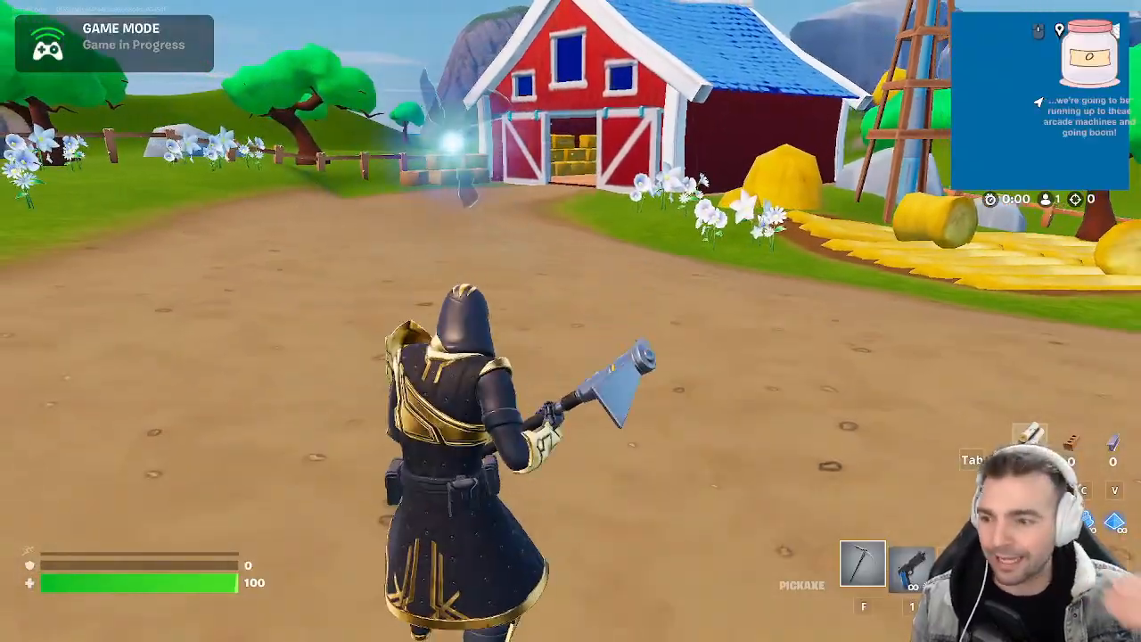
pyautogui.press('w')
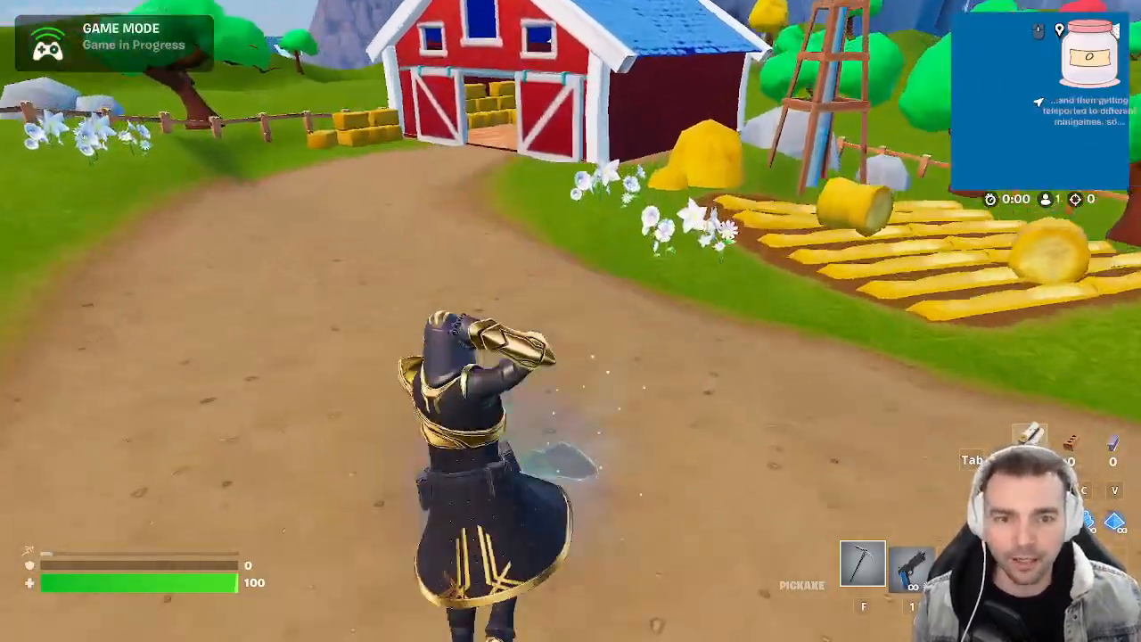
pyautogui.press('w')
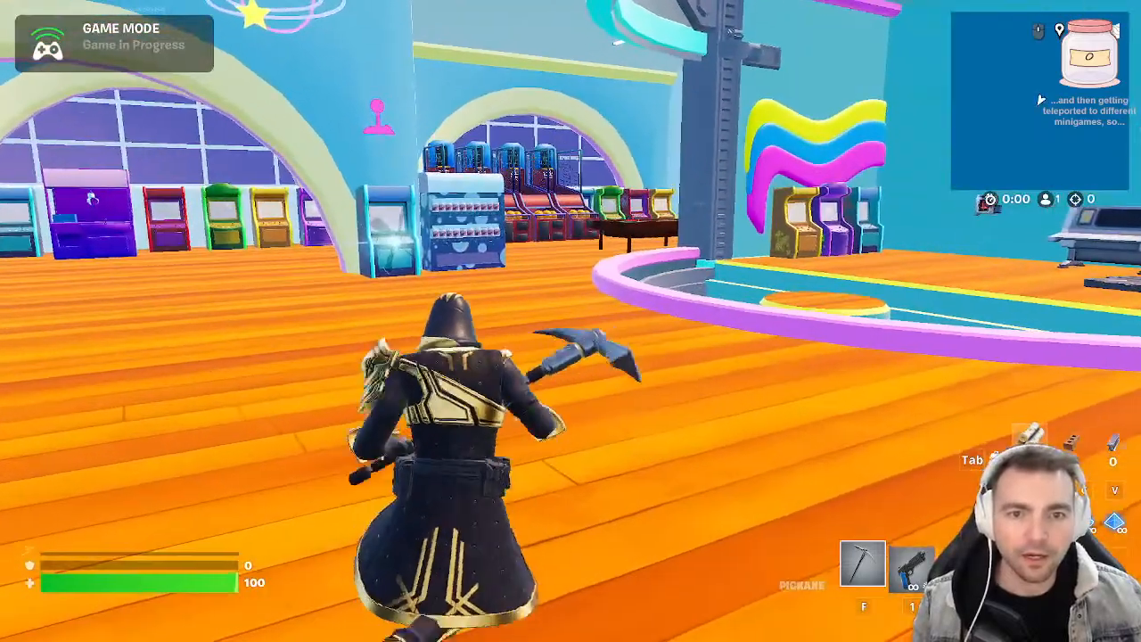
pyautogui.press('Escape')
pyautogui.click(927, 324)
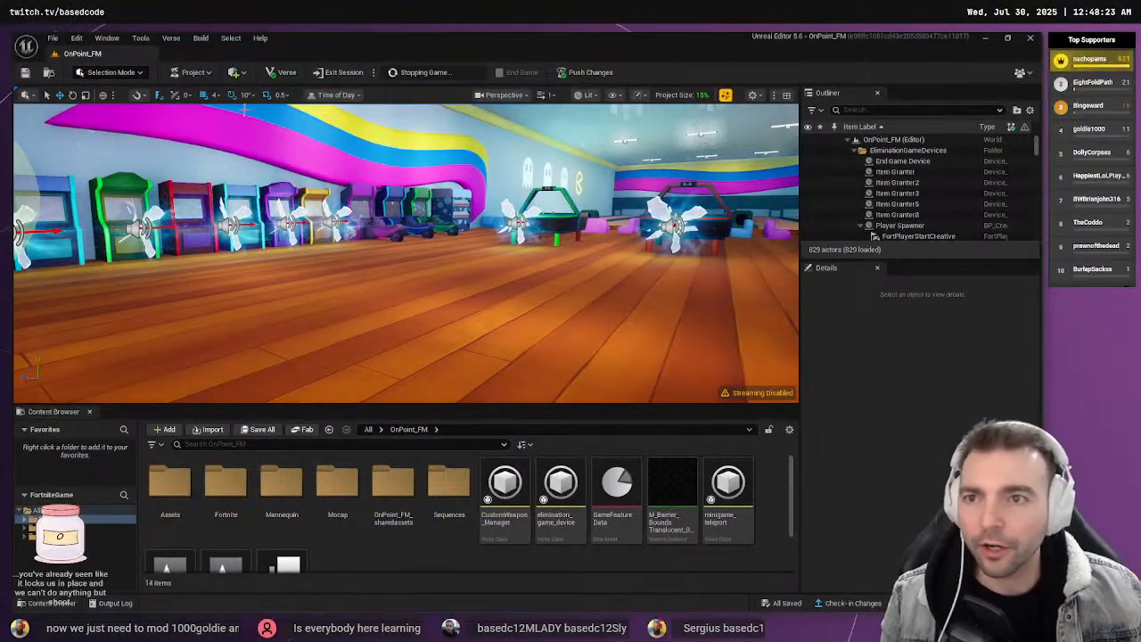
# Switch from the OnPoint_FM project to the First_Island project, continuing past the warning about open Fortnite clients
pyautogui.click(45, 6)
pyautogui.click(100, 194)
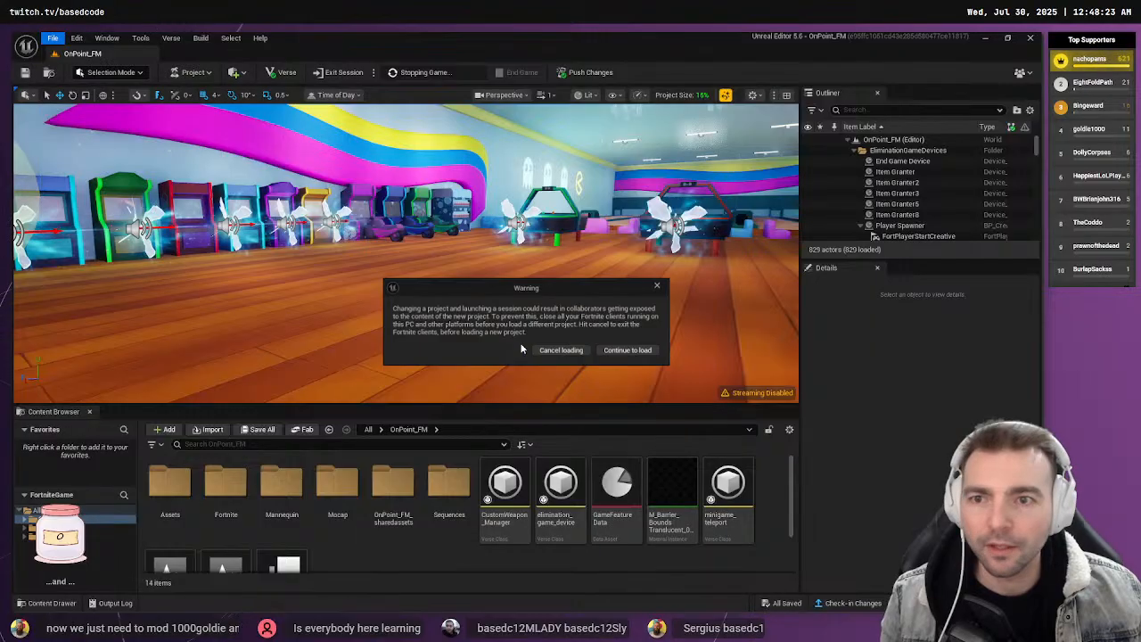
pyautogui.click(622, 351)
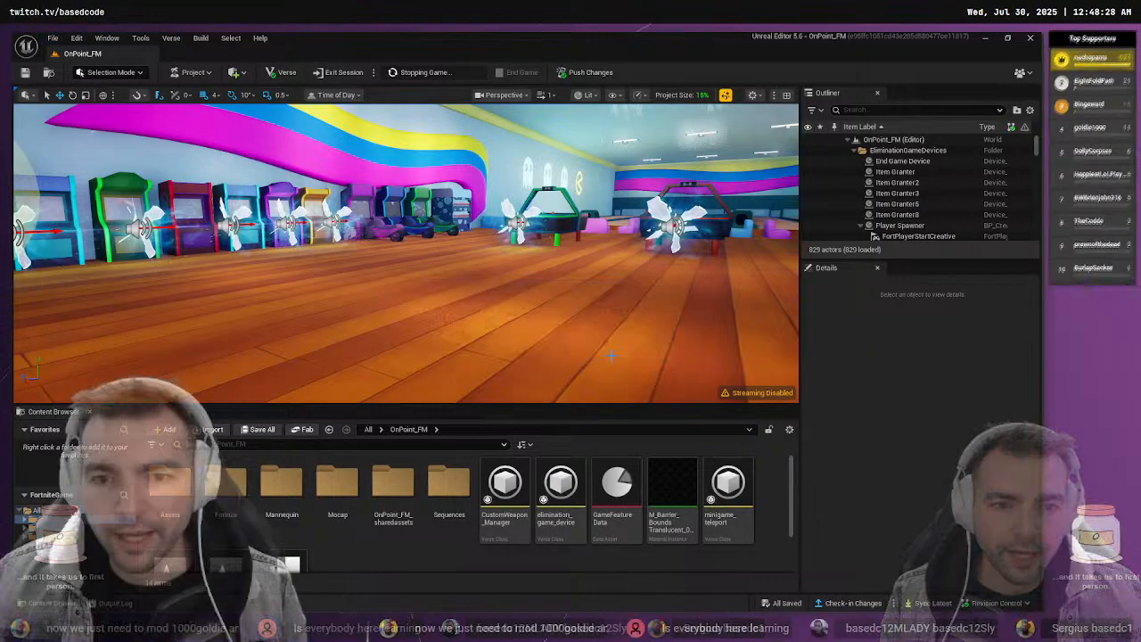
pyautogui.click(54, 38)
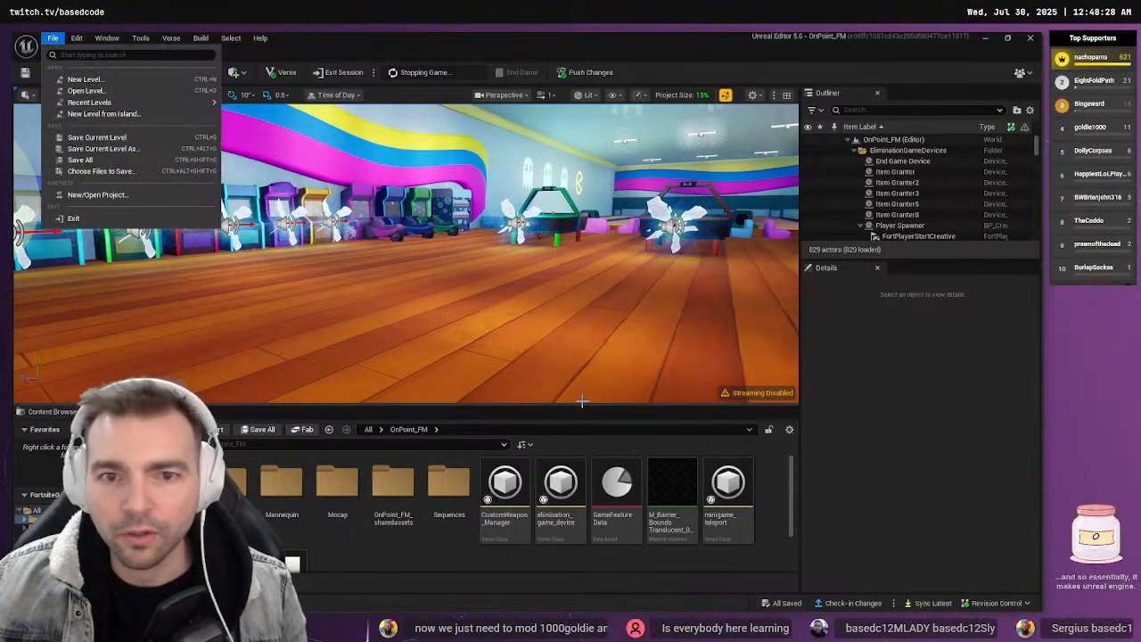
pyautogui.click(96, 195)
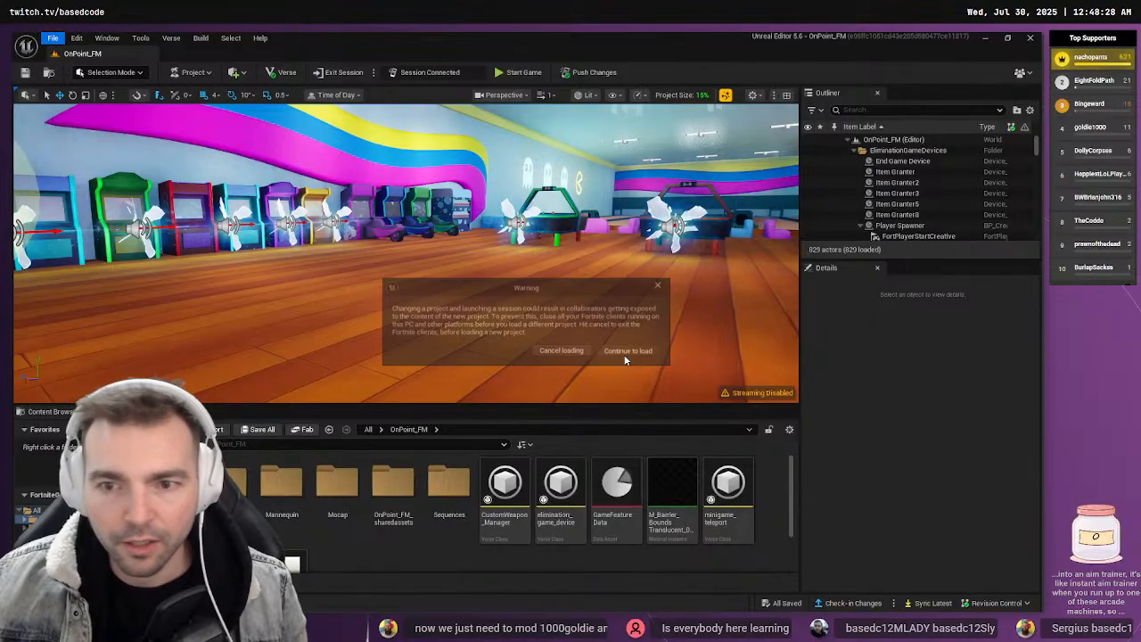
pyautogui.click(630, 349)
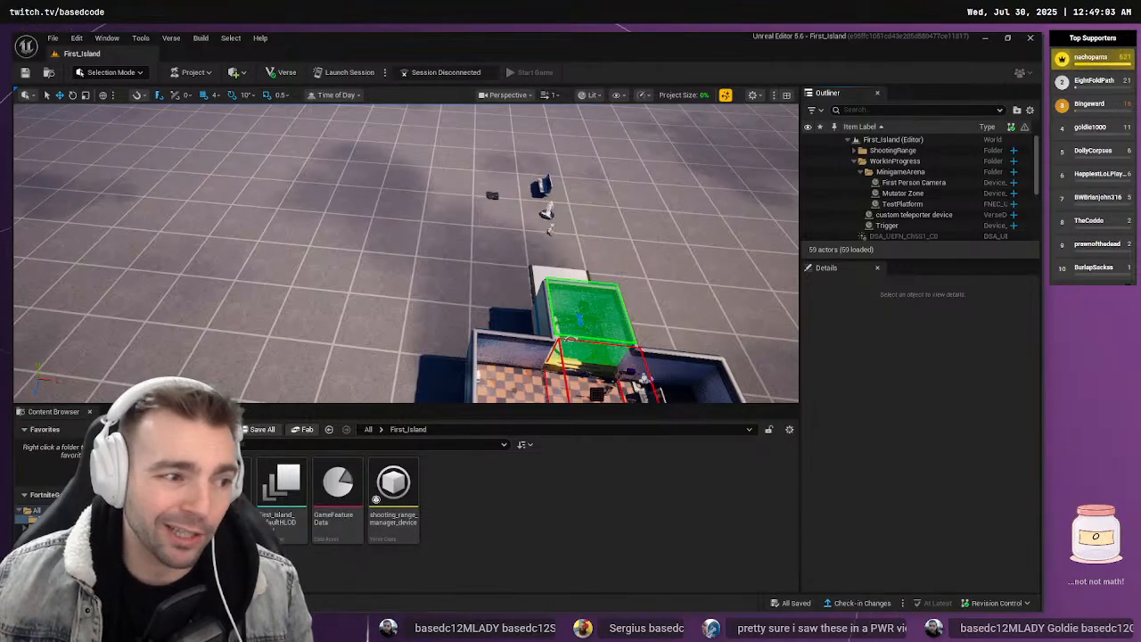
# Inspect the shooting range, its green zone volume and the white platform beside it from above
pyautogui.click(317, 291)
pyautogui.moveTo(316, 292); pyautogui.dragTo(312, 331, button='right')
pyautogui.press('w')
pyautogui.press('s')
pyautogui.press('w')
pyautogui.press('s')
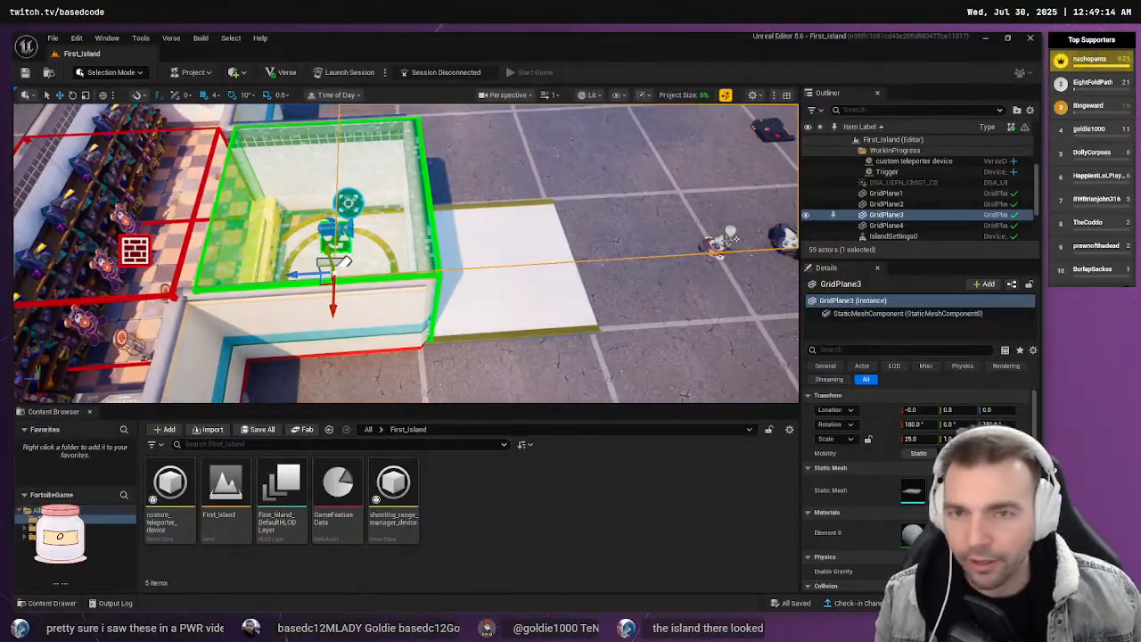
# Open the First_Island project's Verse code in Visual Studio Code and switch to it
pyautogui.click(171, 38)
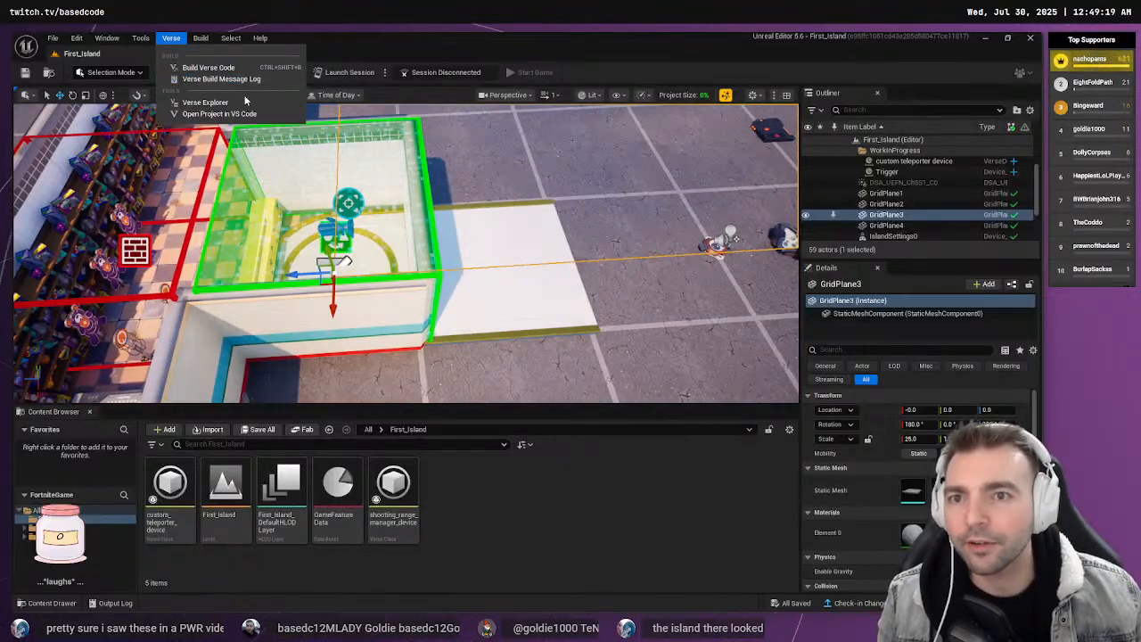
pyautogui.click(223, 113)
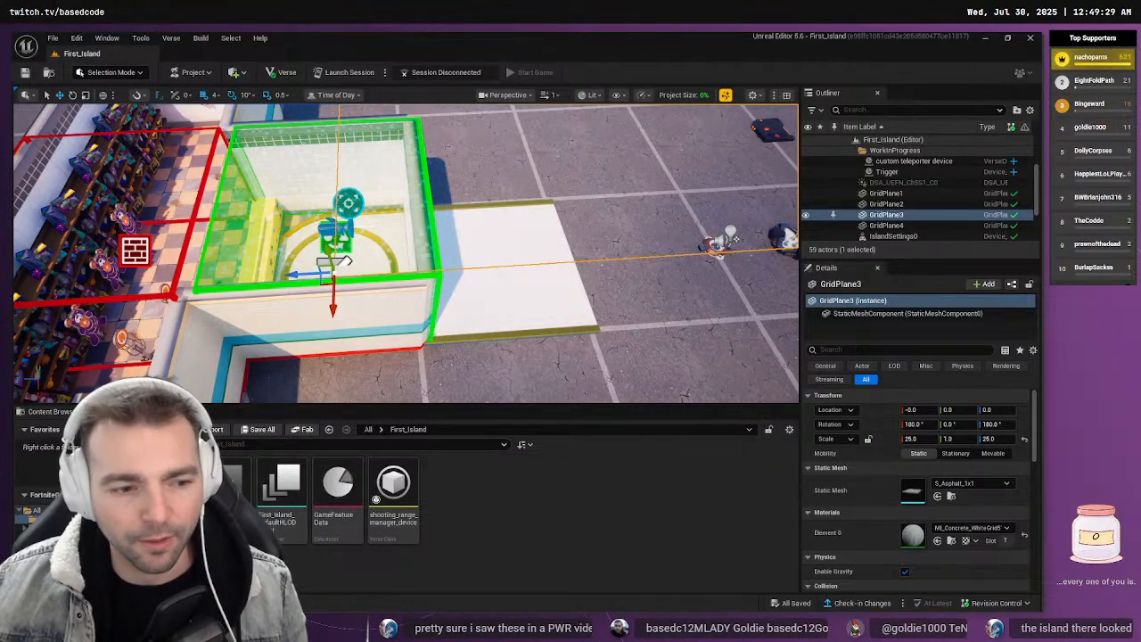
pyautogui.hotkey('alt', 'Tab')
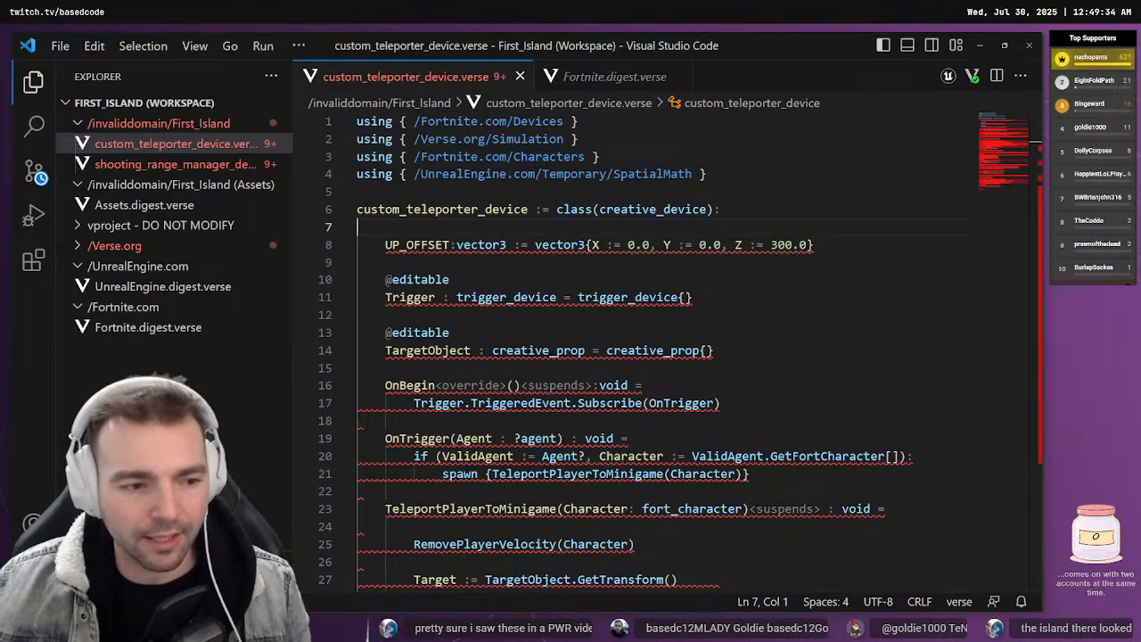
# Read through custom_teleporter_device.verse from the editable Trigger and TargetObject down to the StartMinigame function
pyautogui.click(845, 352)
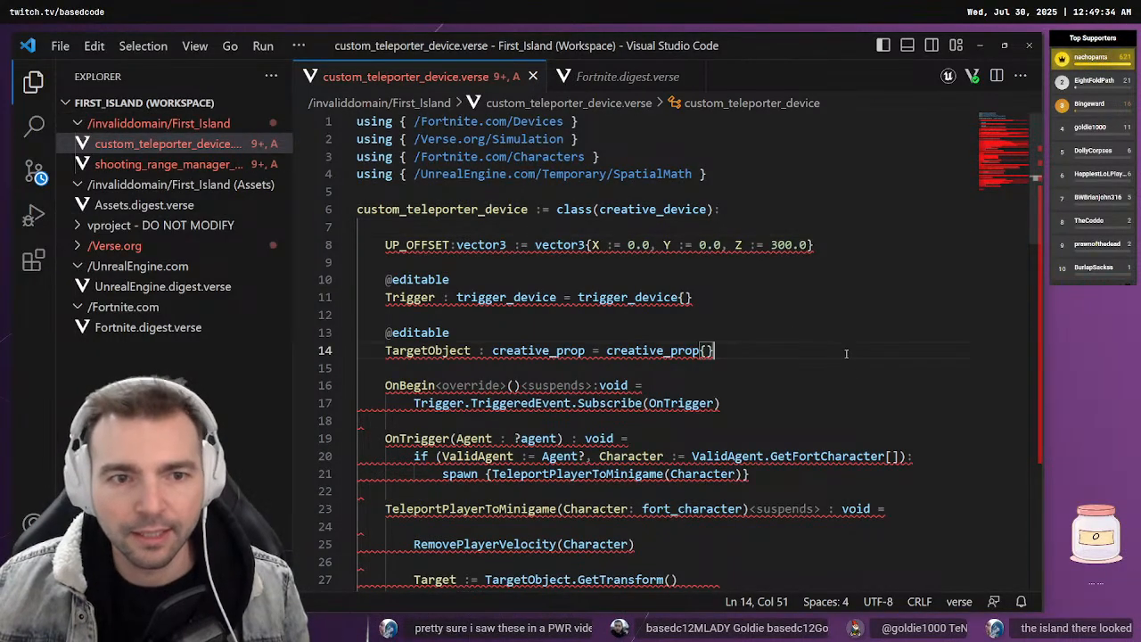
pyautogui.scroll(-12, 894, 235)
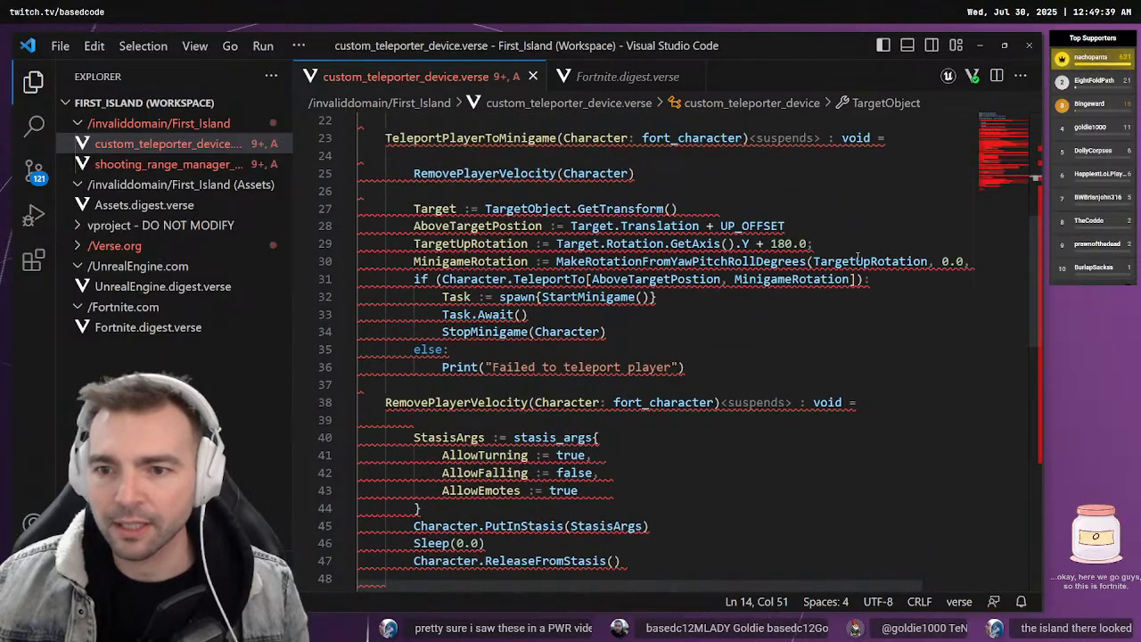
pyautogui.scroll(-8, 894, 234)
pyautogui.scroll(20, 946, 235)
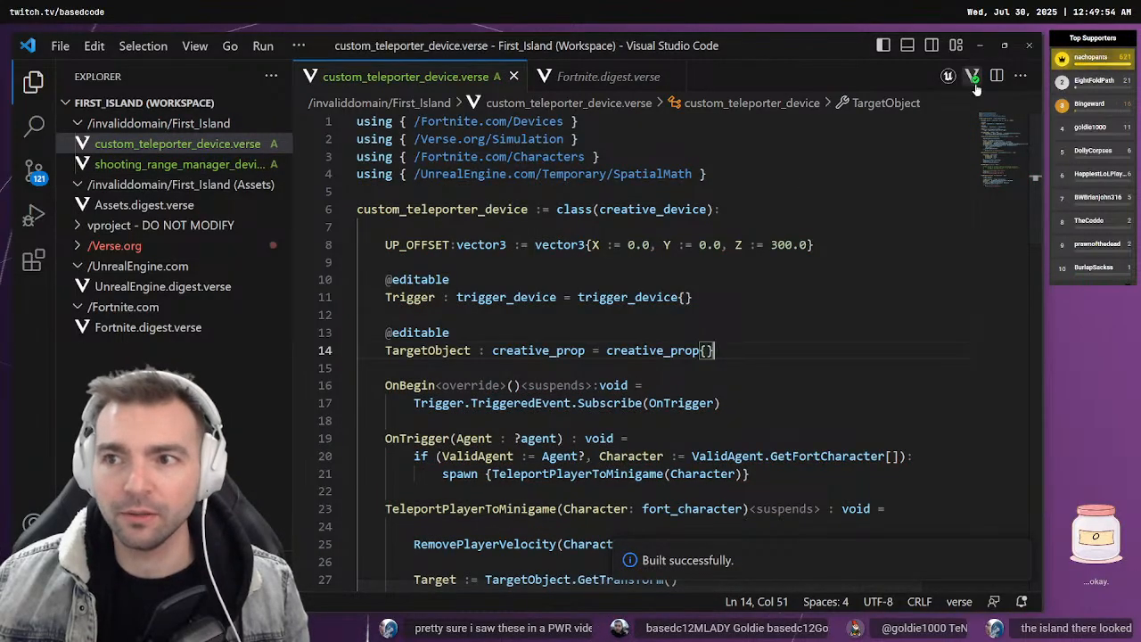
pyautogui.click(686, 284)
pyautogui.scroll(-9, 686, 284)
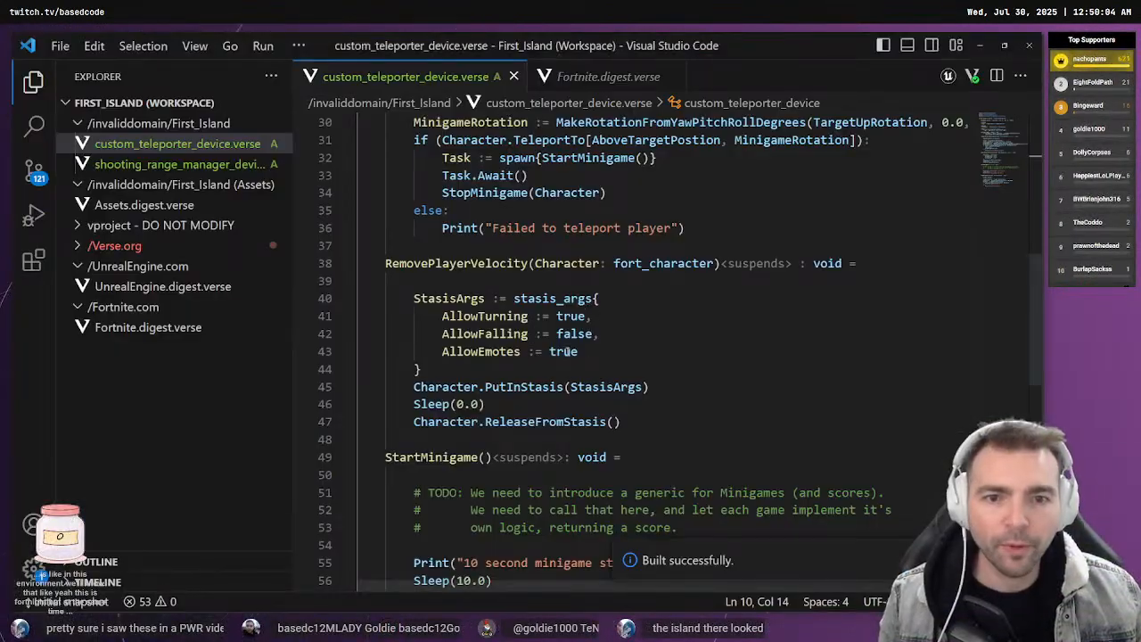
# Examine the RemovePlayerVelocity function and its call at the start of TeleportPlayerToMinigame
pyautogui.click(457, 263)
pyautogui.scroll(4, 452, 179)
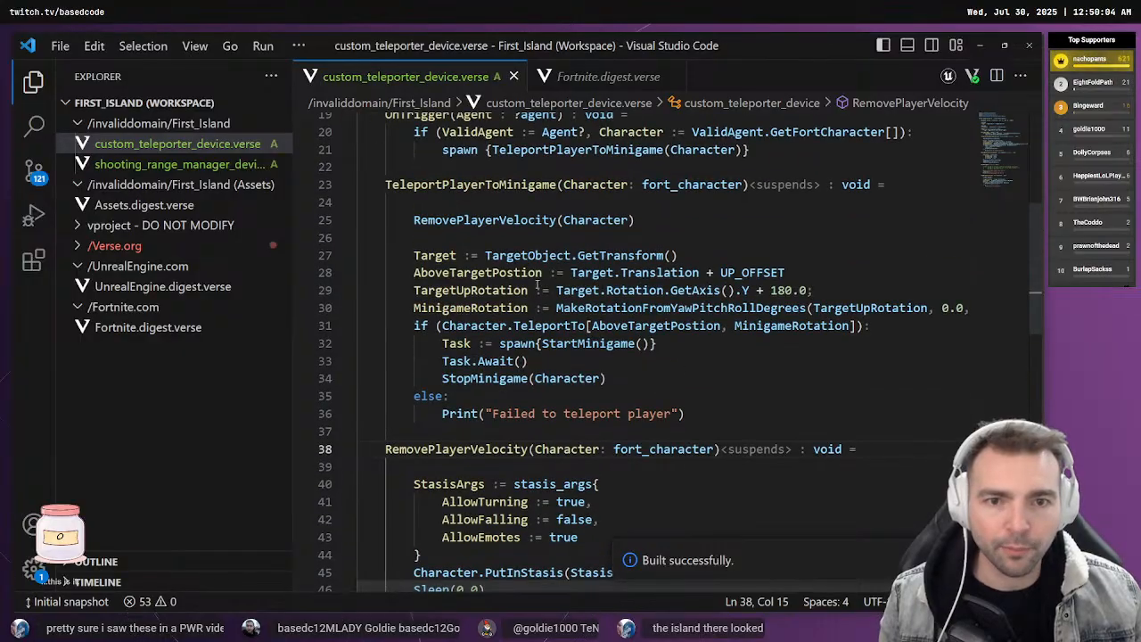
pyautogui.doubleClick(432, 230)
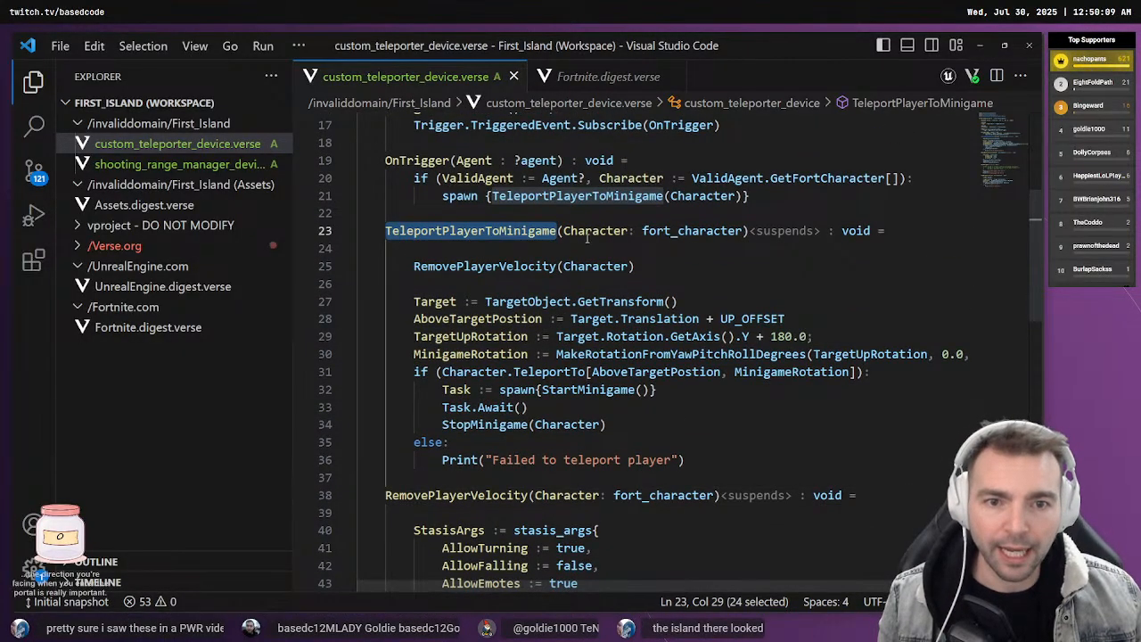
pyautogui.doubleClick(442, 268)
pyautogui.moveTo(640, 268); pyautogui.dragTo(318, 258)
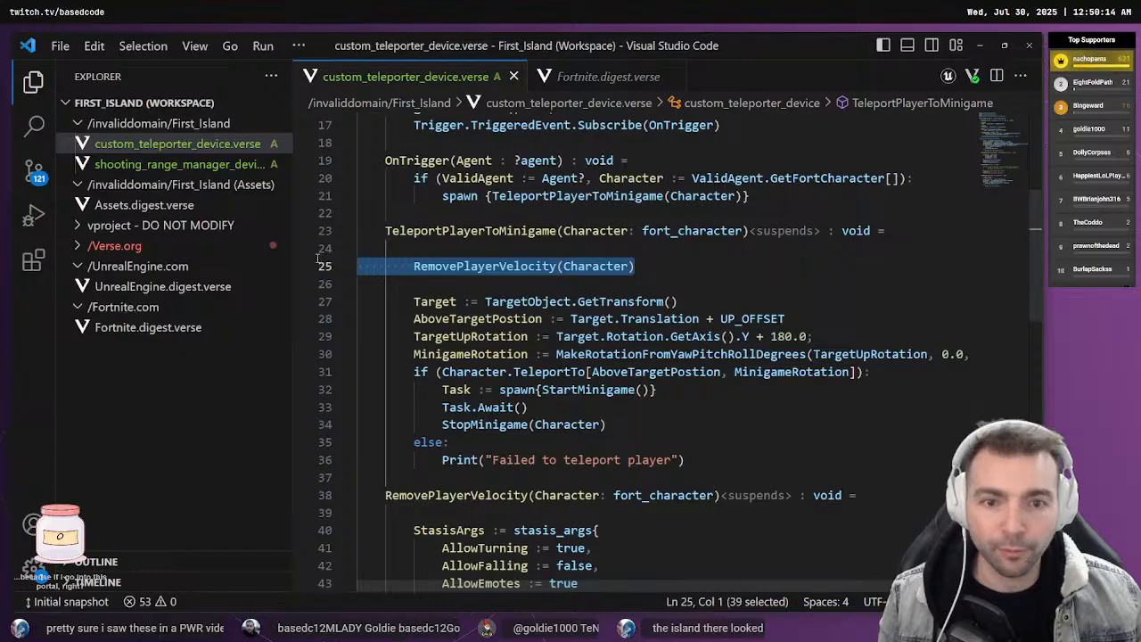
# Examine how AboveTargetPostion adds UP_OFFSET and how TargetUpRotation adds 180.0 to the target's Y axis
pyautogui.click(427, 319)
pyautogui.doubleClick(508, 321)
pyautogui.moveTo(571, 319); pyautogui.dragTo(758, 318)
pyautogui.click(785, 318)
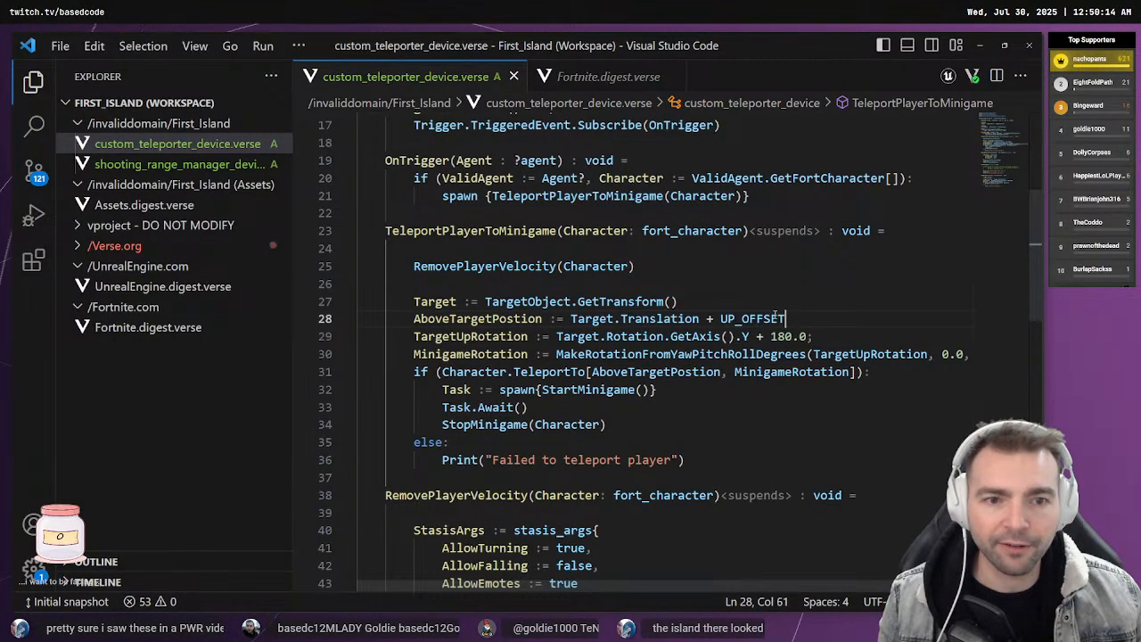
pyautogui.doubleClick(445, 319)
pyautogui.doubleClick(450, 336)
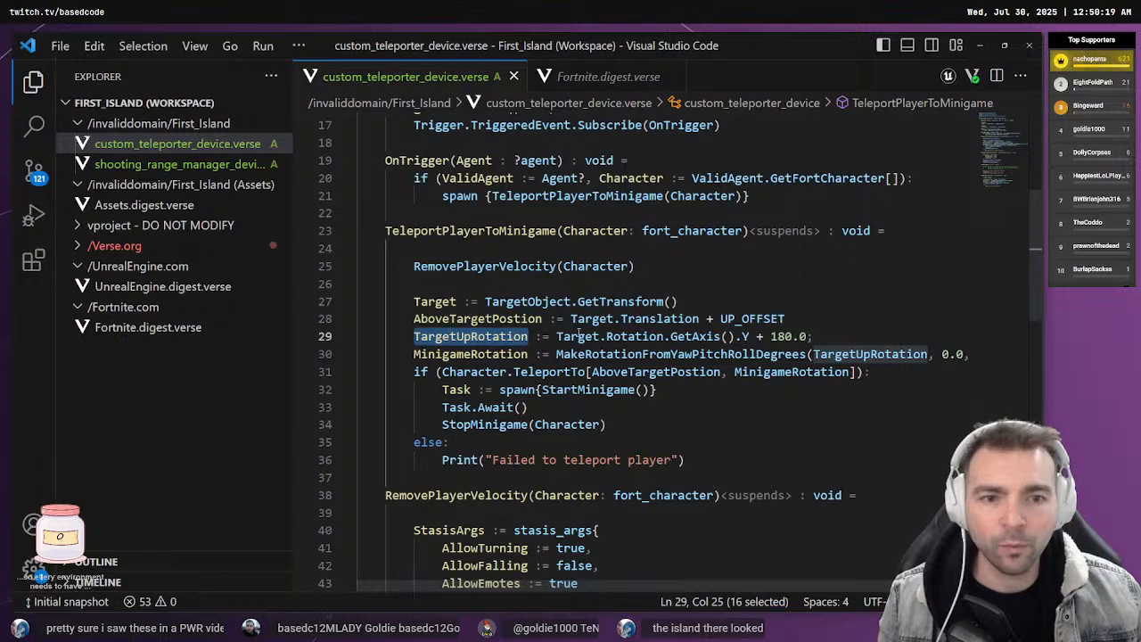
pyautogui.click(557, 336)
pyautogui.click(636, 336)
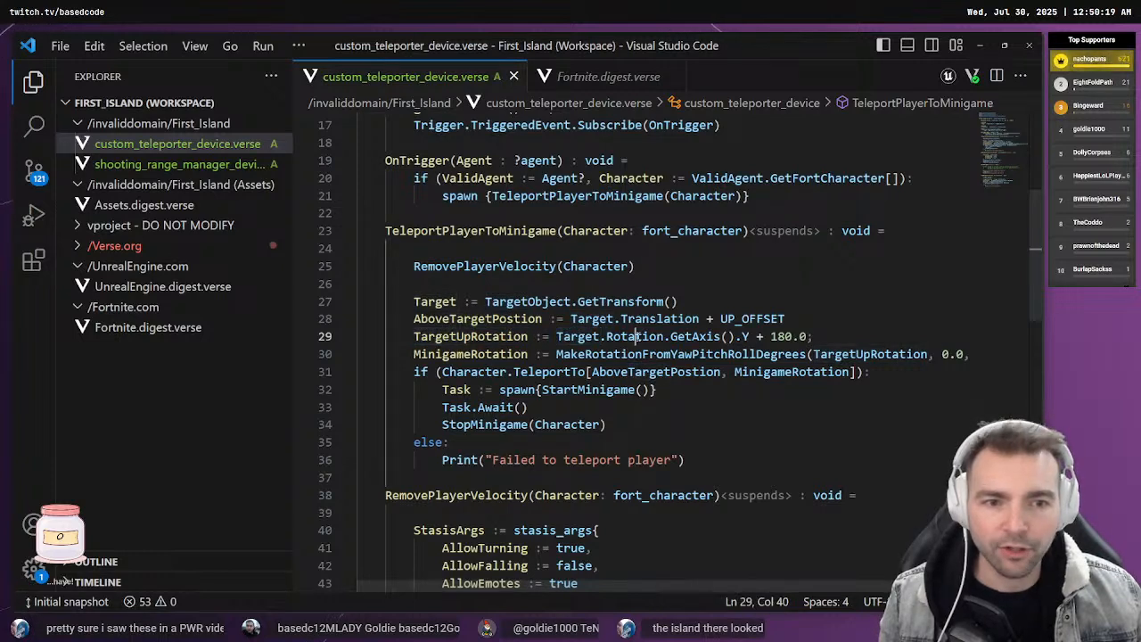
pyautogui.doubleClick(636, 337)
pyautogui.moveTo(749, 336); pyautogui.dragTo(813, 336)
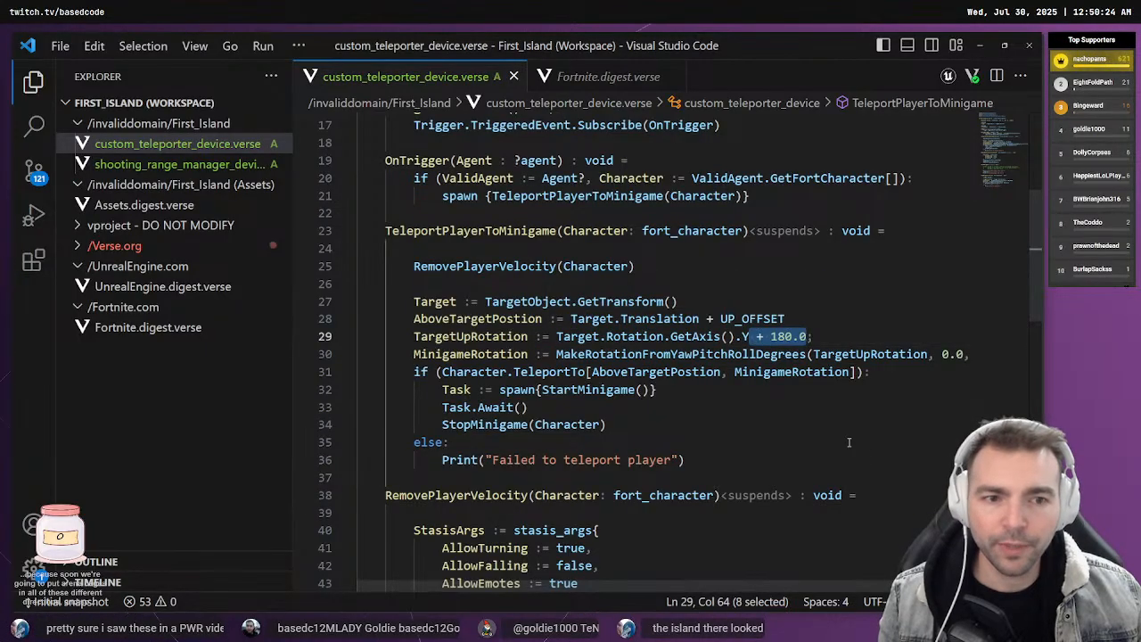
# Trace Target.Rotation in the TargetUpRotation line back to TargetObject and its editable declaration
pyautogui.doubleClick(579, 337)
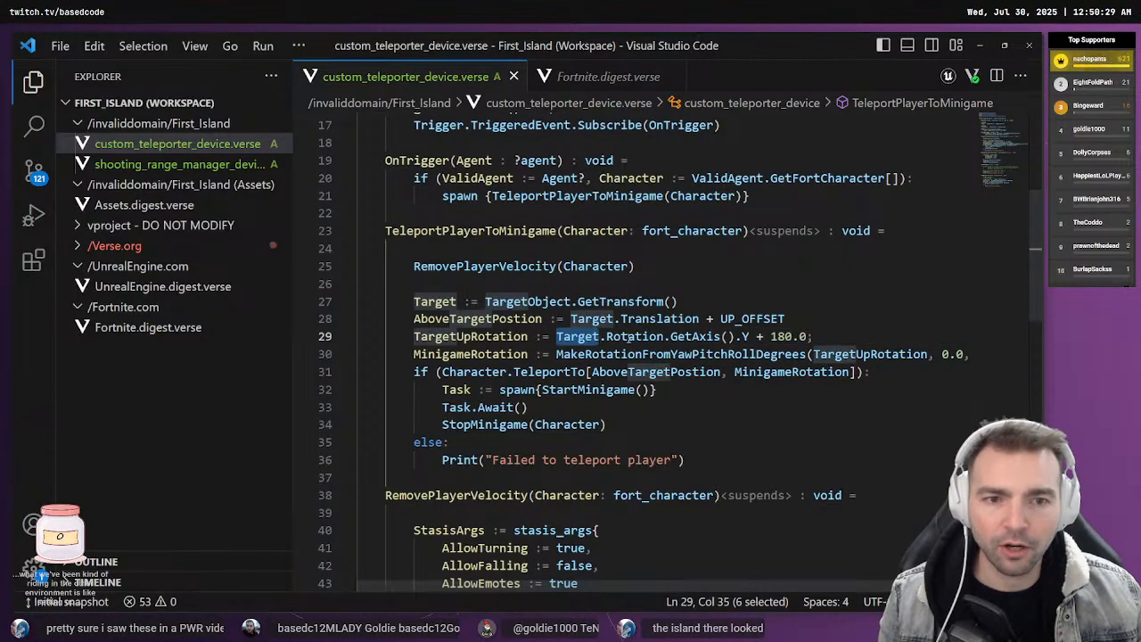
pyautogui.doubleClick(628, 336)
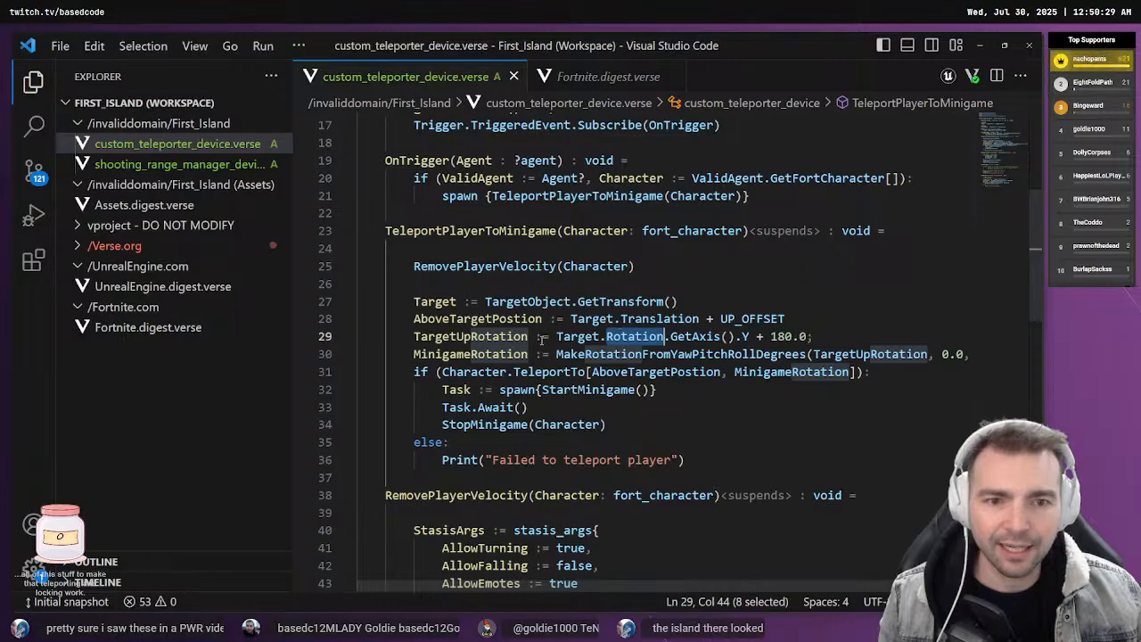
pyautogui.doubleClick(577, 336)
pyautogui.click(420, 301)
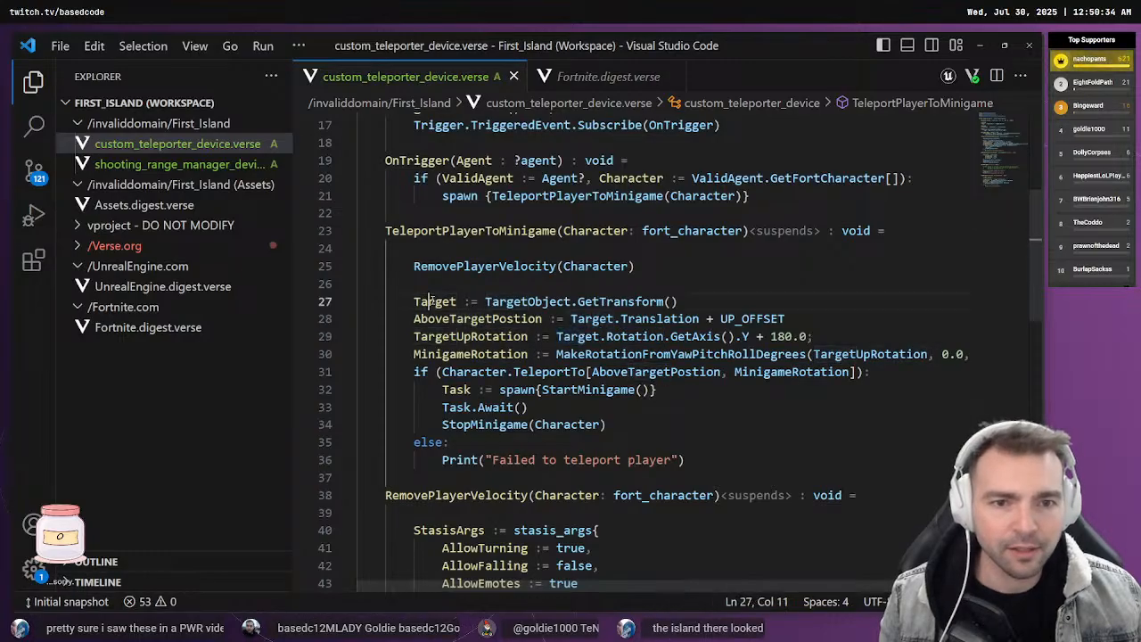
pyautogui.doubleClick(531, 302)
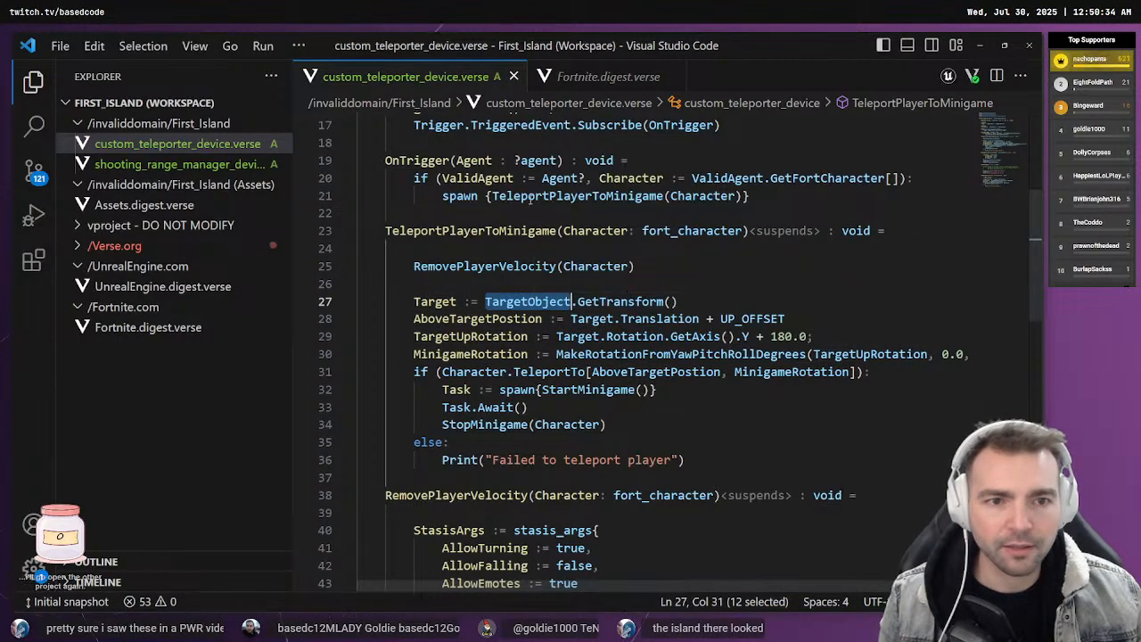
pyautogui.scroll(5, 504, 281)
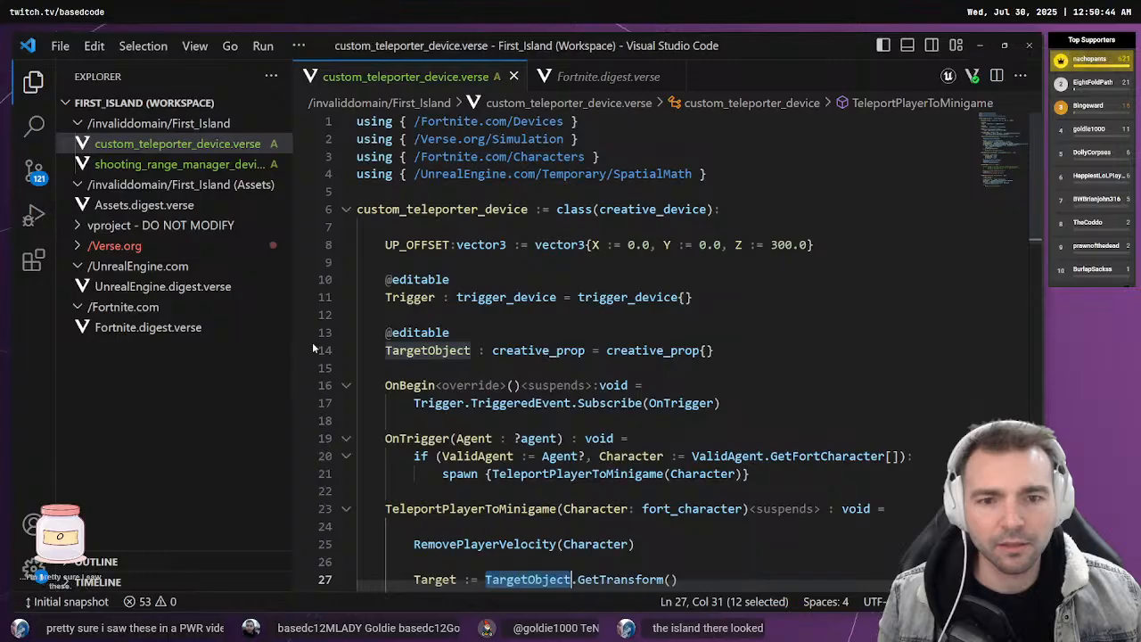
# Try to rename the TargetObject symbol to MingameLocation
pyautogui.click(412, 351)
pyautogui.press('F2')
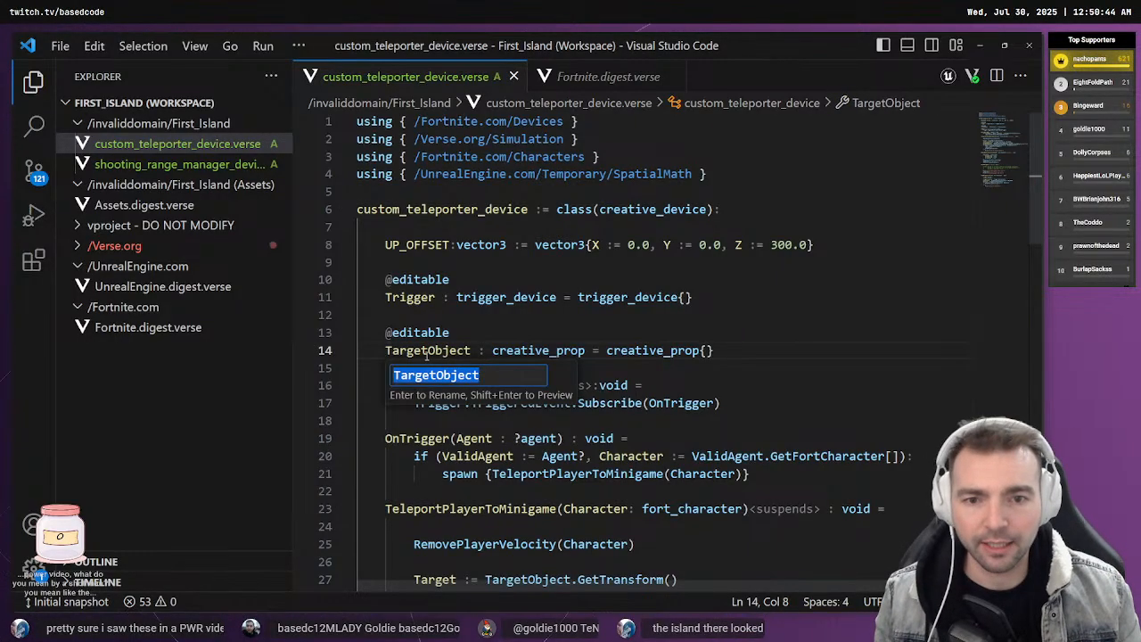
pyautogui.write('Minga')
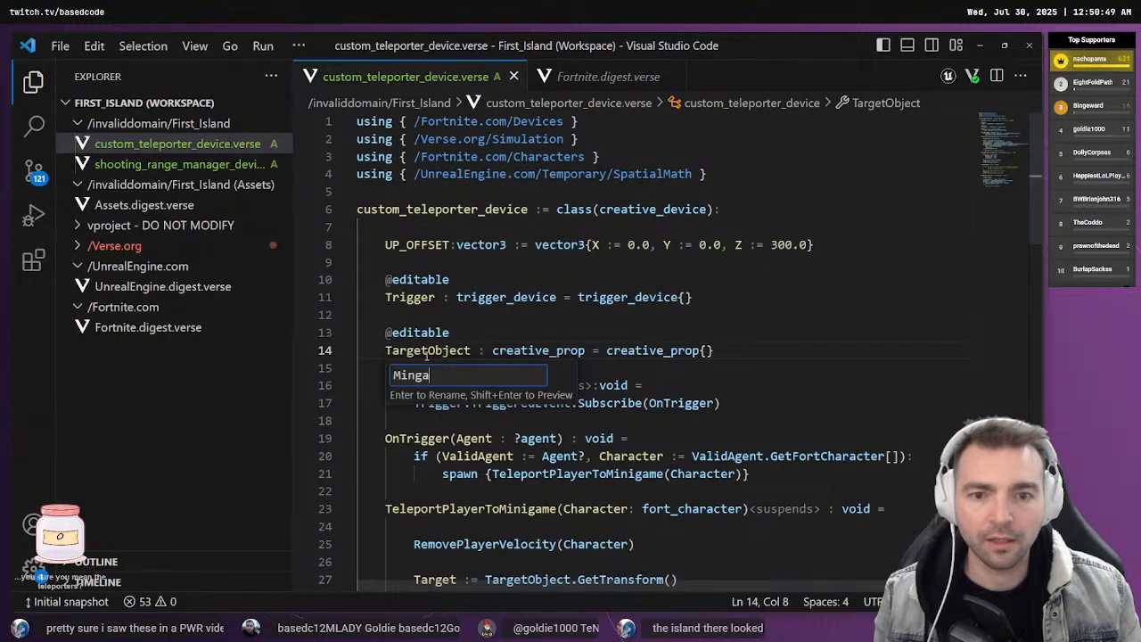
pyautogui.write('meLocation')
pyautogui.press('Return')
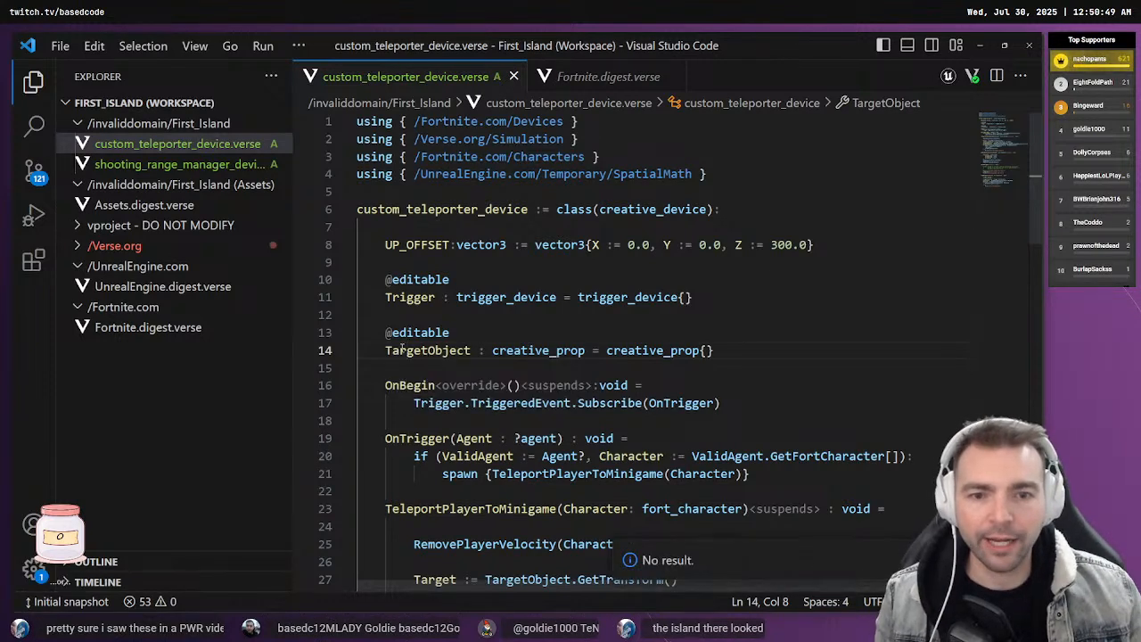
# Replace both occurrences of TargetObject in custom_teleporter_device.verse with MinigamePlatform
pyautogui.doubleClick(401, 349)
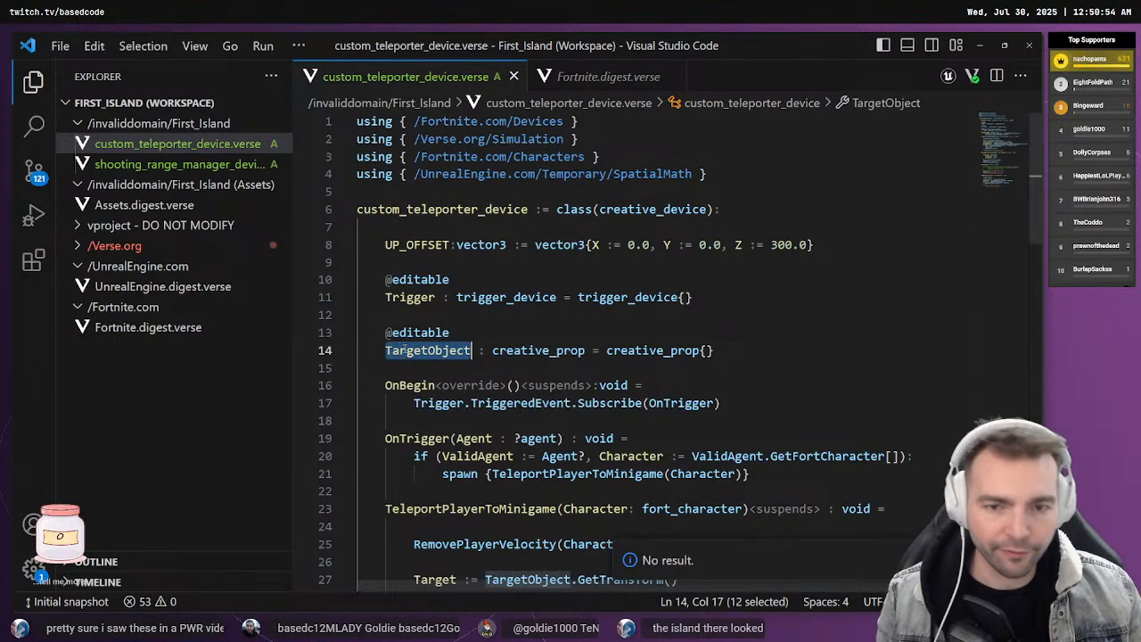
pyautogui.hotkey('ctrl', 'h')
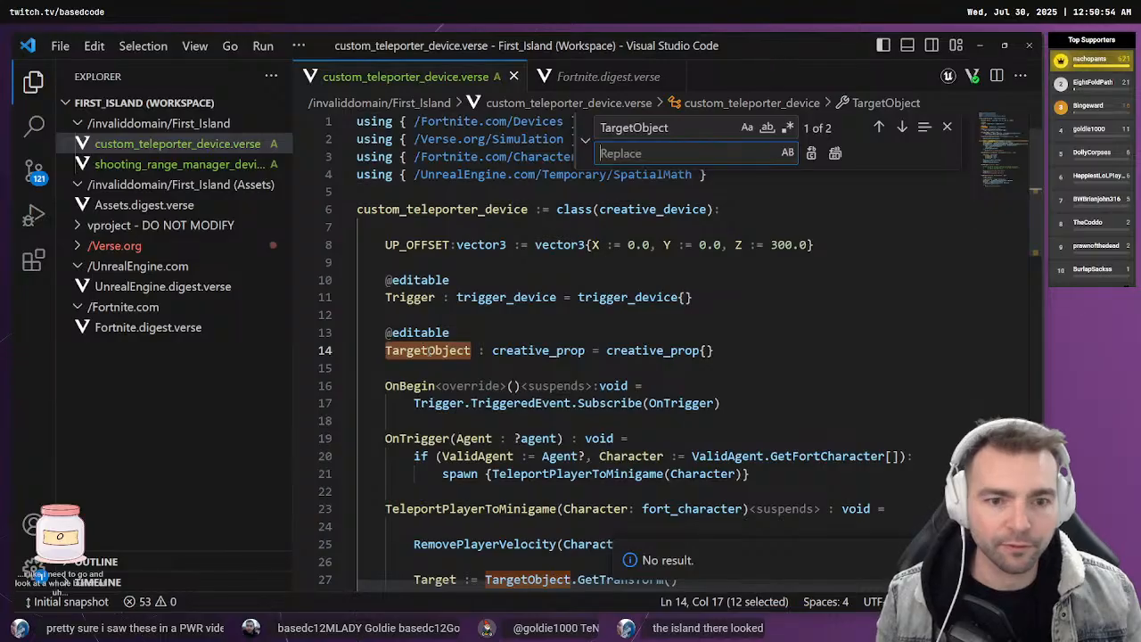
pyautogui.write('<omo')
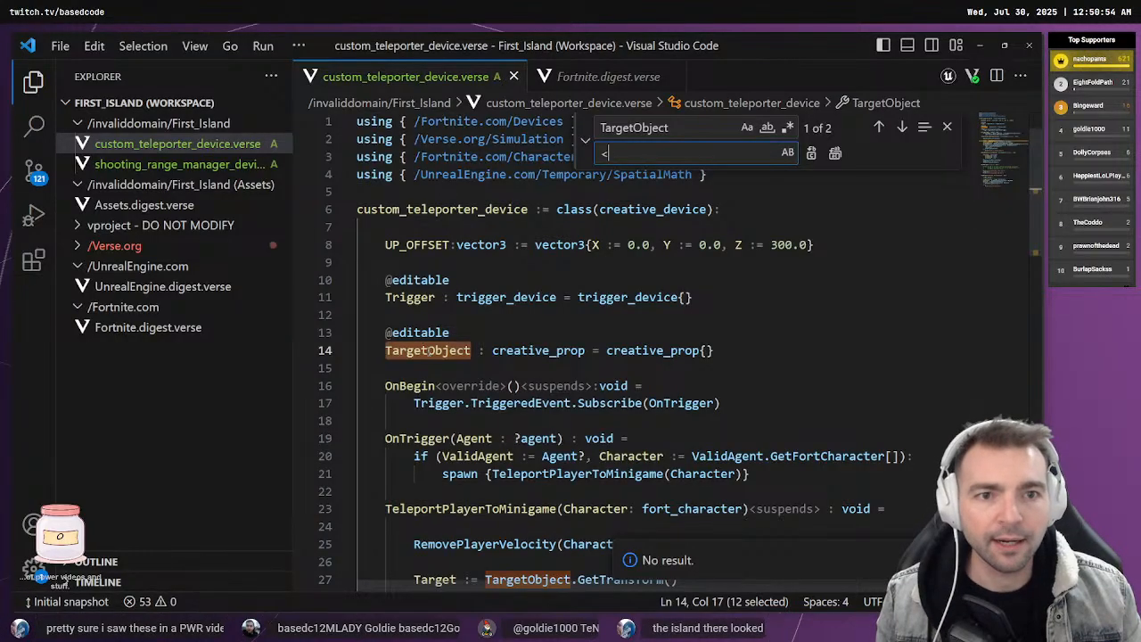
pyautogui.press('BackSpace')
pyautogui.press('BackSpace')
pyautogui.press('BackSpace')
pyautogui.press('BackSpace')
pyautogui.write('<omo')
pyautogui.press('BackSpace')
pyautogui.press('BackSpace')
pyautogui.press('BackSpace')
pyautogui.press('BackSpace')
pyautogui.write('MinigamePlatform')
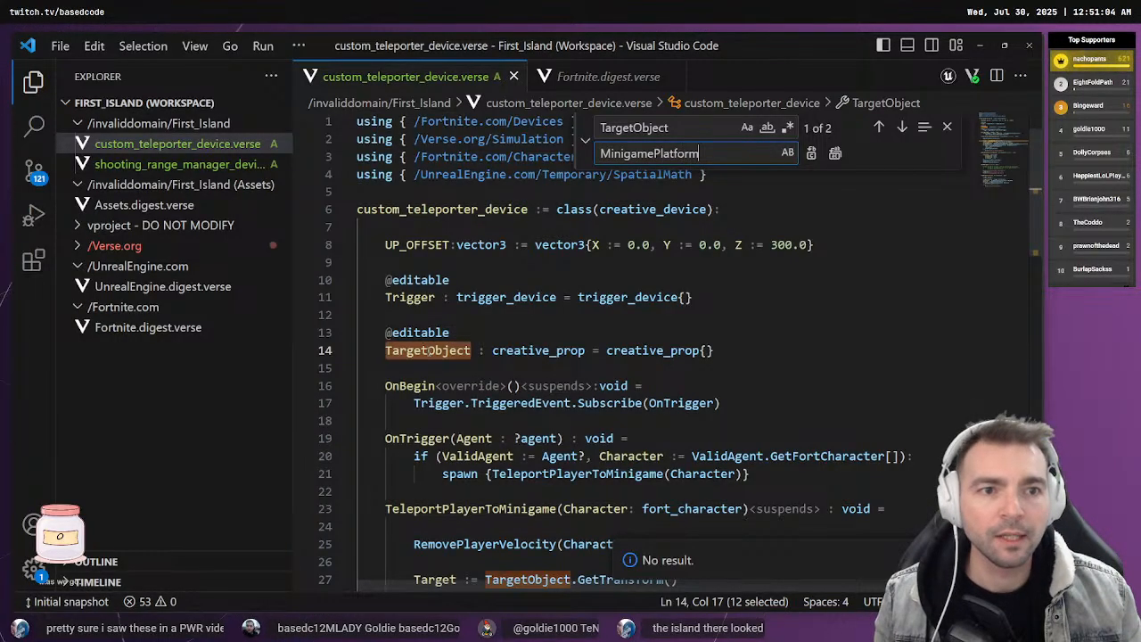
pyautogui.click(810, 153)
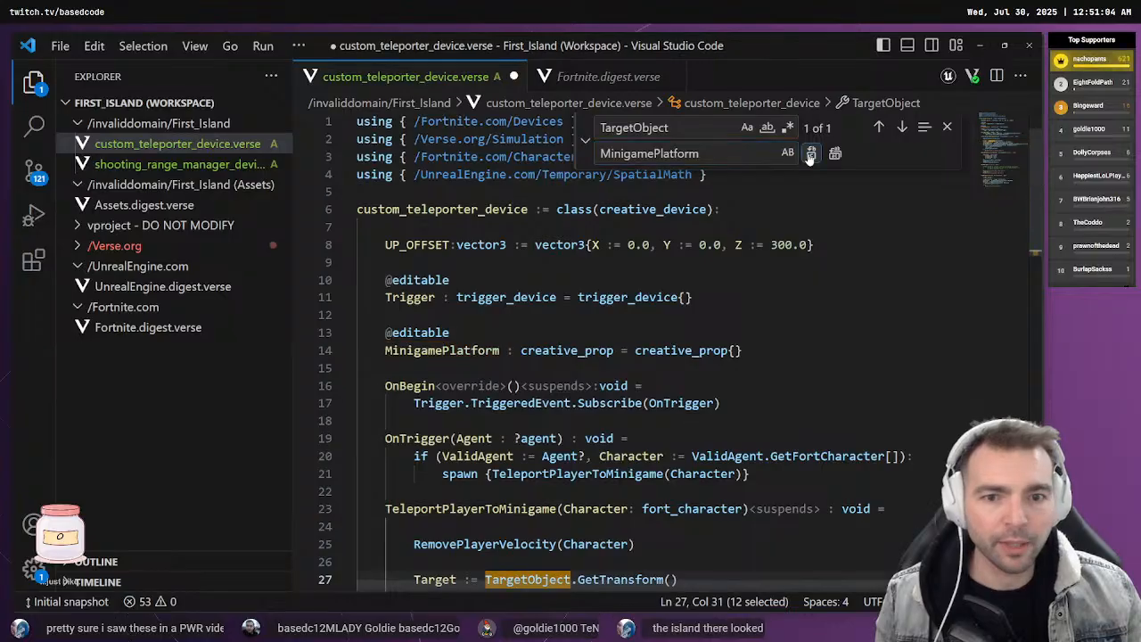
pyautogui.click(810, 154)
# Check the code for the MinigamePlatform replacement, close the find-and-replace tool and save custom_teleporter_device.verse
pyautogui.scroll(-20, 728, 304)
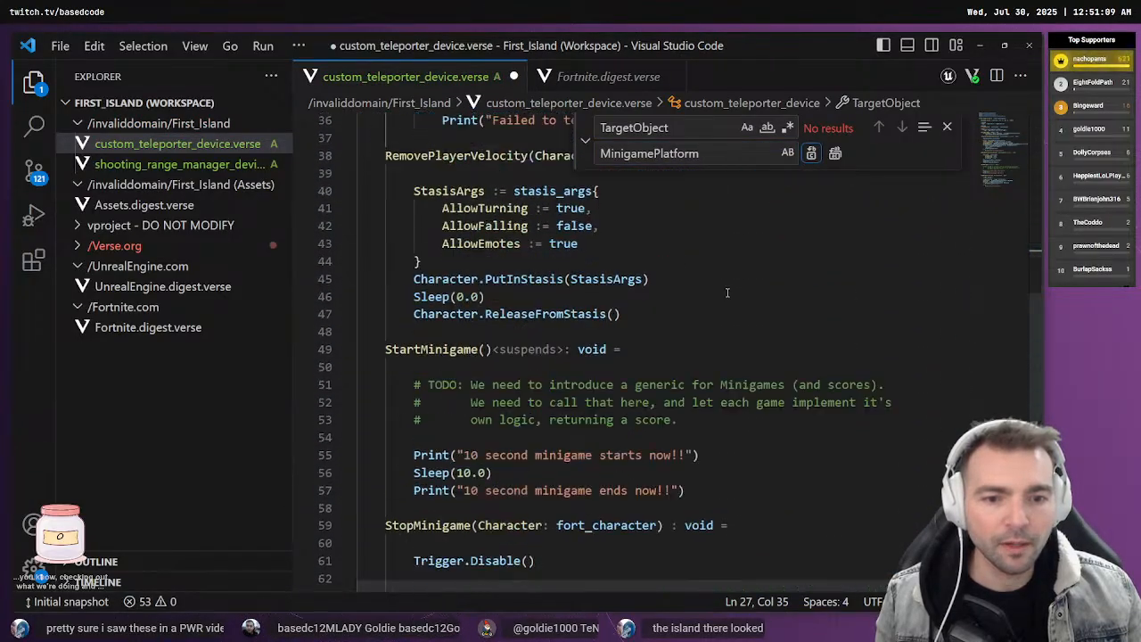
pyautogui.scroll(20, 728, 304)
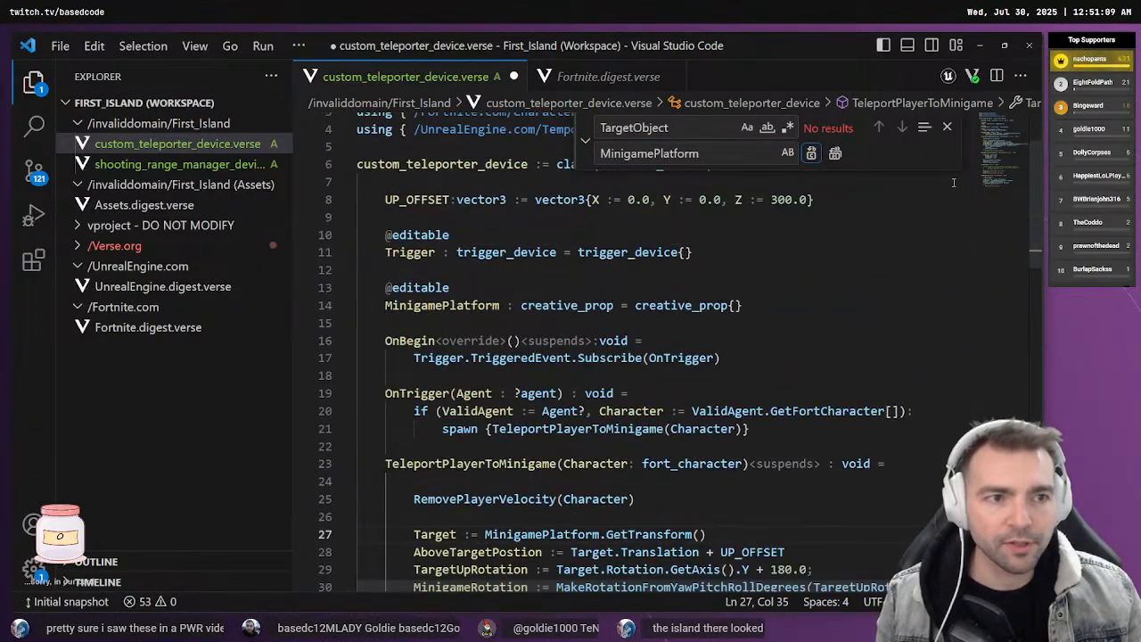
pyautogui.click(951, 131)
pyautogui.click(721, 286)
pyautogui.hotkey('ctrl', 's')
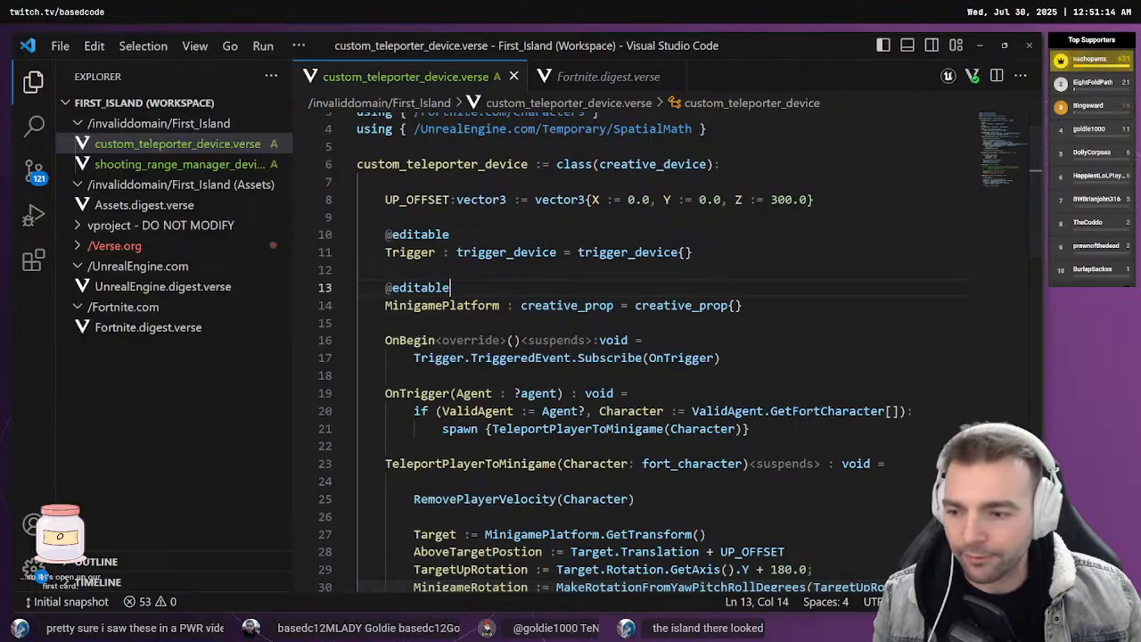
# Switch to Unreal Editor, launch a session for First_Island and agree to leave the current match to join it
pyautogui.hotkey('alt', 'Tab')
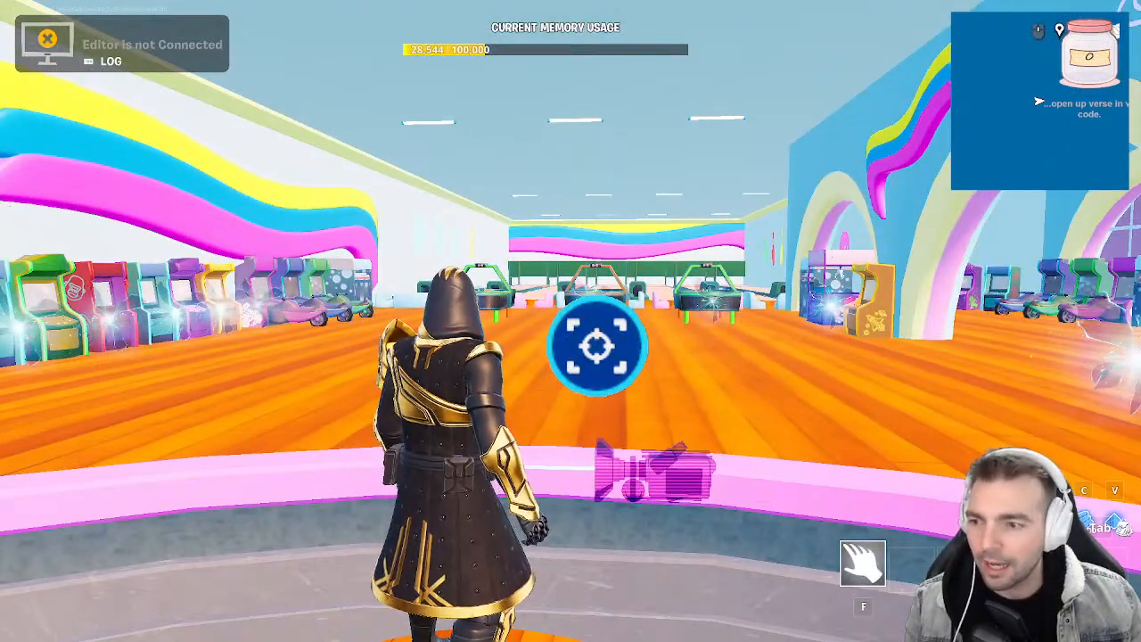
pyautogui.hotkey('alt', 'Tab')
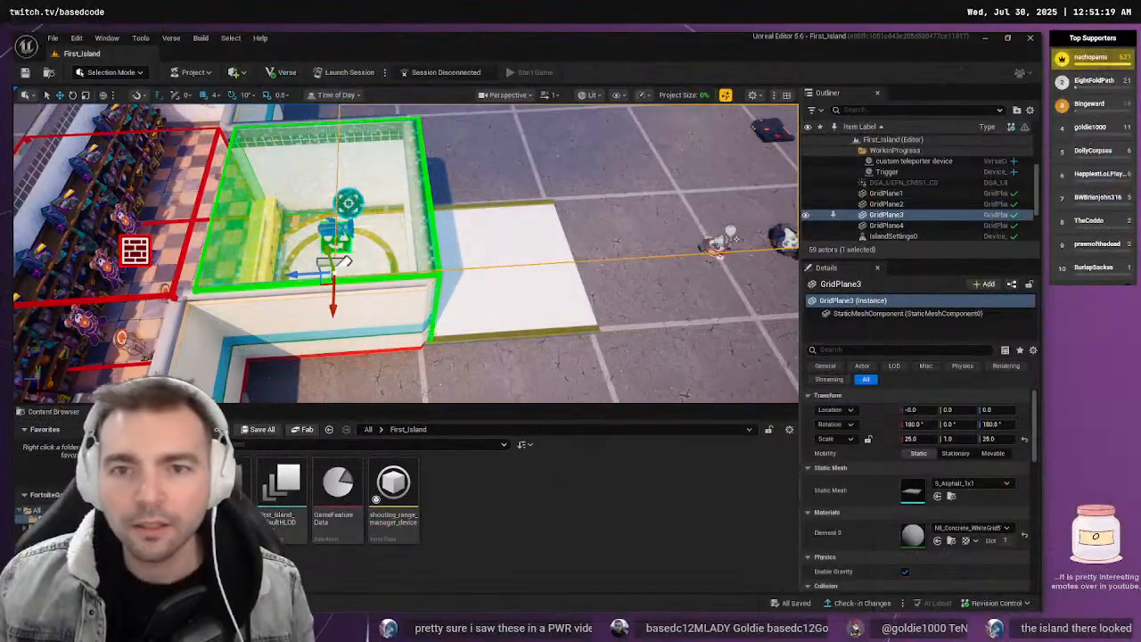
pyautogui.click(346, 72)
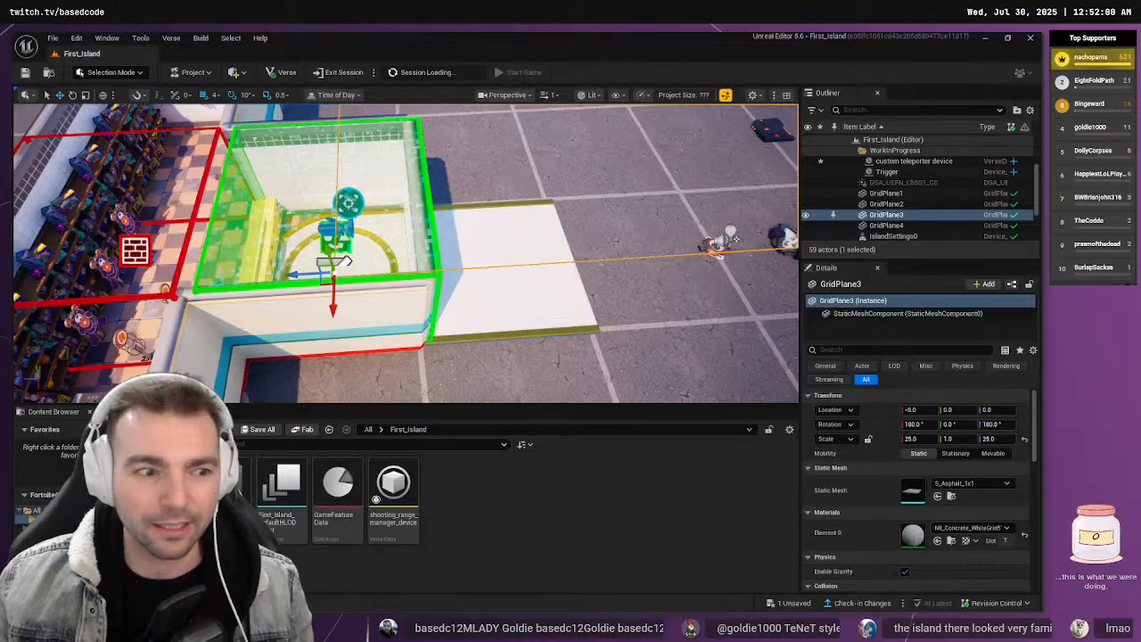
pyautogui.moveTo(407, 223); pyautogui.dragTo(648, 215, button='right')
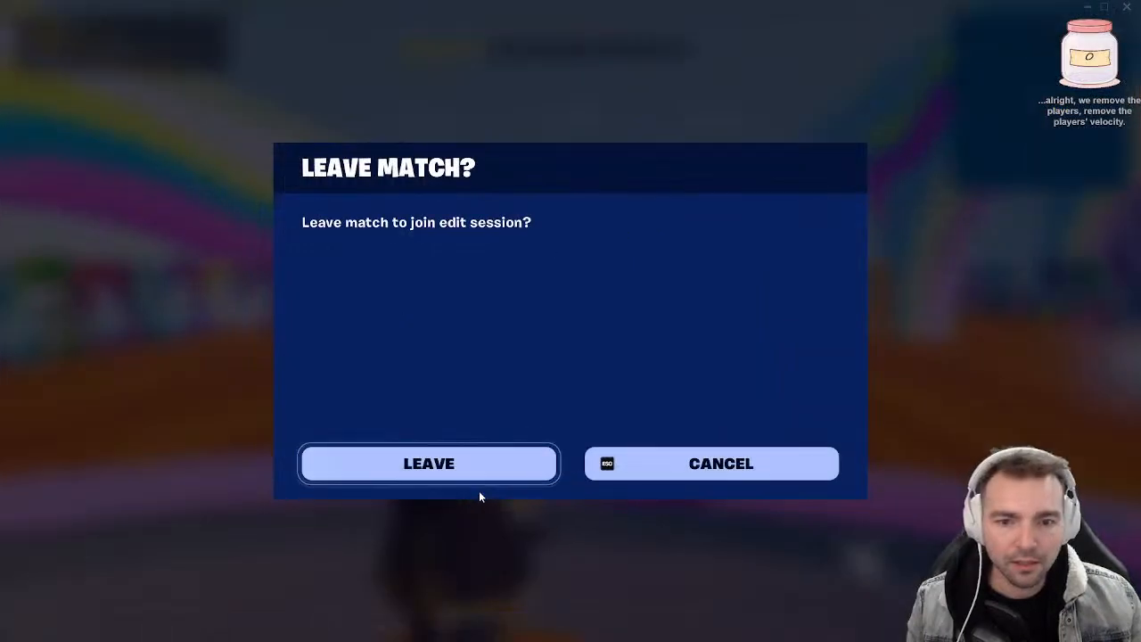
pyautogui.click(479, 473)
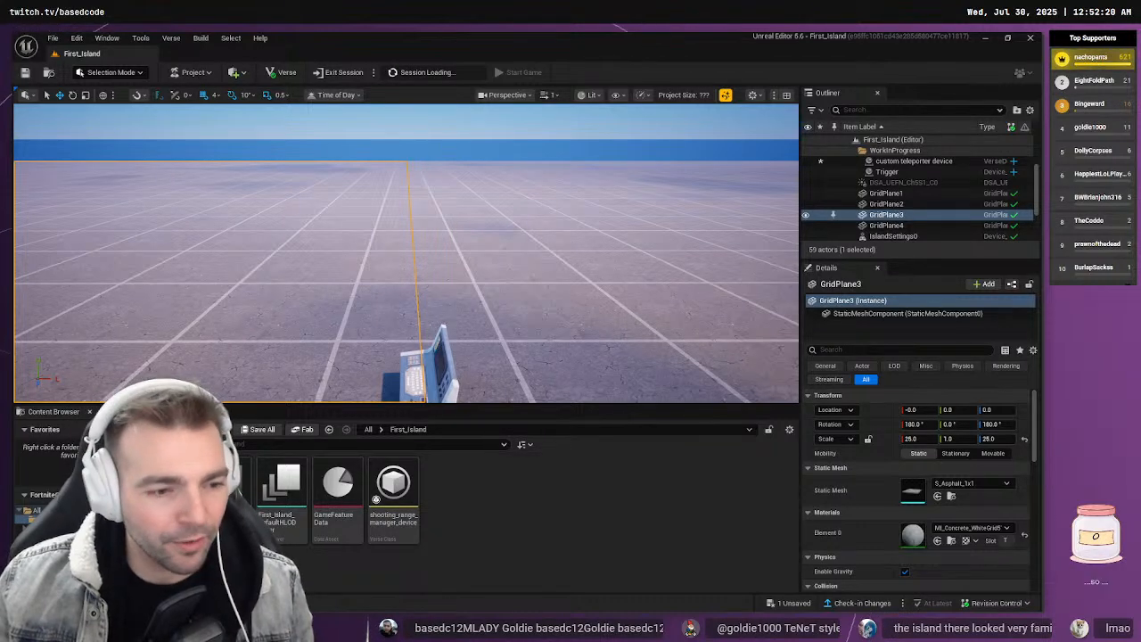
# Switch back to Visual Studio Code and review the MinigamePlatform declaration and the custom_teleporter_device class name
pyautogui.hotkey('alt', 'Tab')
pyautogui.doubleClick(452, 305)
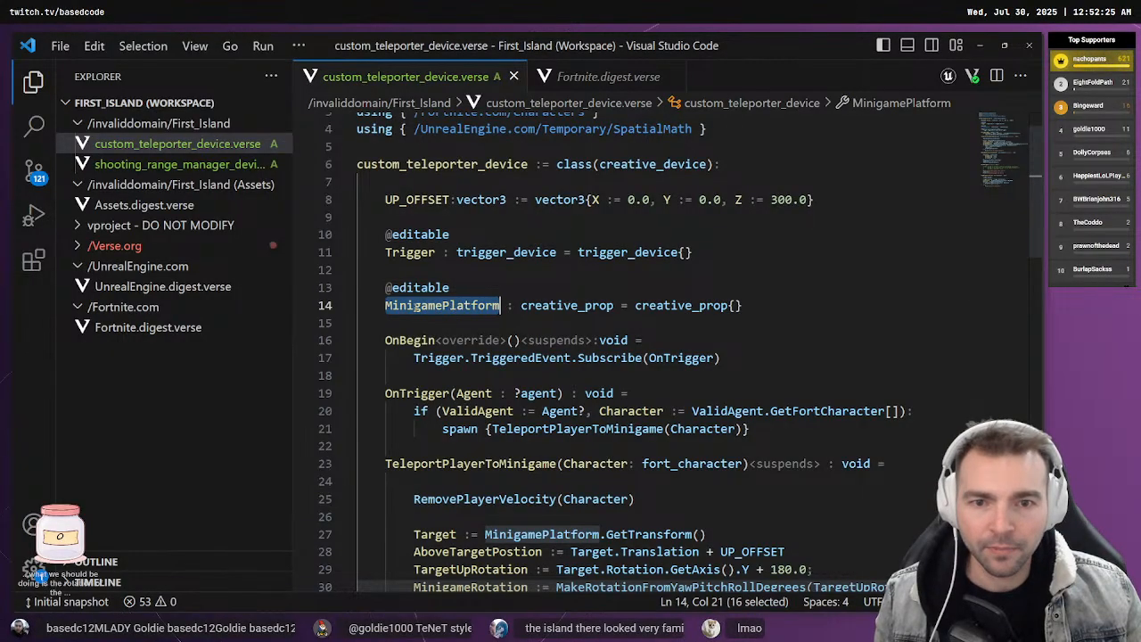
pyautogui.click(445, 306)
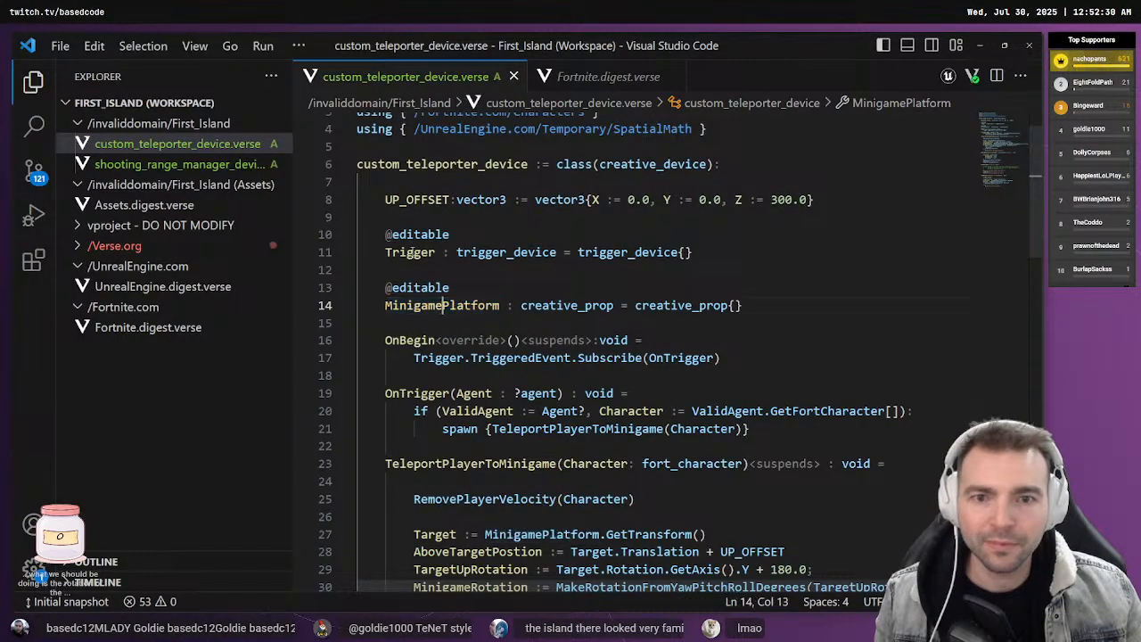
pyautogui.click(394, 167)
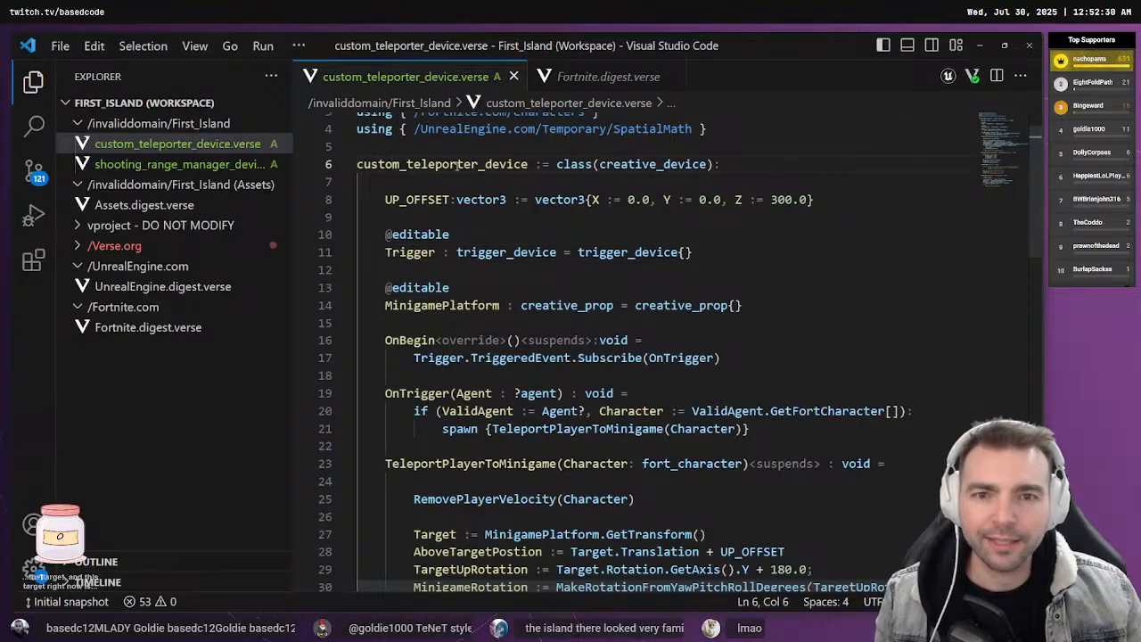
pyautogui.doubleClick(407, 167)
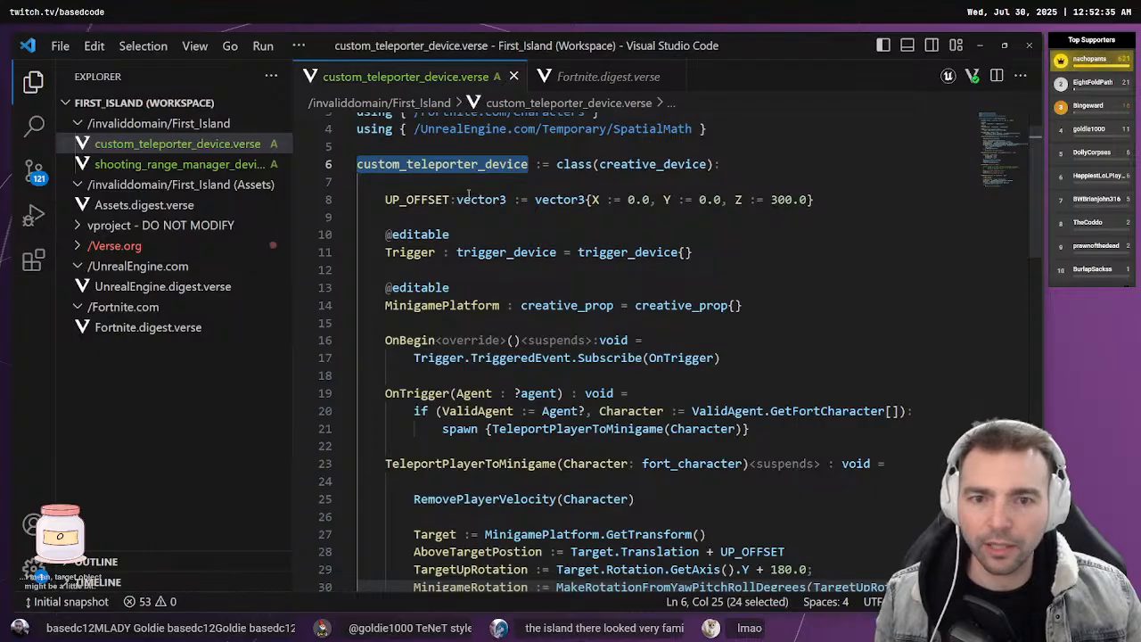
pyautogui.doubleClick(437, 306)
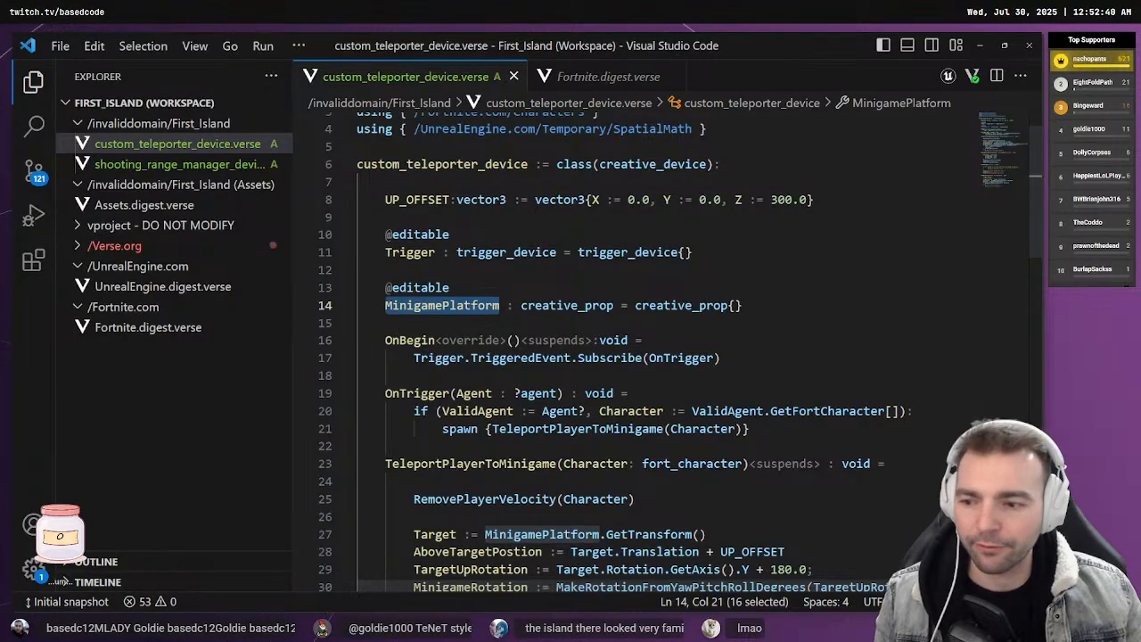
# Return to Unreal Editor and inspect the custom teleporter device's options and its placement relative to the minigame building
pyautogui.hotkey('alt', 'Tab')
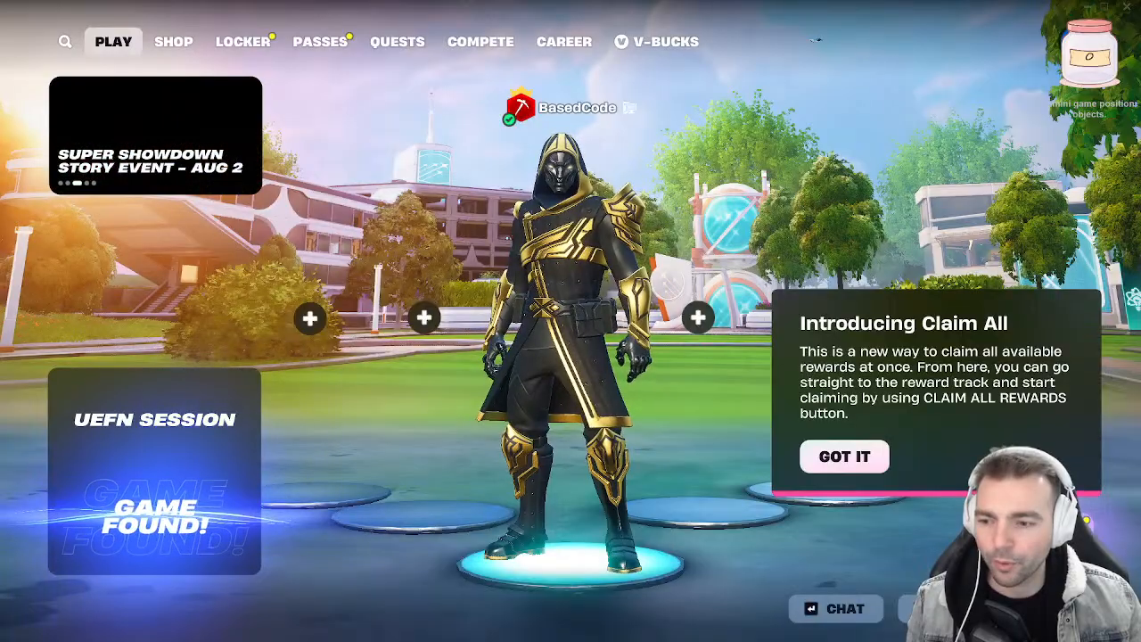
pyautogui.hotkey('alt', 'Tab')
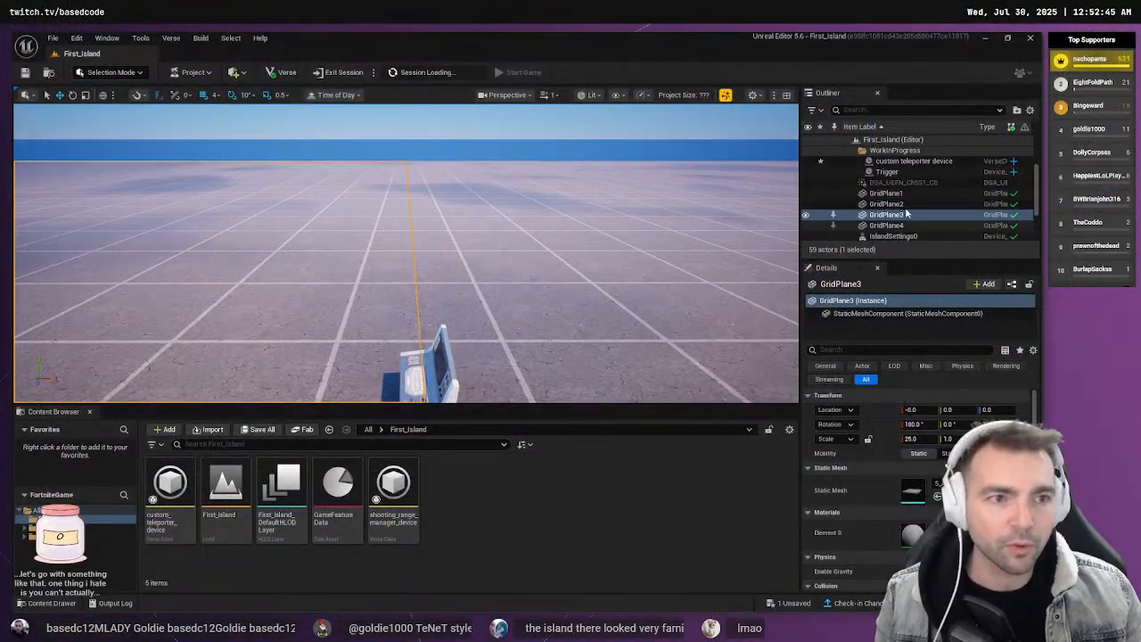
pyautogui.click(905, 161)
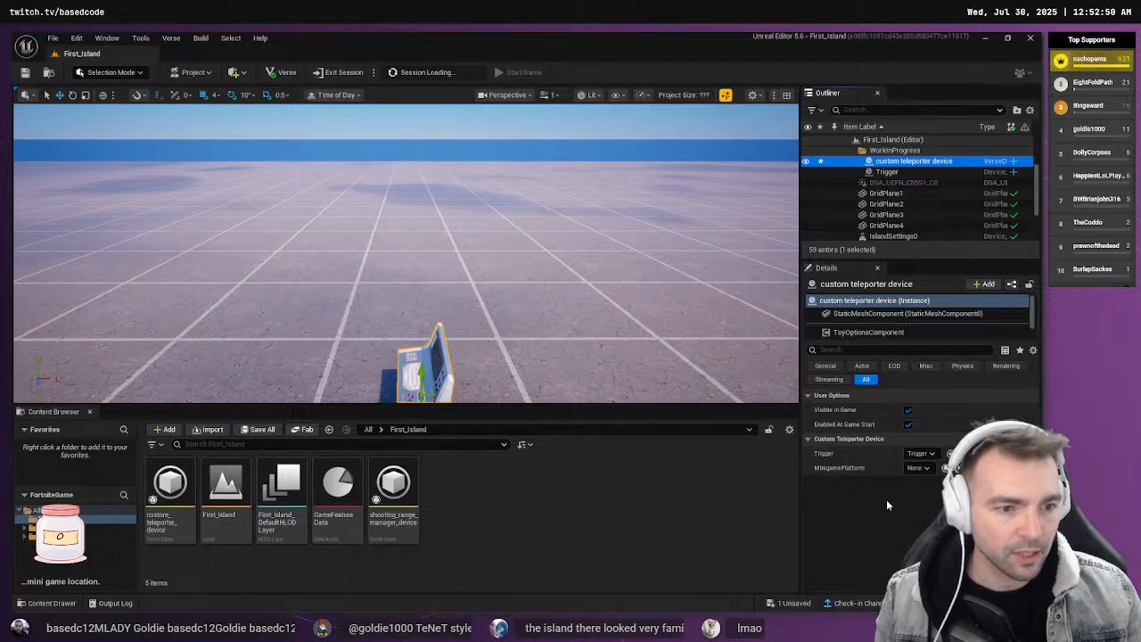
pyautogui.scroll(-5, 521, 338)
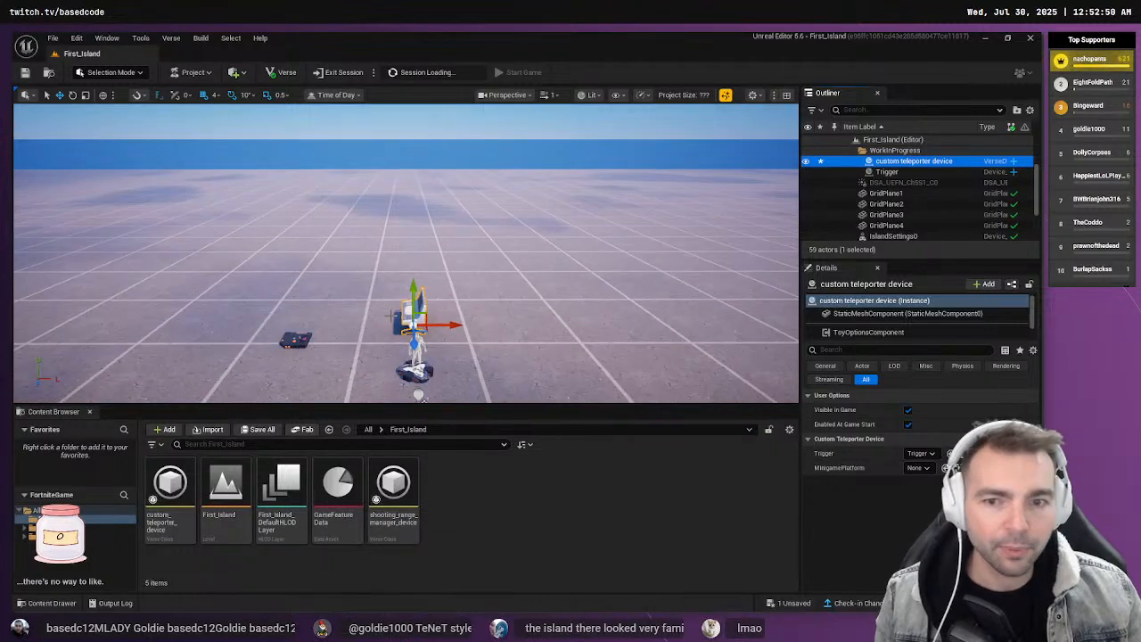
pyautogui.scroll(-8, 520, 338)
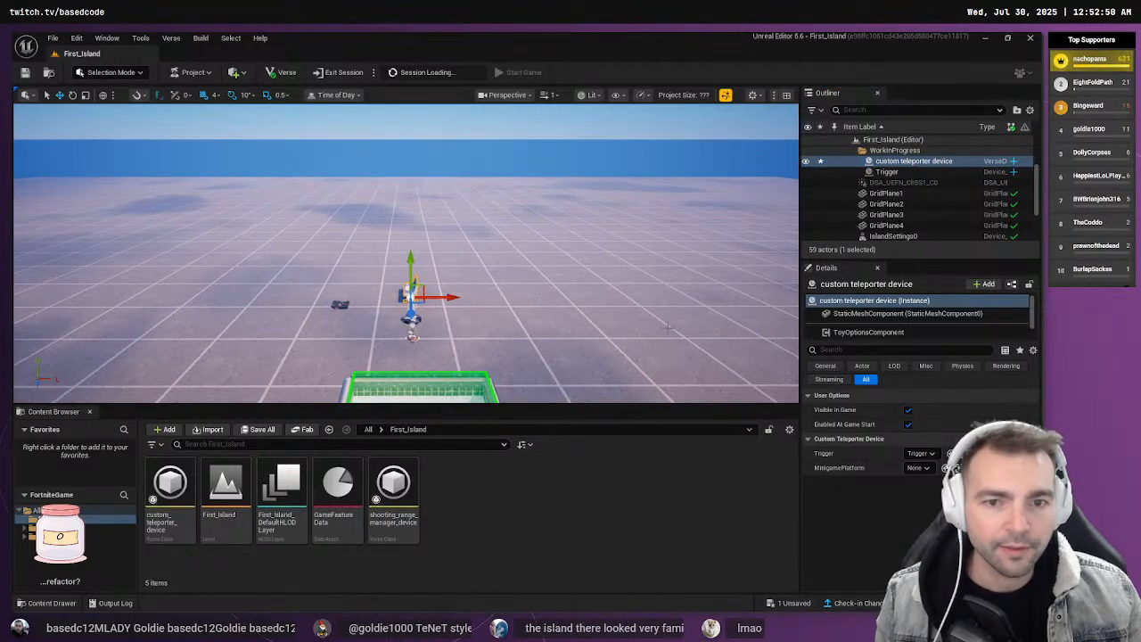
pyautogui.scroll(-2, 520, 338)
pyautogui.keyDown('alt'); pyautogui.moveTo(521, 338); pyautogui.dragTo(642, 384); pyautogui.keyUp('alt')
pyautogui.moveTo(501, 327); pyautogui.dragTo(579, 348, button='middle')
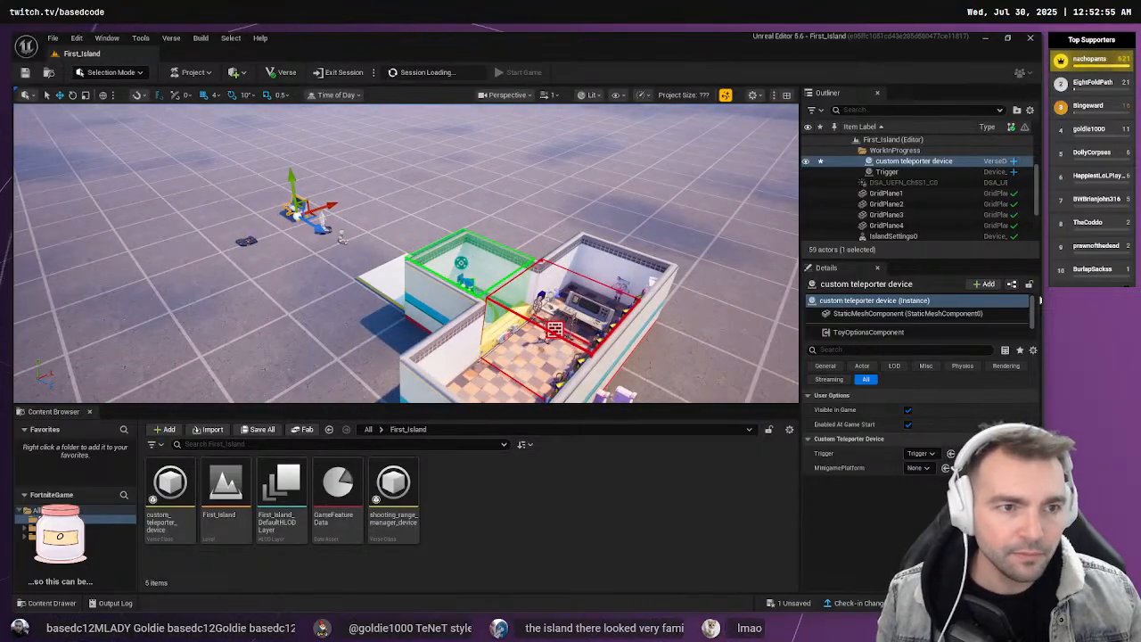
# Look through the MinigameArena folder's actors to identify the TestPlatform object
pyautogui.click(498, 321)
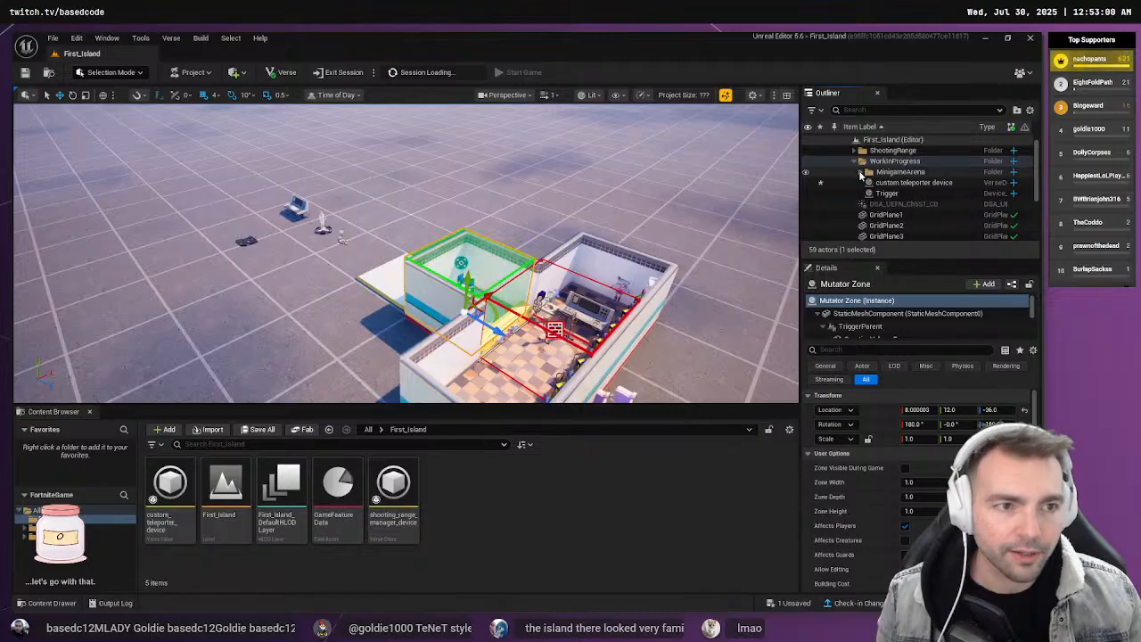
pyautogui.click(902, 195)
pyautogui.click(908, 185)
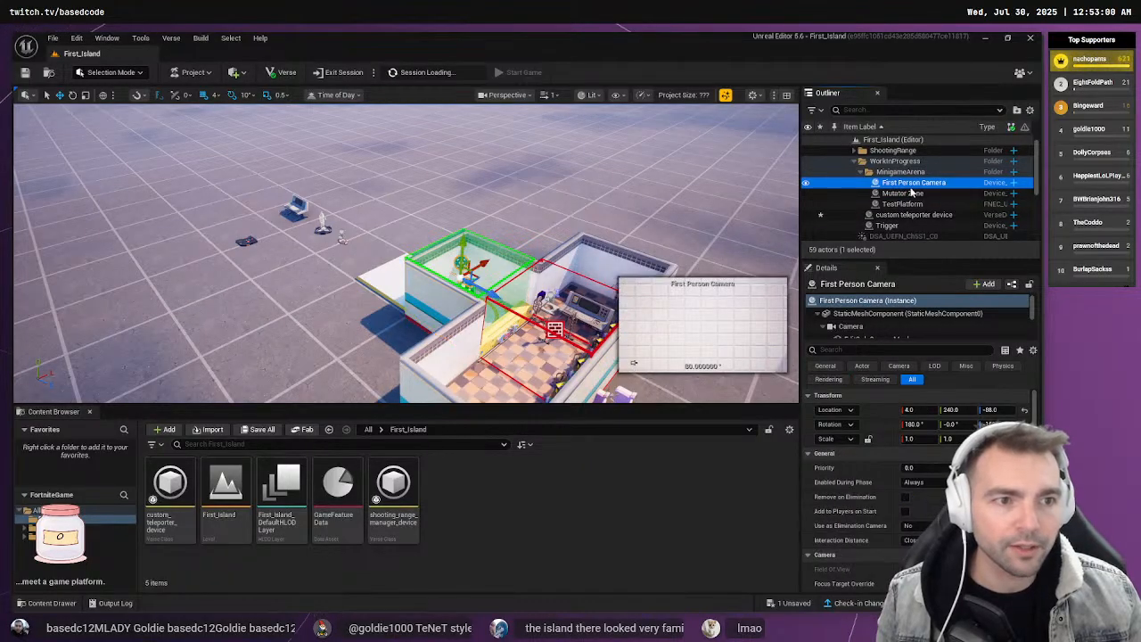
pyautogui.click(909, 205)
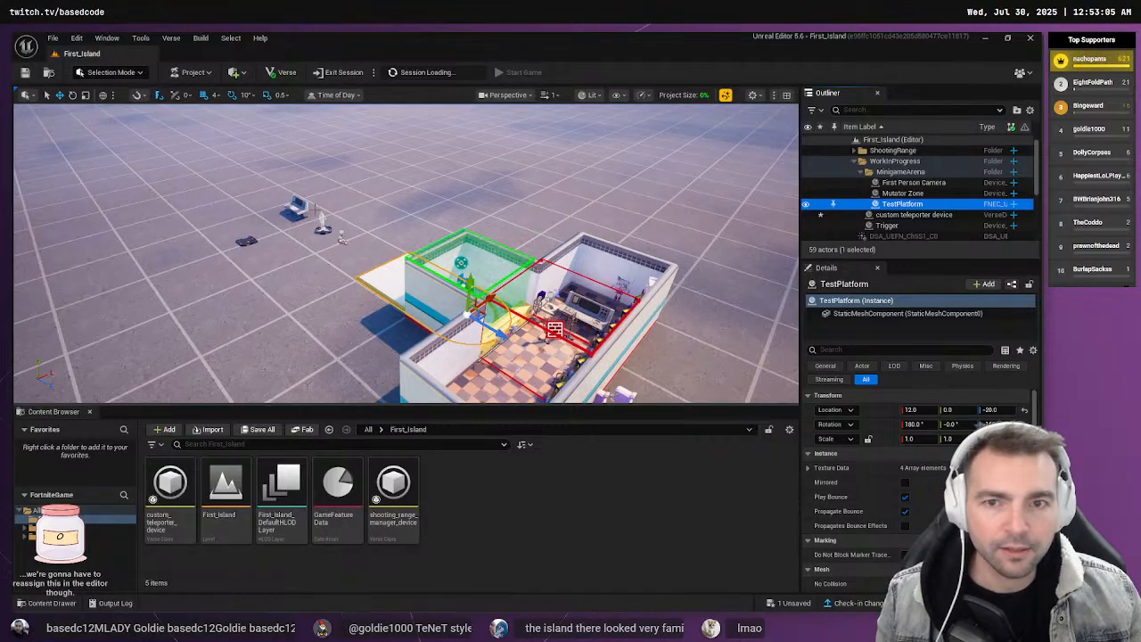
pyautogui.click(914, 215)
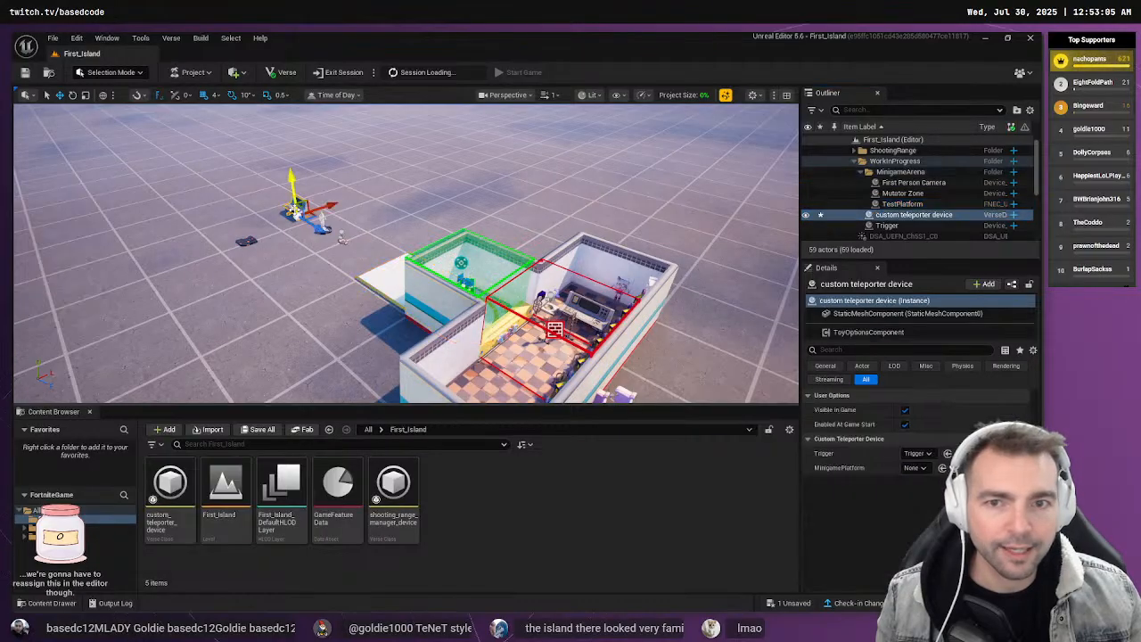
pyautogui.click(909, 204)
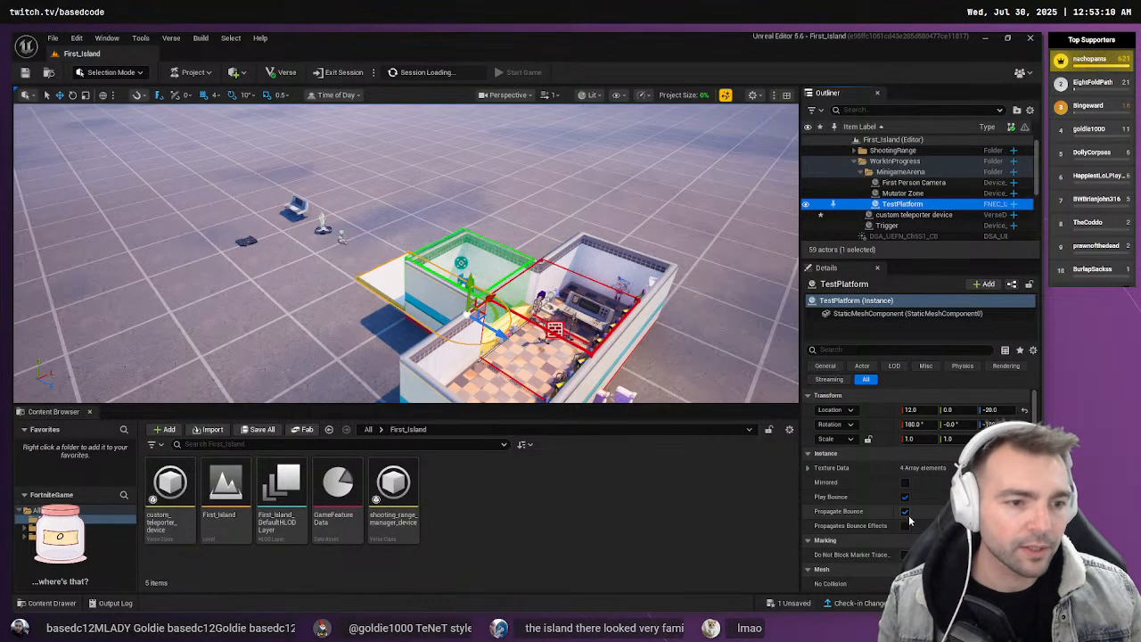
# Assign TestPlatform as the MinigamePlatform of the custom teleporter device
pyautogui.press('Escape')
pyautogui.click(299, 205)
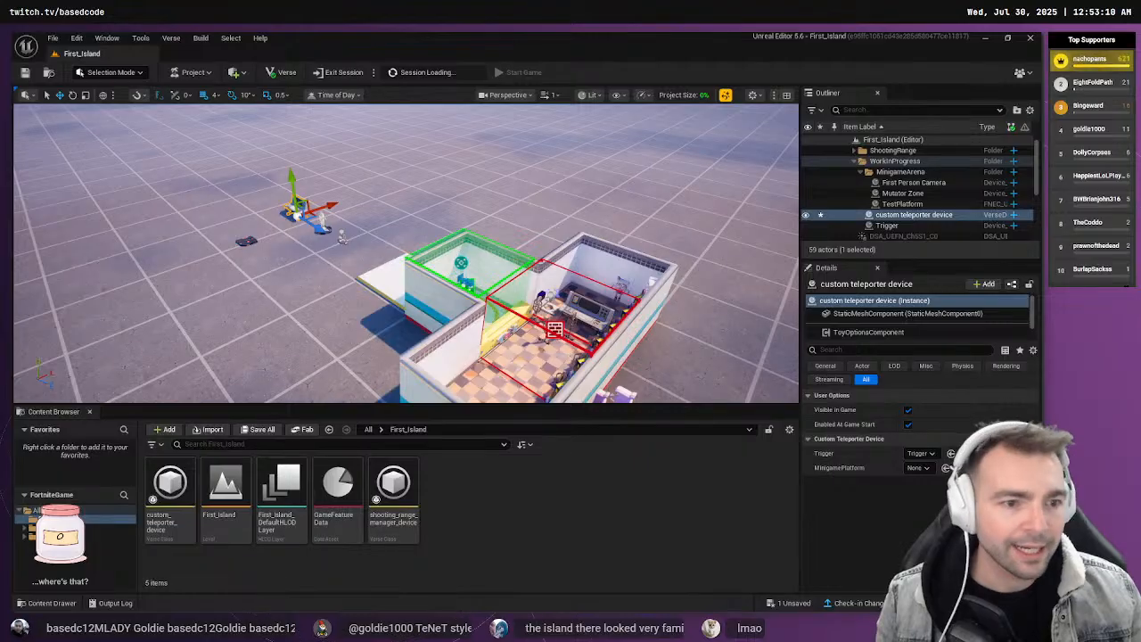
pyautogui.click(919, 468)
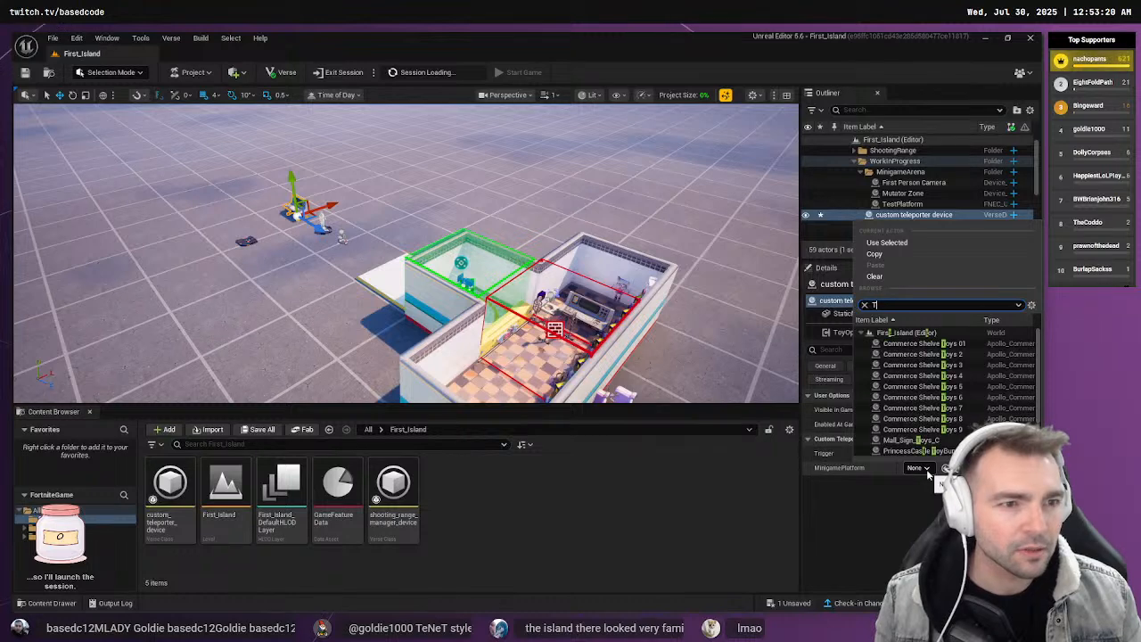
pyautogui.write('Test')
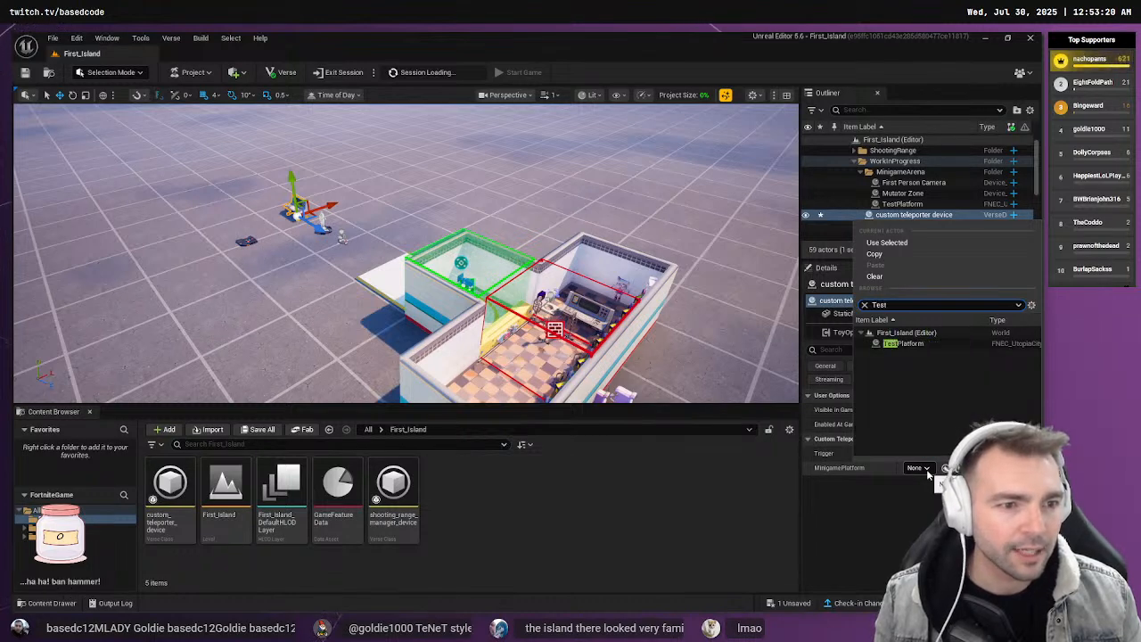
pyautogui.click(903, 343)
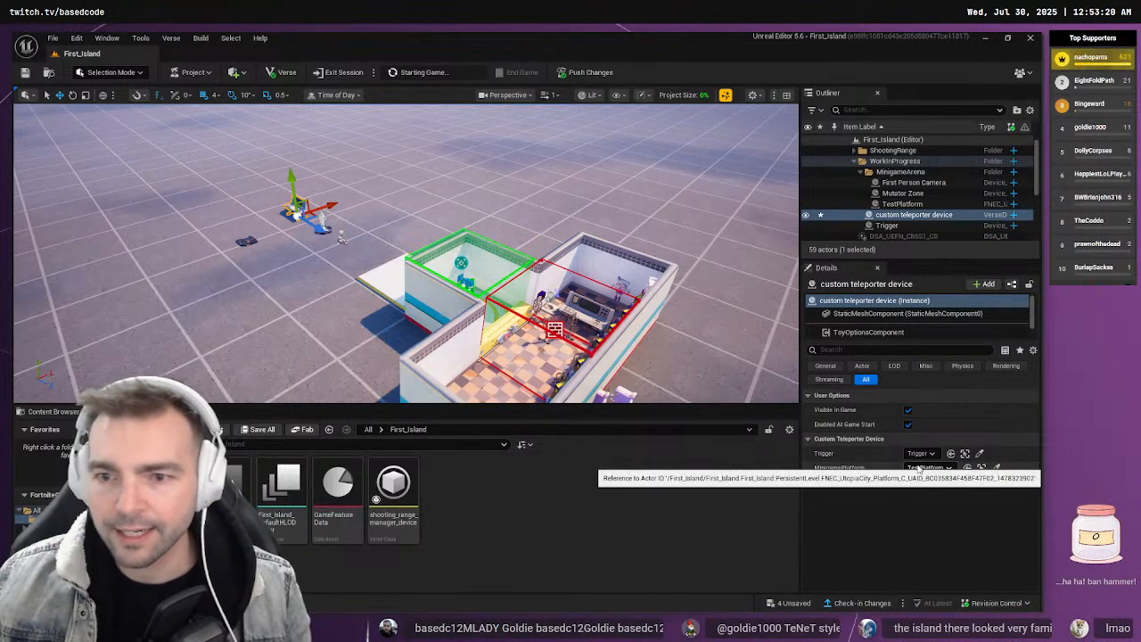
# Move the TestPlatform actor along its Y axis to about -272
pyautogui.click(903, 204)
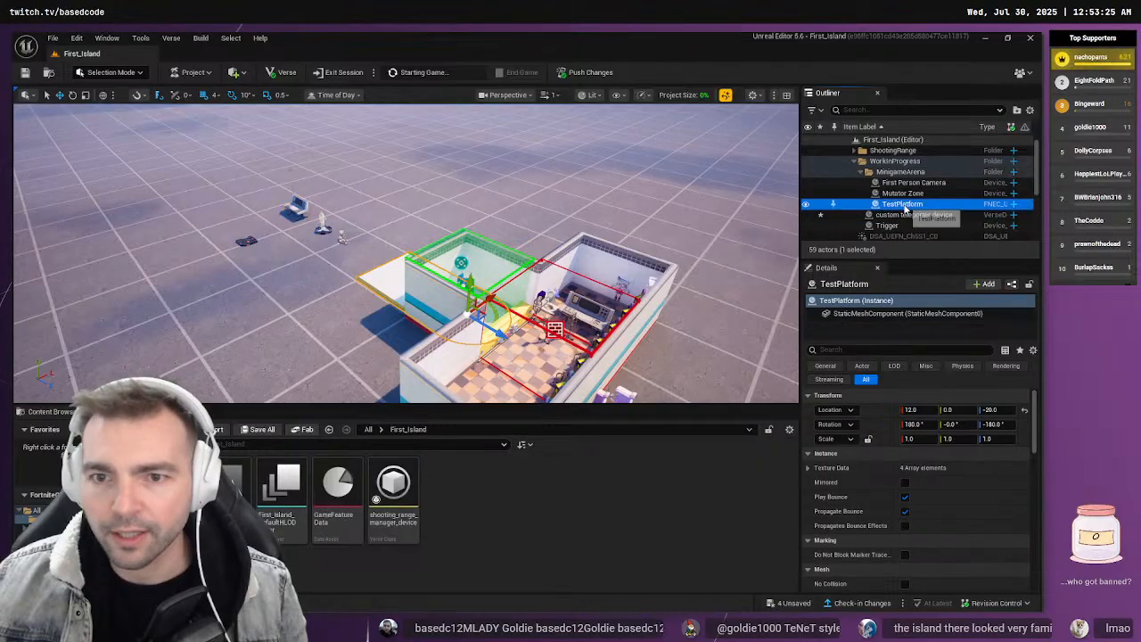
pyautogui.moveTo(438, 305); pyautogui.dragTo(358, 298, button='right')
pyautogui.moveTo(358, 276)
pyautogui.mouseDown()
pyautogui.moveTo(365, 303)
pyautogui.moveTo(364, 282)
pyautogui.mouseUp()
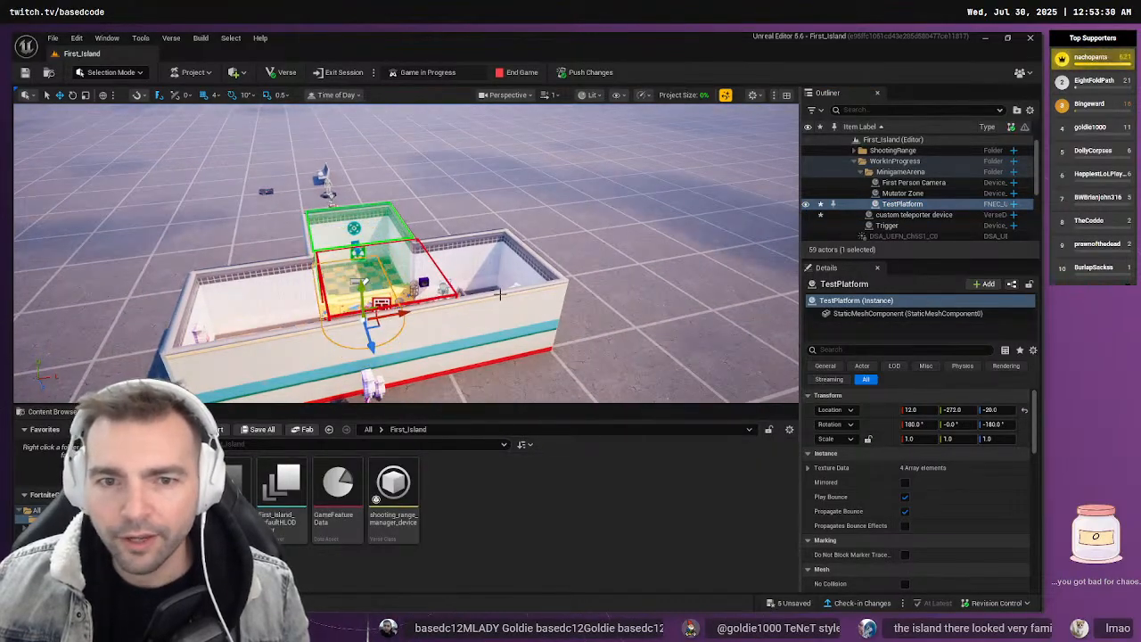
# Undo TestPlatform's move along the Y axis and rotate the actor to 0° on all axes
pyautogui.hotkey('ctrl', 'z')
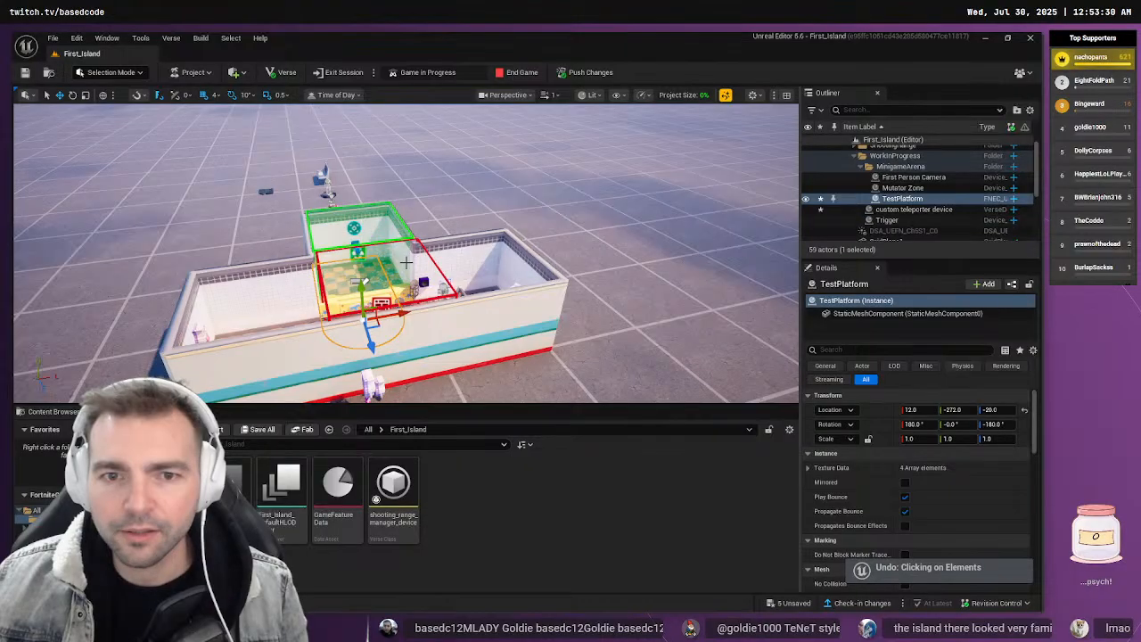
pyautogui.hotkey('ctrl', 'z')
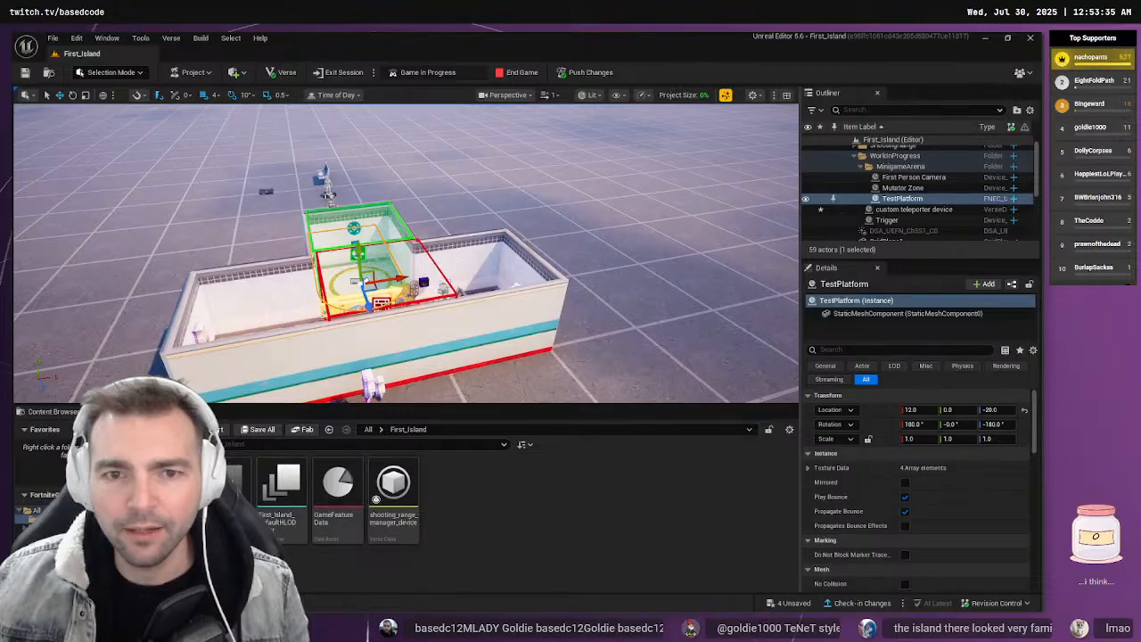
pyautogui.press('e')
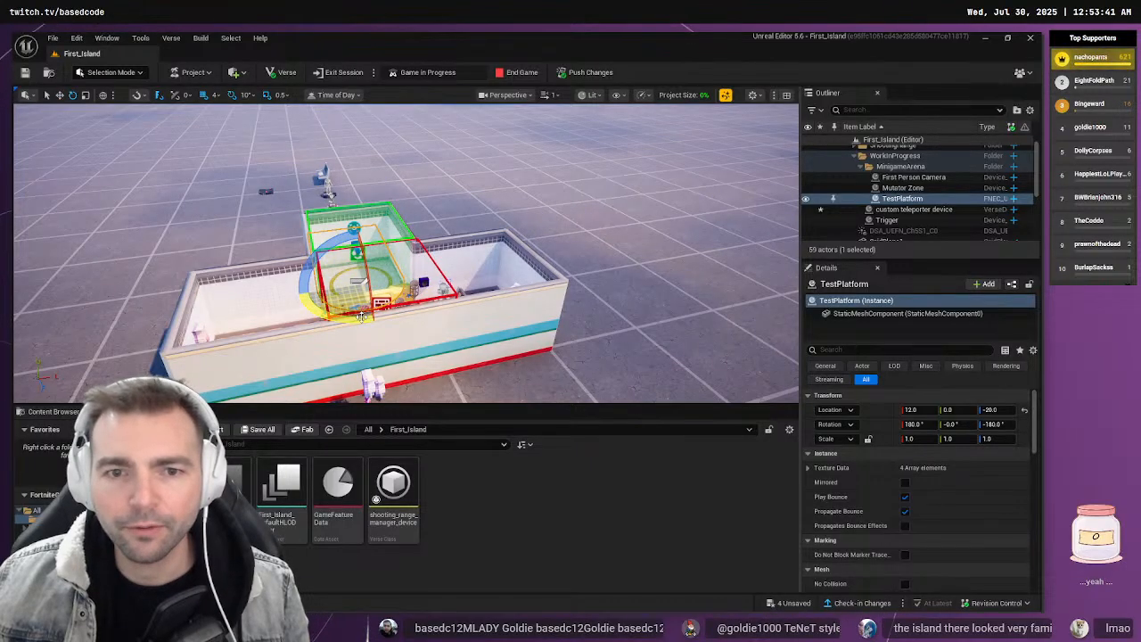
pyautogui.moveTo(361, 318); pyautogui.dragTo(356, 252)
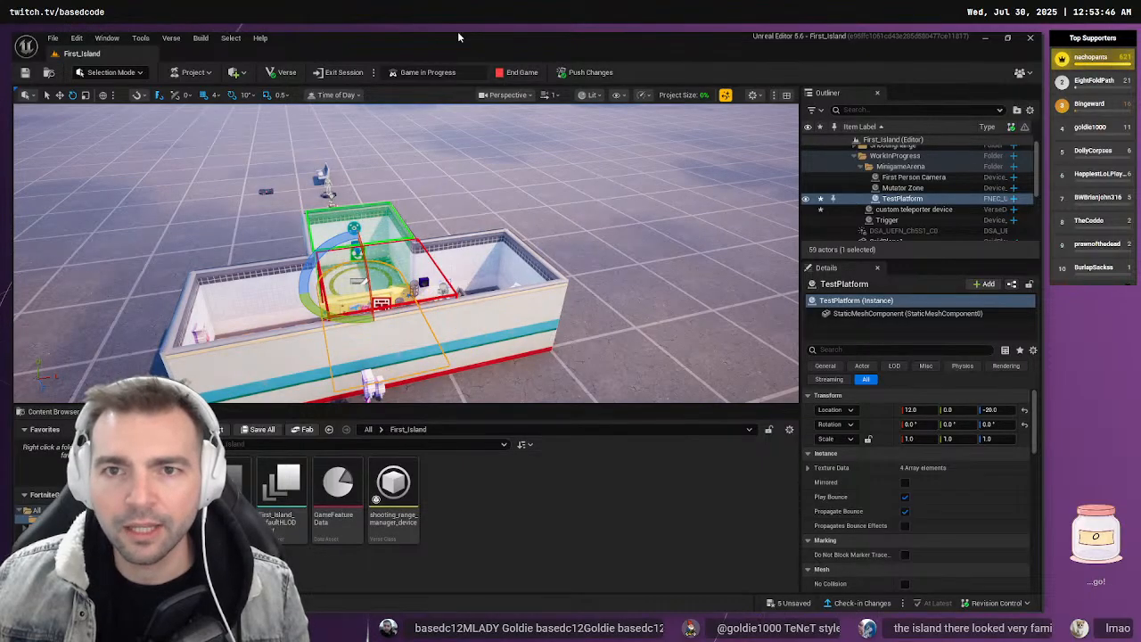
# End the running game and save all modified actors, including TestPlatform and the custom teleporter device, to push the changes to the session
pyautogui.click(521, 75)
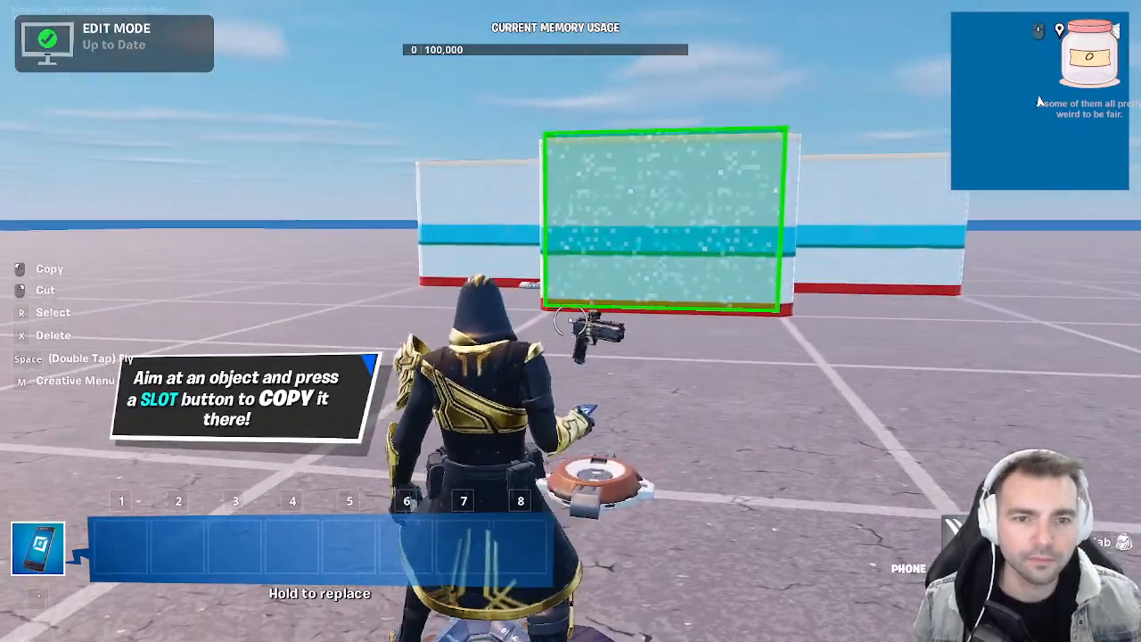
pyautogui.press('d')
pyautogui.press('a')
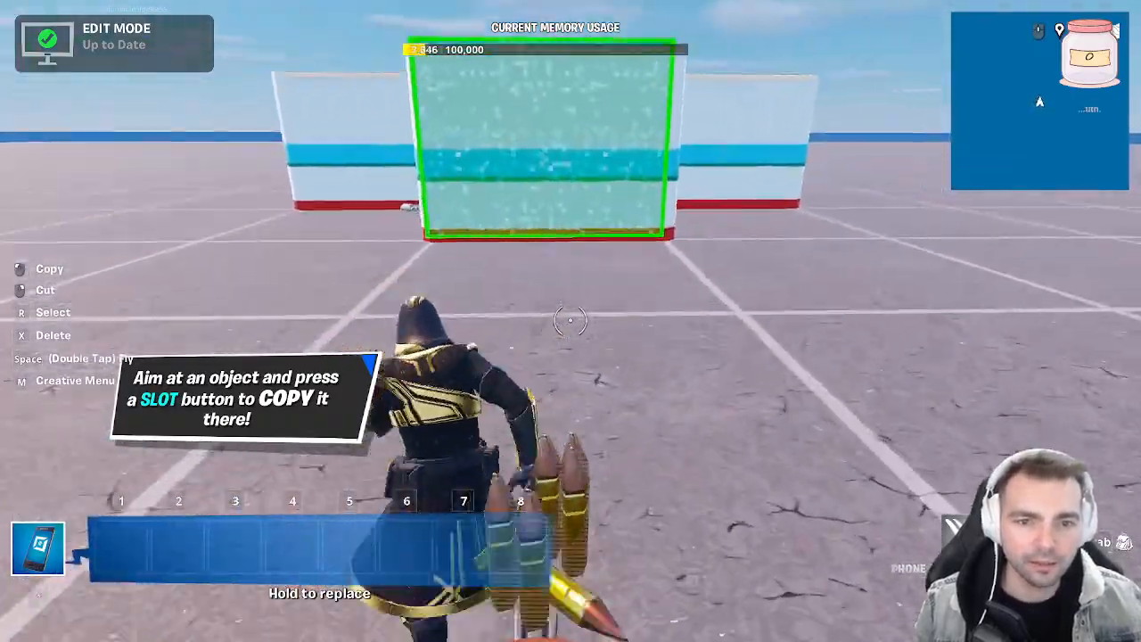
pyautogui.press('a')
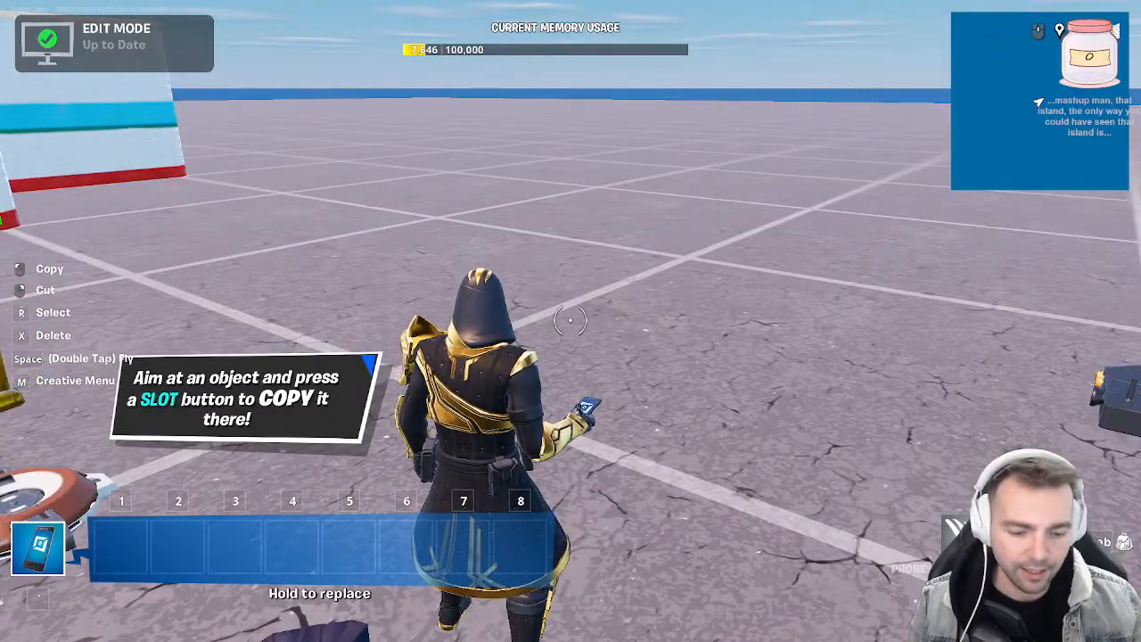
pyautogui.hotkey('alt', 'Tab')
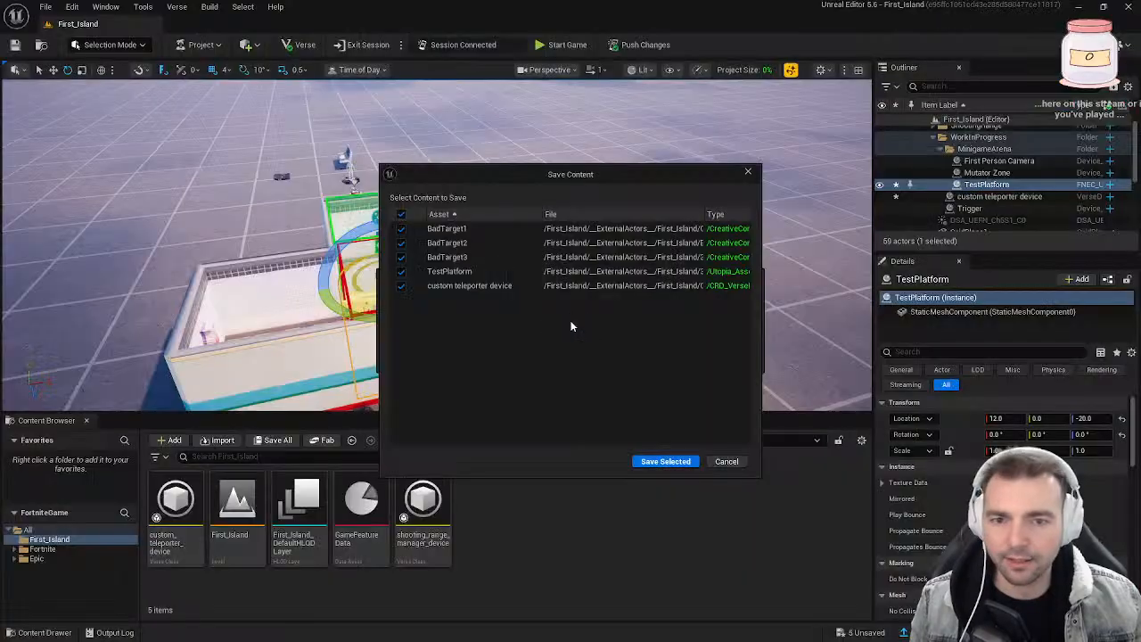
pyautogui.click(669, 462)
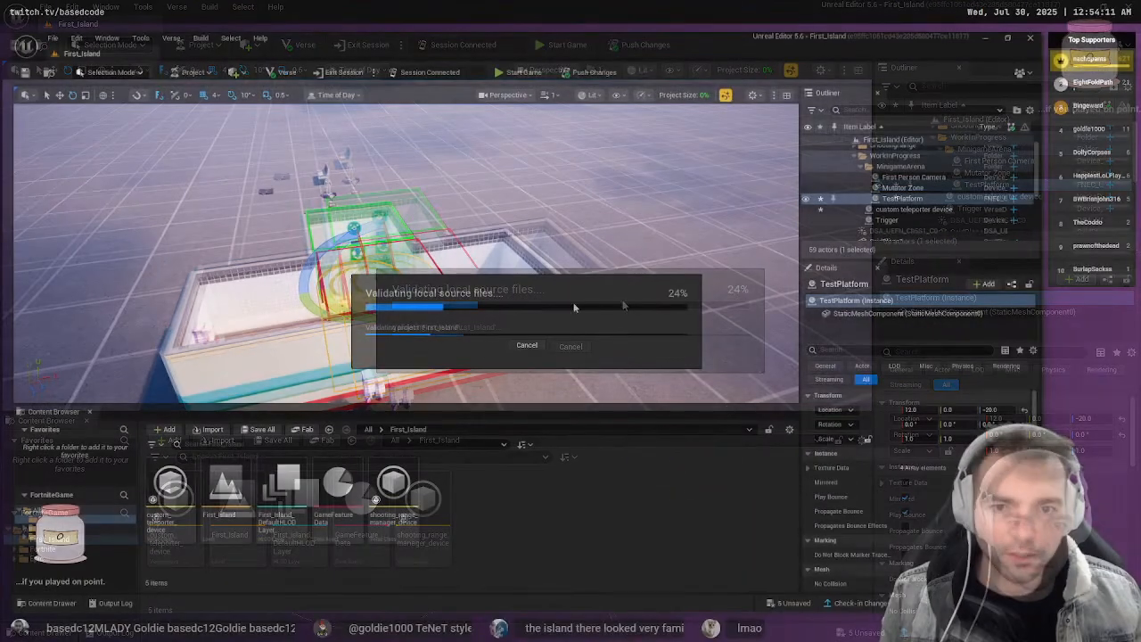
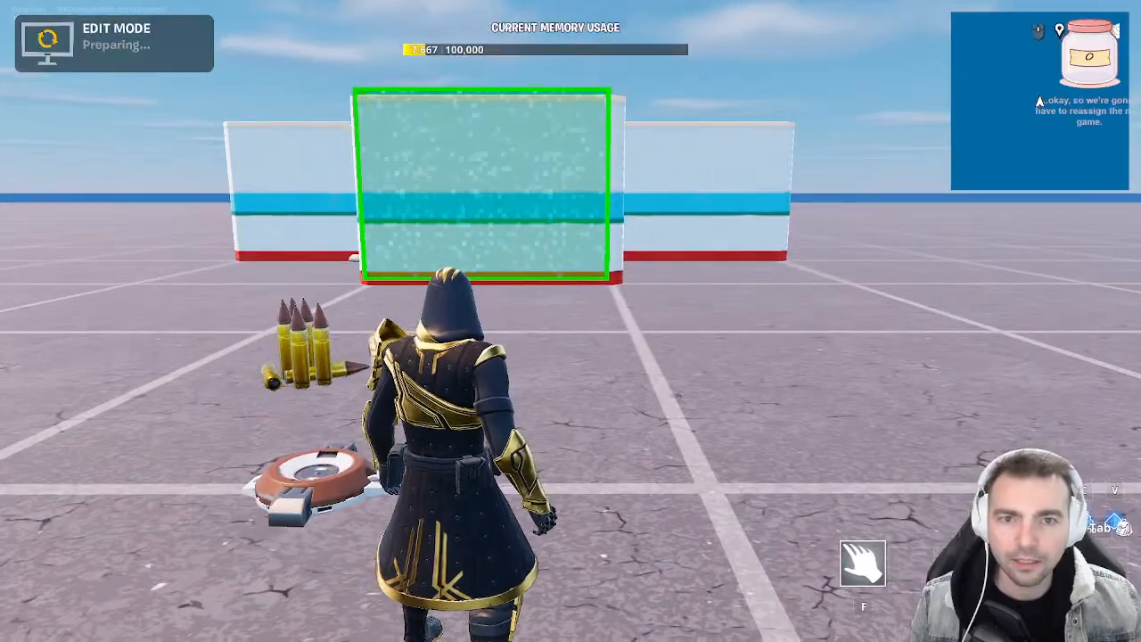
pyautogui.press('Tab')
pyautogui.press('Tab')
pyautogui.press('d')
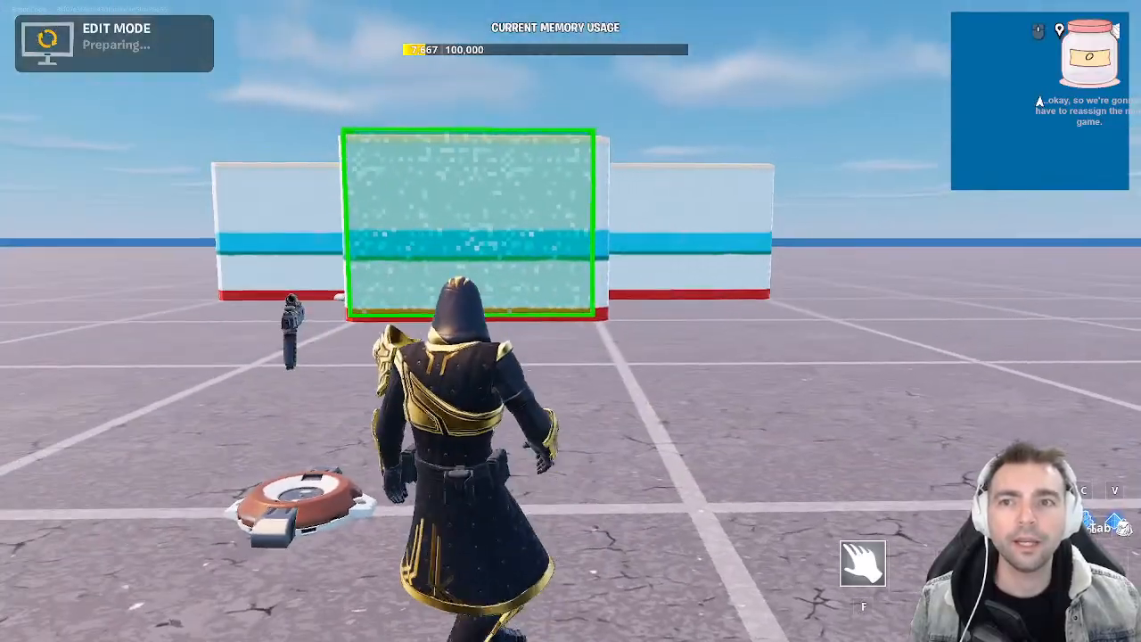
pyautogui.press('space')
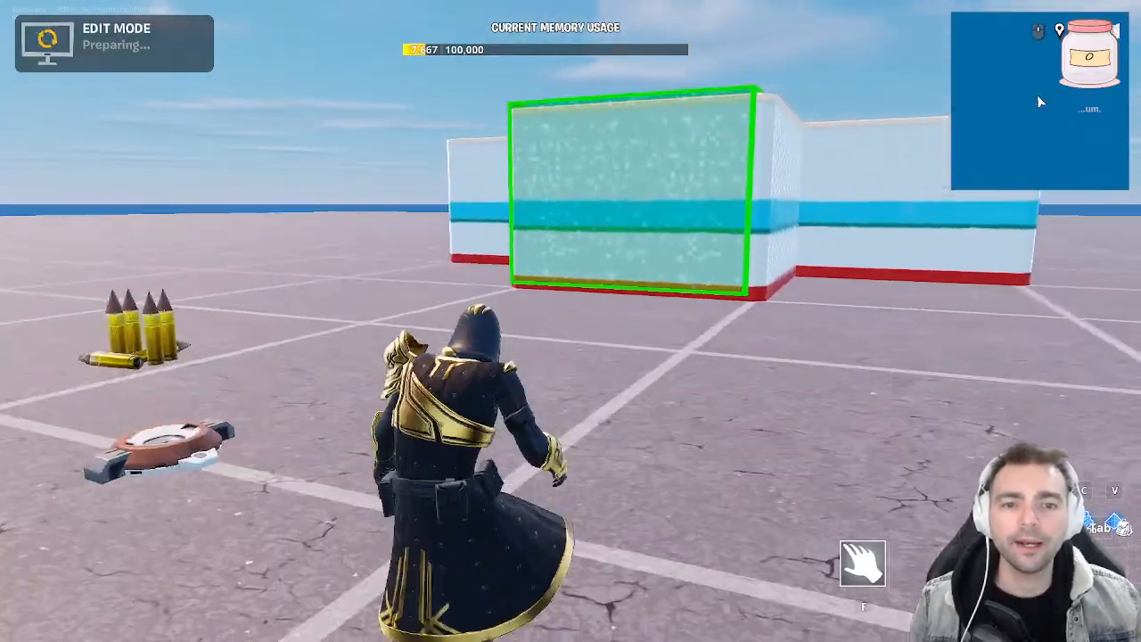
pyautogui.press('ctrl')
pyautogui.press('ctrl')
pyautogui.press('ctrl')
pyautogui.press('ctrl')
pyautogui.press('ctrl')
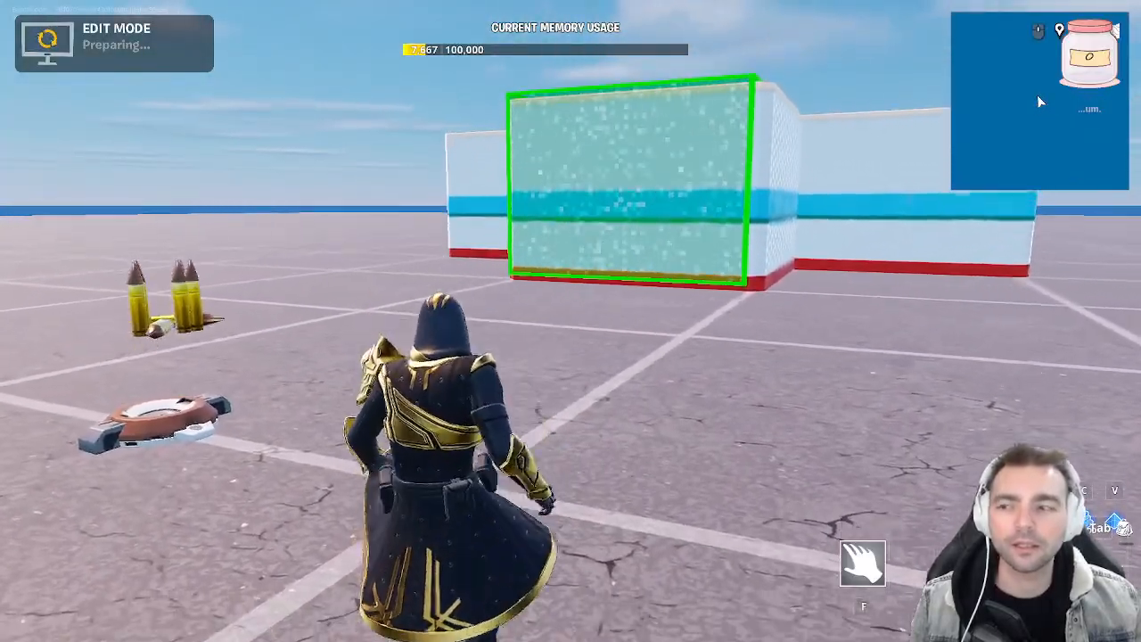
pyautogui.press('ctrl')
pyautogui.press('ctrl')
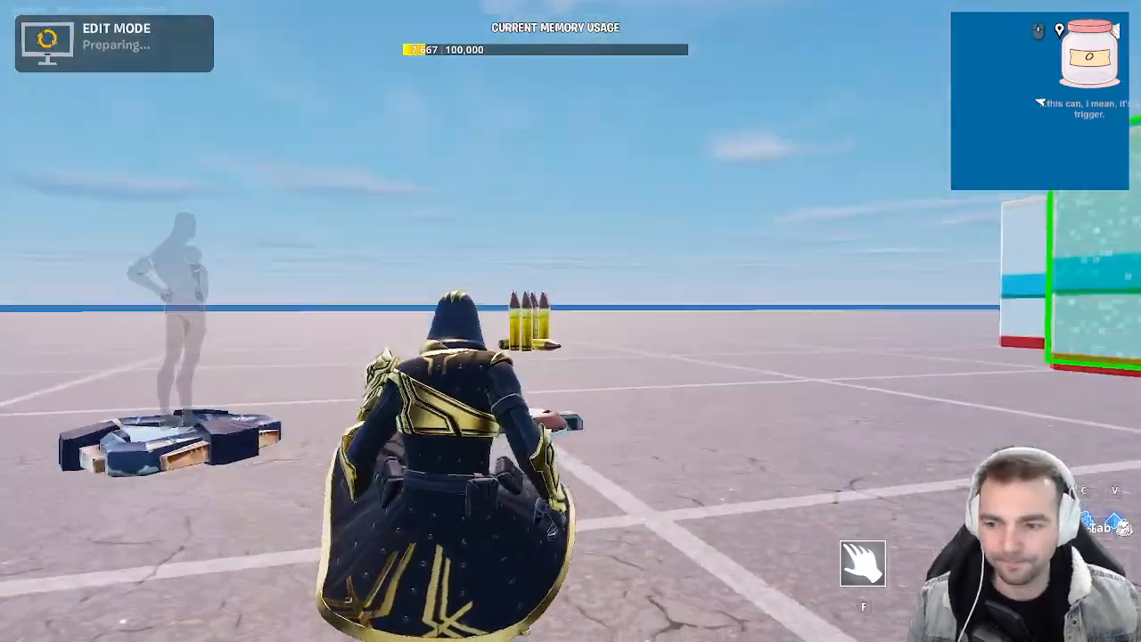
pyautogui.press('w')
pyautogui.press('ctrl')
pyautogui.press('w')
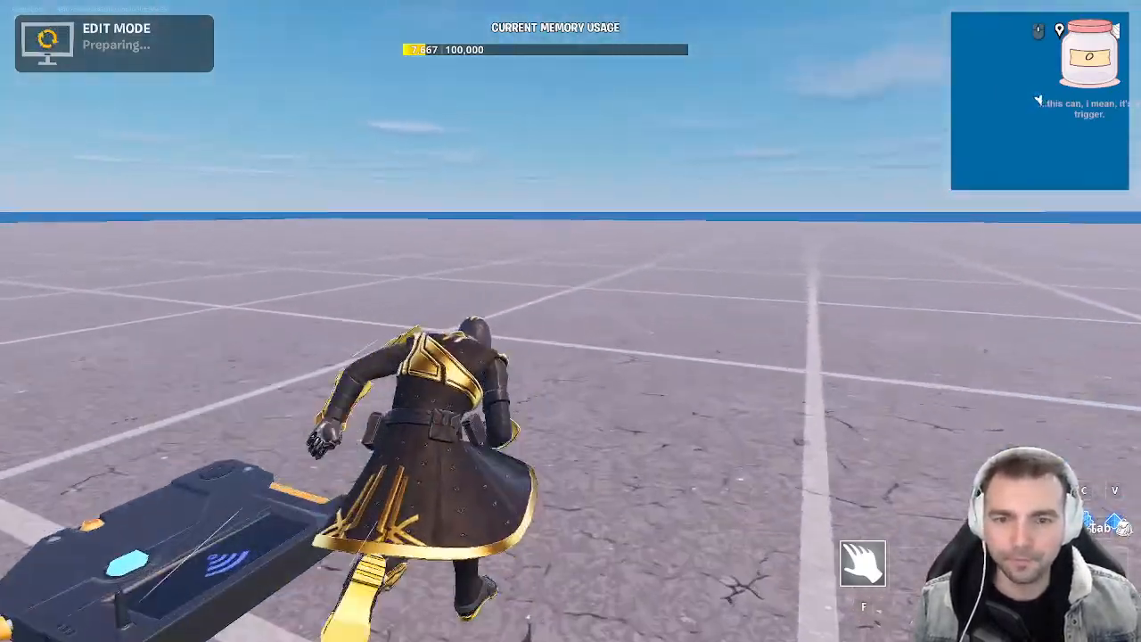
pyautogui.press('w')
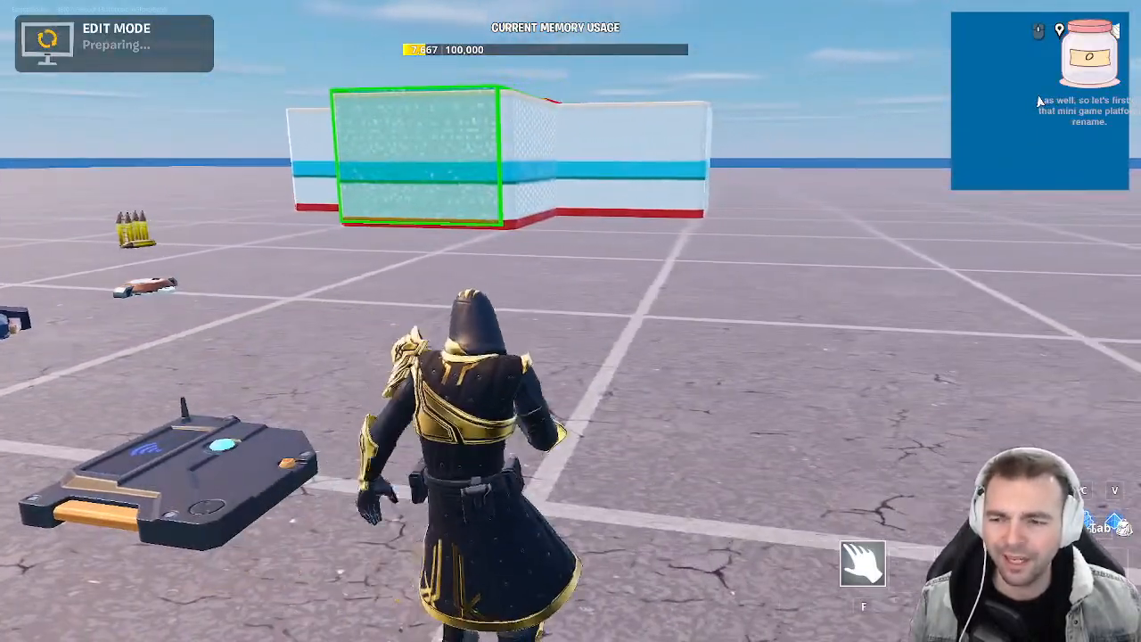
pyautogui.press('w')
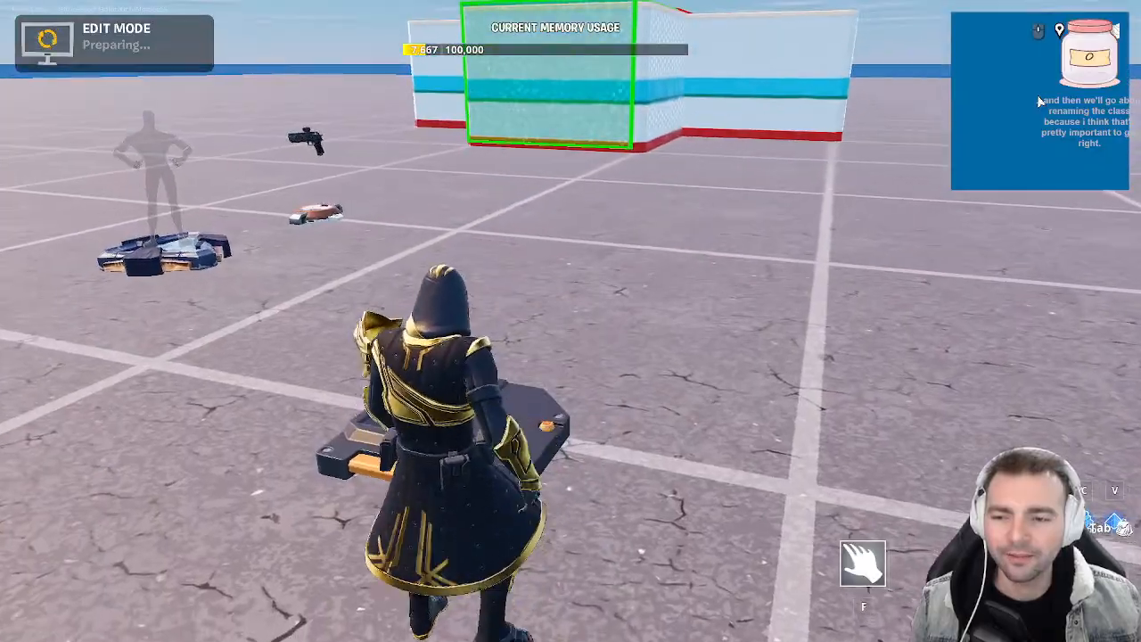
pyautogui.press('s')
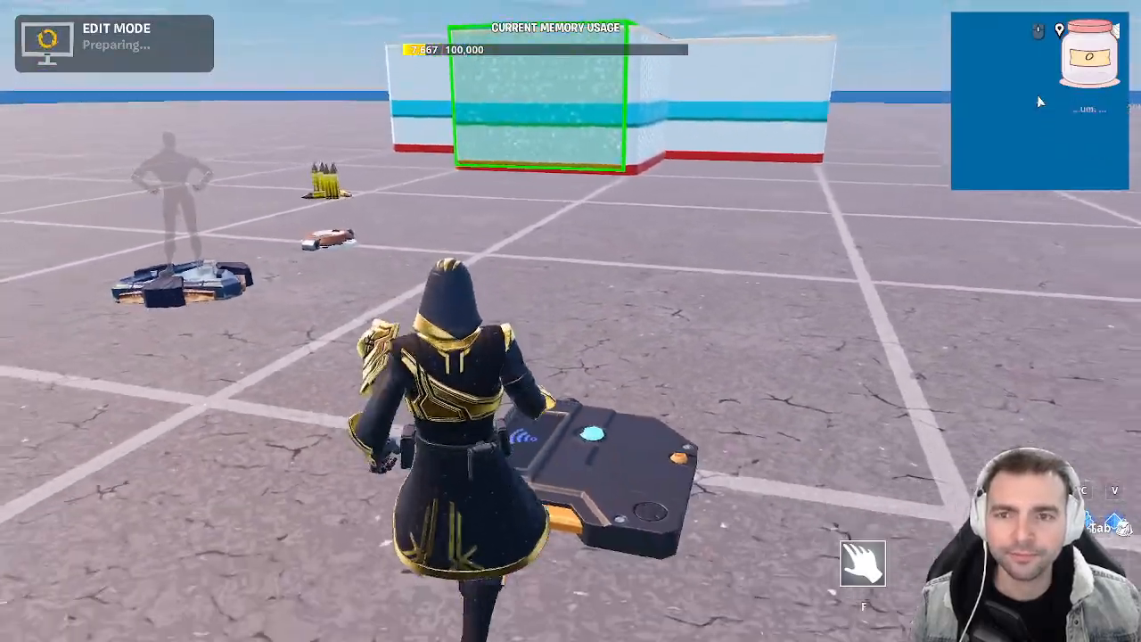
pyautogui.press('d')
pyautogui.press('w')
pyautogui.press('w')
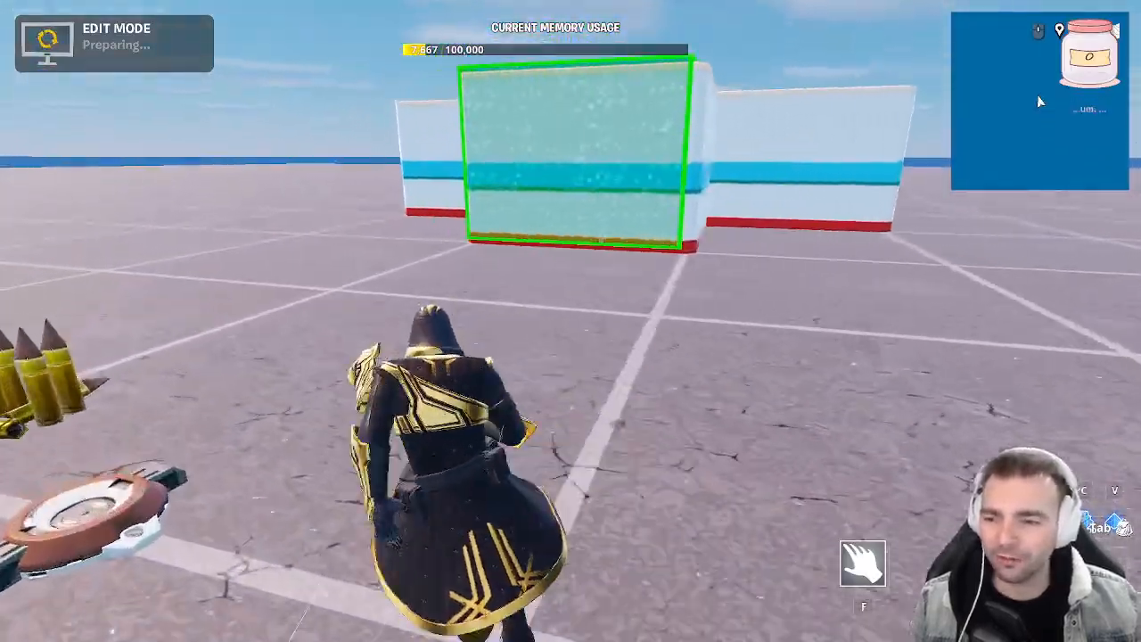
pyautogui.press('s')
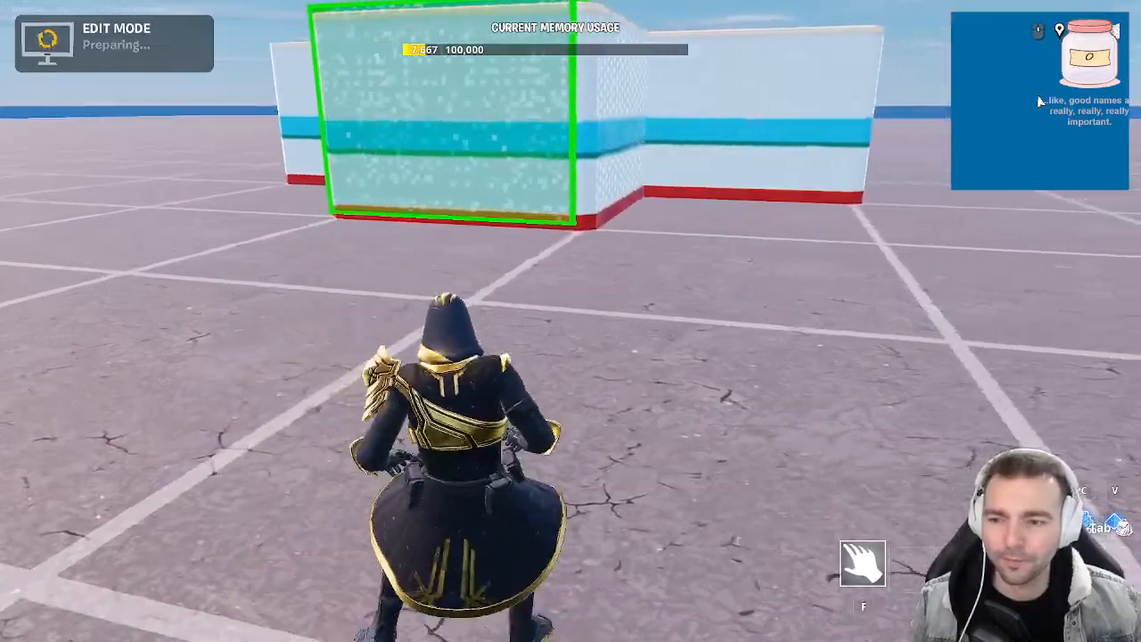
pyautogui.press('w')
pyautogui.press('ctrl')
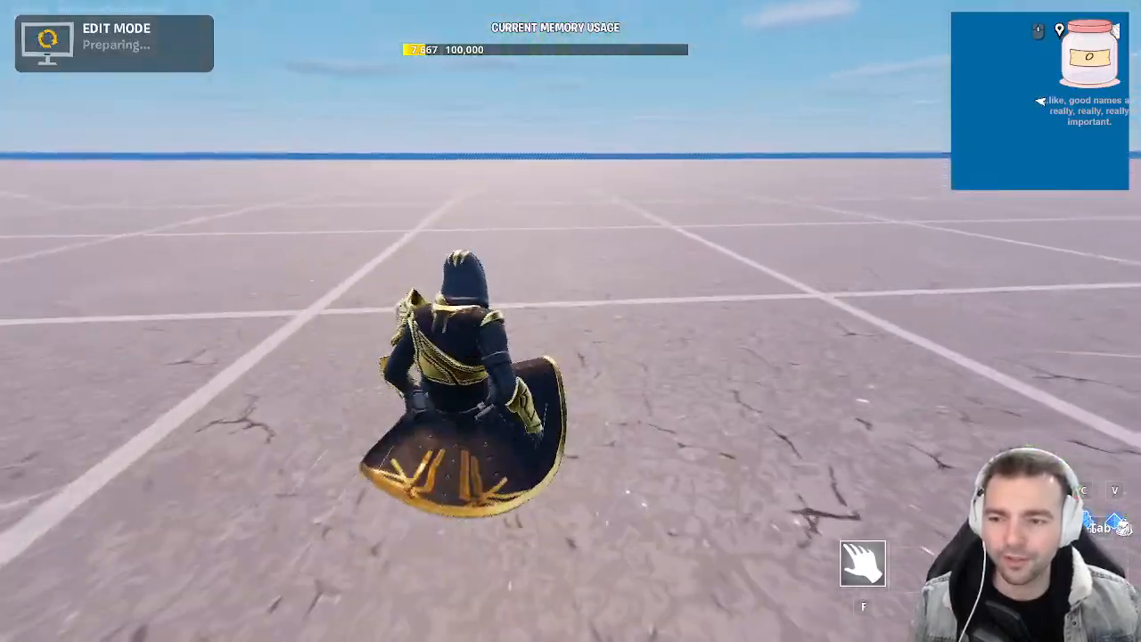
pyautogui.press('w')
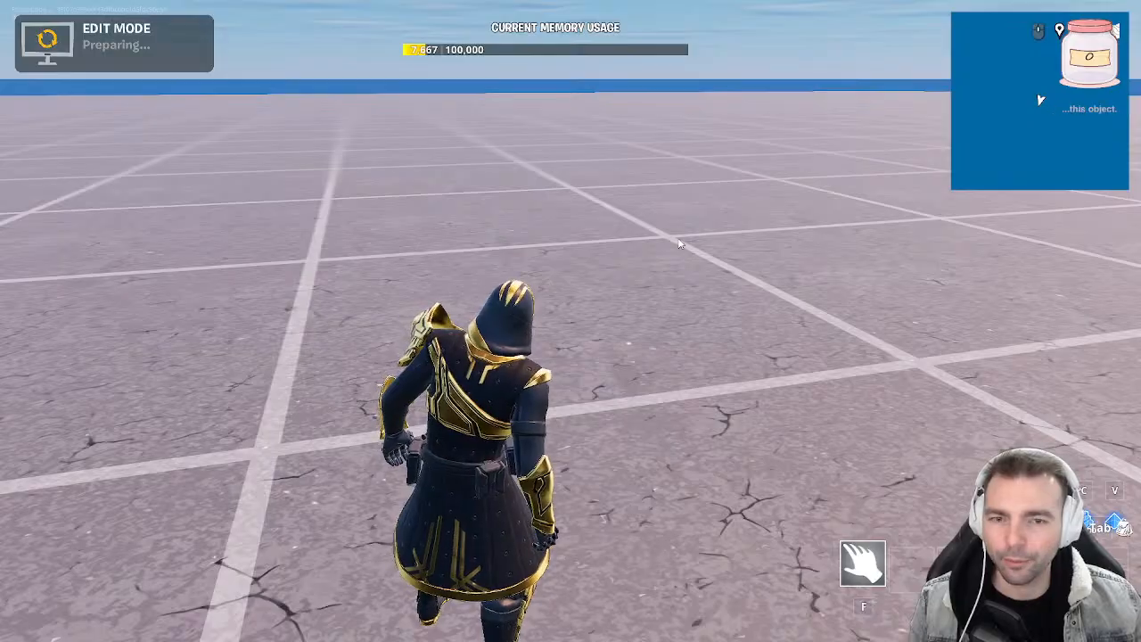
pyautogui.press('w')
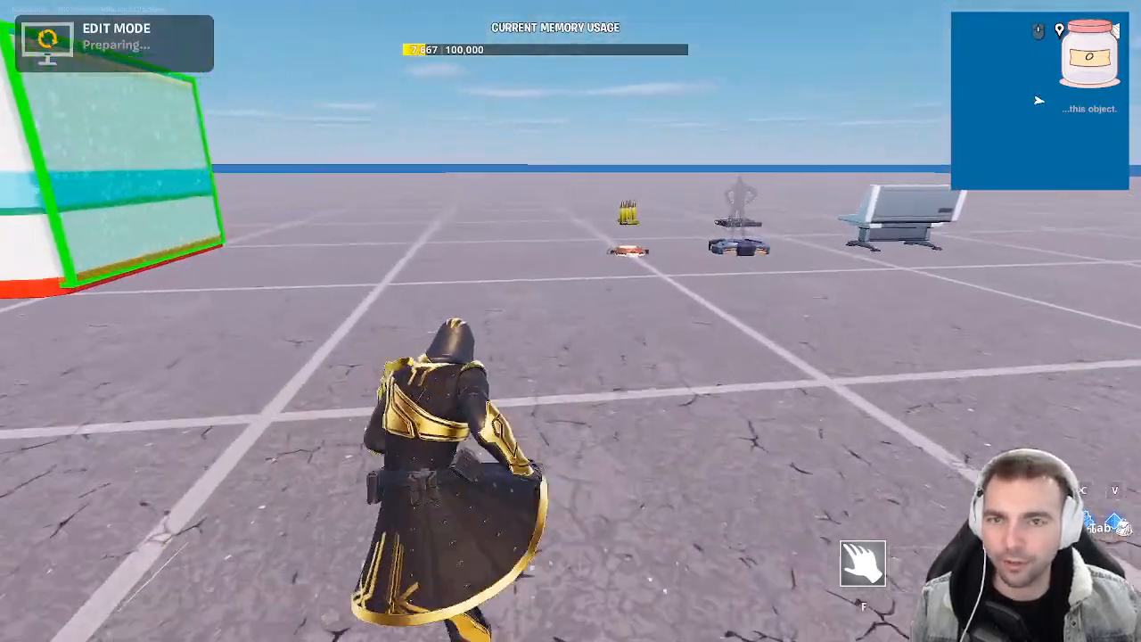
pyautogui.hotkey('alt', 'Tab')
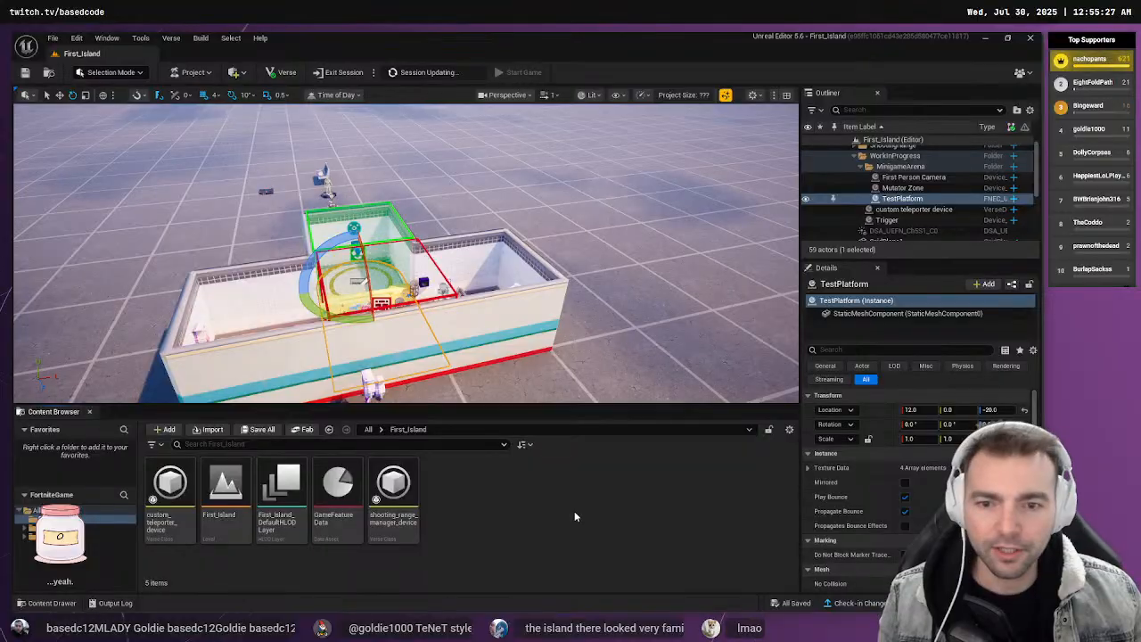
pyautogui.hotkey('alt', 'Tab')
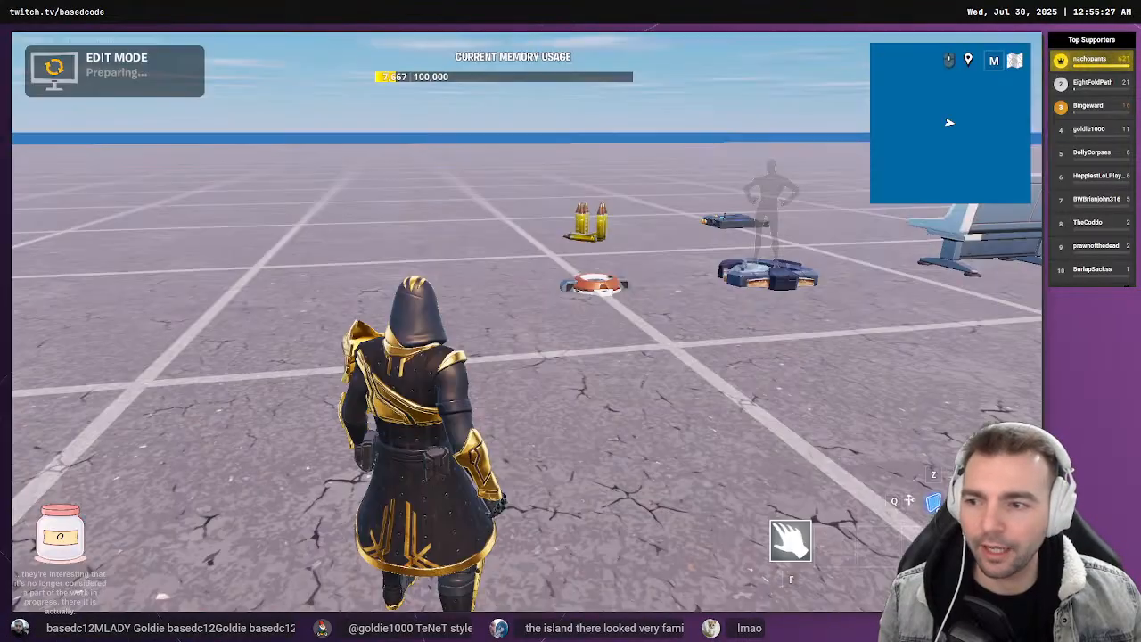
pyautogui.press('w')
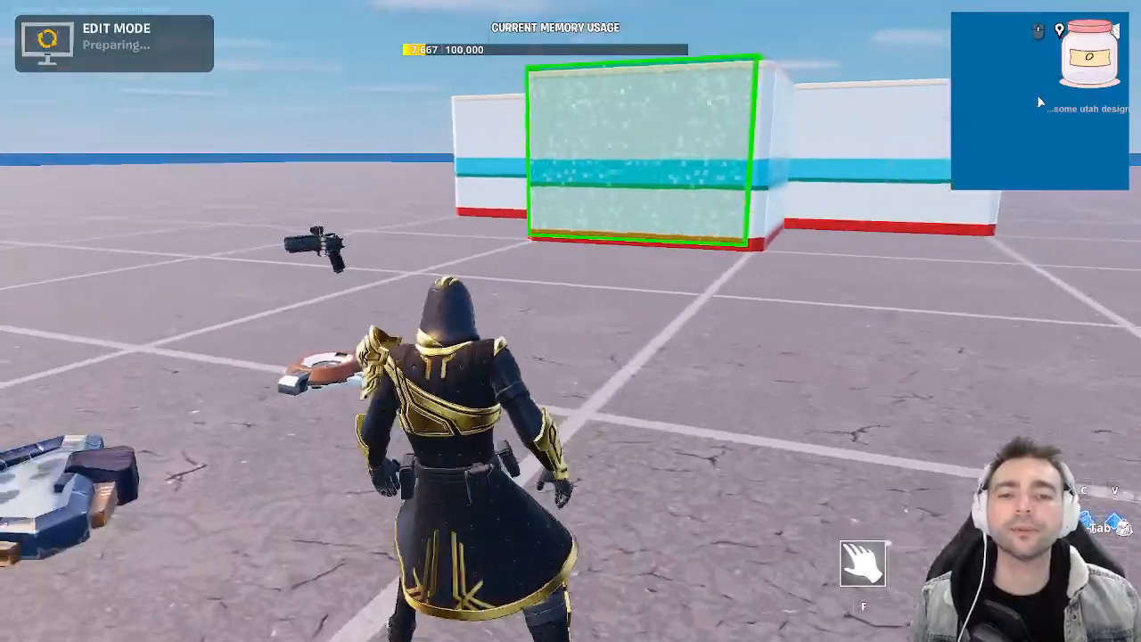
pyautogui.press('w')
pyautogui.press('w')
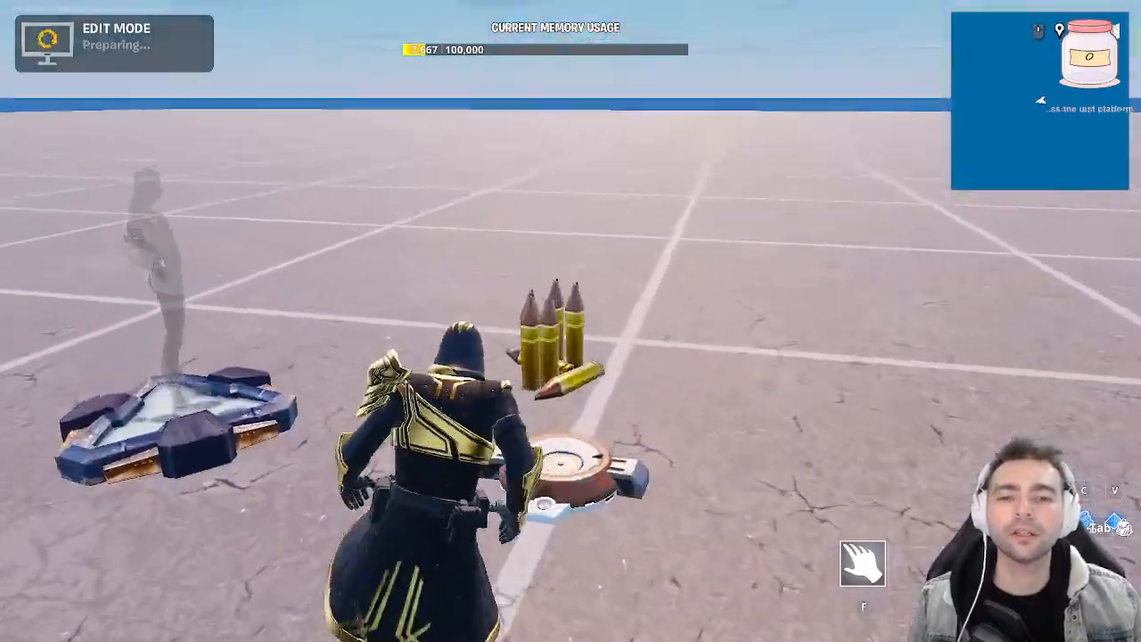
pyautogui.press('w')
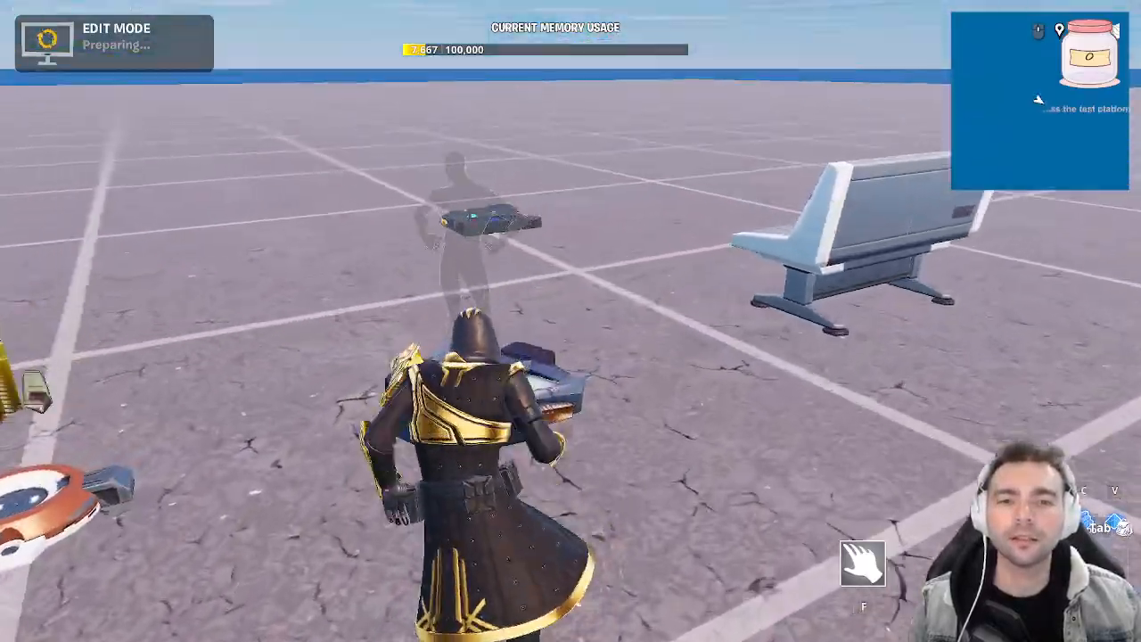
pyautogui.press('w')
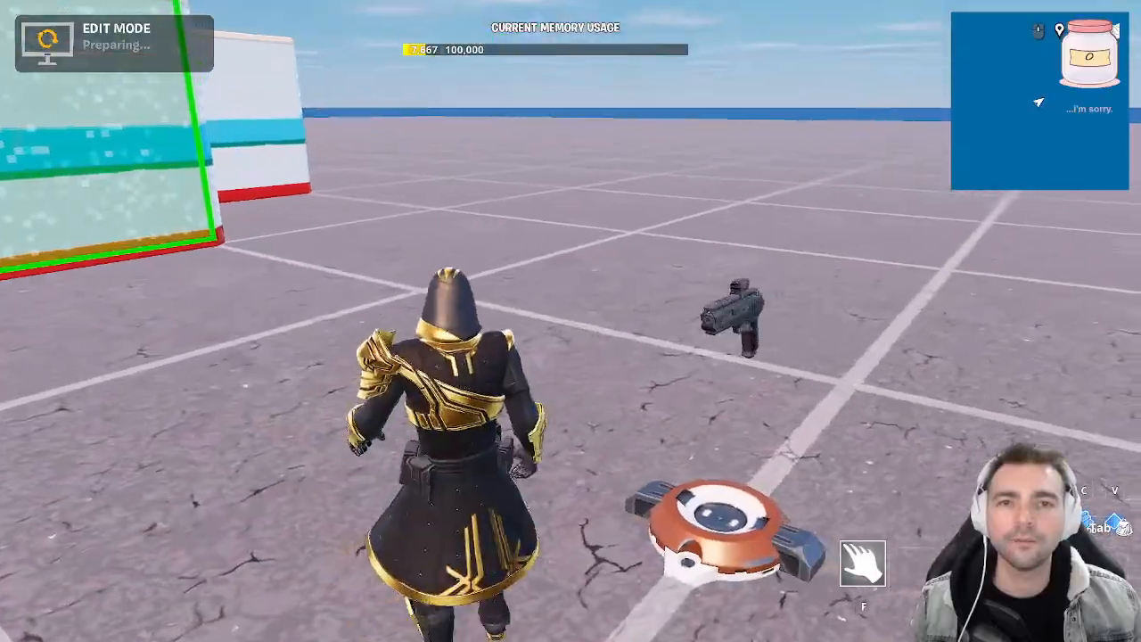
pyautogui.press('w')
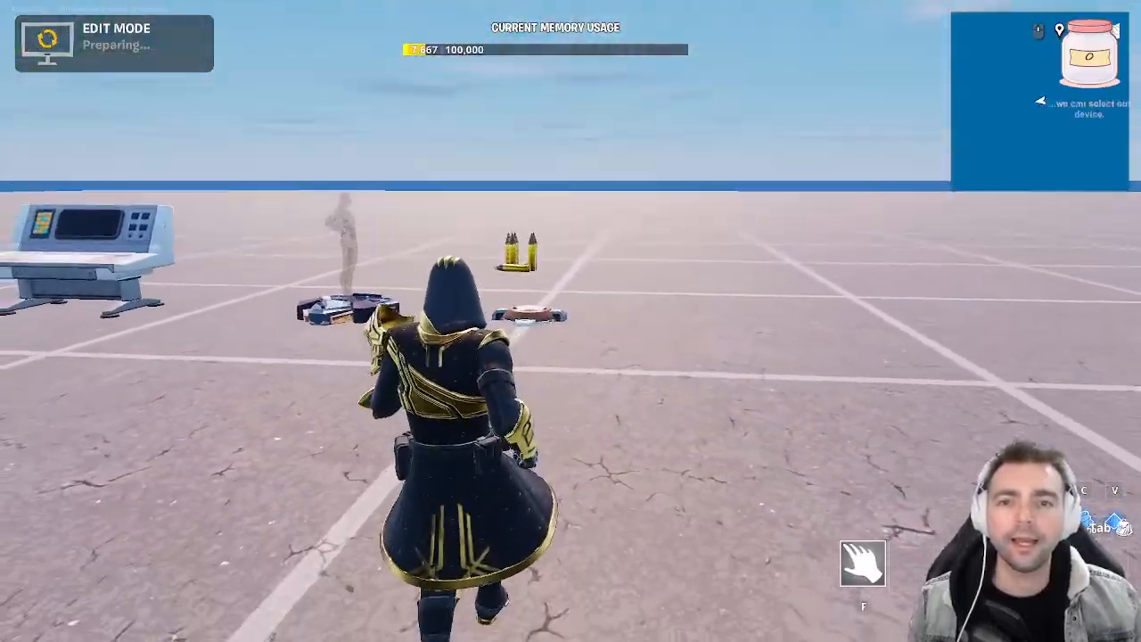
pyautogui.press('w')
pyautogui.press('Tab')
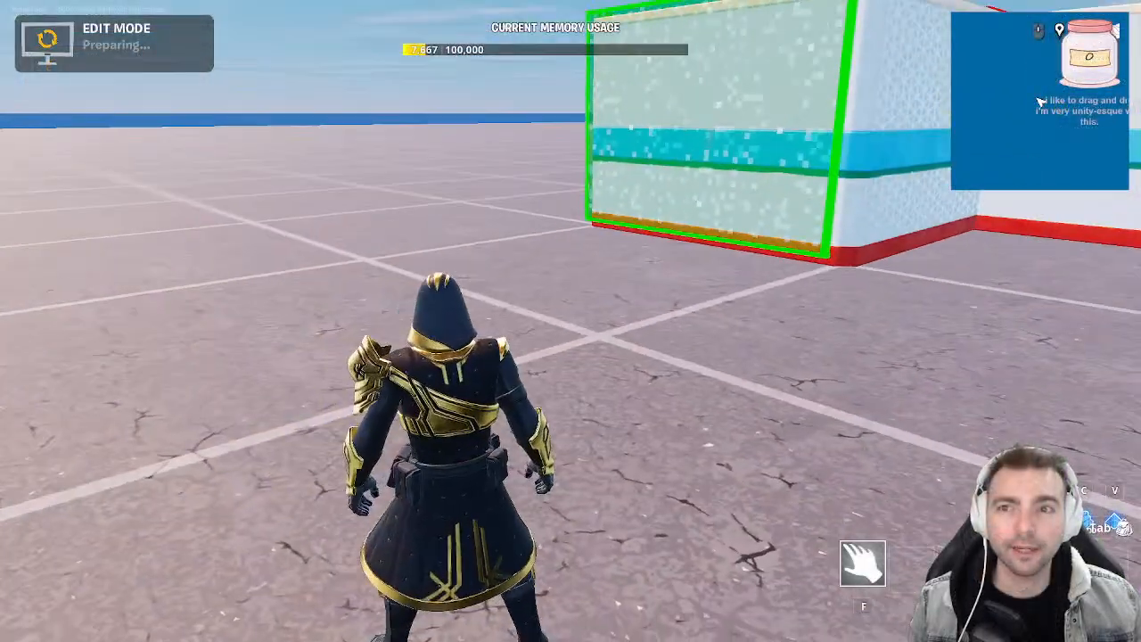
# Start the game and enter the minigame building to examine the test platform's placement and orientation
pyautogui.press('Escape')
pyautogui.click(1016, 363)
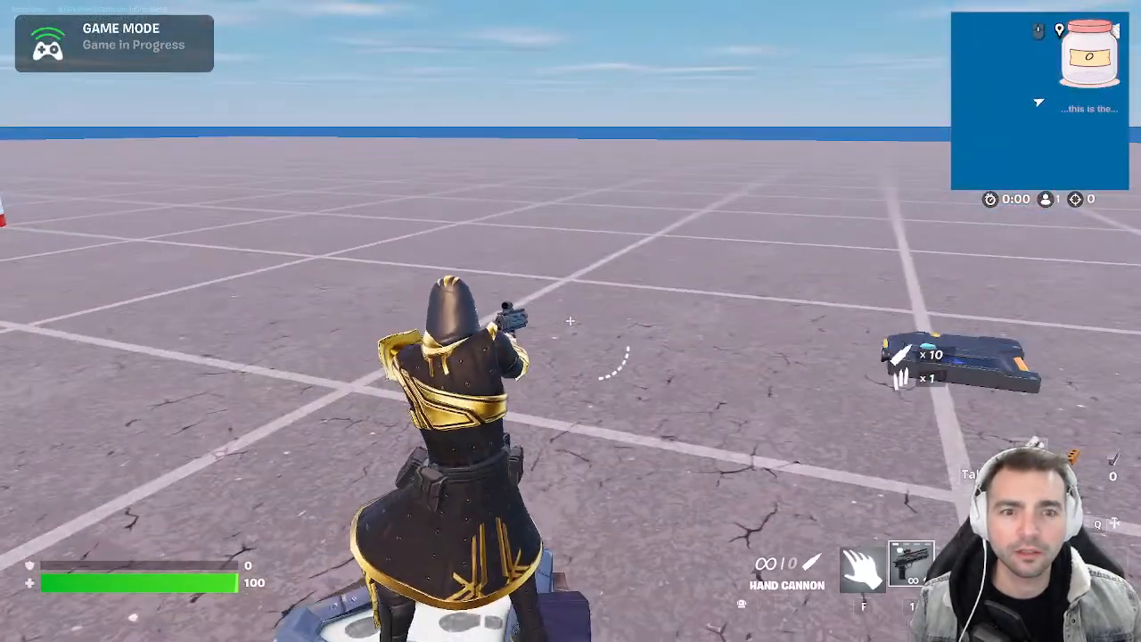
pyautogui.press('w')
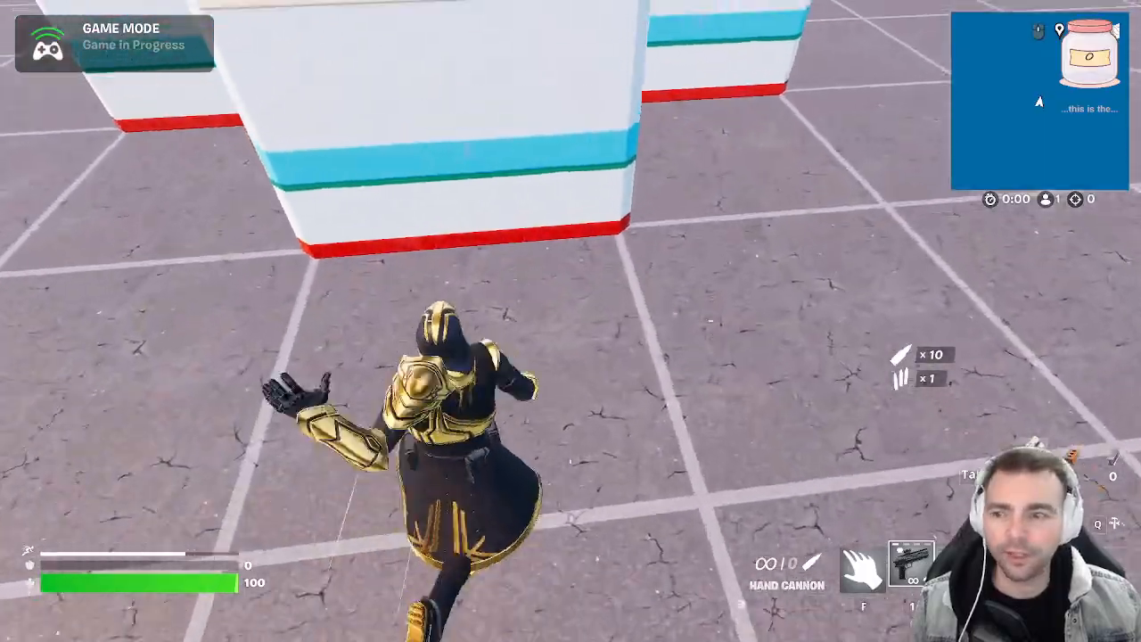
pyautogui.press('space')
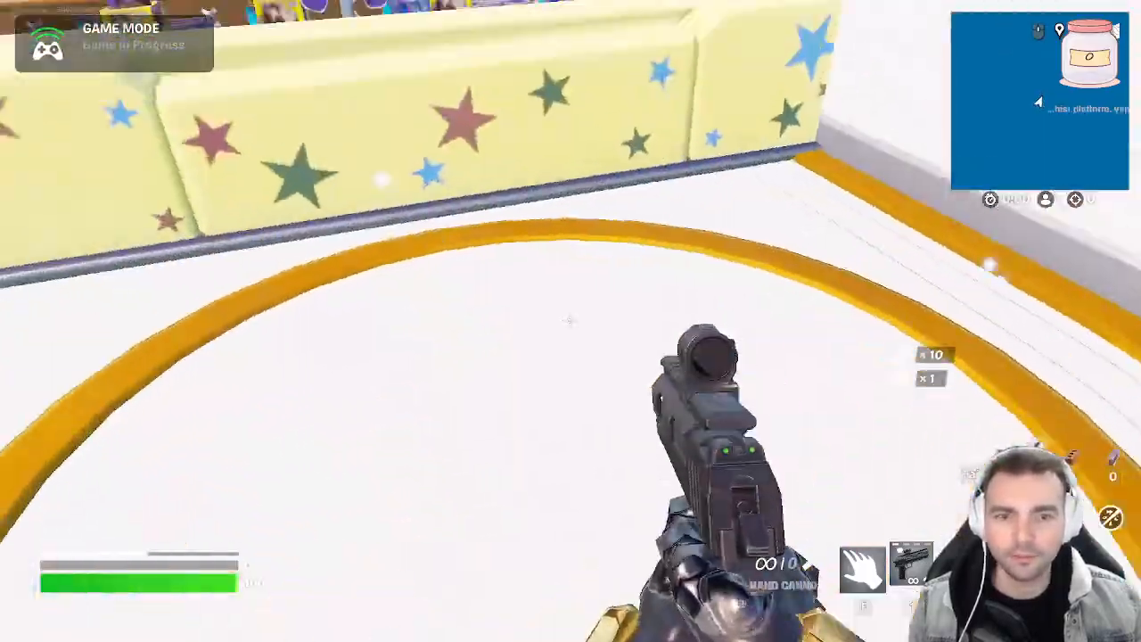
pyautogui.press('w')
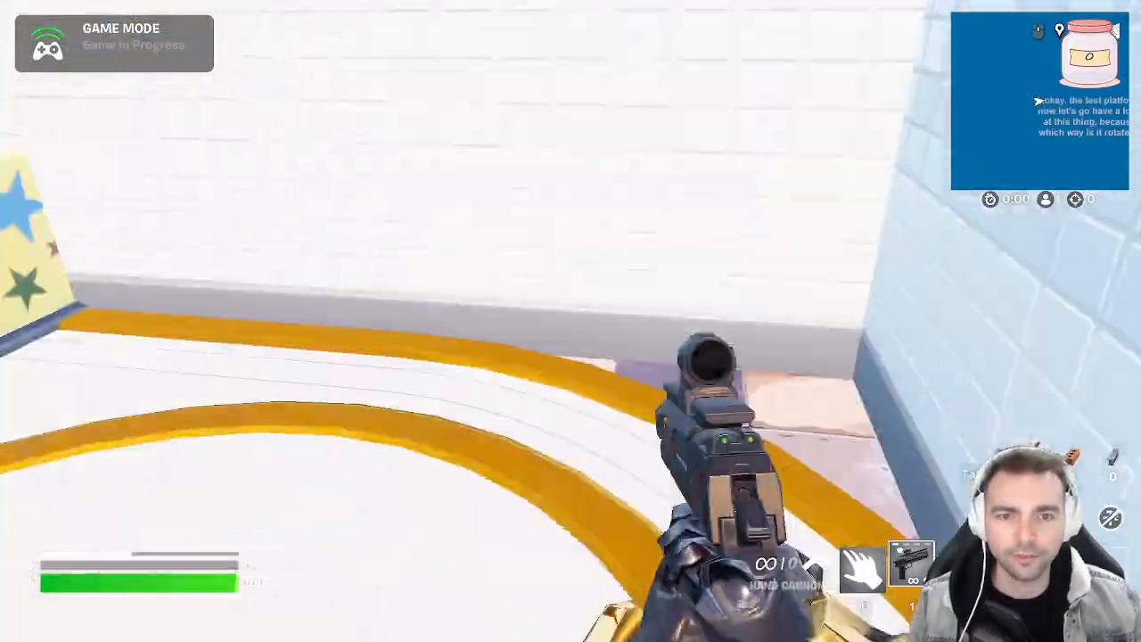
# Look around the minigame room in the running game, then inspect TestPlatform's orientation in the editor viewport
pyautogui.press('w')
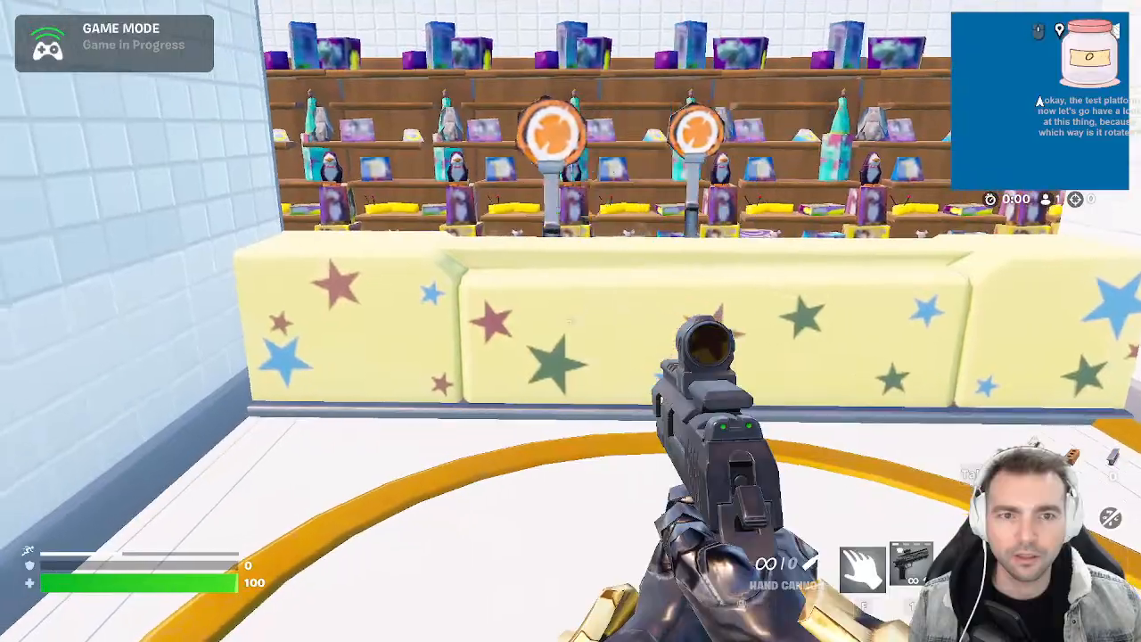
pyautogui.hotkey('alt', 'Tab')
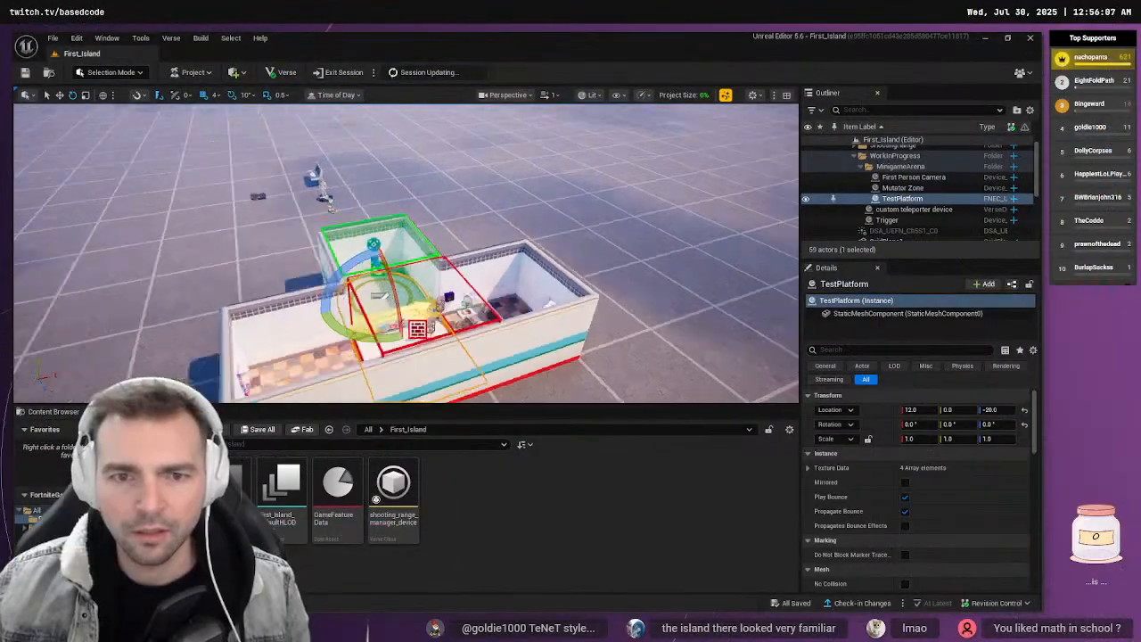
pyautogui.moveTo(406, 254); pyautogui.dragTo(571, 267, button='right')
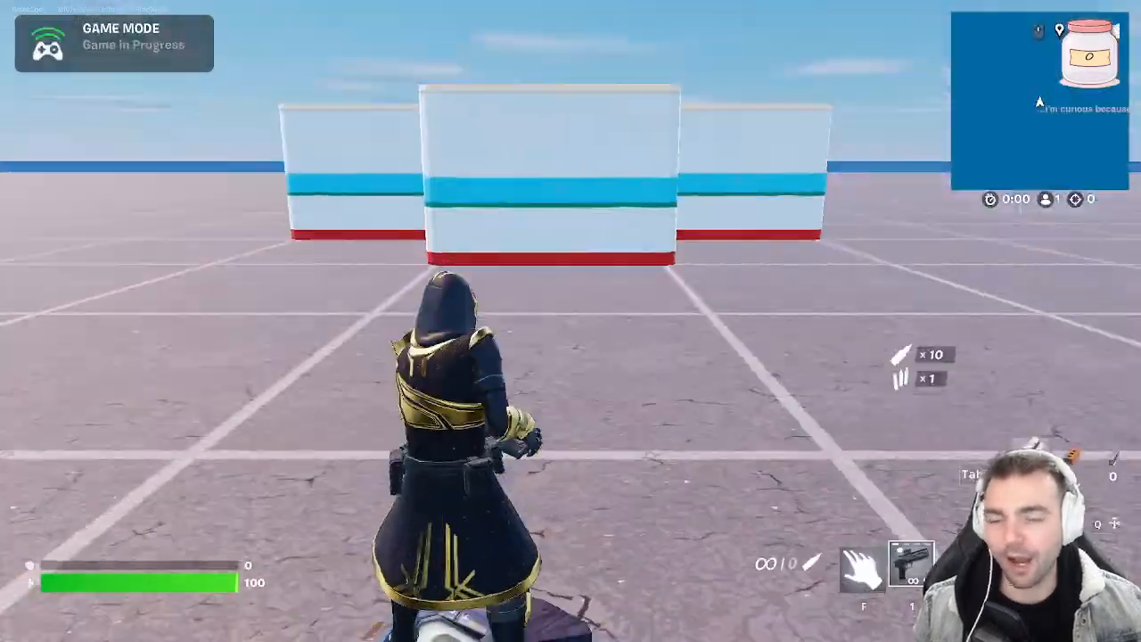
# Walk past the devices outside, enter the minigame building and shoot several targets in the shooting range
pyautogui.press('s')
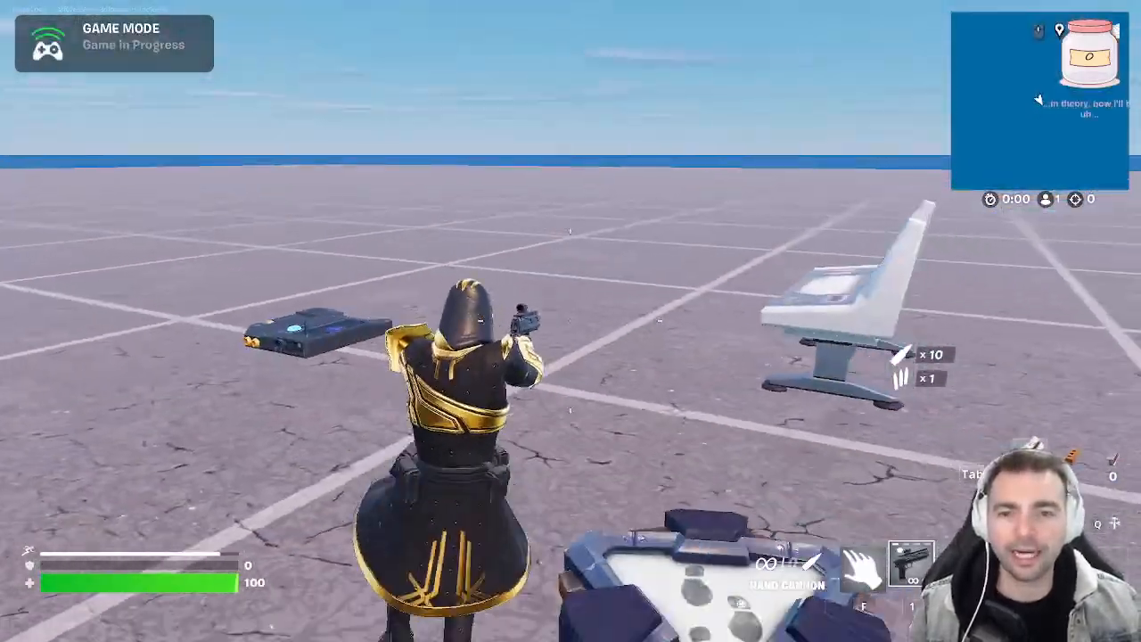
pyautogui.press('w')
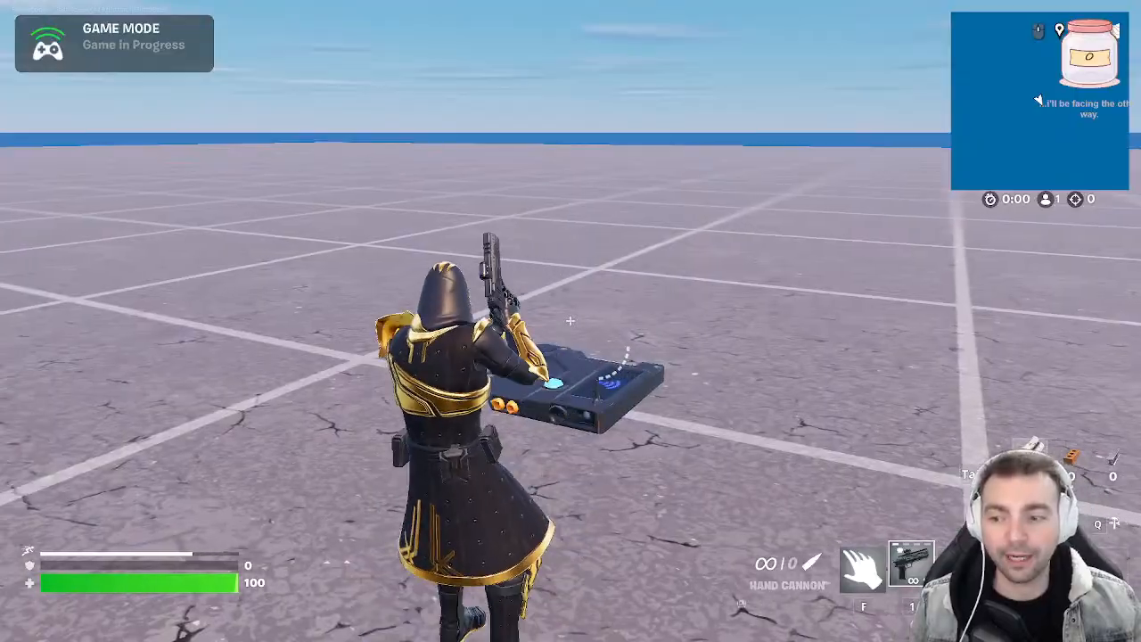
pyautogui.press('d')
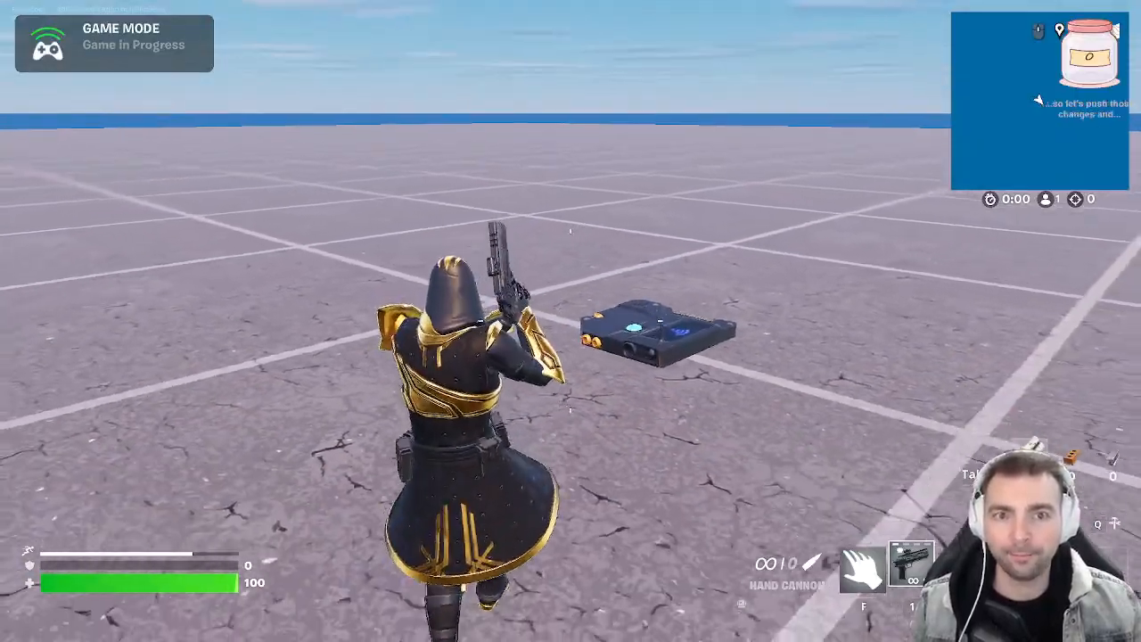
pyautogui.press('w')
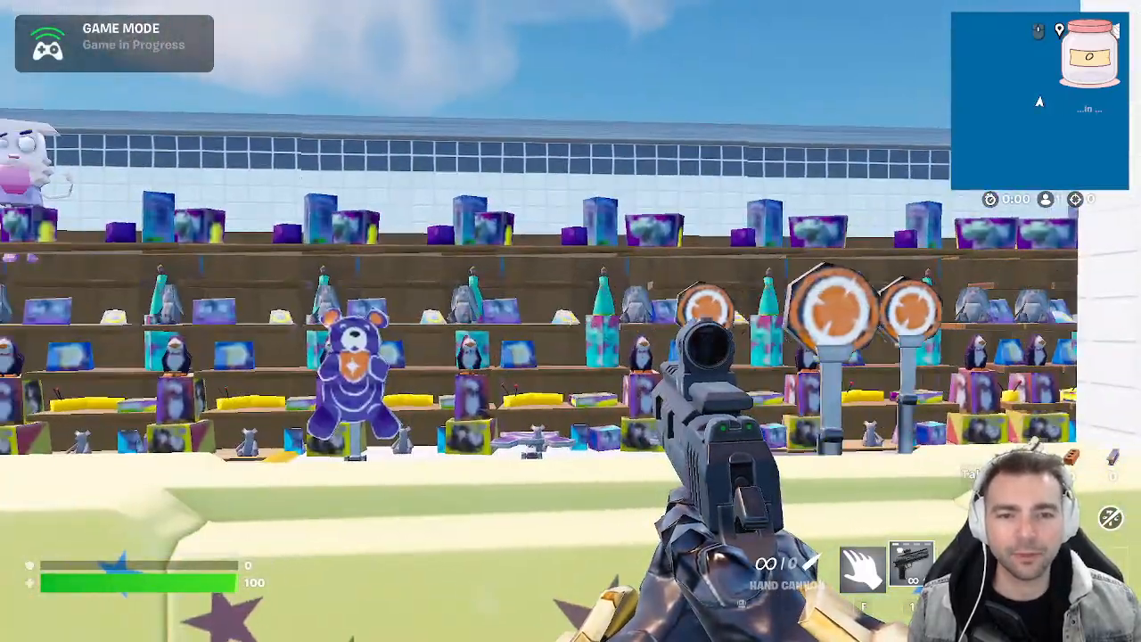
pyautogui.click(571, 321)
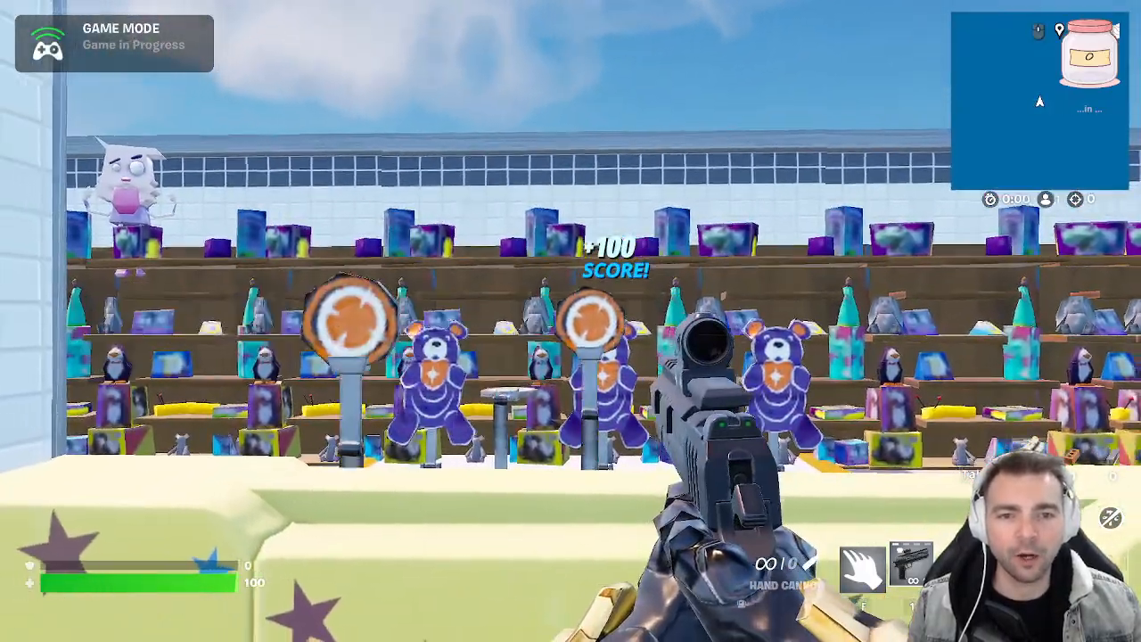
pyautogui.click(570, 321)
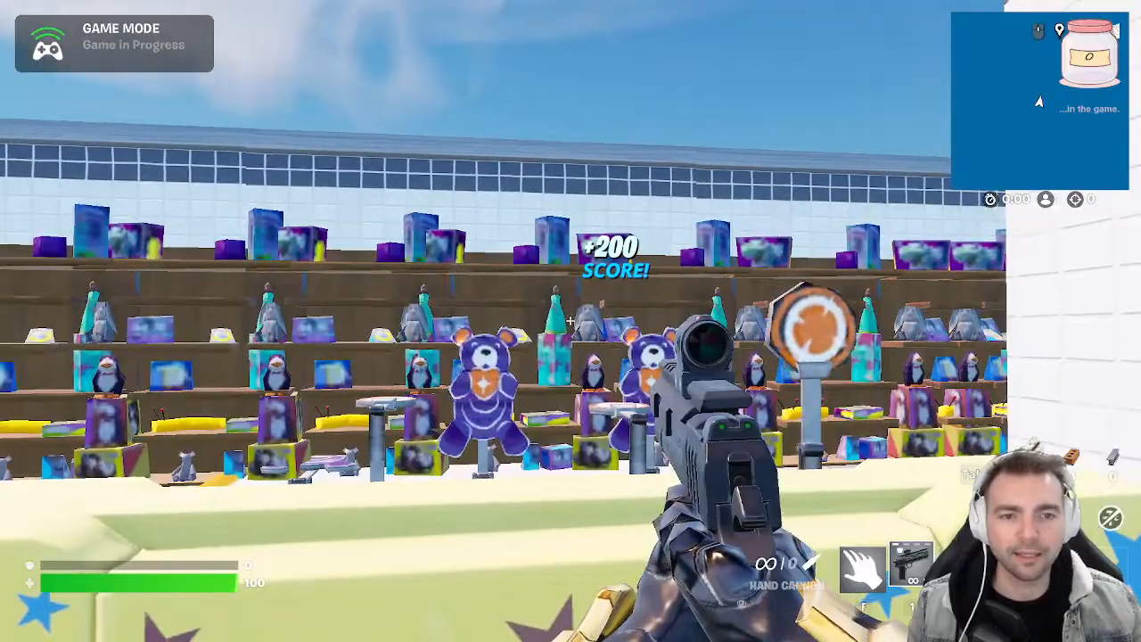
pyautogui.click(570, 321)
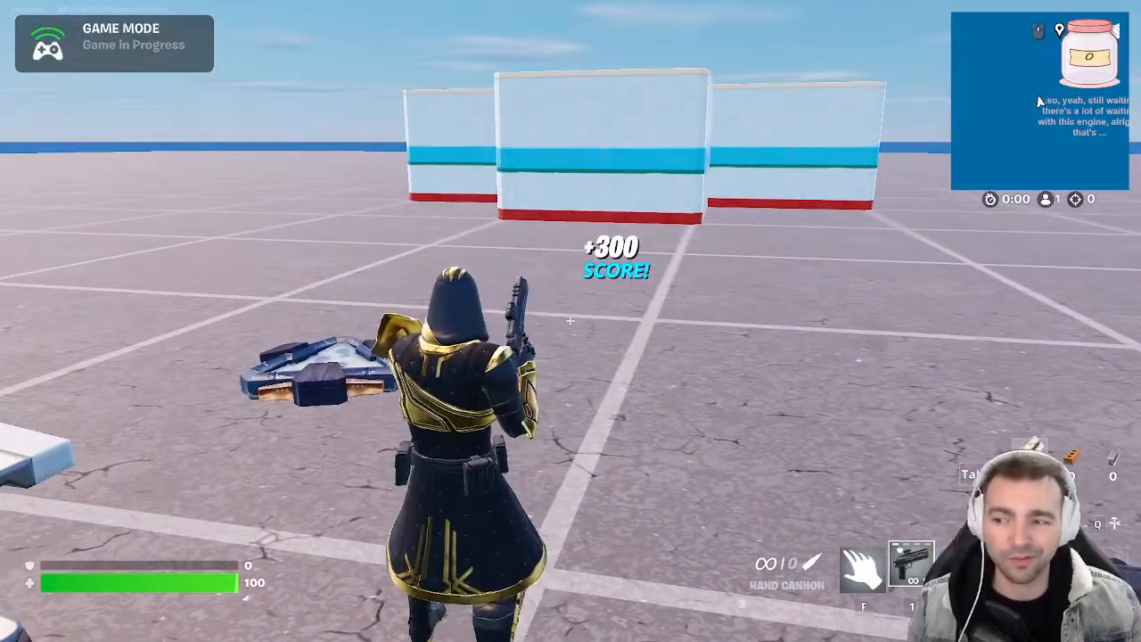
# Run back to the minigame building, enter the shooting range again and shoot more targets
pyautogui.press('w')
pyautogui.press('shift')
pyautogui.press('space')
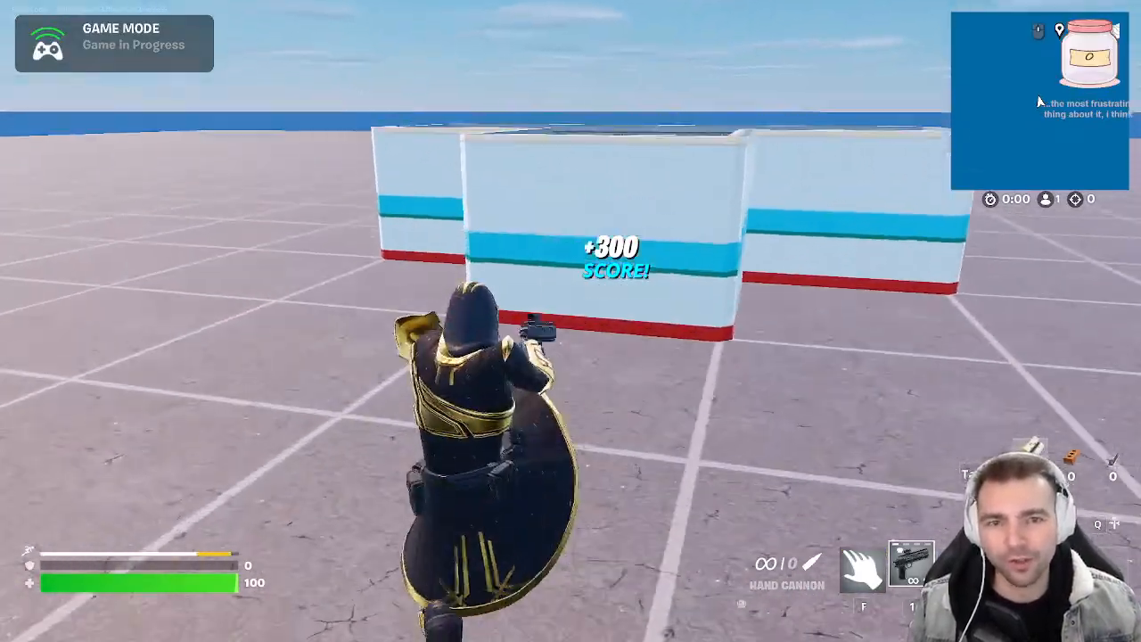
pyautogui.press('space')
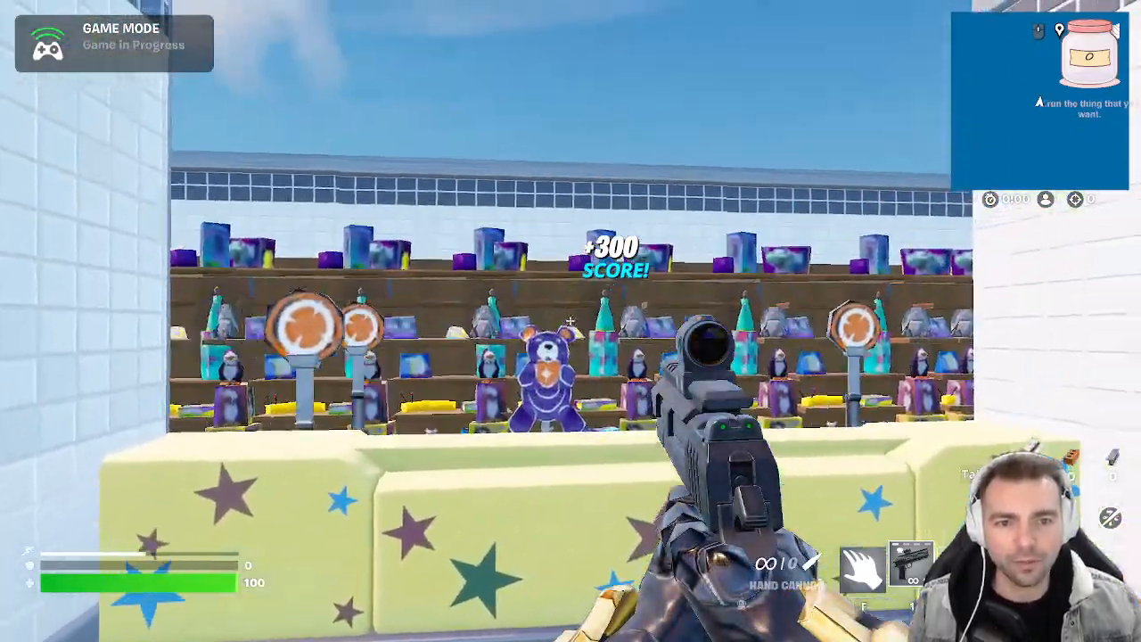
pyautogui.click(570, 321)
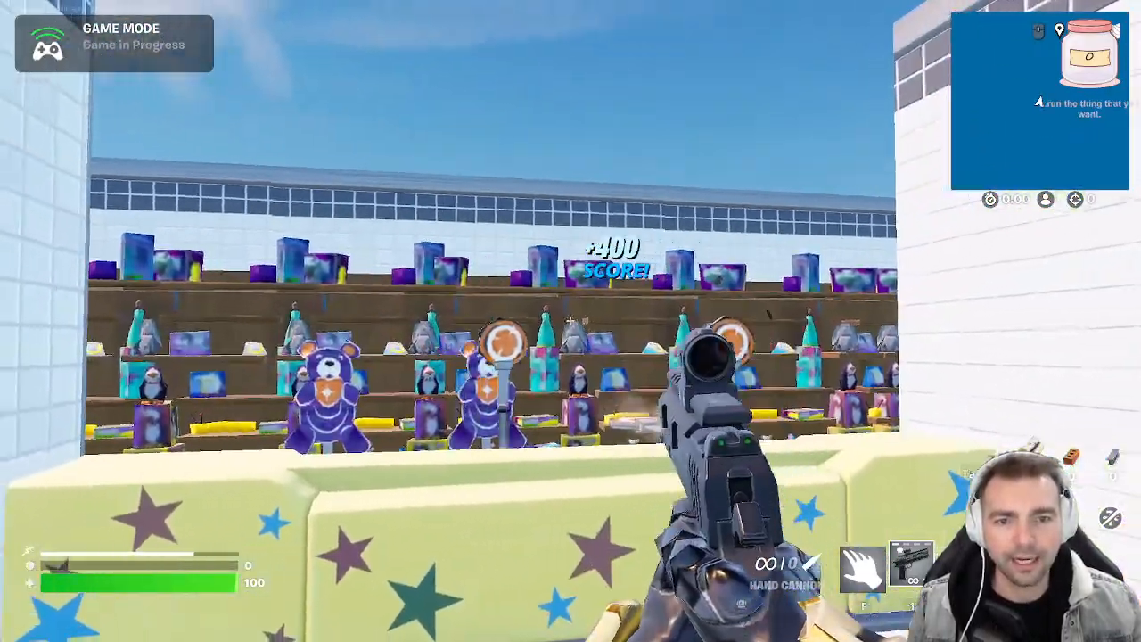
pyautogui.click(570, 321)
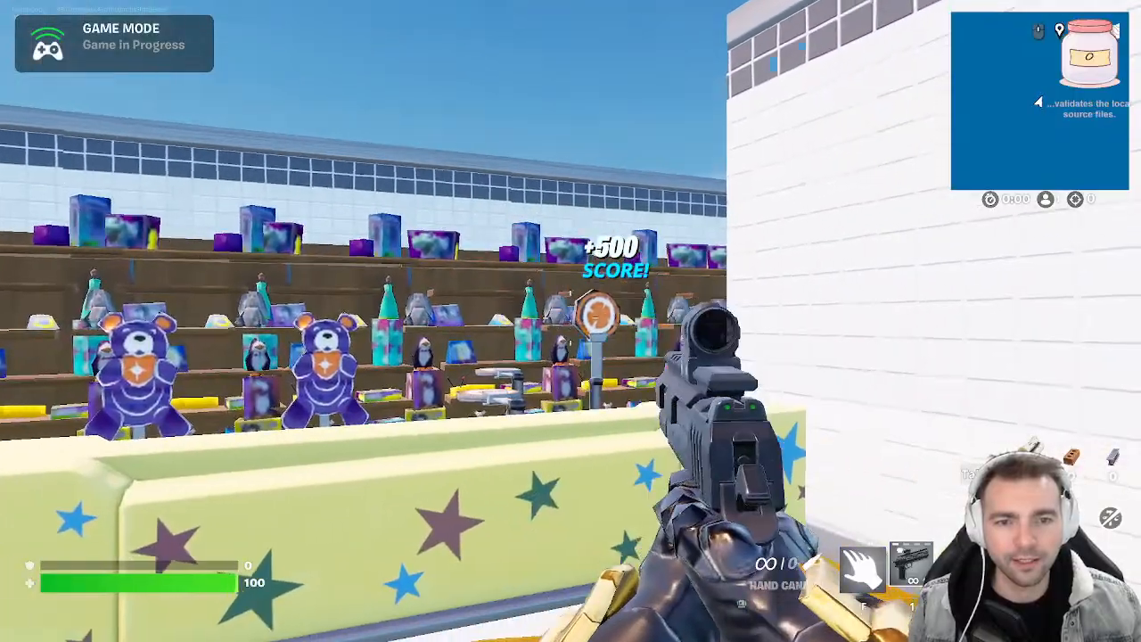
pyautogui.click(570, 321)
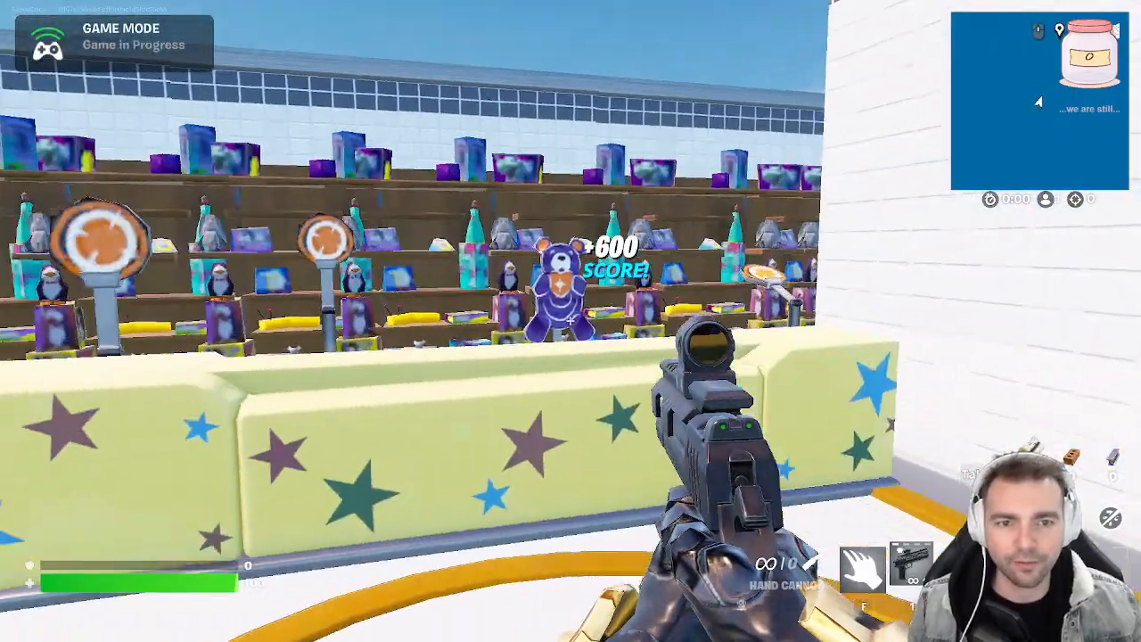
# End the running game to return to edit mode and start it again
pyautogui.press('Escape')
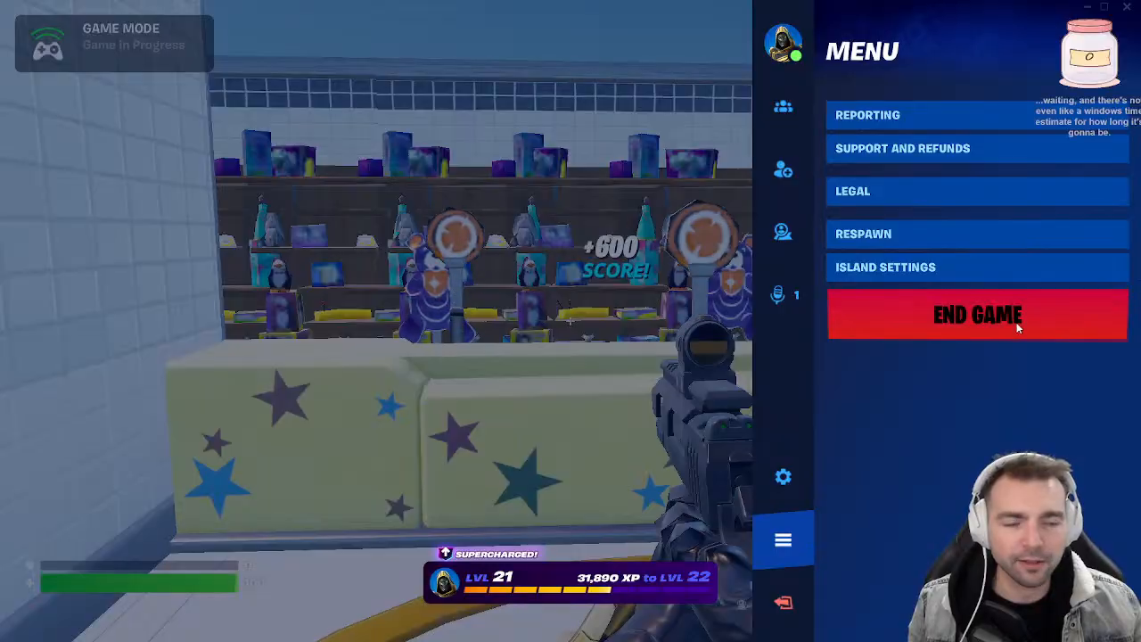
pyautogui.press('Escape')
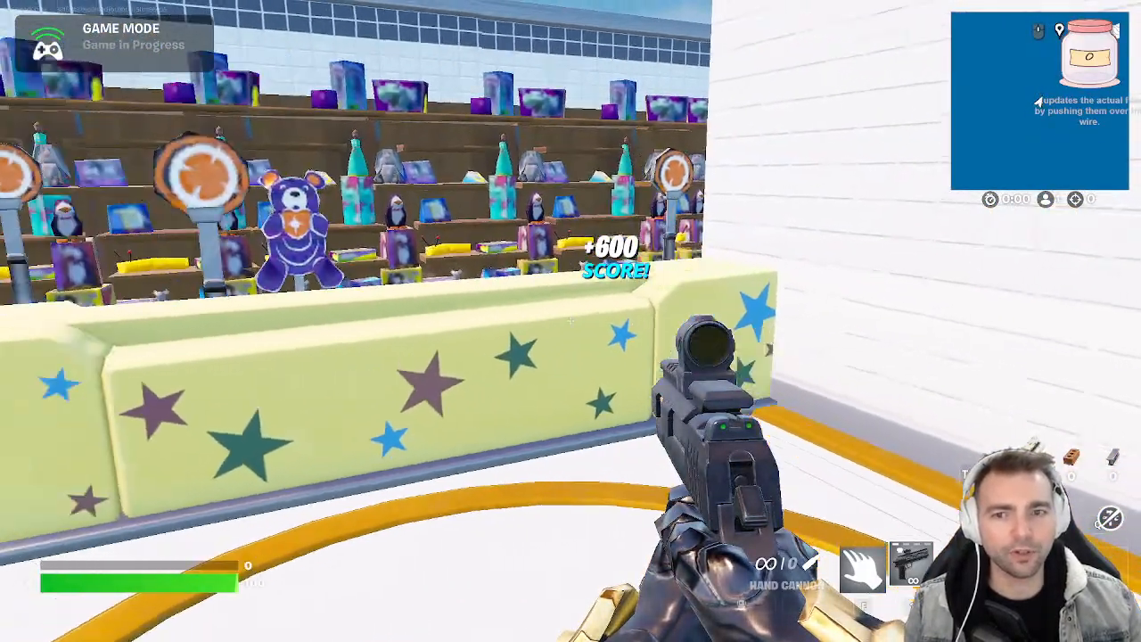
pyautogui.press('Escape')
pyautogui.click(897, 323)
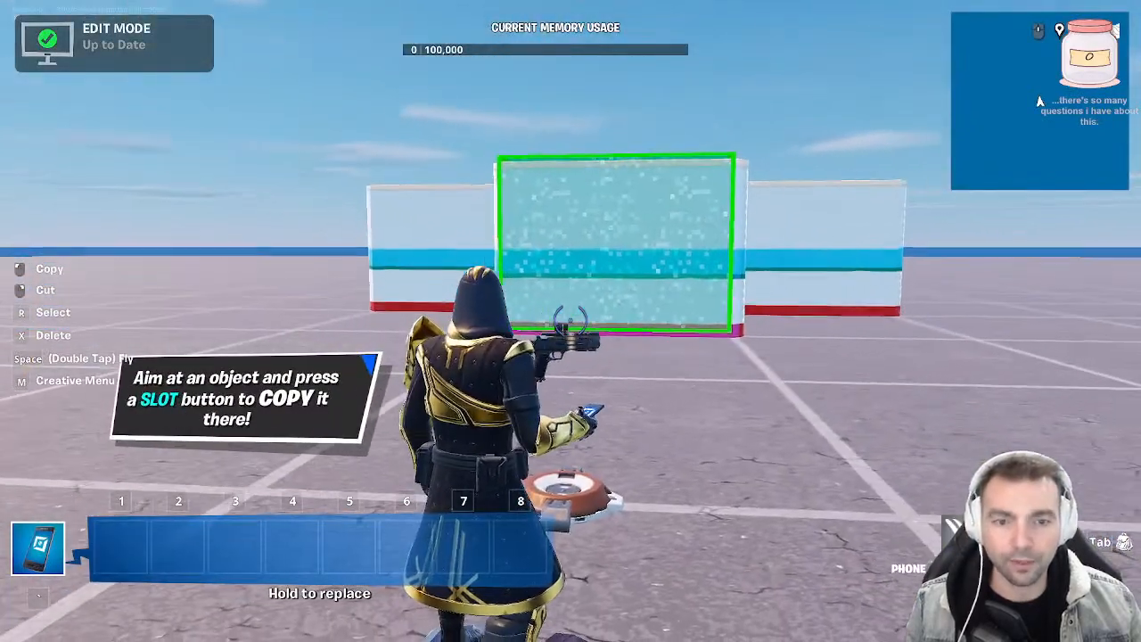
pyautogui.press('Escape')
pyautogui.click(988, 349)
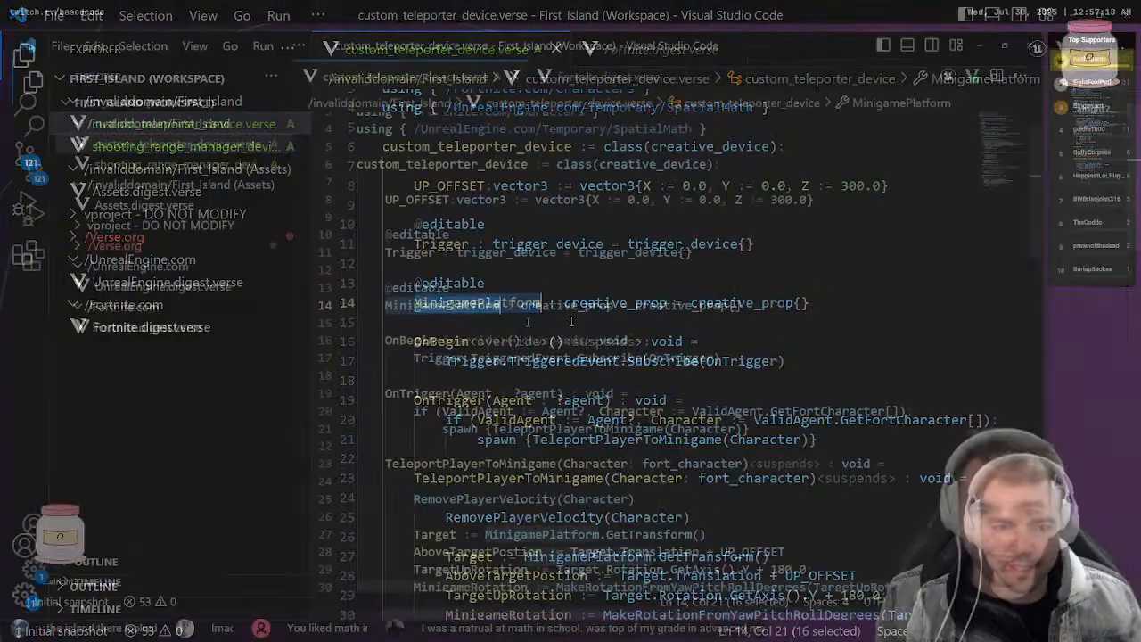
# Switch to Visual Studio Code and review OnTrigger and TeleportPlayerToMinigame in custom_teleporter_device.verse, from the spawn call to the target transform
pyautogui.scroll(-4, 469, 261)
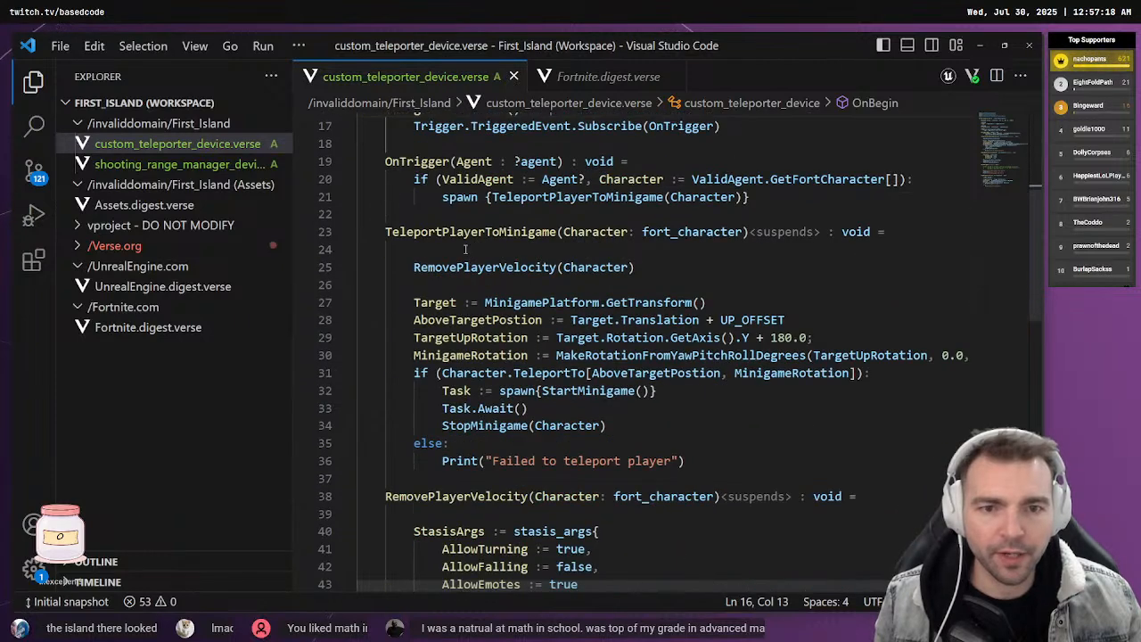
pyautogui.scroll(1, 517, 236)
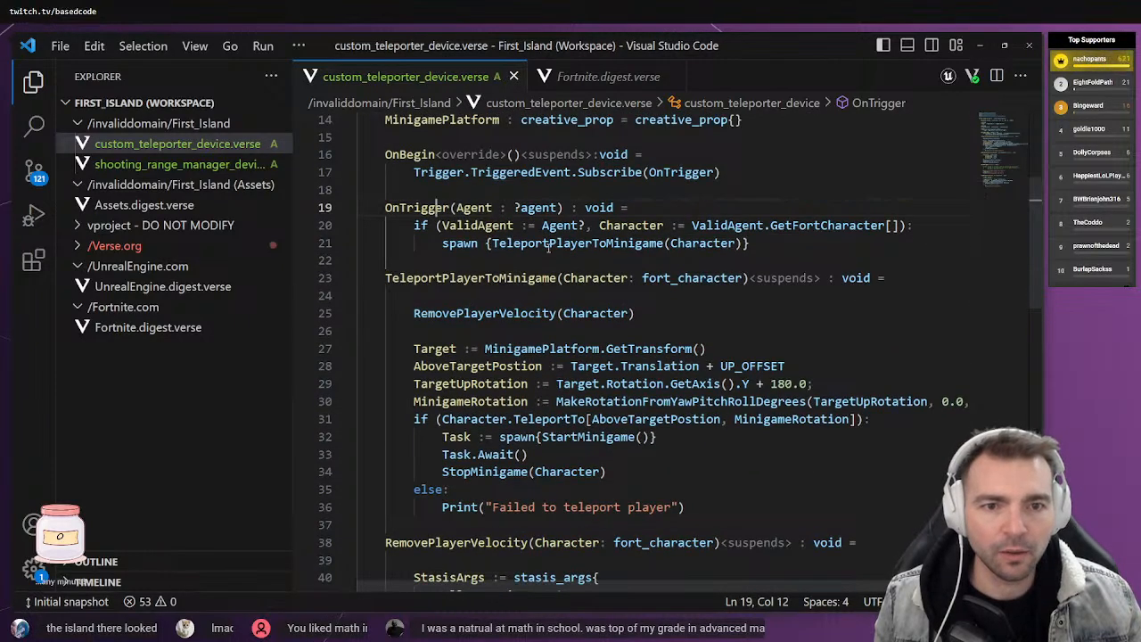
pyautogui.doubleClick(548, 244)
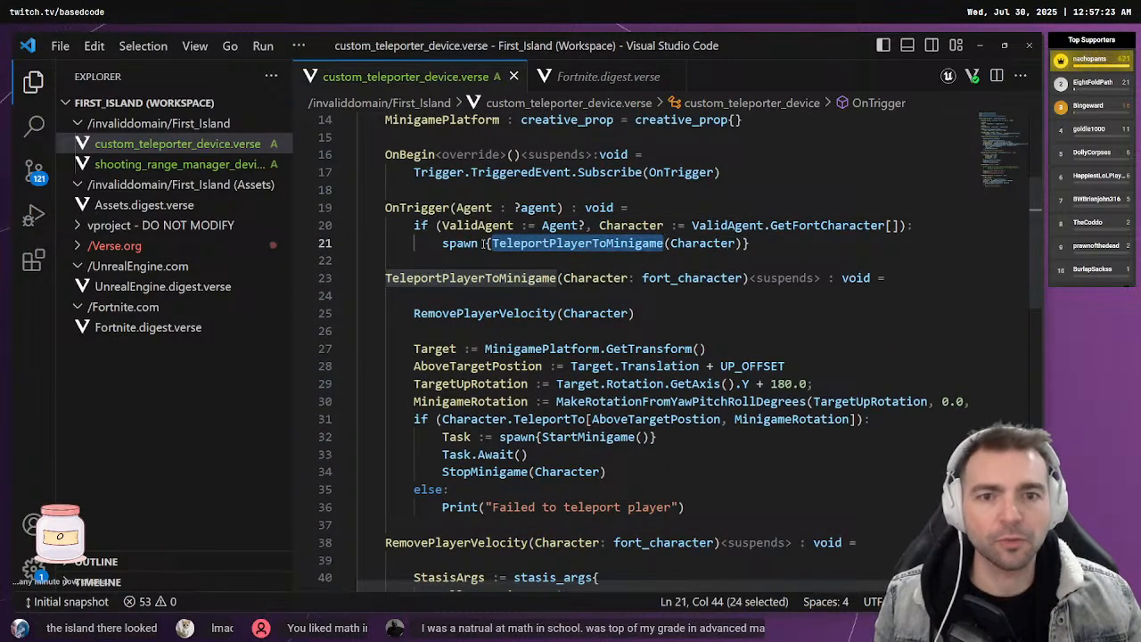
pyautogui.doubleClick(447, 243)
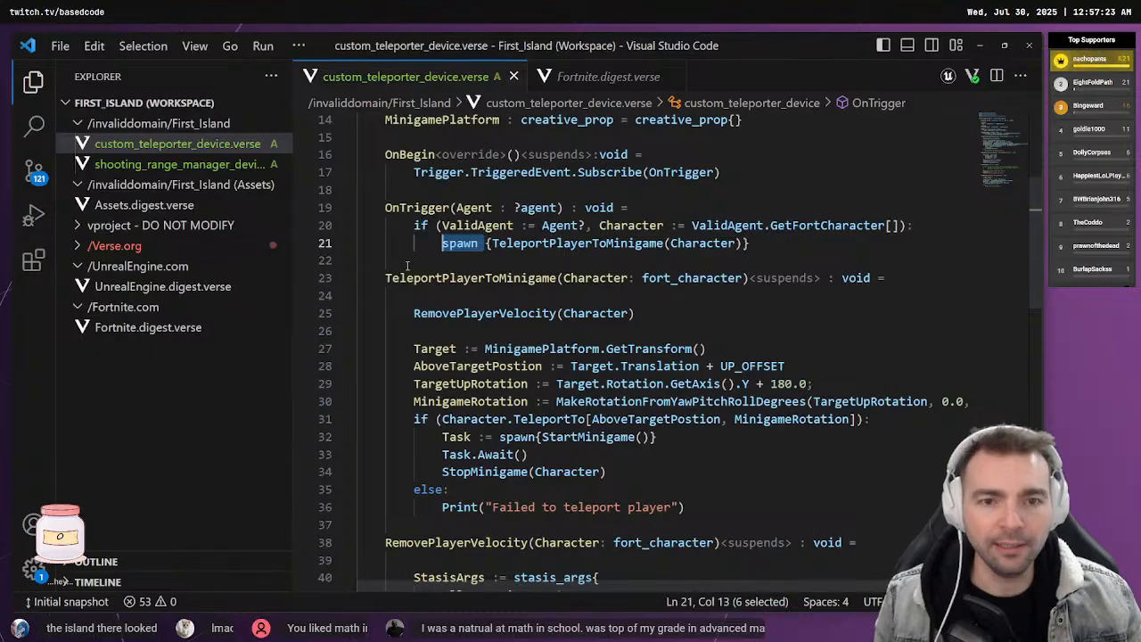
pyautogui.moveTo(385, 277); pyautogui.dragTo(981, 281)
pyautogui.click(828, 286)
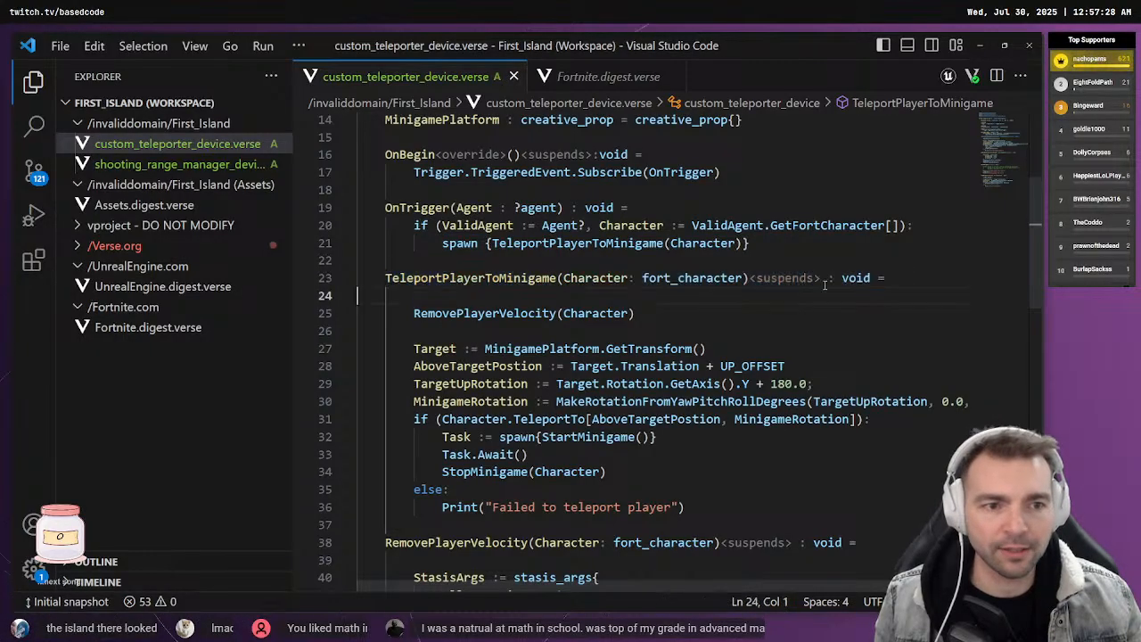
pyautogui.doubleClick(558, 248)
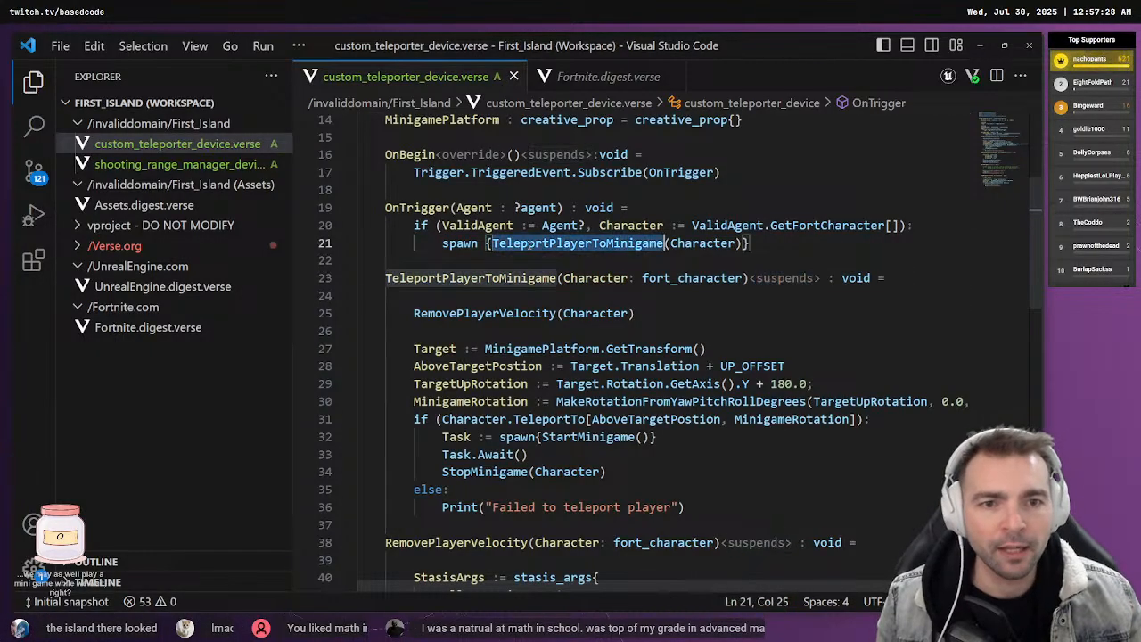
pyautogui.moveTo(414, 313); pyautogui.dragTo(722, 315)
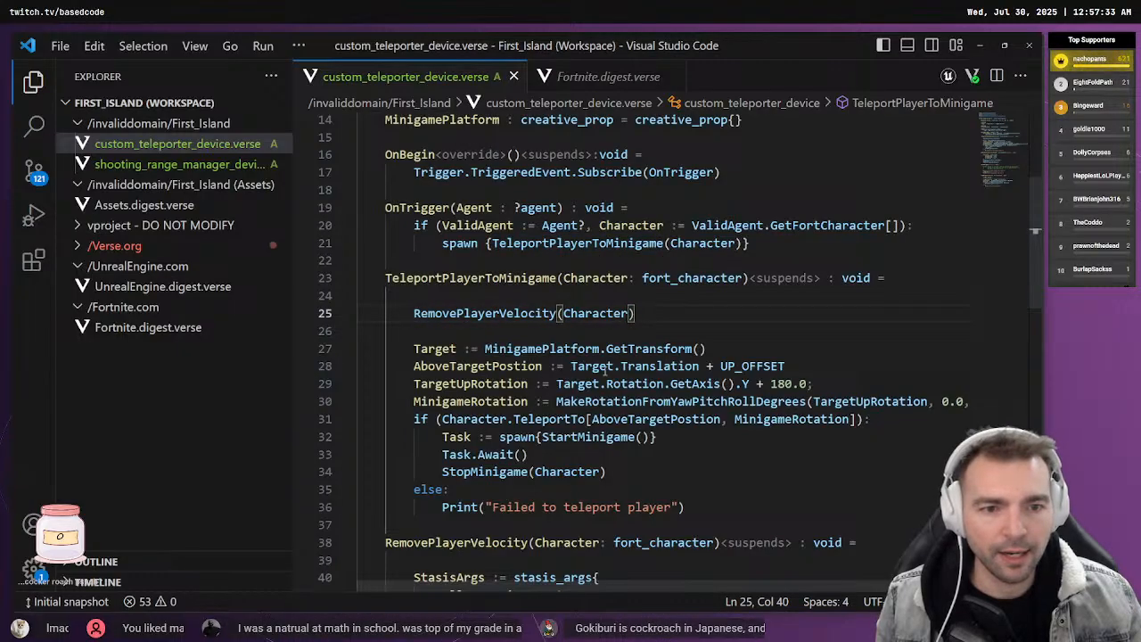
pyautogui.scroll(3, 618, 367)
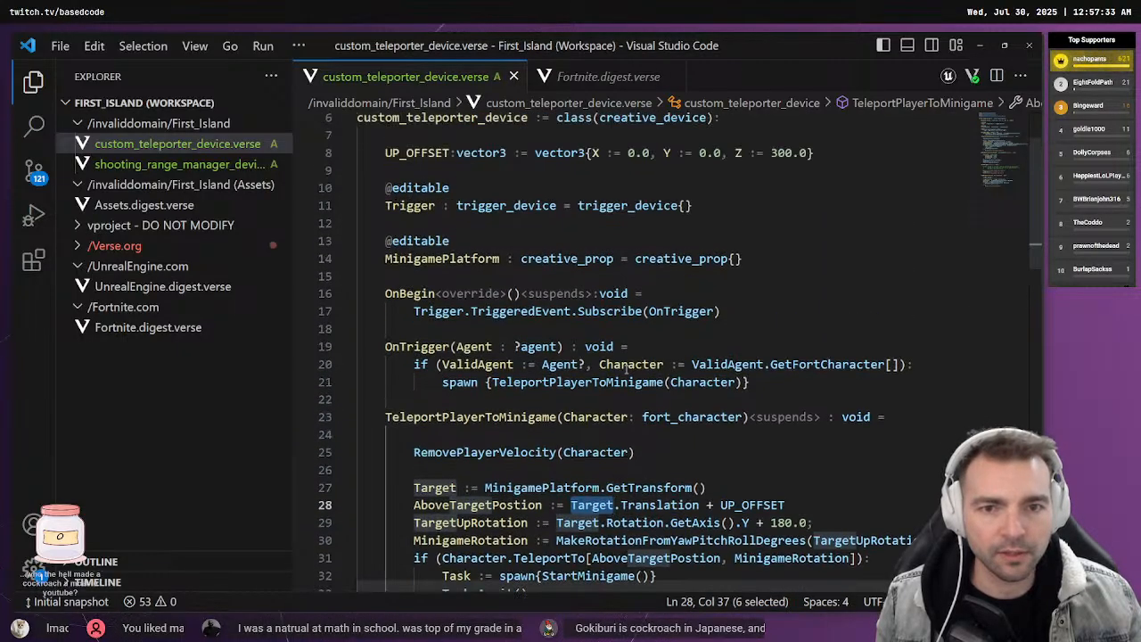
# Replace every occurrence of Target with PlatfromTransfom in custom_teleporter_device.verse, one match at a time
pyautogui.scroll(-2, 622, 372)
pyautogui.doubleClick(434, 395)
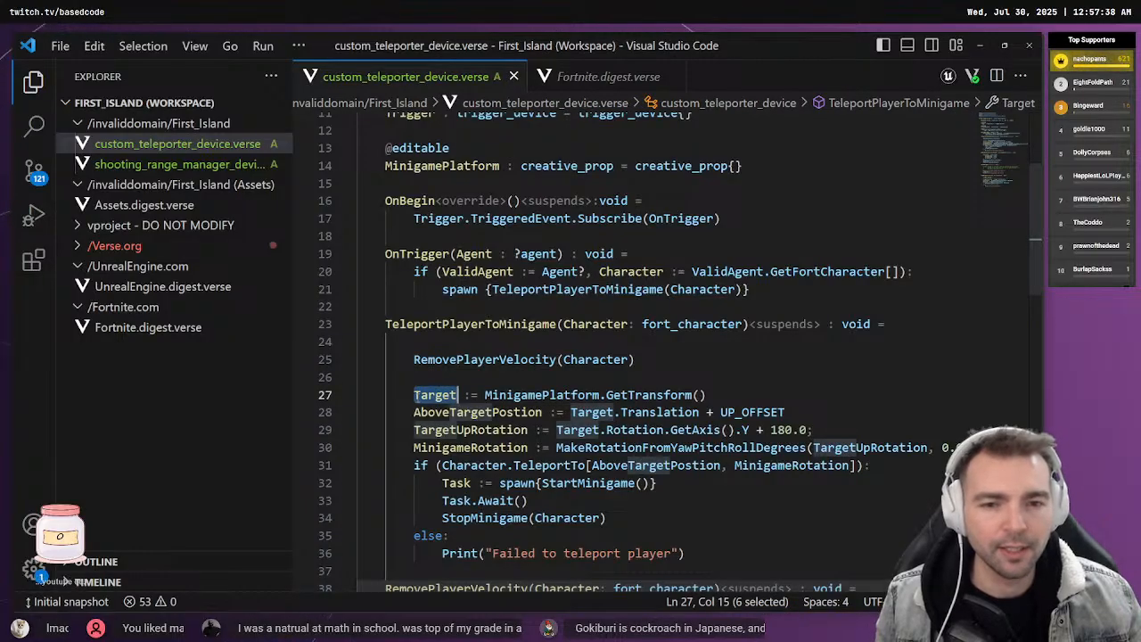
pyautogui.click(443, 395)
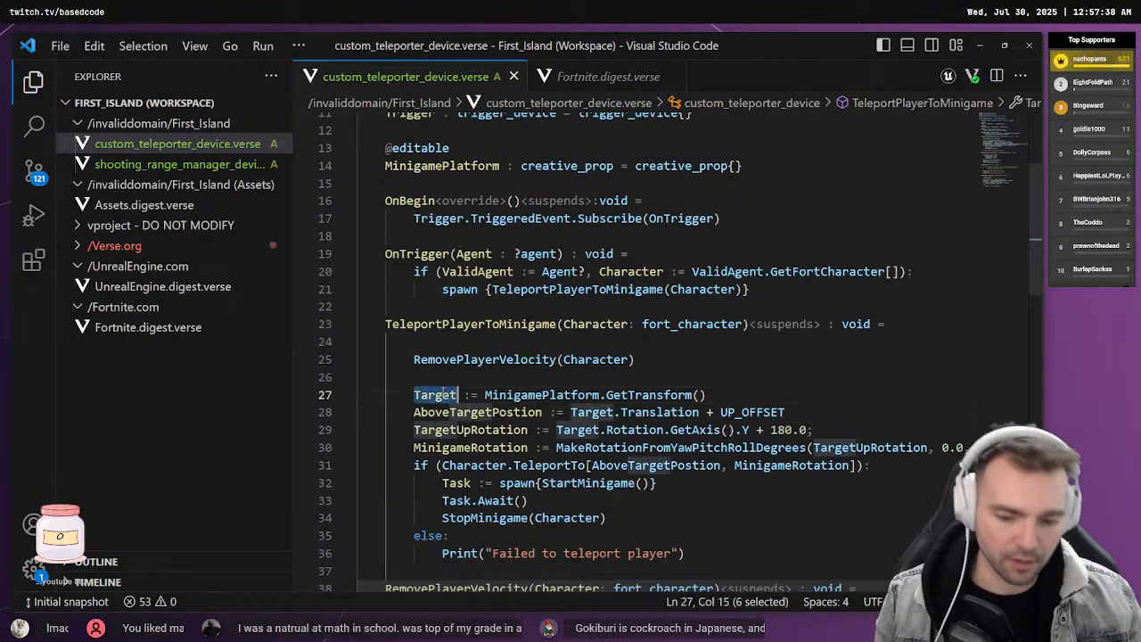
pyautogui.hotkey('ctrl', 'h')
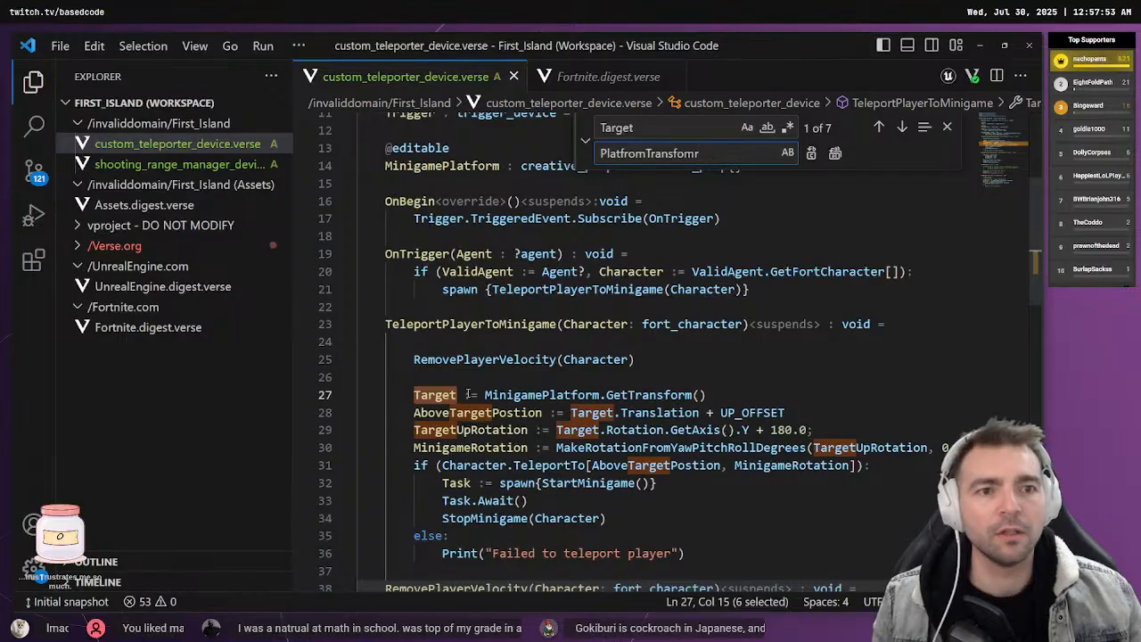
pyautogui.click(811, 153)
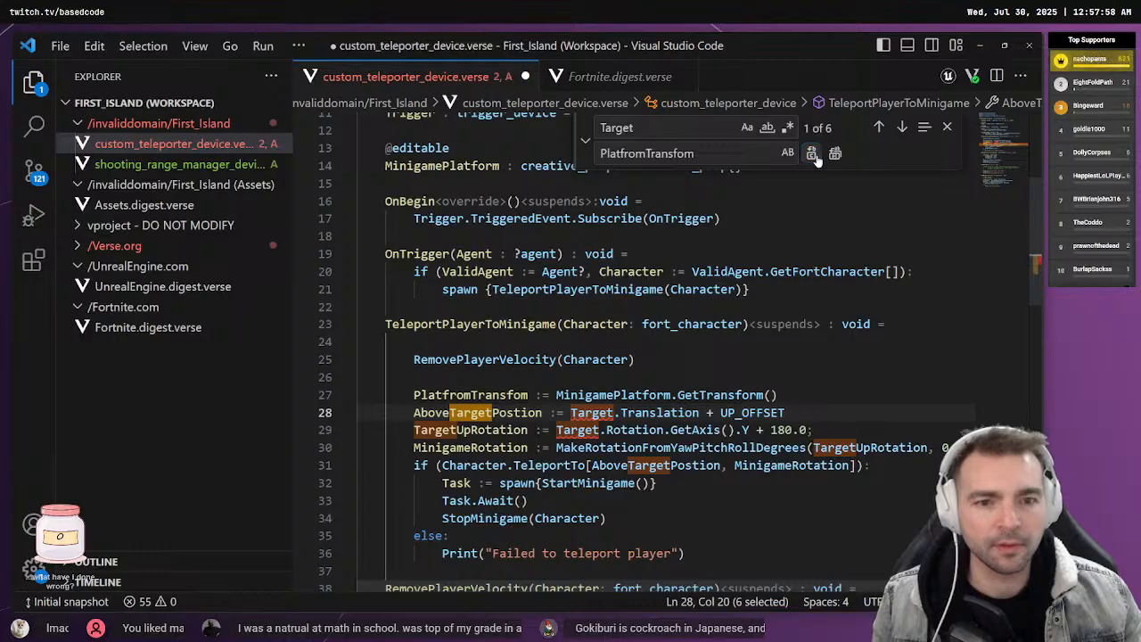
pyautogui.click(815, 156)
pyautogui.click(811, 153)
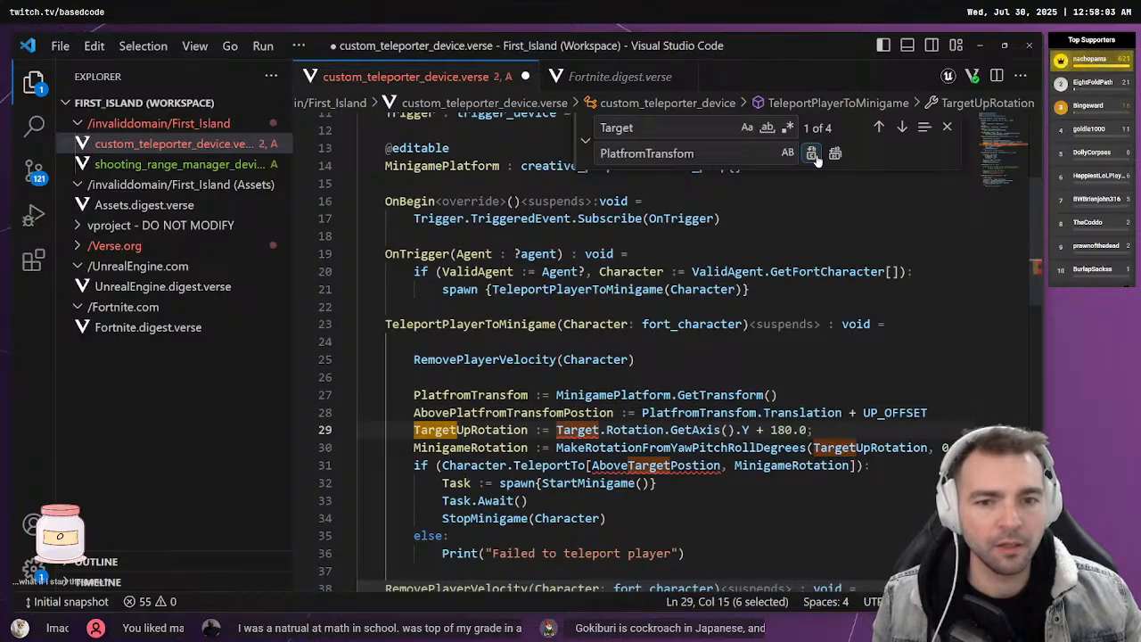
pyautogui.click(811, 154)
pyautogui.click(811, 153)
pyautogui.click(811, 153)
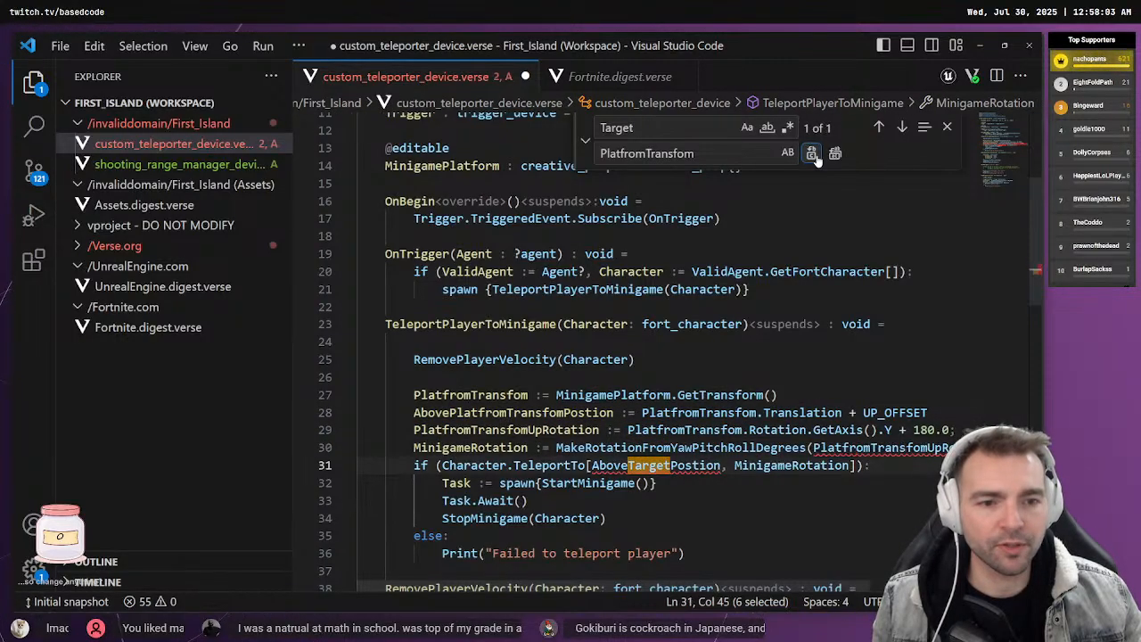
pyautogui.click(812, 153)
# Set the find term to PlatfromTransfom and shorten the replacement text to Platfrom
pyautogui.doubleClick(686, 429)
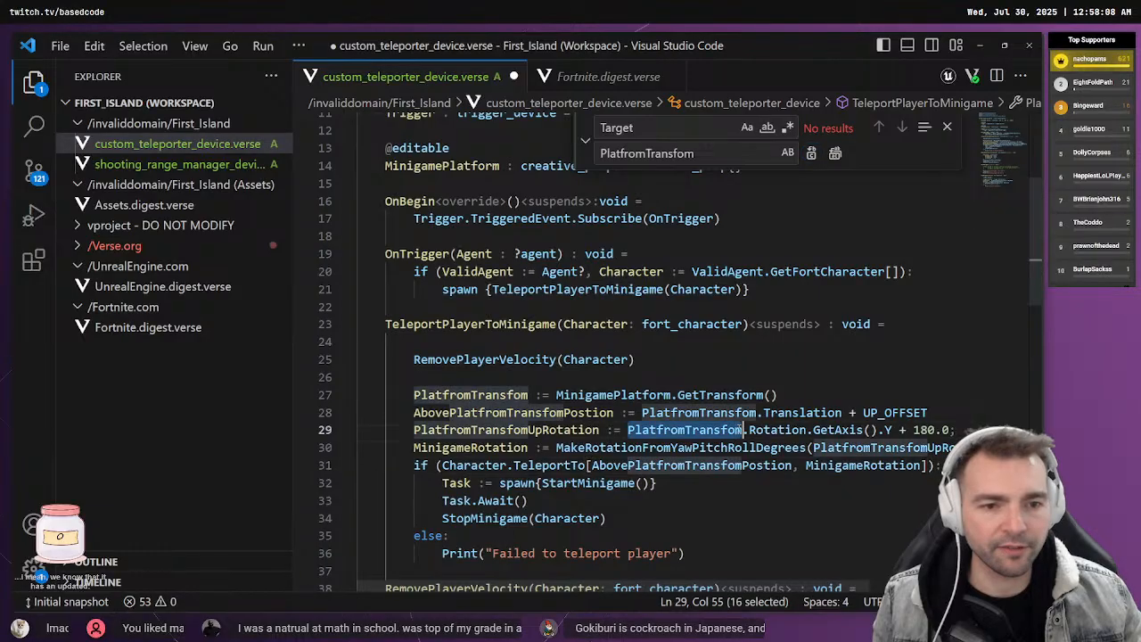
pyautogui.doubleClick(497, 430)
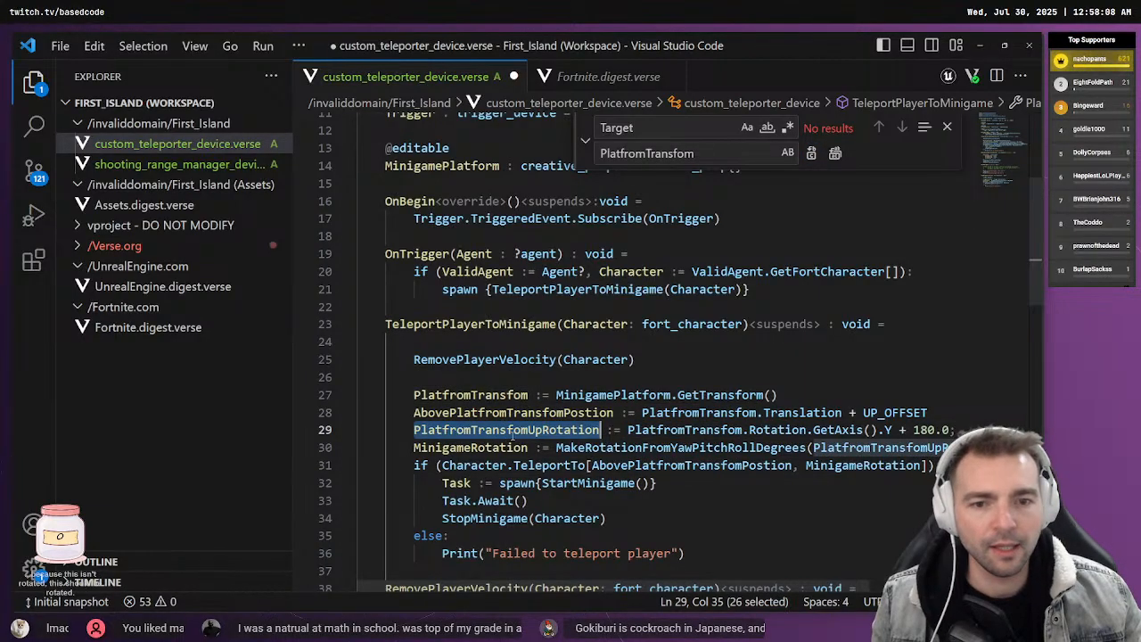
pyautogui.click(514, 430)
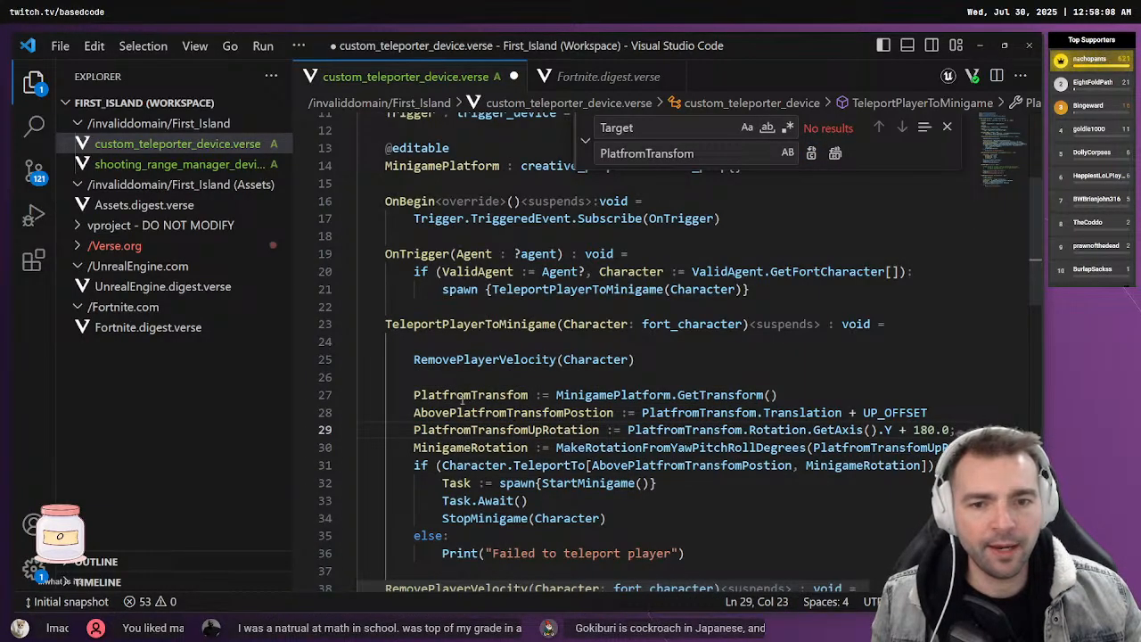
pyautogui.click(459, 394)
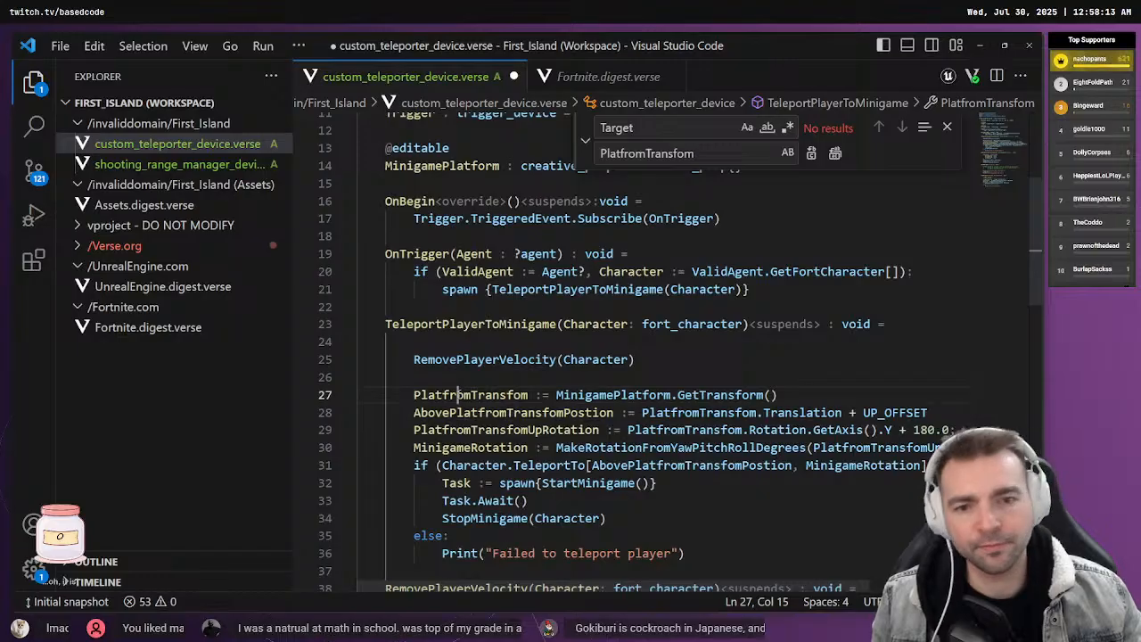
pyautogui.doubleClick(472, 395)
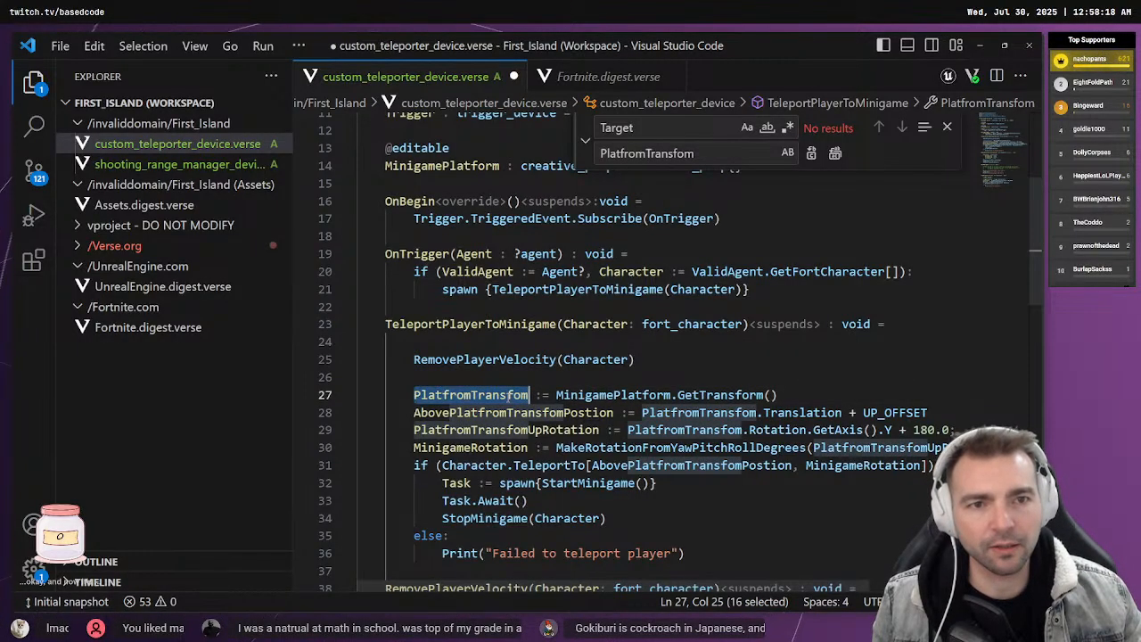
pyautogui.click(701, 153)
pyautogui.hotkey('ctrl', 'a')
pyautogui.hotkey('ctrl', 'c')
pyautogui.click(682, 128)
pyautogui.hotkey('ctrl', 'v')
pyautogui.hotkey('ctrl', 'a')
pyautogui.hotkey('ctrl', 'v')
pyautogui.click(704, 151)
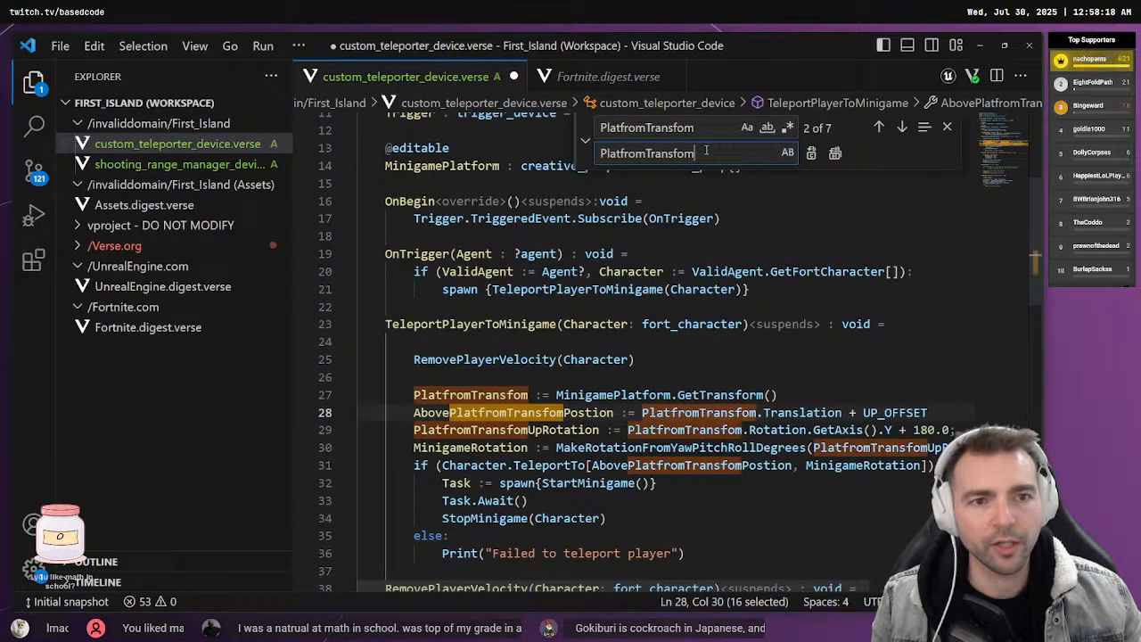
pyautogui.press('BackSpace')
pyautogui.press('BackSpace')
pyautogui.press('BackSpace')
pyautogui.press('BackSpace')
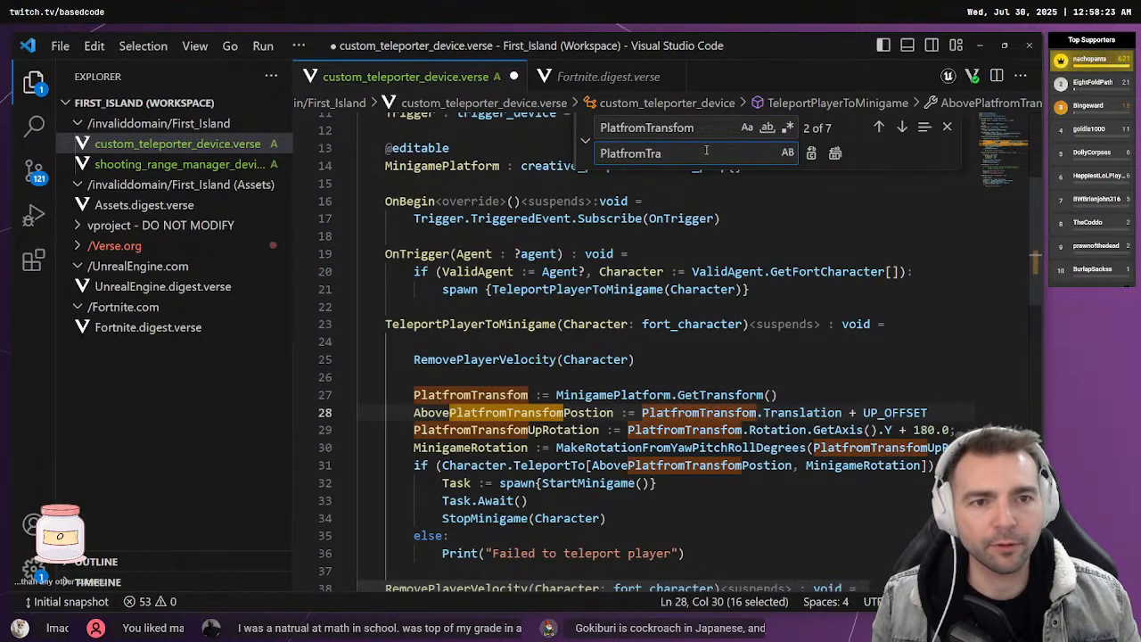
# Replace every PlatfromTransfom with Platfrom in custom_teleporter_device.verse, one match at a time, and save the file
pyautogui.click(811, 153)
pyautogui.click(811, 153)
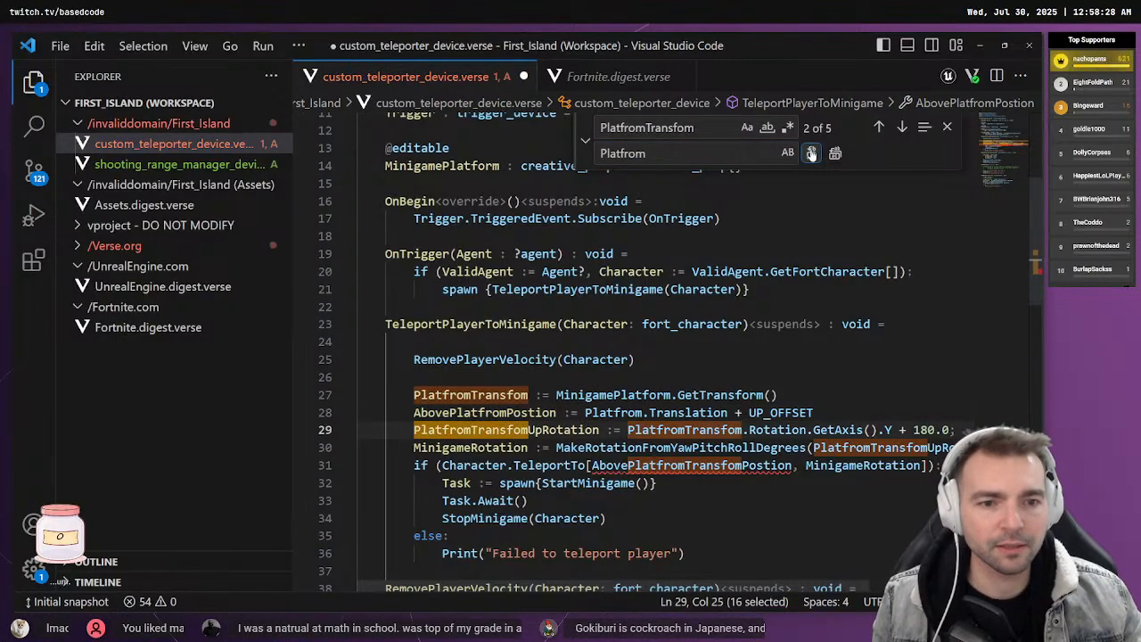
pyautogui.click(811, 154)
pyautogui.click(812, 153)
pyautogui.click(811, 154)
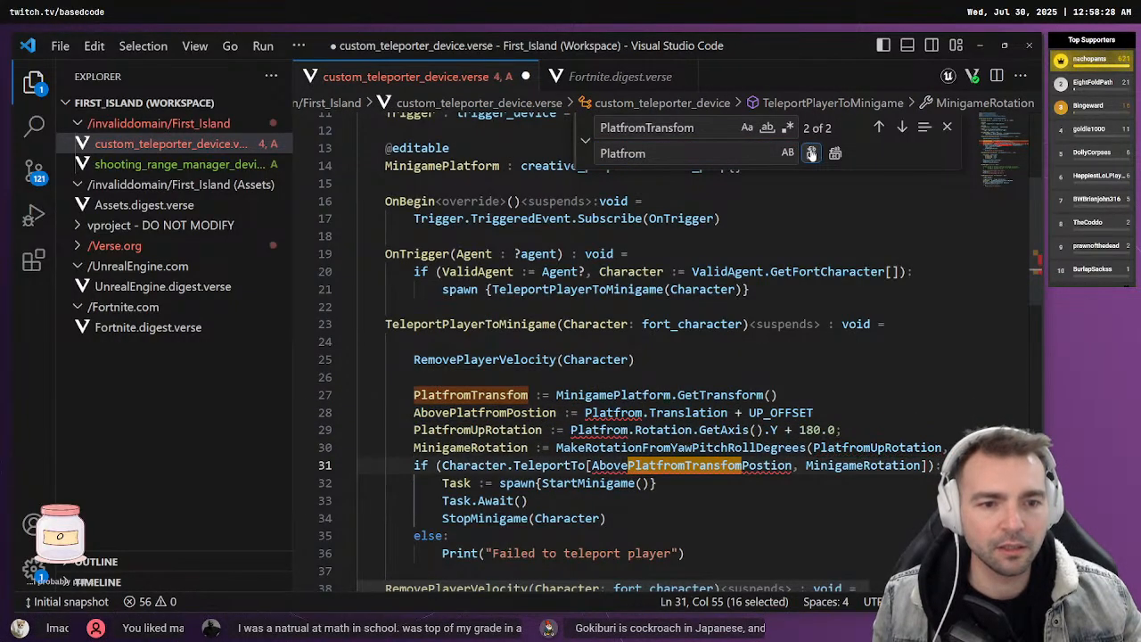
pyautogui.click(811, 153)
pyautogui.click(812, 154)
pyautogui.click(760, 378)
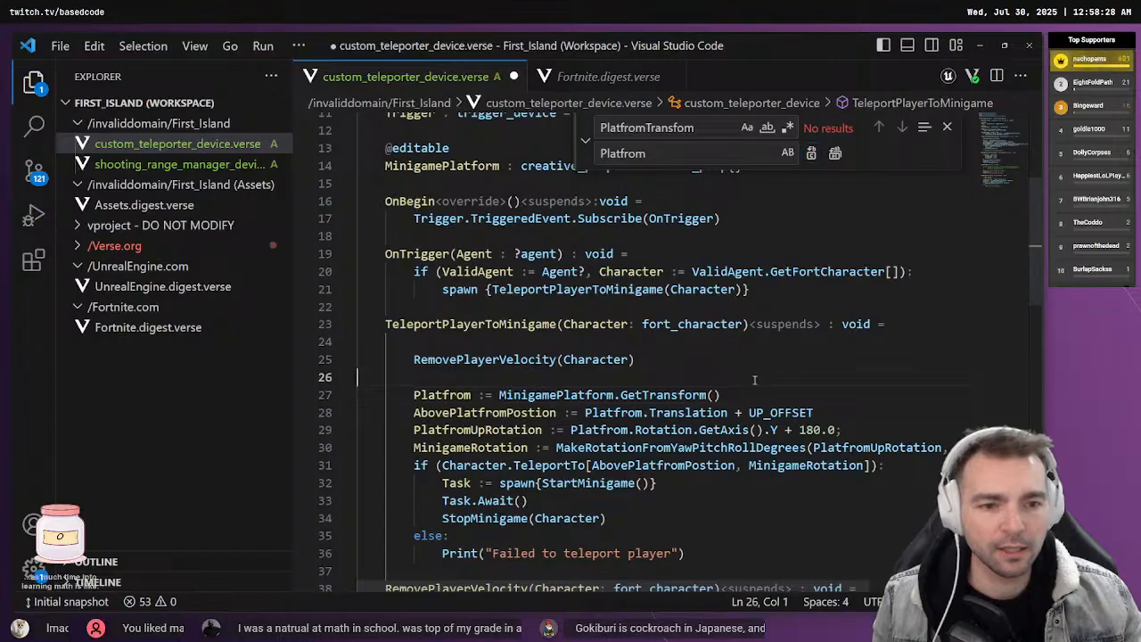
pyautogui.doubleClick(620, 468)
pyautogui.hotkey('ctrl', 's')
# Examine how lines 27 to 30 derive the platform rotation from GetTransform and GetAxis and pass it to MakeRotationFromYawPitchRollDegrees
pyautogui.click(635, 363)
pyautogui.doubleClick(440, 395)
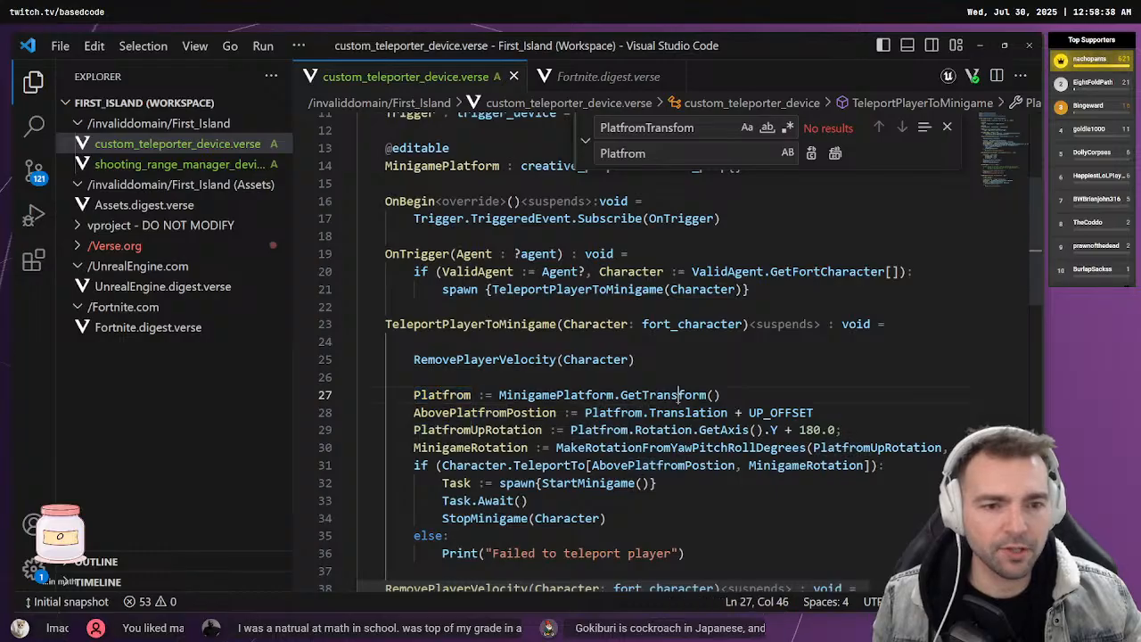
pyautogui.doubleClick(678, 394)
pyautogui.click(604, 436)
pyautogui.doubleClick(642, 430)
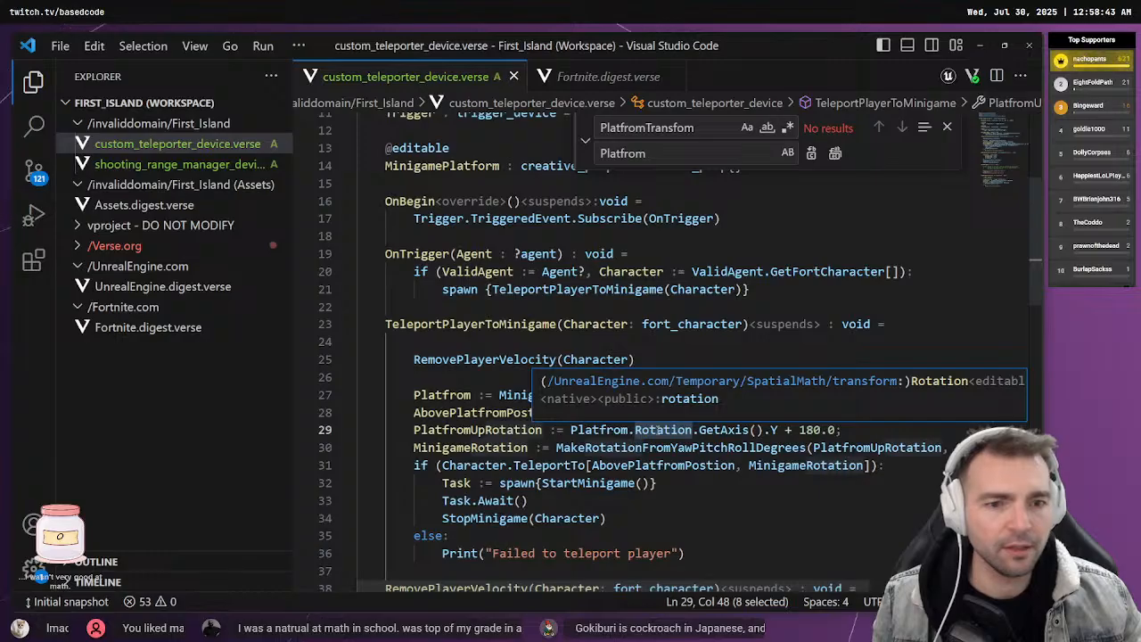
pyautogui.click(624, 429)
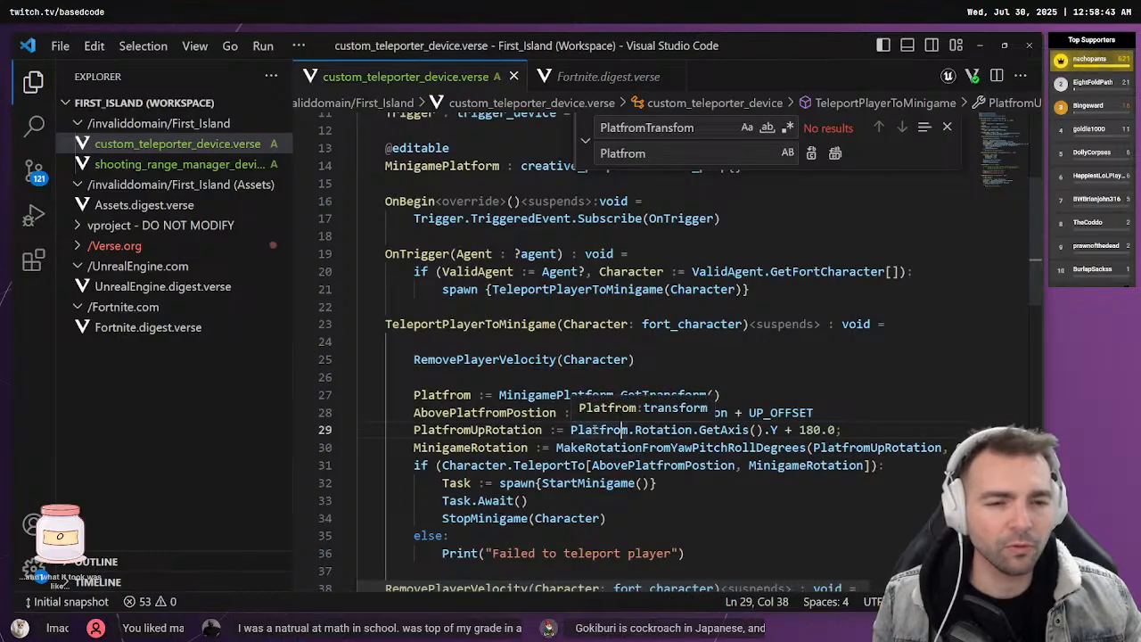
pyautogui.click(596, 429)
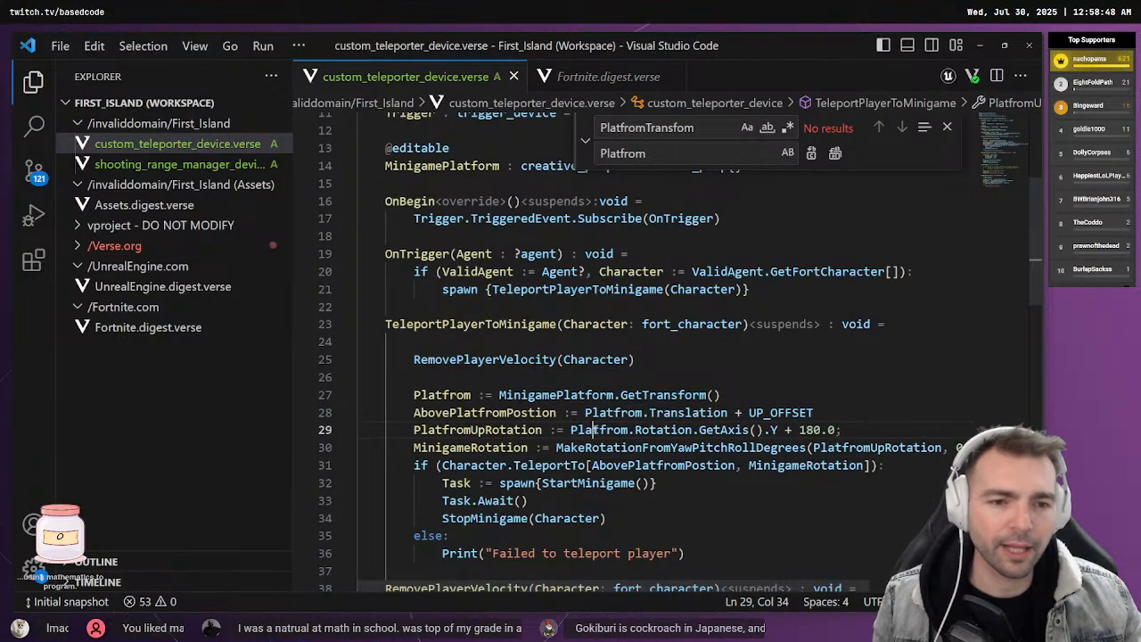
pyautogui.doubleClick(717, 430)
pyautogui.doubleClick(772, 430)
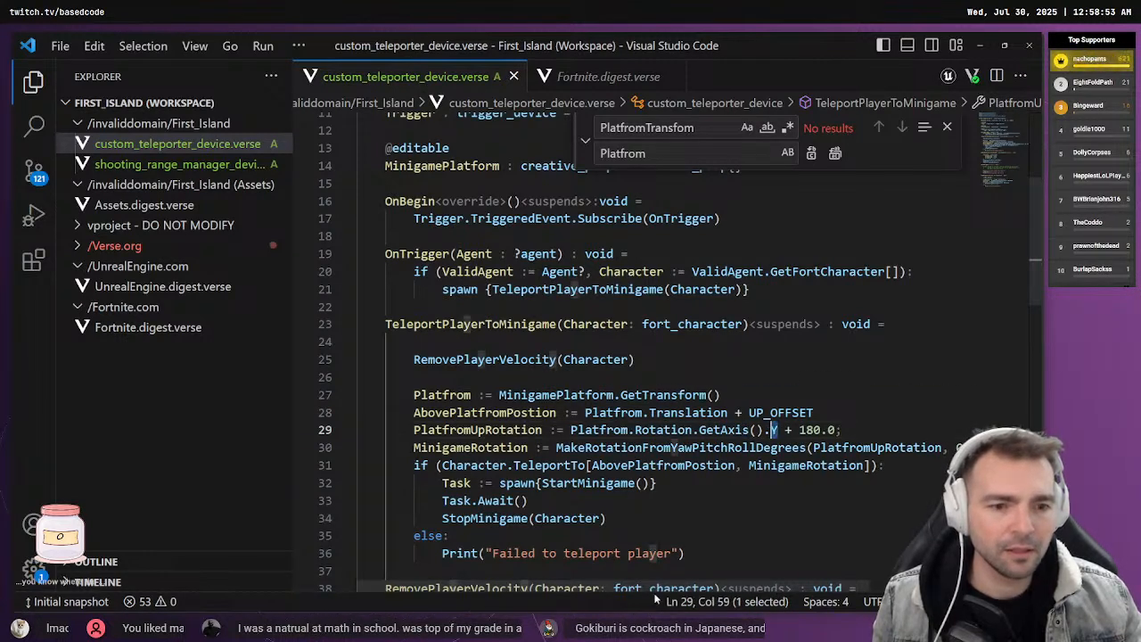
pyautogui.hscroll(3, 733, 488)
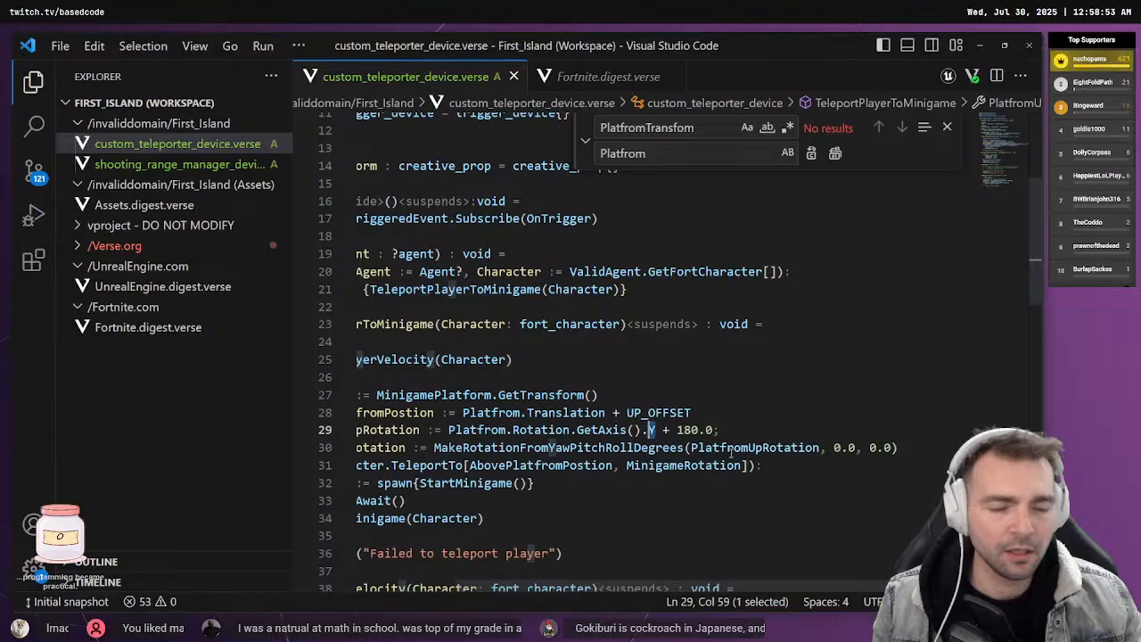
pyautogui.moveTo(560, 445)
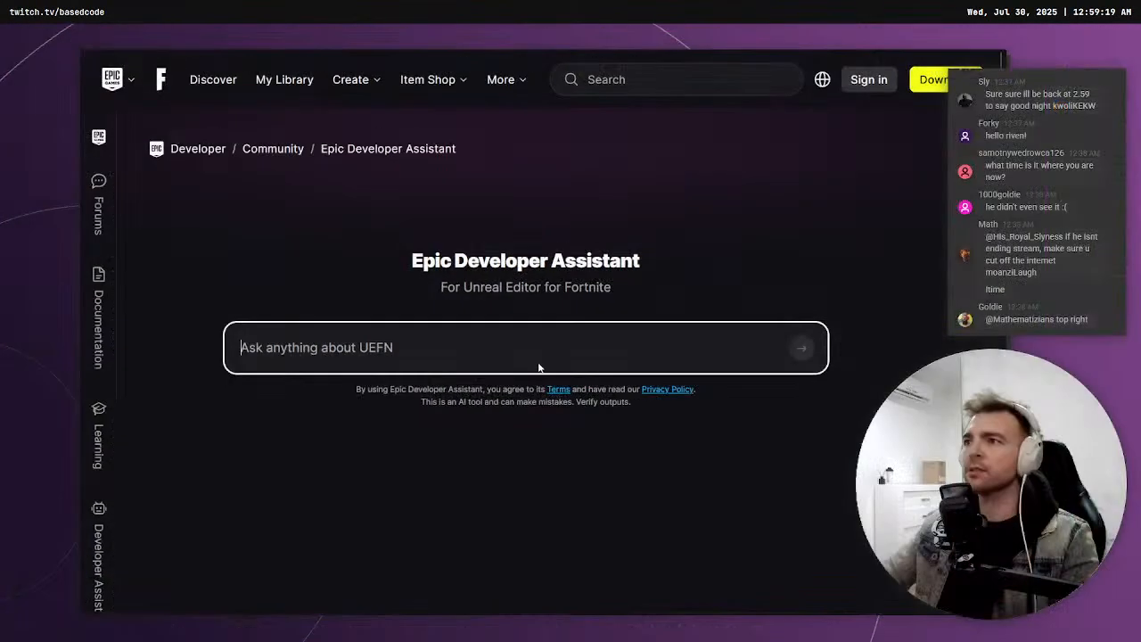
# Open images.google.com in a new browser tab and search for yaw images
pyautogui.hotkey('ctrl', 't')
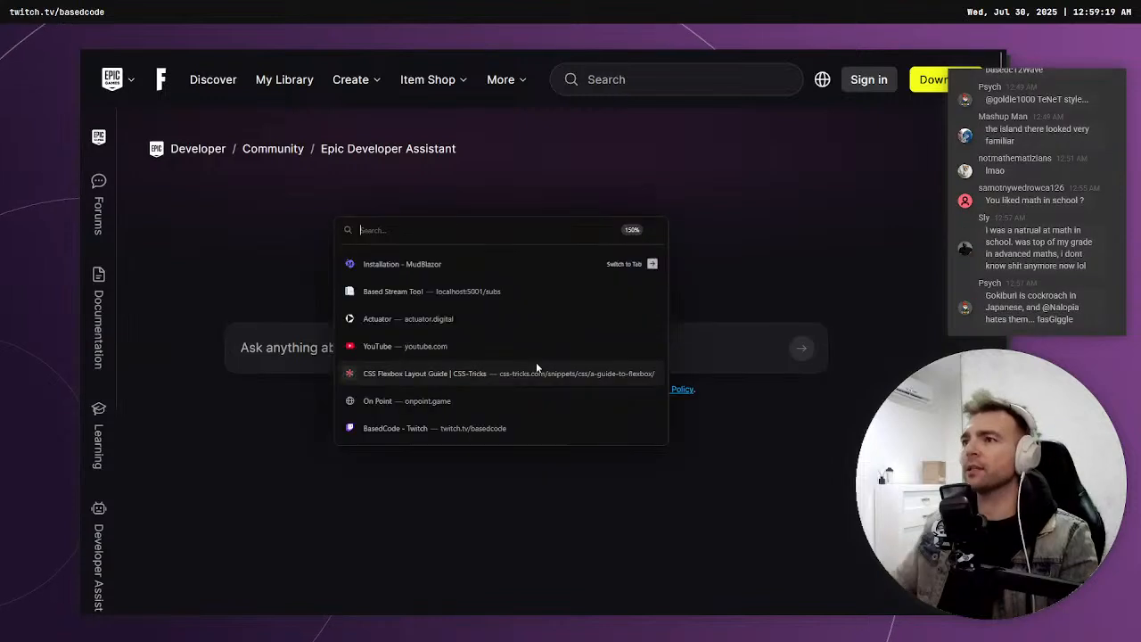
pyautogui.write('o')
pyautogui.press('BackSpace')
pyautogui.write('i')
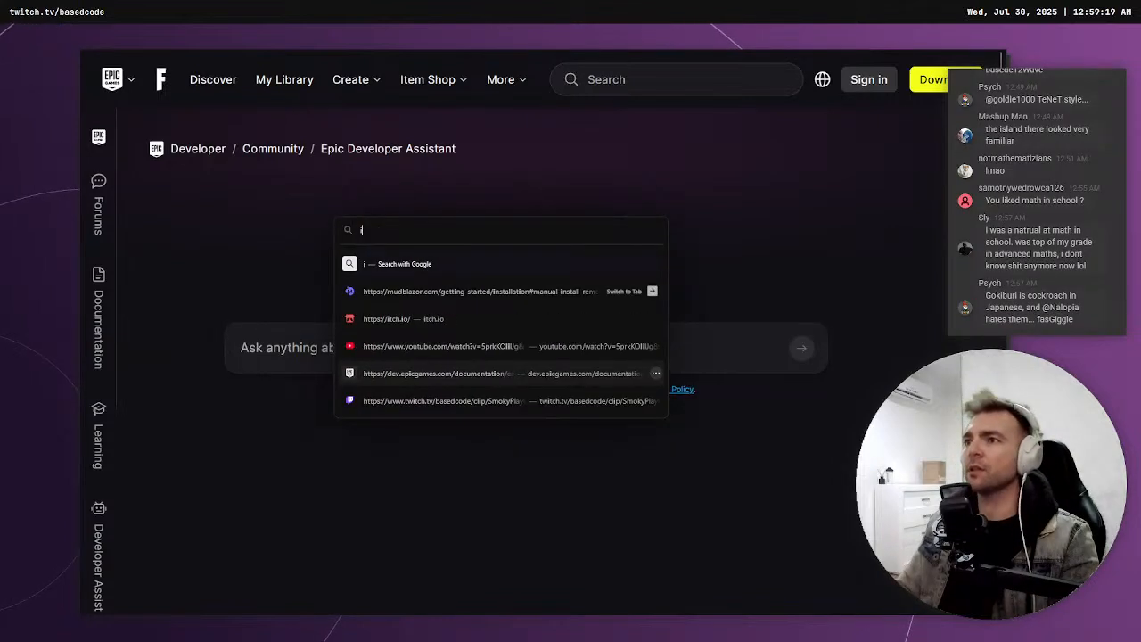
pyautogui.write('mages.google.com')
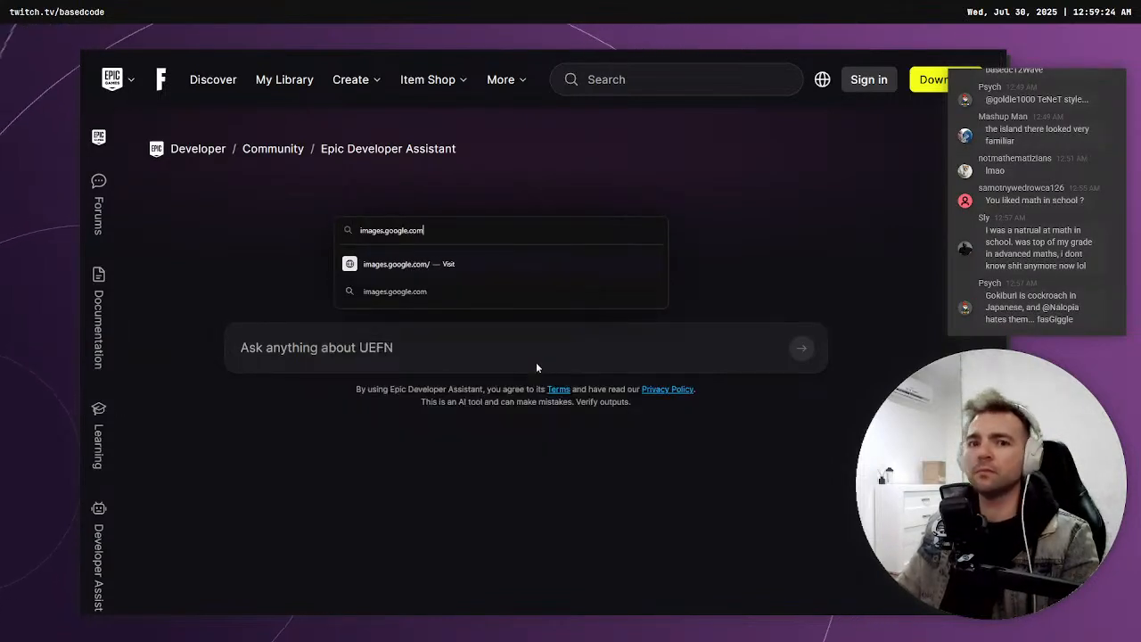
pyautogui.press('Return')
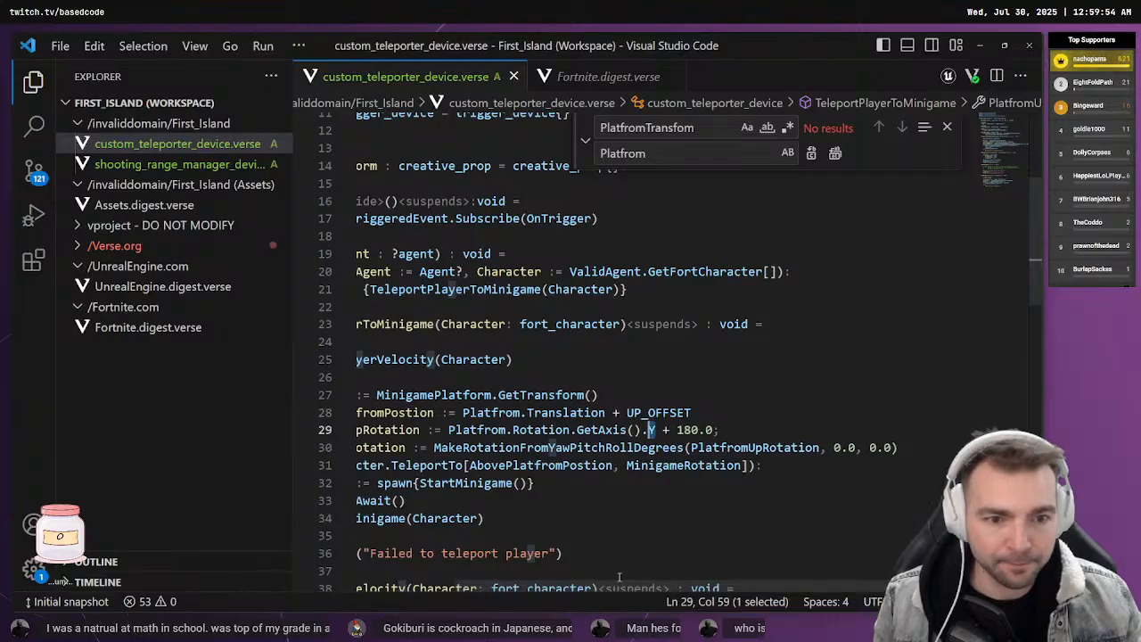
pyautogui.click(673, 430)
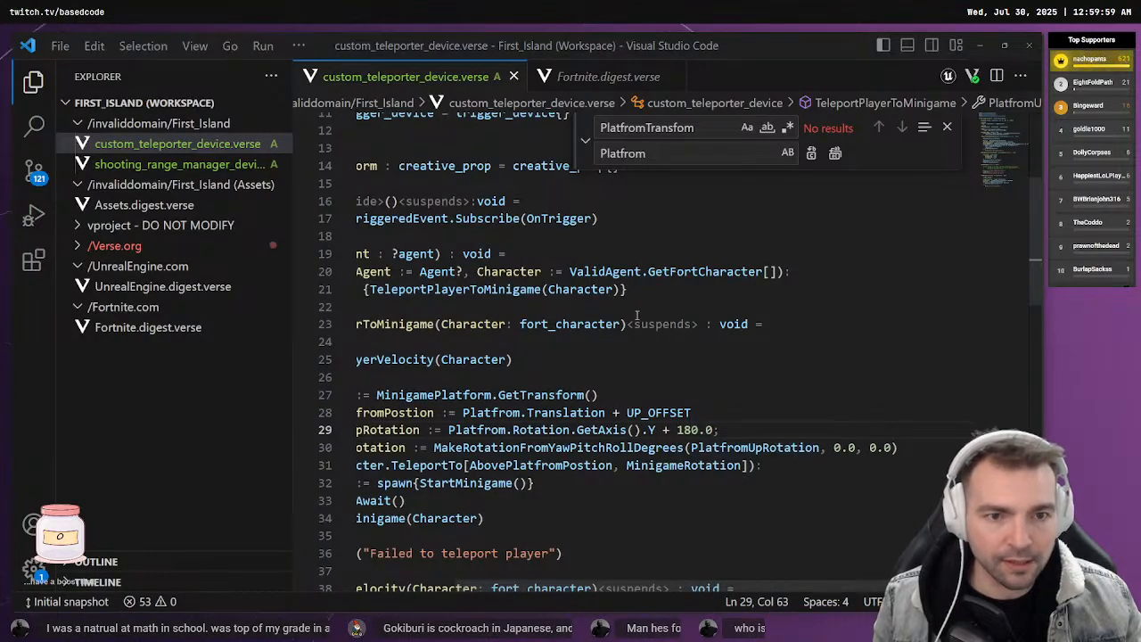
pyautogui.hotkey('alt', 'Tab')
pyautogui.write('yaw')
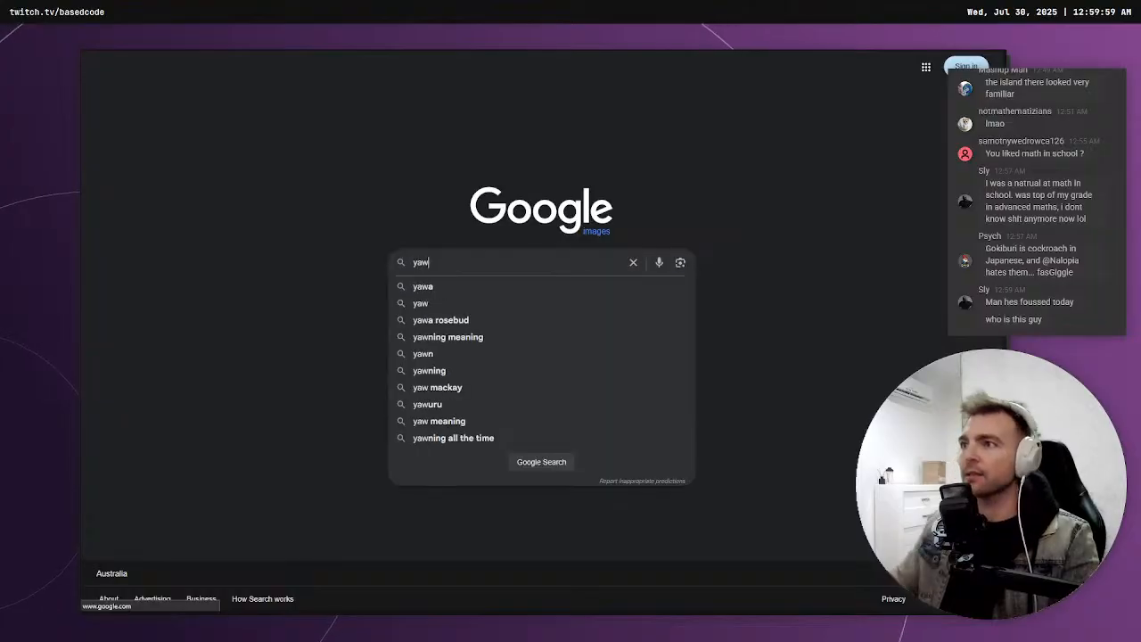
pyautogui.press('Return')
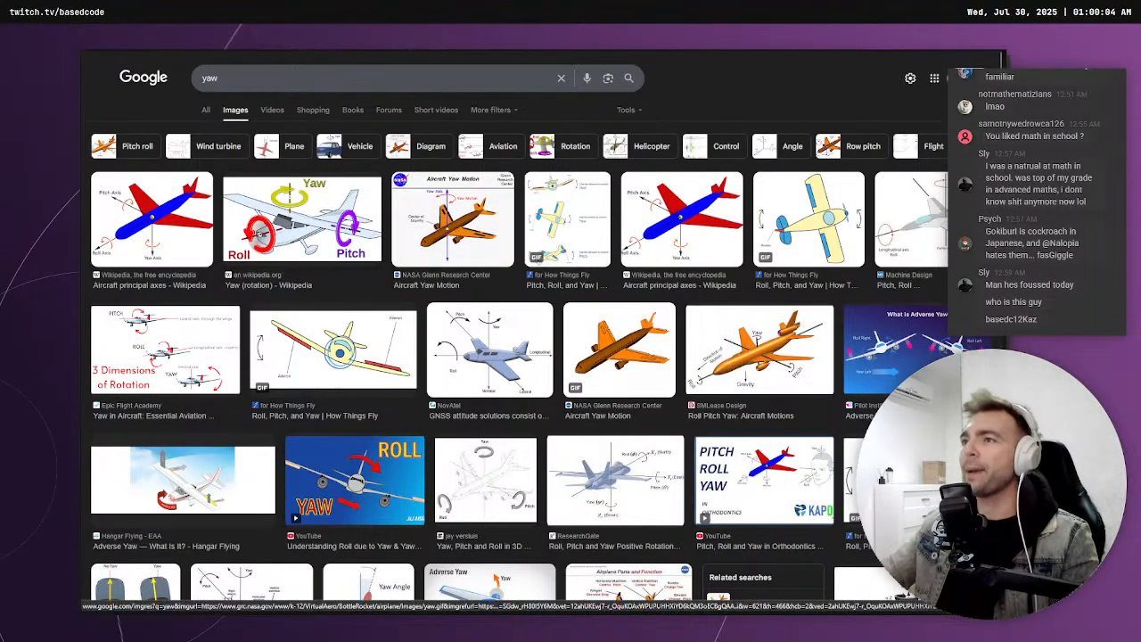
# Return to Visual Studio Code and inspect each part of the Platfrom.Rotation.GetAxis() expression on line 29
pyautogui.hotkey('alt', 'Tab')
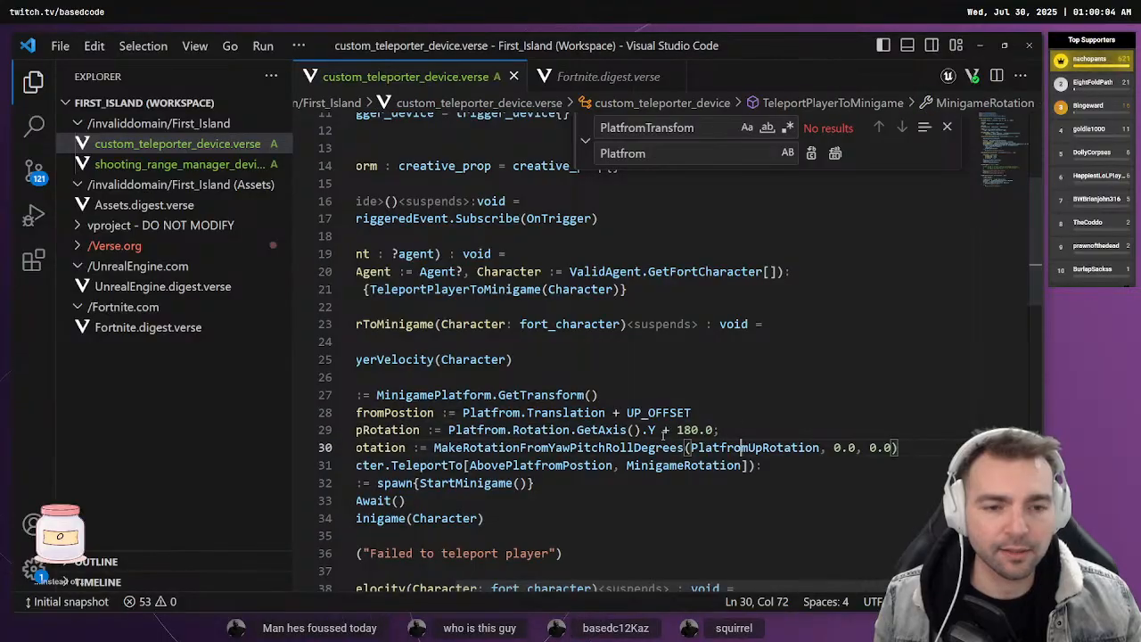
pyautogui.moveTo(656, 430); pyautogui.dragTo(464, 430)
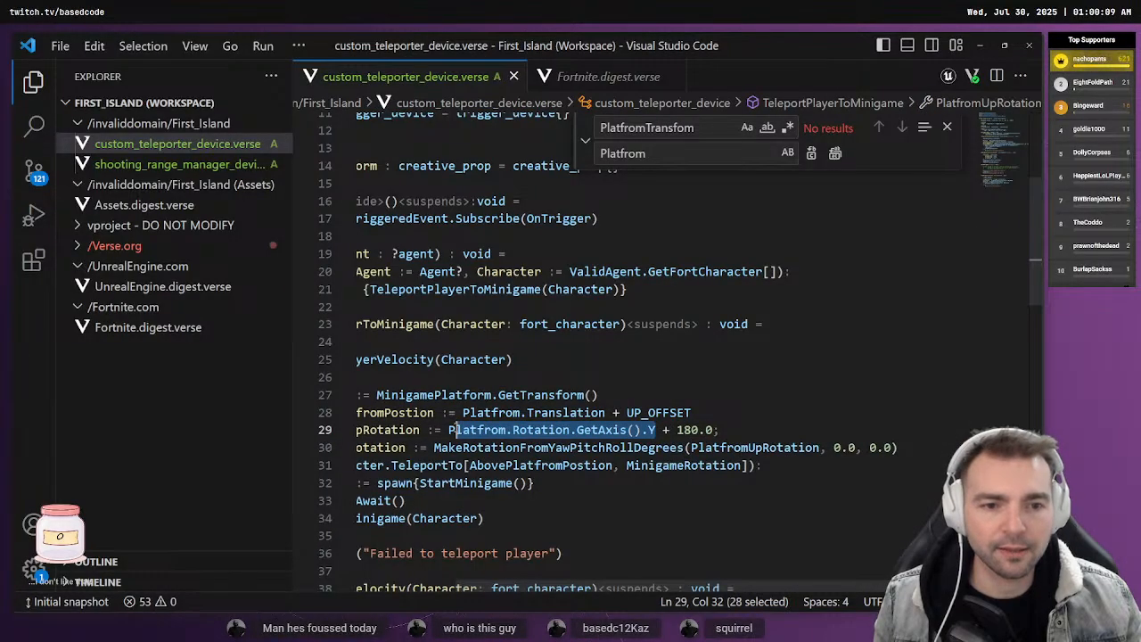
pyautogui.click(627, 413)
pyautogui.click(461, 431)
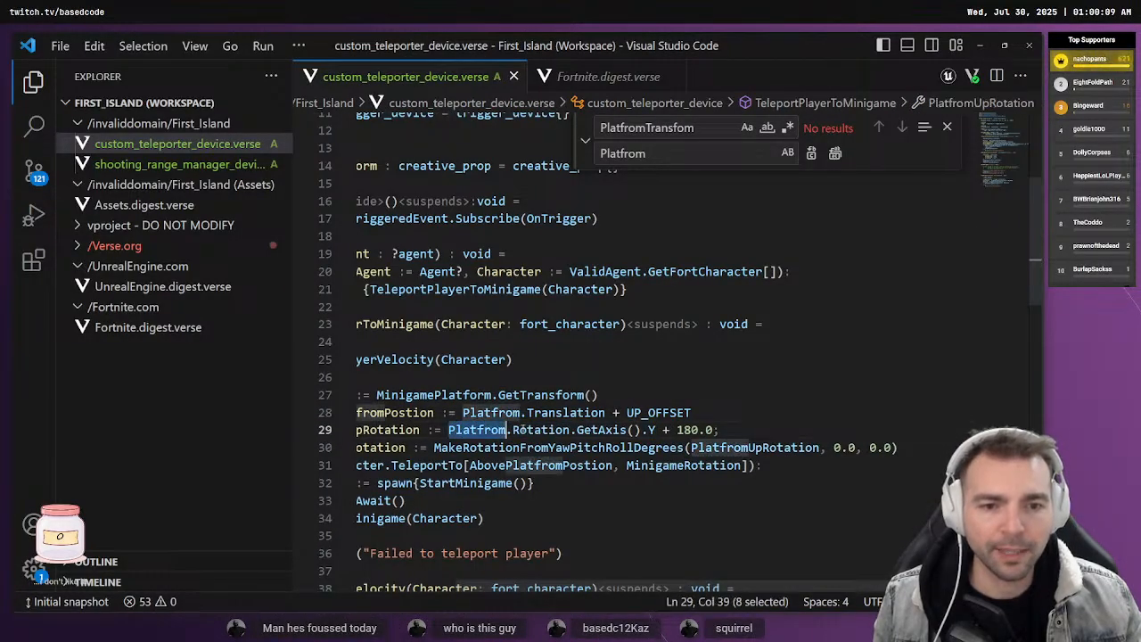
pyautogui.doubleClick(540, 429)
pyautogui.doubleClick(593, 430)
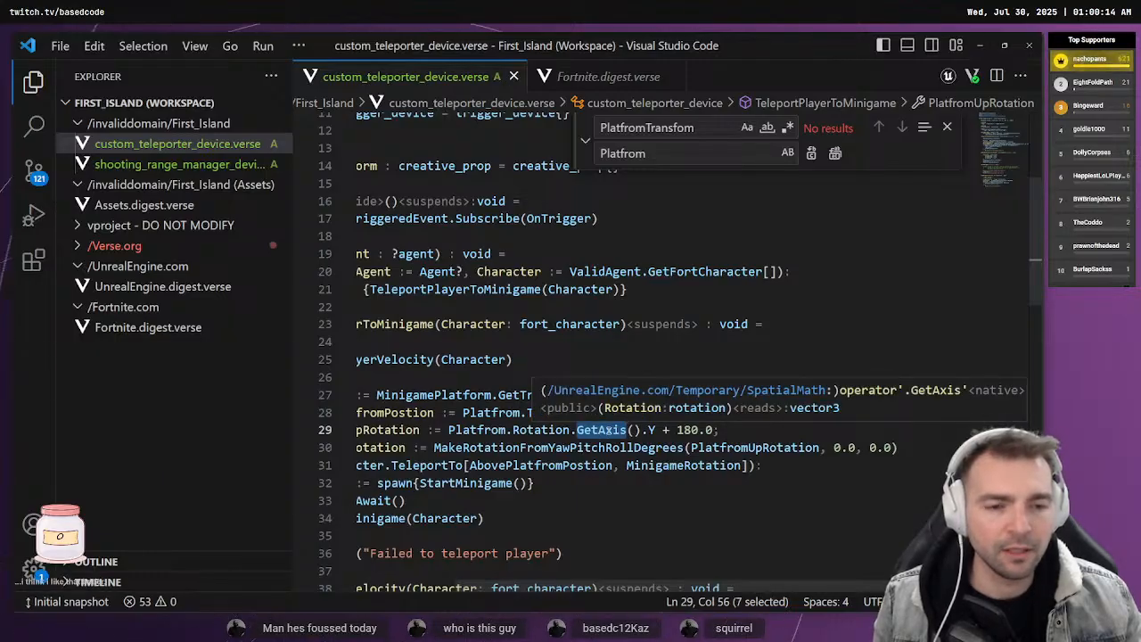
pyautogui.doubleClick(652, 430)
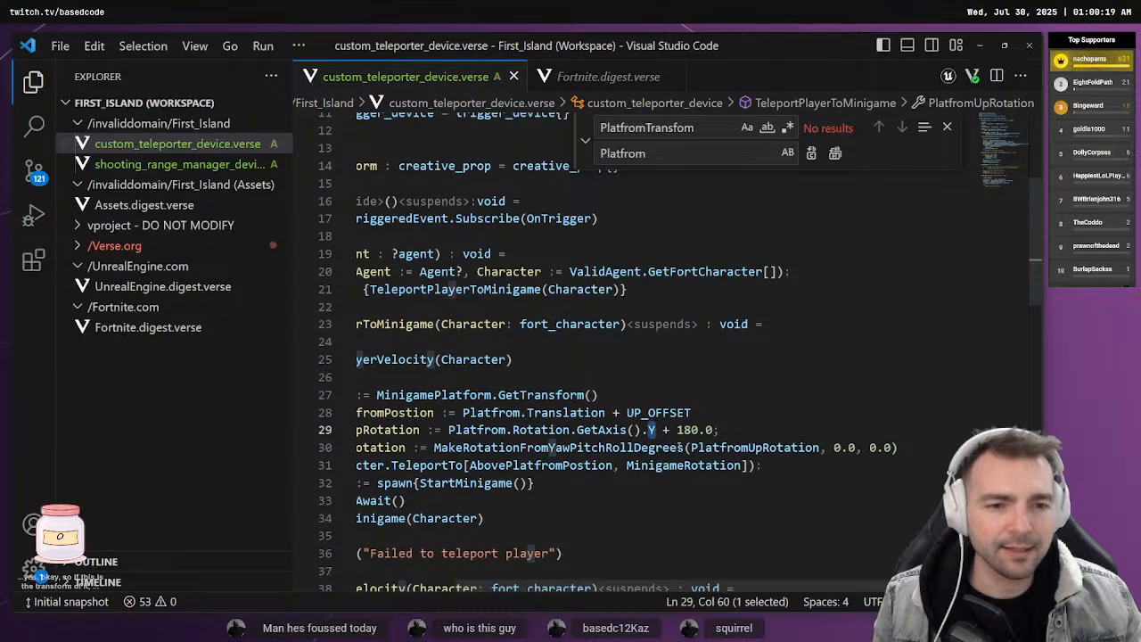
pyautogui.click(667, 484)
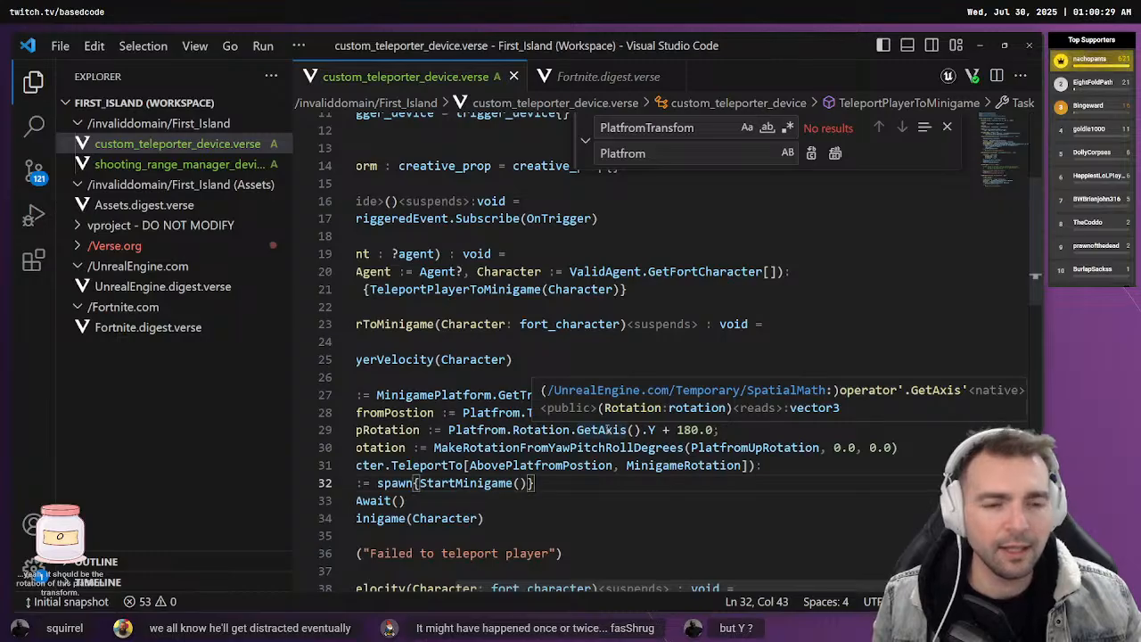
# Change the PlatfromUpRotation expression on line 29 to use the Z component of GetAxis()
pyautogui.click(650, 430)
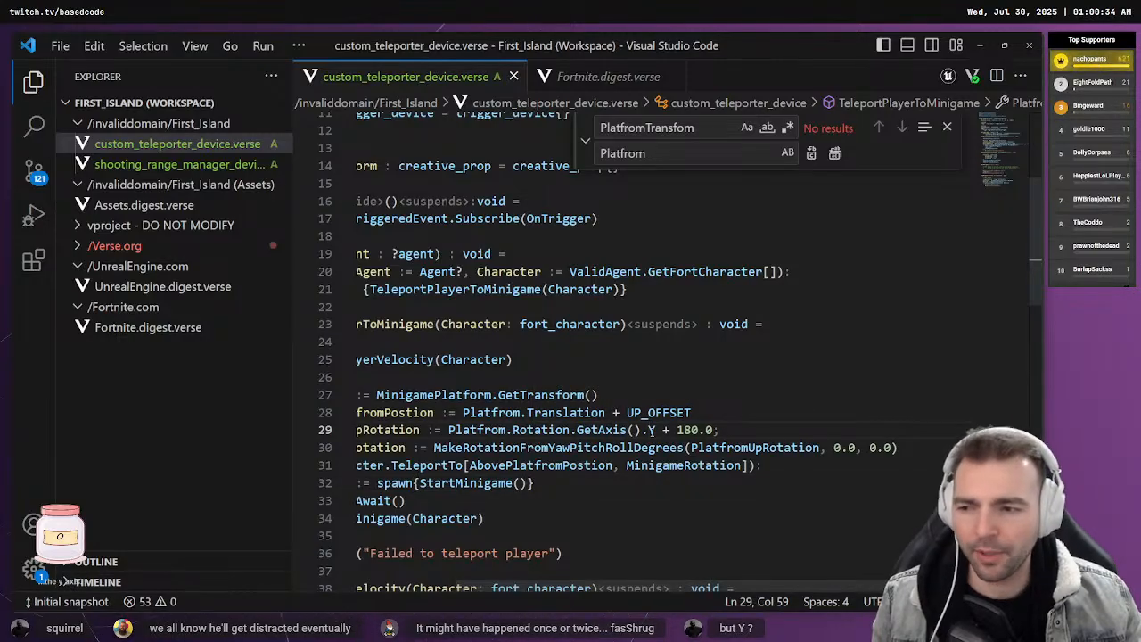
pyautogui.doubleClick(652, 430)
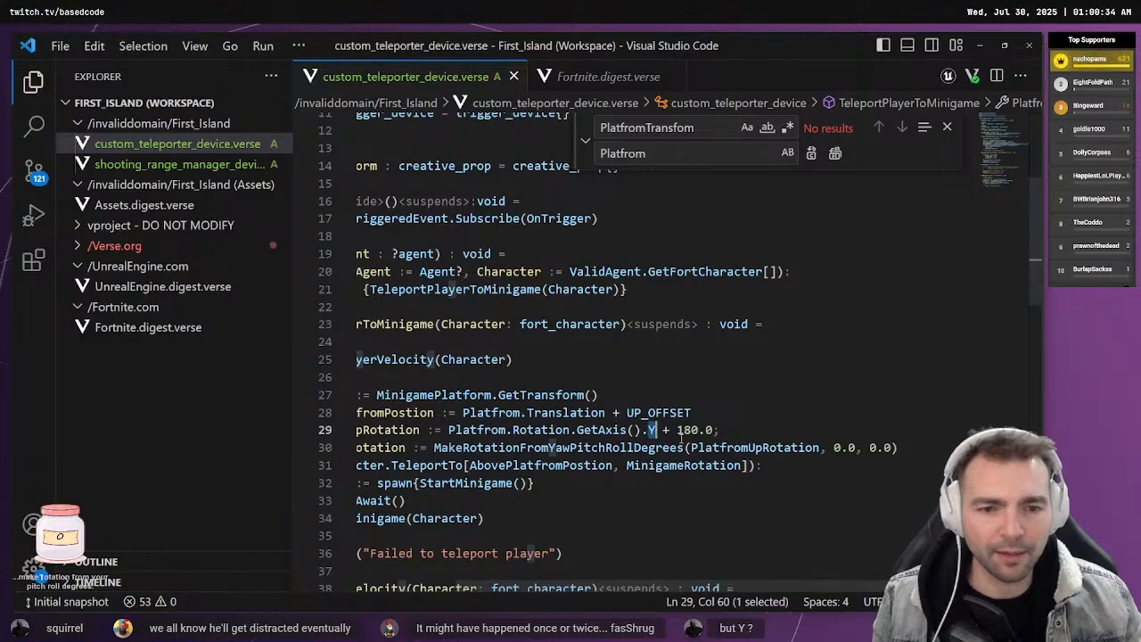
pyautogui.write('Z')
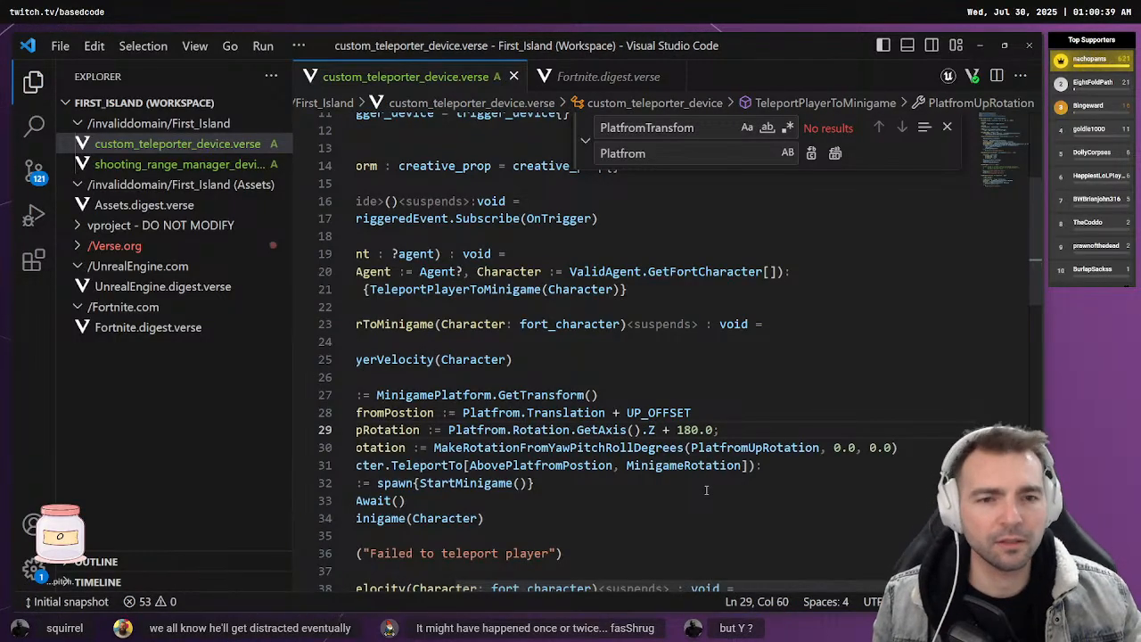
# Build the Verse code, close the find and replace box, and push the Verse changes from Unreal Editor to the session
pyautogui.click(972, 78)
pyautogui.click(947, 126)
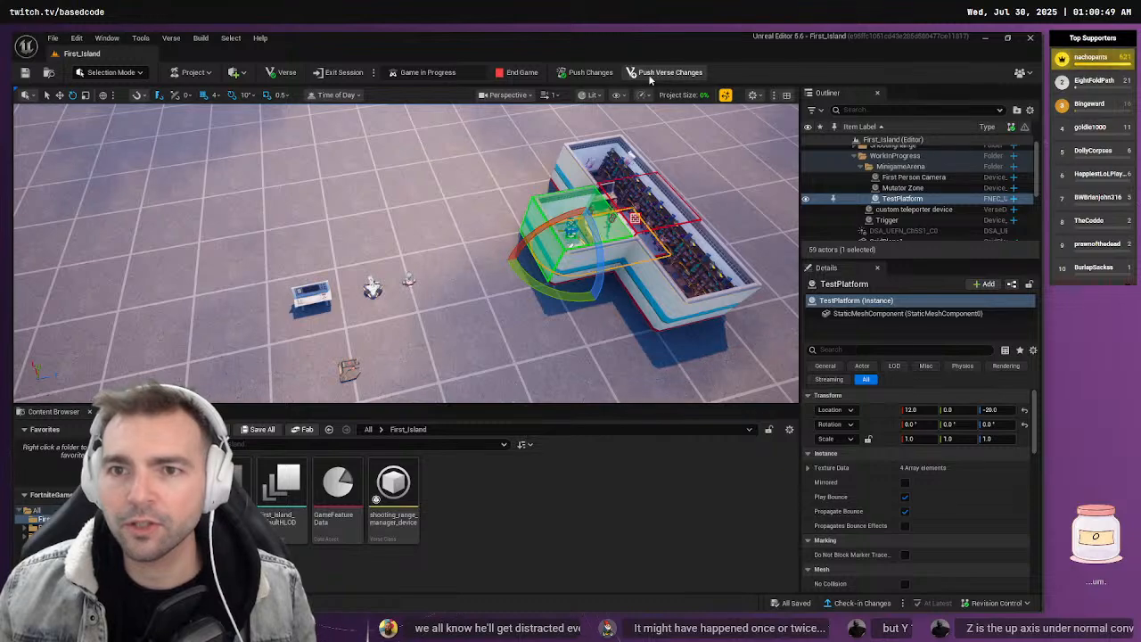
pyautogui.click(660, 72)
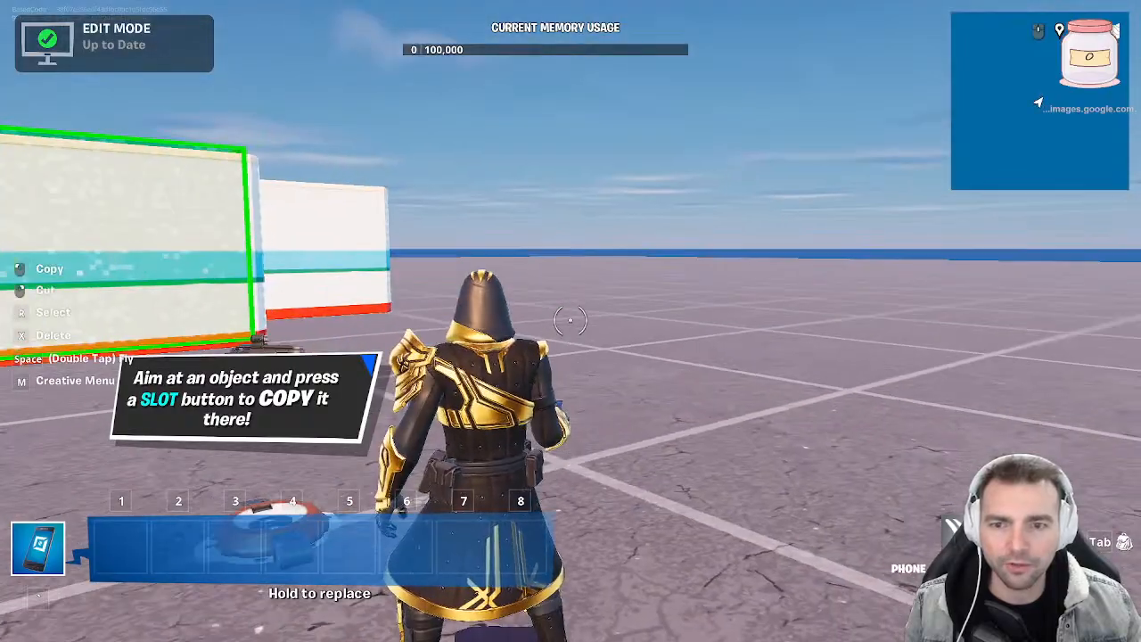
# Playtest the teleporter in game mode by running over the trigger platform and checking the facing direction on arrival, and end the game
pyautogui.press('Tab')
pyautogui.press('Tab')
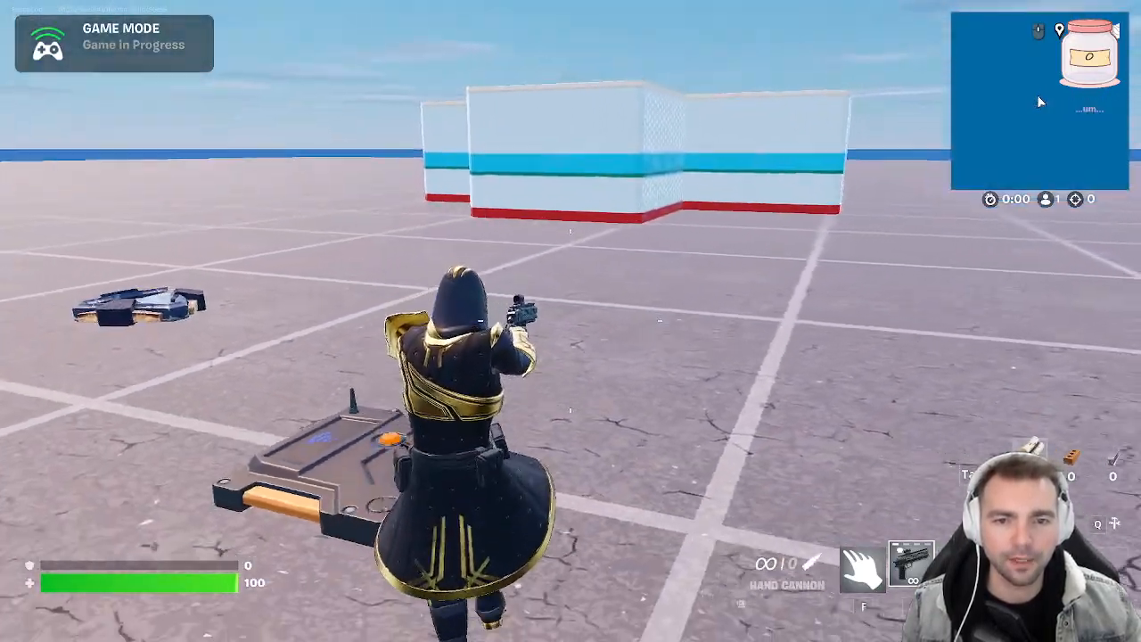
pyautogui.hotkey('shift', 'w')
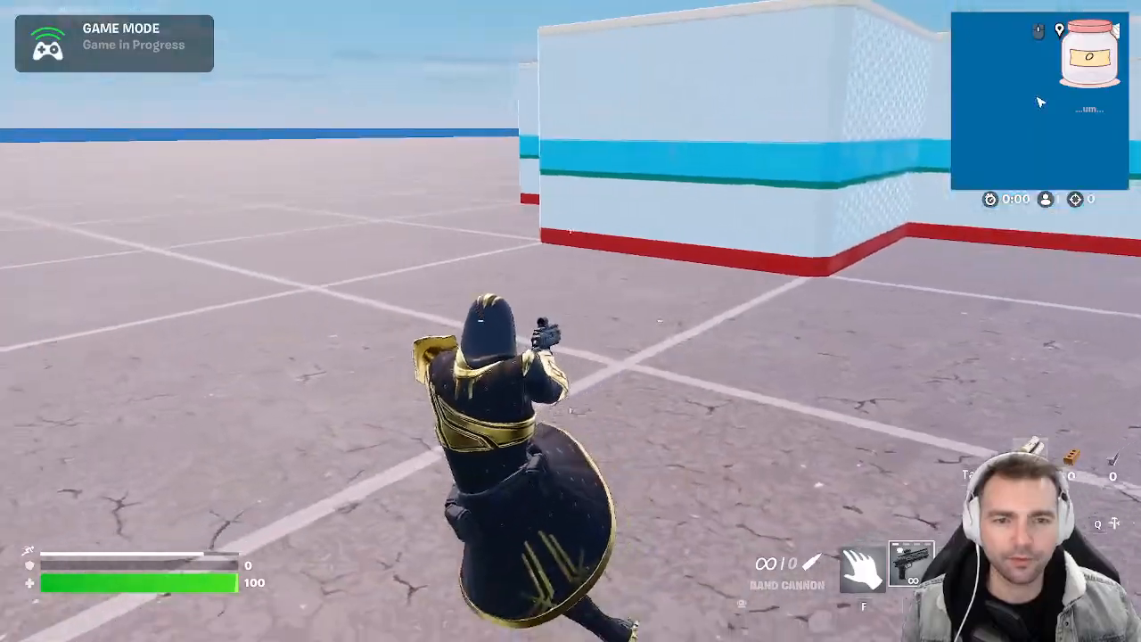
pyautogui.hotkey('shift', 'w')
pyautogui.hotkey('shift', 'w')
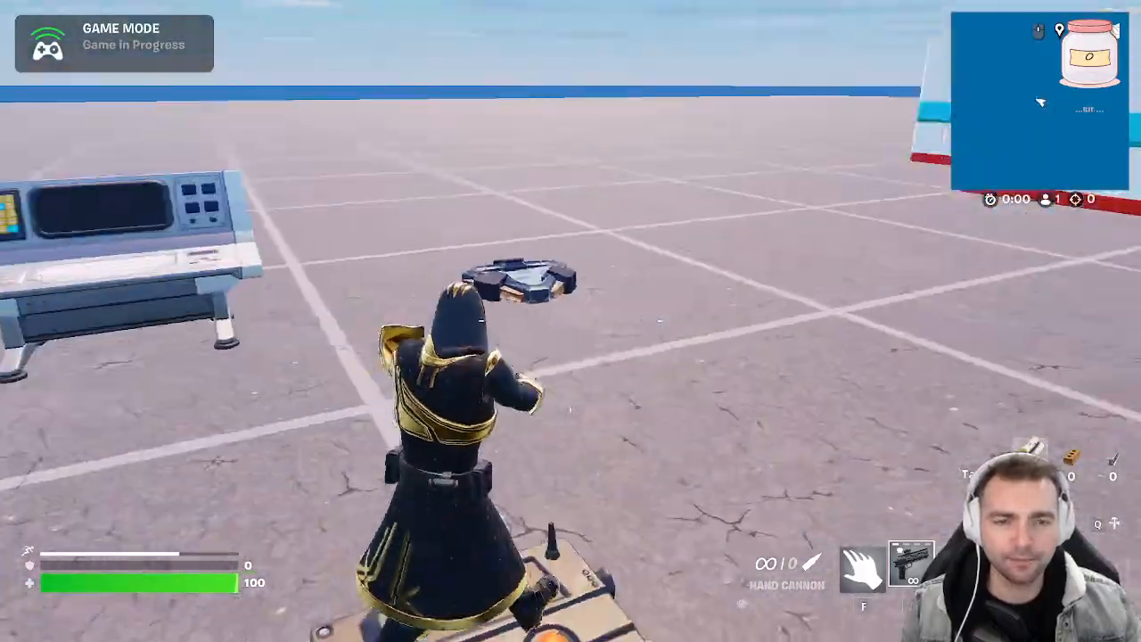
pyautogui.hotkey('shift', 'w')
pyautogui.press('space')
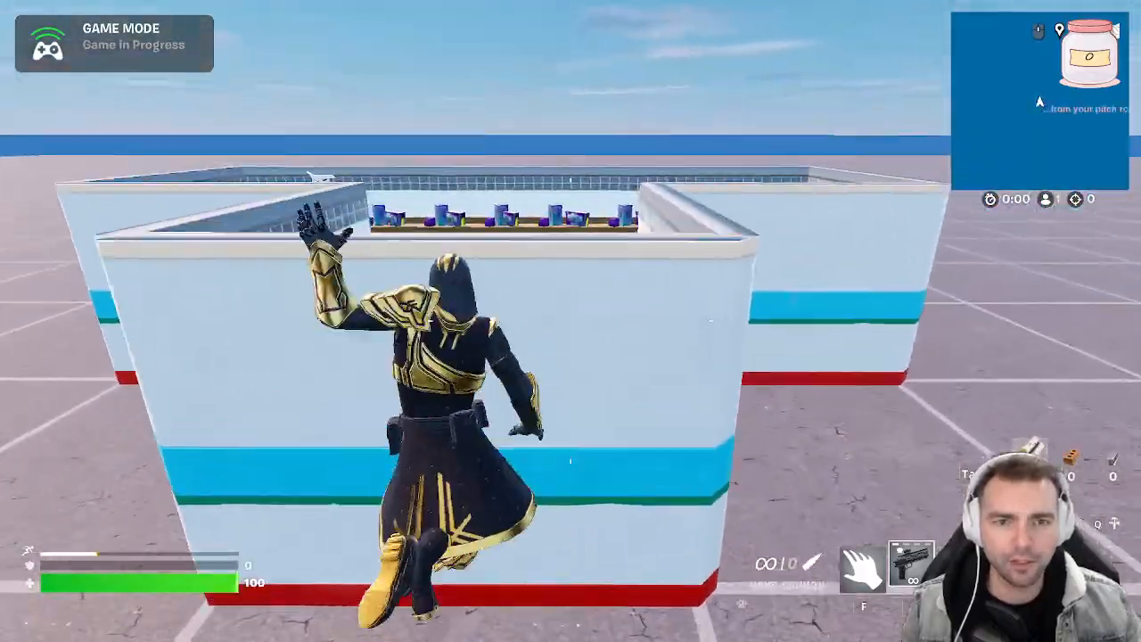
pyautogui.hotkey('shift', 'w')
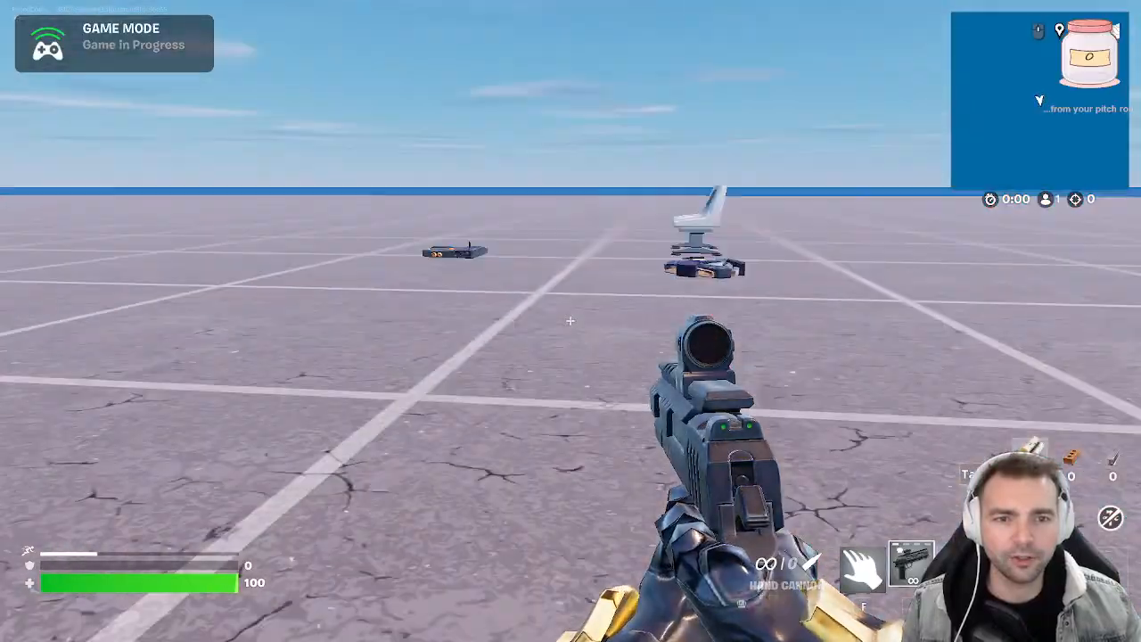
pyautogui.press('Escape')
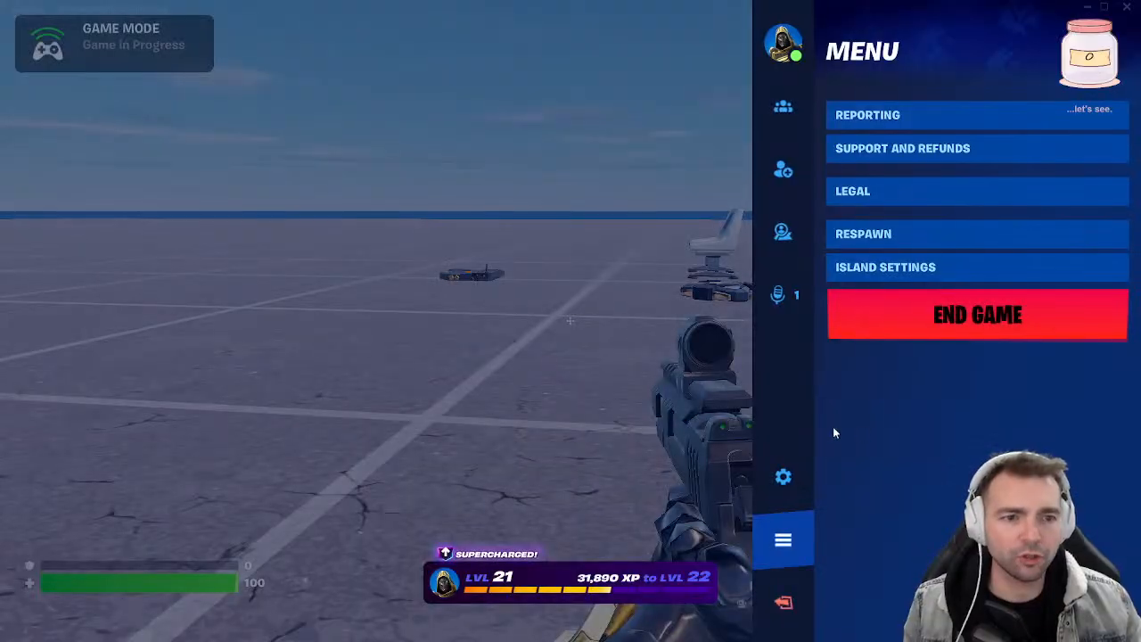
pyautogui.click(1019, 308)
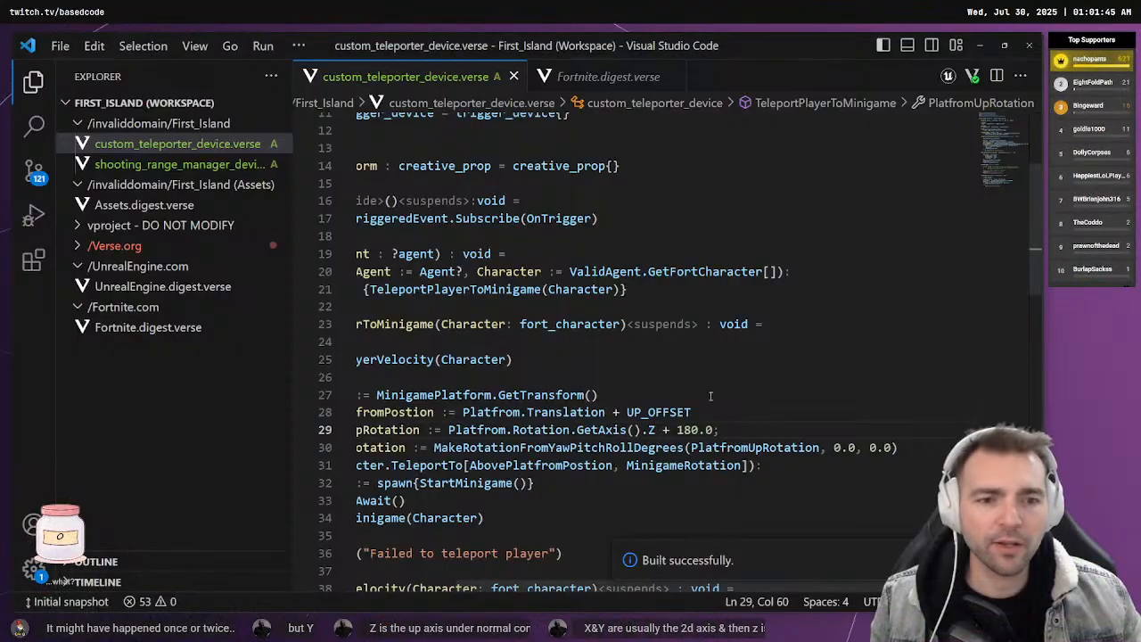
# Review how PlatfromUpRotation and MinigameRotation feed into the TeleportTo call inside TeleportPlayerToMinigame
pyautogui.hscroll(-3, 513, 588)
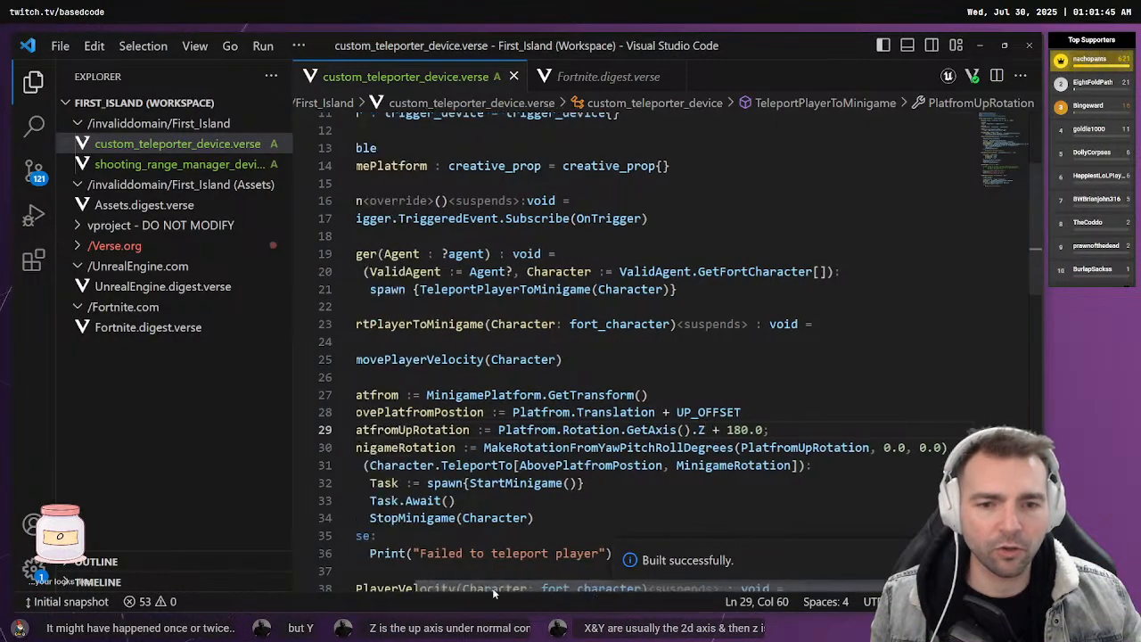
pyautogui.doubleClick(435, 430)
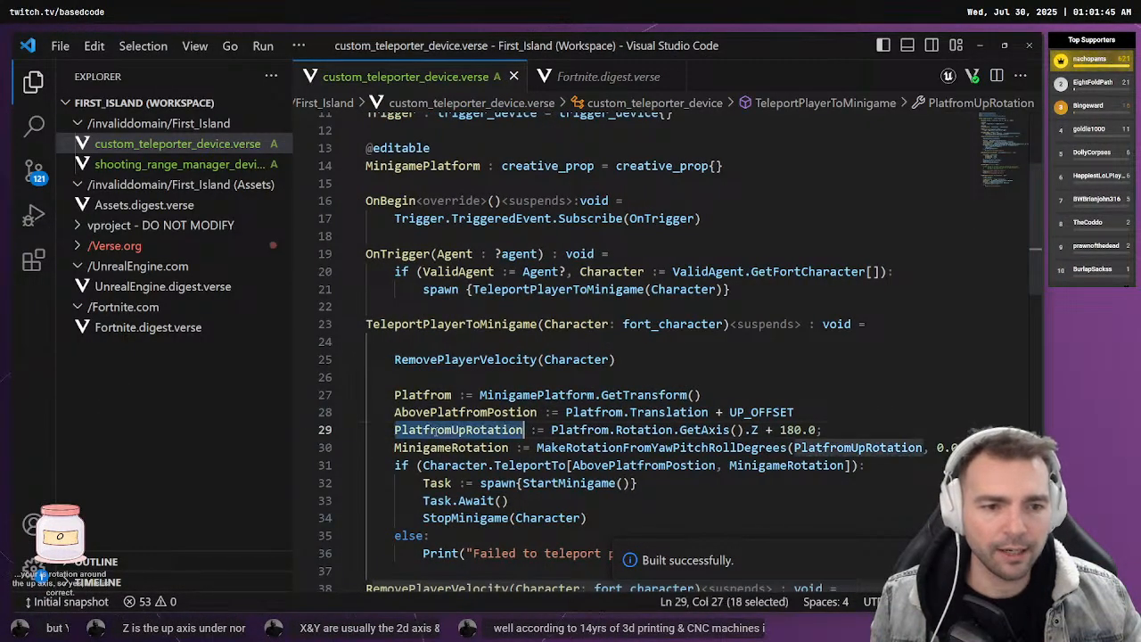
pyautogui.scroll(-2, 544, 472)
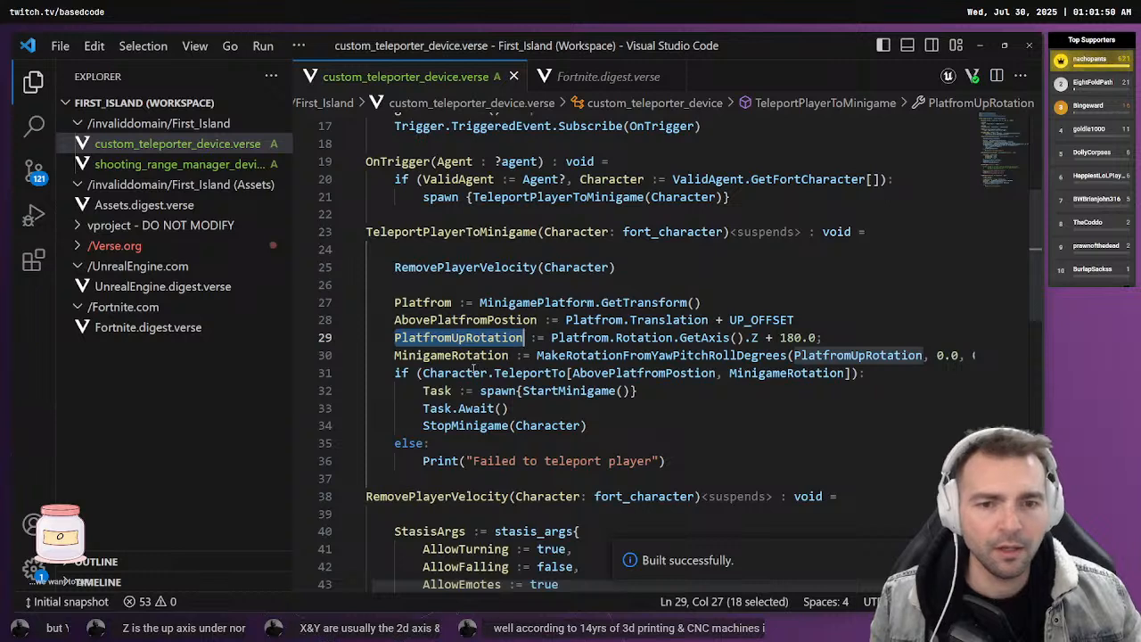
pyautogui.moveTo(524, 373)
pyautogui.click(483, 355)
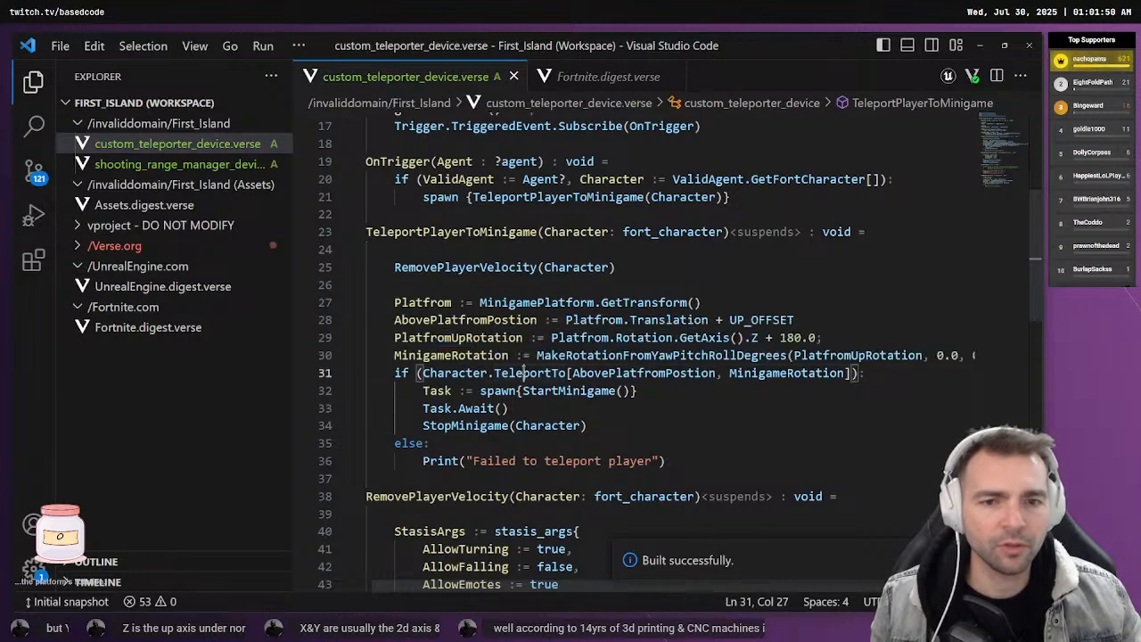
pyautogui.doubleClick(403, 355)
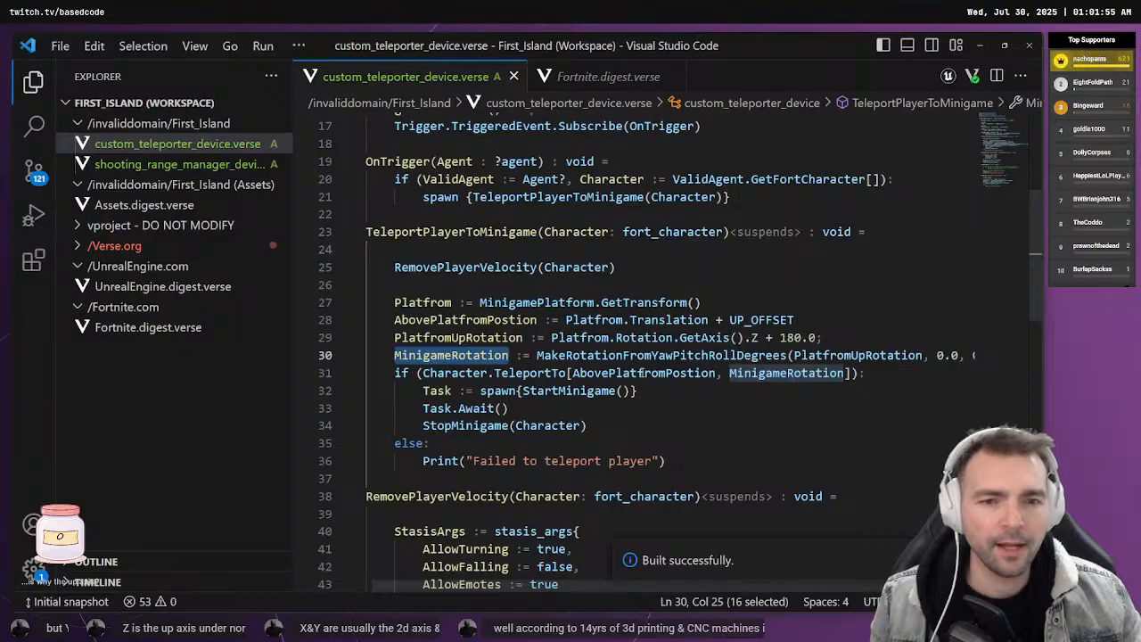
pyautogui.moveTo(519, 374)
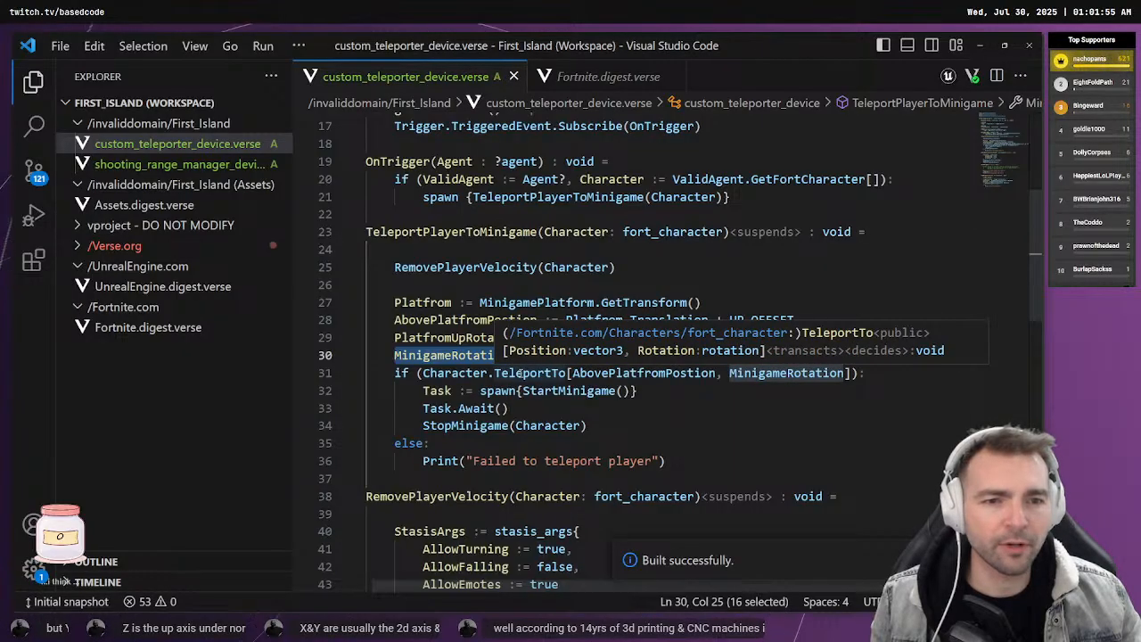
pyautogui.doubleClick(762, 369)
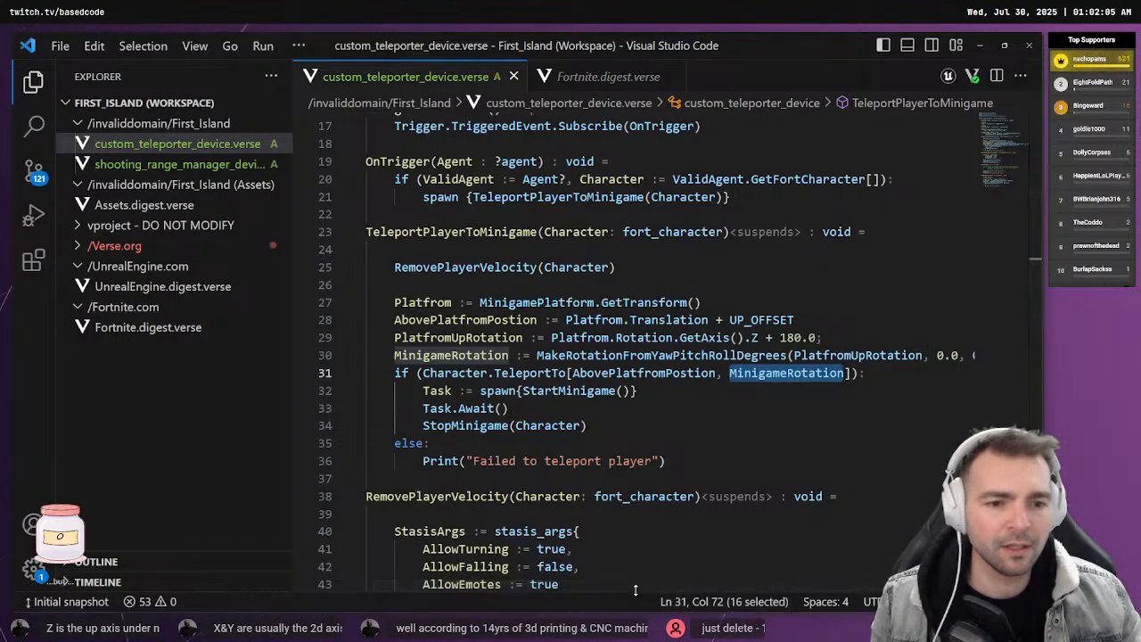
# Replace the MinigameRotation argument of the TeleportTo call on line 31 with Platfrom.Rotation copied from line 29
pyautogui.moveTo(639, 585); pyautogui.dragTo(664, 585)
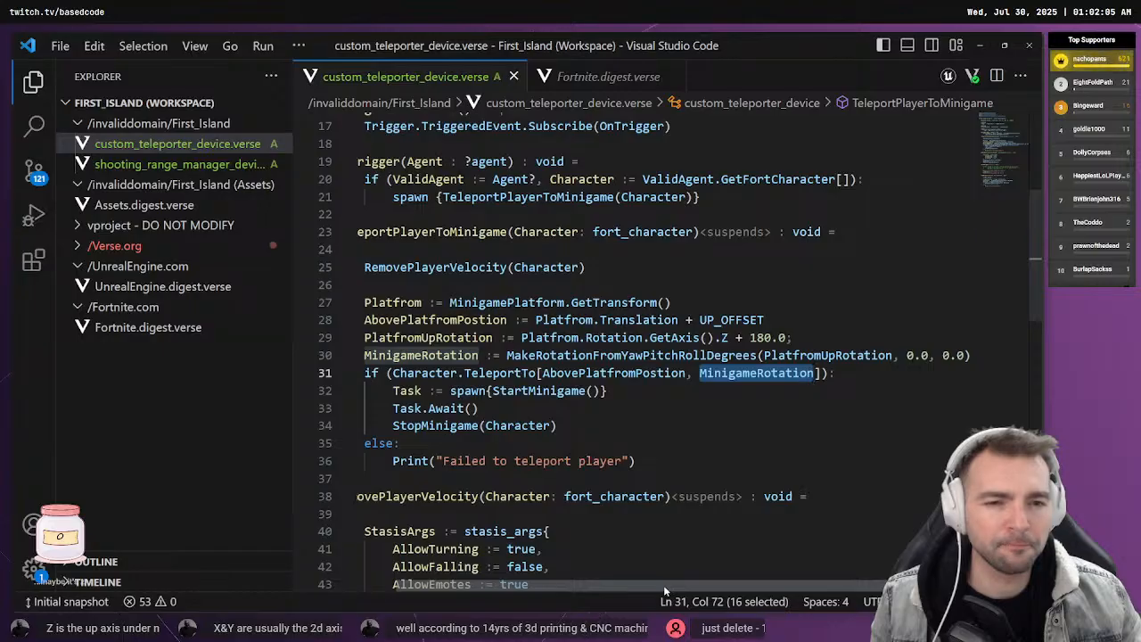
pyautogui.moveTo(642, 336)
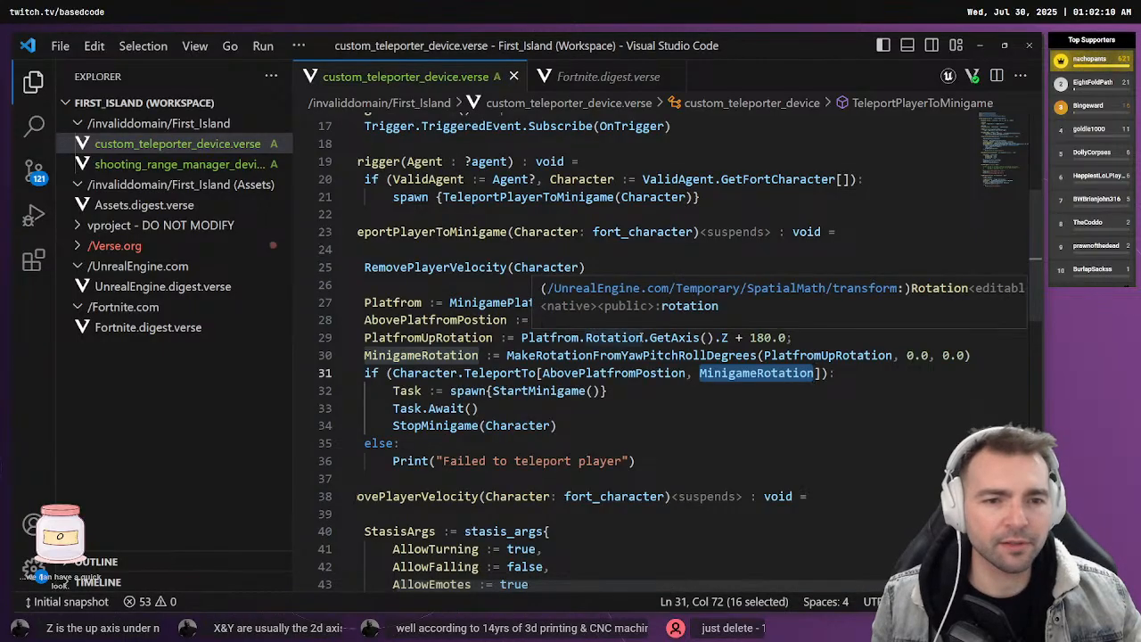
pyautogui.moveTo(643, 337); pyautogui.dragTo(515, 337)
pyautogui.hotkey('ctrl', 'c')
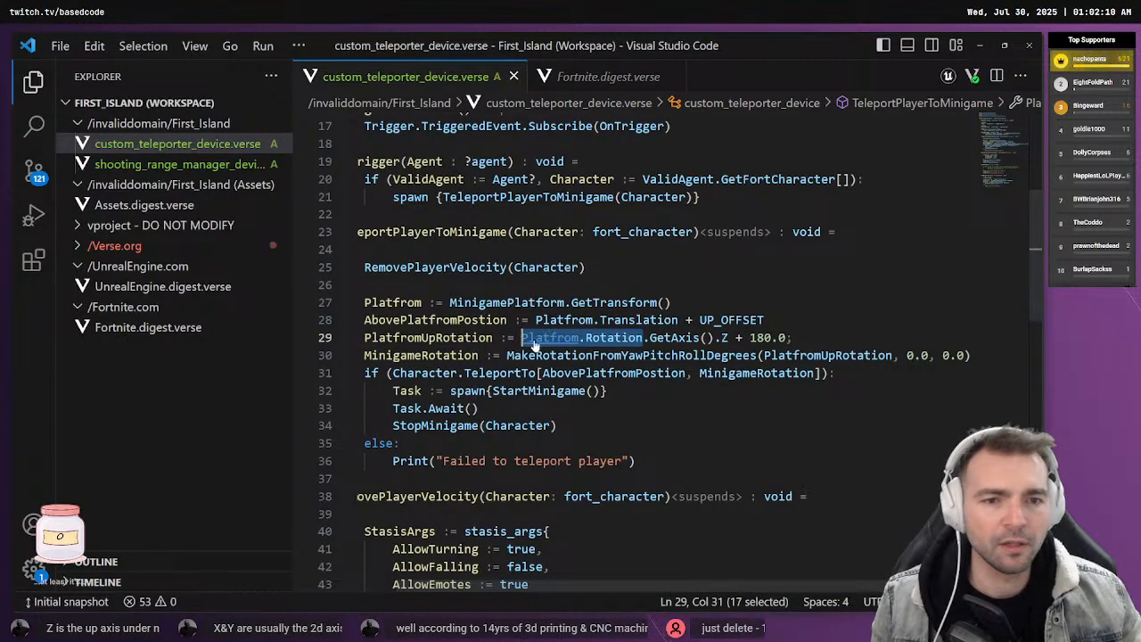
pyautogui.doubleClick(758, 373)
pyautogui.hotkey('ctrl', 'v')
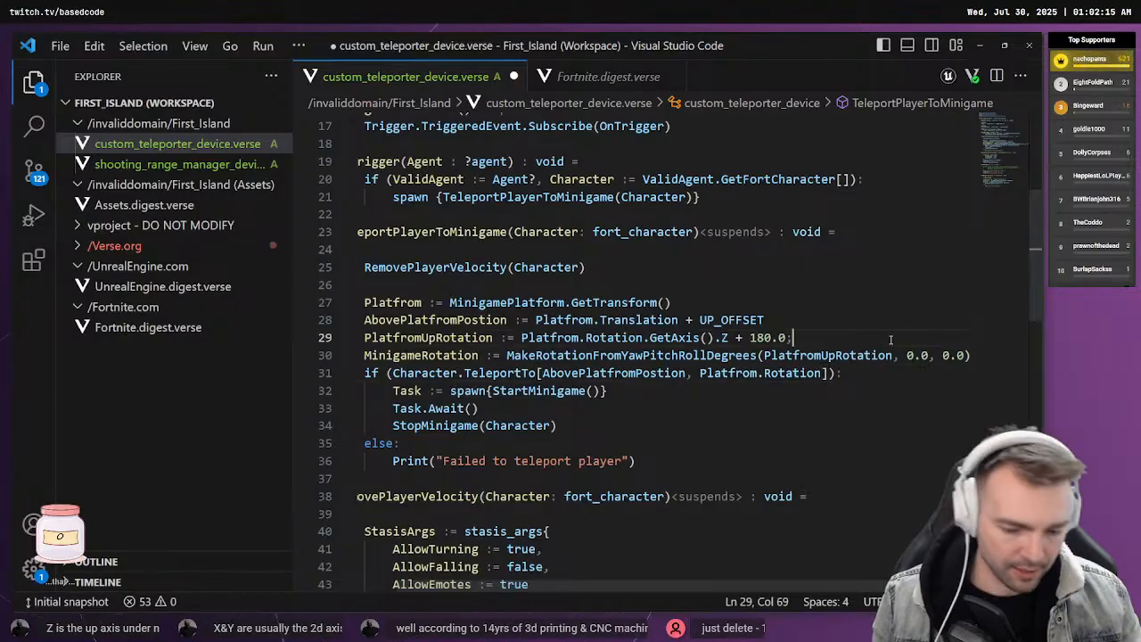
# Comment out the PlatfromUpRotation and MinigameRotation definitions on lines 29 and 30, and save custom_teleporter_device.verse
pyautogui.hotkey('ctrl', '/')
pyautogui.press('Down')
pyautogui.hotkey('ctrl', 'Left')
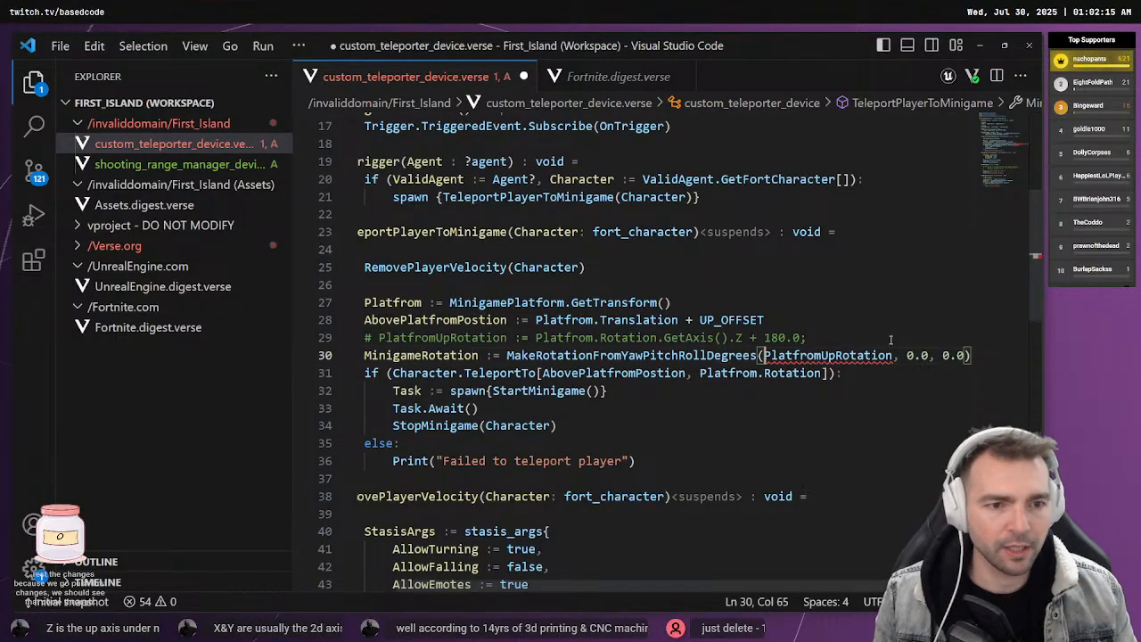
pyautogui.hotkey('ctrl', '/')
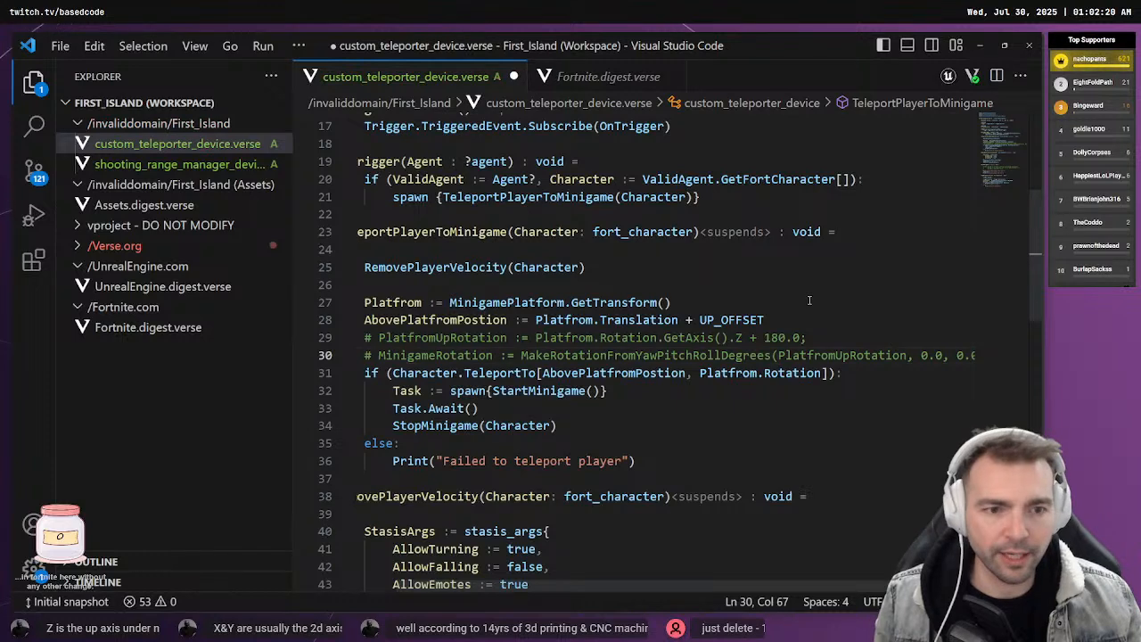
pyautogui.hscroll(-2, 538, 582)
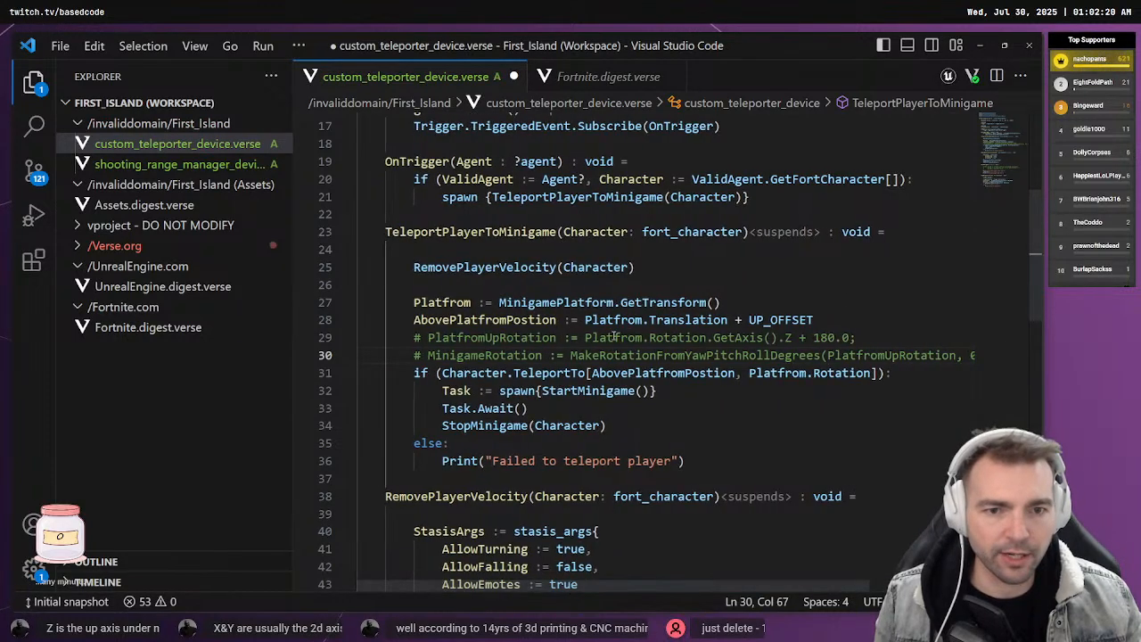
pyautogui.click(876, 321)
pyautogui.hotkey('ctrl', 's')
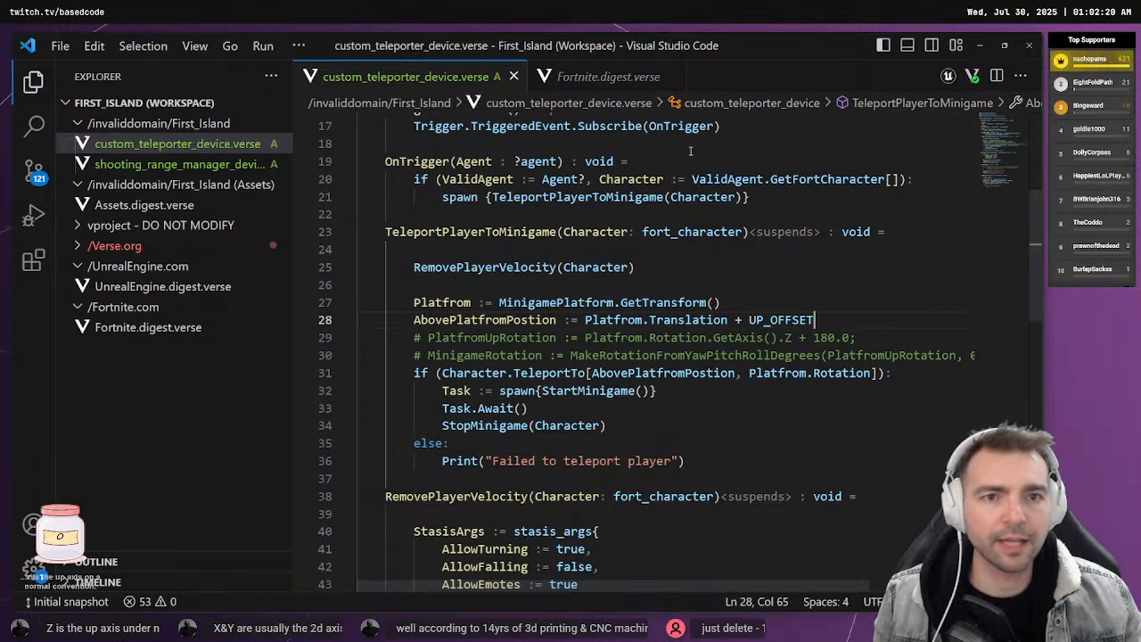
pyautogui.doubleClick(521, 337)
pyautogui.doubleClick(486, 355)
pyautogui.scroll(-3, 624, 339)
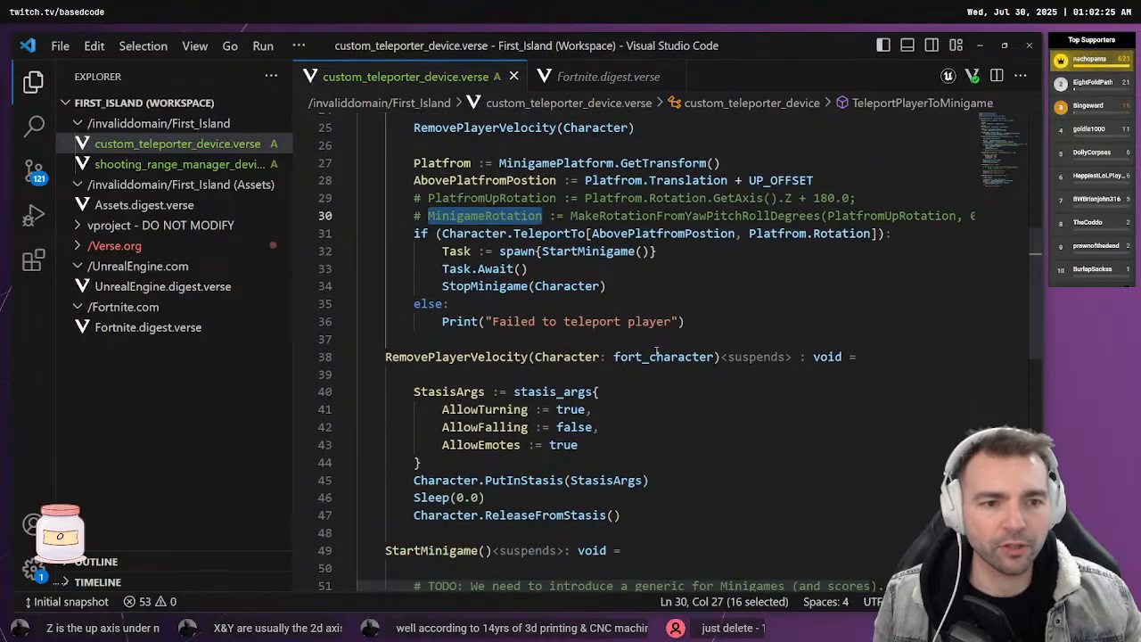
# Build the Verse code, save the modified BadTarget1, BadTarget2 and BadTarget3 assets, and switch to the Unreal Editor
pyautogui.scroll(4, 667, 324)
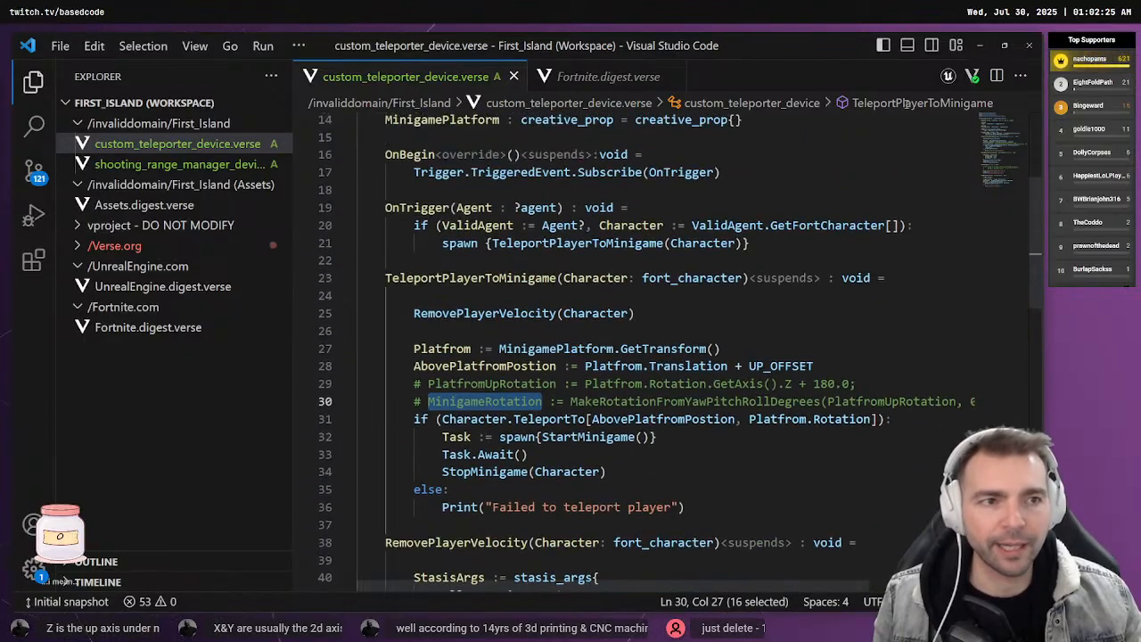
pyautogui.click(967, 78)
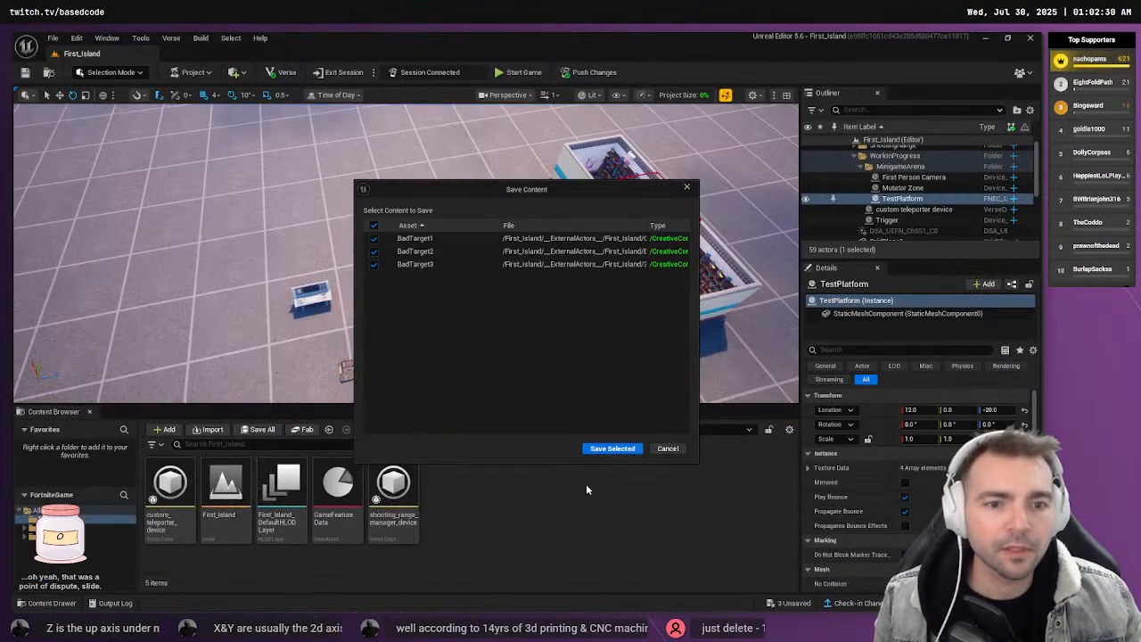
pyautogui.click(606, 448)
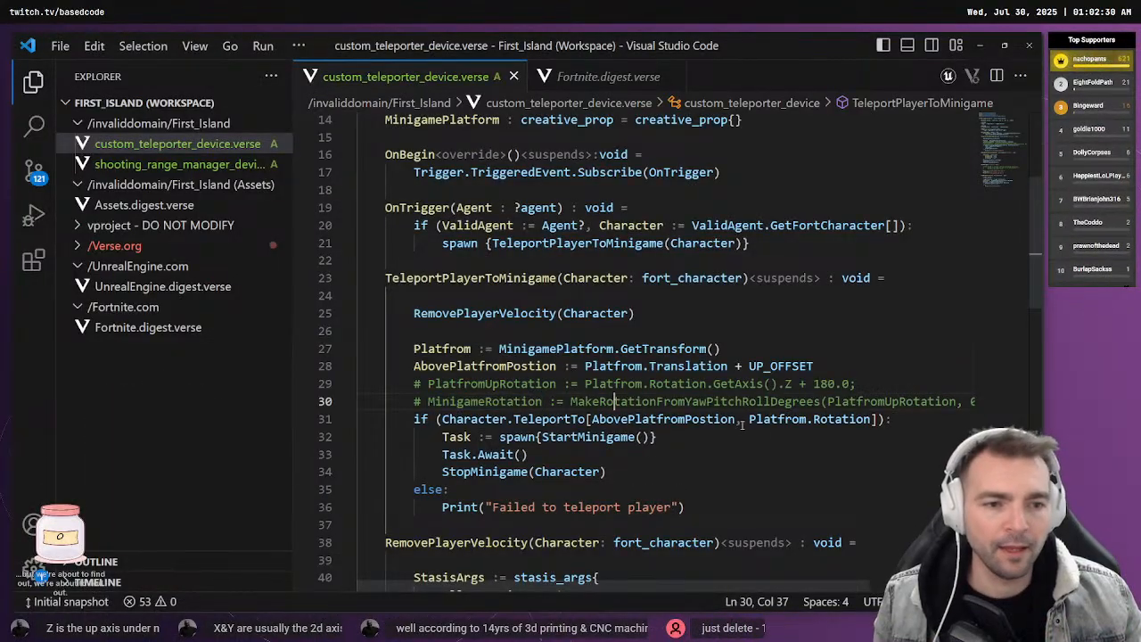
pyautogui.click(747, 420)
pyautogui.hotkey('alt', 'Tab')
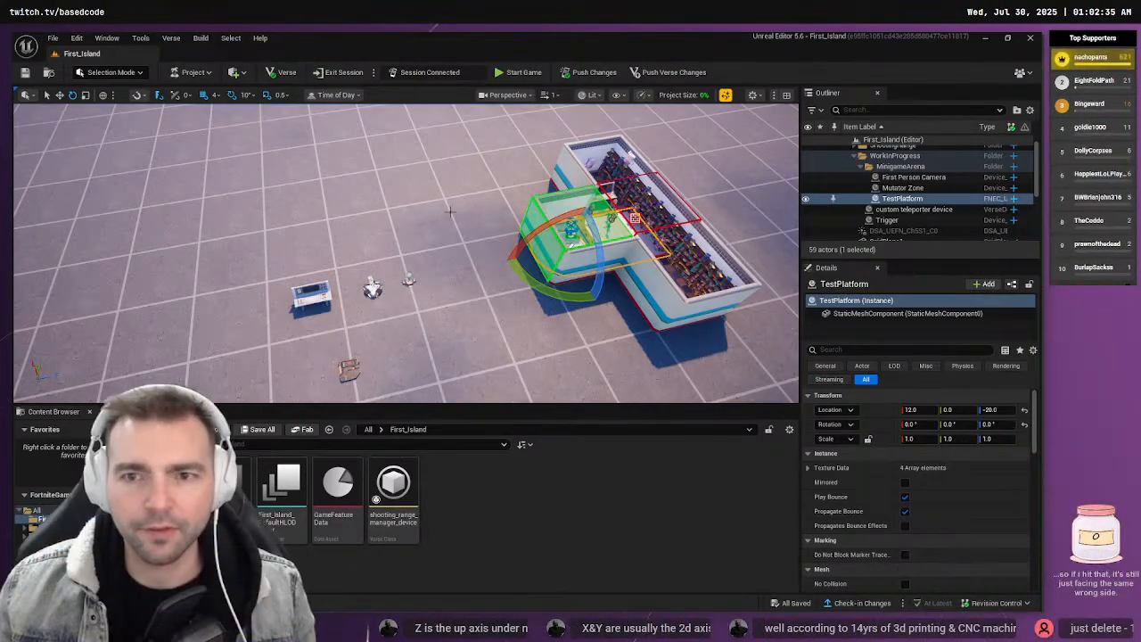
pyautogui.press('w')
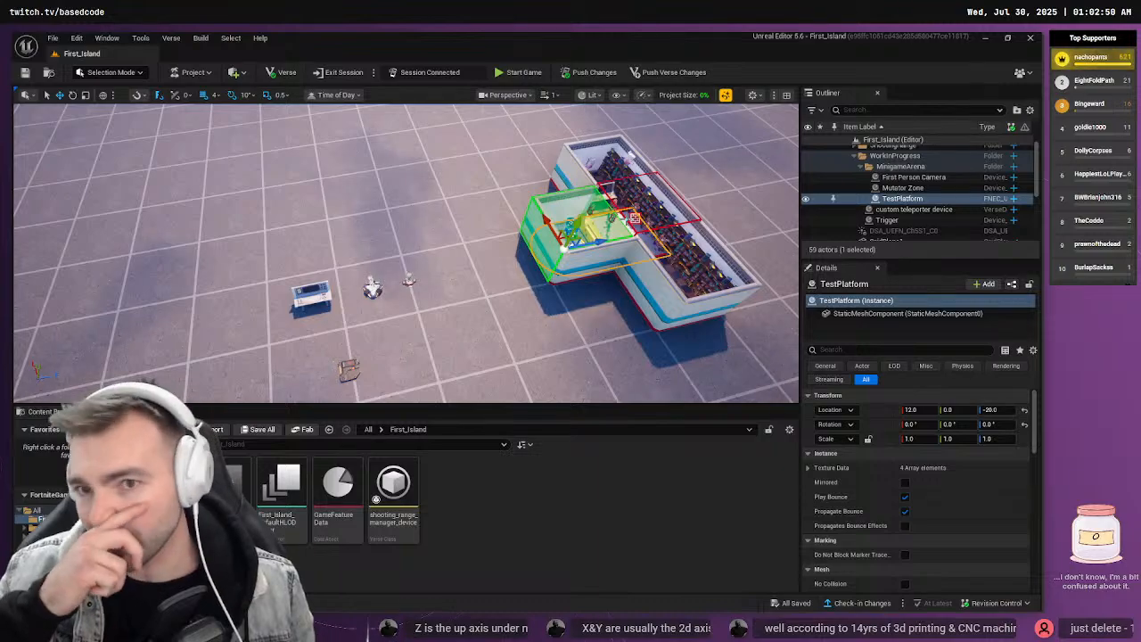
# Switch to the Fortnite client and walk around the devices and shooting range in edit mode to examine the arena's orientation
pyautogui.hotkey('alt', 'Tab')
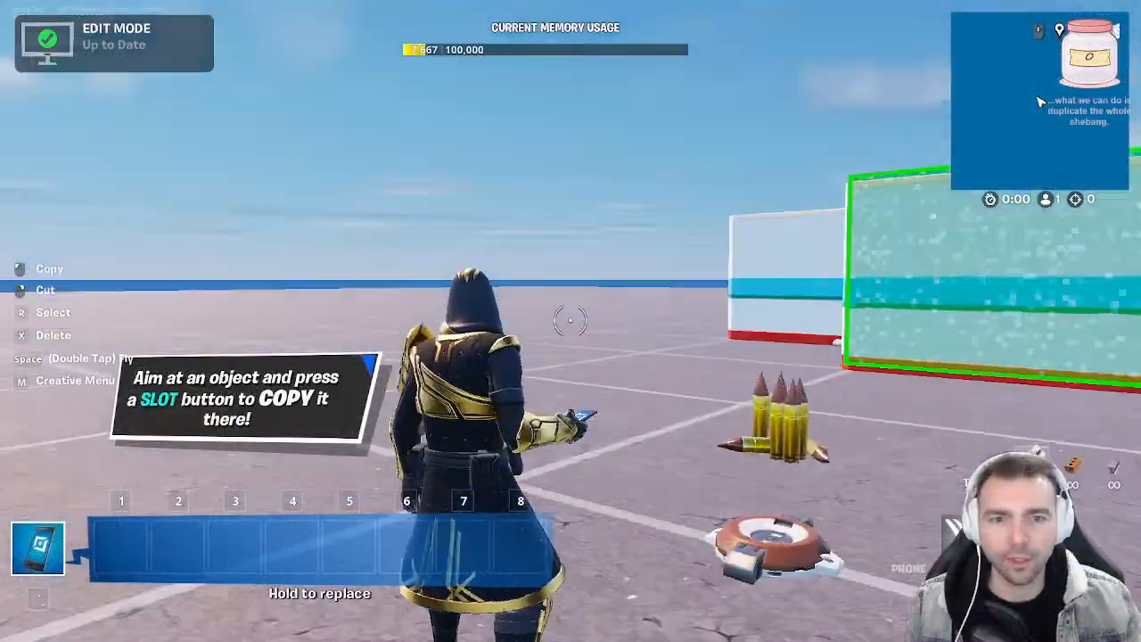
pyautogui.press('w')
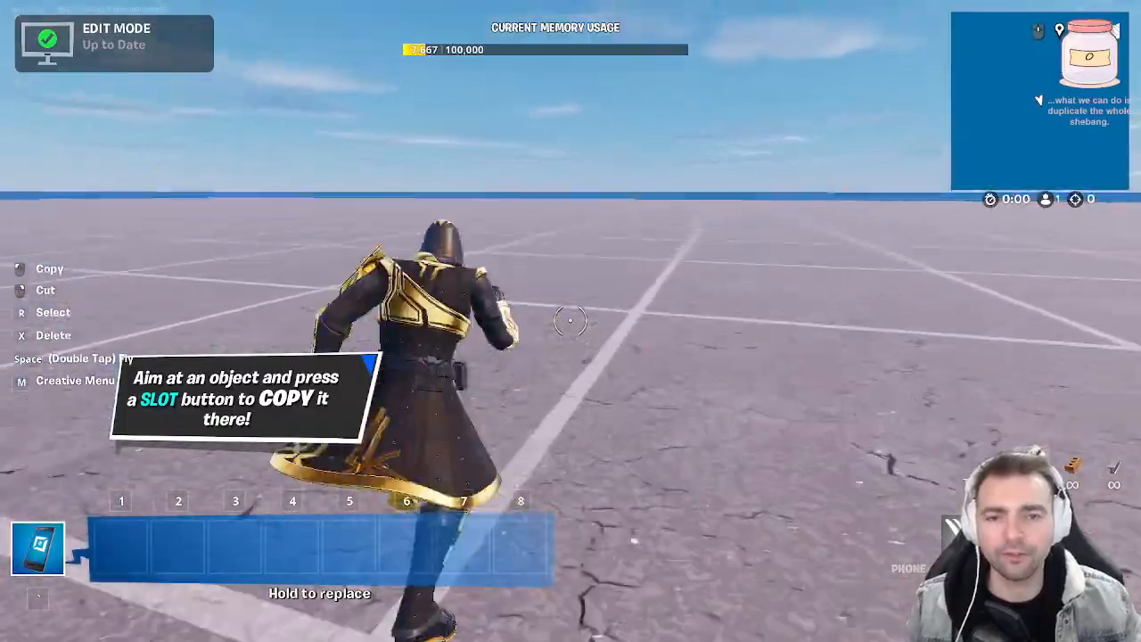
pyautogui.press('w')
pyautogui.press('space')
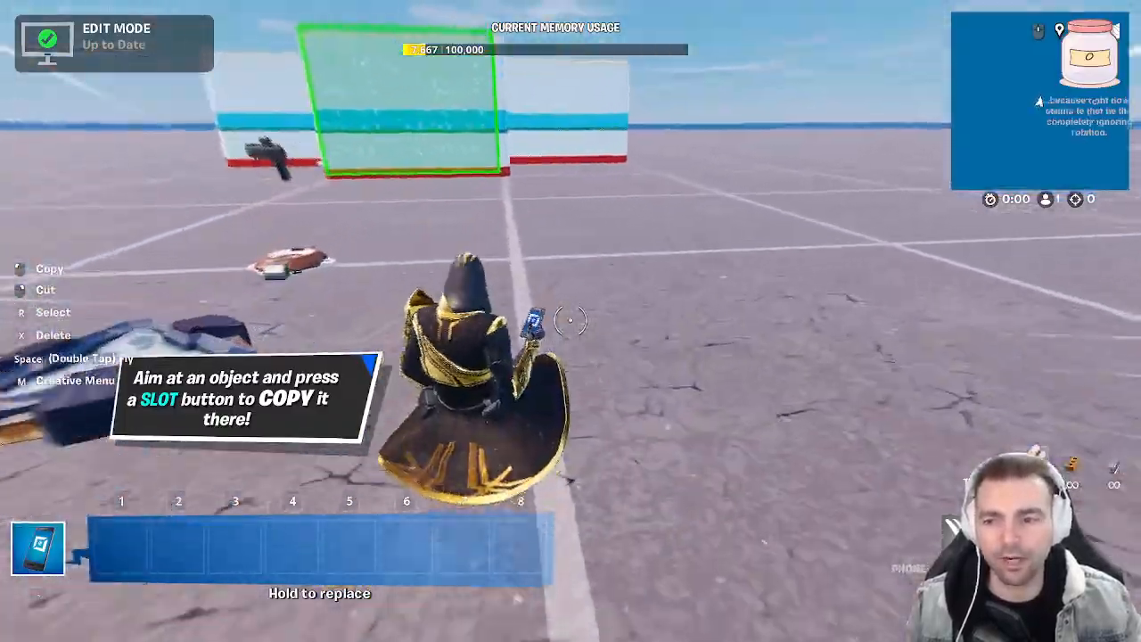
pyautogui.press('w')
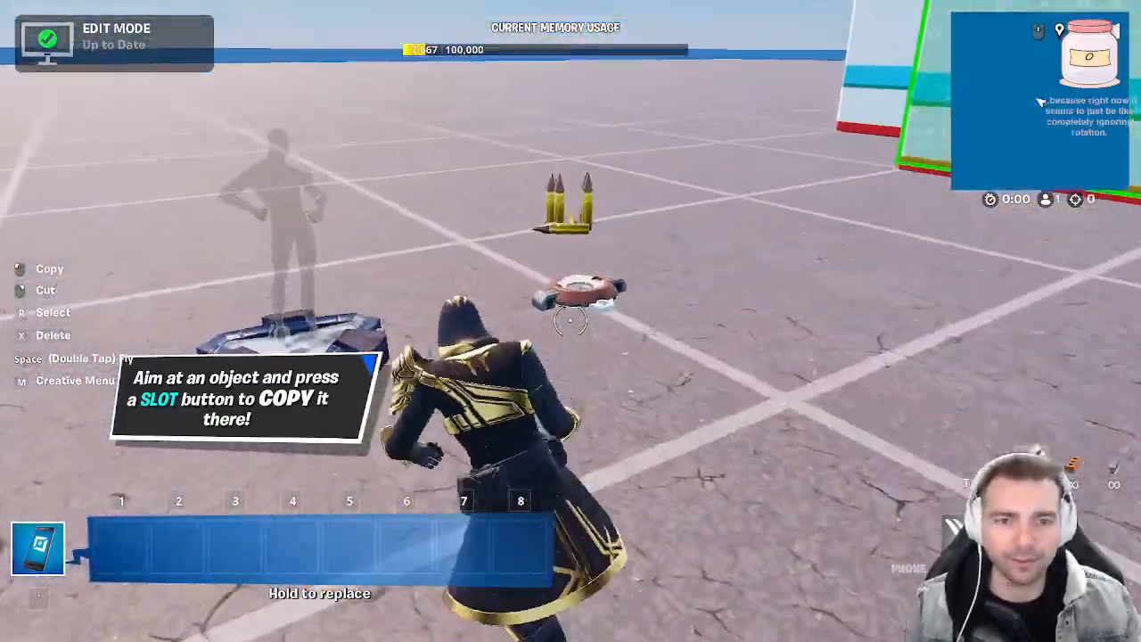
pyautogui.press('w')
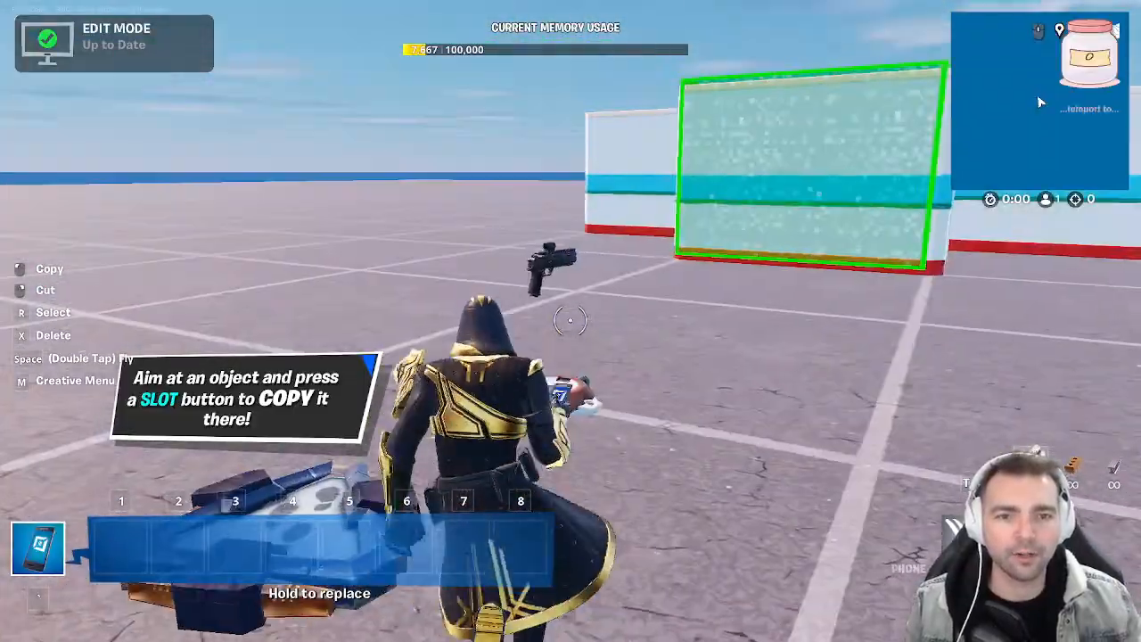
pyautogui.press('w')
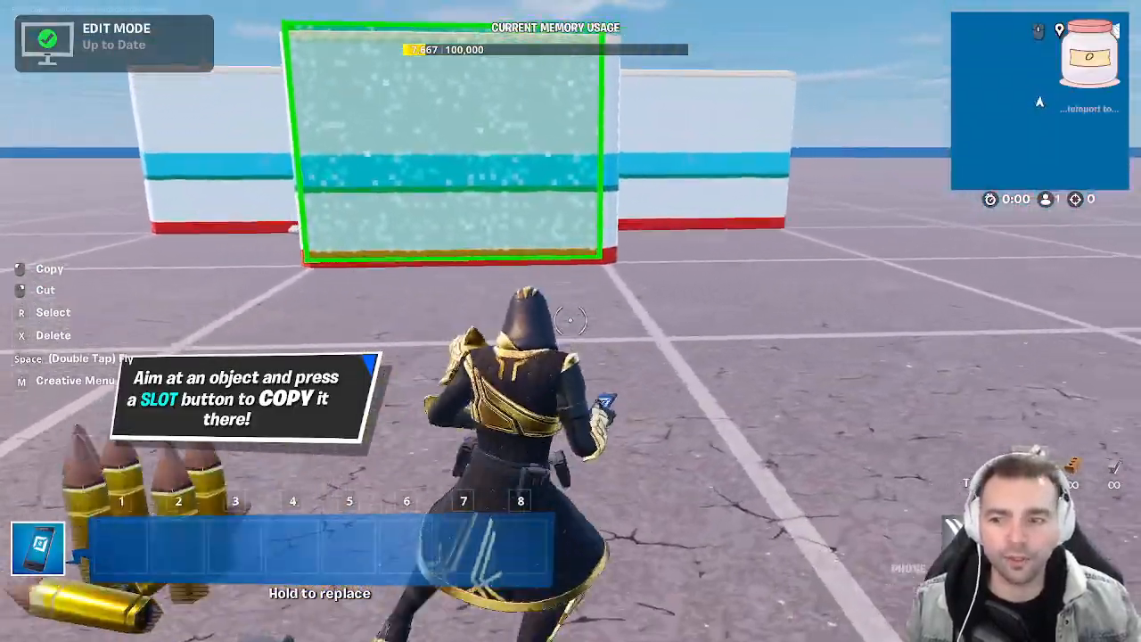
pyautogui.press('w')
pyautogui.press('w')
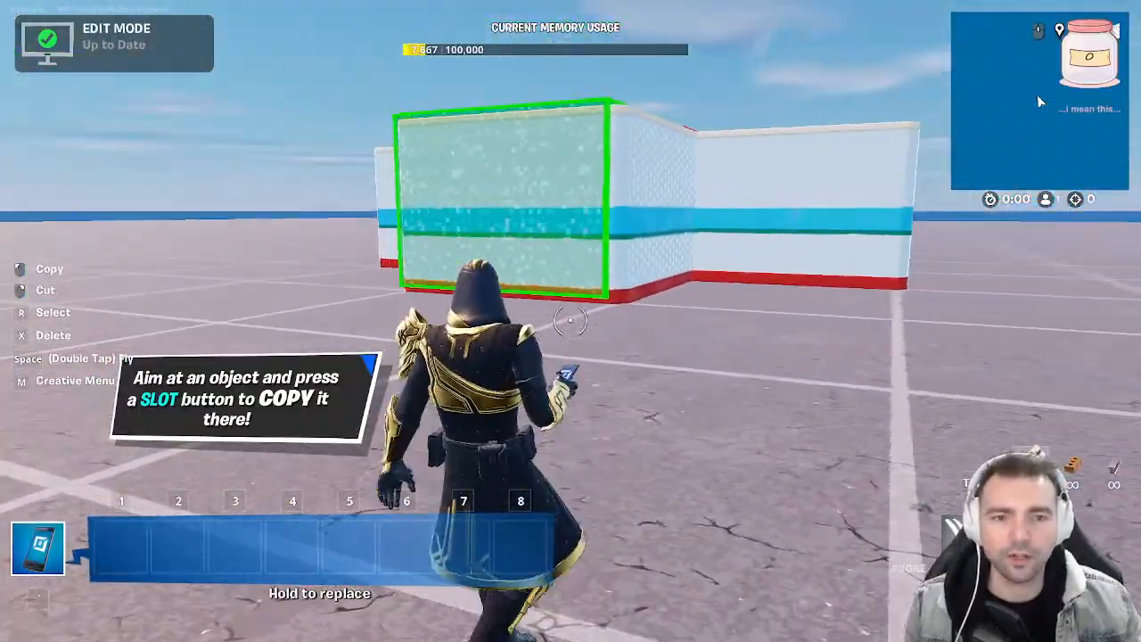
pyautogui.press('w')
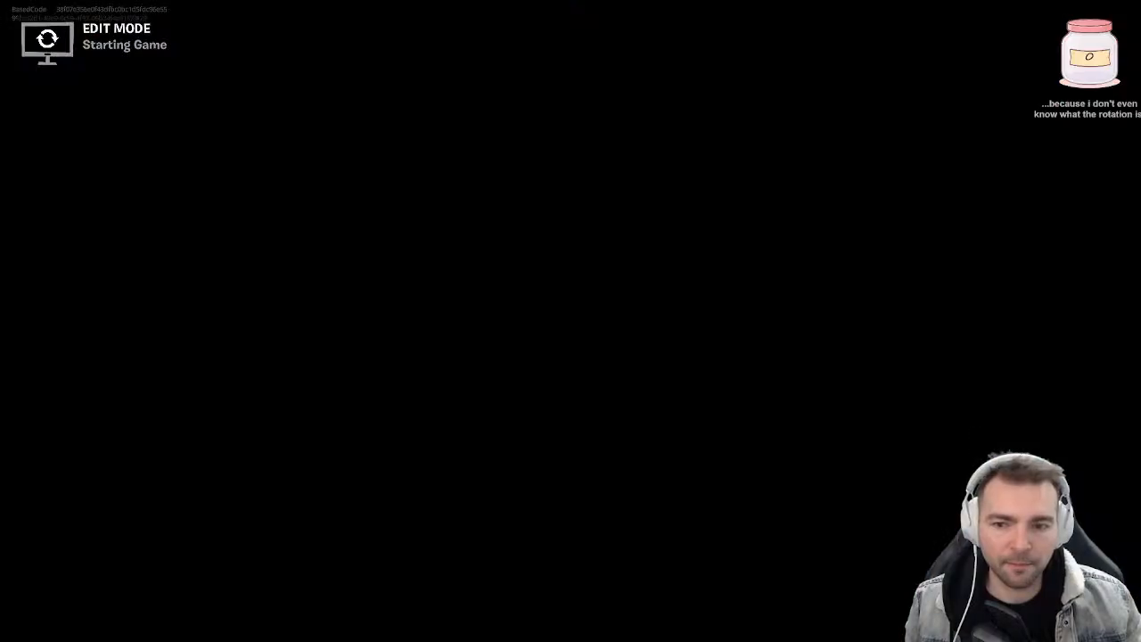
# Enter the shooting range in game mode and shoot at the targets to check the direction the player faces after teleporting
pyautogui.press('w')
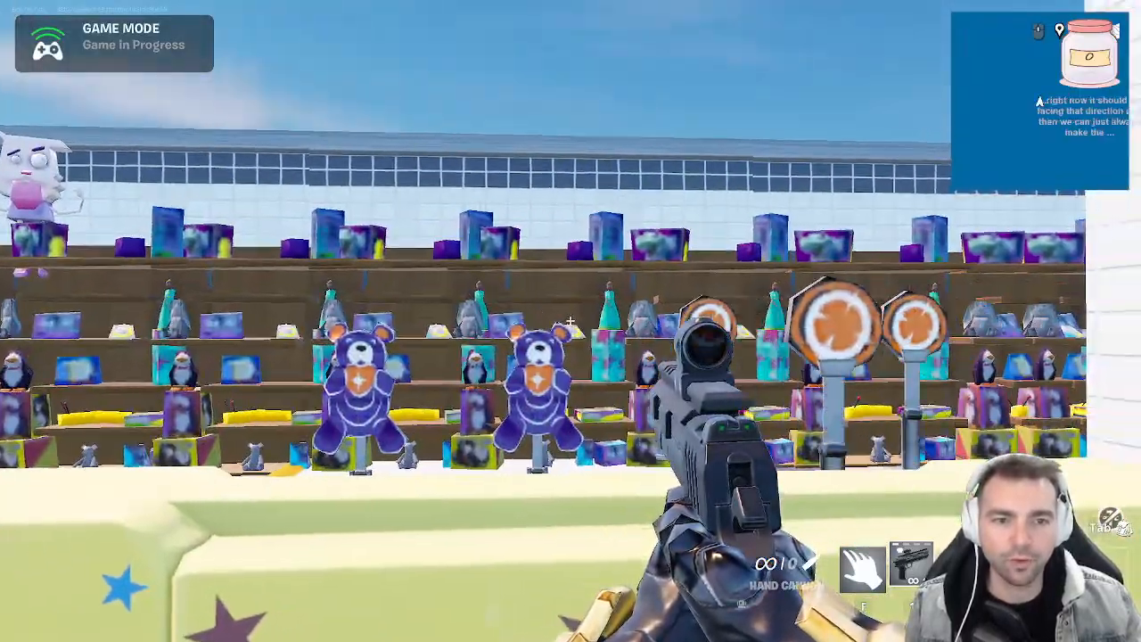
pyautogui.click(570, 320)
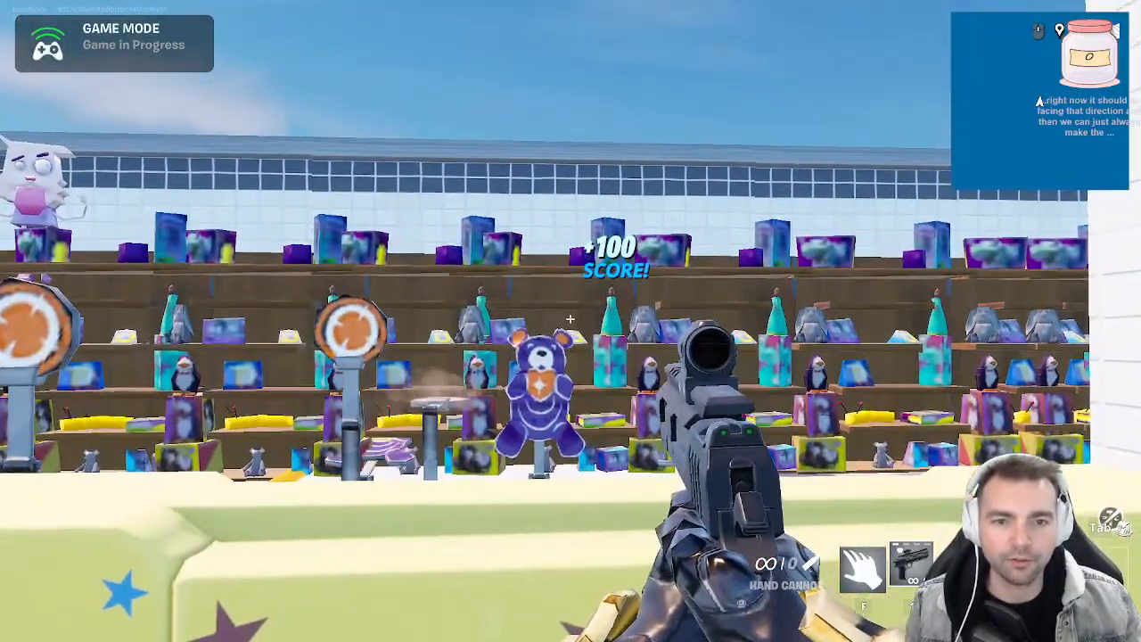
pyautogui.click(570, 320)
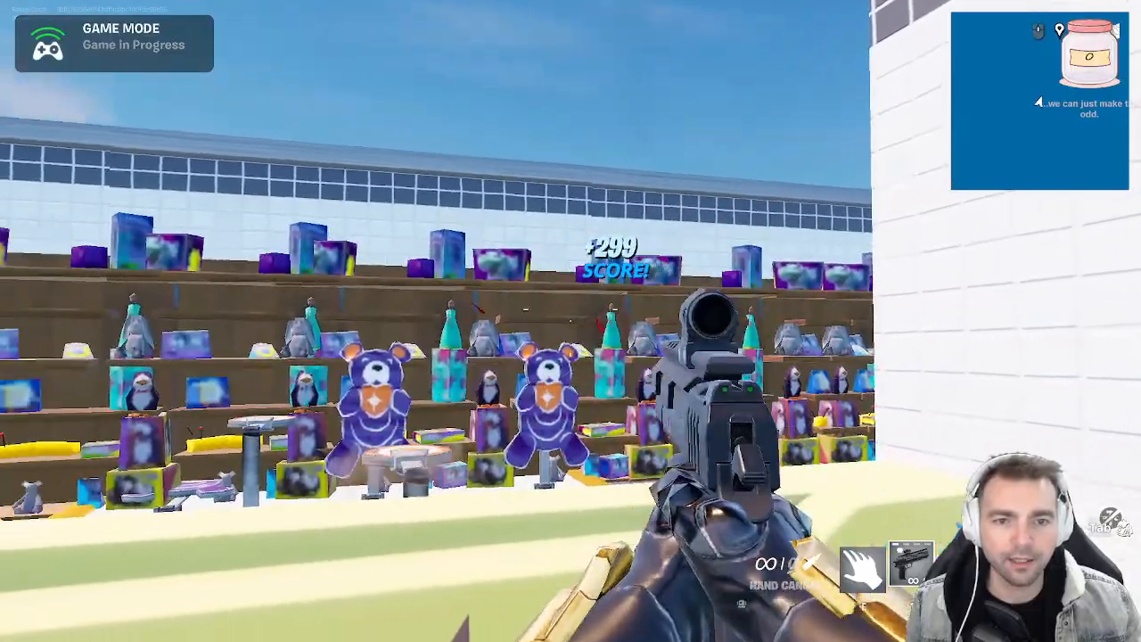
pyautogui.click(570, 320)
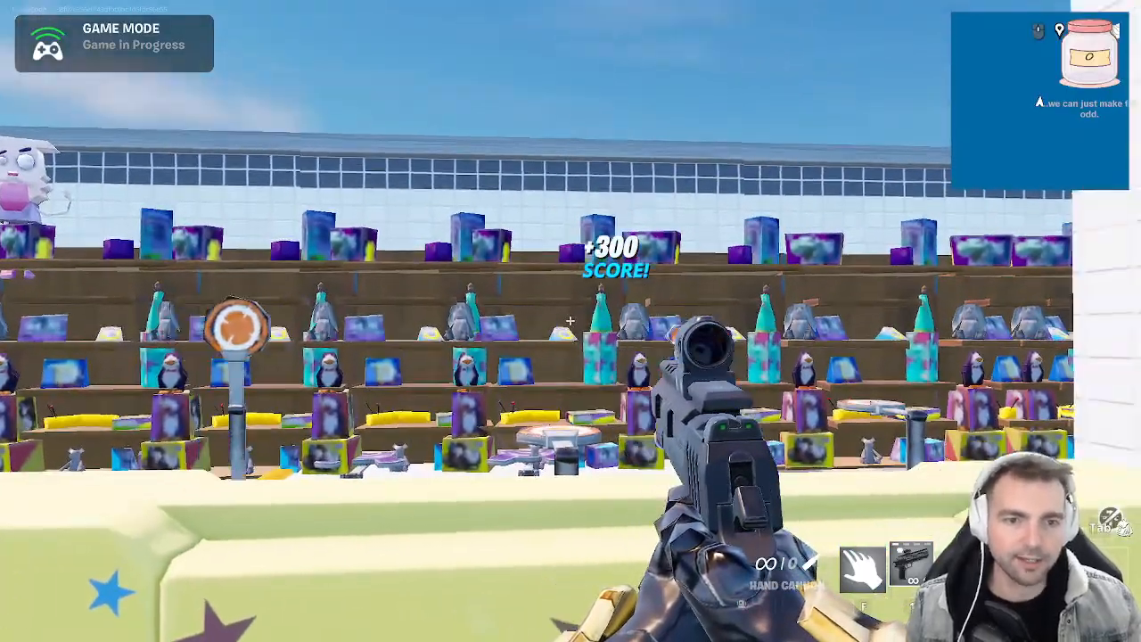
# Switch to the Unreal Editor, collapse the WorkInProgress folder and select the ShootingRange folder
pyautogui.hotkey('alt', 'Tab')
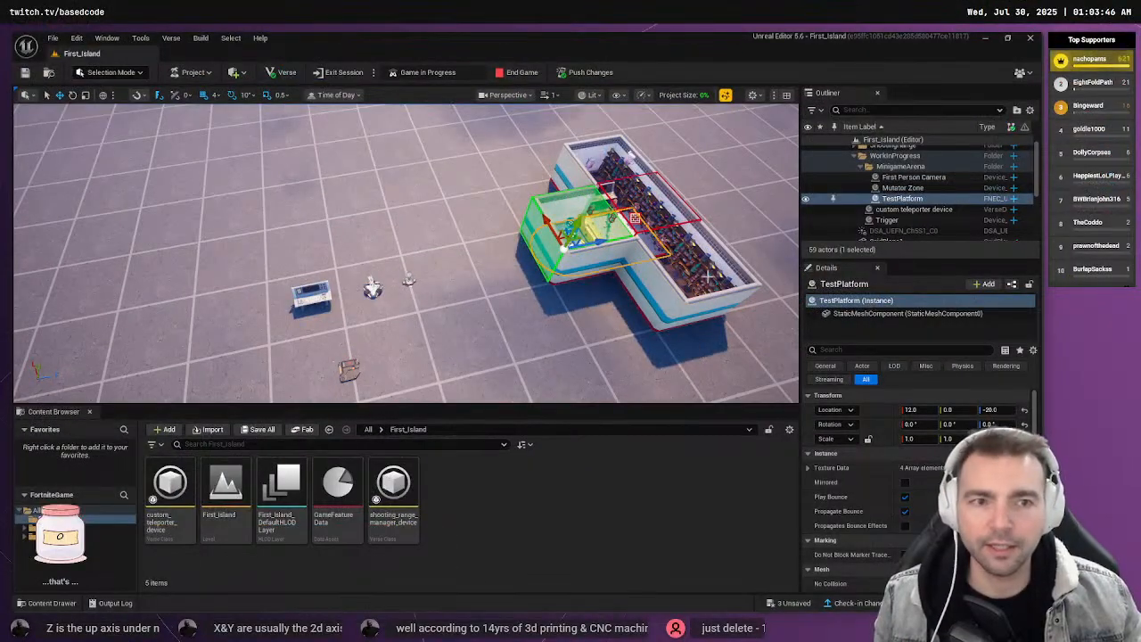
pyautogui.scroll(1, 863, 169)
pyautogui.click(856, 163)
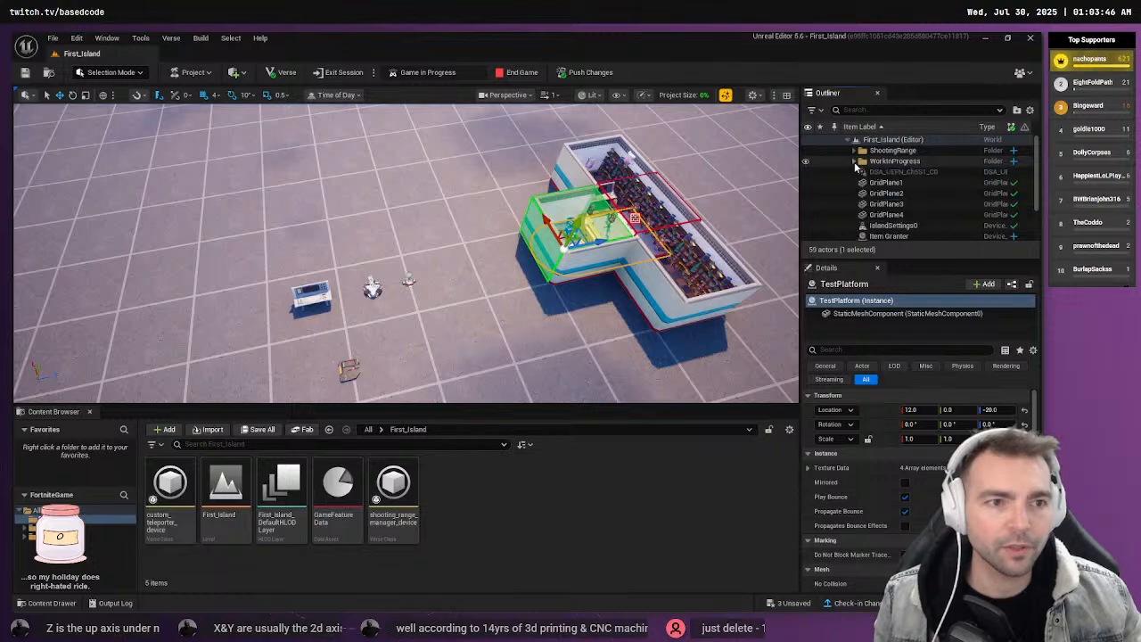
pyautogui.moveTo(443, 133); pyautogui.dragTo(371, 188, button='right')
pyautogui.click(891, 150)
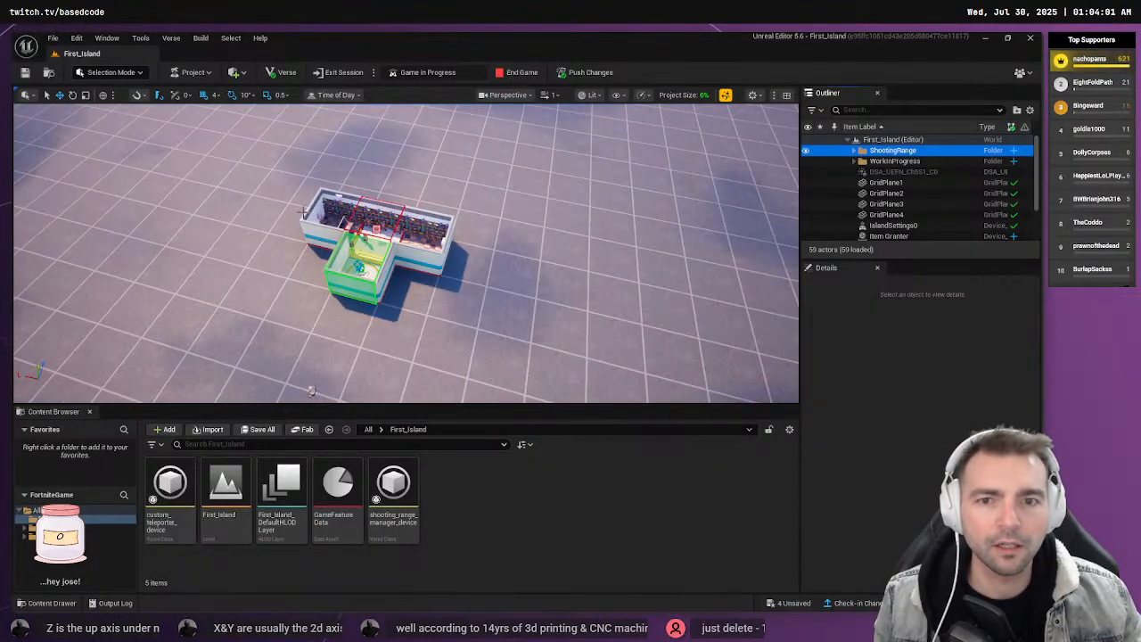
pyautogui.click(895, 160)
pyautogui.click(894, 153)
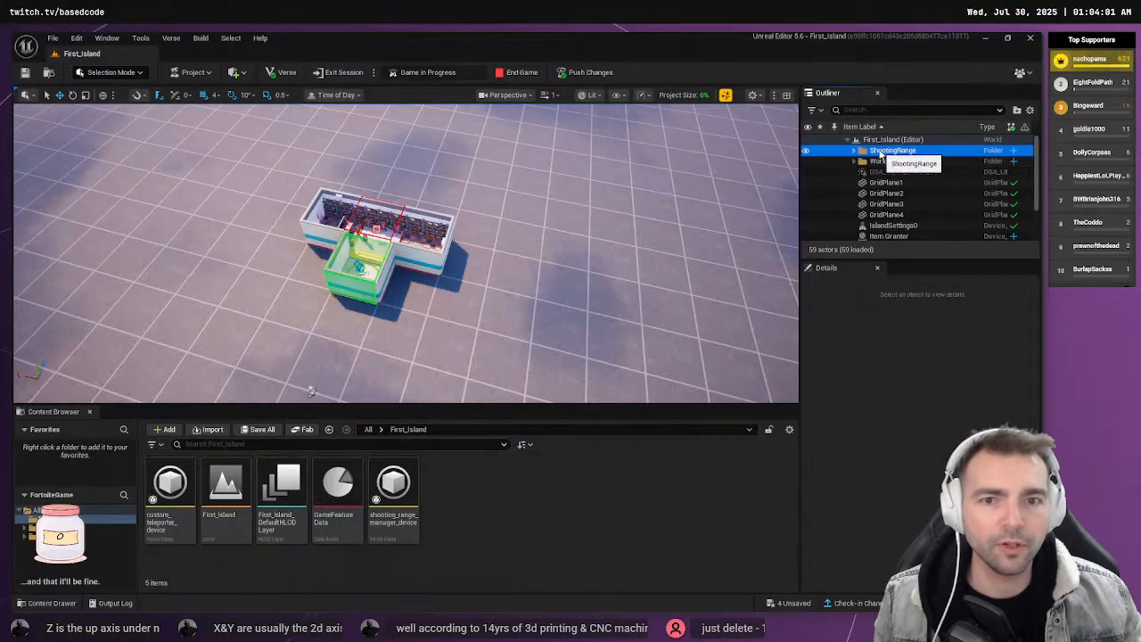
# Toggle the ShootingRange folder's visibility off and back on to check what it contains
pyautogui.click(805, 151)
pyautogui.click(806, 152)
pyautogui.click(884, 154)
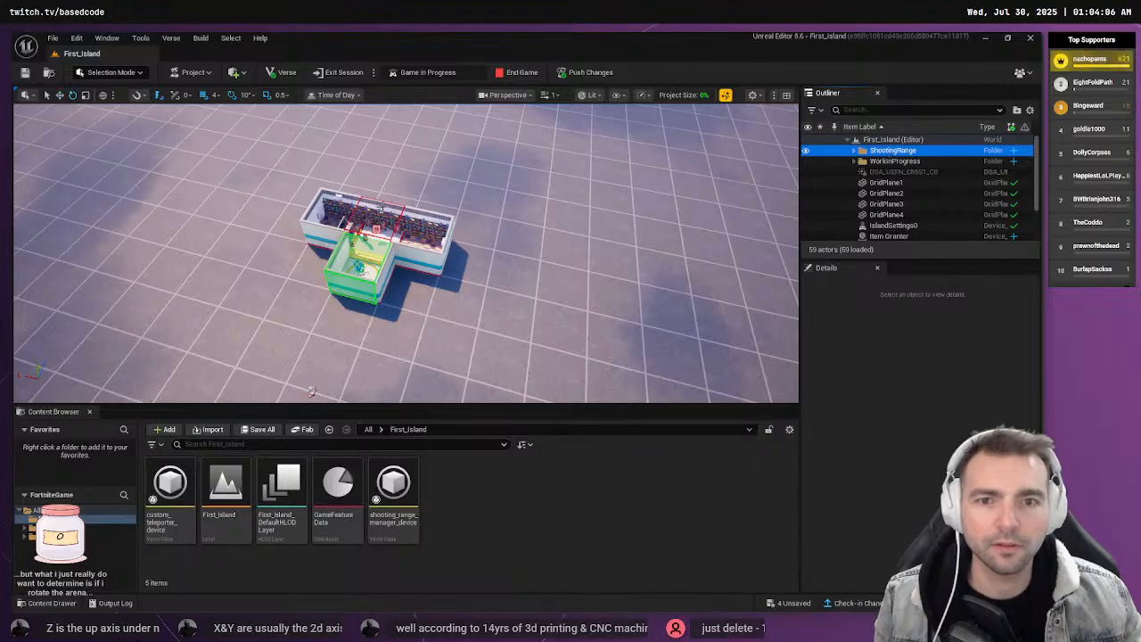
# Activate the Rotate tool and select the Commerce Shelve Toys 8 shelf inside the arena
pyautogui.click(855, 153)
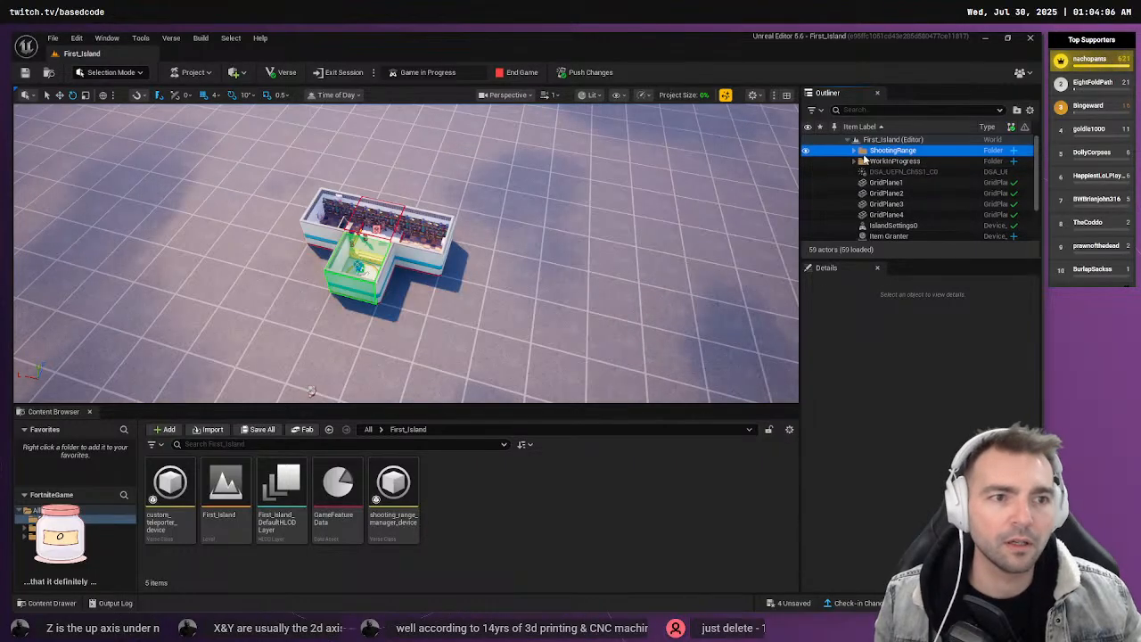
pyautogui.click(77, 98)
pyautogui.scroll(-2, 312, 392)
pyautogui.moveTo(406, 253); pyautogui.dragTo(357, 263, button='right')
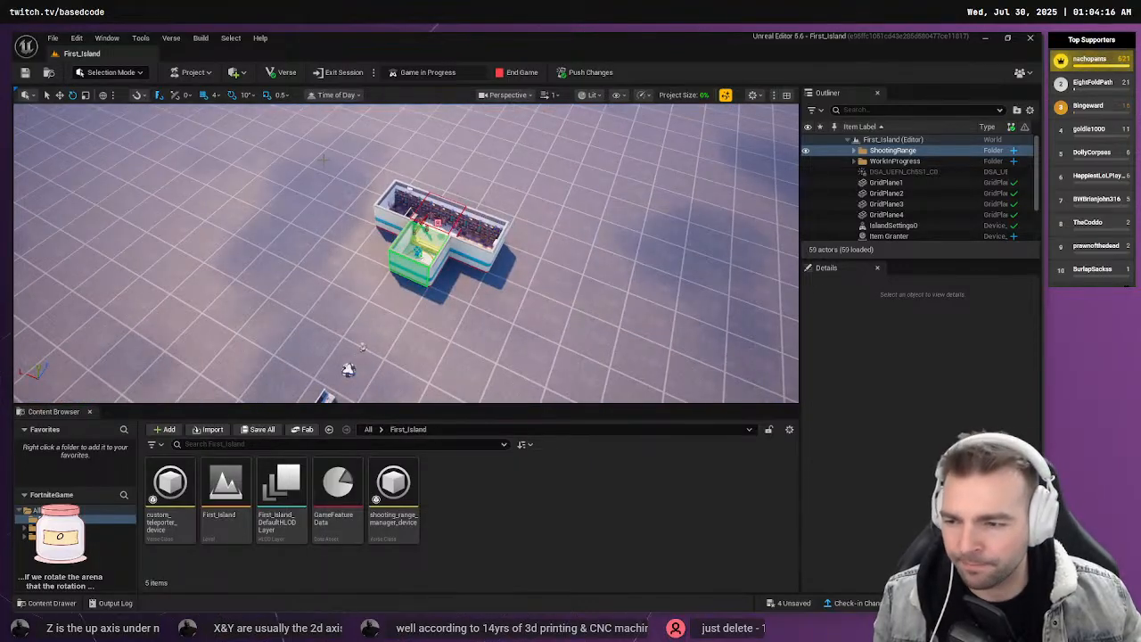
pyautogui.click(410, 204)
pyautogui.moveTo(531, 279); pyautogui.dragTo(562, 267, button='right')
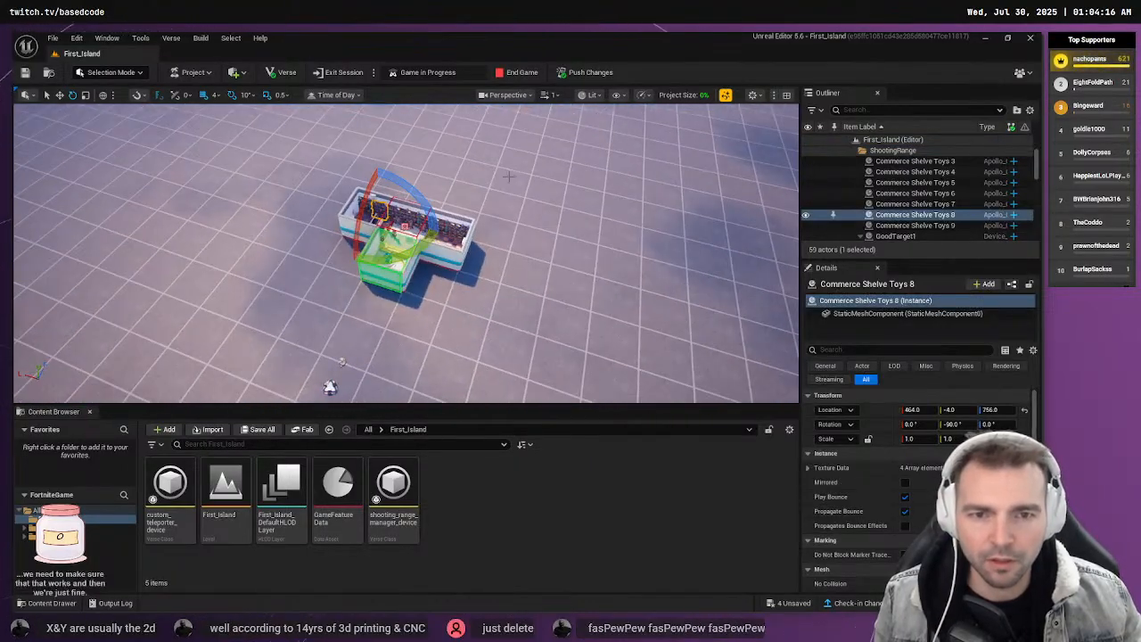
pyautogui.moveTo(419, 192); pyautogui.dragTo(446, 200)
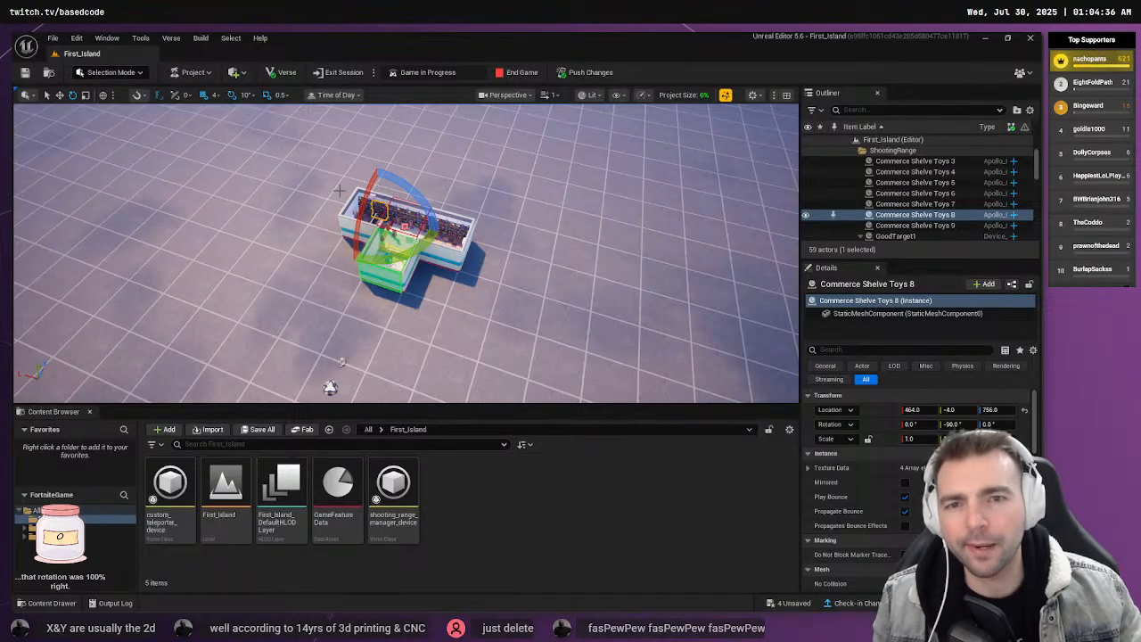
# Select all actors in the ShootingRange folder, from the Audio Player through the last floor tile
pyautogui.scroll(3, 913, 178)
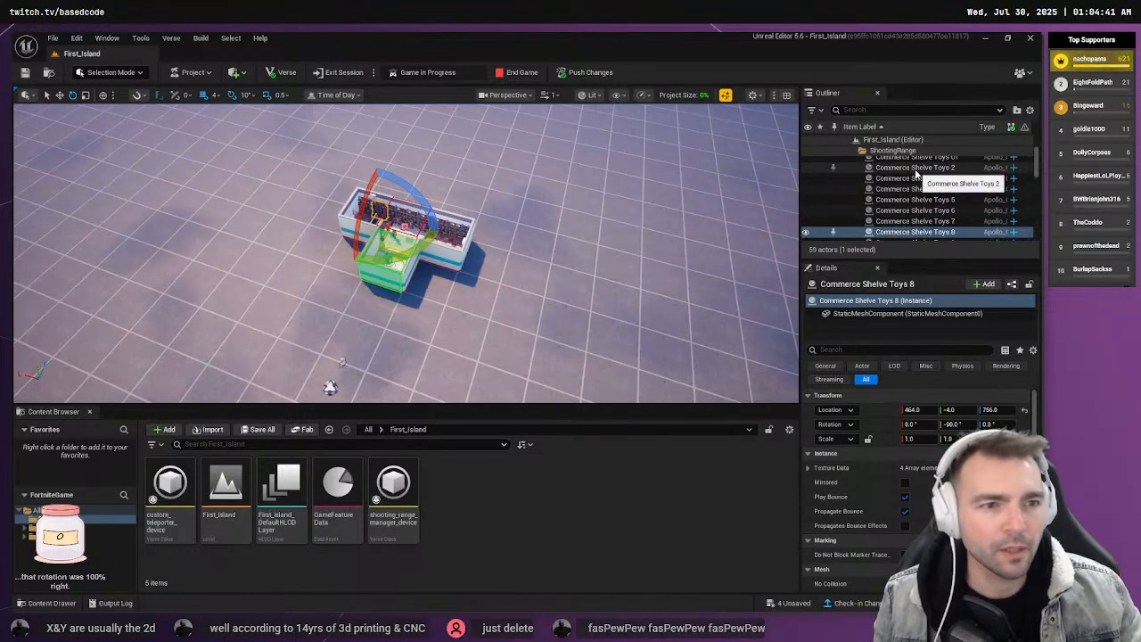
pyautogui.click(899, 161)
pyautogui.scroll(-5, 911, 188)
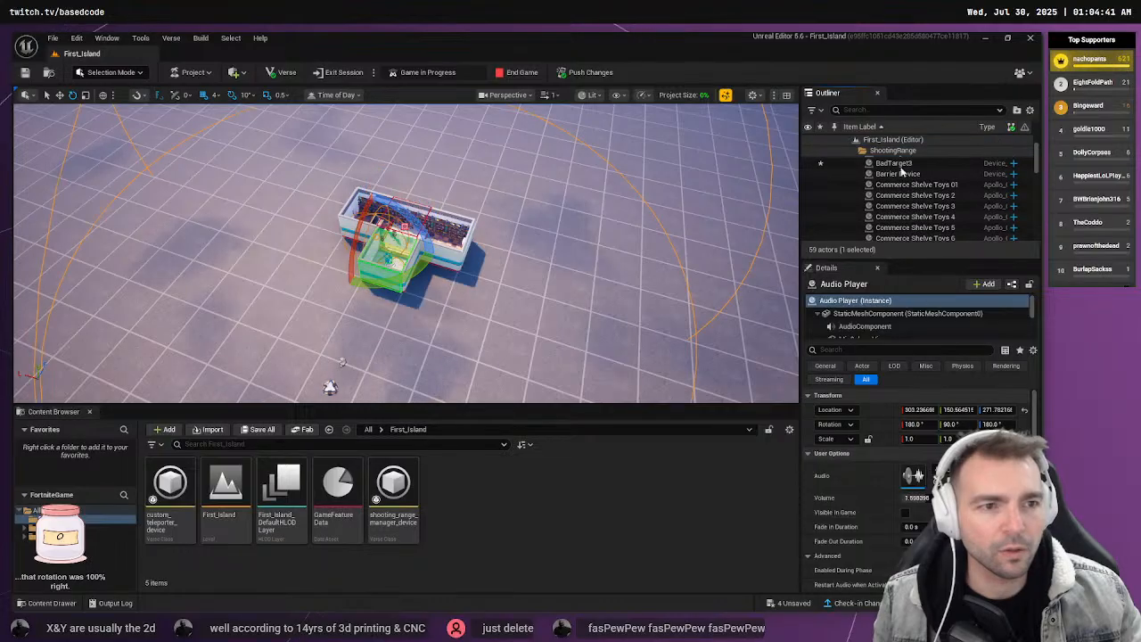
pyautogui.scroll(-6, 911, 190)
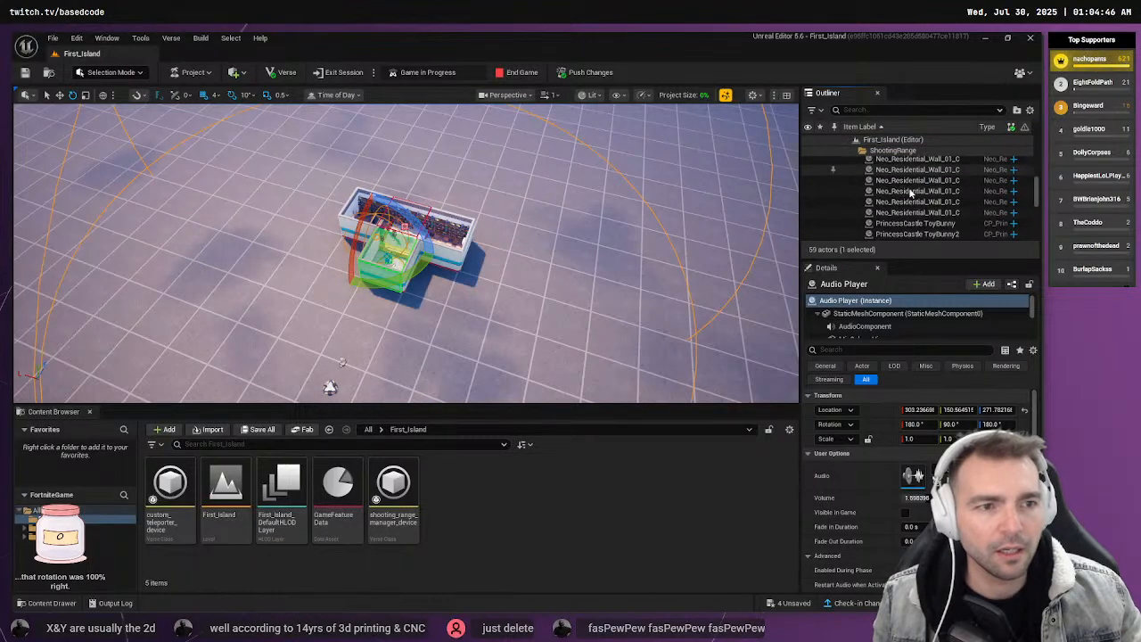
pyautogui.keyDown('shift'); pyautogui.click(902, 211); pyautogui.keyUp('shift')
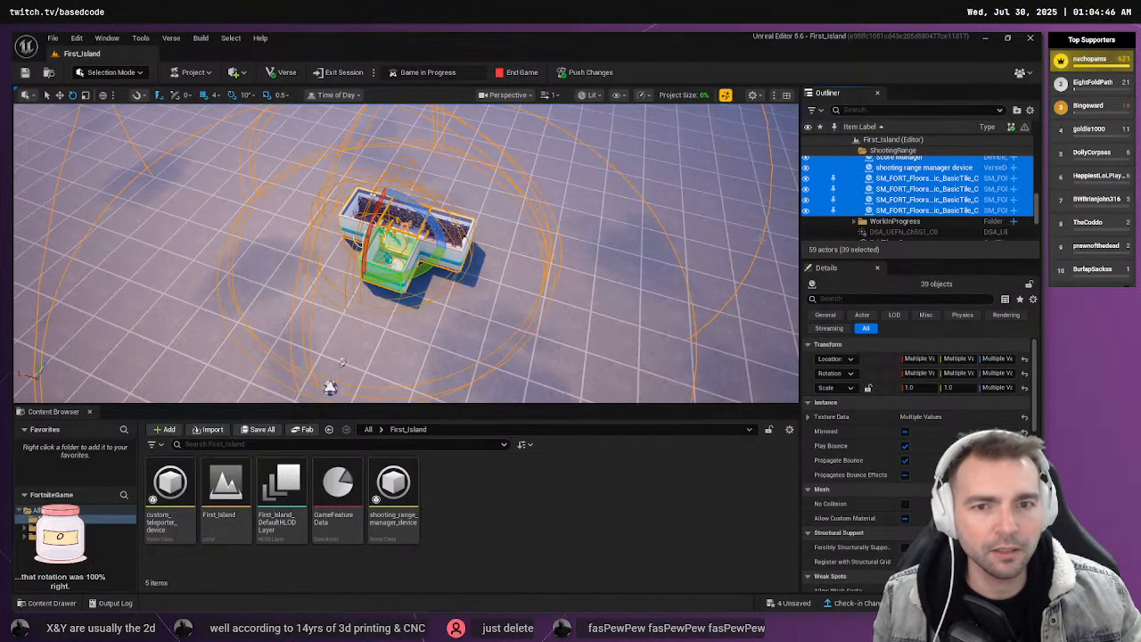
# Rotate the selected ShootingRange actors about 180° around the vertical axis in world space, and clear that selection
pyautogui.click(104, 95)
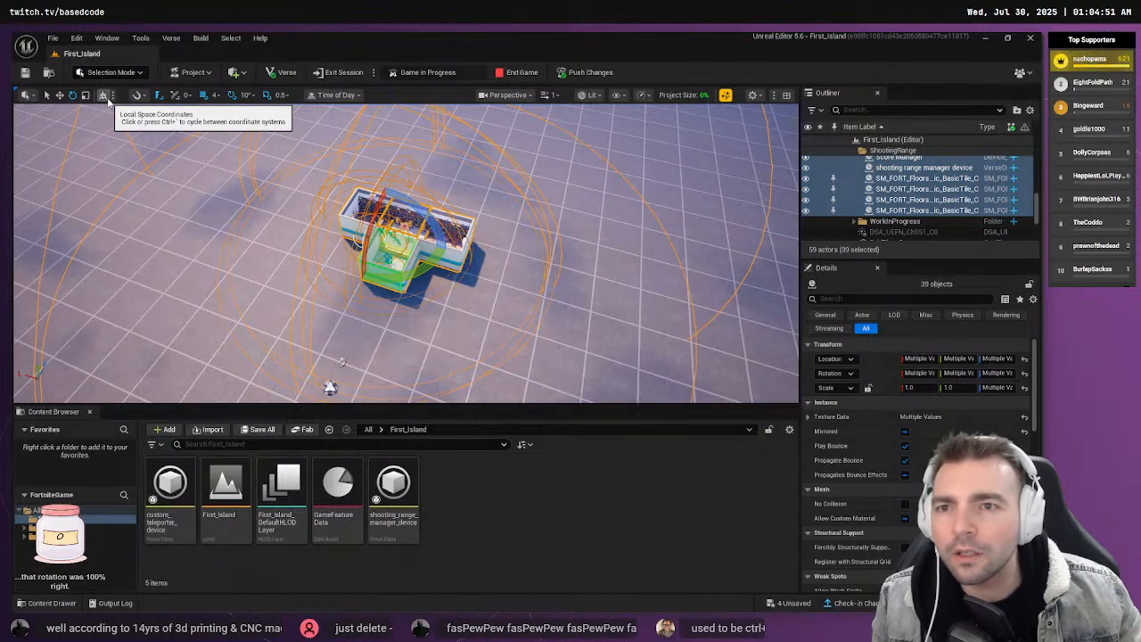
pyautogui.click(103, 96)
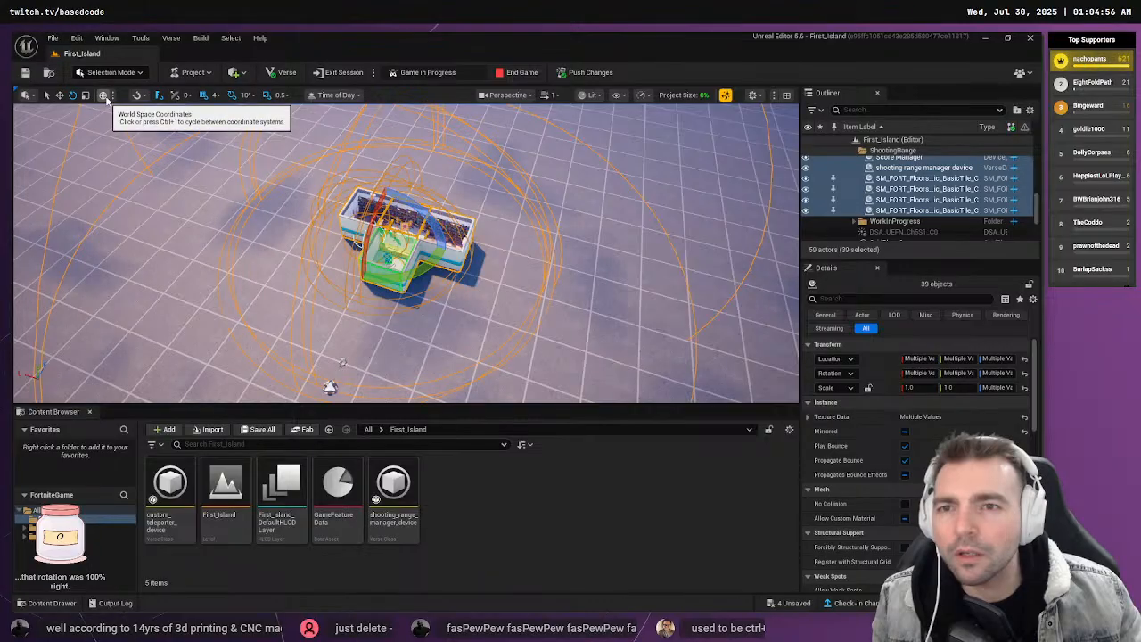
pyautogui.moveTo(398, 316); pyautogui.dragTo(382, 314, button='right')
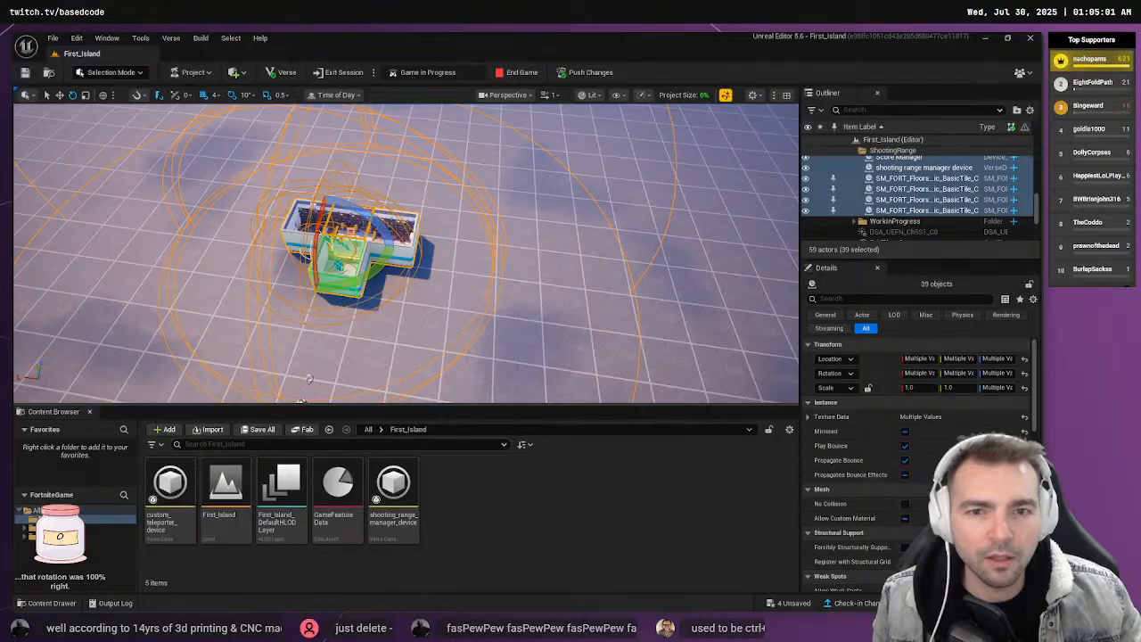
pyautogui.moveTo(309, 378); pyautogui.dragTo(310, 386, button='right')
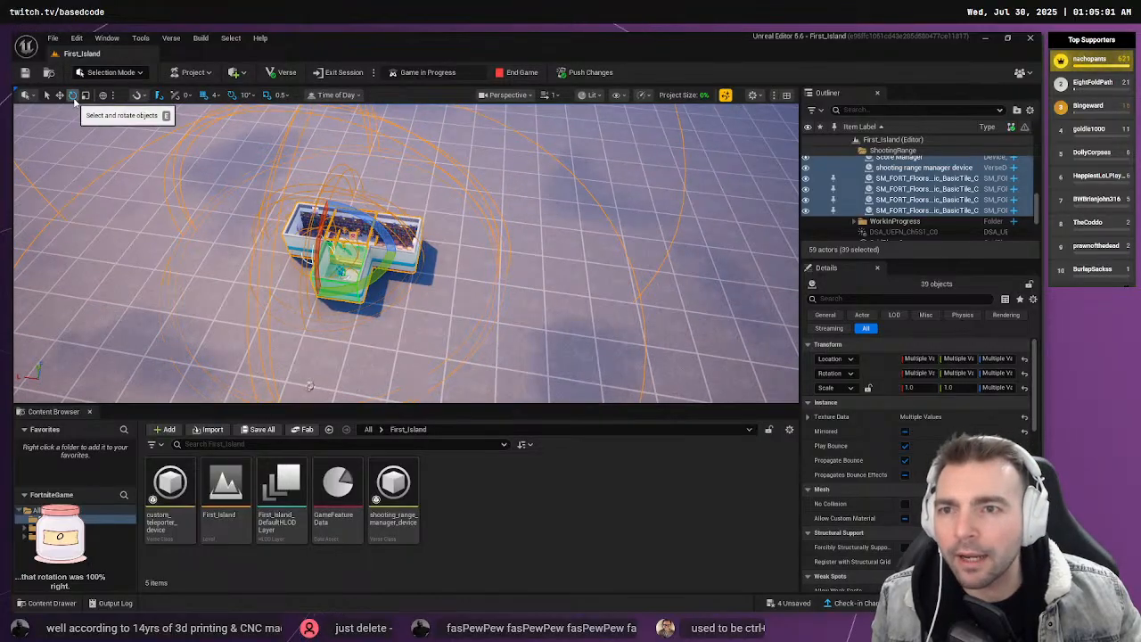
pyautogui.click(73, 95)
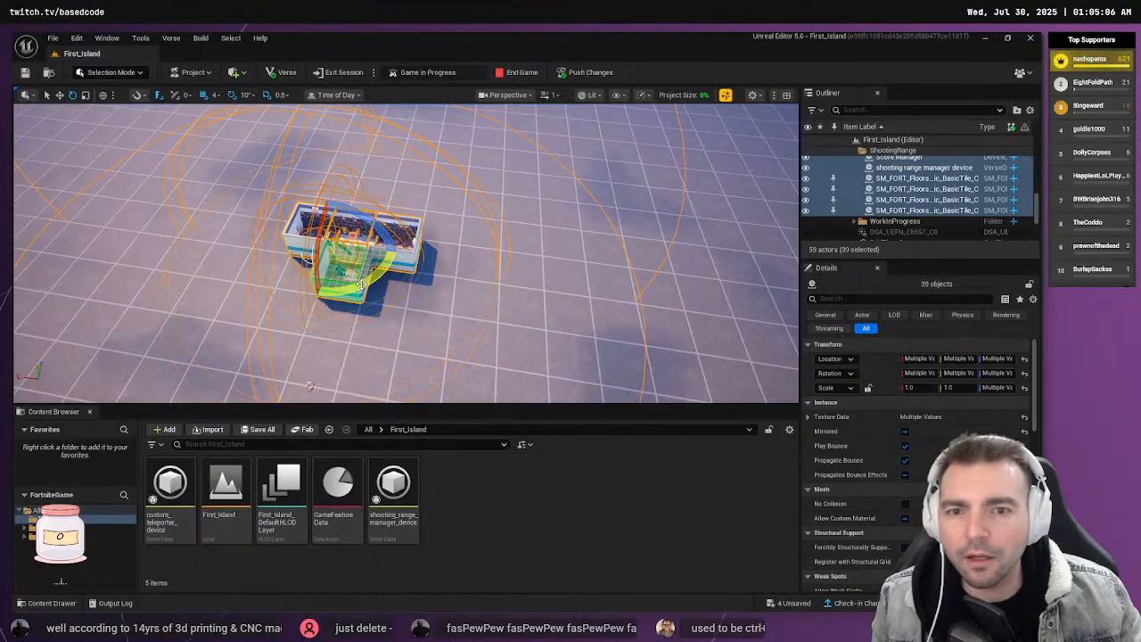
pyautogui.moveTo(357, 191); pyautogui.dragTo(312, 317)
pyautogui.click(308, 385)
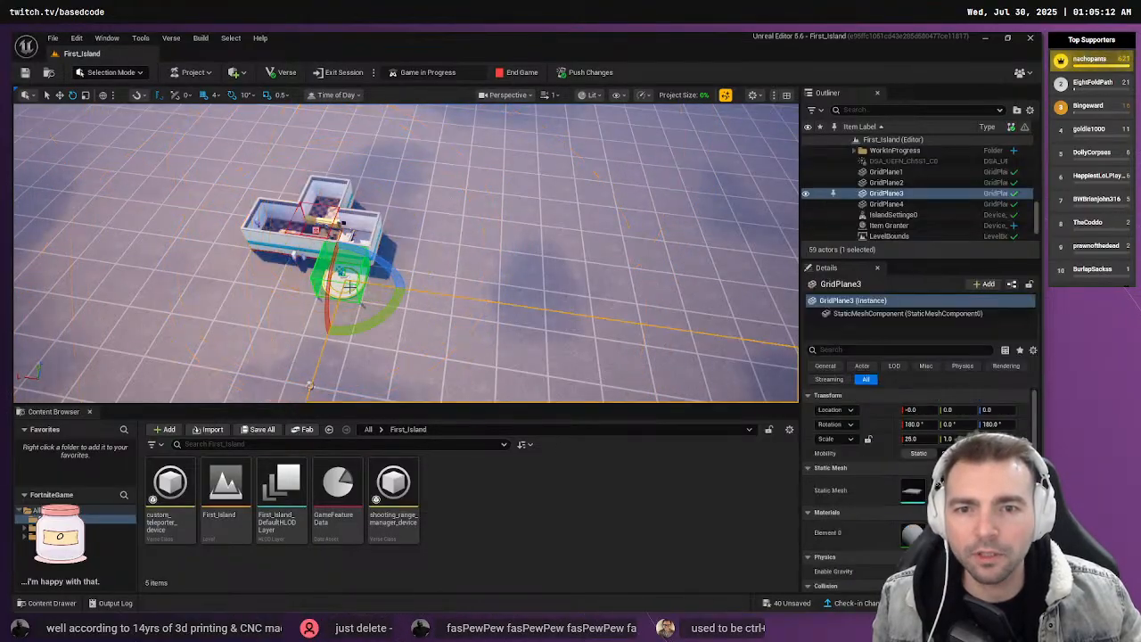
# Rotate TestPlatform, Mutator Zone and First Person Camera together about 180° and move them into the rotated arena's rear extension
pyautogui.click(344, 278)
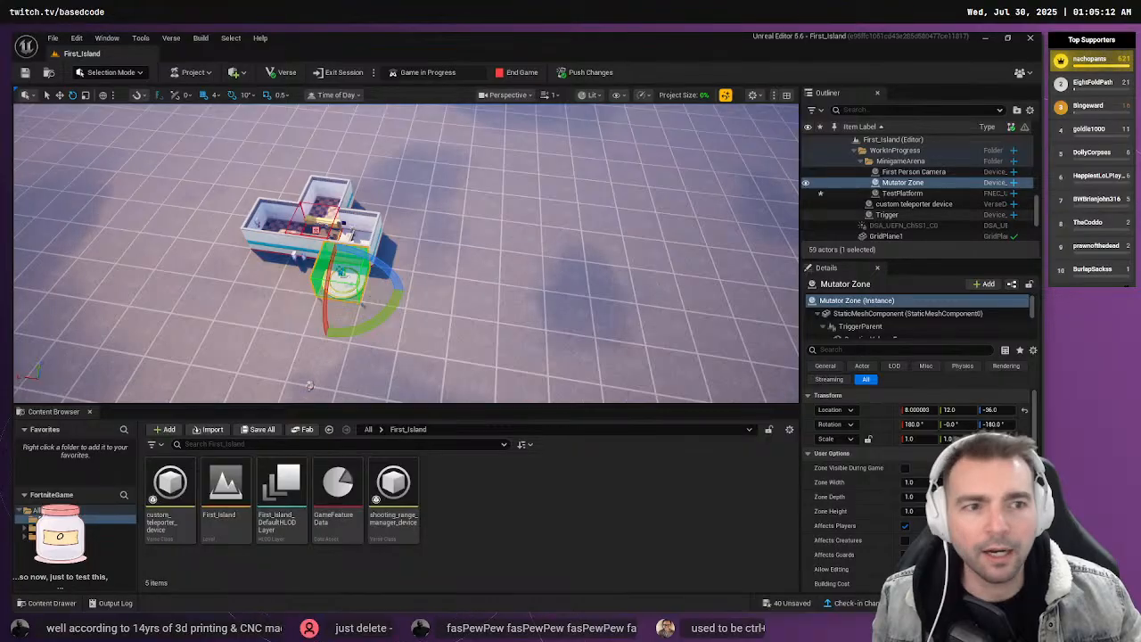
pyautogui.click(902, 192)
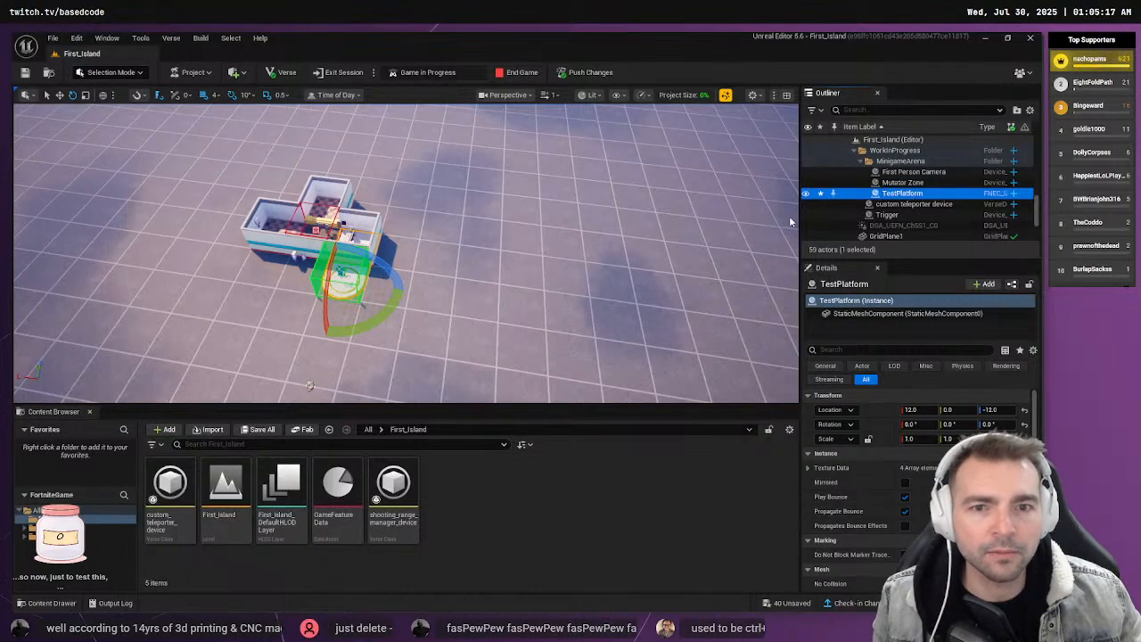
pyautogui.keyDown('ctrl'); pyautogui.click(927, 182); pyautogui.keyUp('ctrl')
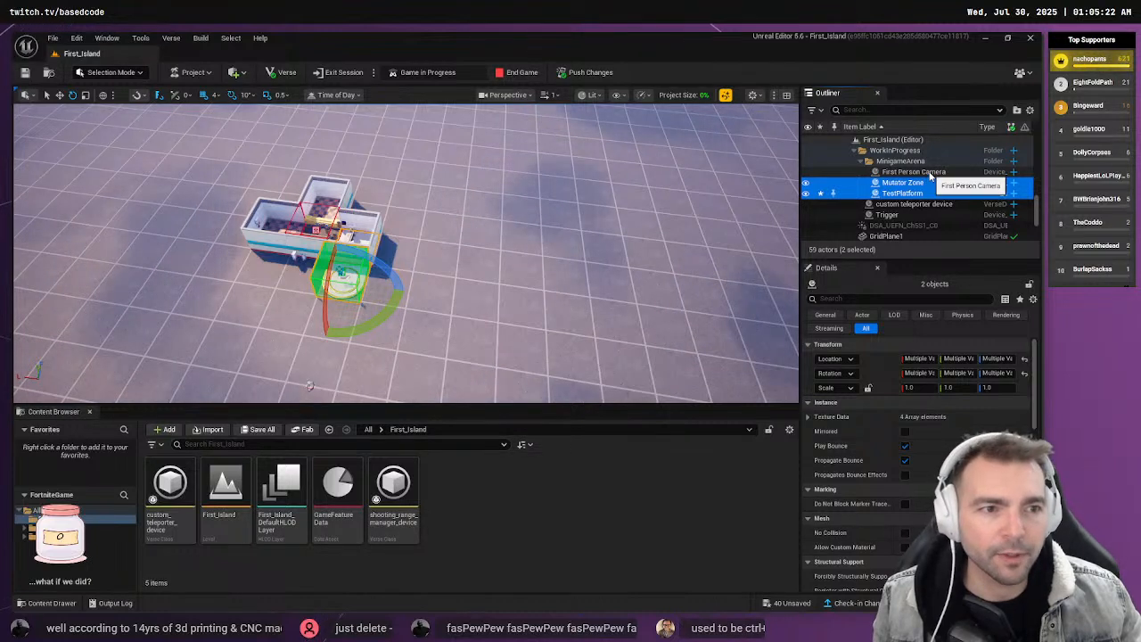
pyautogui.keyDown('ctrl'); pyautogui.click(927, 172); pyautogui.keyUp('ctrl')
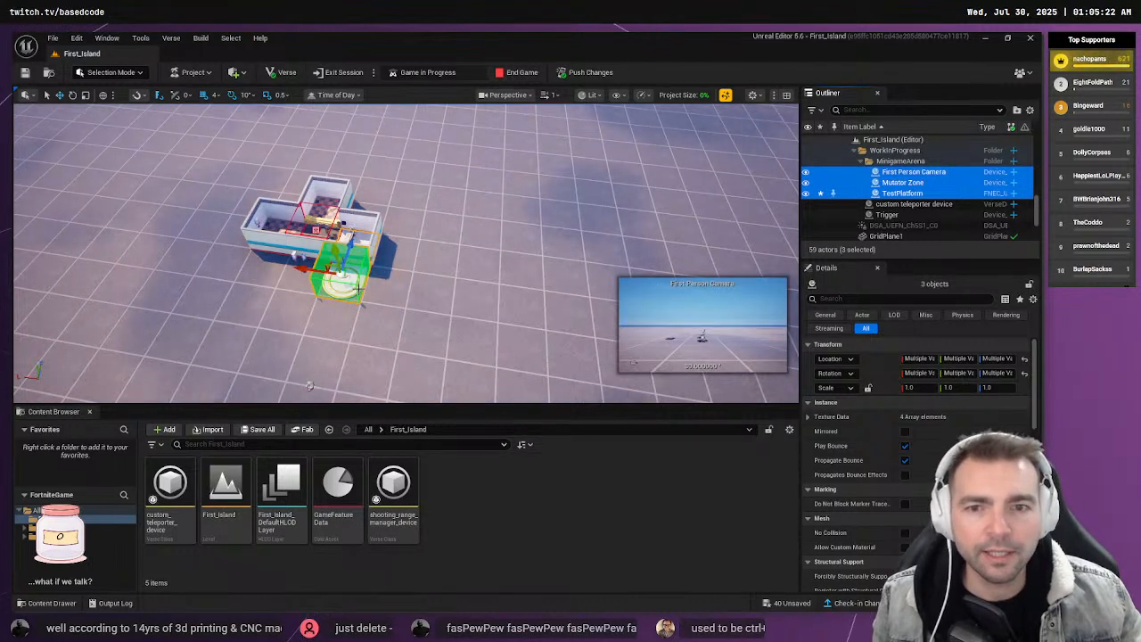
pyautogui.click(72, 95)
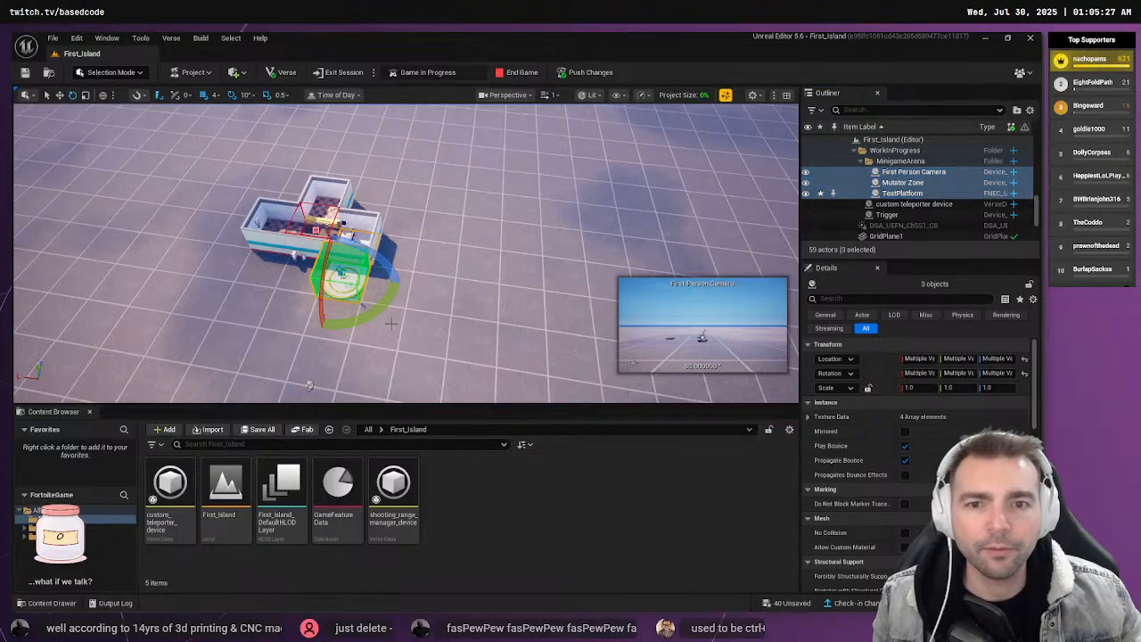
pyautogui.moveTo(383, 309); pyautogui.dragTo(315, 352)
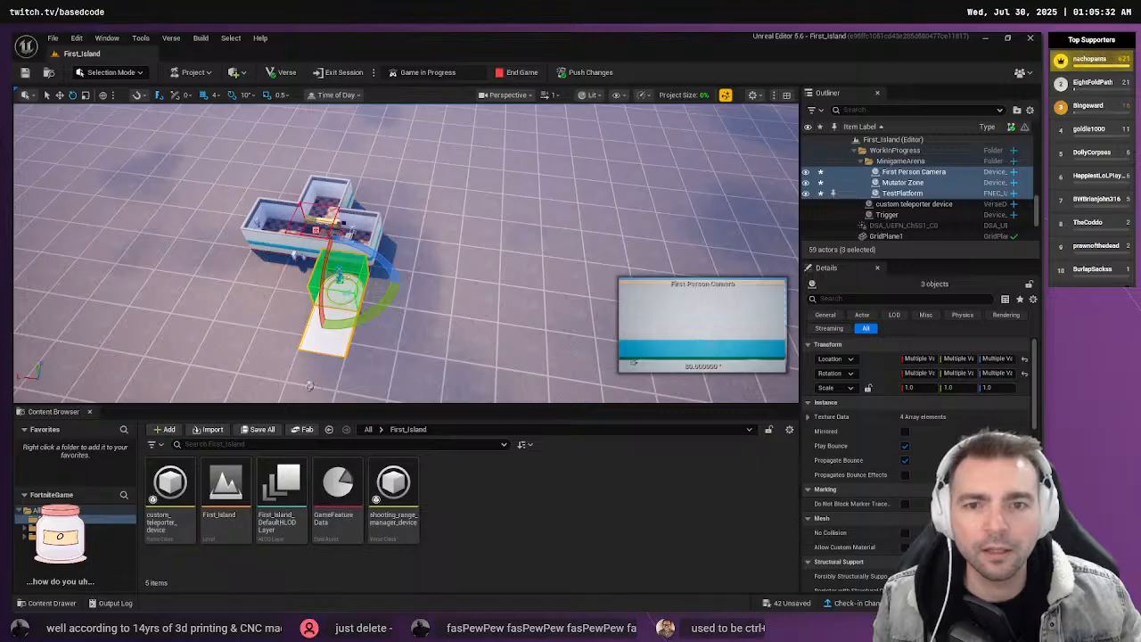
pyautogui.press('w')
pyautogui.moveTo(310, 270); pyautogui.dragTo(340, 167)
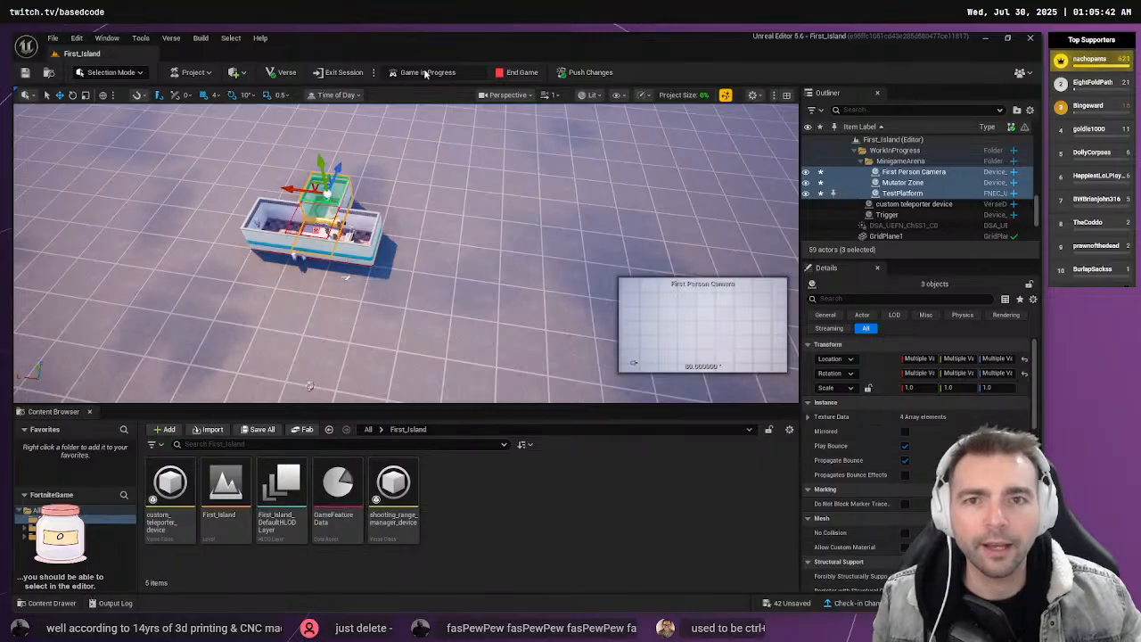
# End the running game and push the level changes to the connected session
pyautogui.click(522, 73)
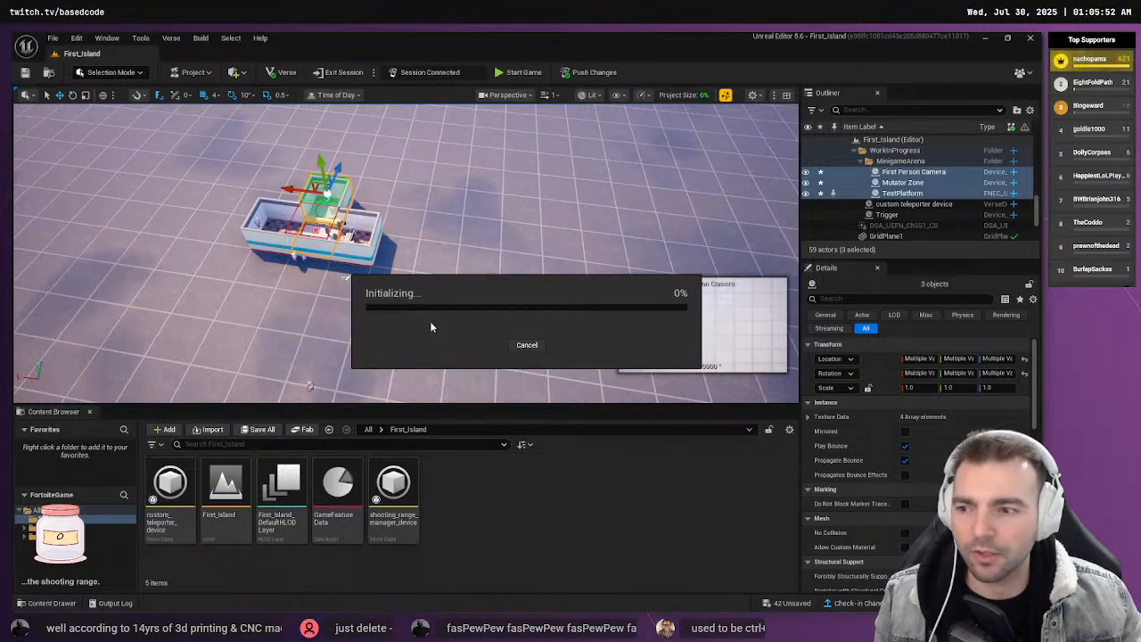
pyautogui.click(621, 450)
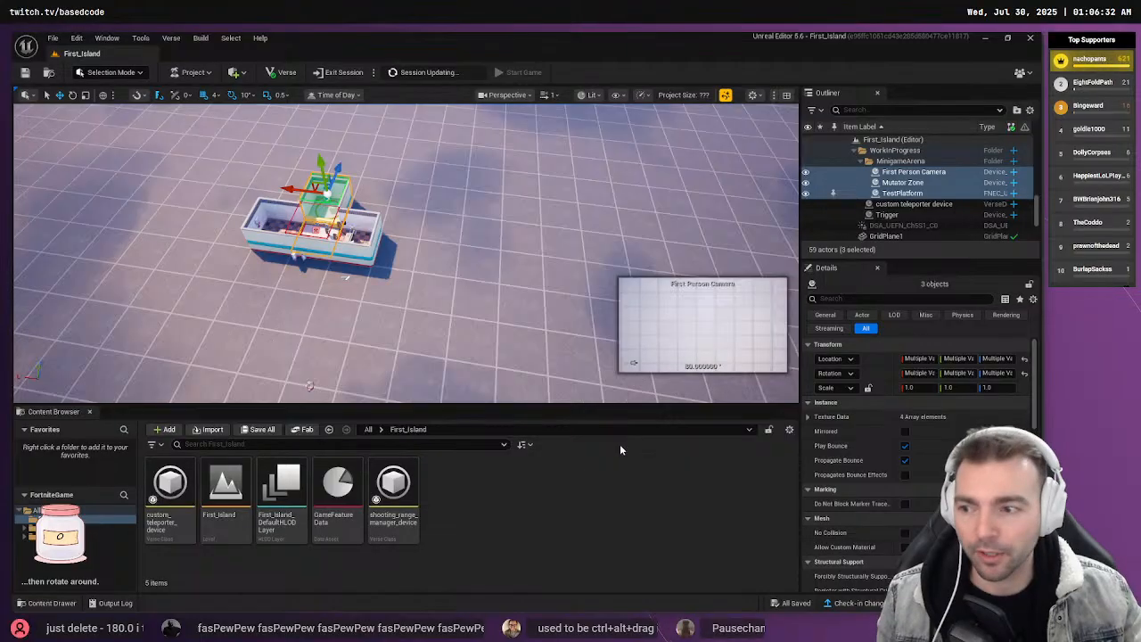
# Switch to Fortnite and run around the island in edit mode to inspect the arena's exterior and the placed devices
pyautogui.hotkey('alt', 'Tab')
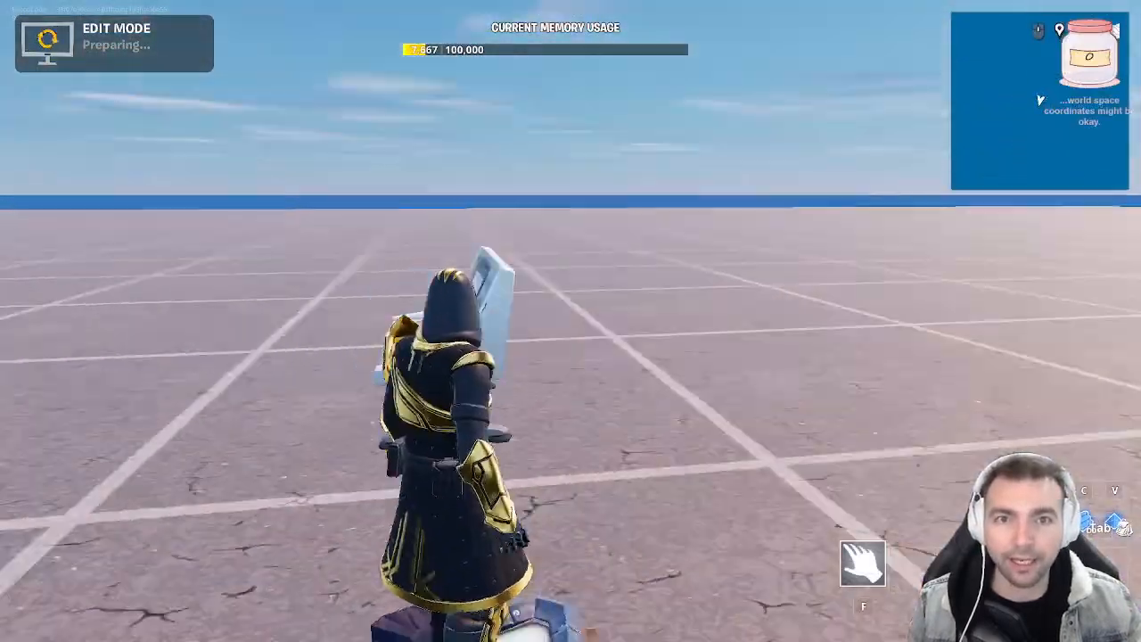
pyautogui.press('d')
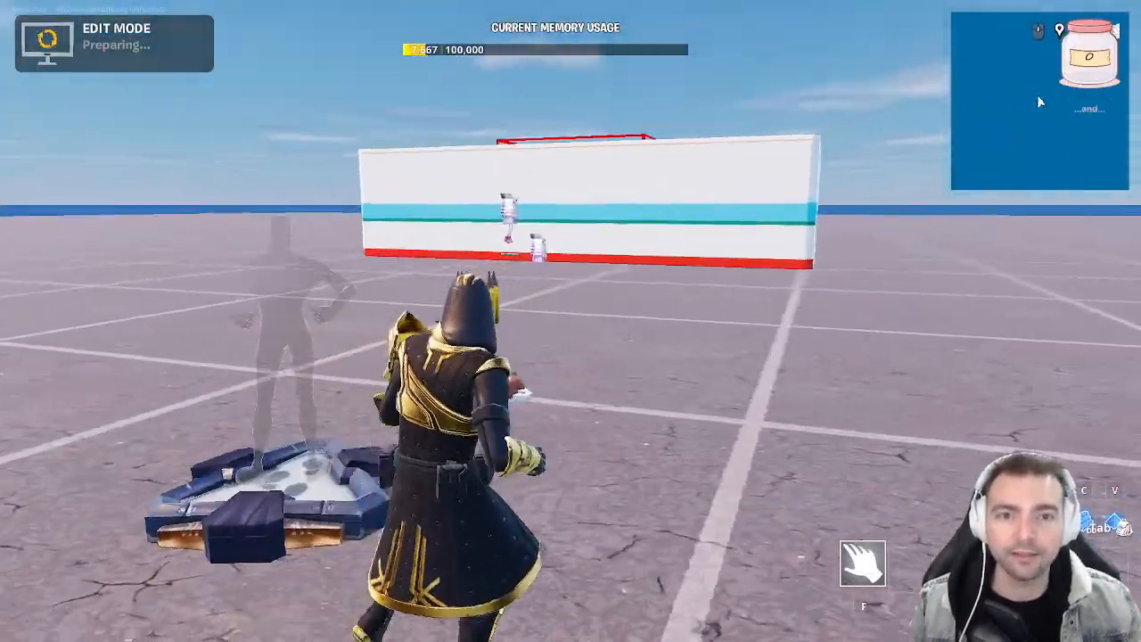
pyautogui.press('d')
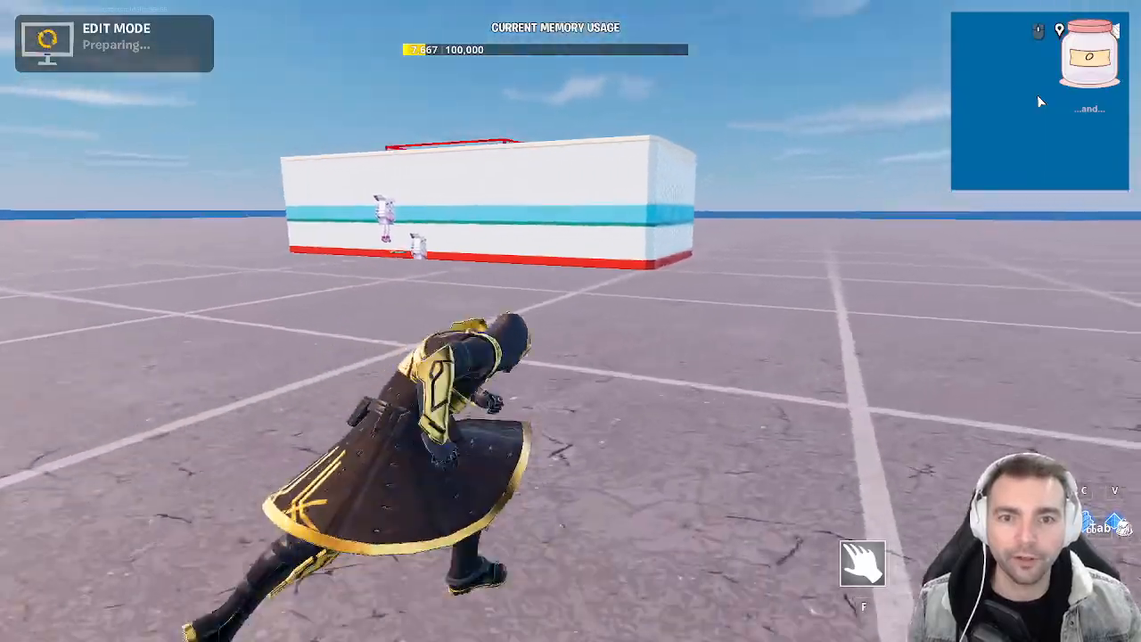
pyautogui.press('w')
pyautogui.press('space')
pyautogui.press('space')
pyautogui.press('w')
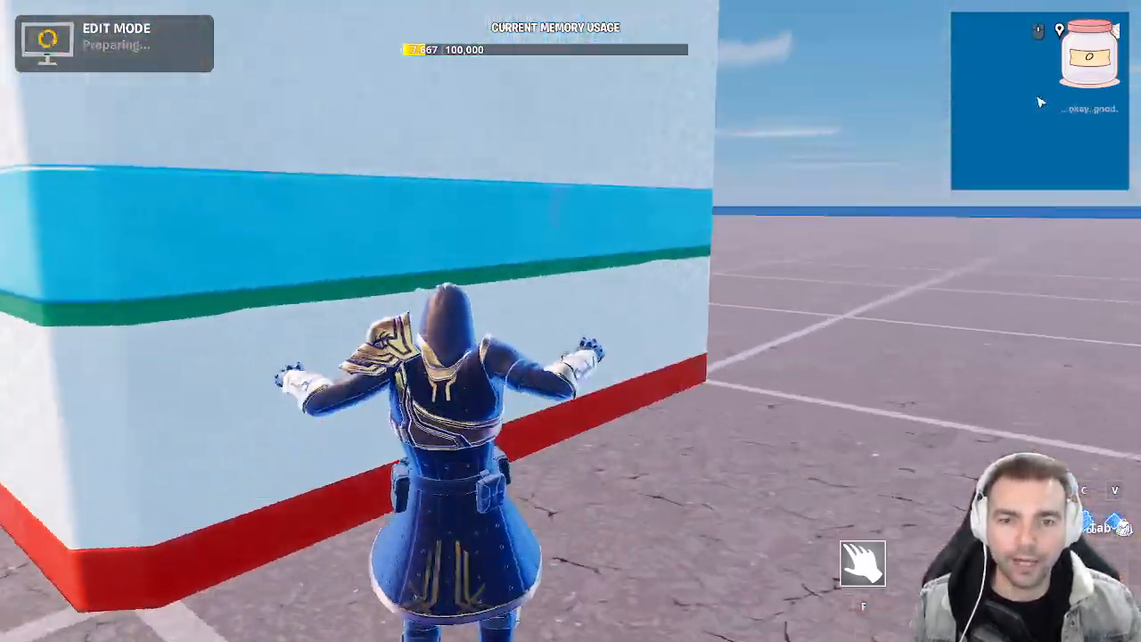
pyautogui.press('w')
pyautogui.press('w')
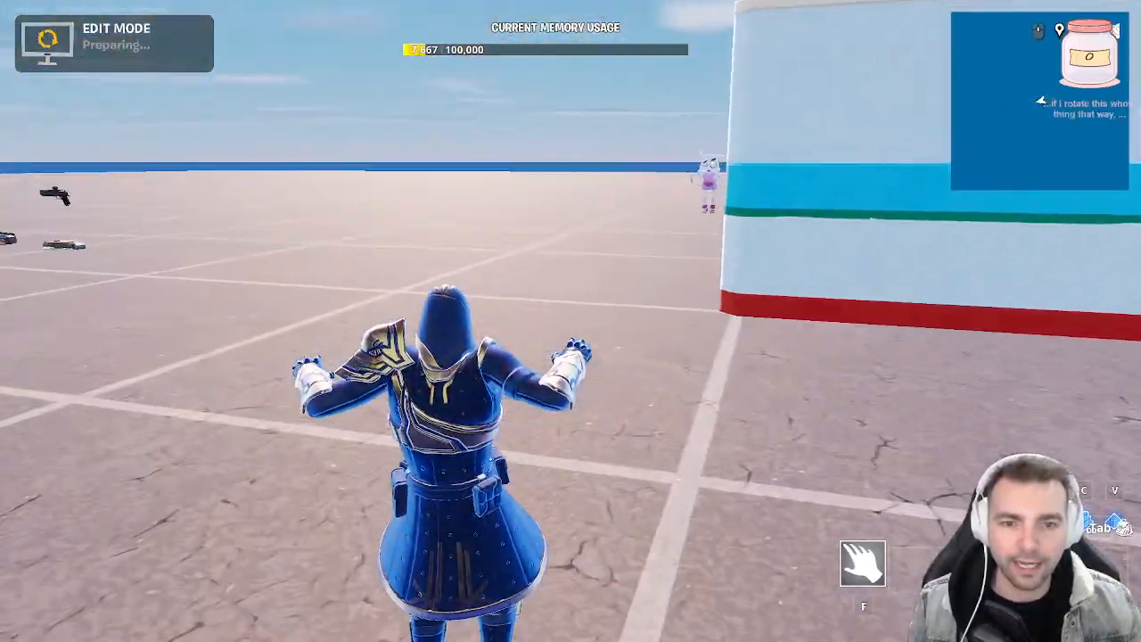
pyautogui.press('w')
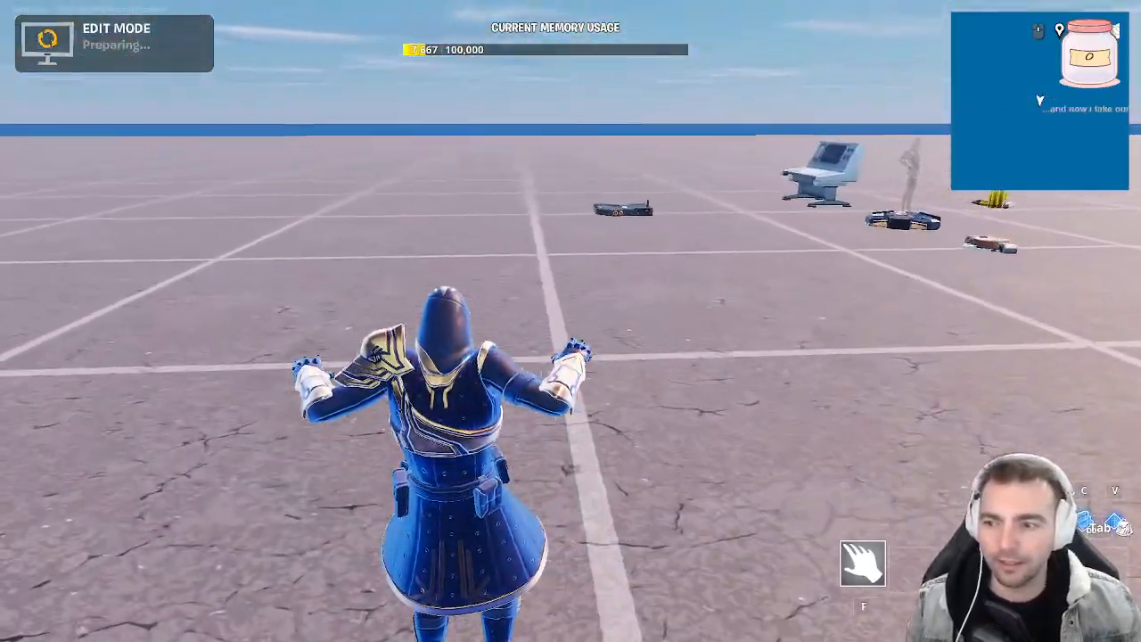
pyautogui.press('w')
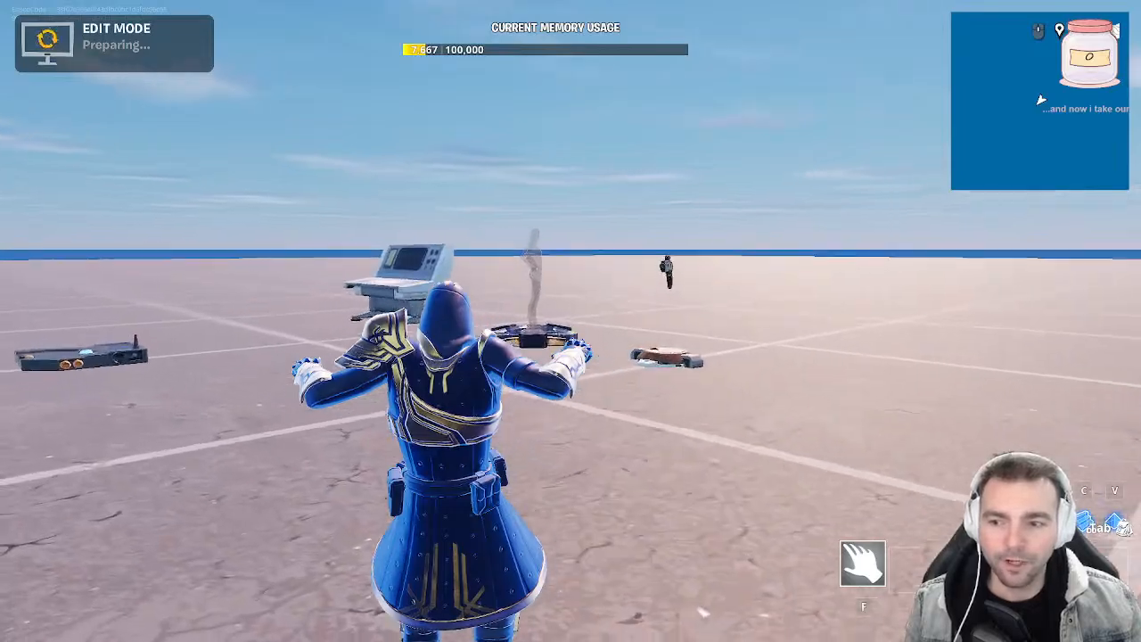
pyautogui.press('w')
pyautogui.press('w')
pyautogui.press('w')
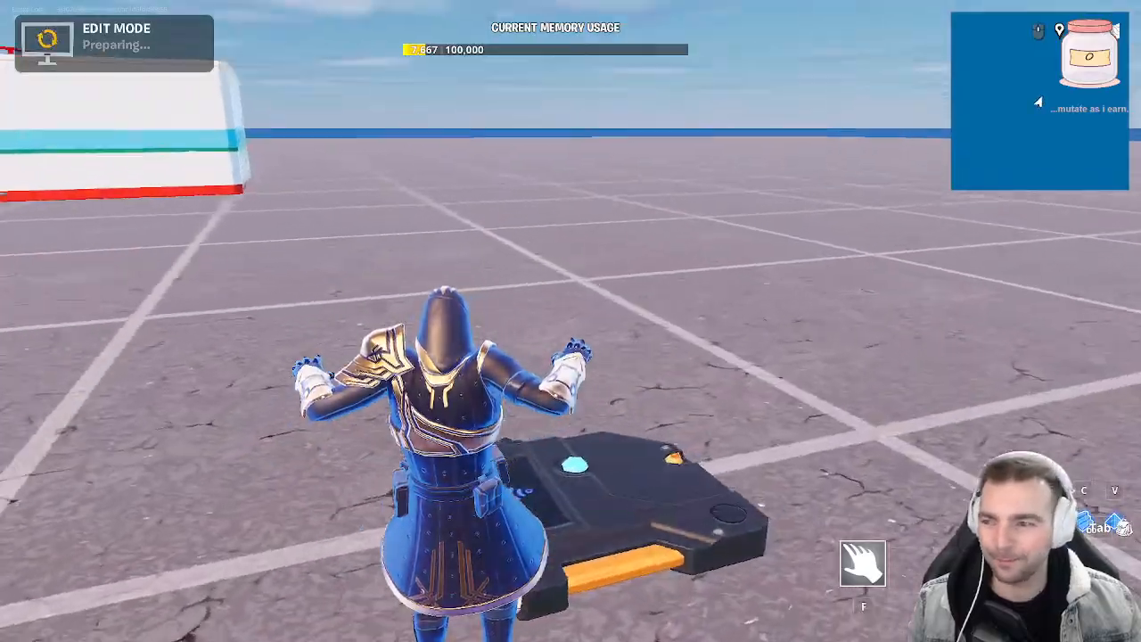
# Play-test the teleport into the minigame by shooting the bear and bullseye targets with the Hand Cannon, and end the game
pyautogui.press('w')
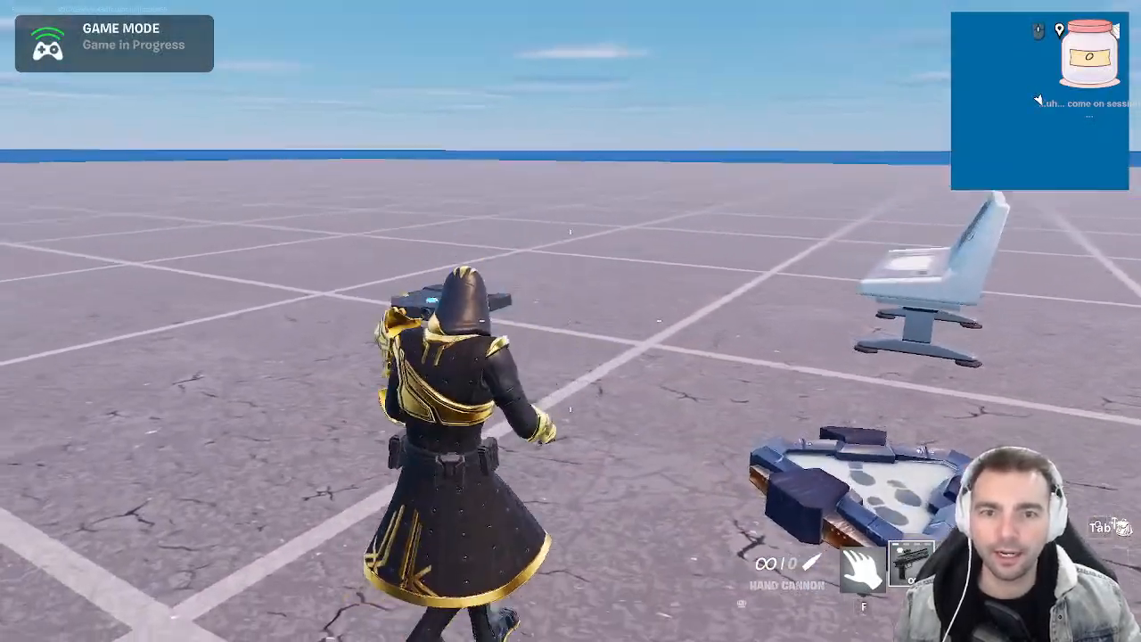
pyautogui.press('w')
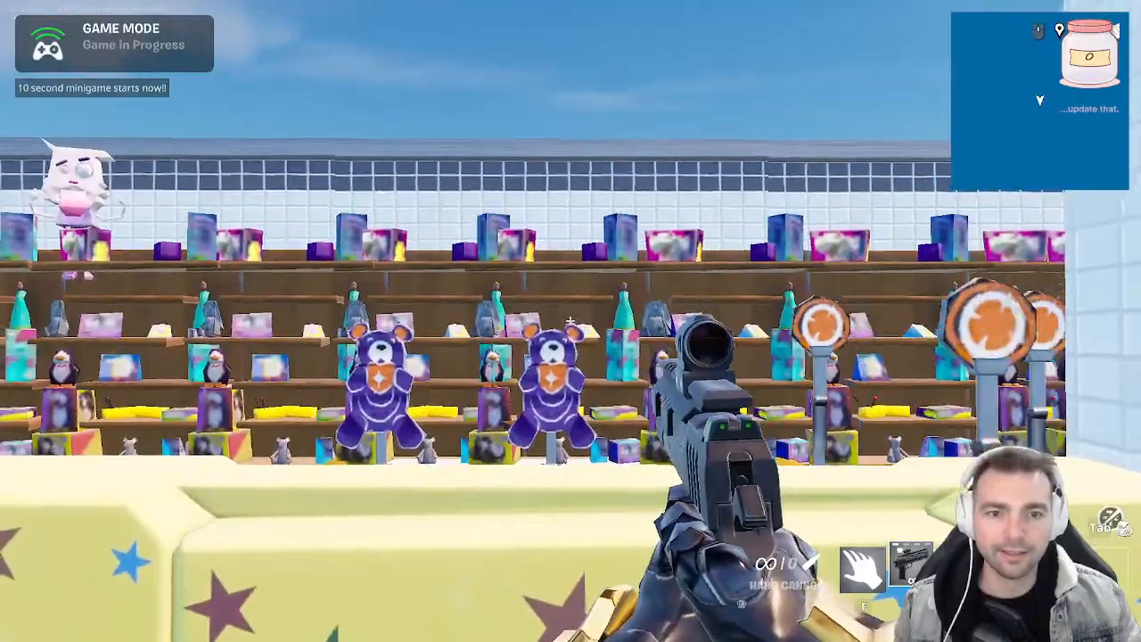
pyautogui.click(571, 321)
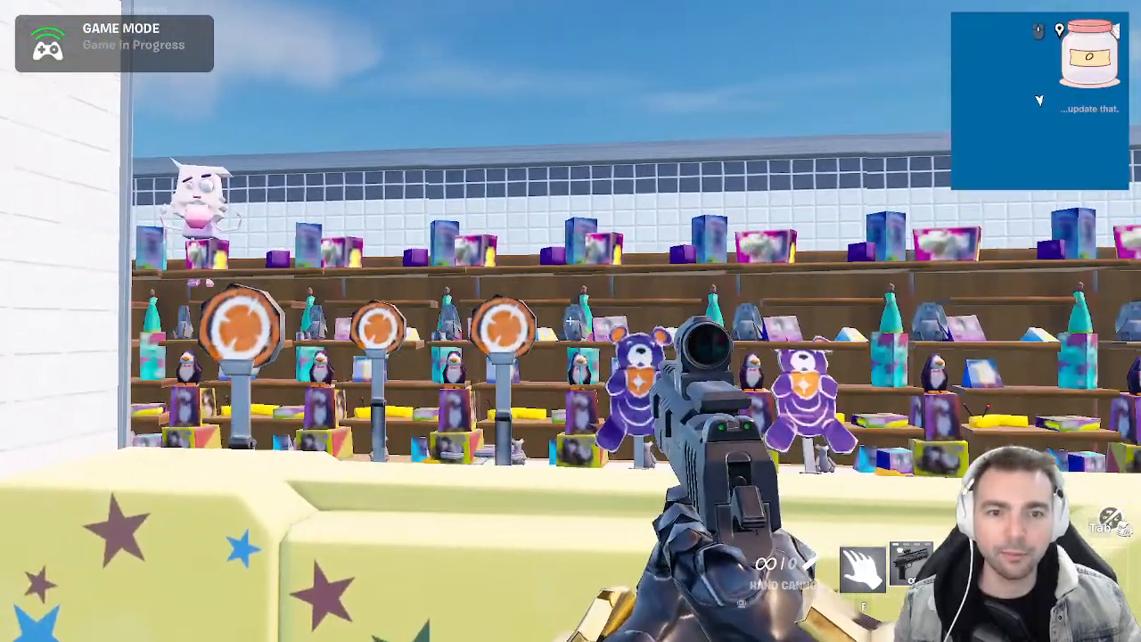
pyautogui.click(571, 320)
pyautogui.click(570, 321)
pyautogui.click(570, 321)
pyautogui.click(570, 321)
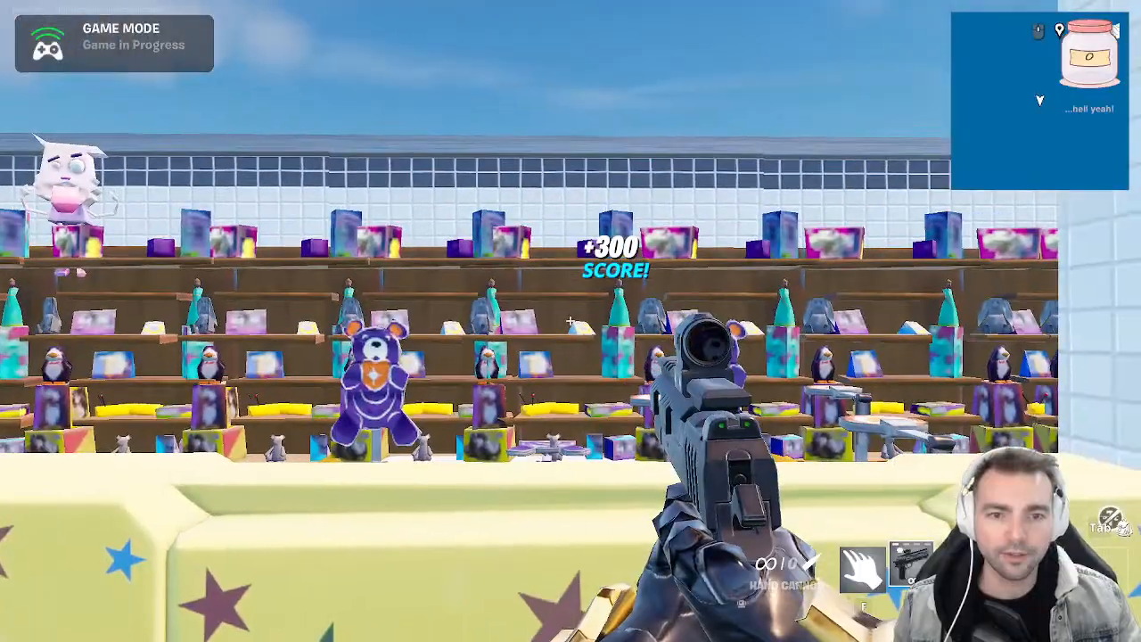
pyautogui.press('Escape')
pyautogui.click(979, 317)
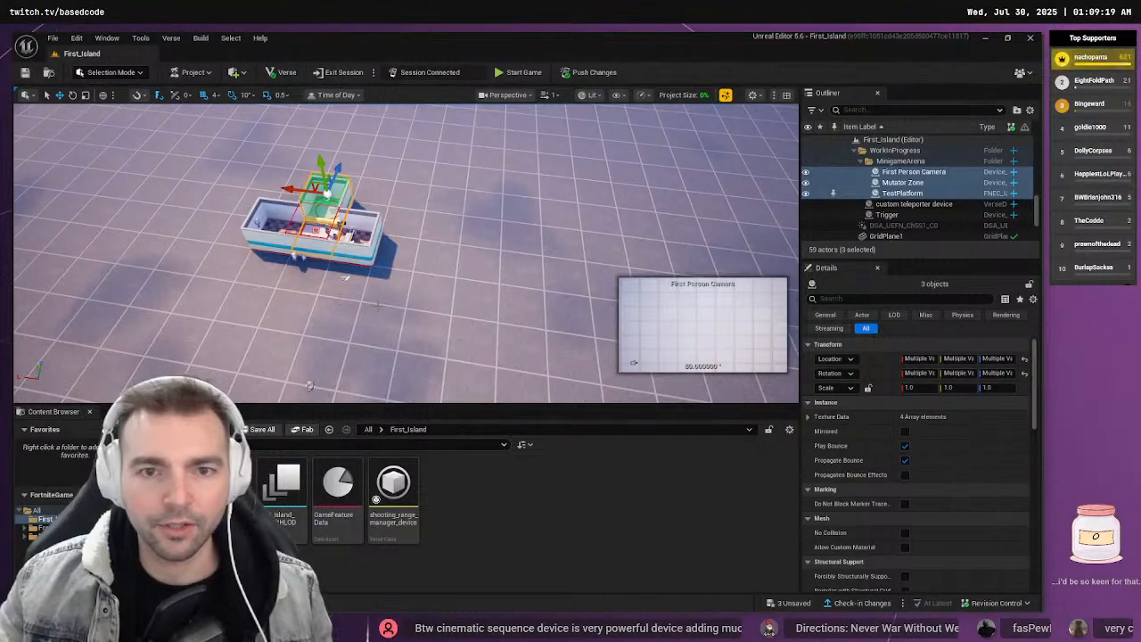
# Move the Trigger device on the grid closer to the arena, to about 476, 0, -1248
pyautogui.scroll(-6, 454, 285)
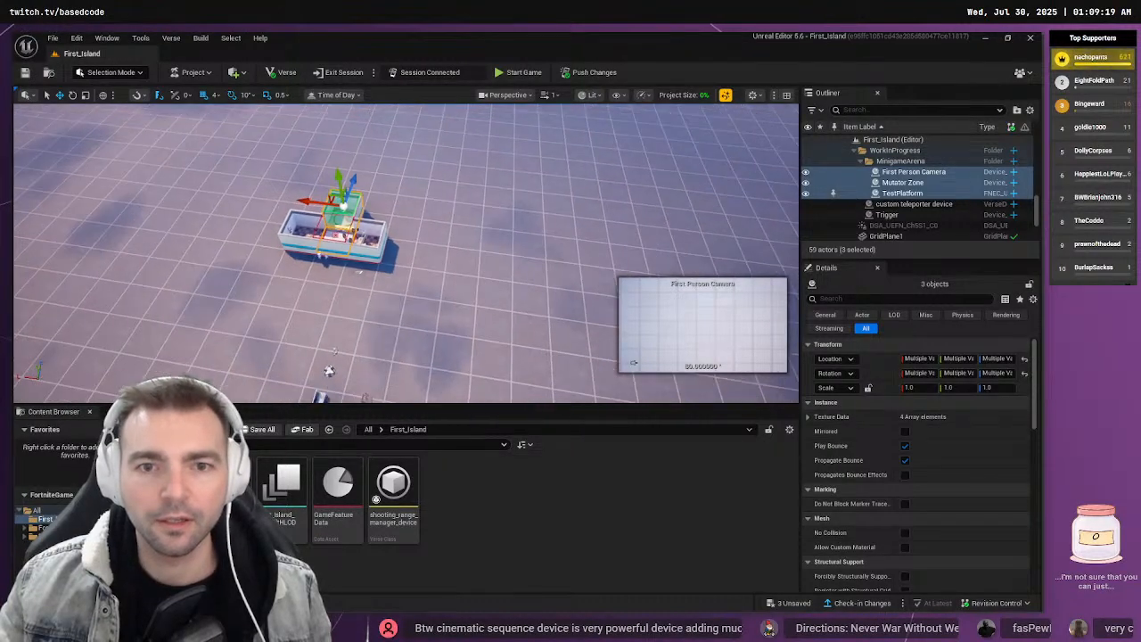
pyautogui.moveTo(385, 332); pyautogui.dragTo(349, 456, button='right')
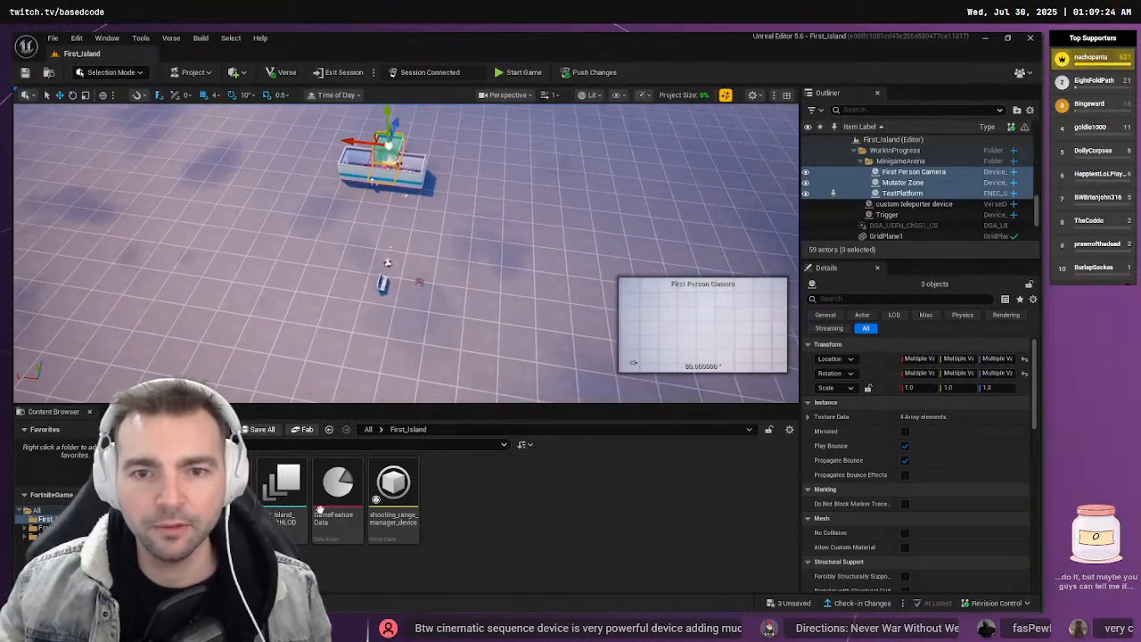
pyautogui.click(421, 284)
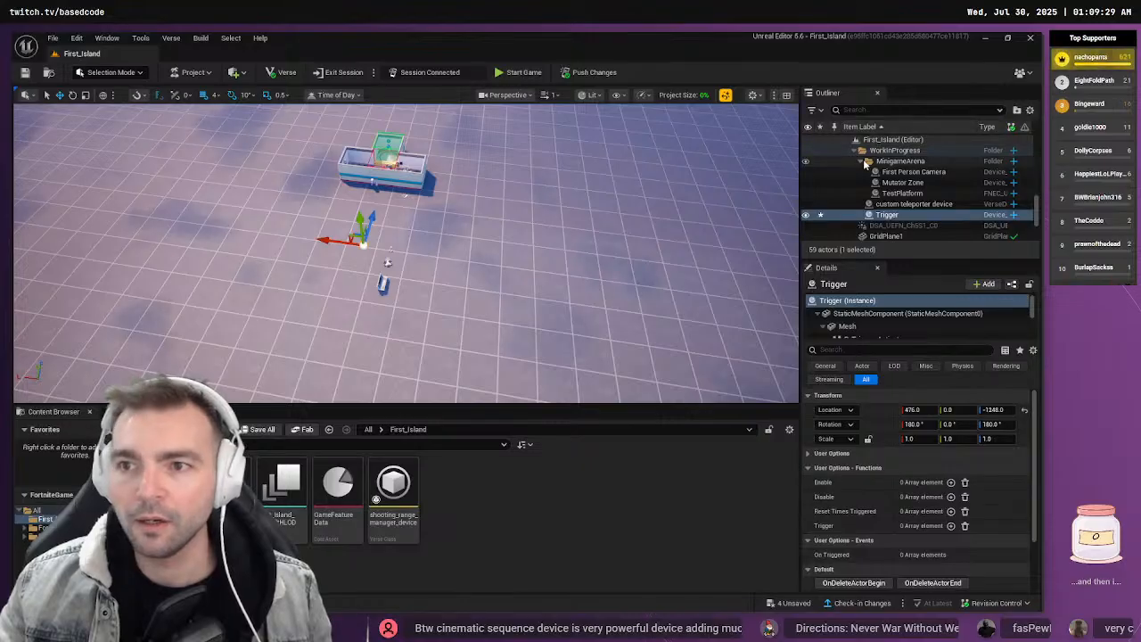
# Collapse the MinigameArena folder and select it inside the expanded WorkInProgress folder
pyautogui.click(862, 162)
pyautogui.click(856, 151)
pyautogui.click(882, 151)
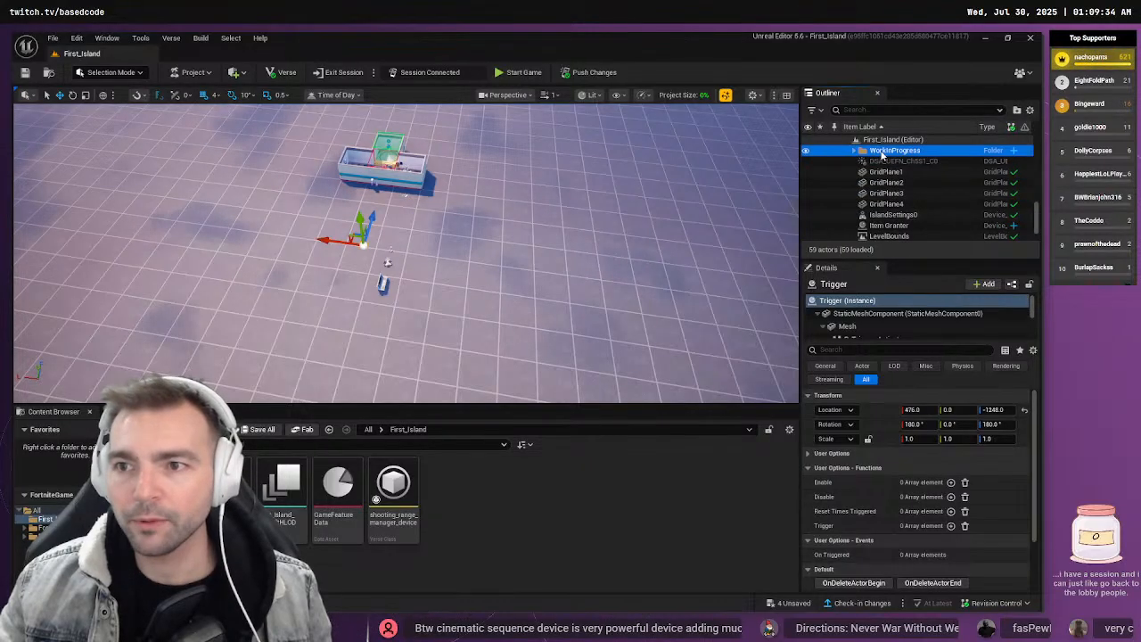
pyautogui.click(855, 151)
pyautogui.click(900, 161)
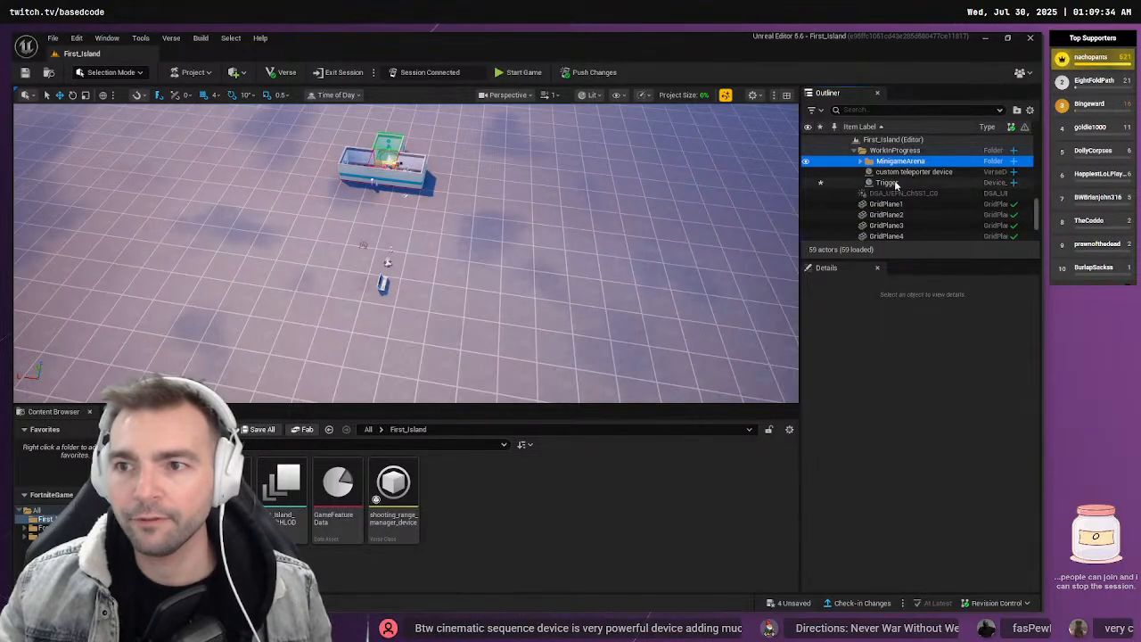
pyautogui.click(861, 161)
pyautogui.click(861, 161)
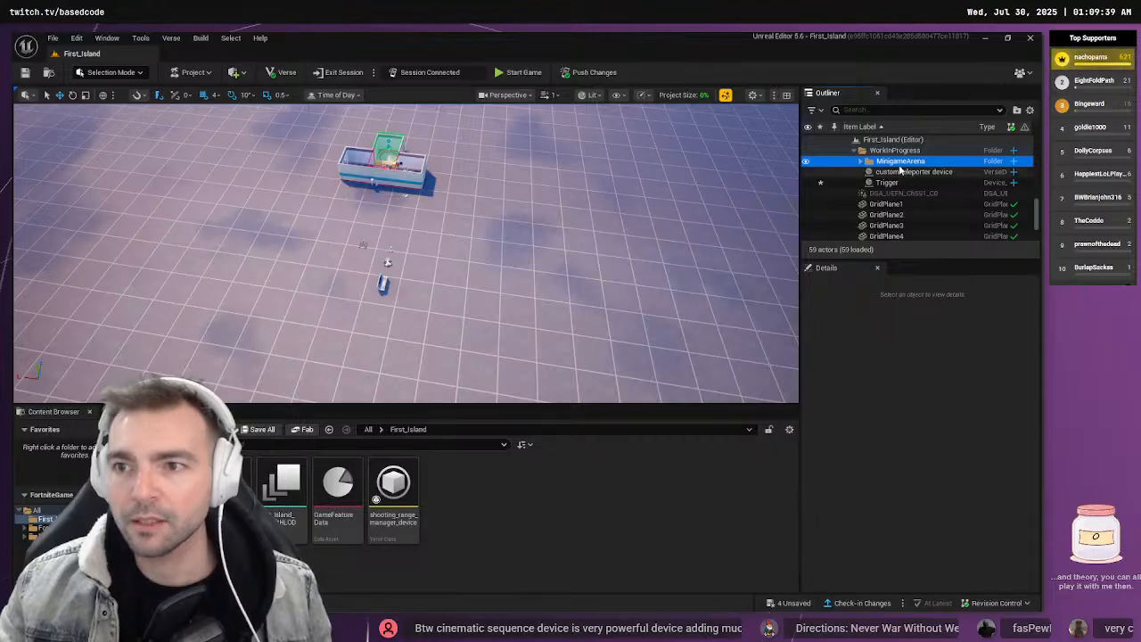
# Move the MinigameArena folder, the custom teleporter device and the Trigger from WorkInProgress into a new folder named MinigamePrefab
pyautogui.click(895, 153)
pyautogui.click(897, 161)
pyautogui.keyDown('shift'); pyautogui.click(898, 182); pyautogui.keyUp('shift')
pyautogui.rightClick(898, 182)
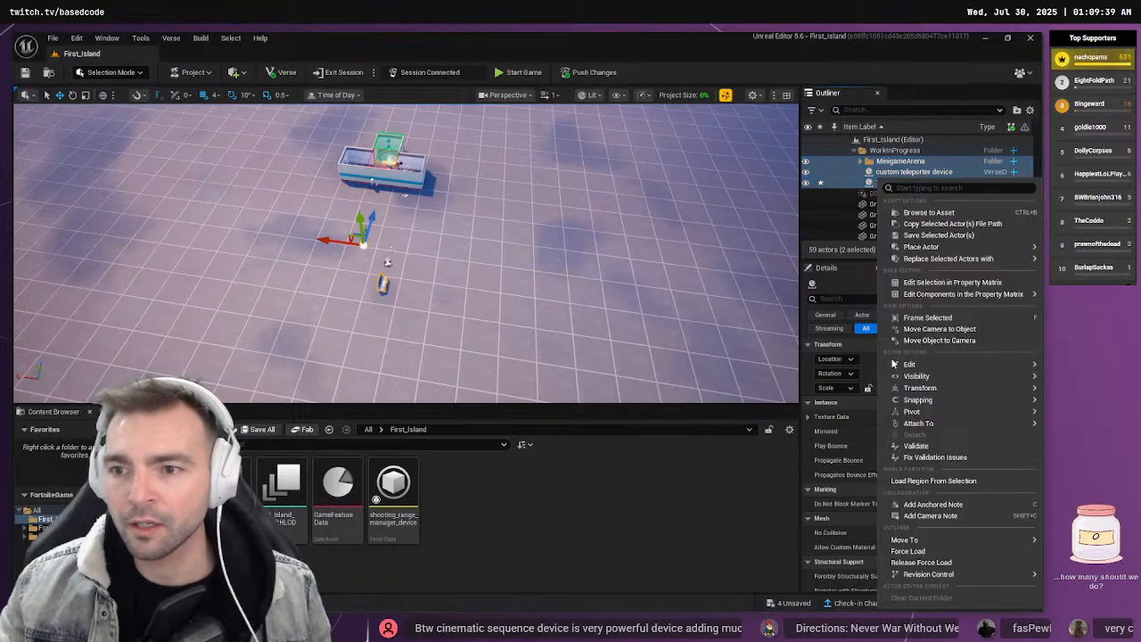
pyautogui.moveTo(904, 540)
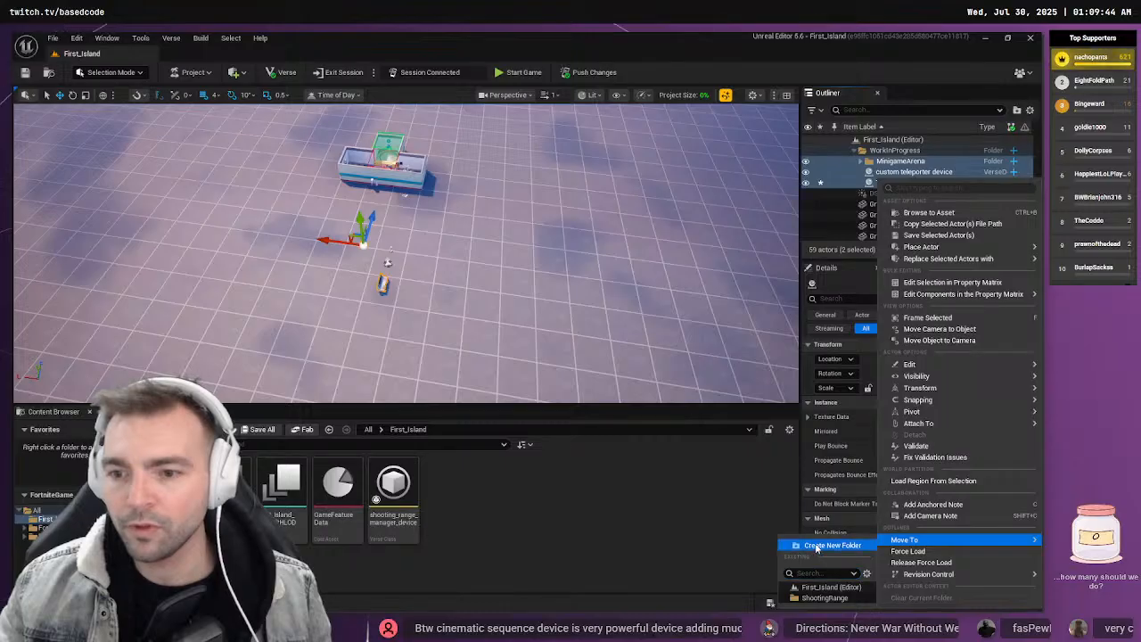
pyautogui.click(829, 544)
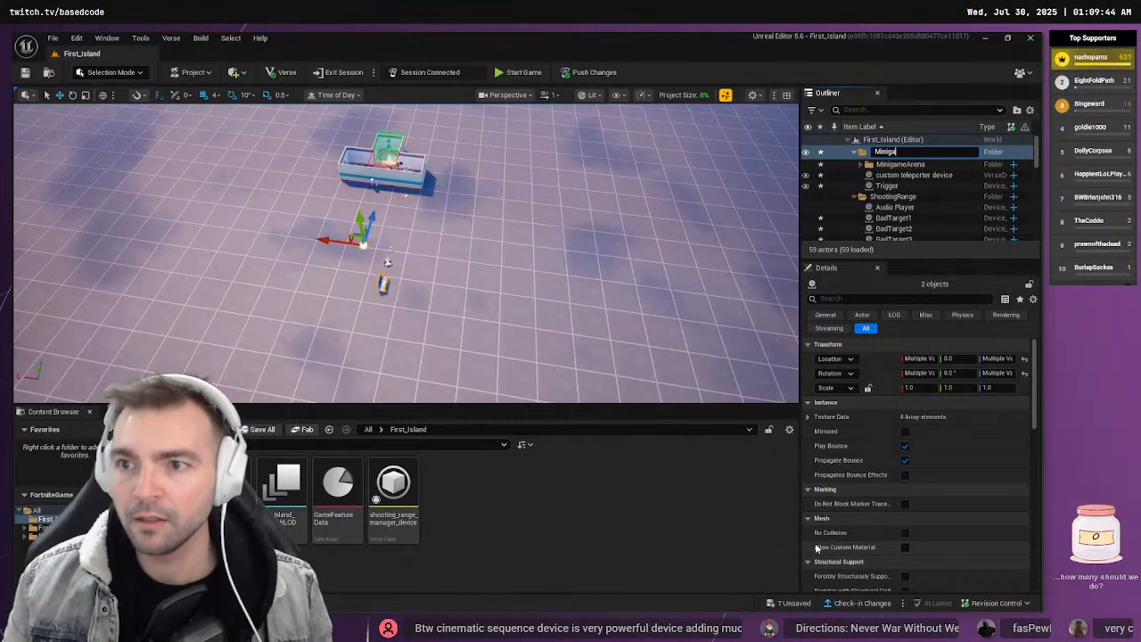
pyautogui.write('MinigamePrefab')
pyautogui.press('Return')
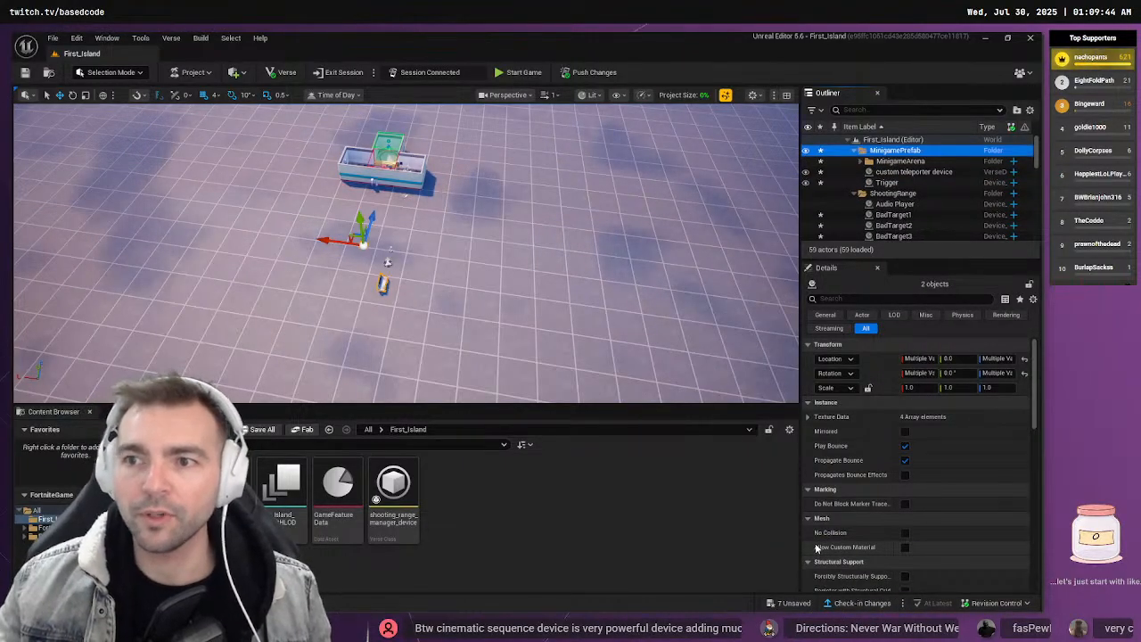
# Collapse the MinigamePrefab and ShootingRange folders in the Outliner
pyautogui.click(856, 151)
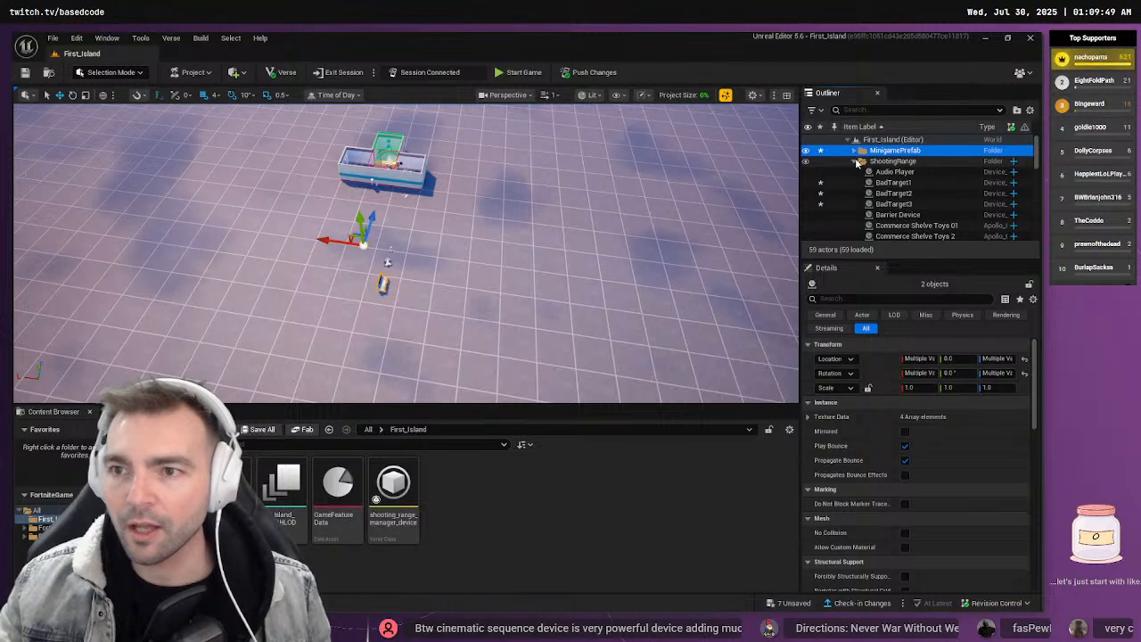
pyautogui.click(856, 162)
pyautogui.click(856, 163)
pyautogui.click(856, 162)
pyautogui.click(878, 162)
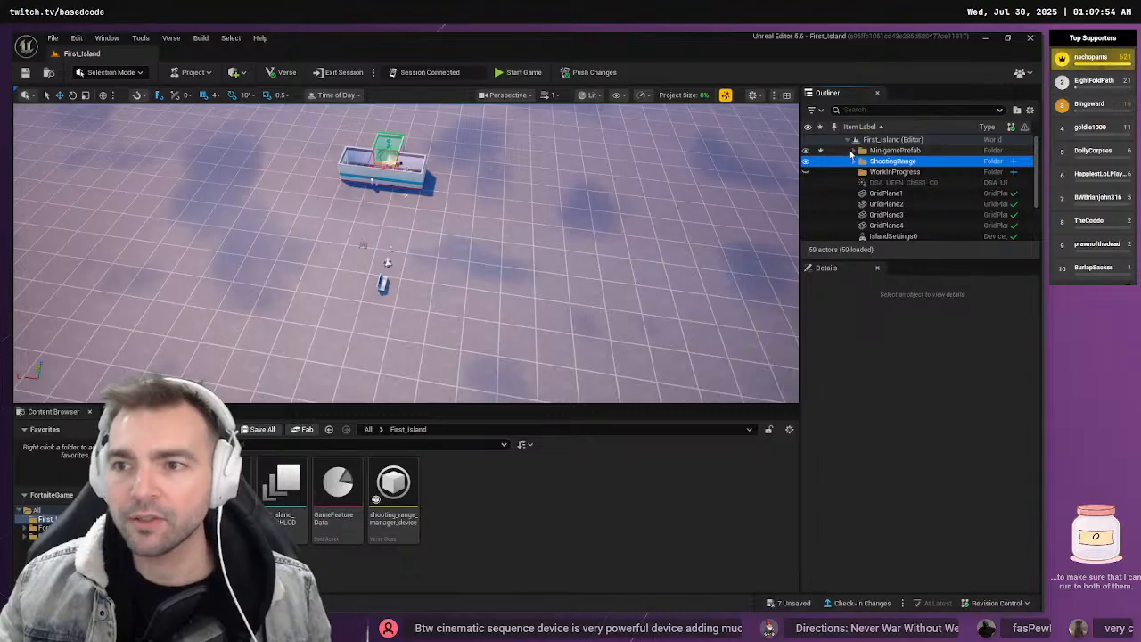
# Check the MinigamePrefab folder's contents and duplicate the folder with its whole hierarchy
pyautogui.click(853, 151)
pyautogui.click(891, 151)
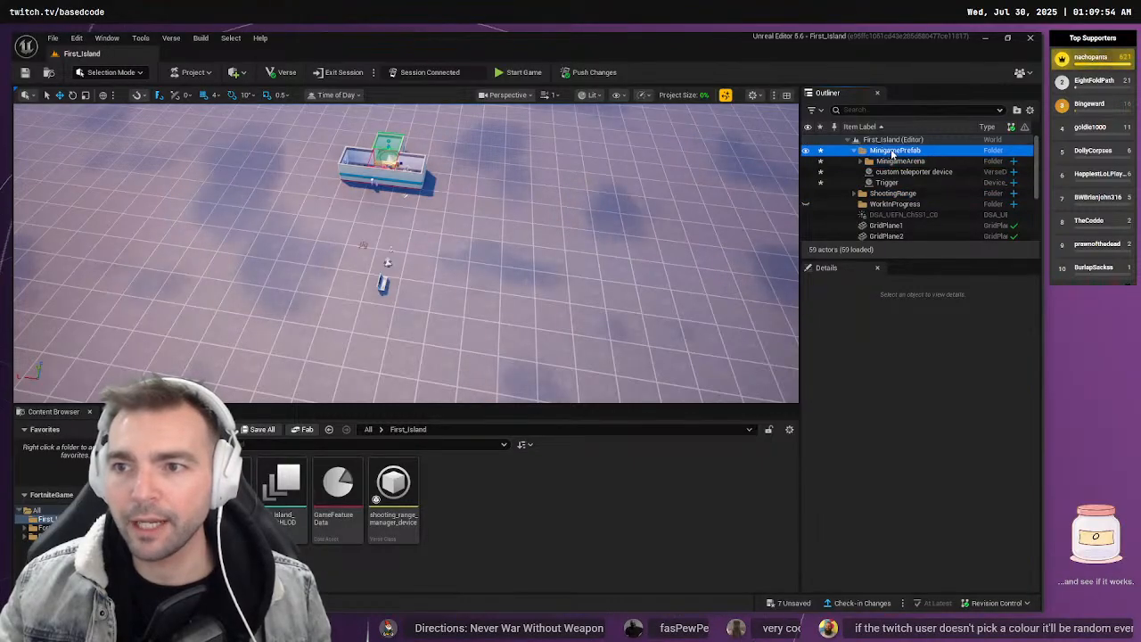
pyautogui.click(855, 153)
pyautogui.rightClick(894, 152)
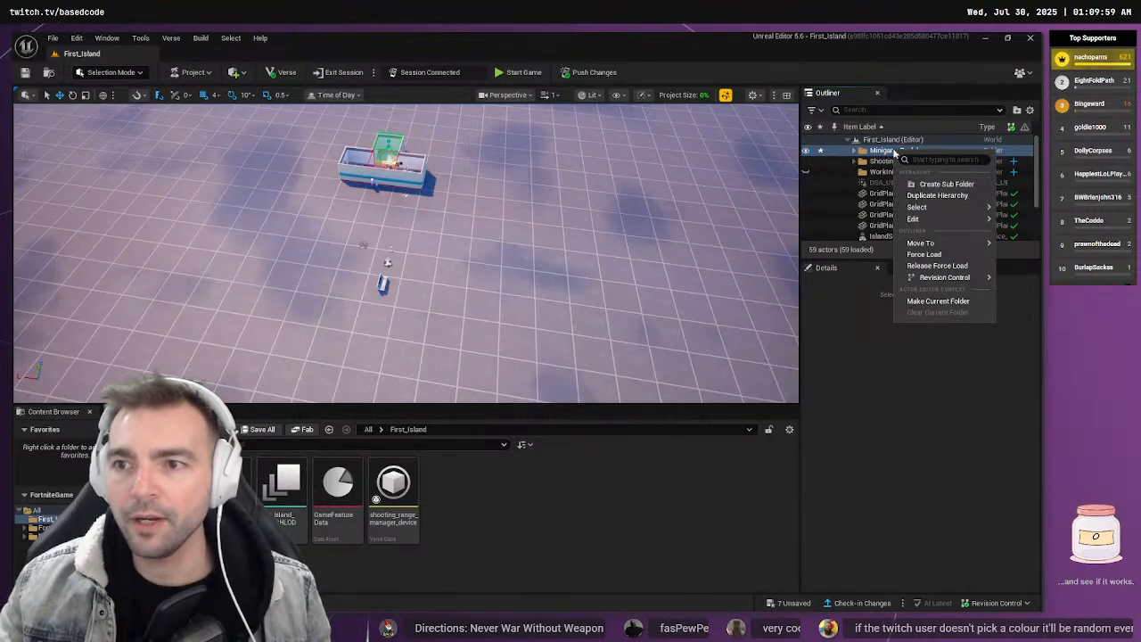
pyautogui.click(934, 195)
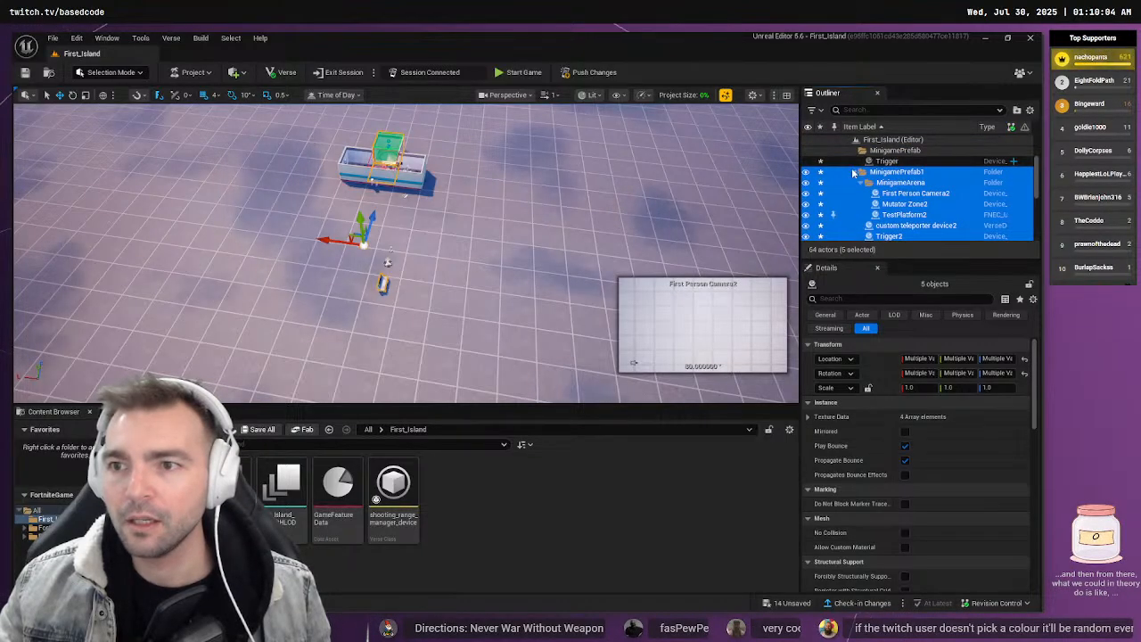
# Collapse the original and the duplicated MinigamePrefab folders, and briefly look inside MinigamePrefab1
pyautogui.click(853, 171)
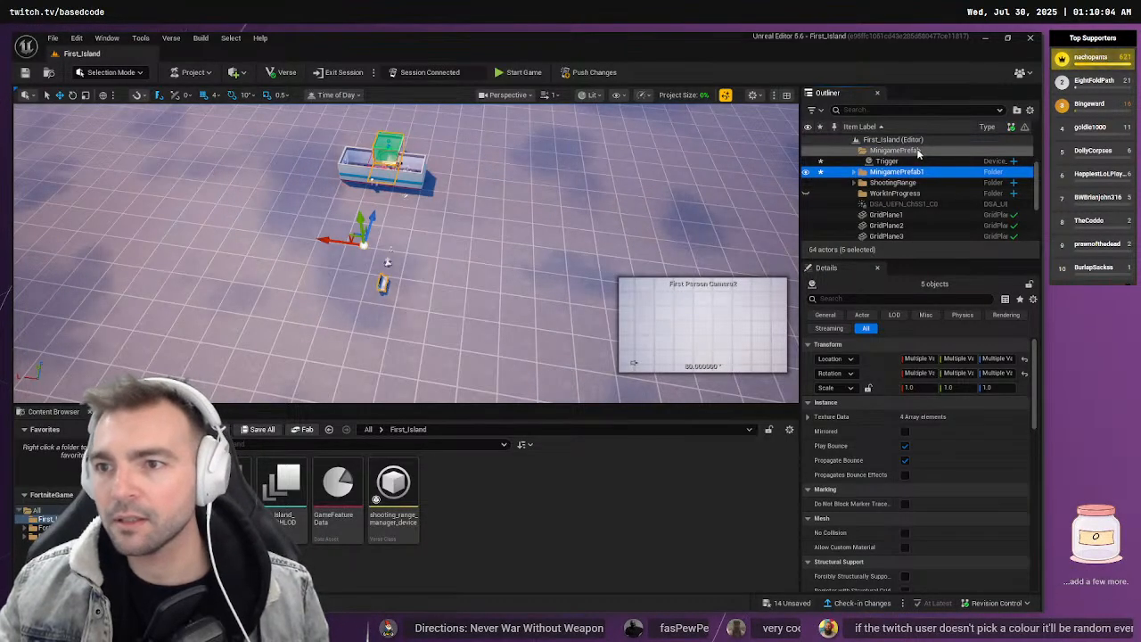
pyautogui.doubleClick(861, 152)
pyautogui.click(855, 152)
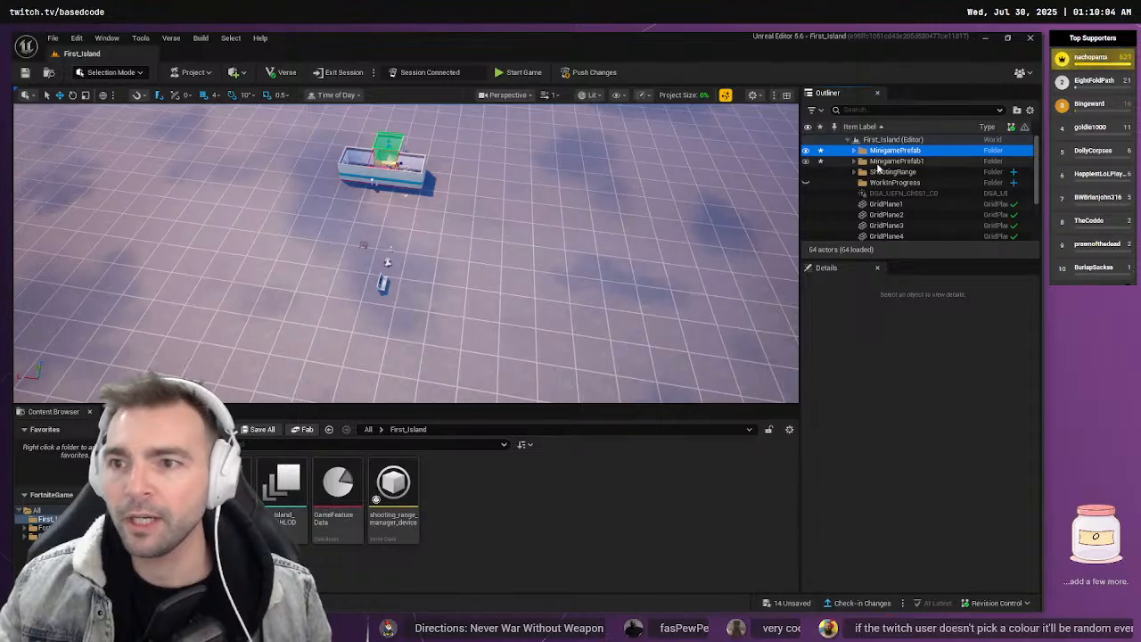
pyautogui.click(878, 162)
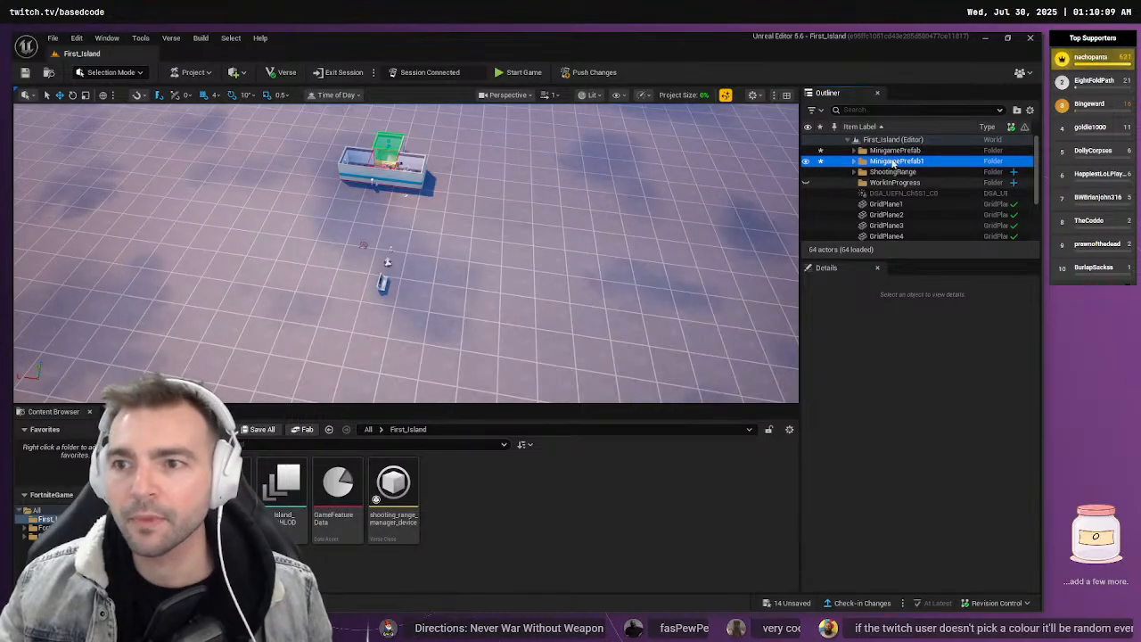
pyautogui.click(853, 162)
pyautogui.click(854, 161)
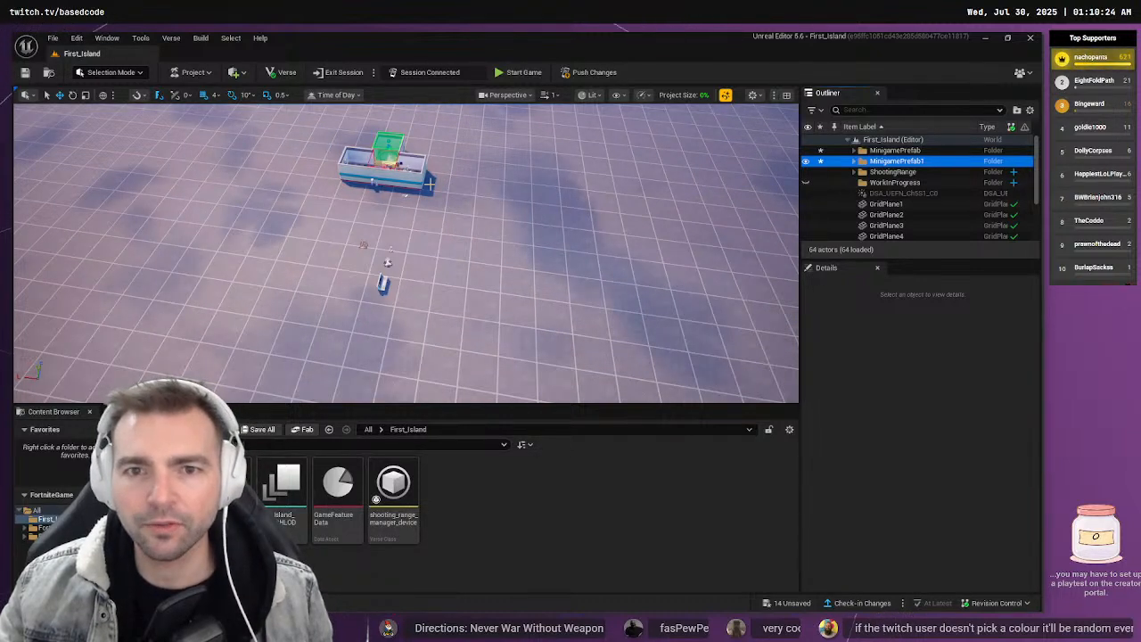
# Box-select the arena area and hide the MinigamePrefab folder and the selected actors, including the grid planes
pyautogui.keyDown('ctrl'); pyautogui.keyDown('alt'); pyautogui.moveTo(427, 197); pyautogui.dragTo(435, 164); pyautogui.keyUp('alt'); pyautogui.keyUp('ctrl')
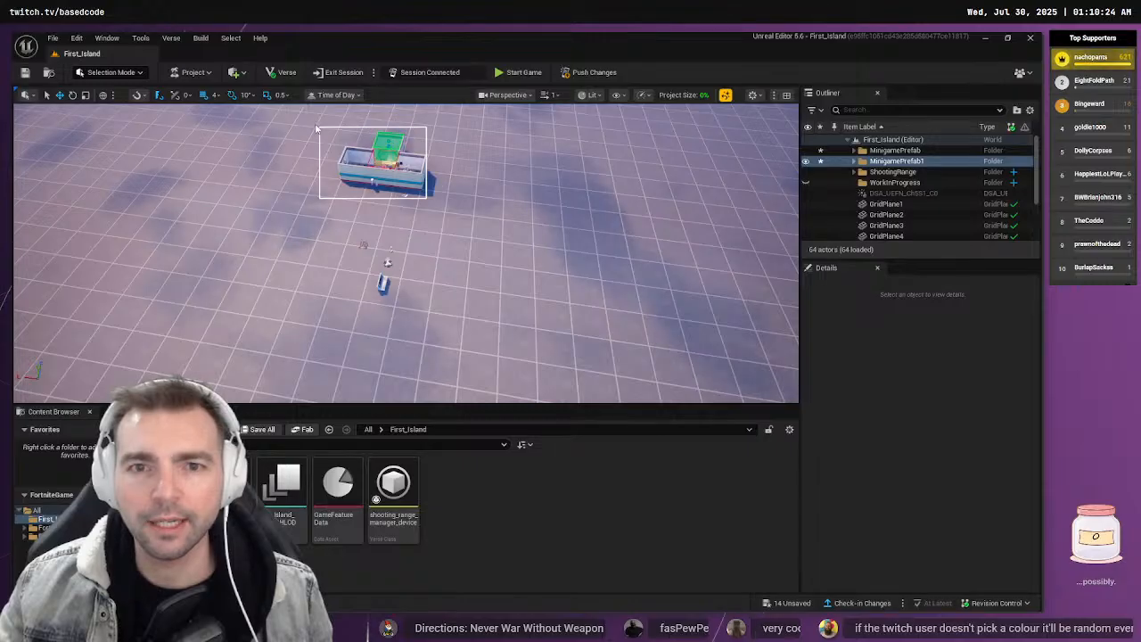
pyautogui.keyDown('ctrl'); pyautogui.keyDown('alt'); pyautogui.moveTo(313, 124); pyautogui.dragTo(313, 125); pyautogui.keyUp('alt'); pyautogui.keyUp('ctrl')
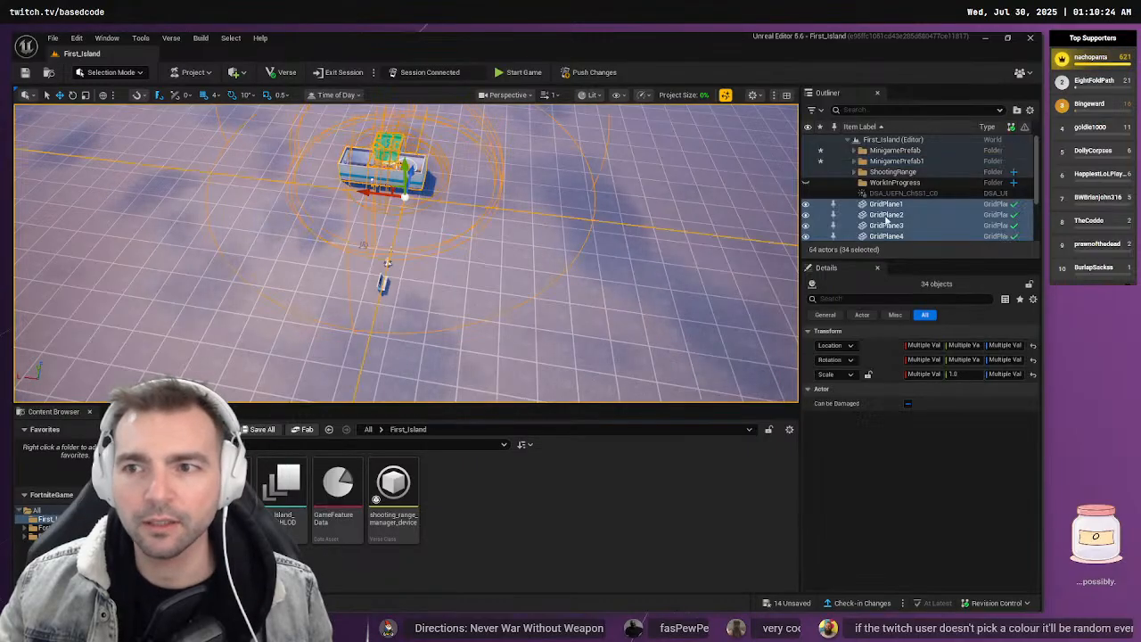
pyautogui.click(808, 151)
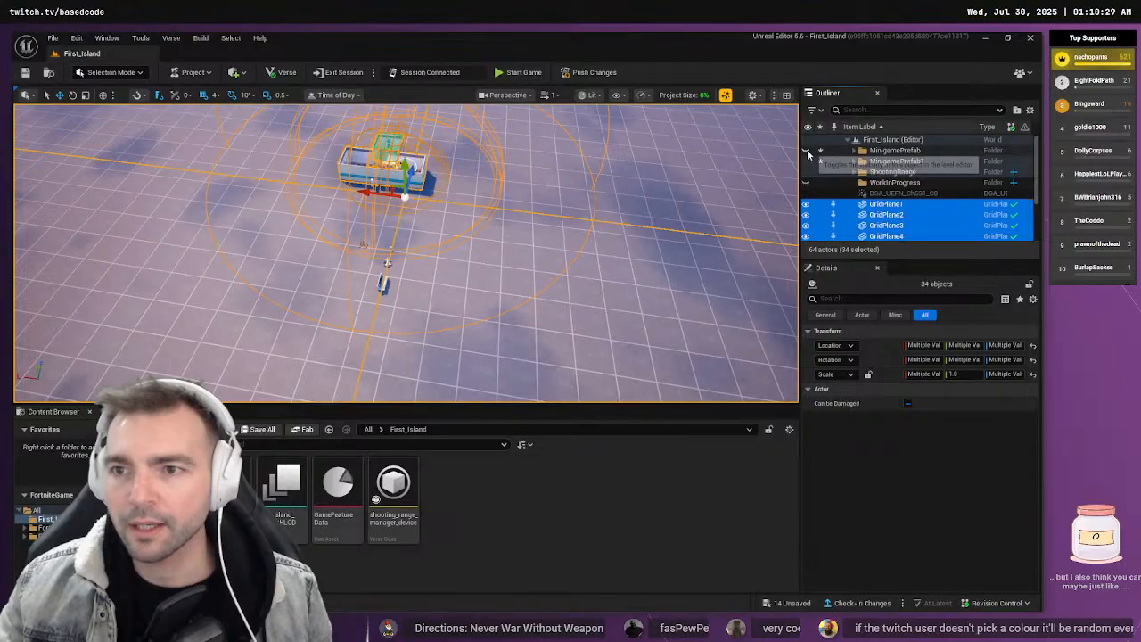
pyautogui.click(807, 204)
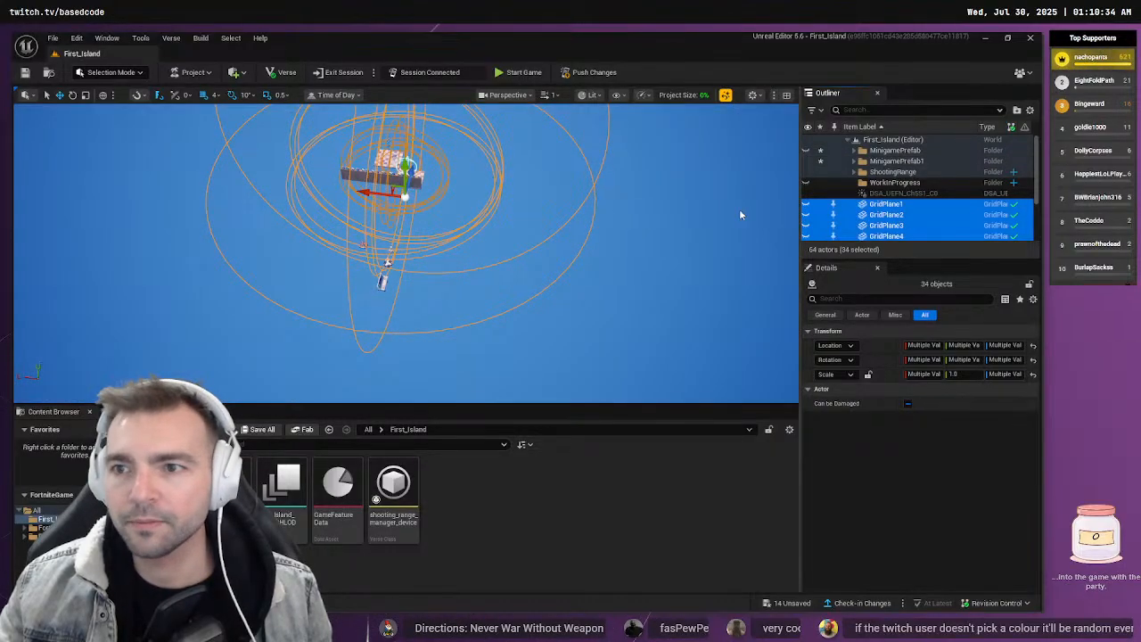
# Toggle the visibility of the MinigamePrefab1 and WorkInProgress folders, and select MinigamePrefab1
pyautogui.click(901, 161)
pyautogui.click(806, 161)
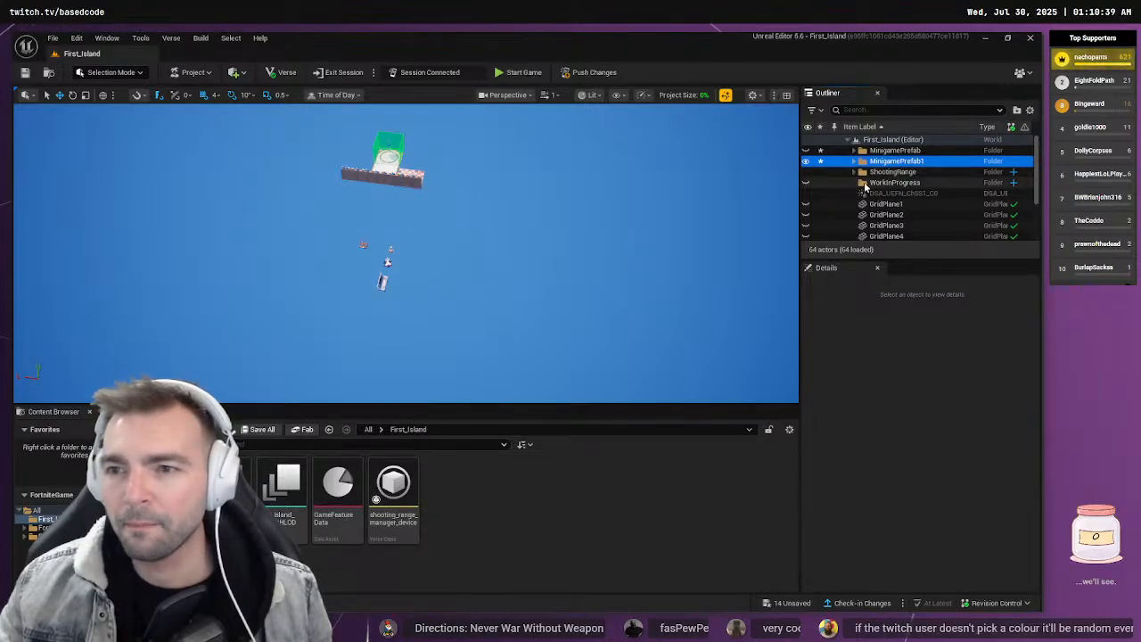
pyautogui.click(806, 183)
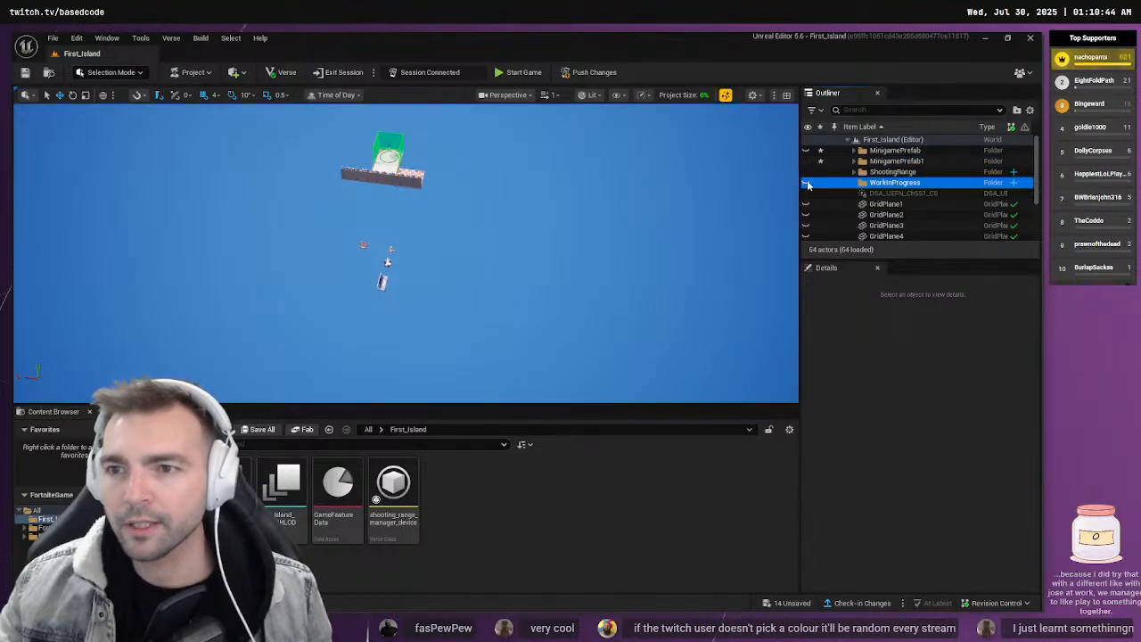
pyautogui.click(875, 161)
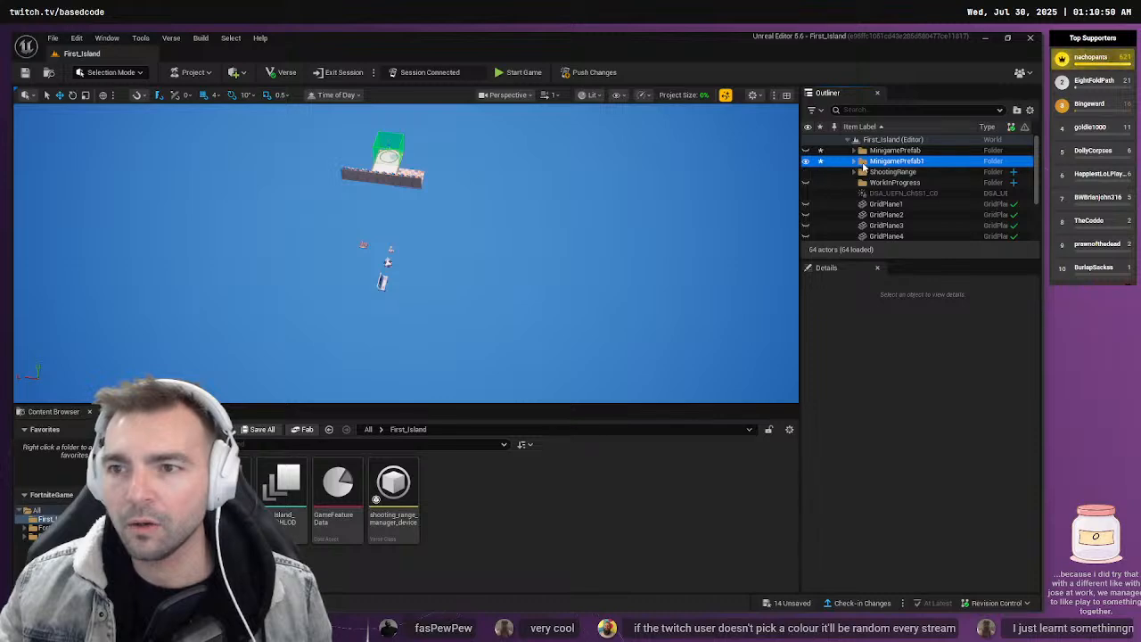
pyautogui.rightClick(869, 165)
pyautogui.press('Escape')
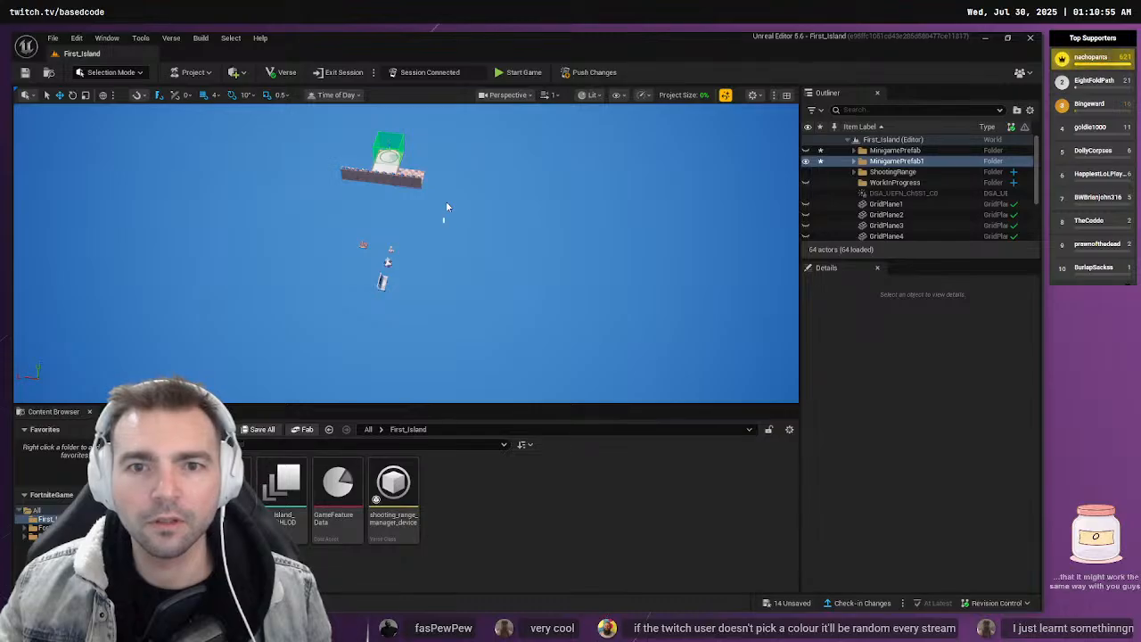
# Try moving the arena actors that are still visible off to the side, and undo the move
pyautogui.moveTo(299, 123); pyautogui.dragTo(303, 118)
pyautogui.moveTo(375, 185); pyautogui.dragTo(579, 222)
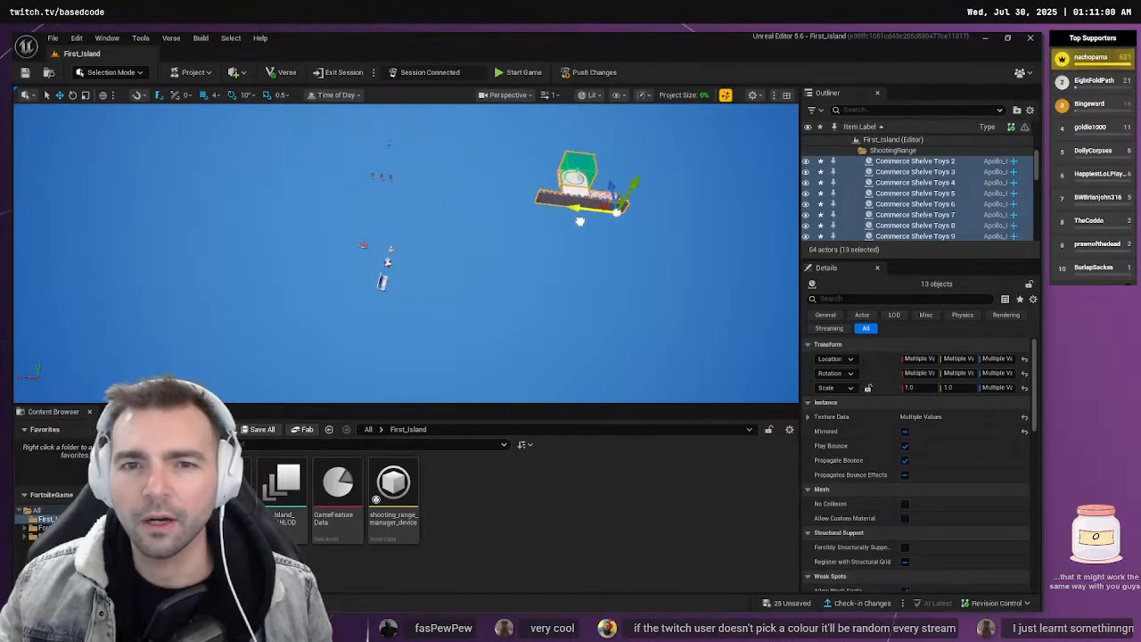
pyautogui.hotkey('ctrl', 'z')
pyautogui.hotkey('ctrl', 'z')
pyautogui.hotkey('ctrl', 'z')
pyautogui.hotkey('ctrl', 'z')
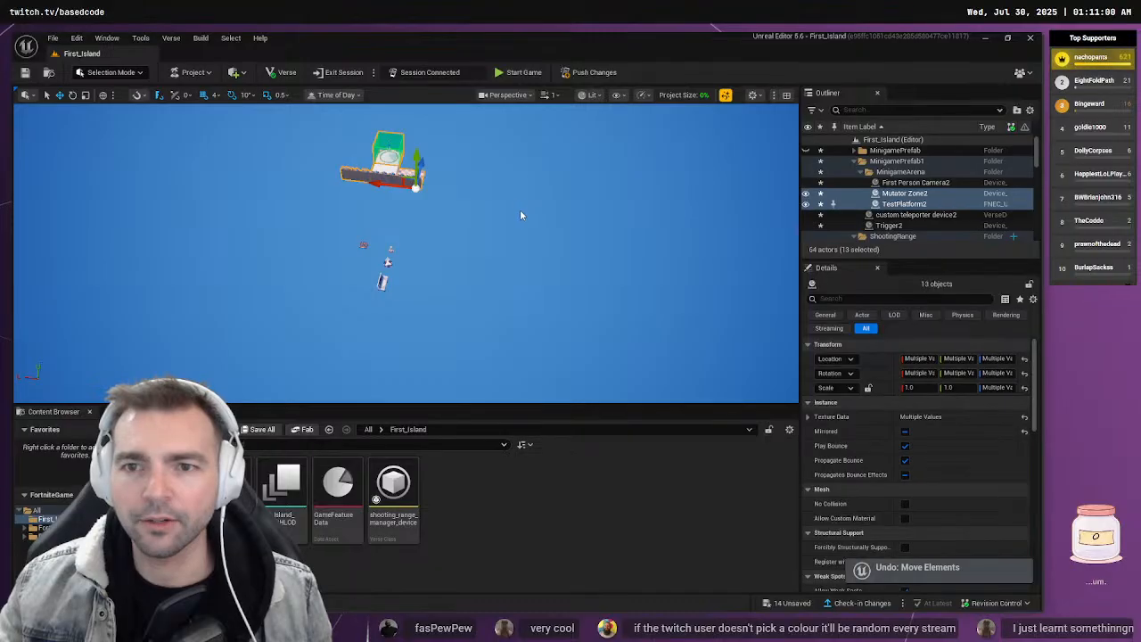
# Undo the visibility changes, the folder duplication, the MinigamePrefab folder and the earlier moves of the Trigger and arena actors
pyautogui.hotkey('ctrl', 'z')
pyautogui.hotkey('ctrl', 'z')
pyautogui.hotkey('ctrl', 'z')
pyautogui.hotkey('ctrl', 'z')
pyautogui.hotkey('ctrl', 'z')
pyautogui.hotkey('ctrl', 'z')
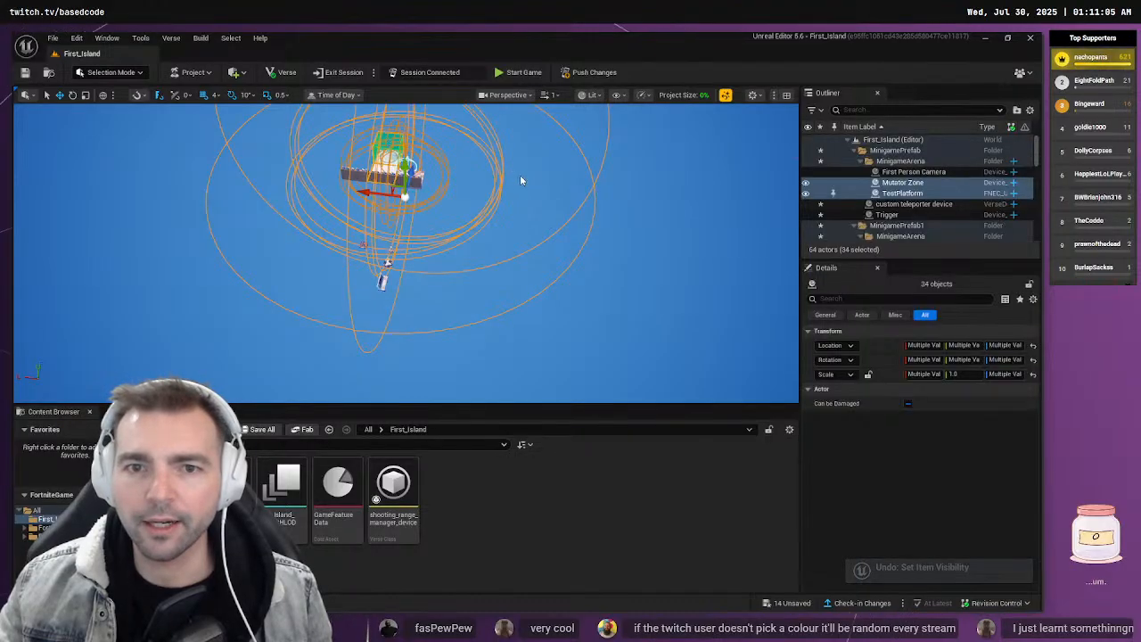
pyautogui.hotkey('ctrl', 'z')
pyautogui.hotkey('ctrl', 'z')
pyautogui.hotkey('ctrl', 'z')
pyautogui.hotkey('ctrl', 'z')
pyautogui.hotkey('ctrl', 'z')
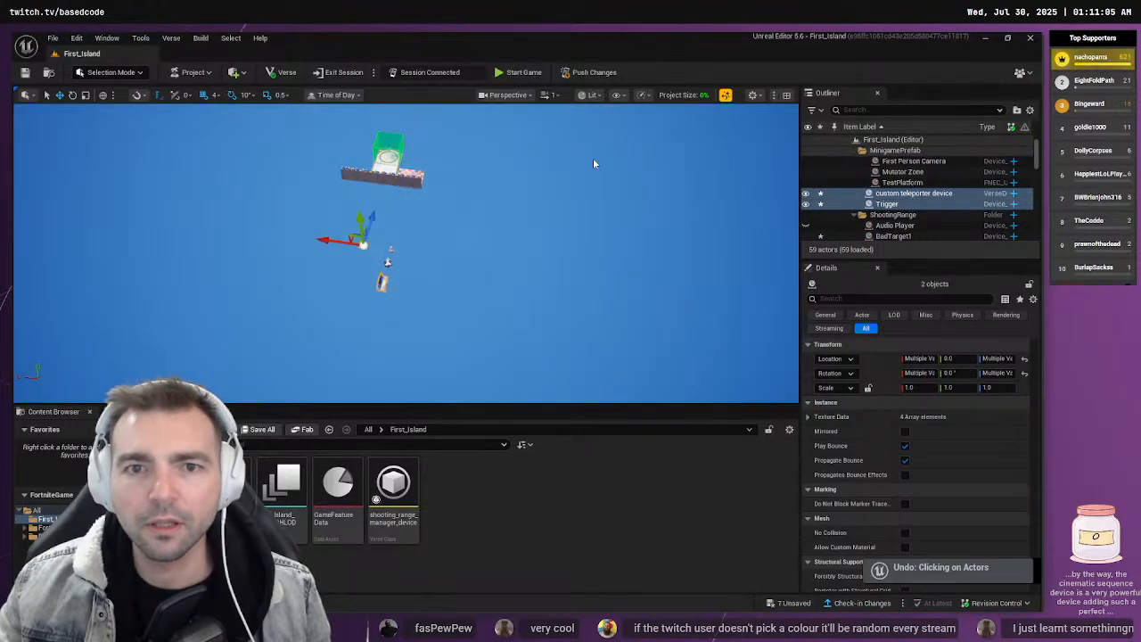
pyautogui.hotkey('ctrl', 'z')
pyautogui.hotkey('ctrl', 'z')
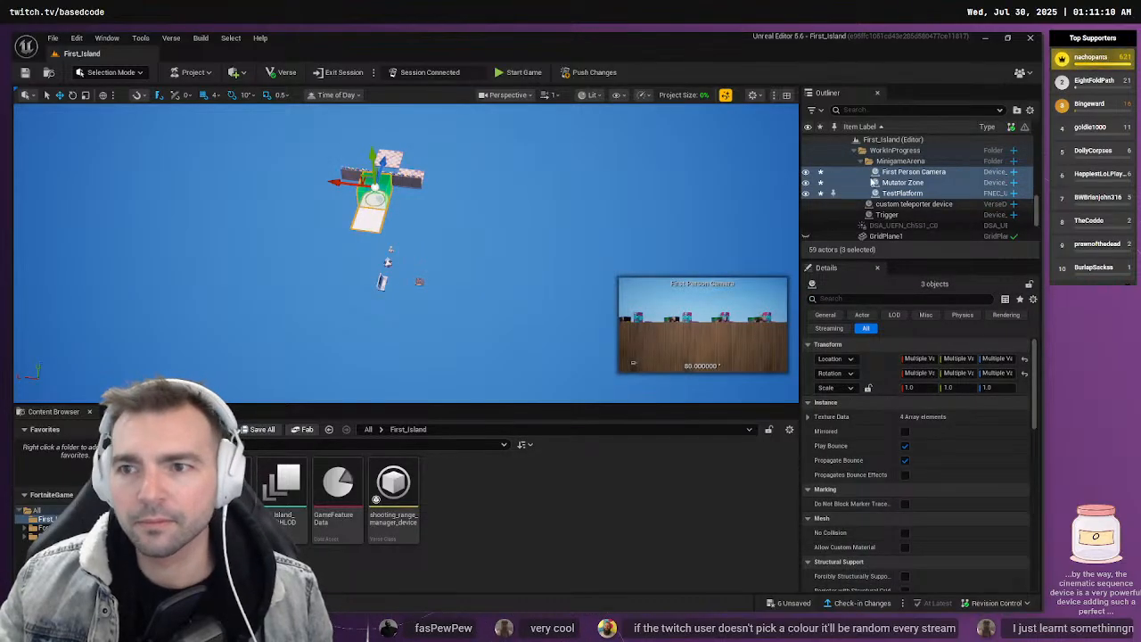
# Sort the Outliner by visibility and show the hidden grid planes again
pyautogui.click(808, 129)
pyautogui.click(807, 128)
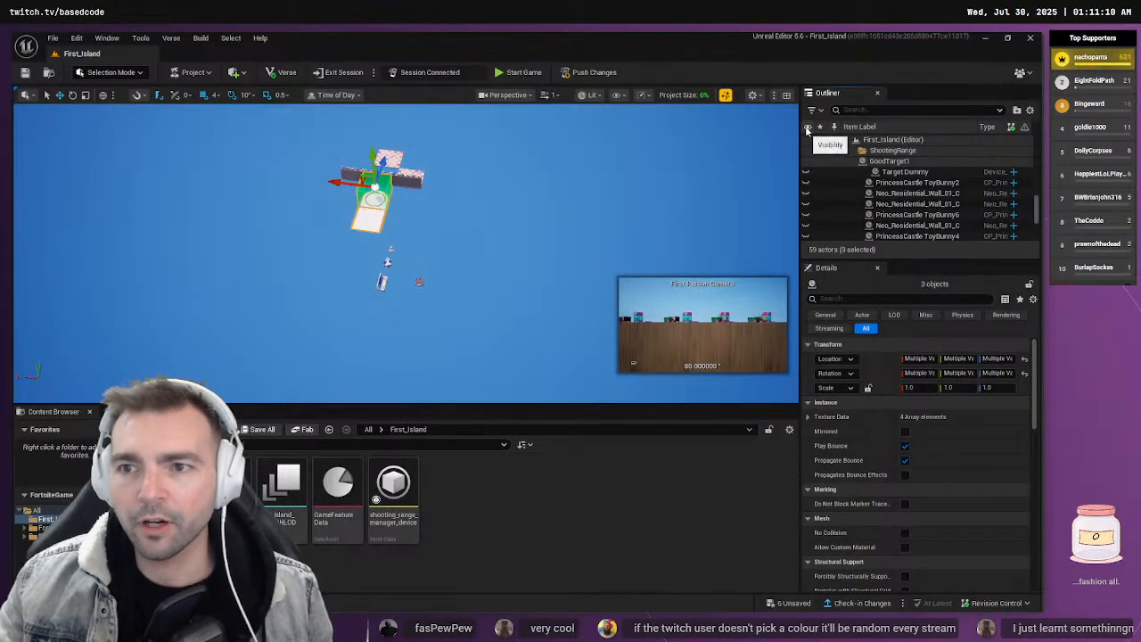
pyautogui.scroll(-5, 825, 194)
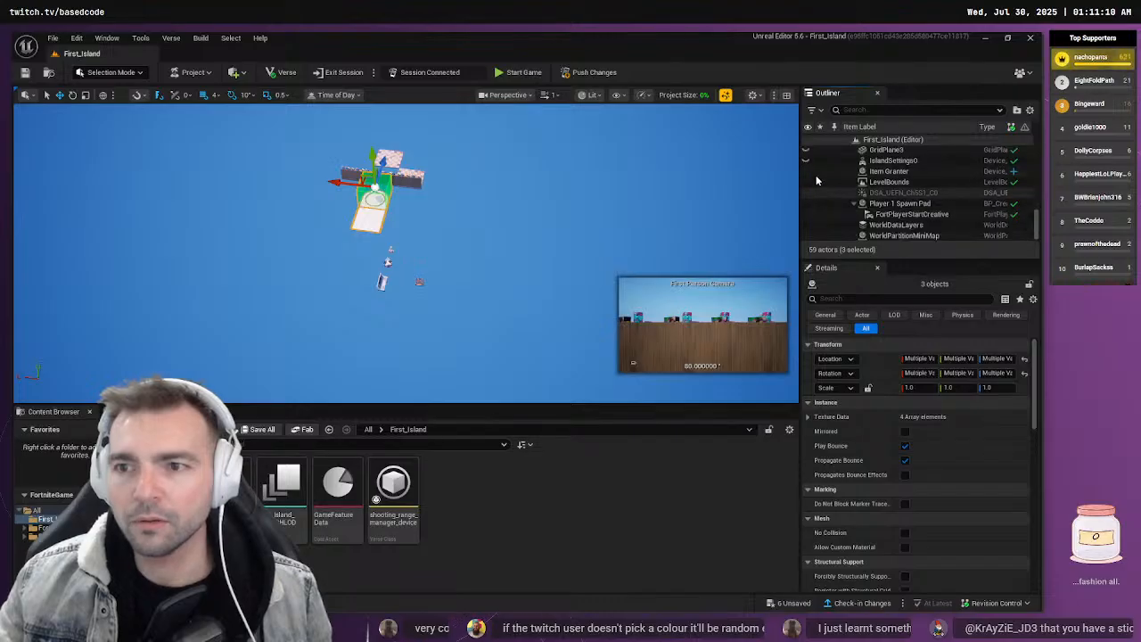
pyautogui.scroll(8, 812, 175)
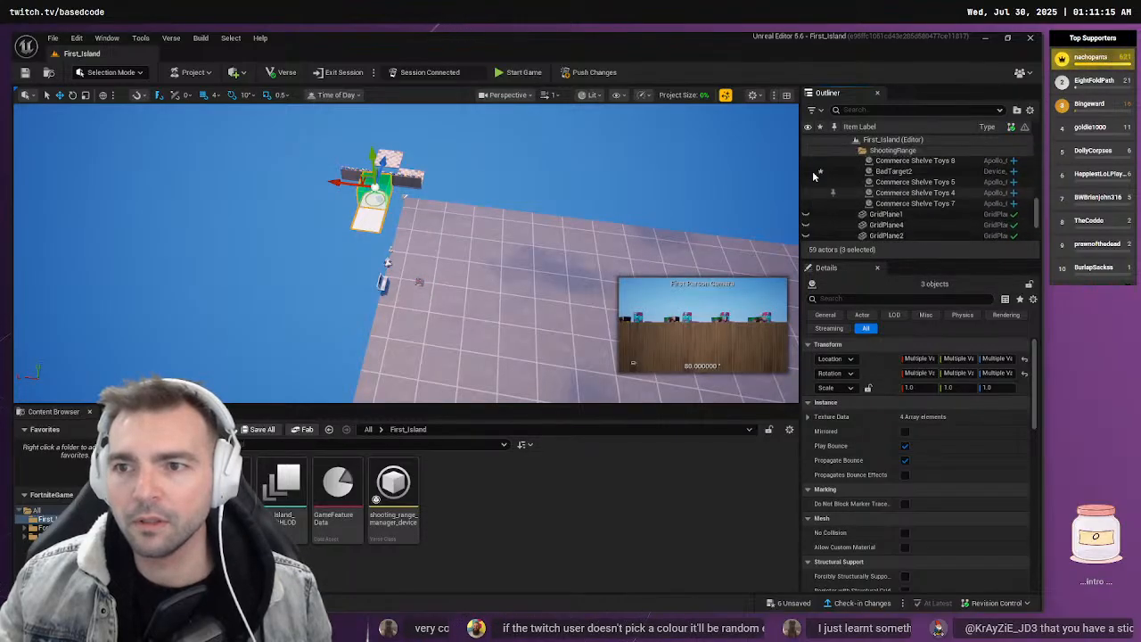
pyautogui.click(809, 130)
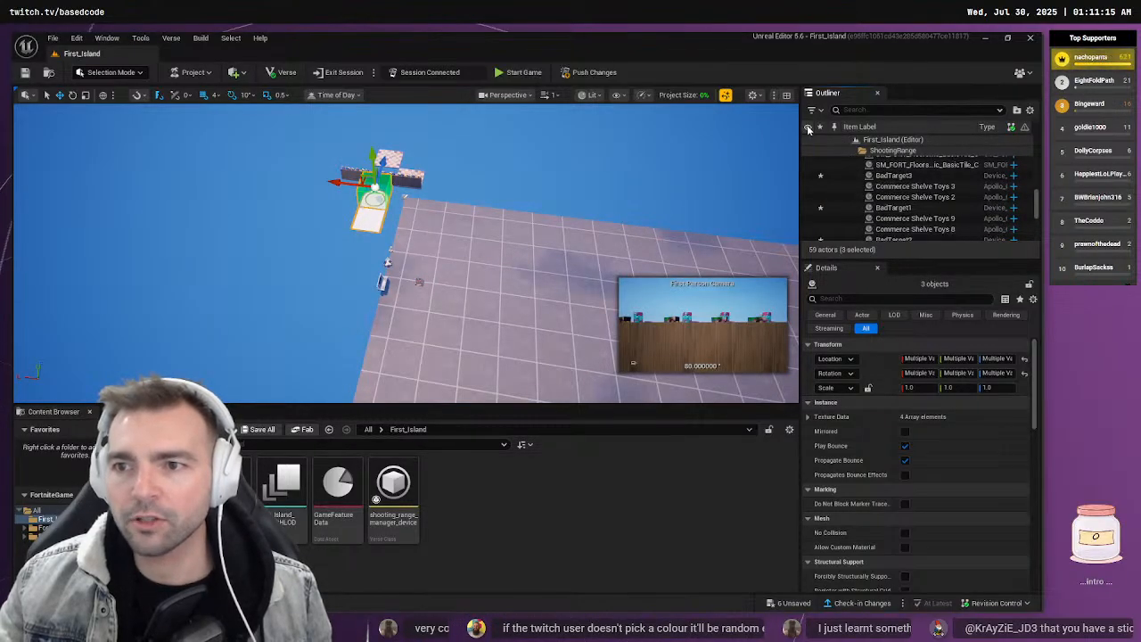
pyautogui.scroll(-5, 820, 165)
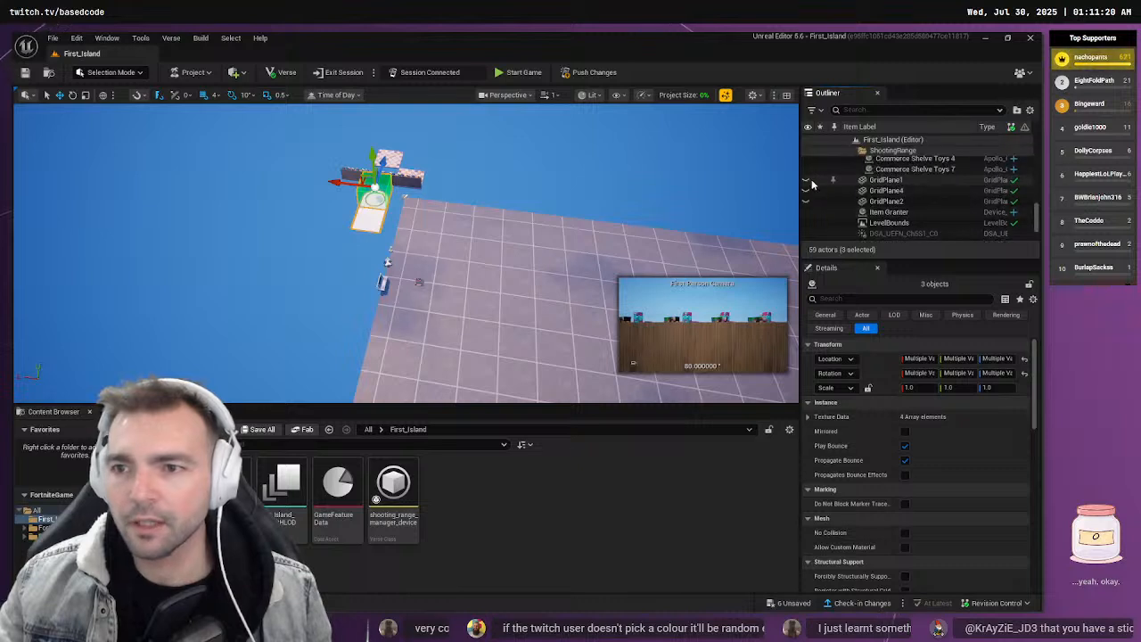
pyautogui.click(807, 202)
pyautogui.click(807, 191)
pyautogui.click(807, 180)
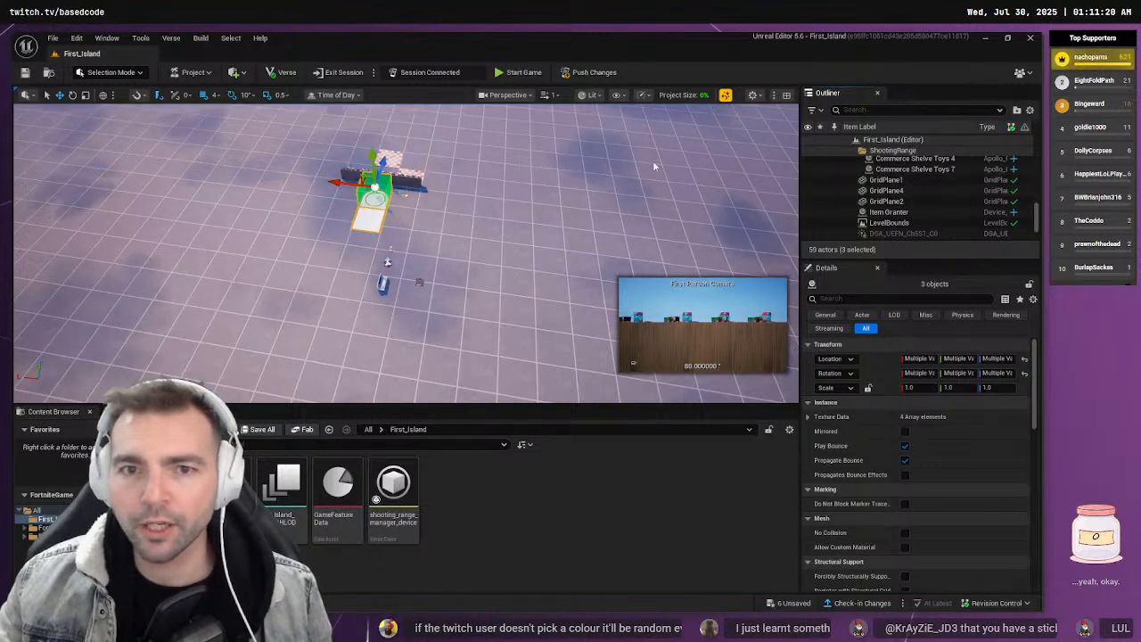
# Make the hidden actors of the ShootingRange folder visible again
pyautogui.scroll(8, 856, 192)
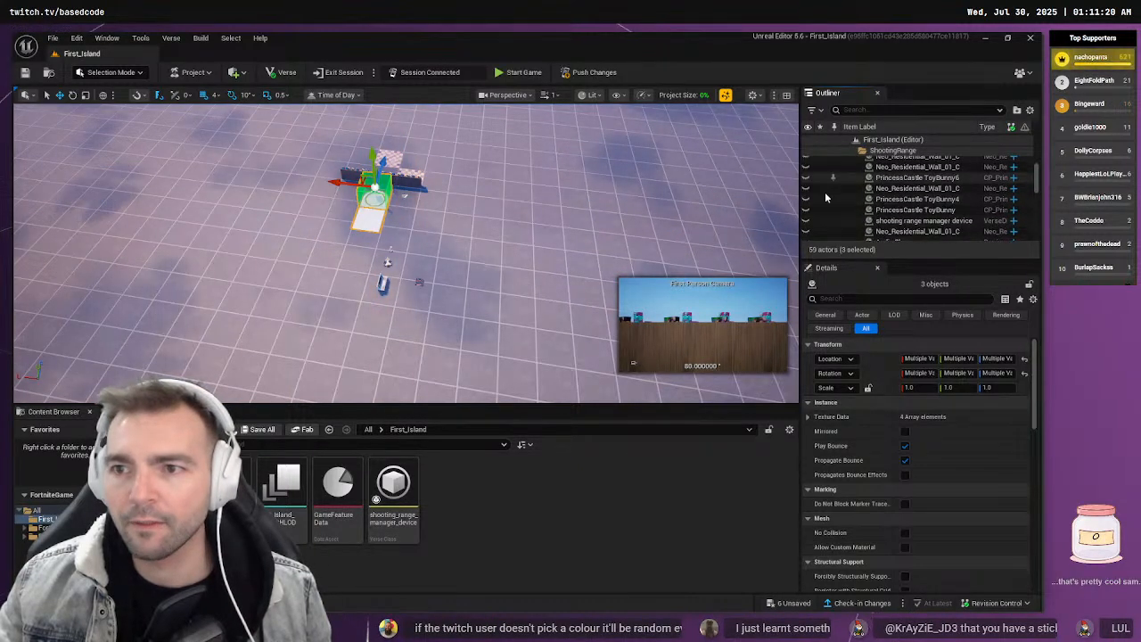
pyautogui.scroll(4, 832, 198)
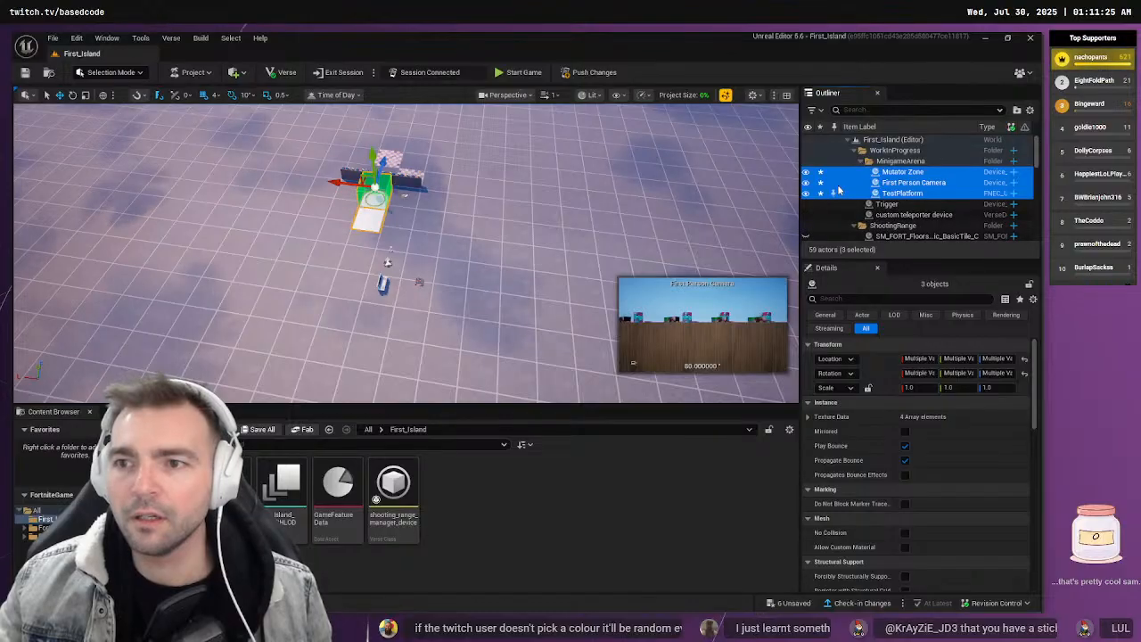
pyautogui.click(859, 226)
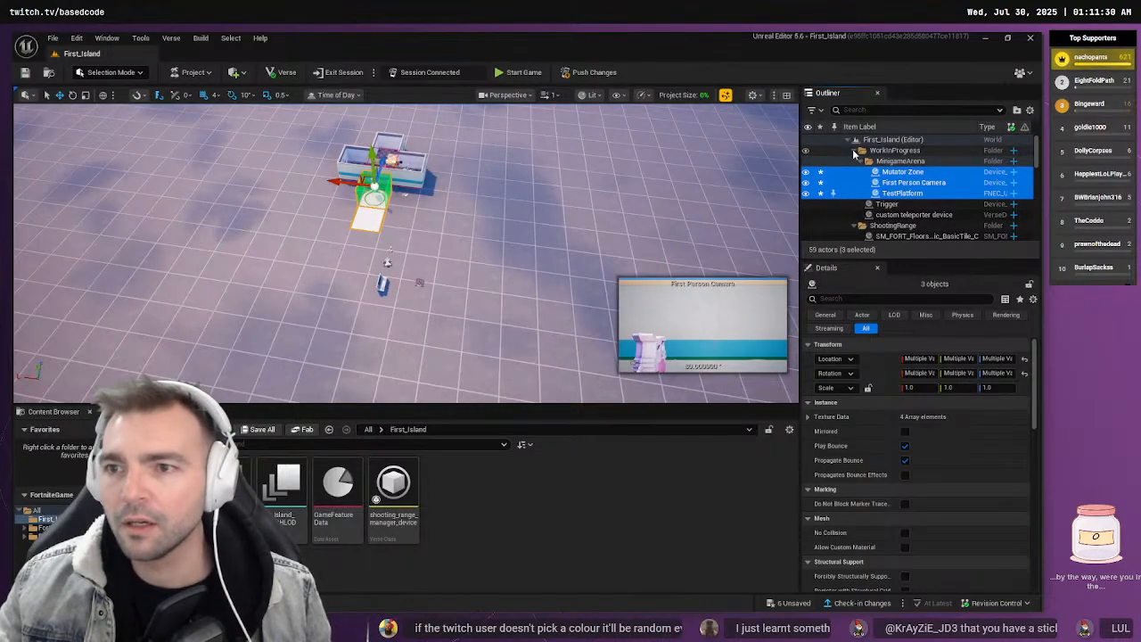
# Try moving the MinigameArena actors, Trigger and custom teleporter device sideways together, and undo the move
pyautogui.doubleClick(892, 150)
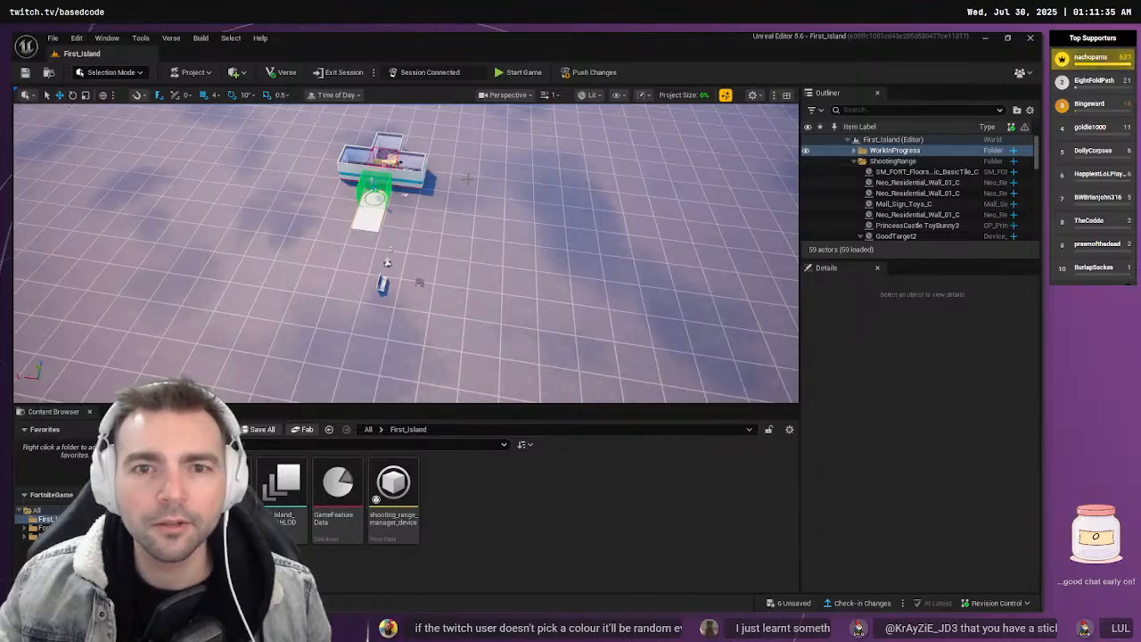
pyautogui.click(854, 151)
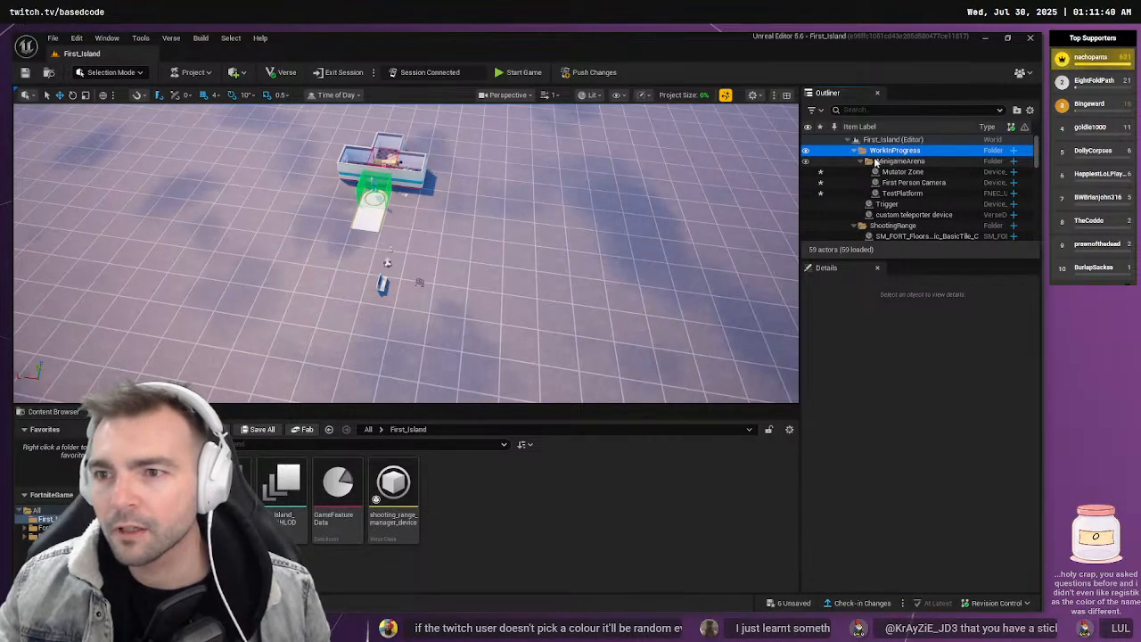
pyautogui.scroll(-5, 856, 178)
pyautogui.moveTo(1037, 164)
pyautogui.mouseDown()
pyautogui.moveTo(1041, 225)
pyautogui.moveTo(1032, 159)
pyautogui.mouseUp()
pyautogui.keyDown('shift'); pyautogui.click(919, 215); pyautogui.keyUp('shift')
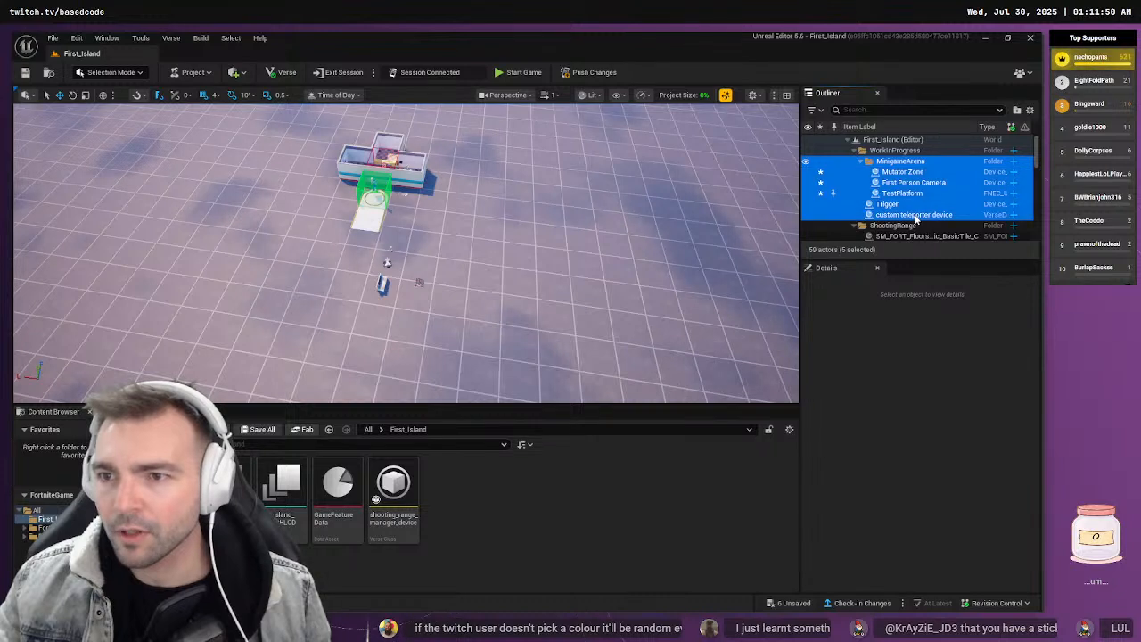
pyautogui.scroll(-1, 859, 157)
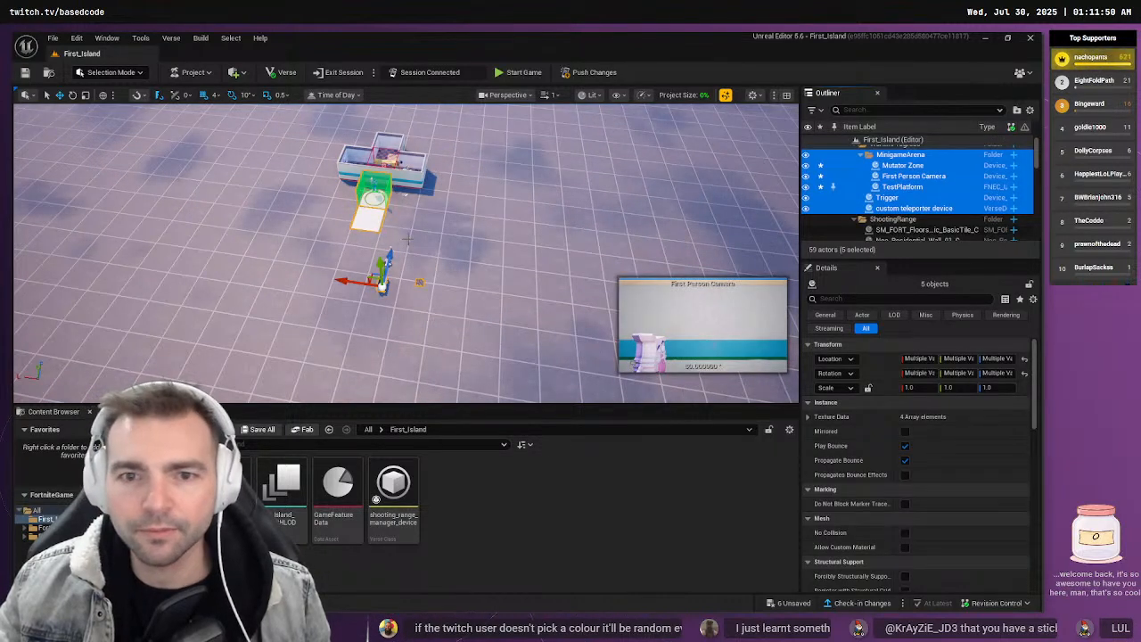
pyautogui.moveTo(362, 281); pyautogui.dragTo(487, 304)
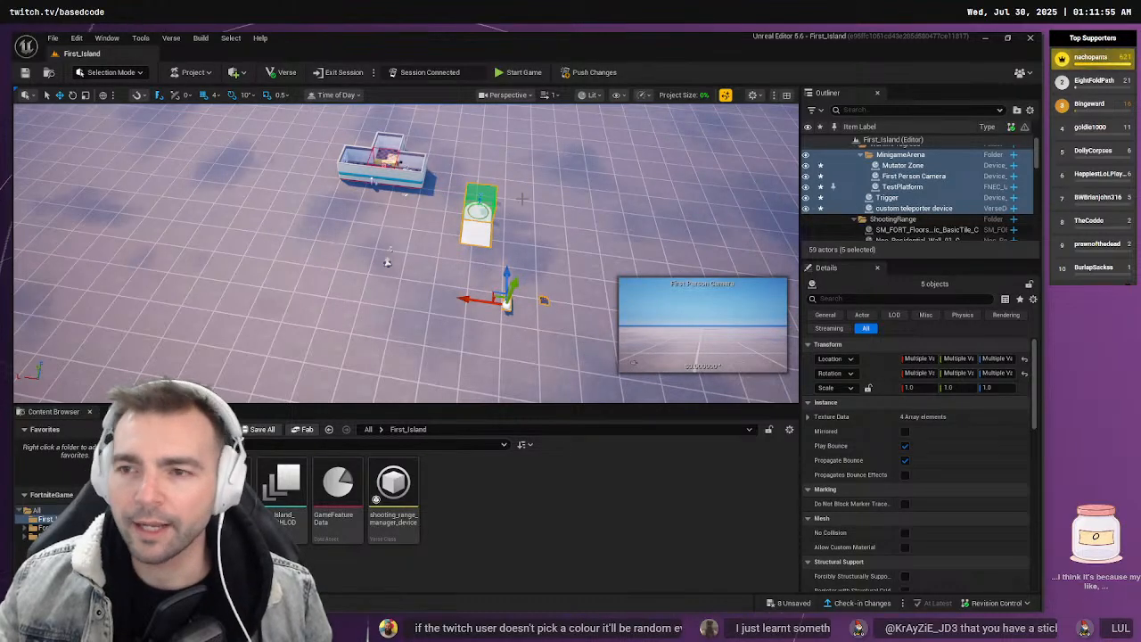
pyautogui.hotkey('ctrl', 'z')
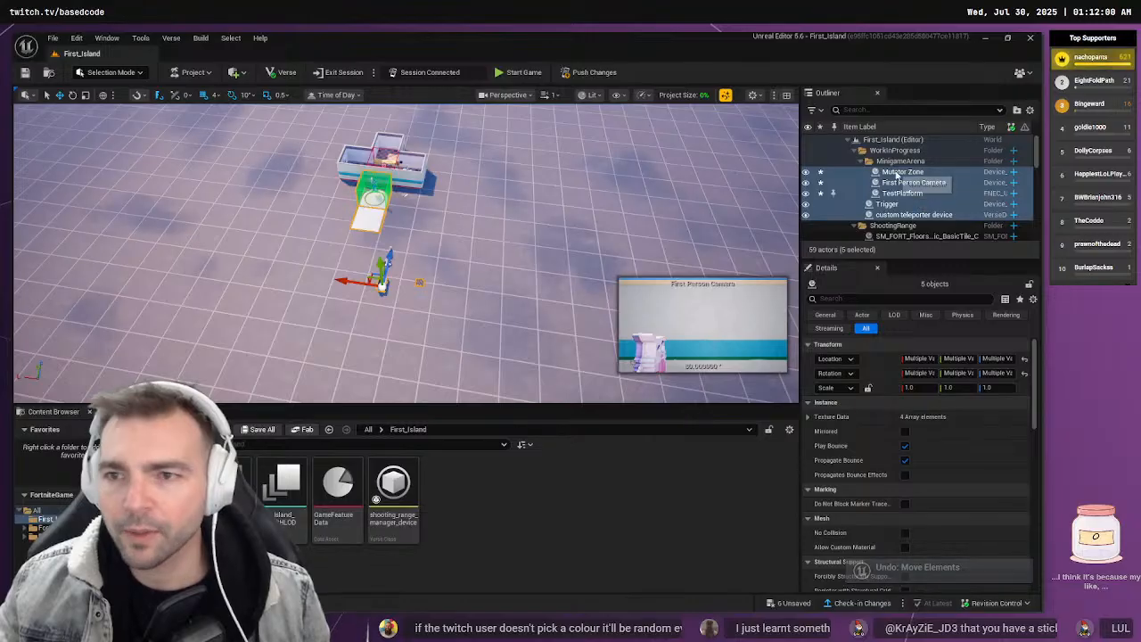
# Try moving only the Mutator Zone sideways out of the arena, and undo the move
pyautogui.click(878, 151)
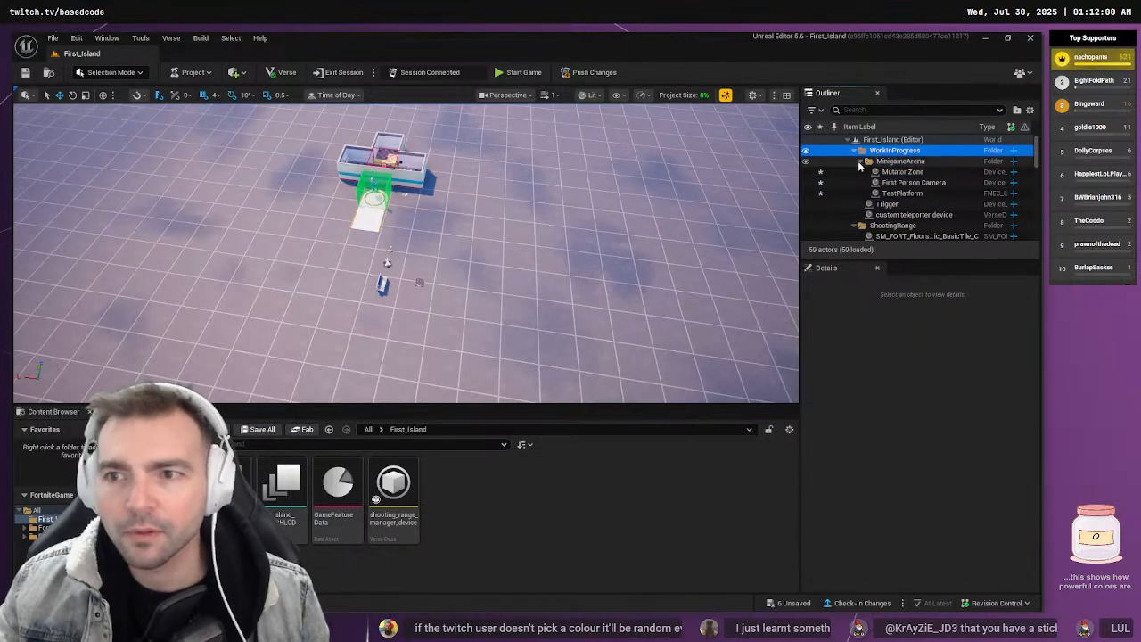
pyautogui.click(889, 171)
pyautogui.click(888, 164)
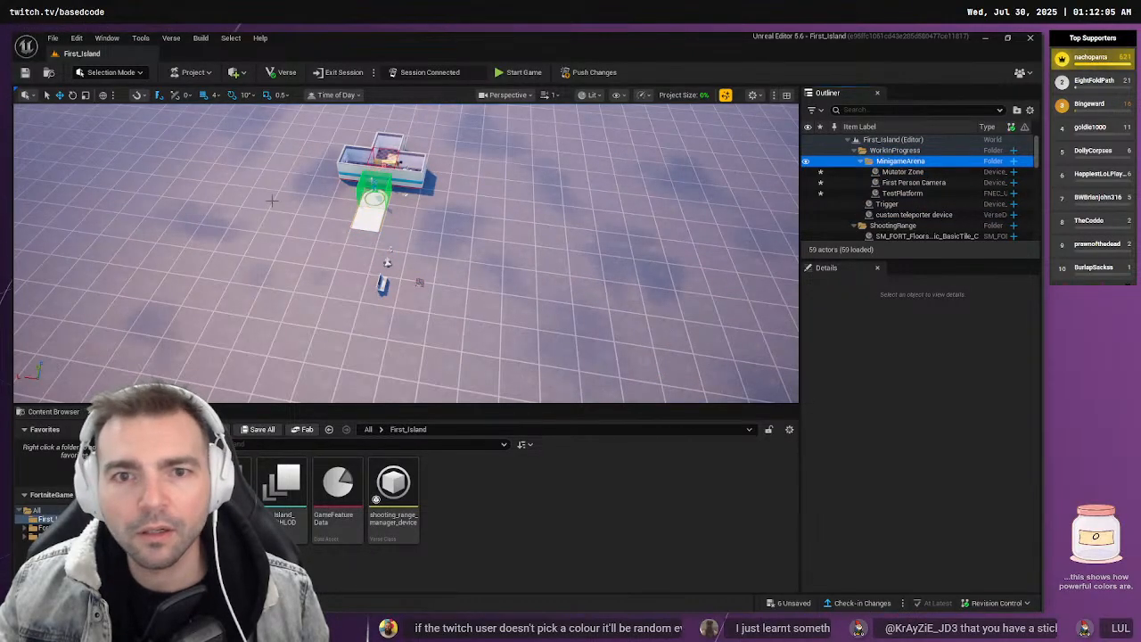
pyautogui.click(891, 175)
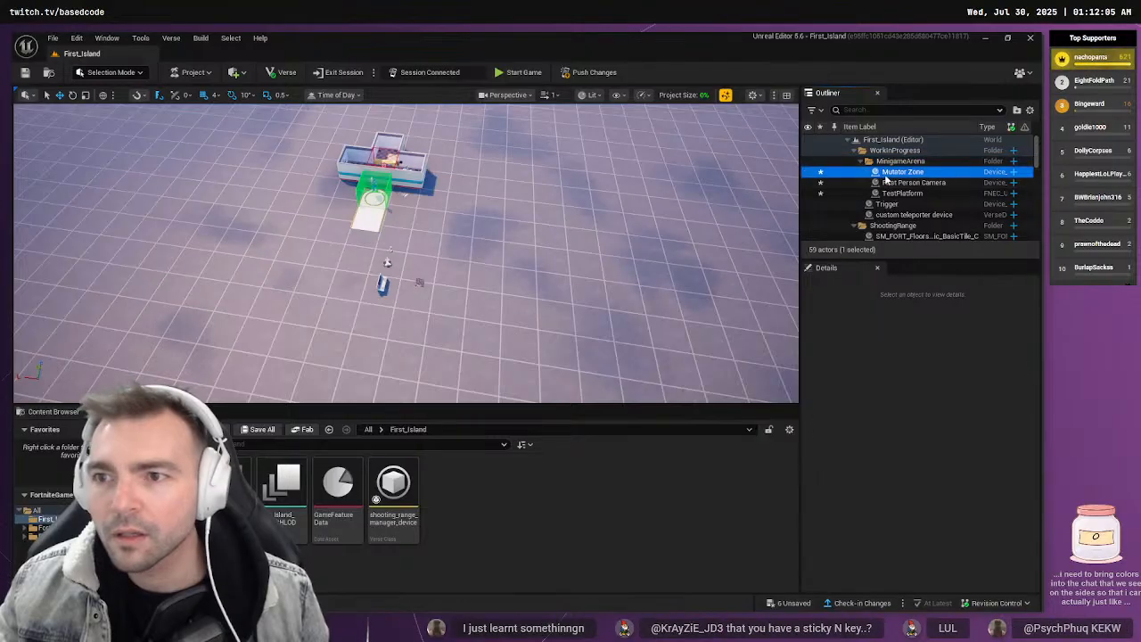
pyautogui.moveTo(339, 197); pyautogui.dragTo(455, 210)
pyautogui.hotkey('ctrl', 'z')
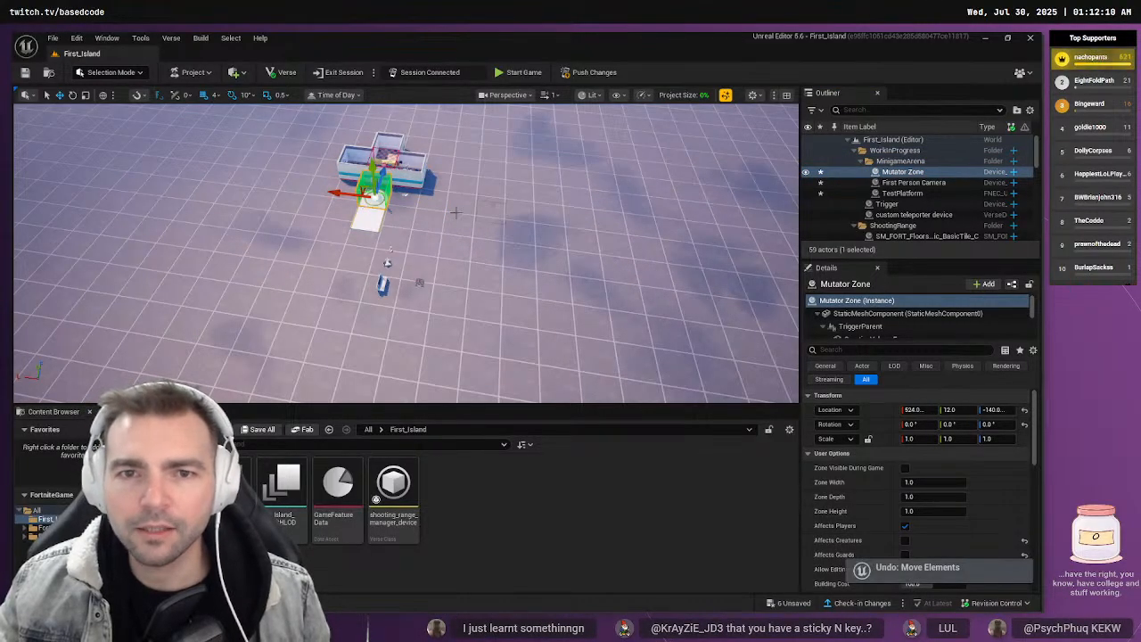
# Undo the earlier moves, rotation and visibility changes of the arena and shooting range actors
pyautogui.hotkey('ctrl', 'z')
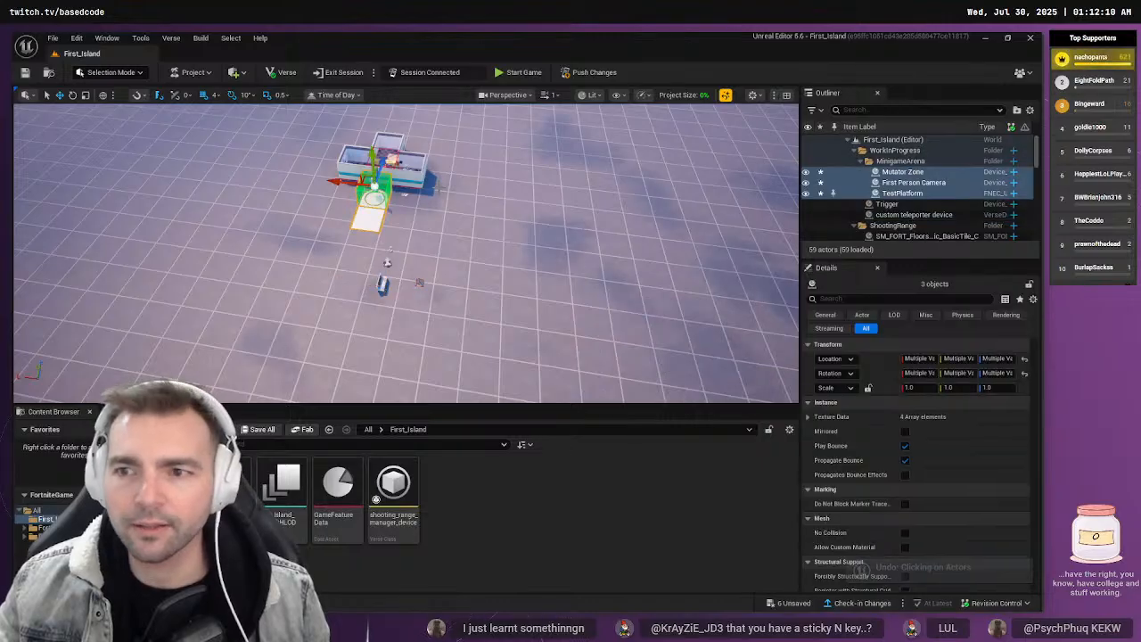
pyautogui.hotkey('ctrl', 'z')
pyautogui.hotkey('ctrl', 'z')
pyautogui.hotkey('ctrl', 'z')
pyautogui.hotkey('ctrl', 'z')
pyautogui.hotkey('ctrl', 'z')
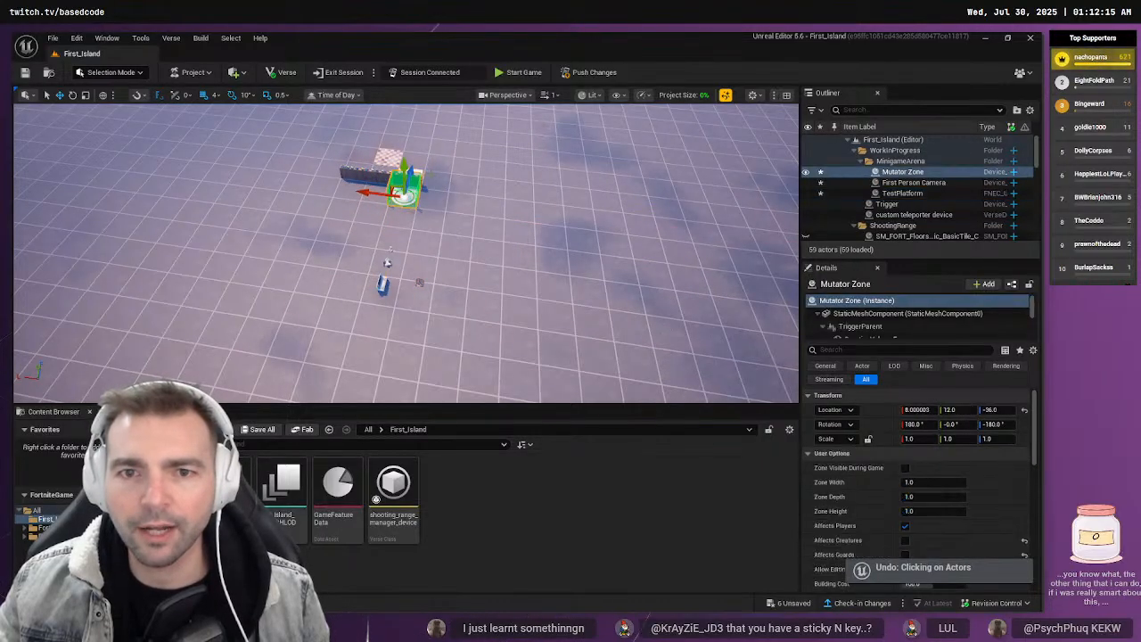
pyautogui.hotkey('ctrl', 'z')
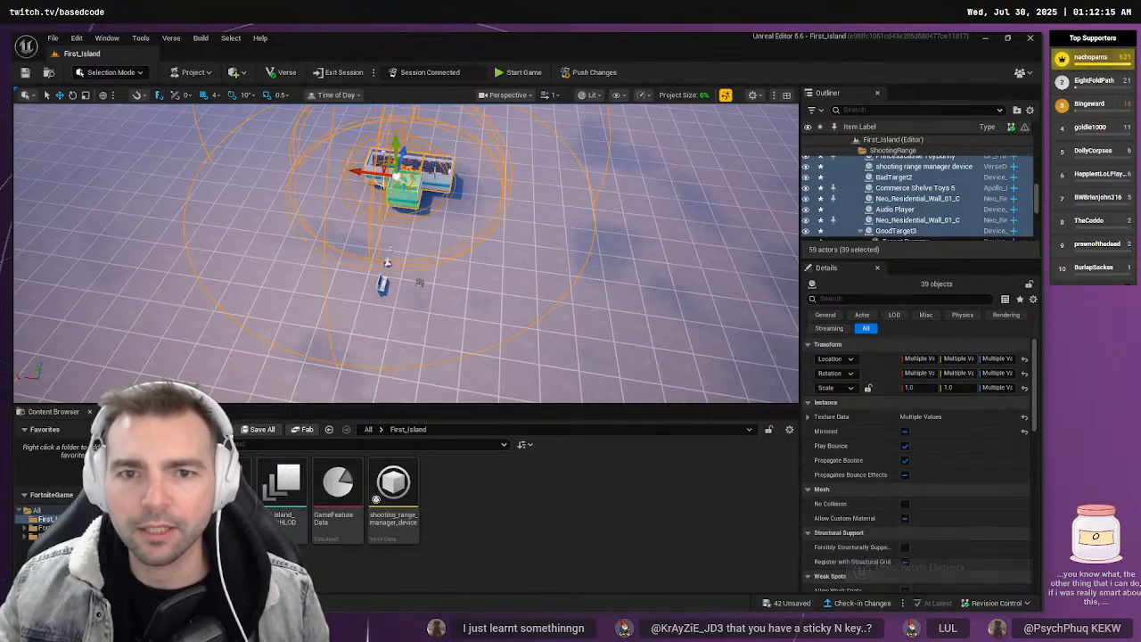
# Collapse the ShootingRange folder and examine the Trigger and custom teleporter device inside the WorkInProgress folder
pyautogui.scroll(3, 869, 183)
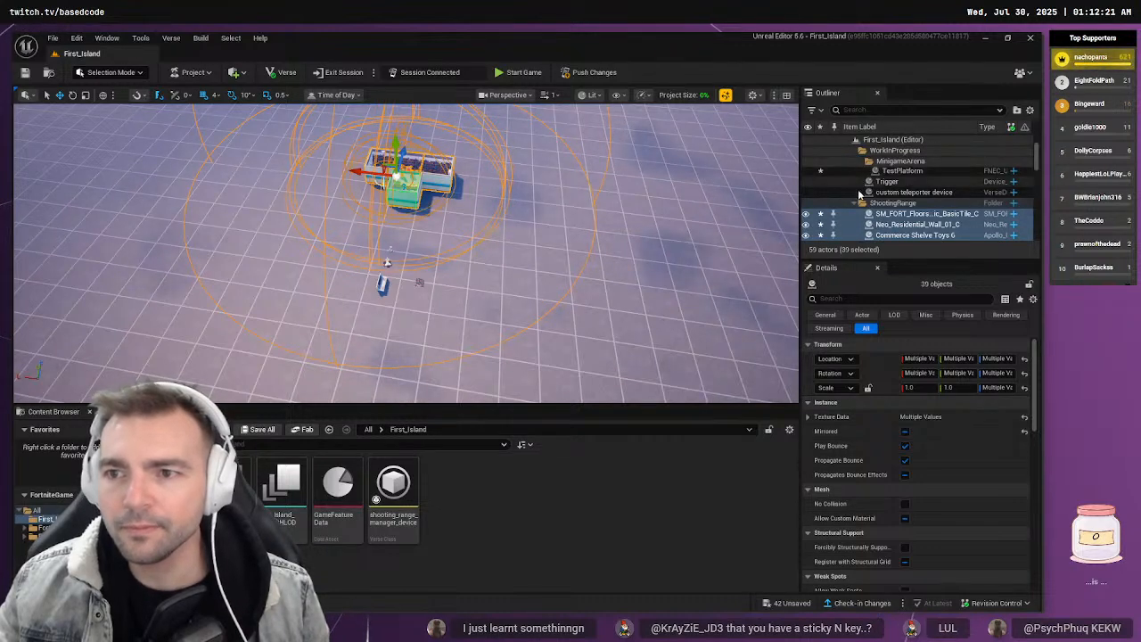
pyautogui.click(853, 204)
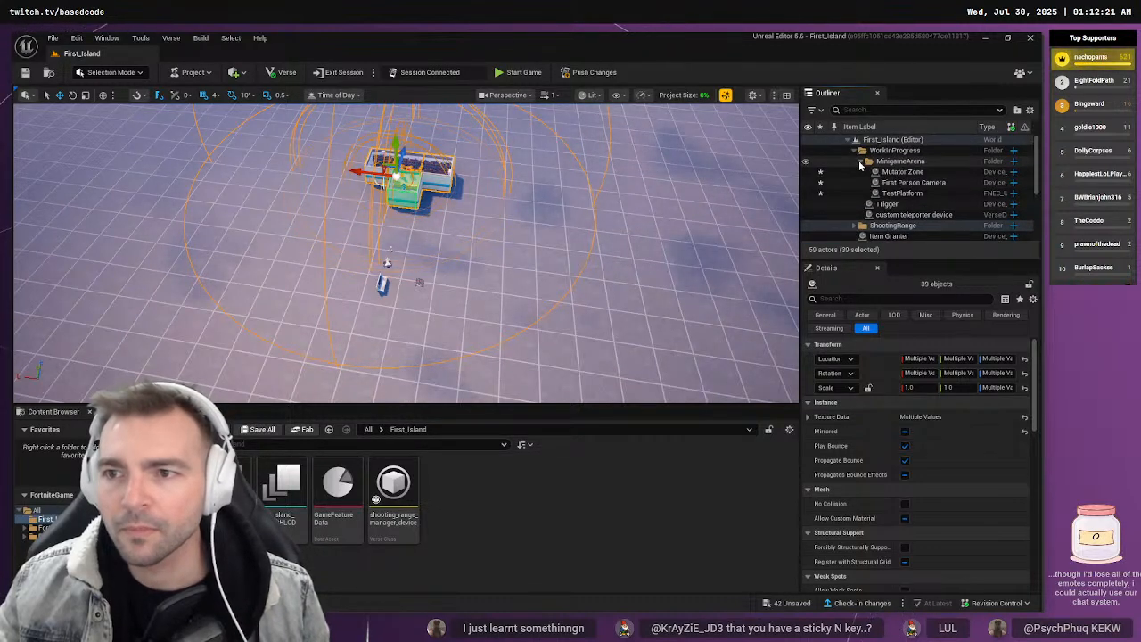
pyautogui.click(852, 150)
pyautogui.click(889, 151)
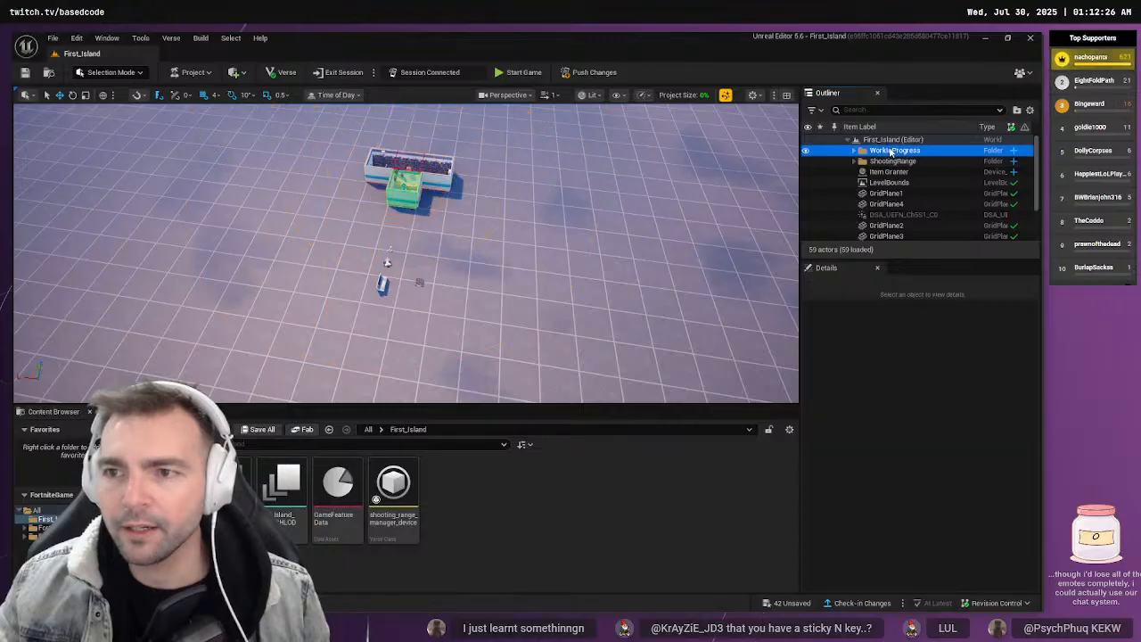
pyautogui.click(854, 151)
pyautogui.click(862, 160)
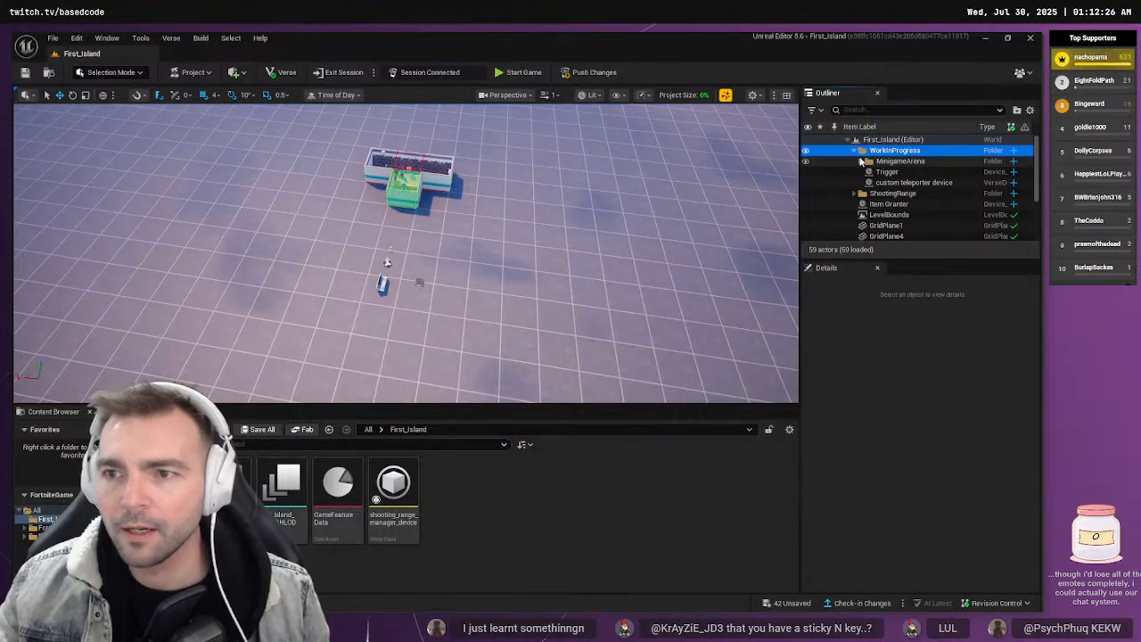
pyautogui.click(862, 161)
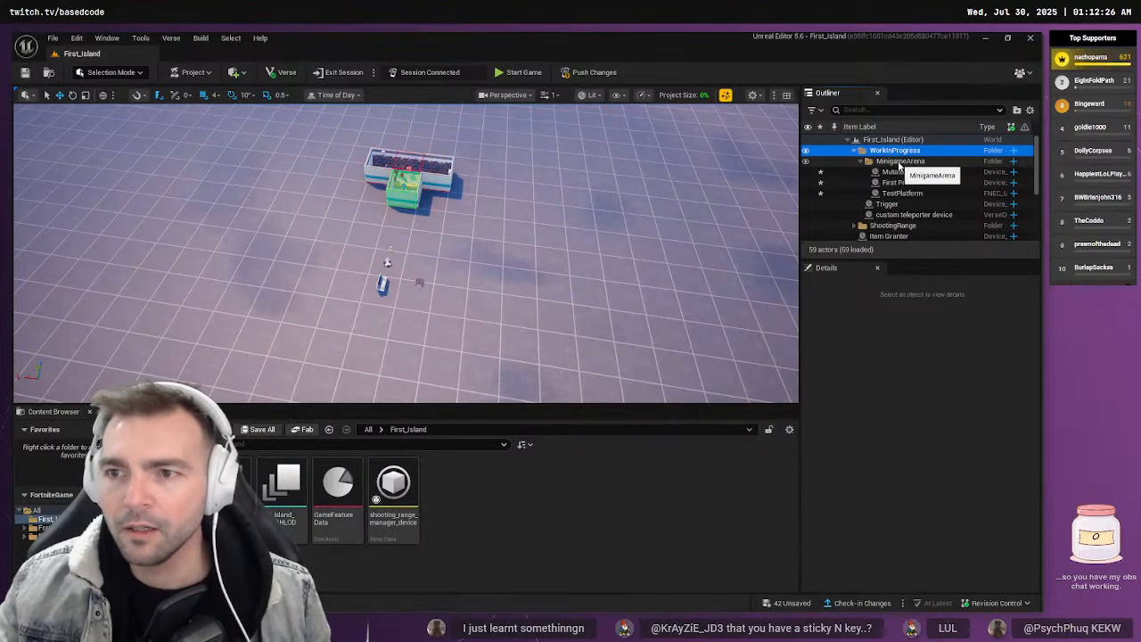
pyautogui.click(903, 215)
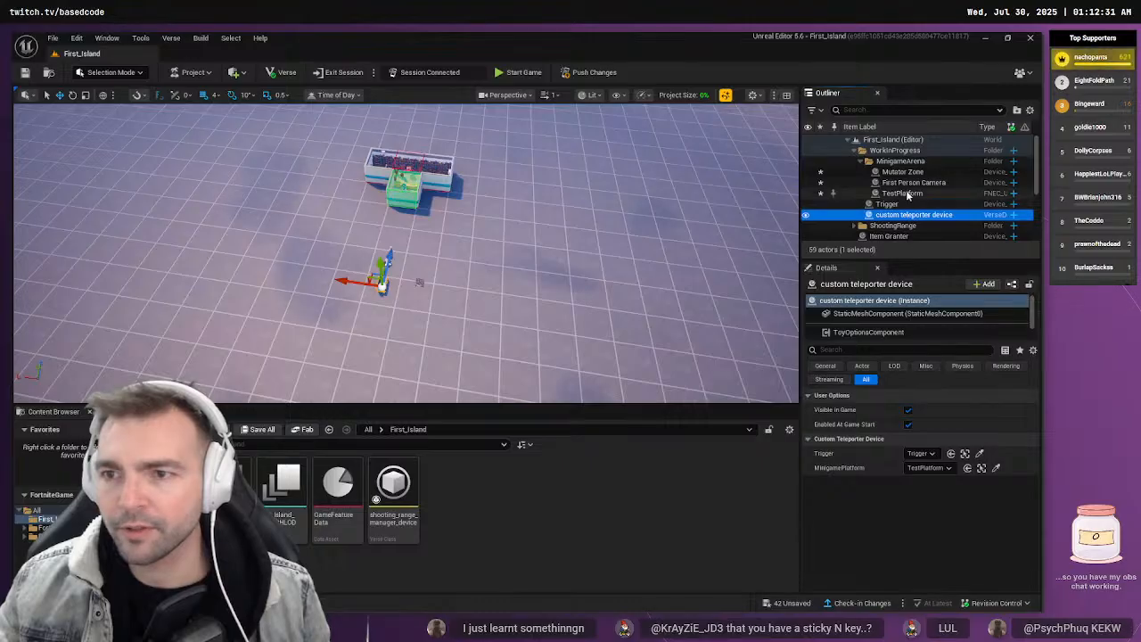
pyautogui.click(910, 204)
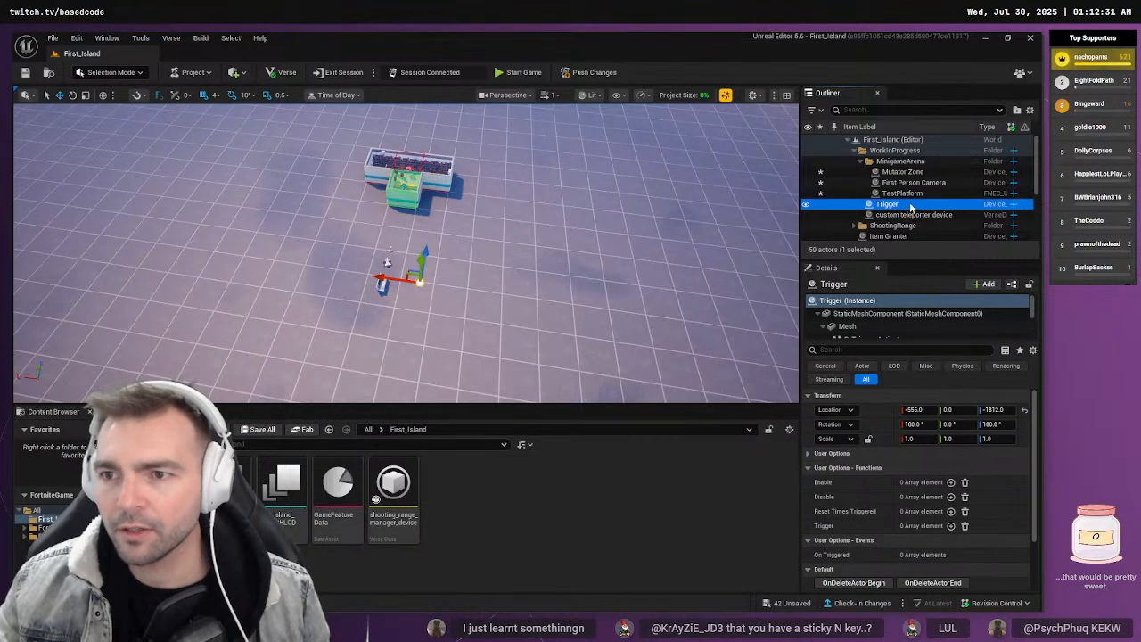
pyautogui.click(913, 215)
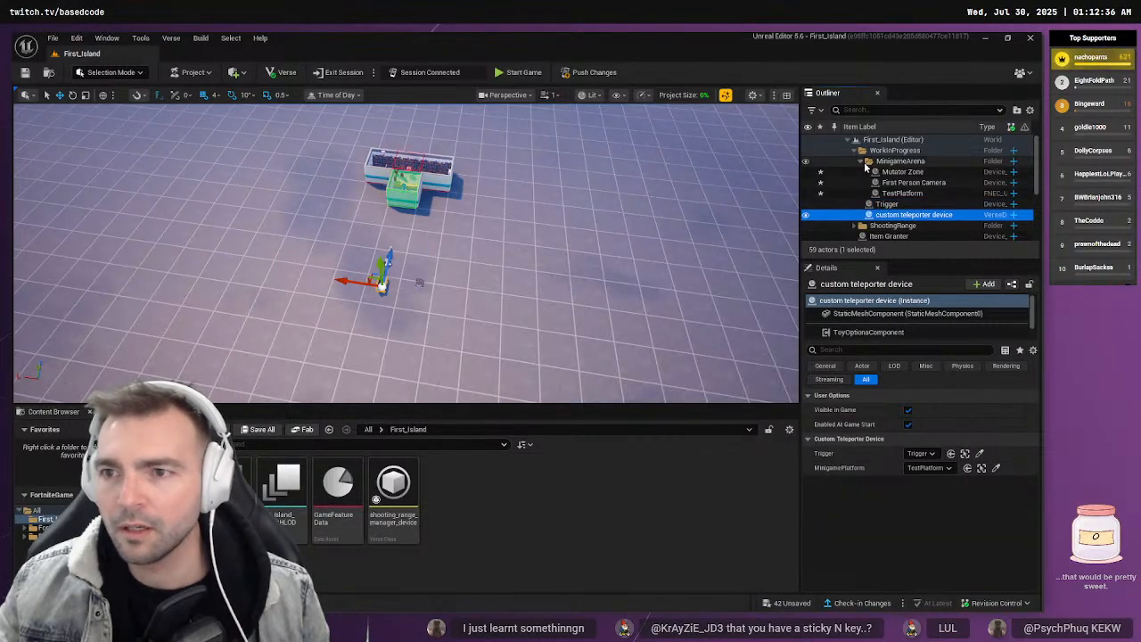
pyautogui.click(861, 161)
pyautogui.click(882, 153)
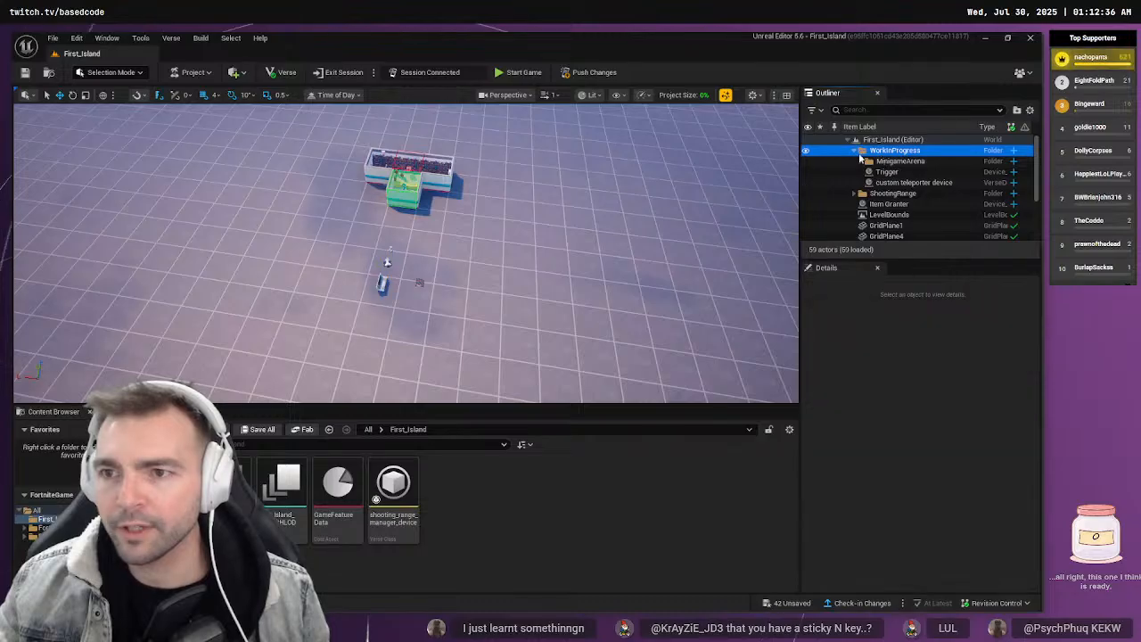
pyautogui.rightClick(881, 157)
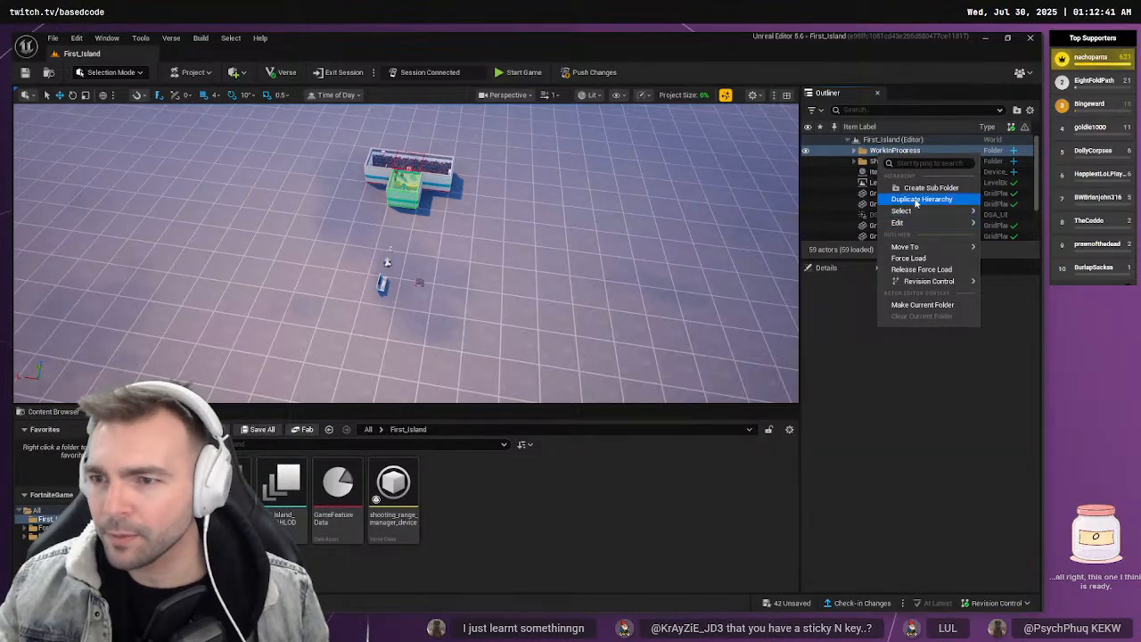
pyautogui.click(869, 155)
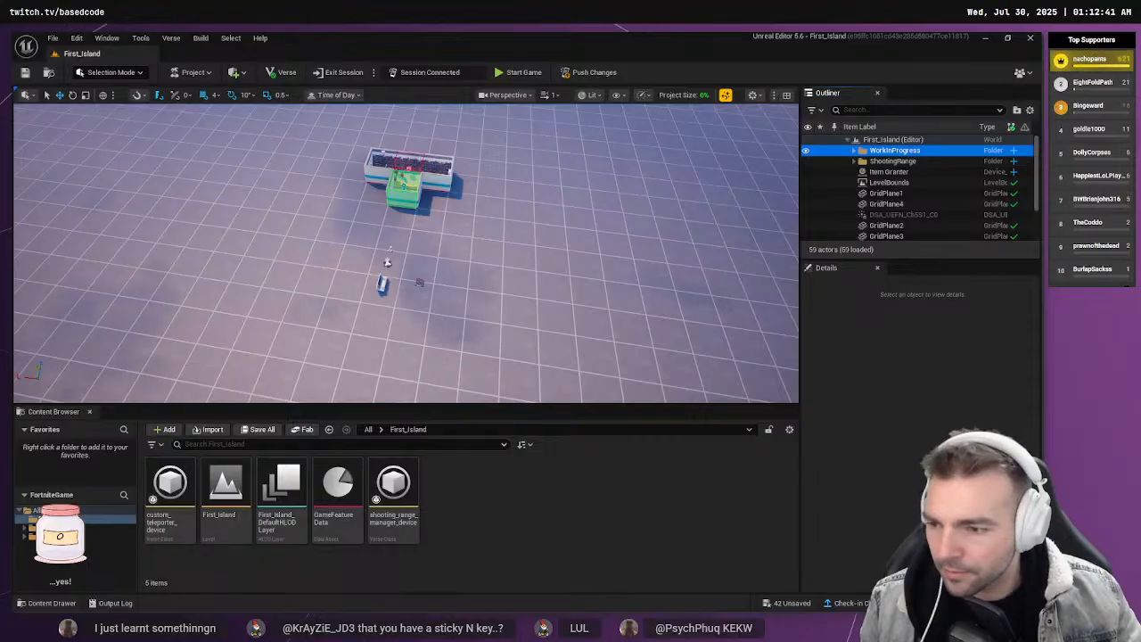
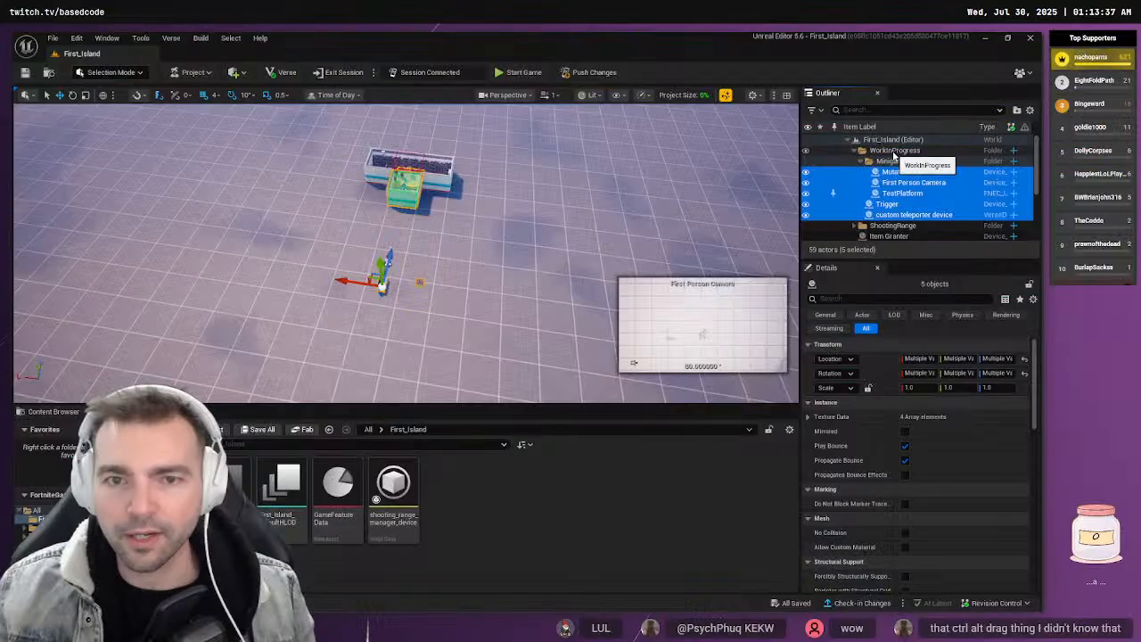
# Duplicate the WorkInProgress folder together with its whole hierarchy
pyautogui.click(853, 151)
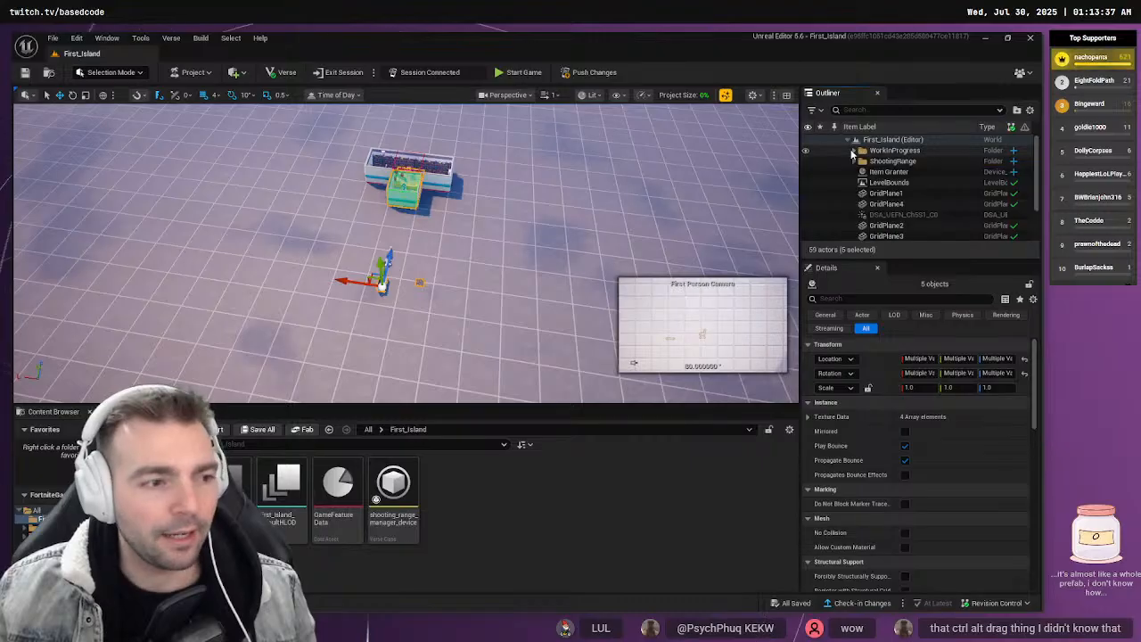
pyautogui.click(893, 150)
pyautogui.rightClick(895, 152)
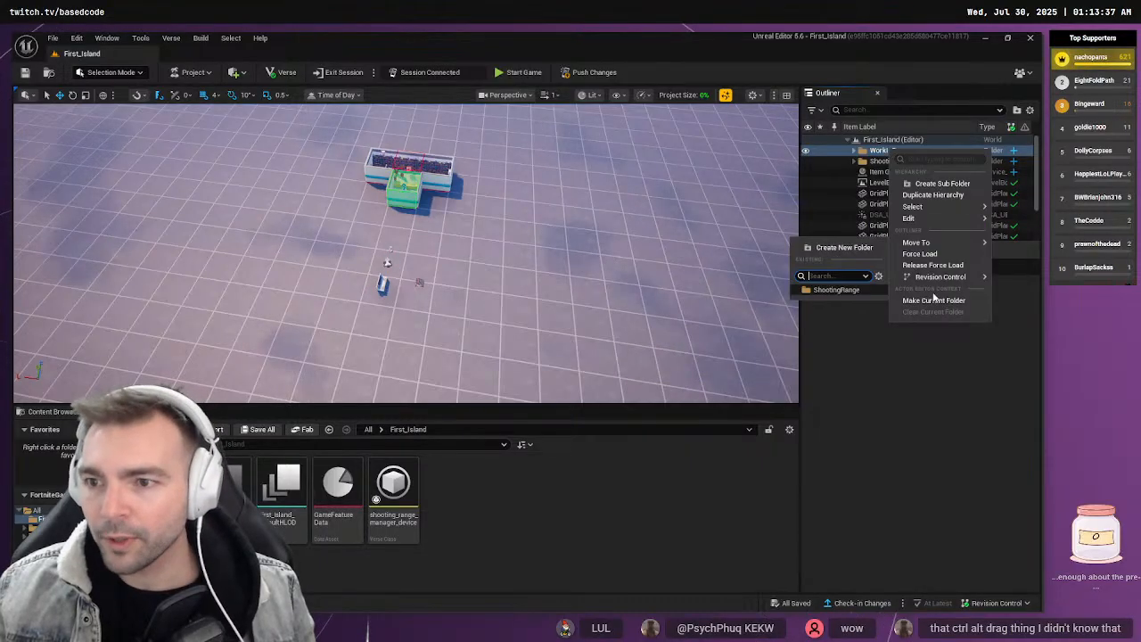
pyautogui.click(931, 196)
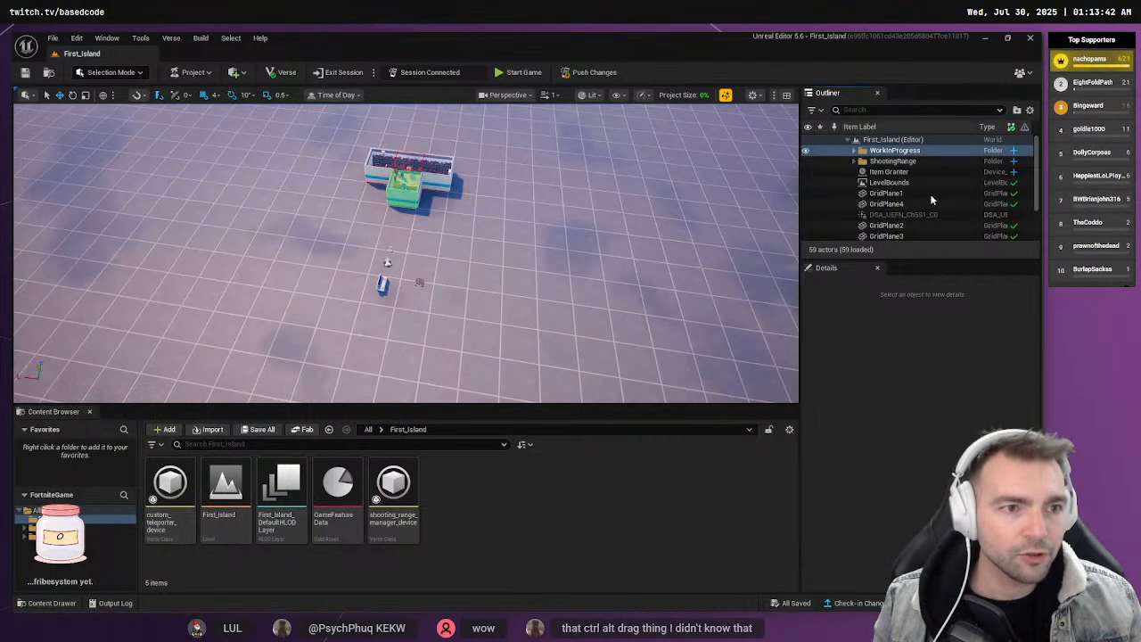
pyautogui.click(856, 153)
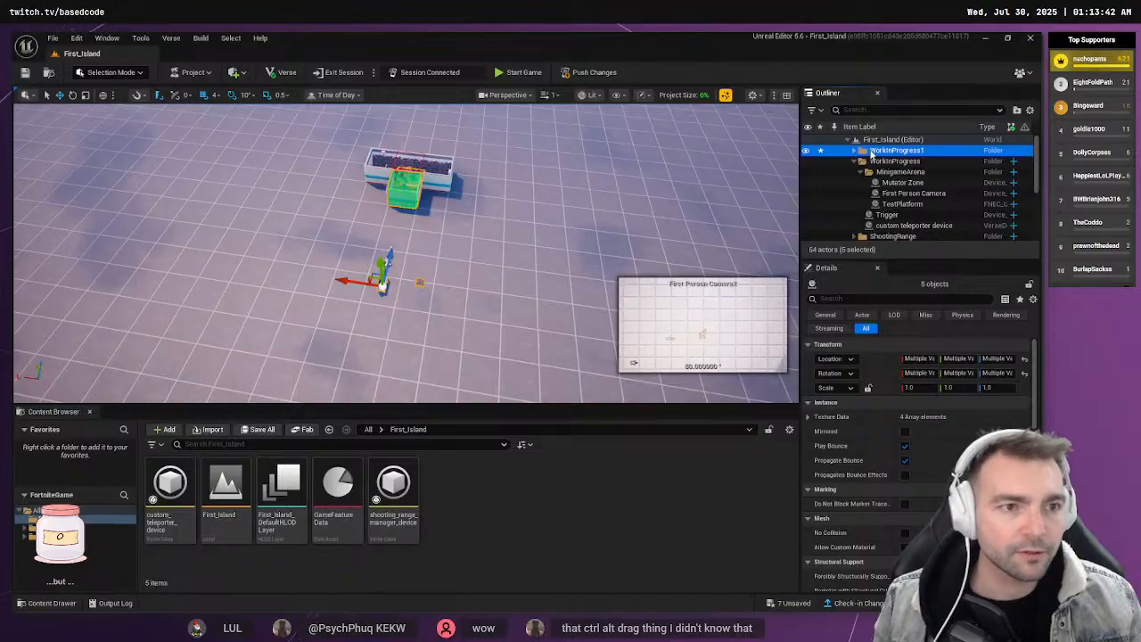
# Select all actors inside the duplicated WorkInProgress1 folder and move them along the X axis, clear of the originals
pyautogui.rightClick(872, 153)
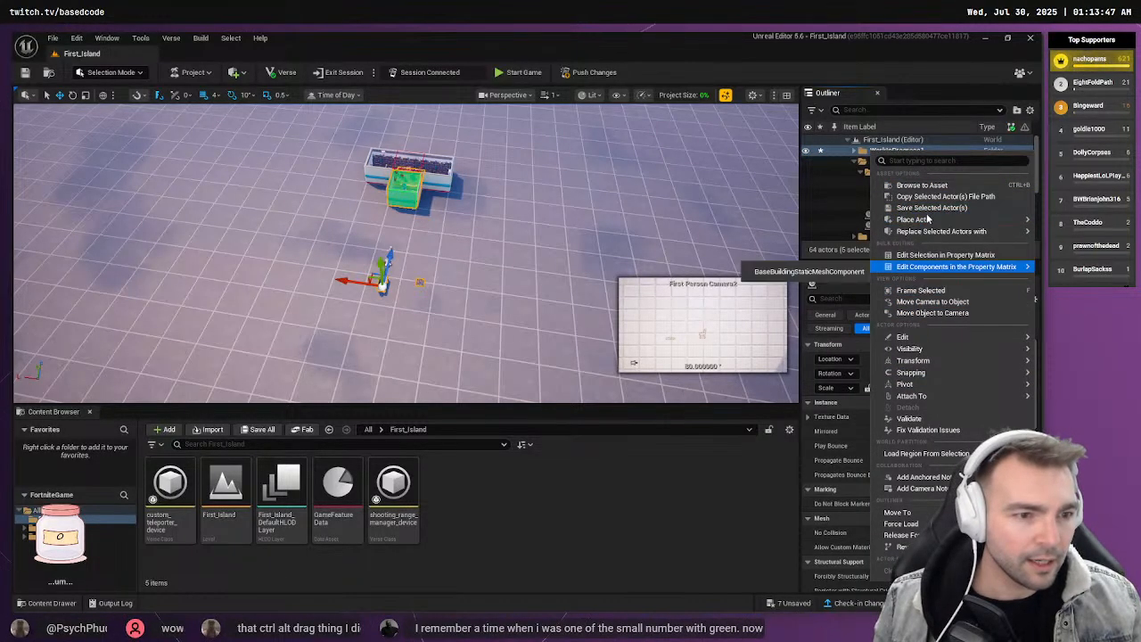
pyautogui.click(857, 153)
pyautogui.rightClick(894, 153)
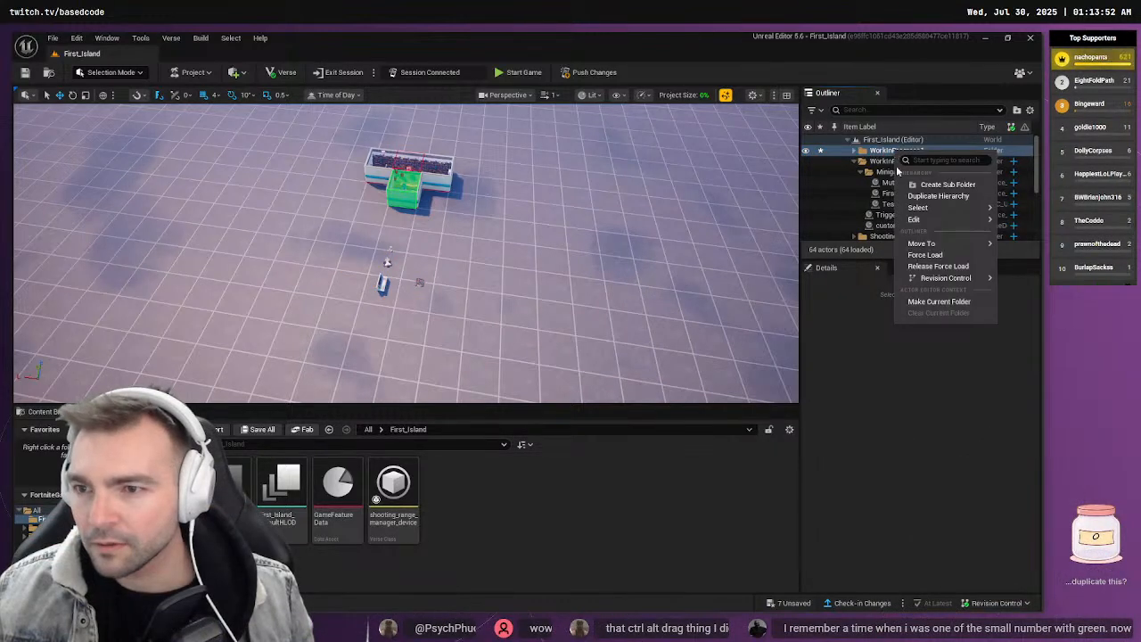
pyautogui.moveTo(918, 207)
pyautogui.click(854, 225)
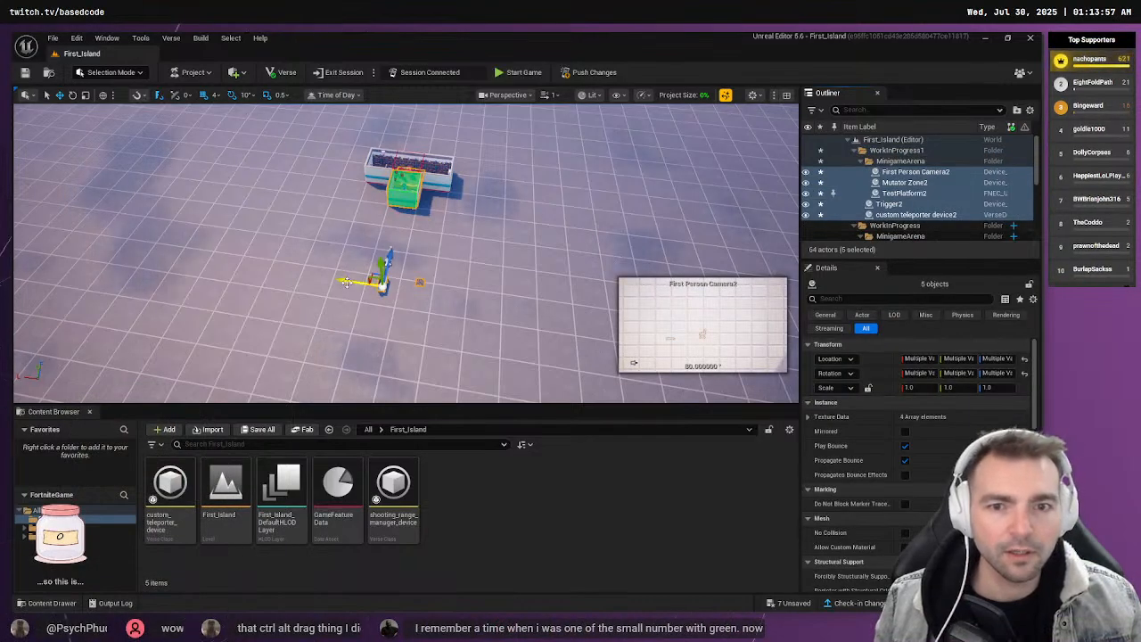
pyautogui.moveTo(346, 282); pyautogui.dragTo(502, 303)
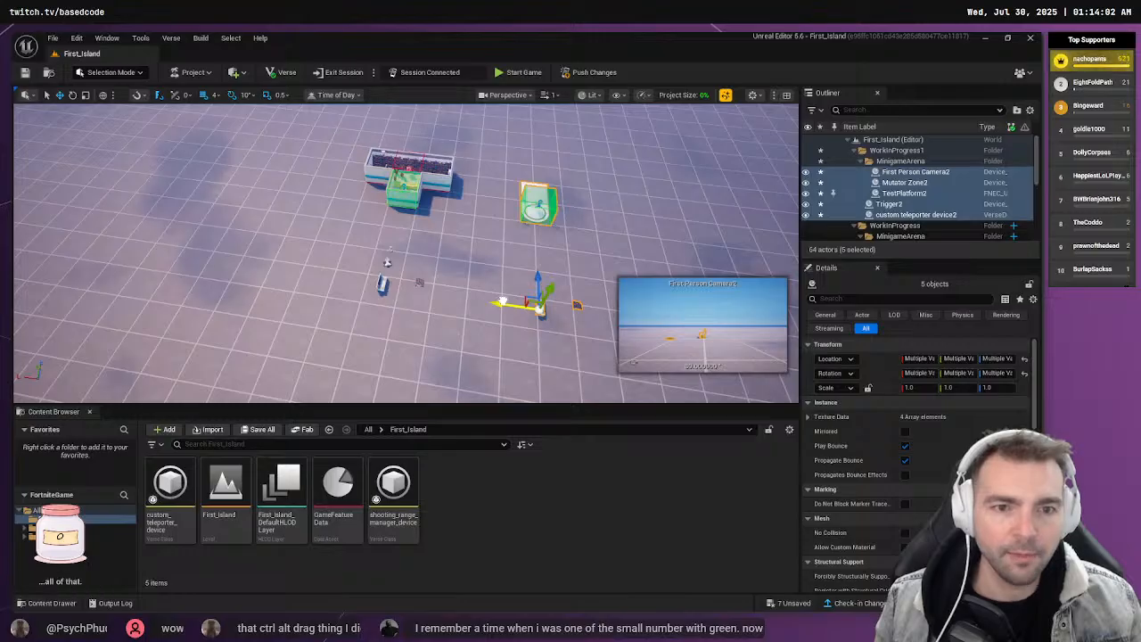
# Move Trigger2 and the original Trigger close together between the two custom teleporter devices, placing Trigger at about X -1116
pyautogui.click(577, 304)
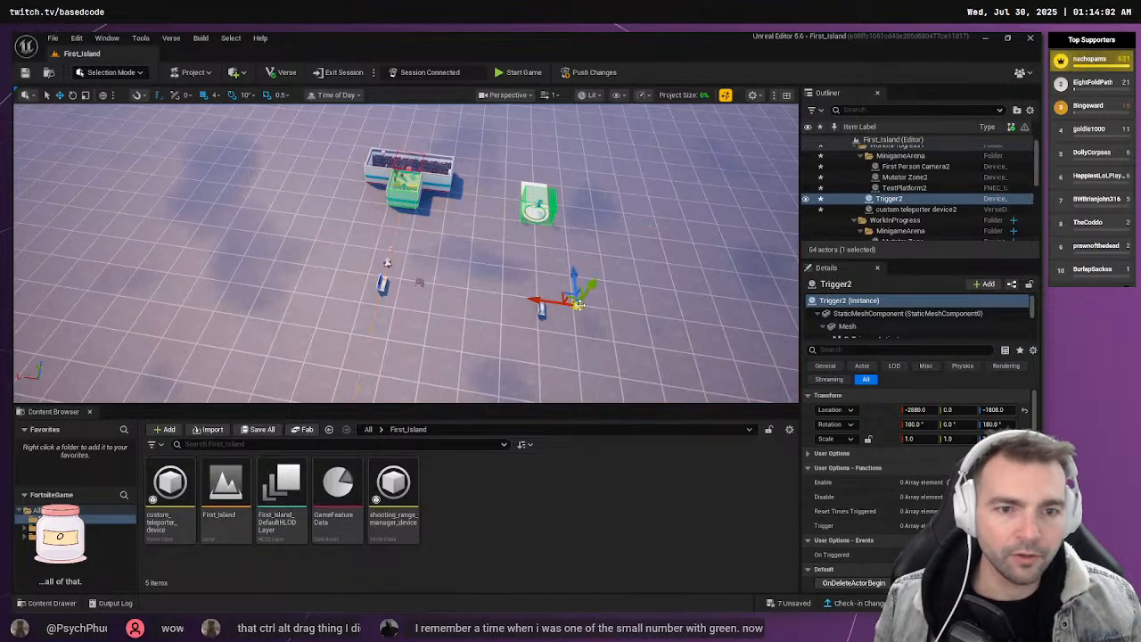
pyautogui.moveTo(537, 301); pyautogui.dragTo(444, 292)
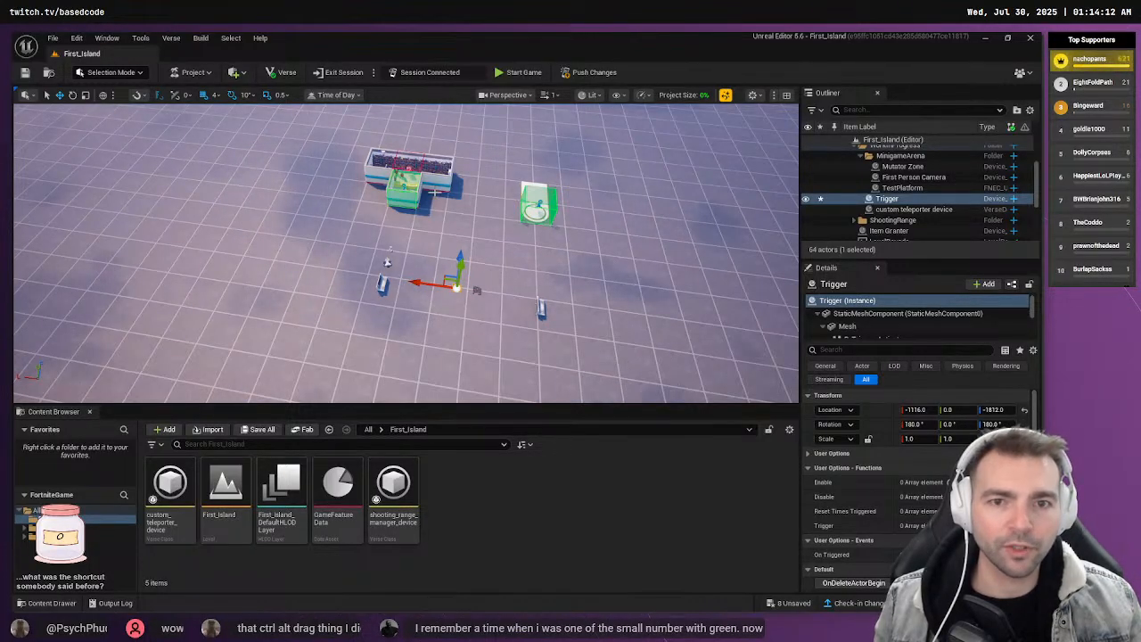
# Push the changes to the live session, saving all the listed modified actors and folders
pyautogui.click(588, 73)
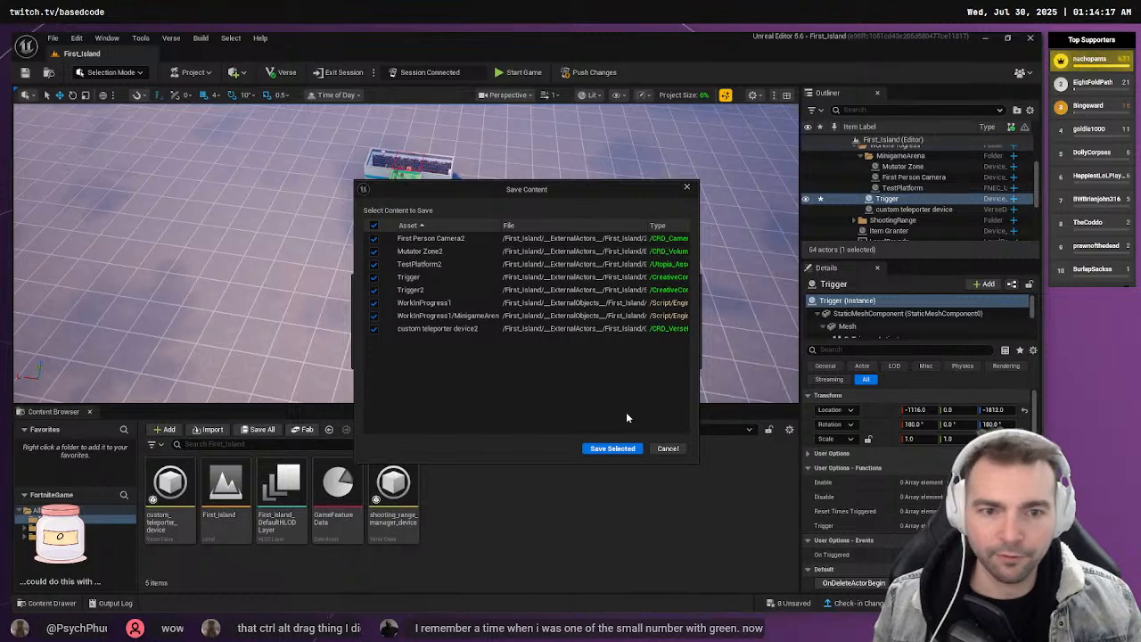
pyautogui.click(622, 449)
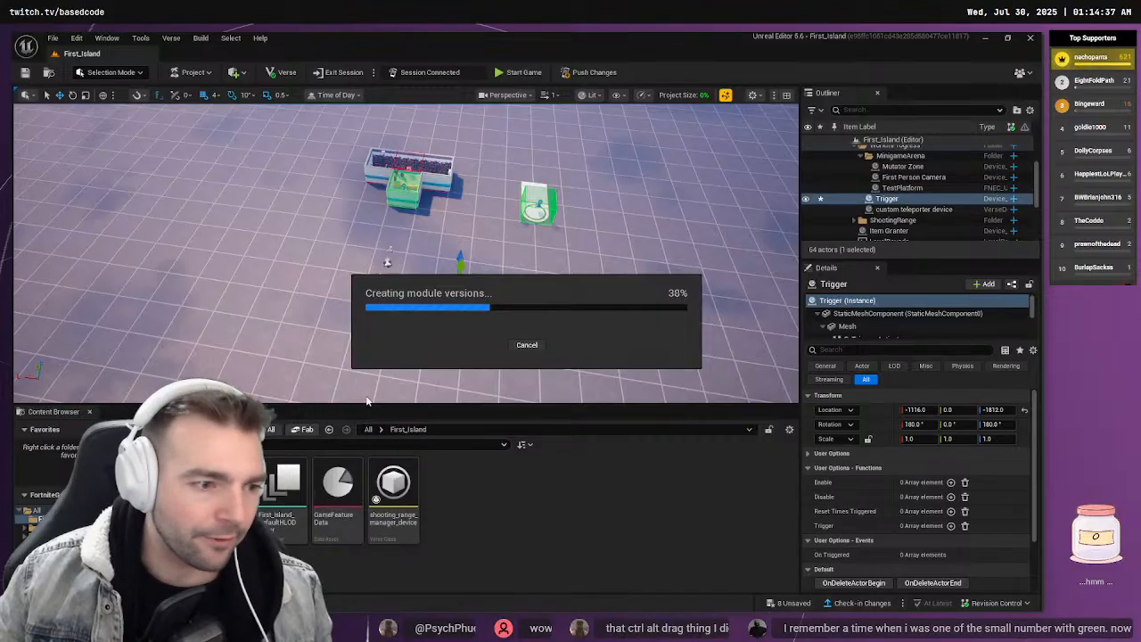
# Switch to the tldraw flowchart and move the Deactivate box and its arrow to the left side of the Arcade Minigame Activators boxes
pyautogui.hotkey('alt', 'Tab')
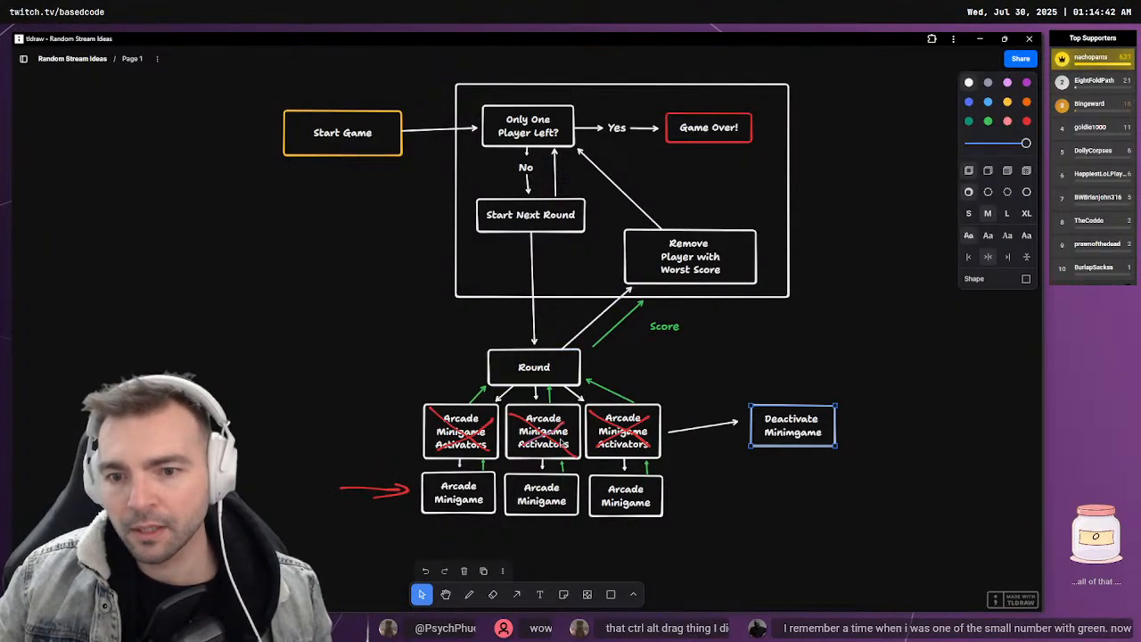
pyautogui.click(680, 242)
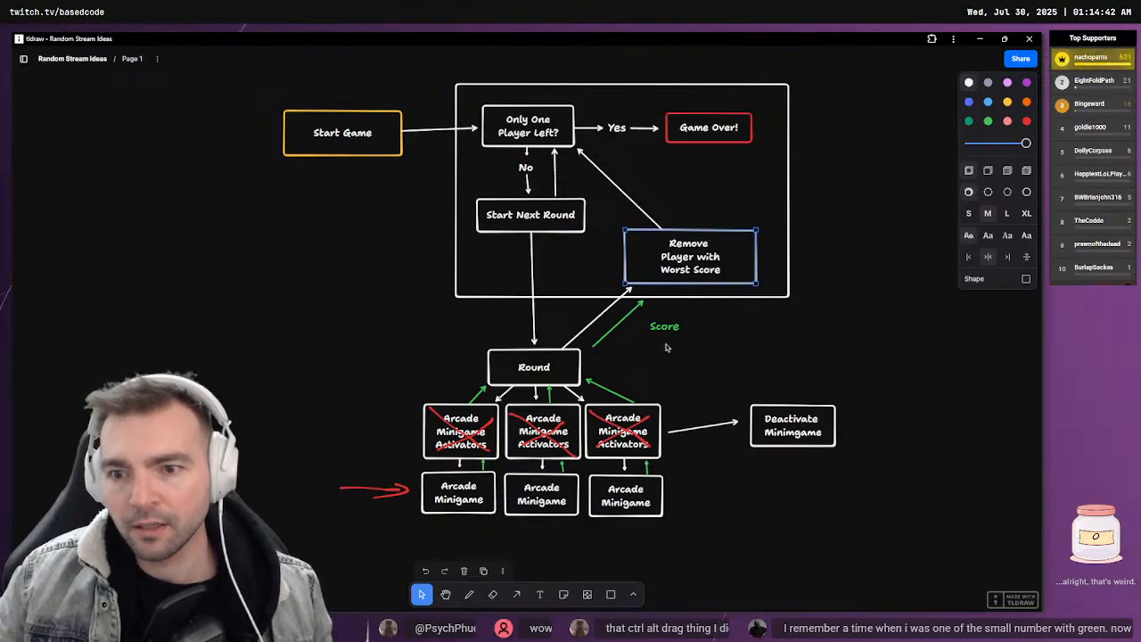
pyautogui.click(801, 410)
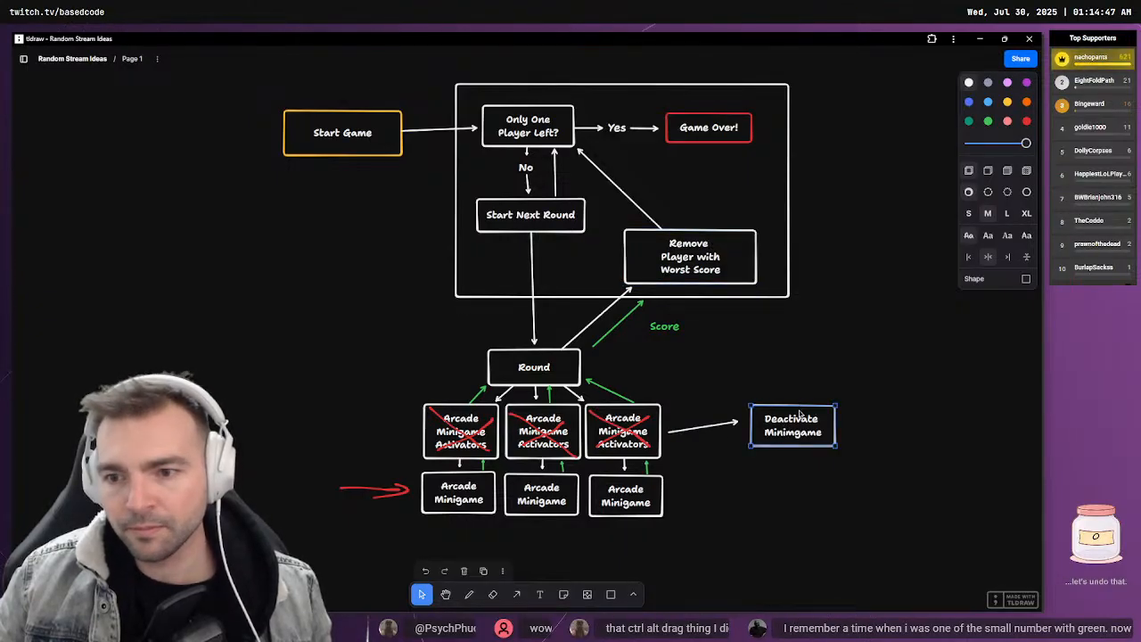
pyautogui.moveTo(800, 413); pyautogui.dragTo(345, 412)
pyautogui.moveTo(726, 428)
pyautogui.mouseDown()
pyautogui.moveTo(736, 422)
pyautogui.moveTo(219, 409)
pyautogui.moveTo(339, 426)
pyautogui.mouseUp()
pyautogui.press('Escape')
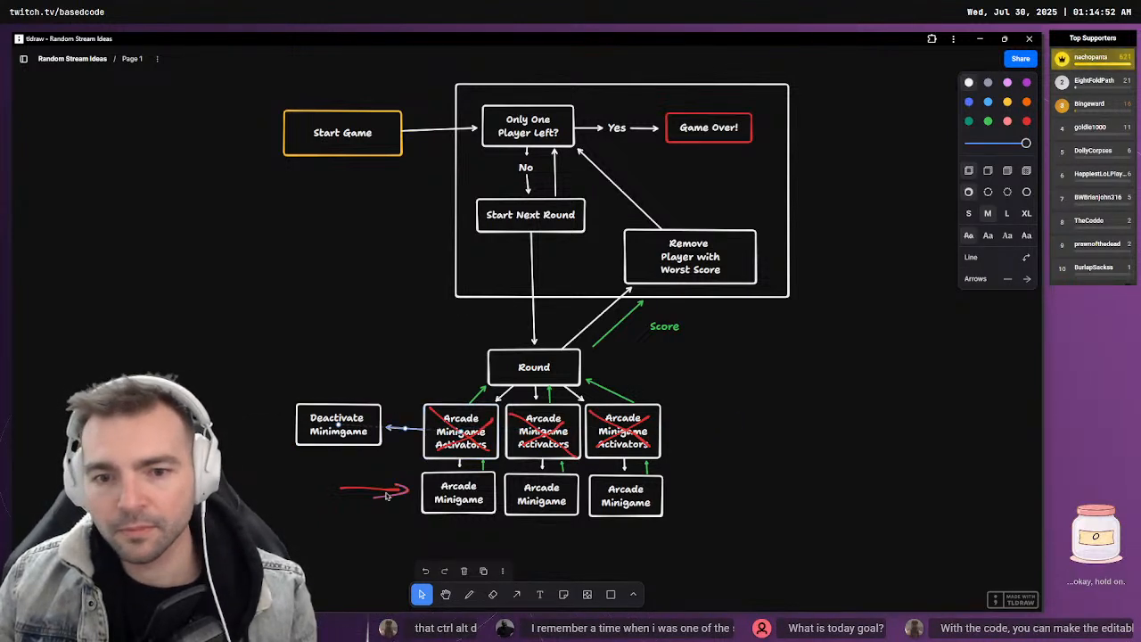
pyautogui.click(345, 511)
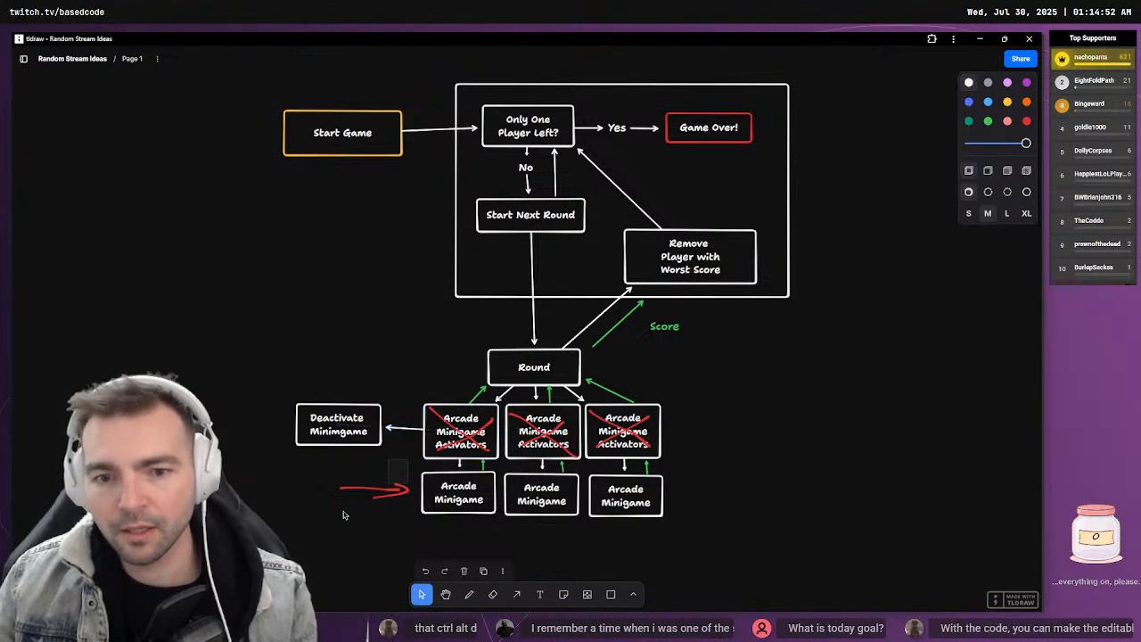
# Add a rectangle labelled "Score System" right of the Arcade Minigame Activators row and reshape it into a wider, shorter box
pyautogui.press('r')
pyautogui.click(771, 396)
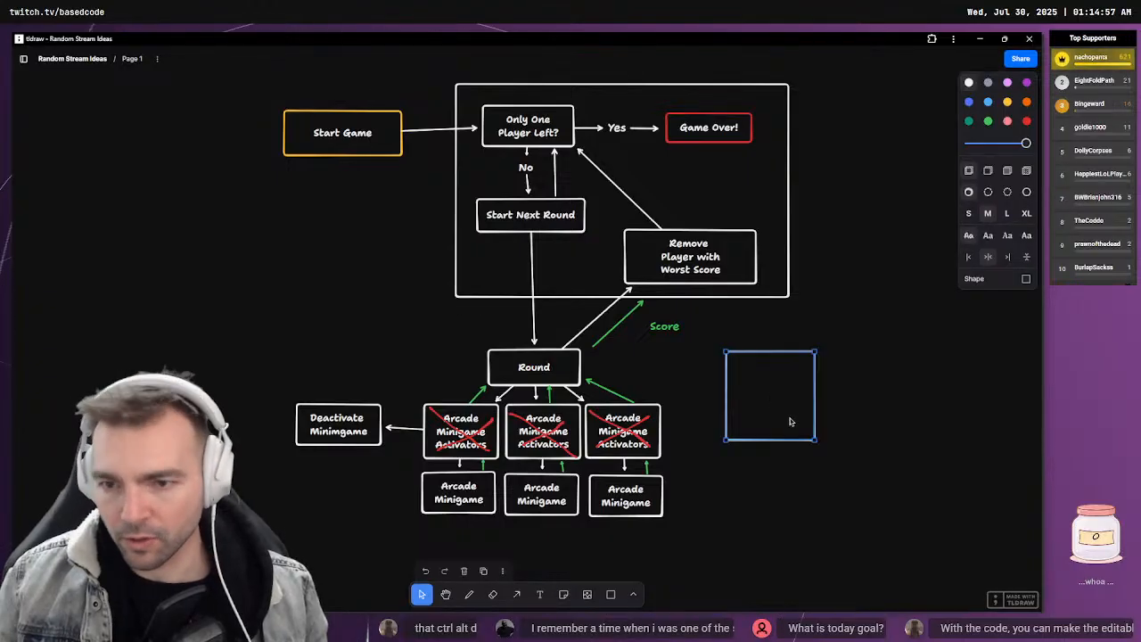
pyautogui.doubleClick(777, 401)
pyautogui.write('Score System')
pyautogui.press('Escape')
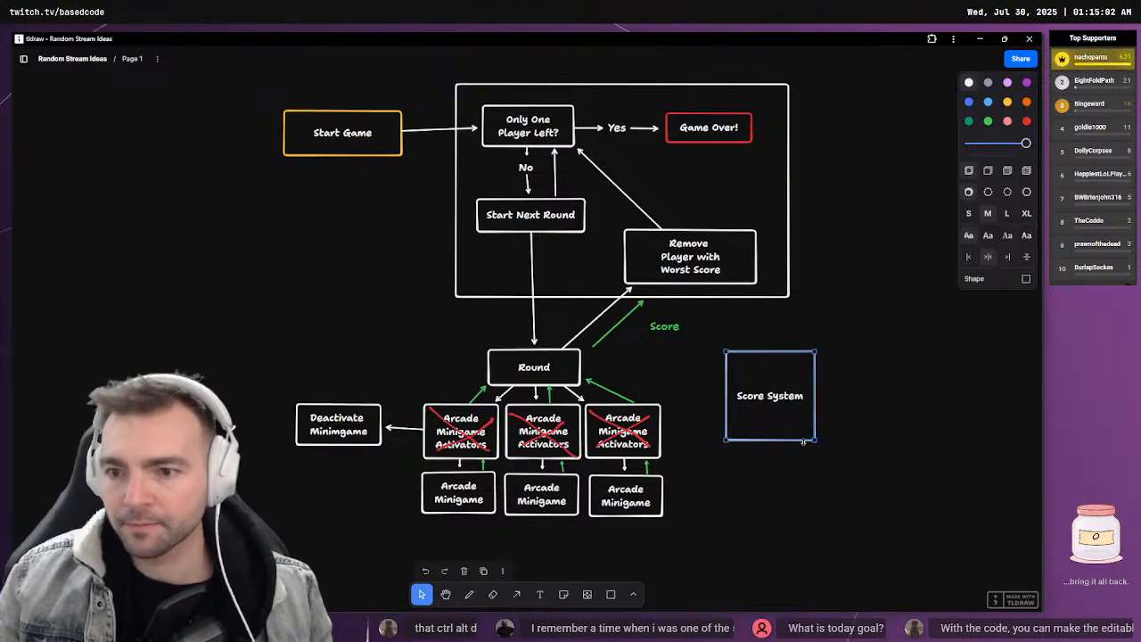
pyautogui.moveTo(814, 441); pyautogui.dragTo(874, 409)
pyautogui.click(682, 499)
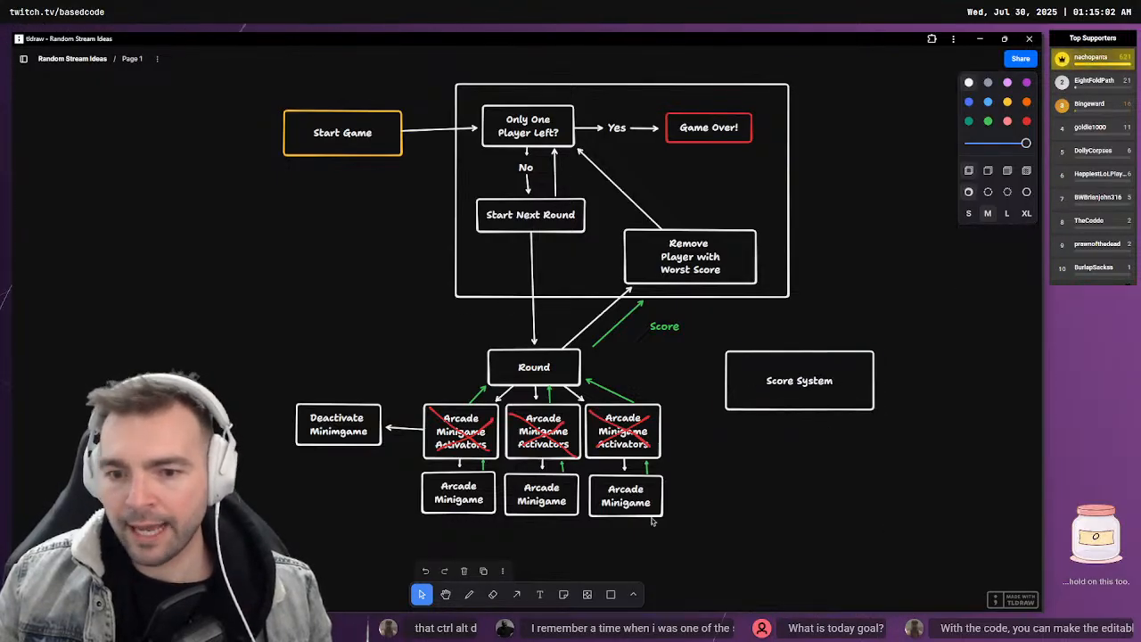
# Draw arrows from the rightmost Arcade Minigame box to Score System and from Score System to Remove Player with Worst Score
pyautogui.click(516, 595)
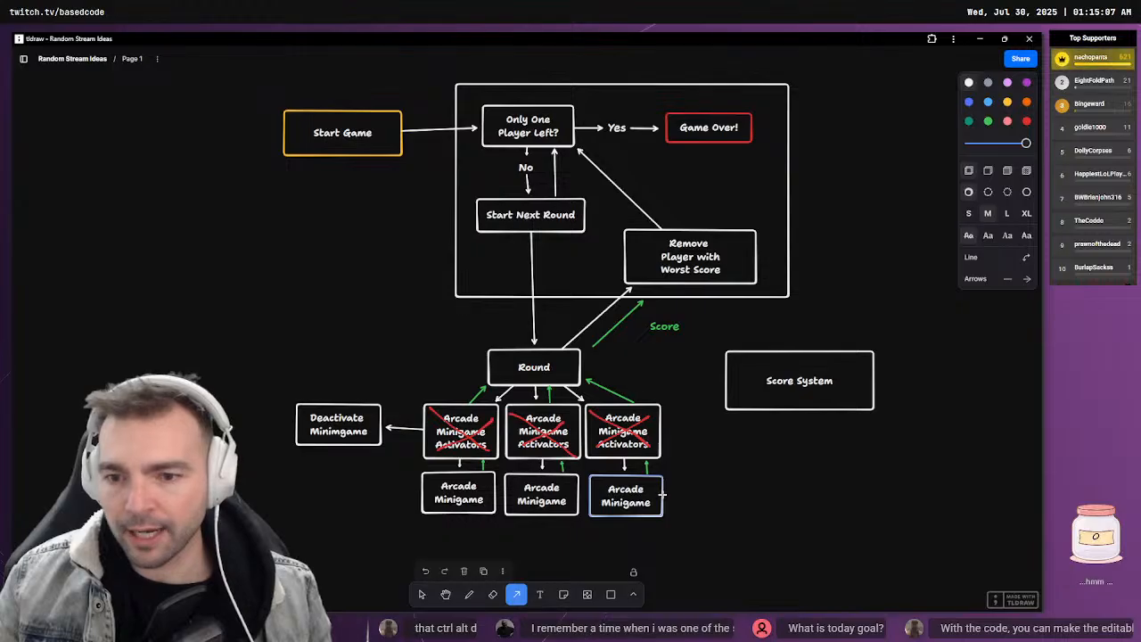
pyautogui.moveTo(662, 493); pyautogui.dragTo(821, 359)
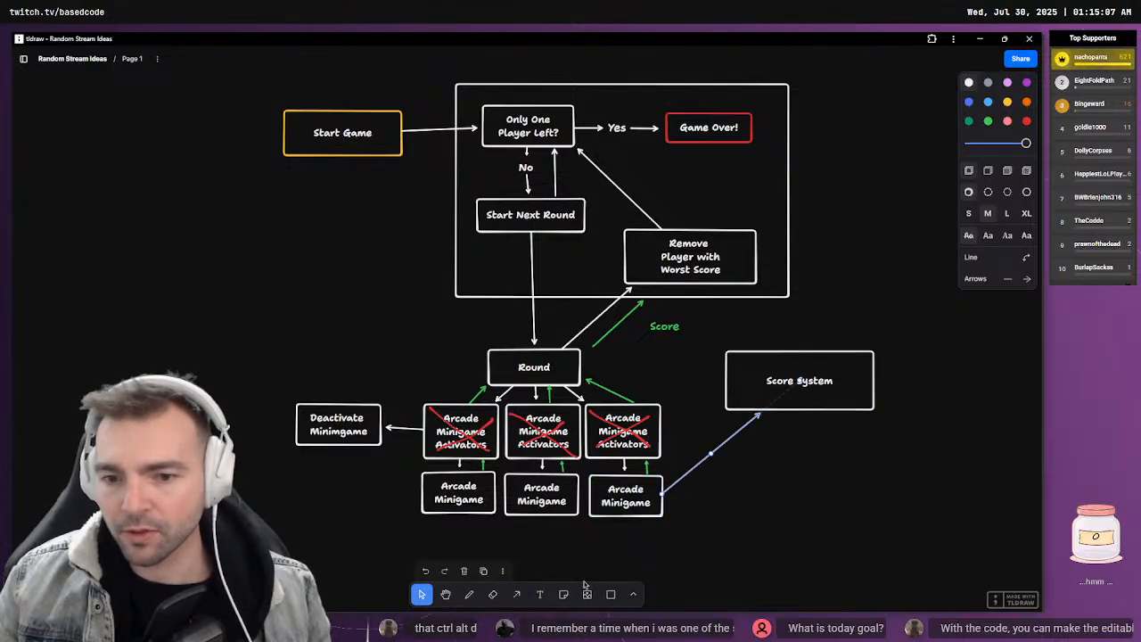
pyautogui.click(521, 595)
pyautogui.moveTo(840, 357); pyautogui.dragTo(752, 267)
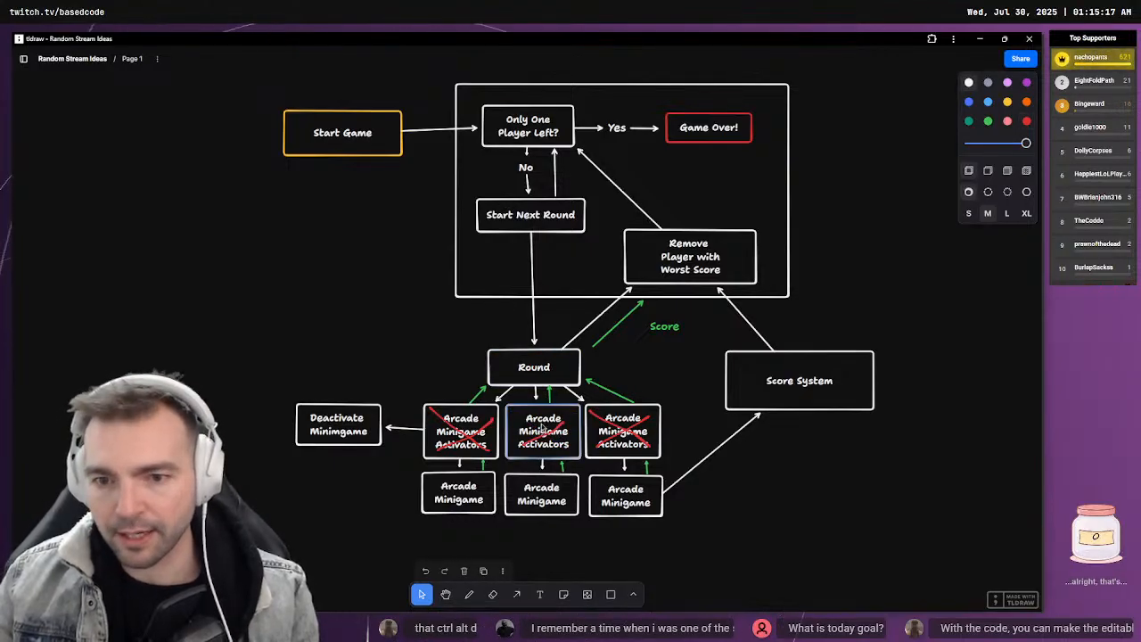
# Delete the red cross-out strokes from all three Arcade Minigame Activators boxes
pyautogui.press('Delete')
pyautogui.click(631, 434)
pyautogui.press('Delete')
pyautogui.click(647, 426)
pyautogui.press('Delete')
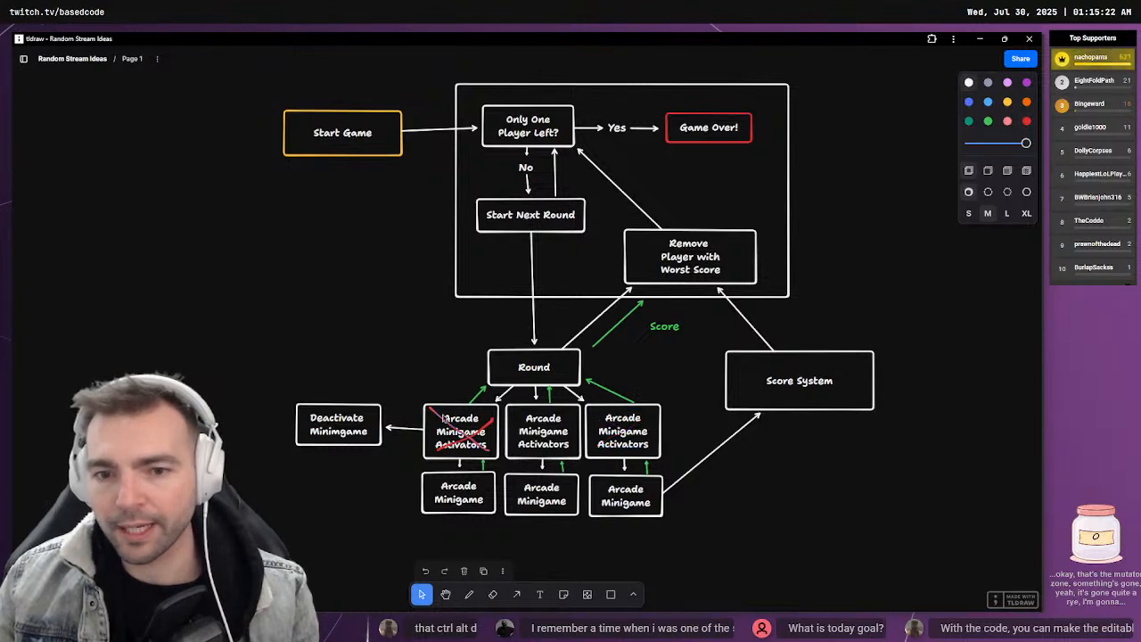
pyautogui.click(441, 417)
pyautogui.press('Delete')
pyautogui.click(491, 422)
pyautogui.press('Delete')
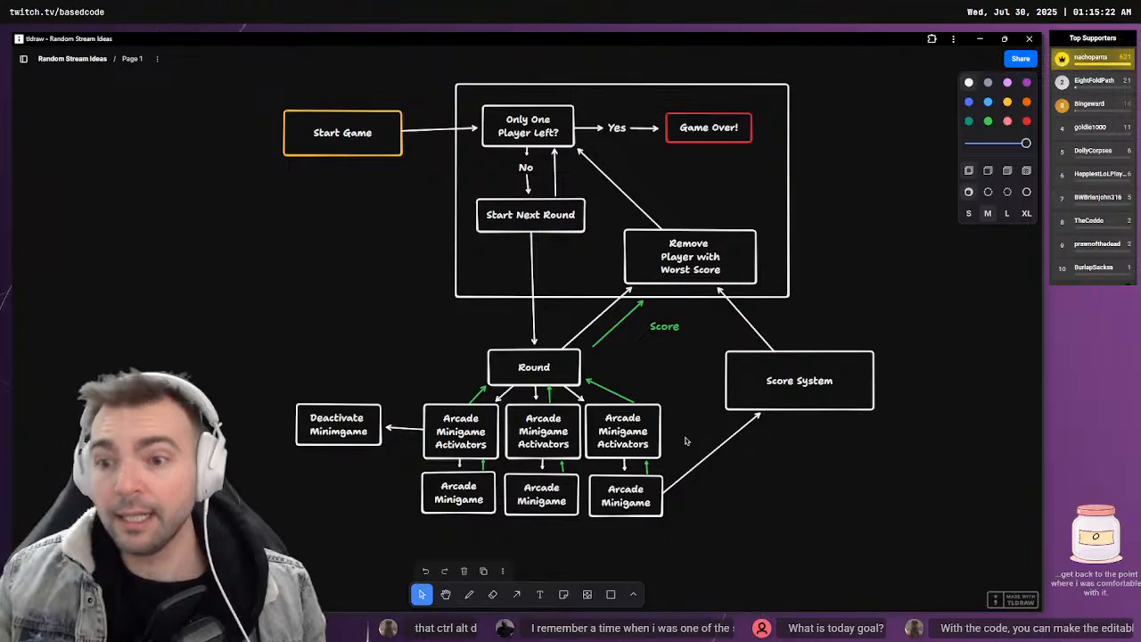
pyautogui.click(619, 513)
pyautogui.click(745, 400)
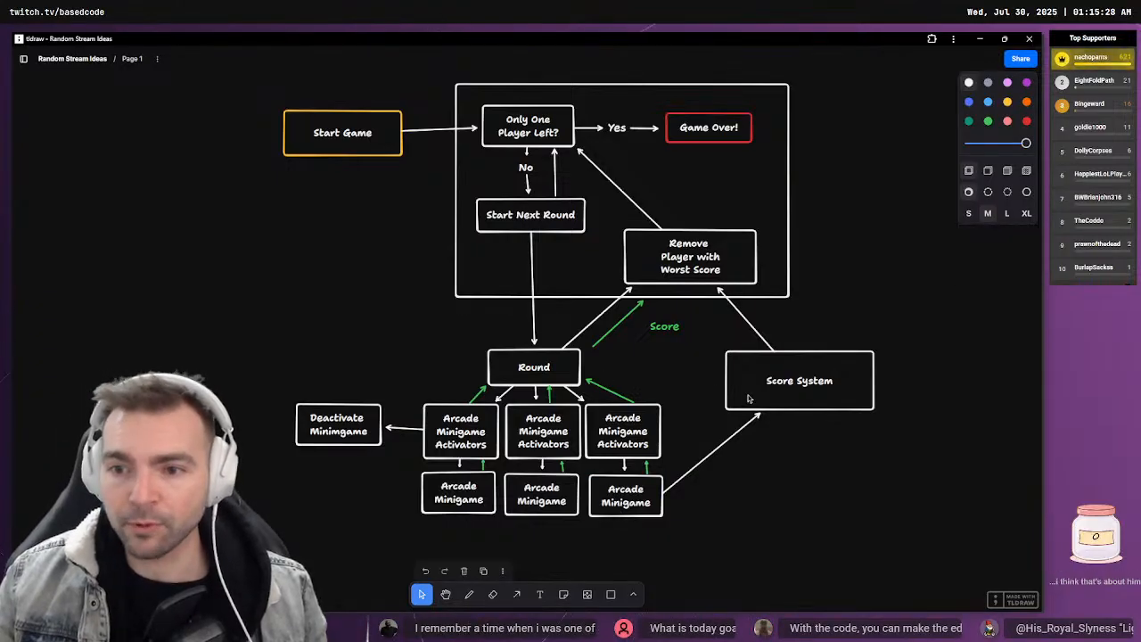
pyautogui.click(796, 374)
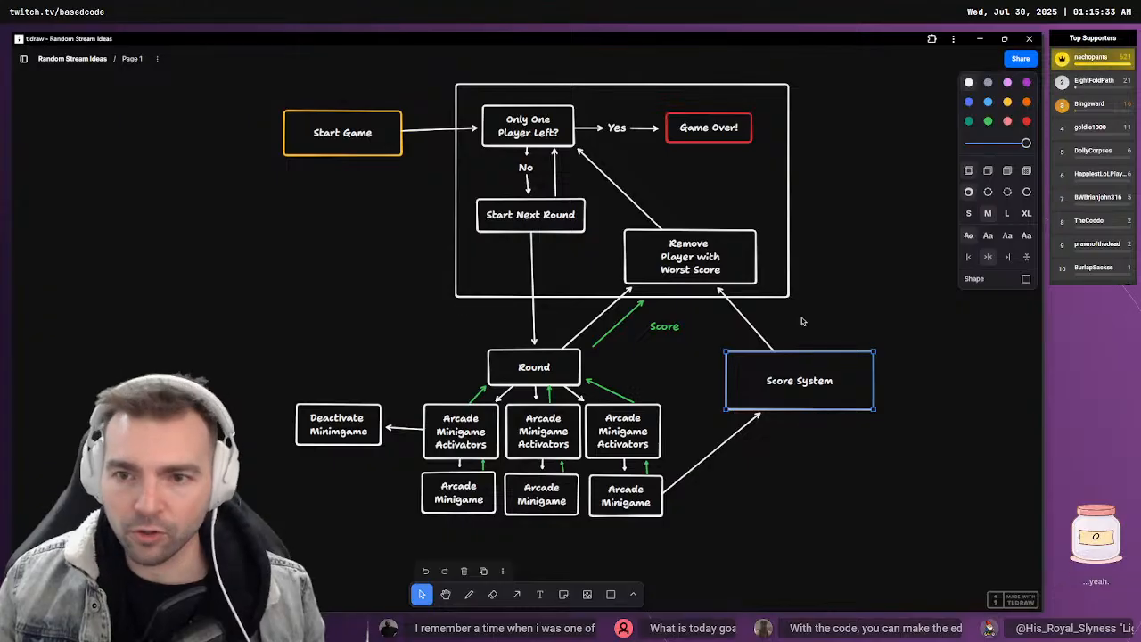
# Switch to the Epic Developer Assistant page in the browser and enter the viewer's tip about making editables into an array as the question
pyautogui.hotkey('alt', 'Tab')
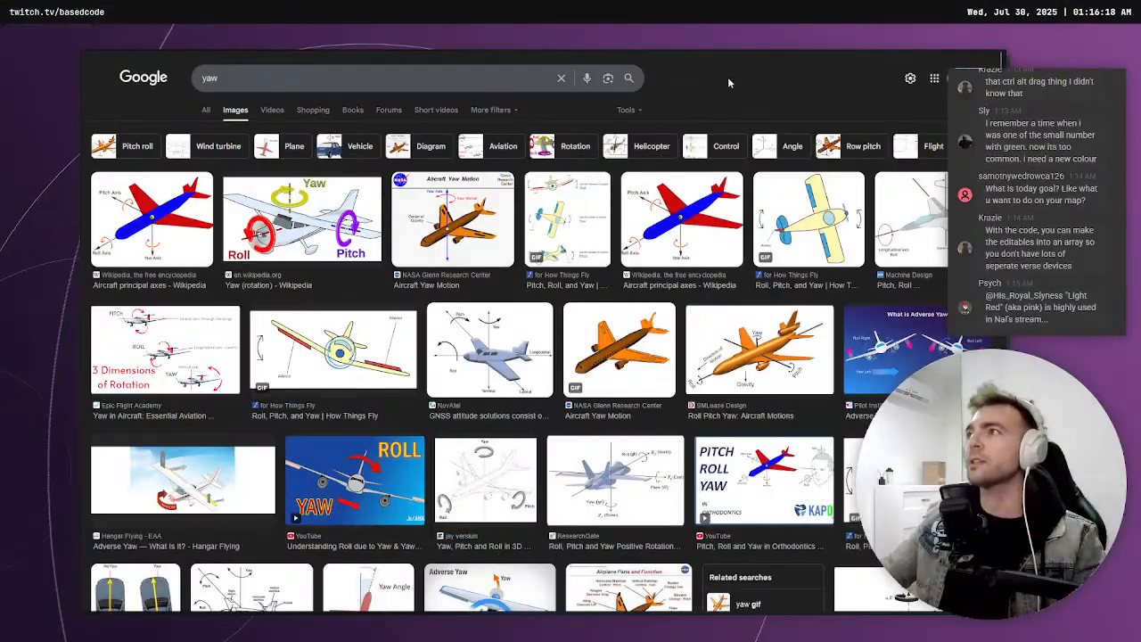
pyautogui.hotkey('ctrl', 'Tab')
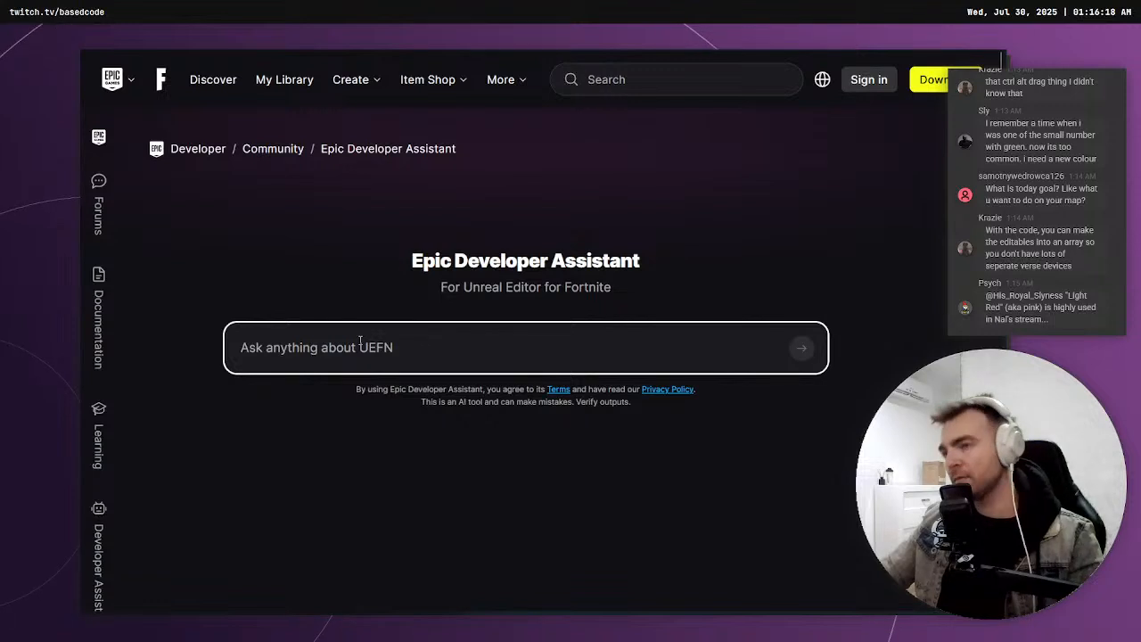
pyautogui.write("With the code, you can make the editables into an array so you don't have lots of seperate verse devices")
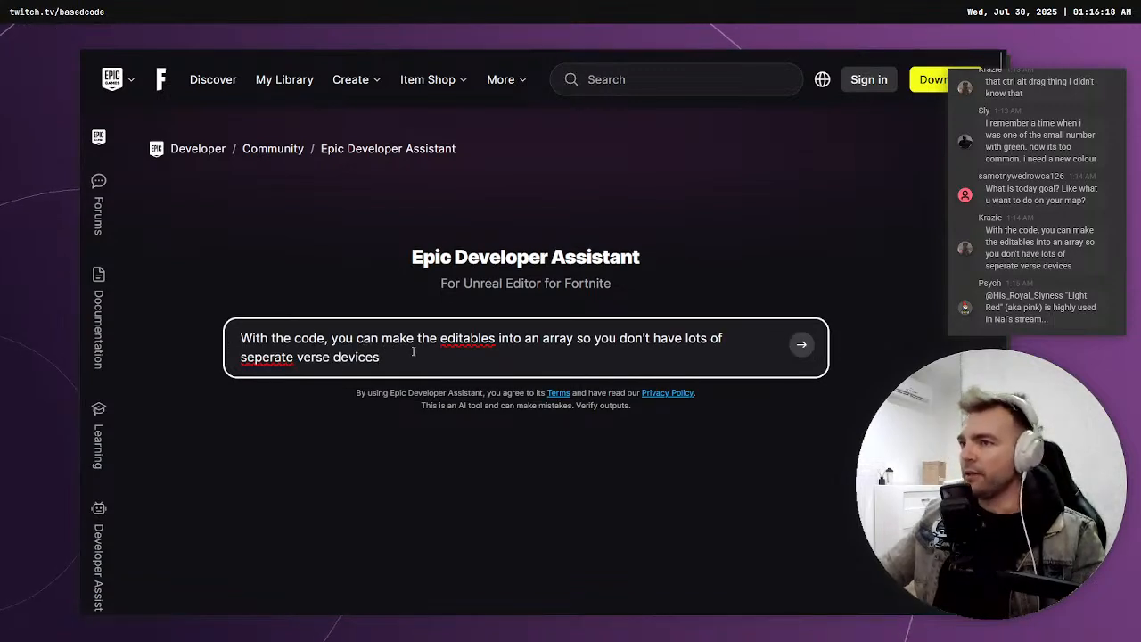
# Replace the question's opening "With the code, you can make the" with "I have a bunch of"
pyautogui.hotkey('ctrl', 'a')
pyautogui.click(442, 352)
pyautogui.moveTo(424, 347); pyautogui.dragTo(116, 318)
pyautogui.write('O')
pyautogui.press('BackSpace')
pyautogui.write('I have a bunch of ed')
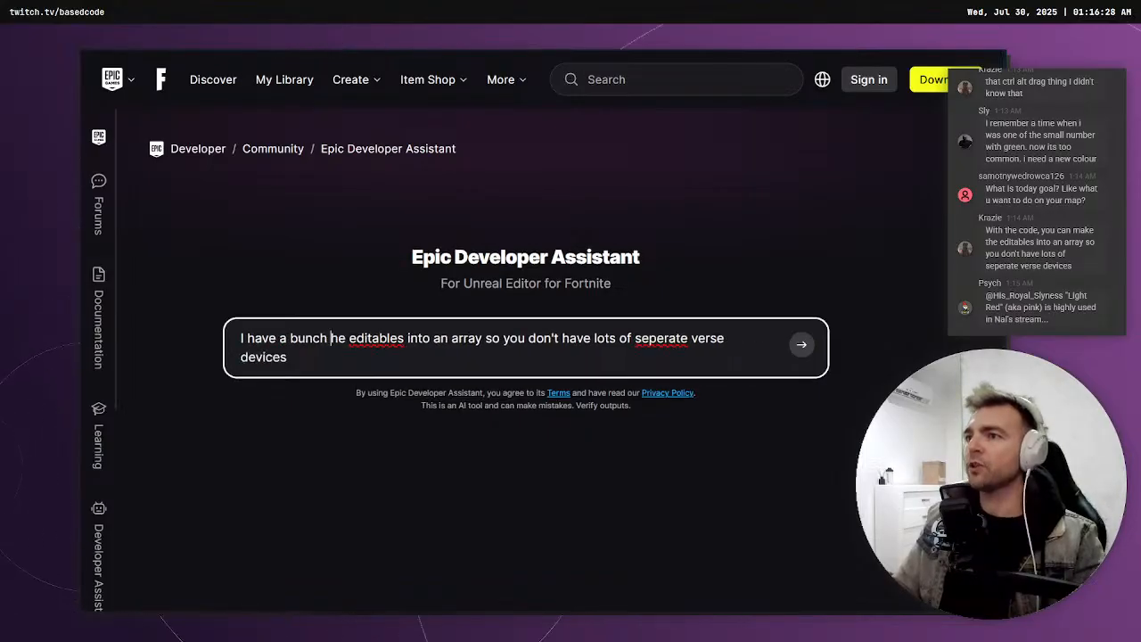
pyautogui.press('BackSpace')
pyautogui.press('BackSpace')
pyautogui.press('Delete')
pyautogui.press('Delete')
pyautogui.press('Delete')
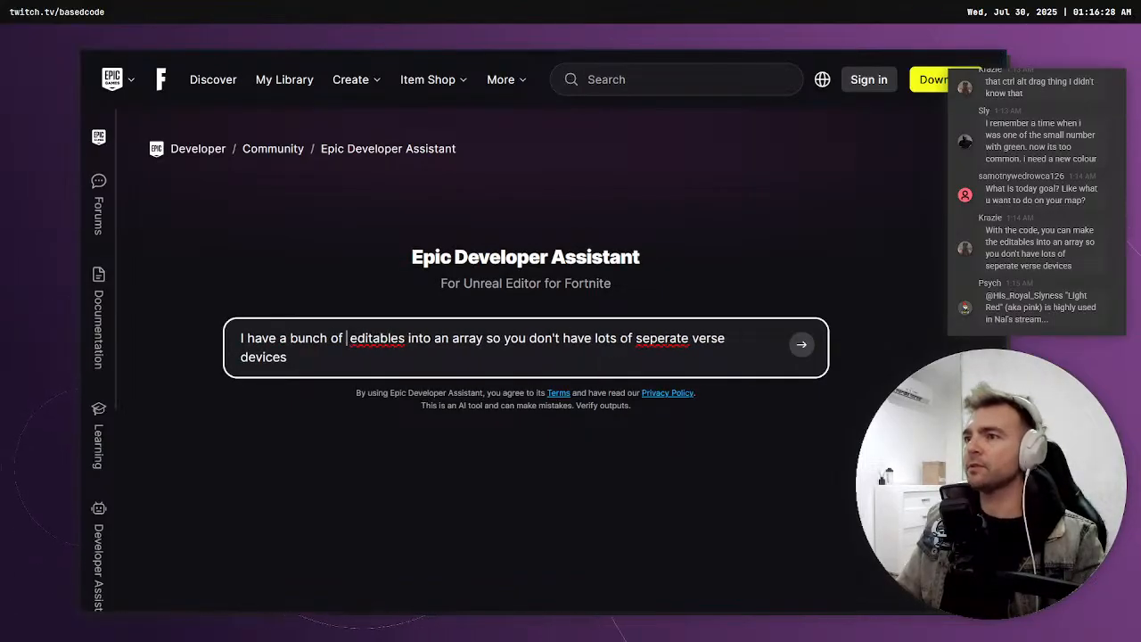
pyautogui.press('Delete')
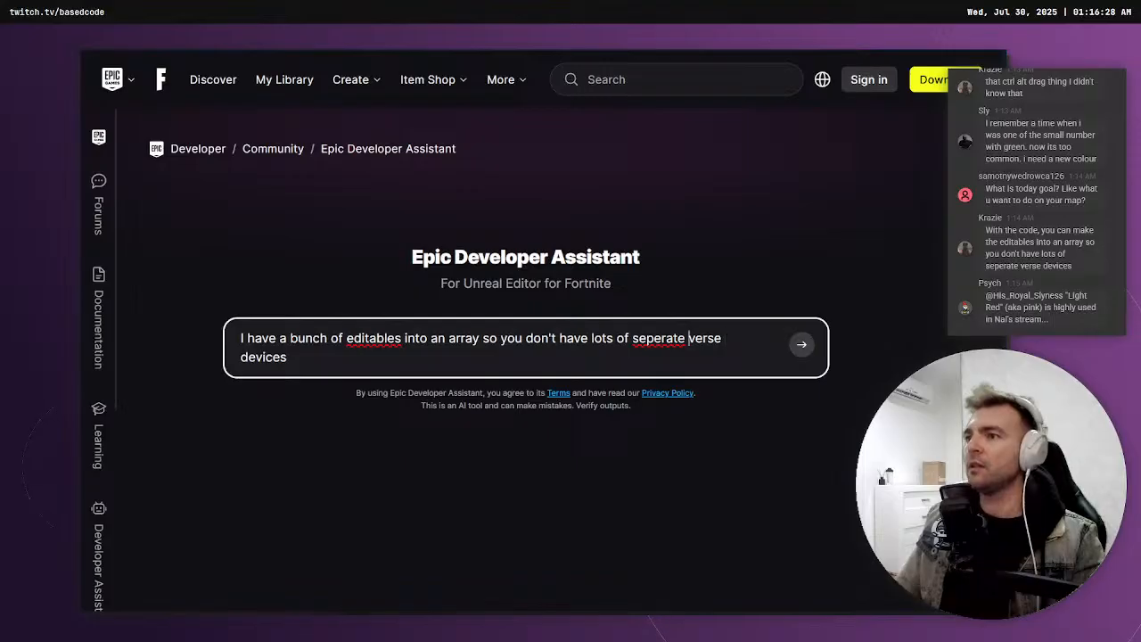
# Insert "that I want to put" after "editables" in the question
pyautogui.write('that I wan')
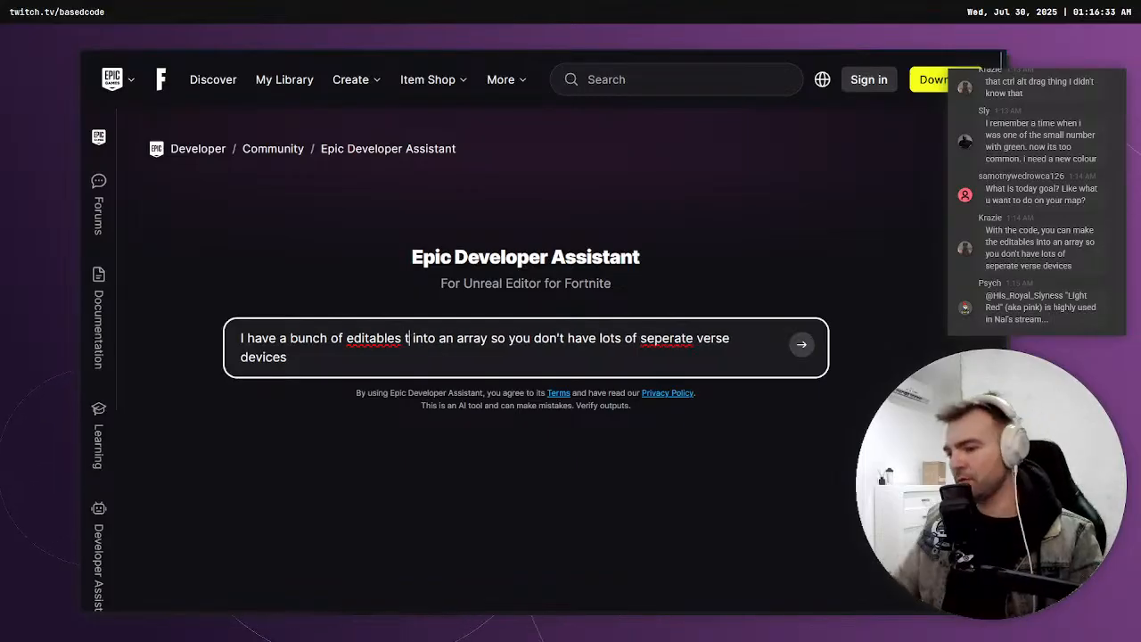
pyautogui.write('t to put')
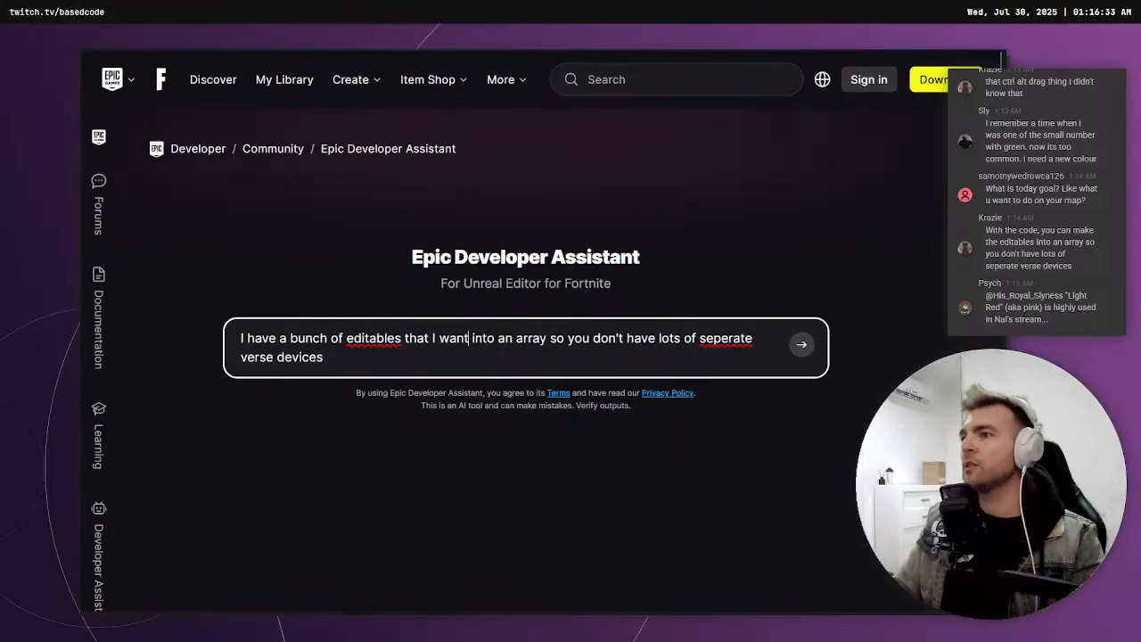
pyautogui.press('BackSpace')
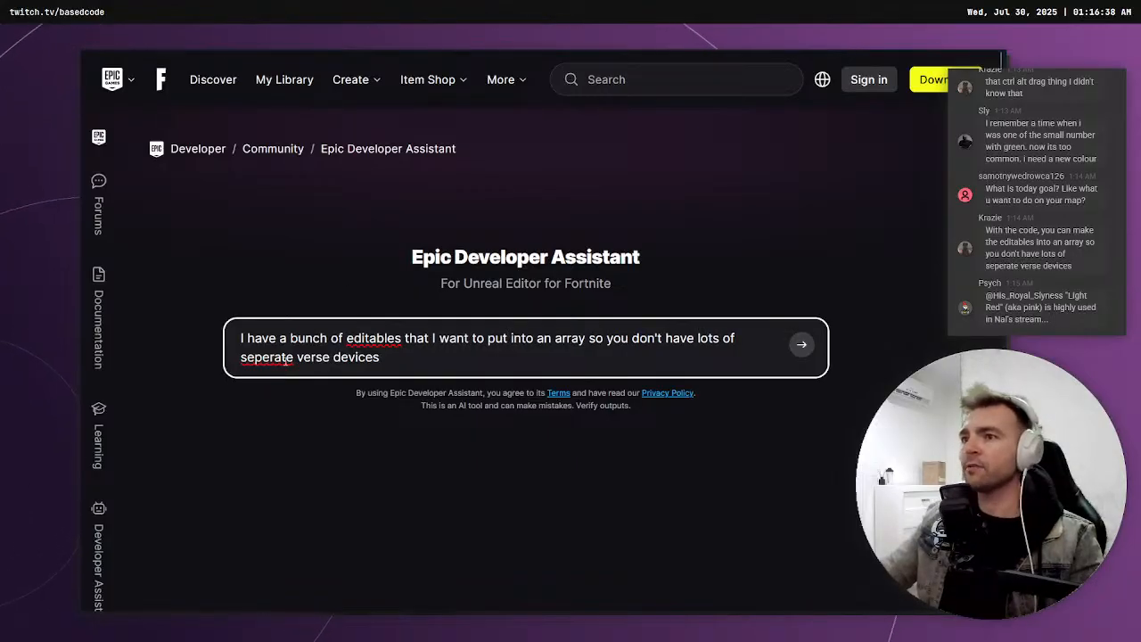
# Correct the spelling to "separate", end the sentence with a period, add "Talk me through doing this." and submit the question
pyautogui.click(328, 60)
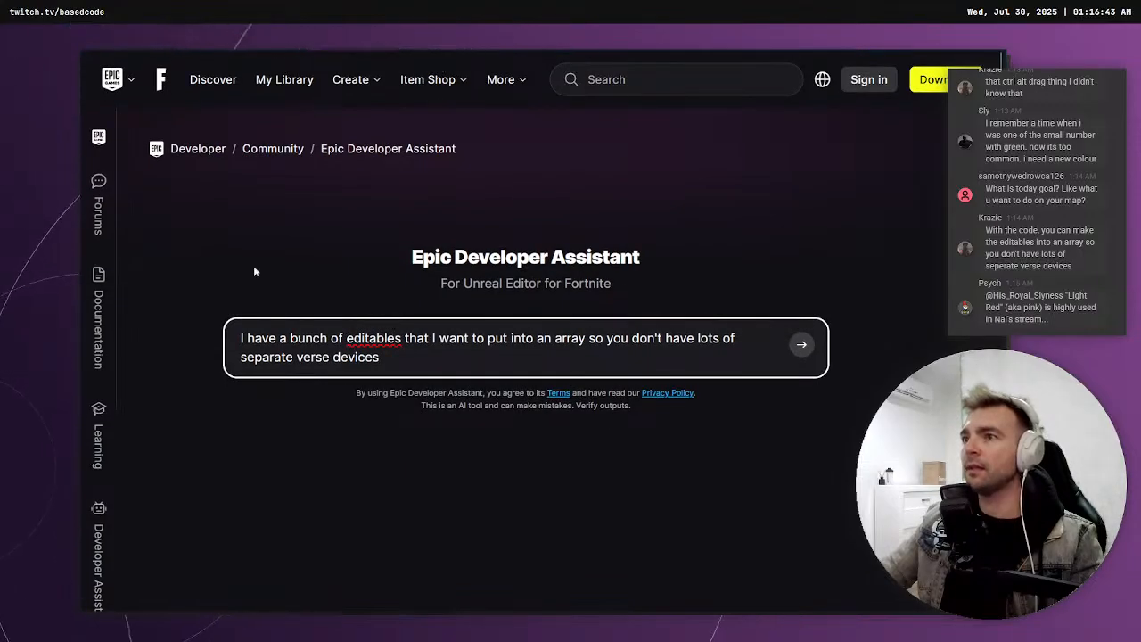
pyautogui.write('.')
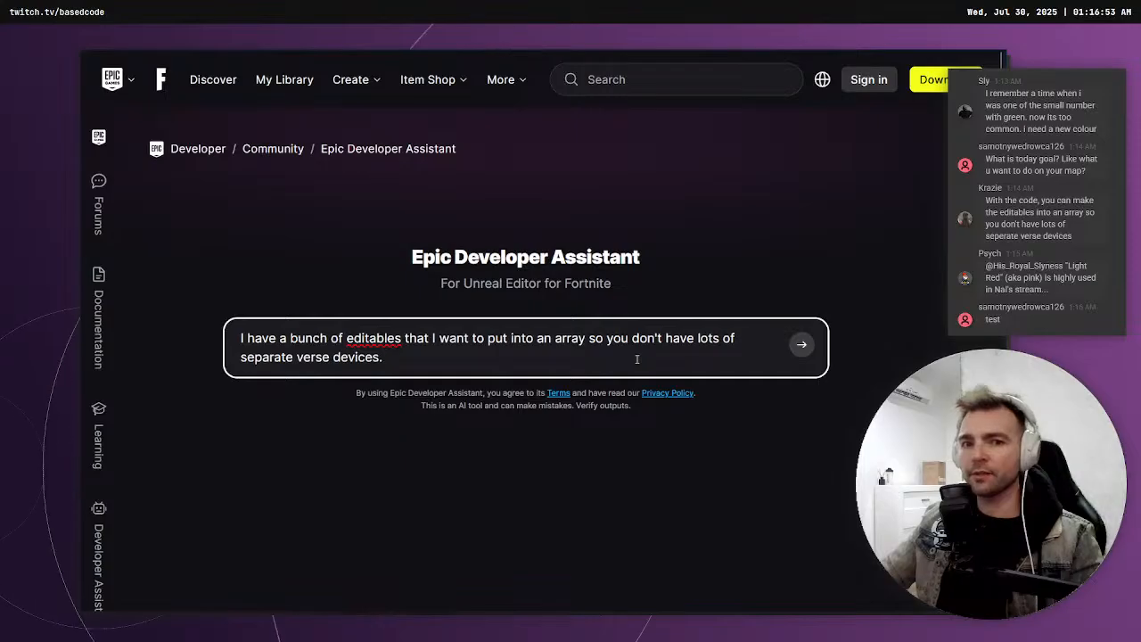
pyautogui.write('talk me through doing this')
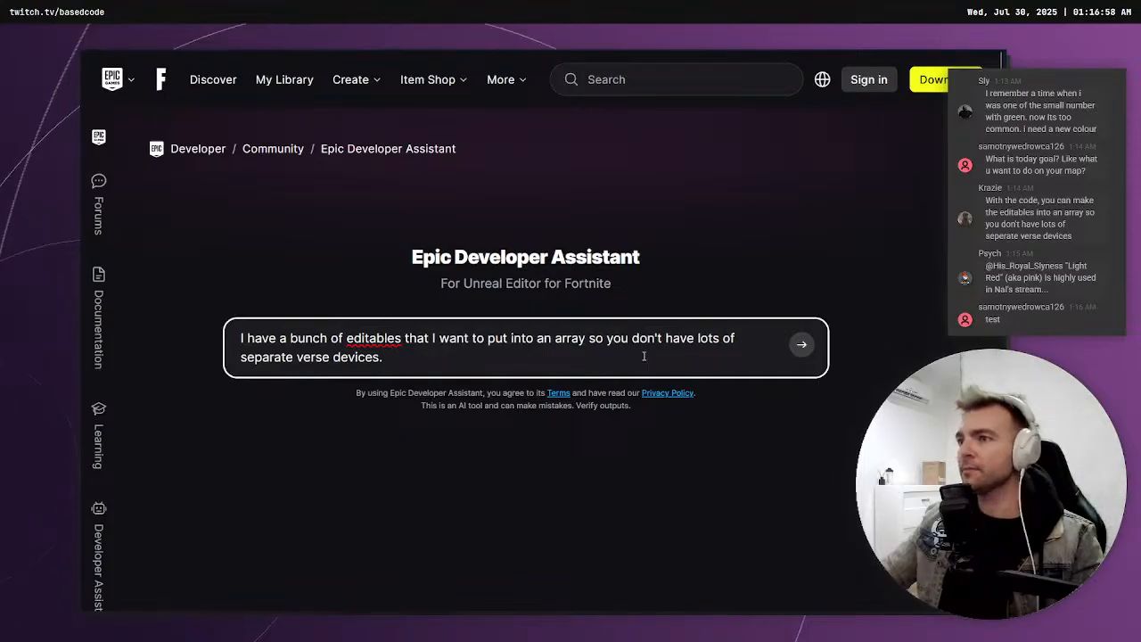
pyautogui.write('Talk me through doing this.')
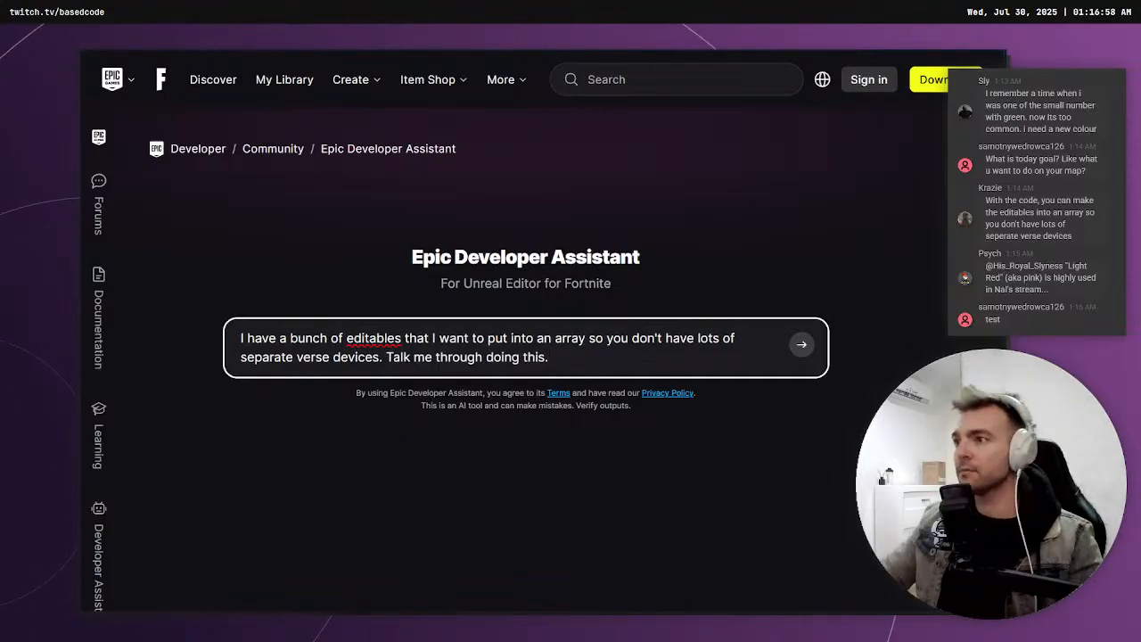
pyautogui.click(800, 346)
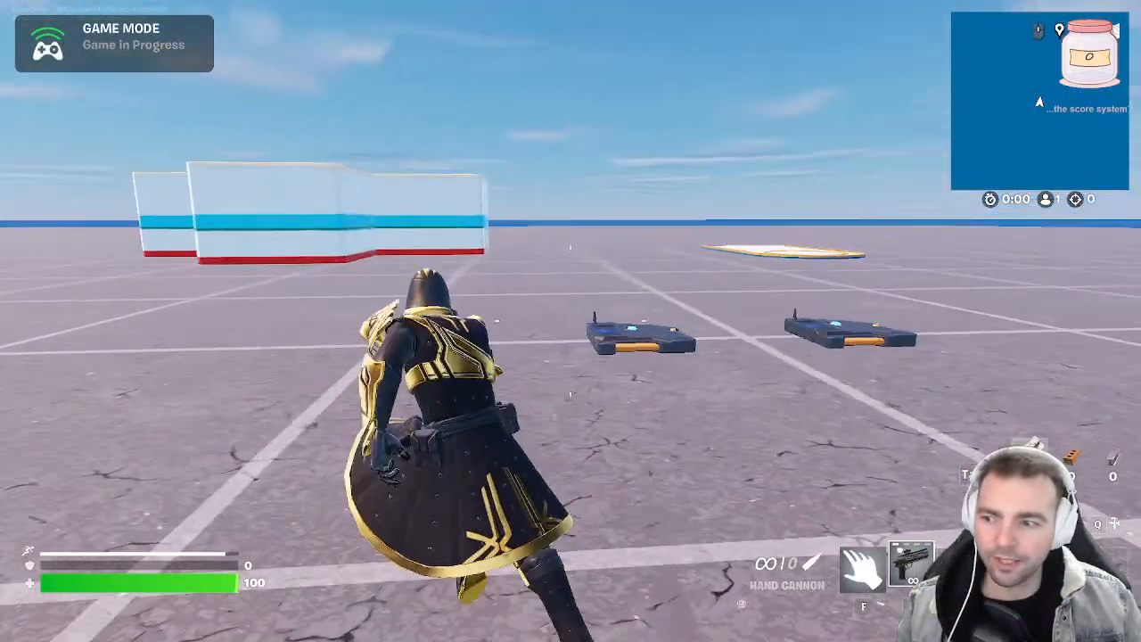
# Walk the character around the two trigger devices in the Fortnite play session and aim the Hand Cannon toward the shooting range
pyautogui.press('w')
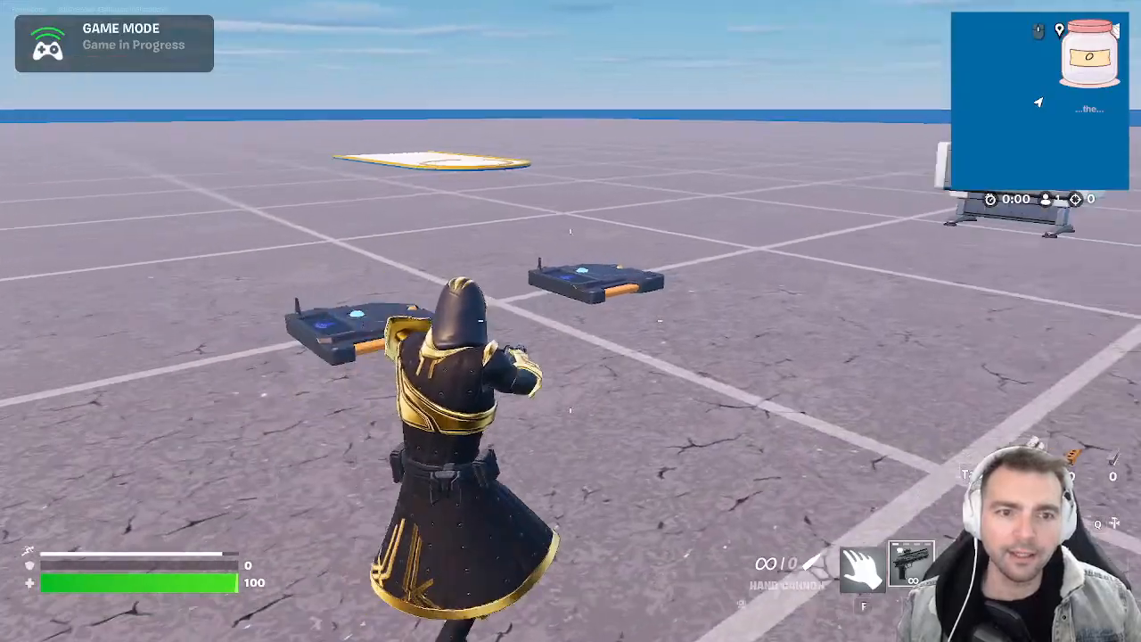
pyautogui.press('d')
pyautogui.rightClick(571, 321)
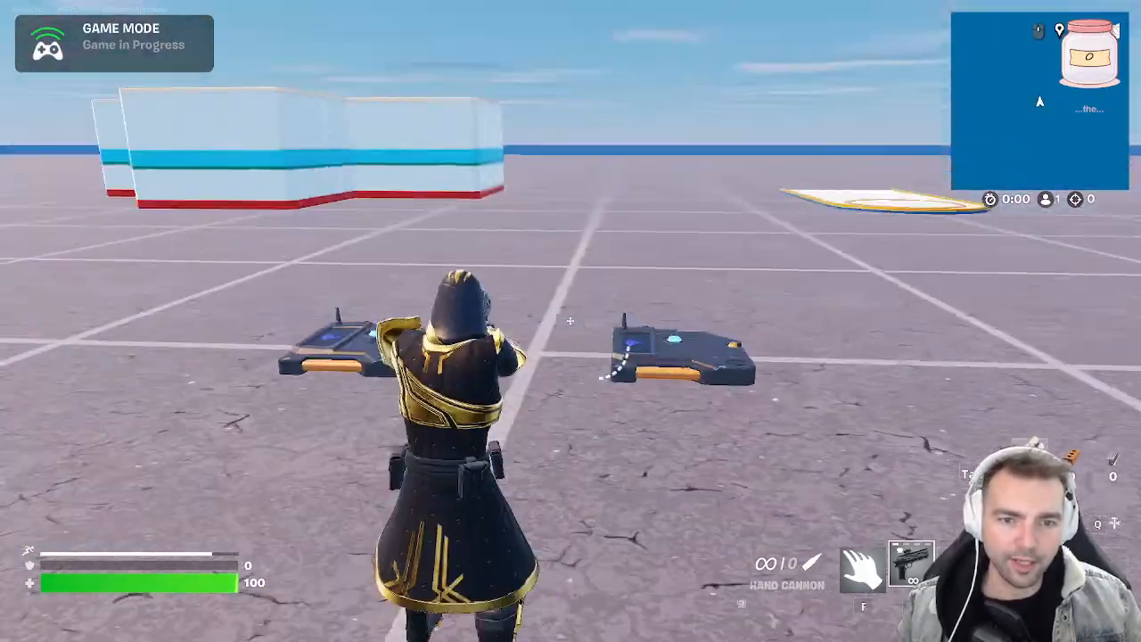
pyautogui.rightClick(571, 321)
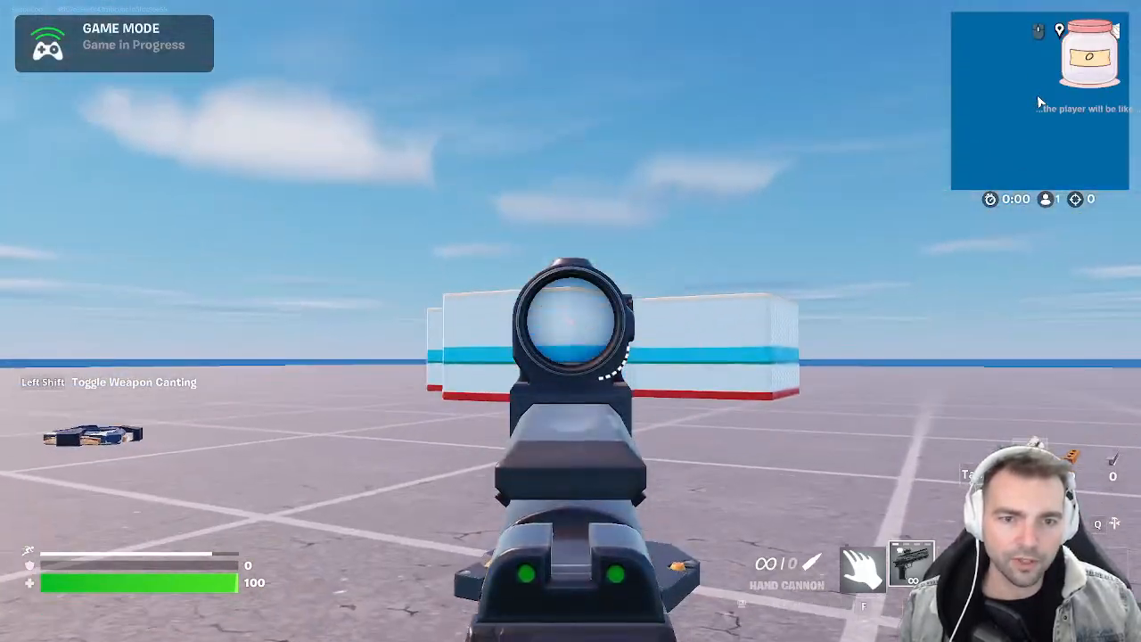
pyautogui.rightClick(571, 321)
pyautogui.press('s')
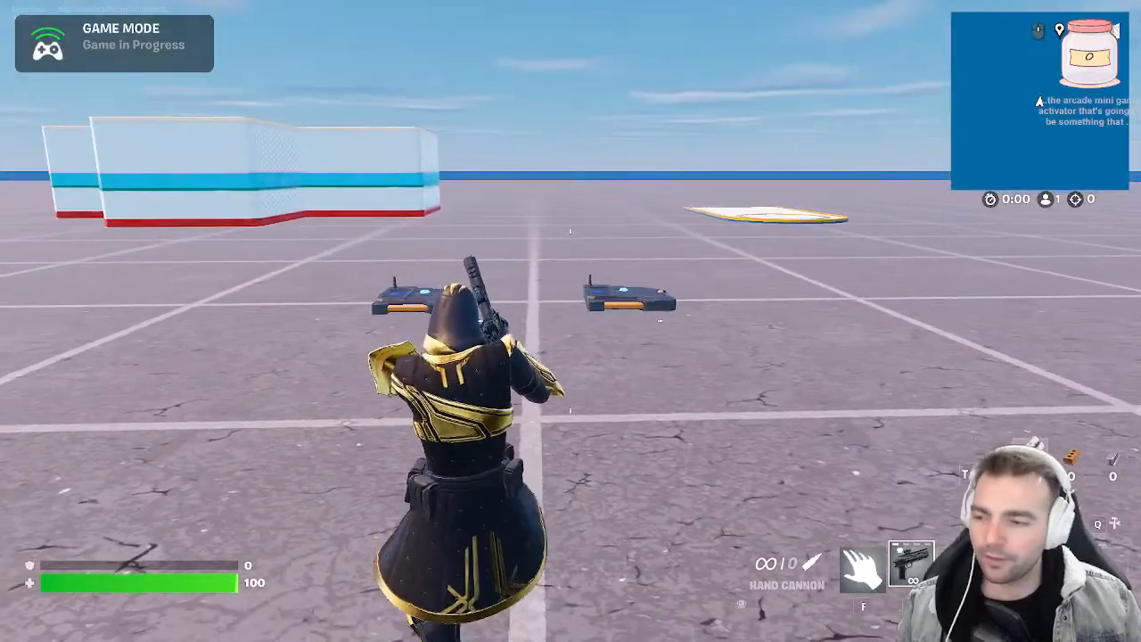
# Move the character past the trigger devices with the Hand Cannon aimed and teleport into the shooting range minigame
pyautogui.press('d')
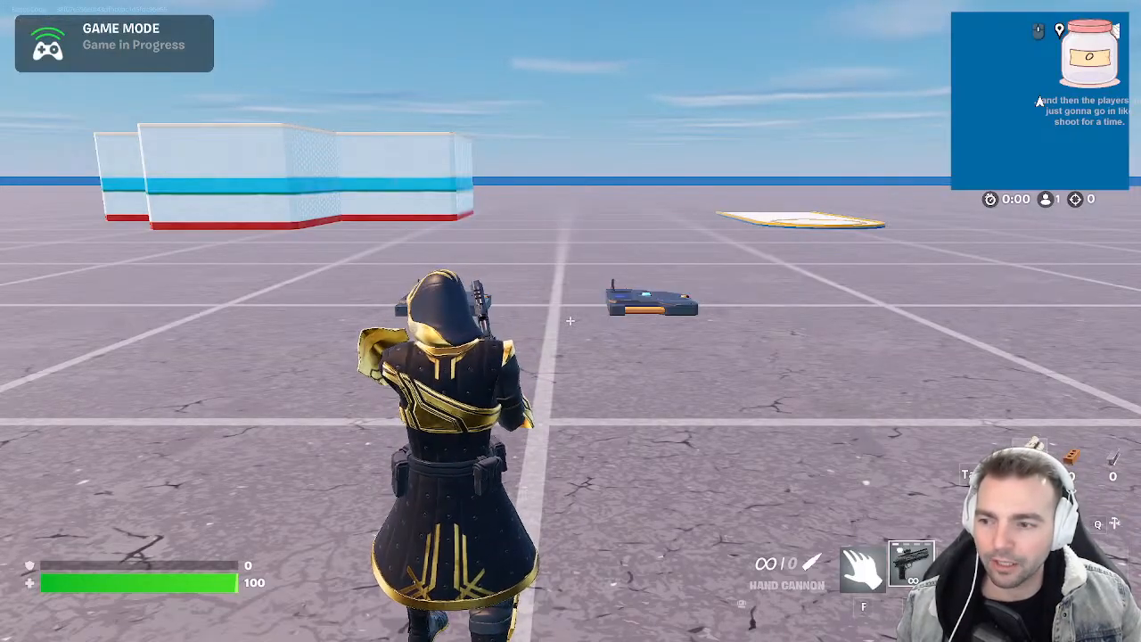
pyautogui.hotkey('shift', 'w')
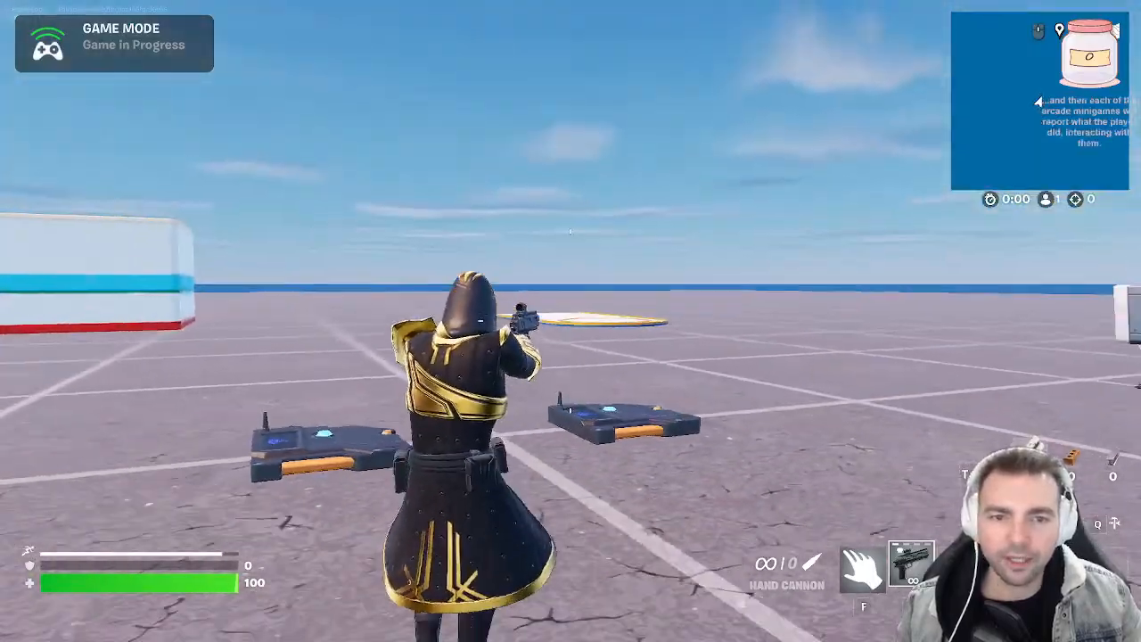
pyautogui.rightClick(570, 321)
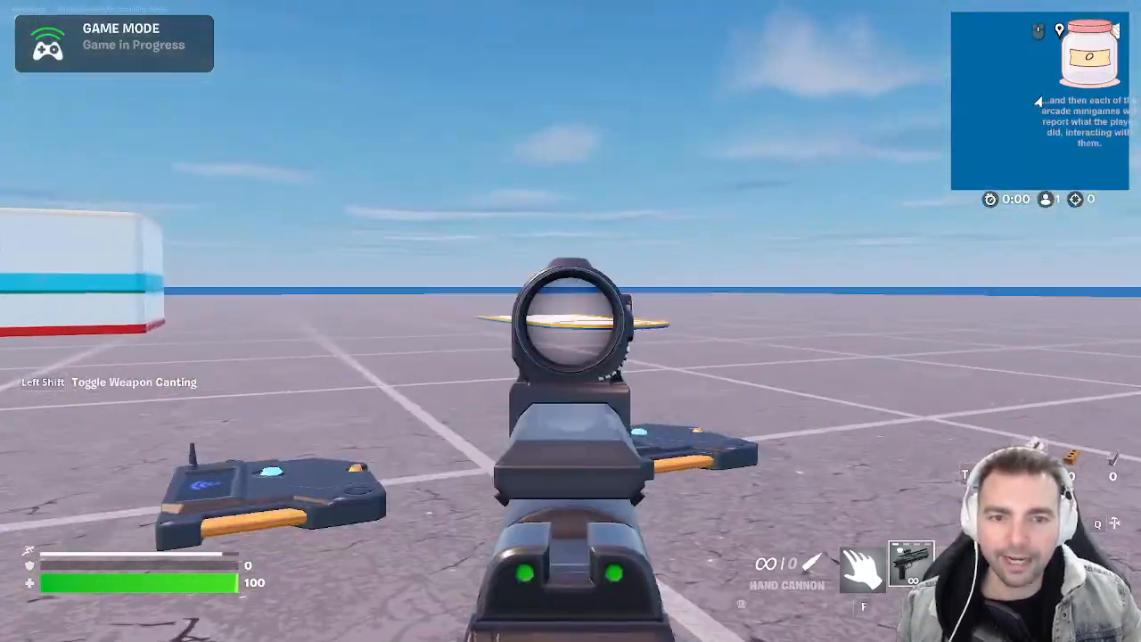
pyautogui.hotkey('shift', 'w')
pyautogui.press('w')
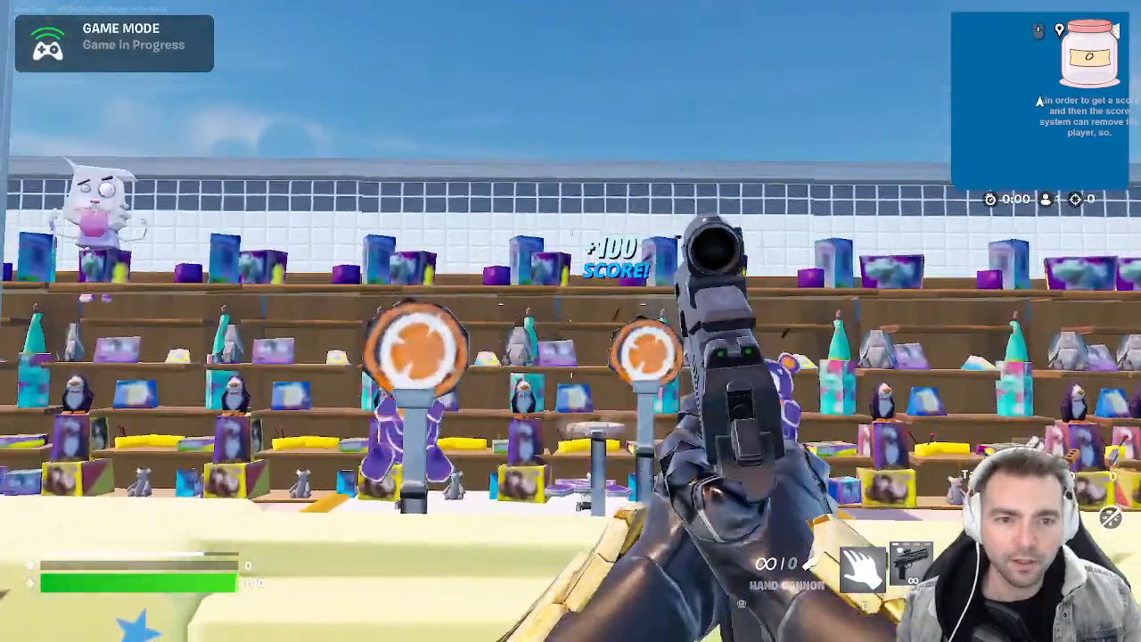
# Shoot the shooting range targets with the Hand Cannon until the 10-second minigame ends
pyautogui.click(571, 321)
pyautogui.click(571, 320)
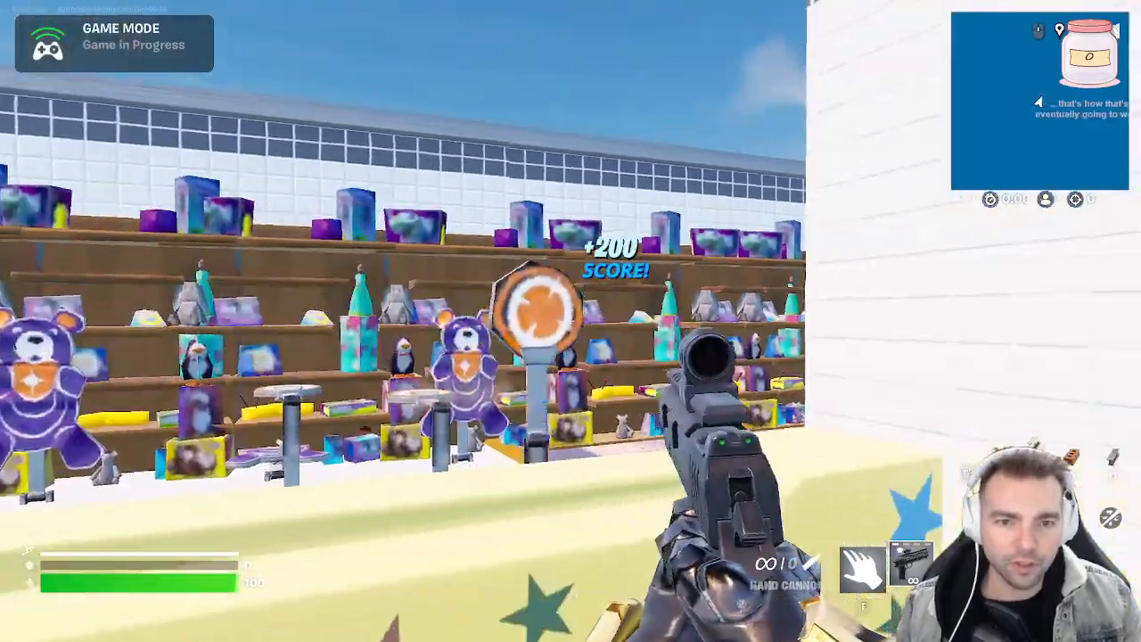
pyautogui.click(570, 321)
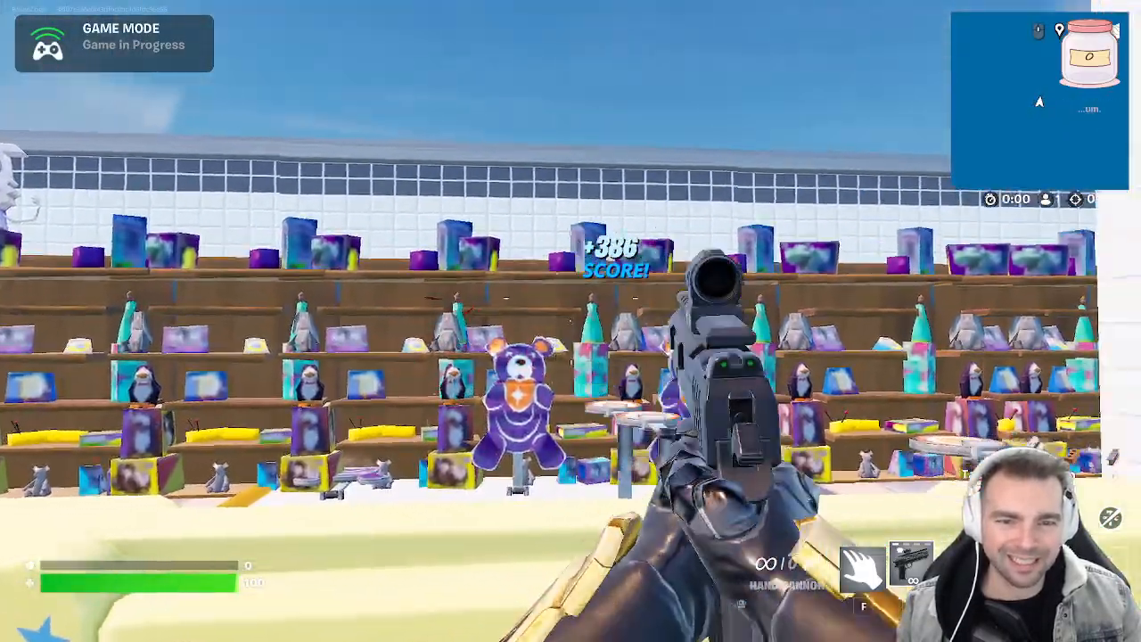
pyautogui.click(571, 321)
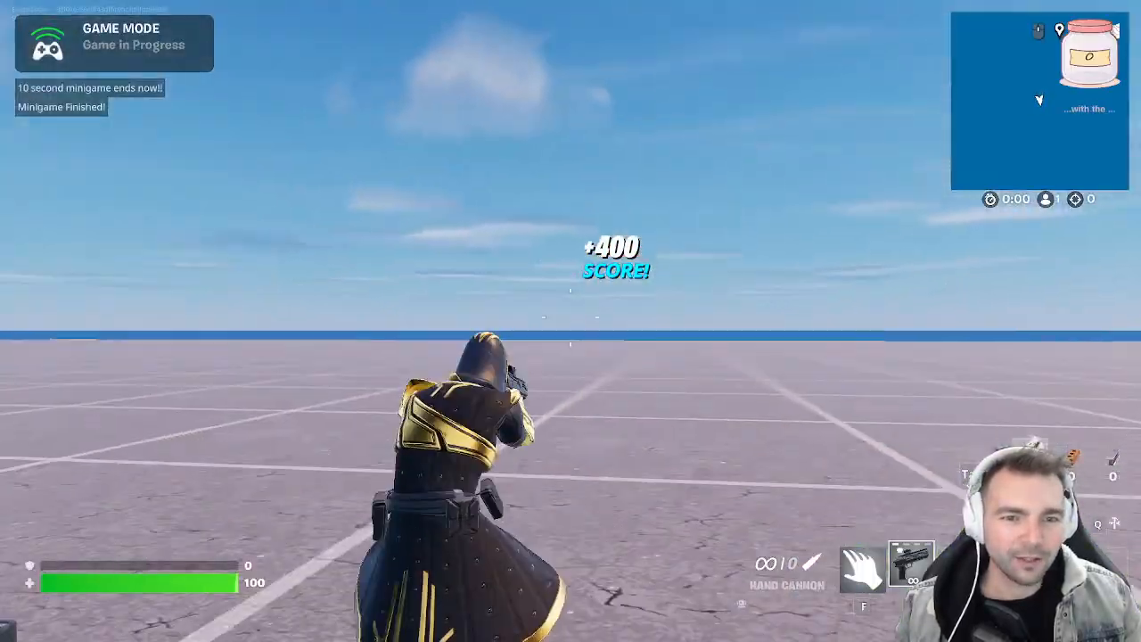
# Walk onto the other trigger to teleport to the test platform and fire the Hand Cannon there until the minigame ends
pyautogui.press('s')
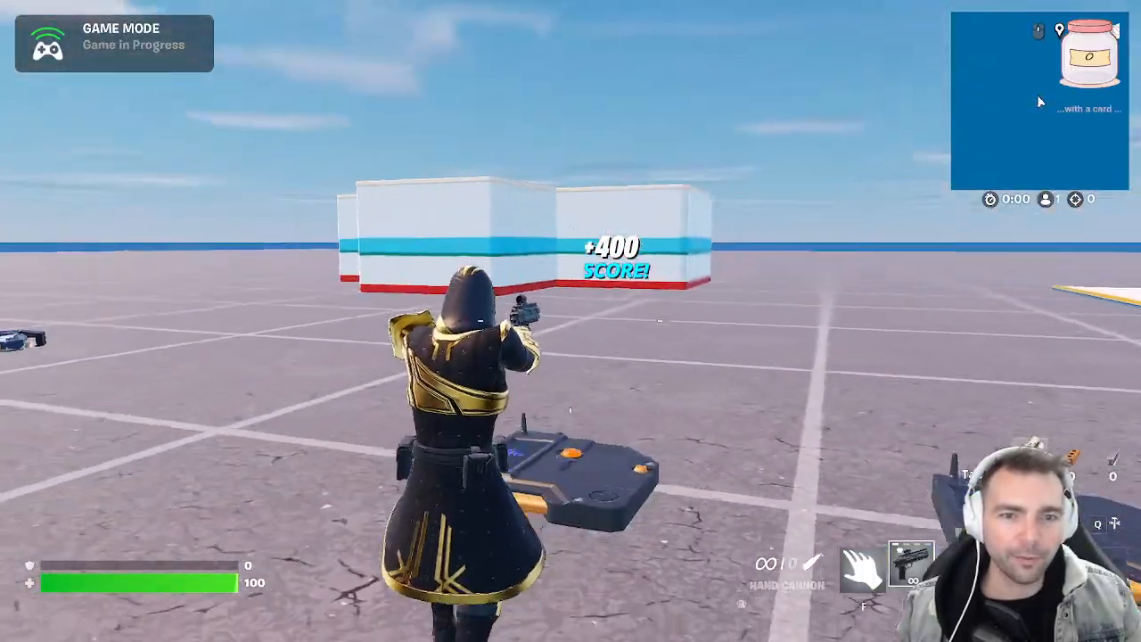
pyautogui.press('w')
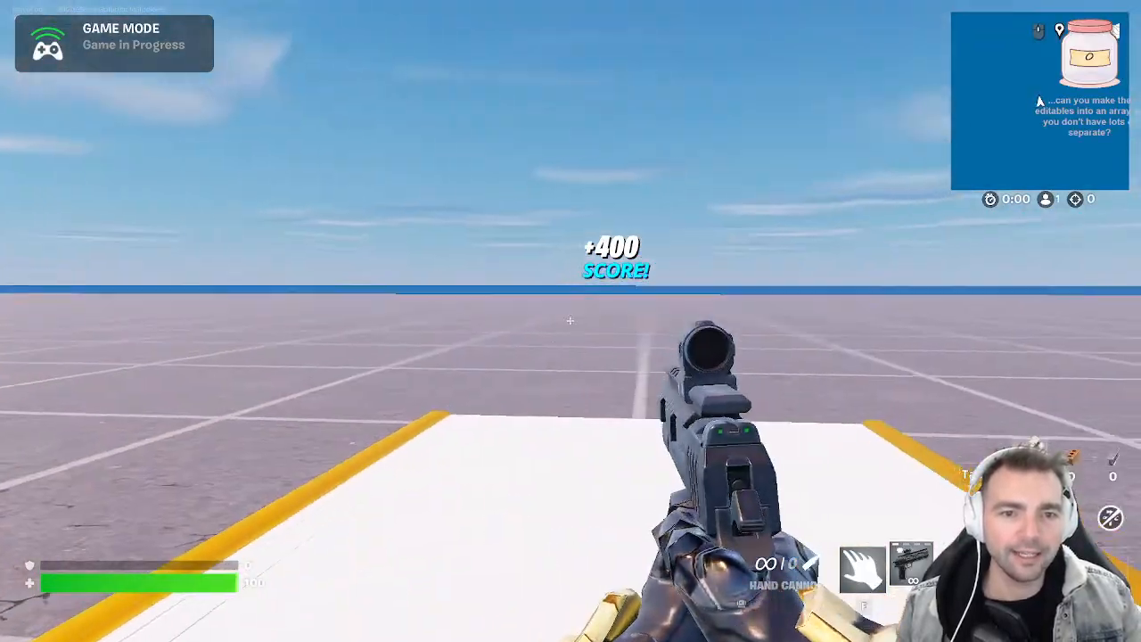
pyautogui.press('space')
pyautogui.click(570, 321)
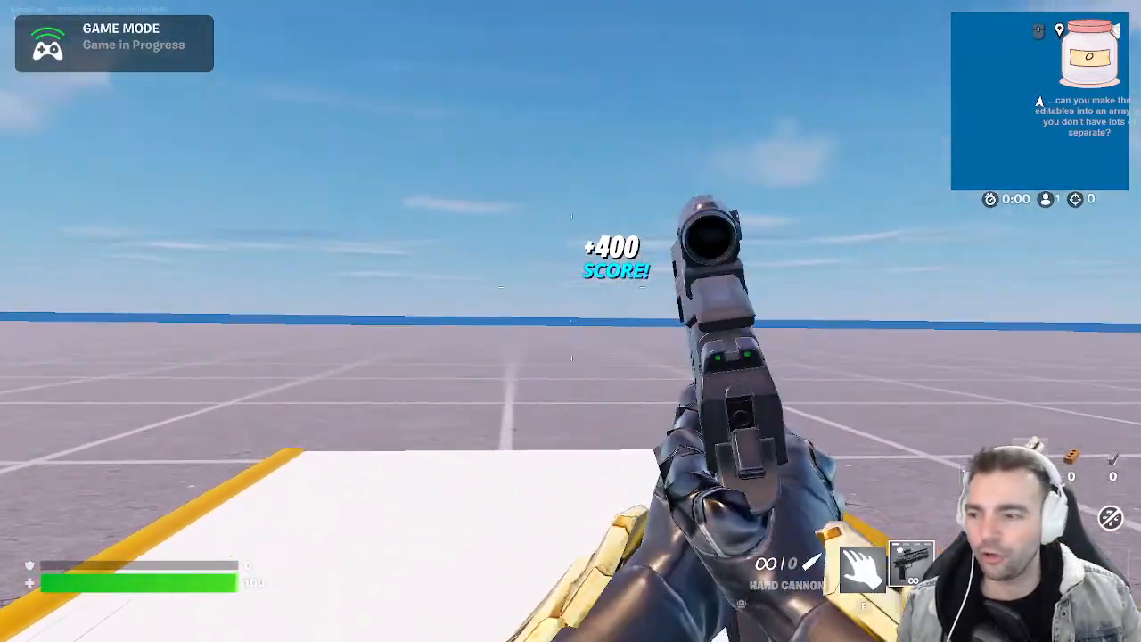
pyautogui.click(571, 321)
pyautogui.click(571, 321)
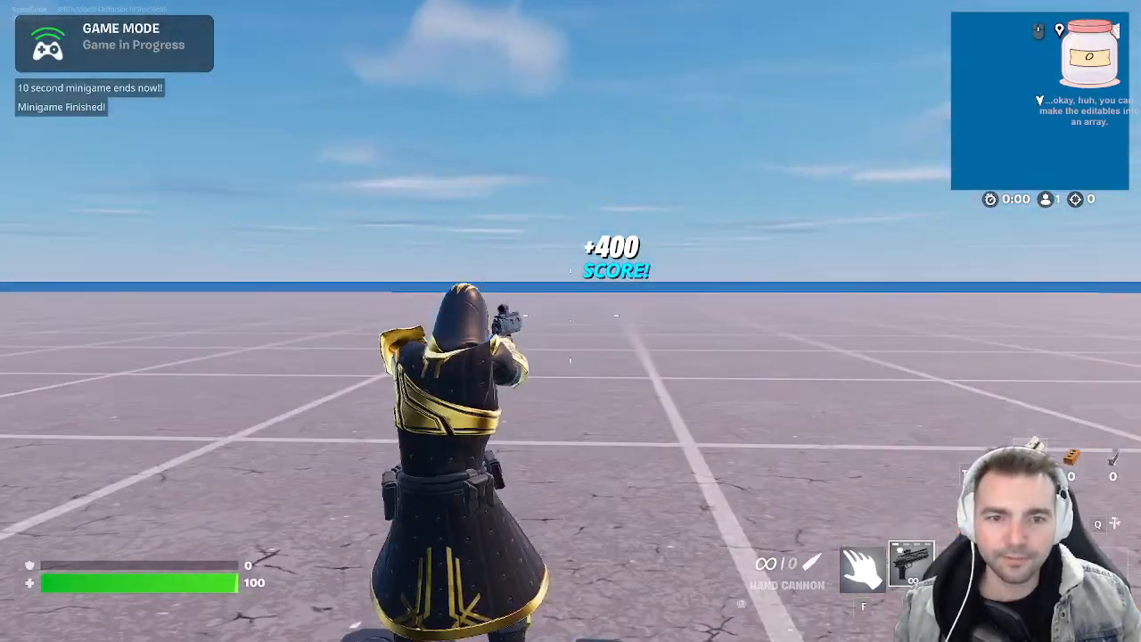
pyautogui.press('w')
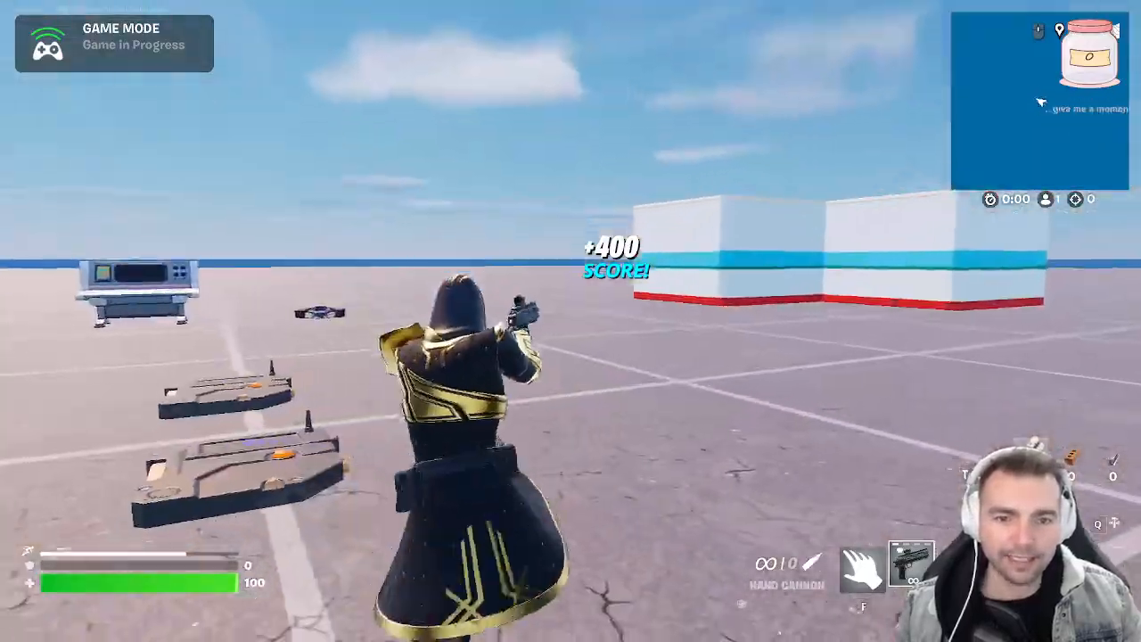
pyautogui.press('w')
pyautogui.press('w')
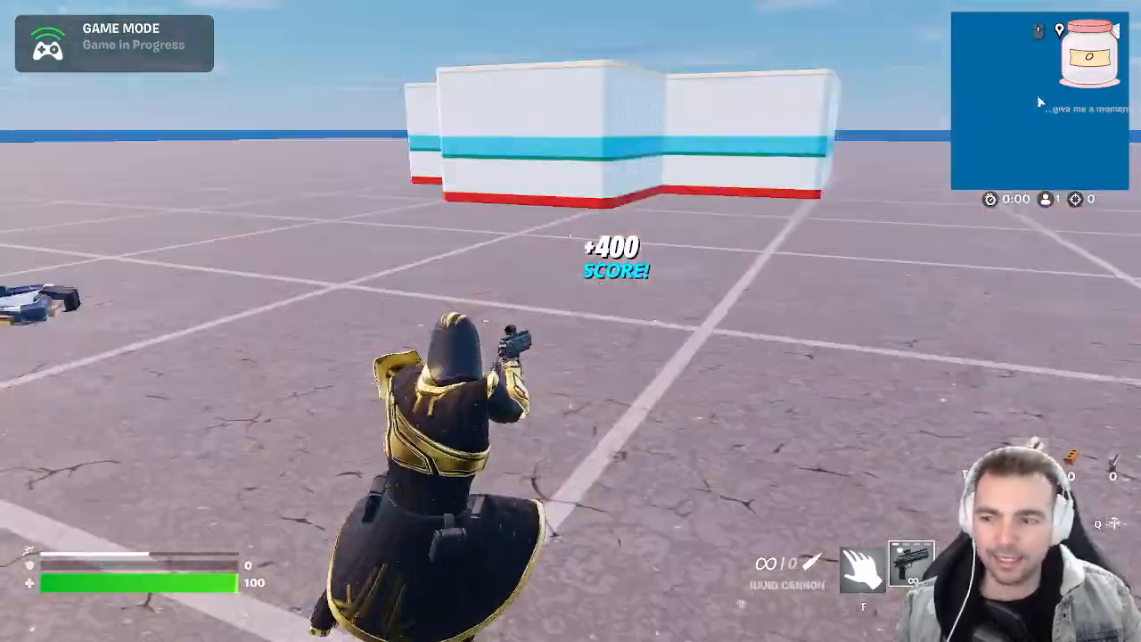
pyautogui.press('w')
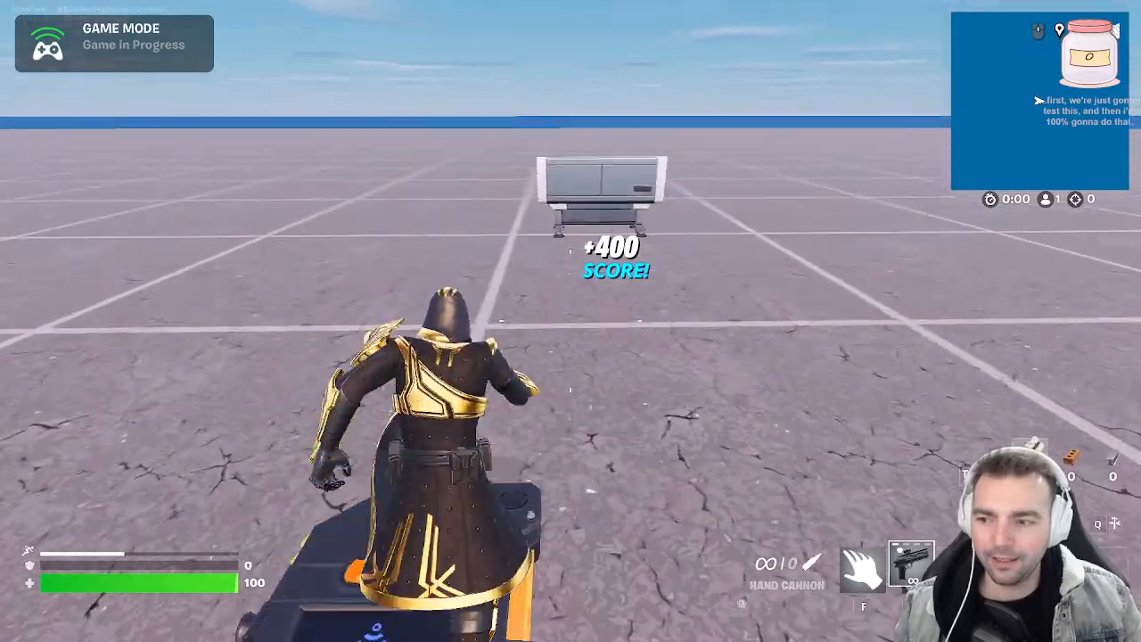
pyautogui.press('s')
pyautogui.press('d')
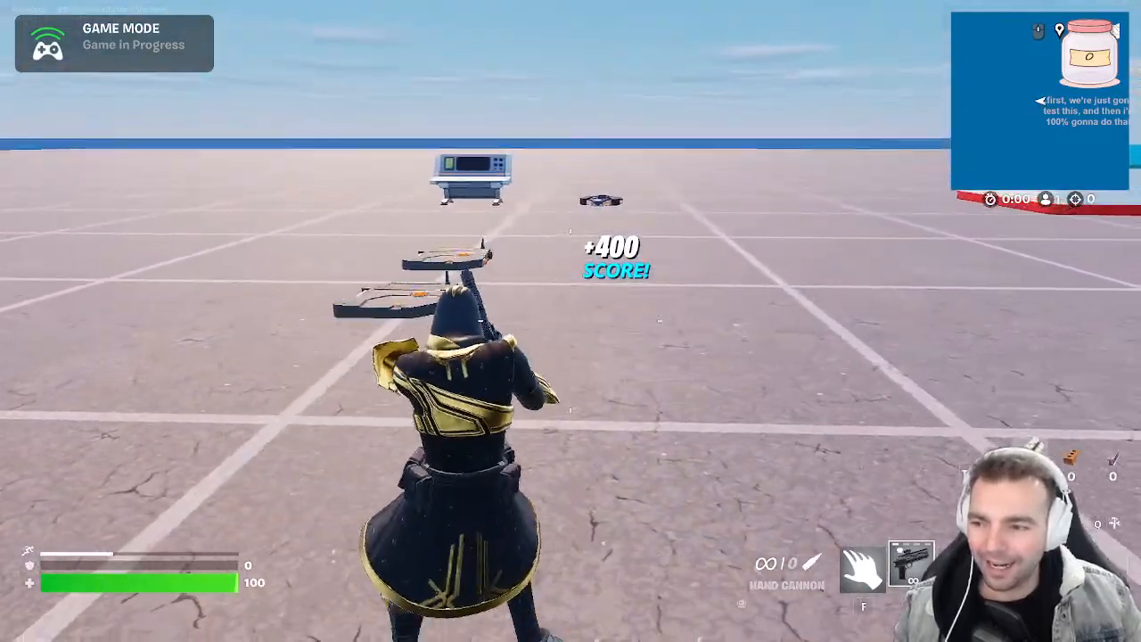
pyautogui.press('w')
pyautogui.press('w')
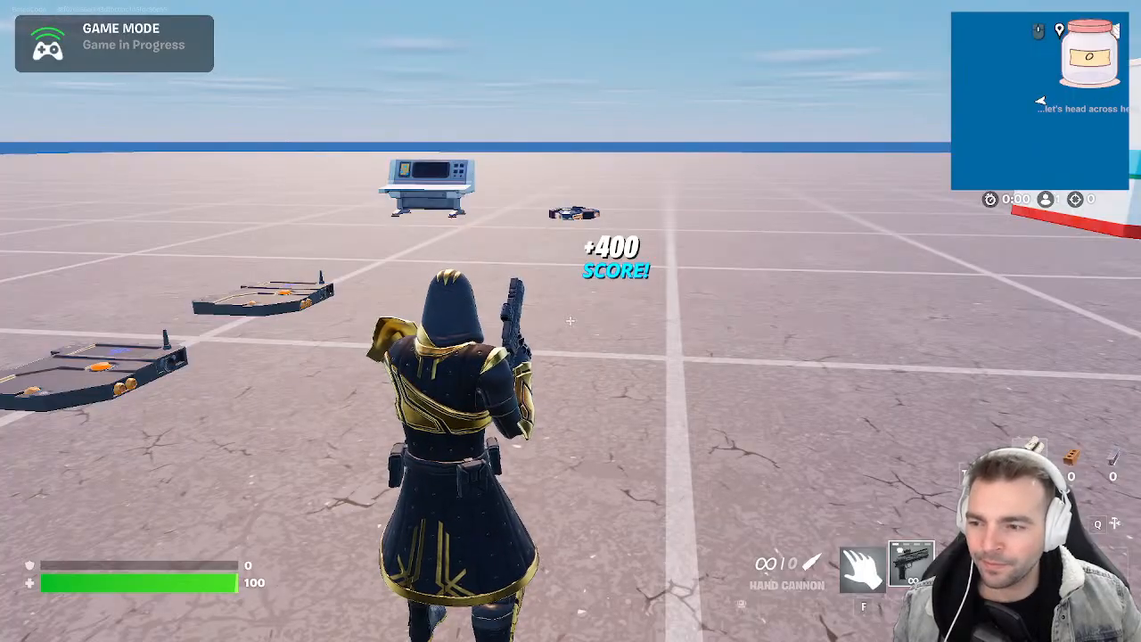
pyautogui.click(658, 288)
pyautogui.press('w')
pyautogui.press('shift')
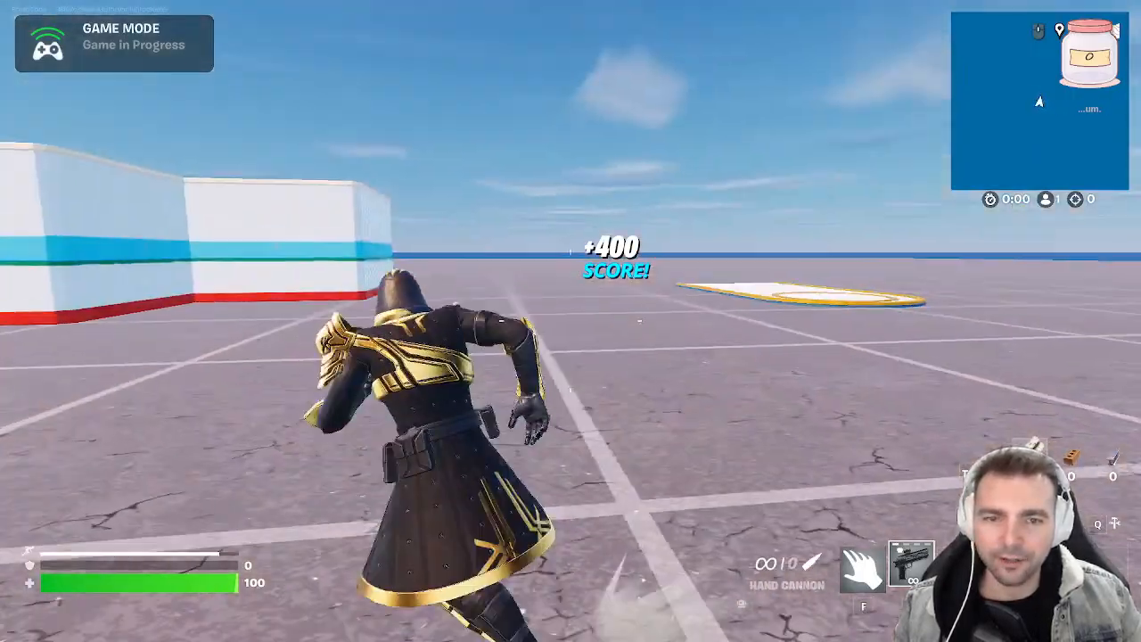
pyautogui.press('shift')
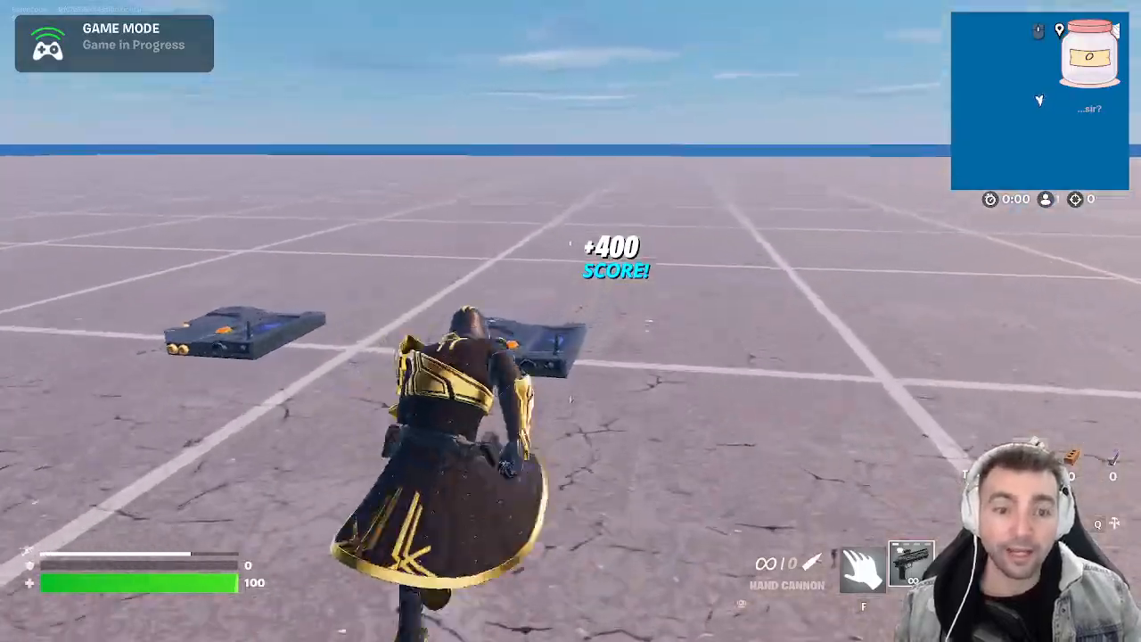
pyautogui.press('w')
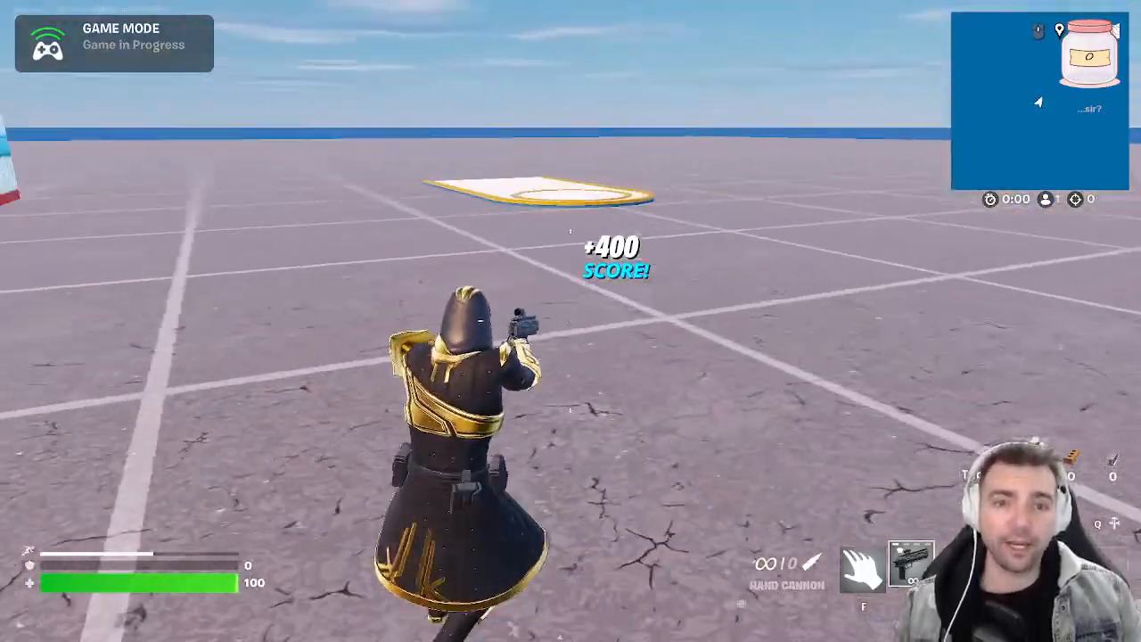
pyautogui.press('w')
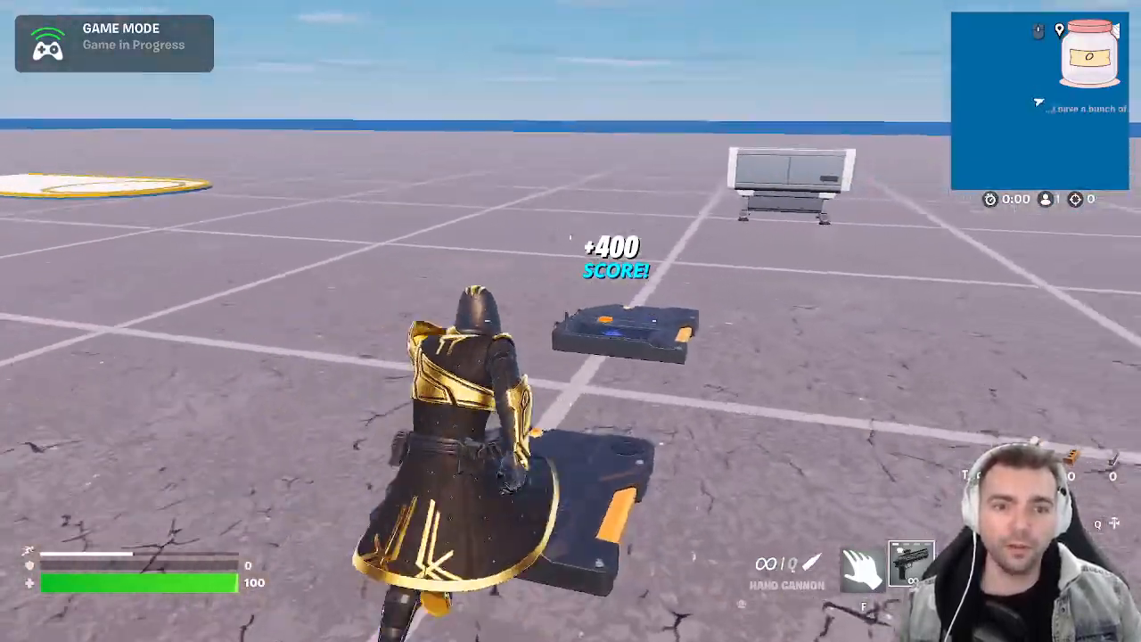
pyautogui.press('s')
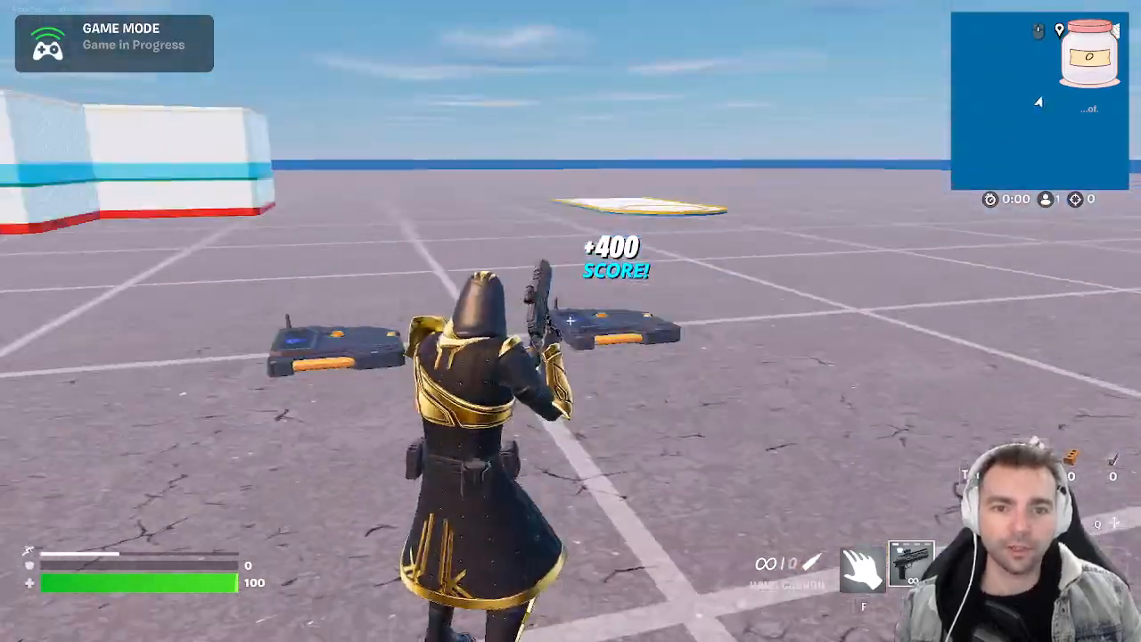
pyautogui.press('w')
pyautogui.press('w')
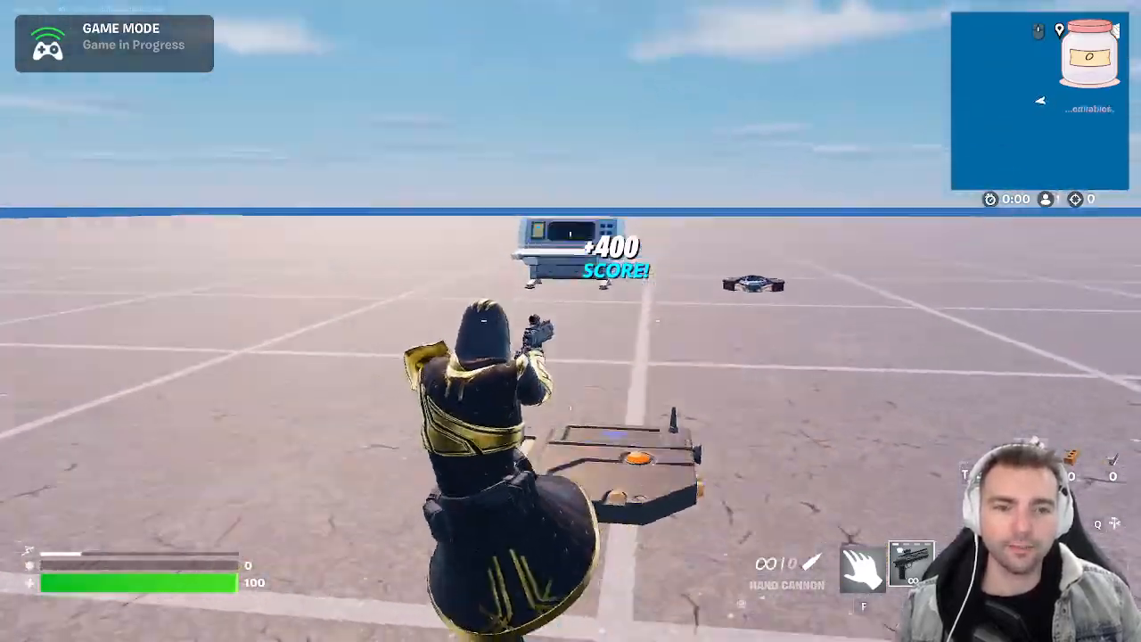
pyautogui.press('s')
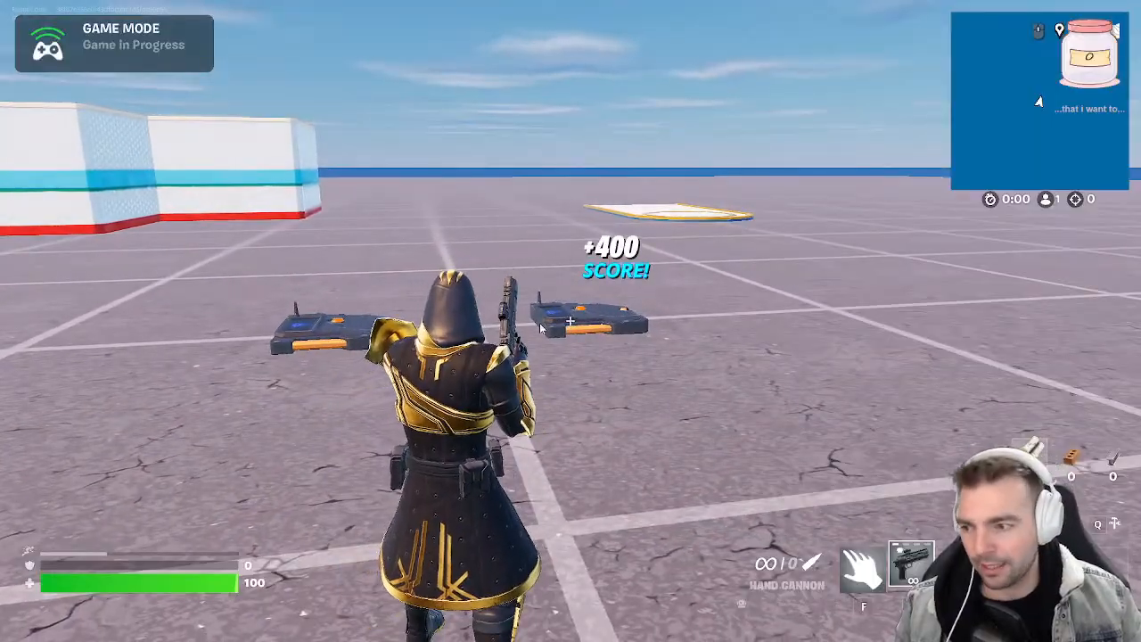
# Switch to the Epic developer assistant in the browser and read the answer's introduction on organizing editables as an array in one Verse device
pyautogui.hotkey('alt', 'Tab')
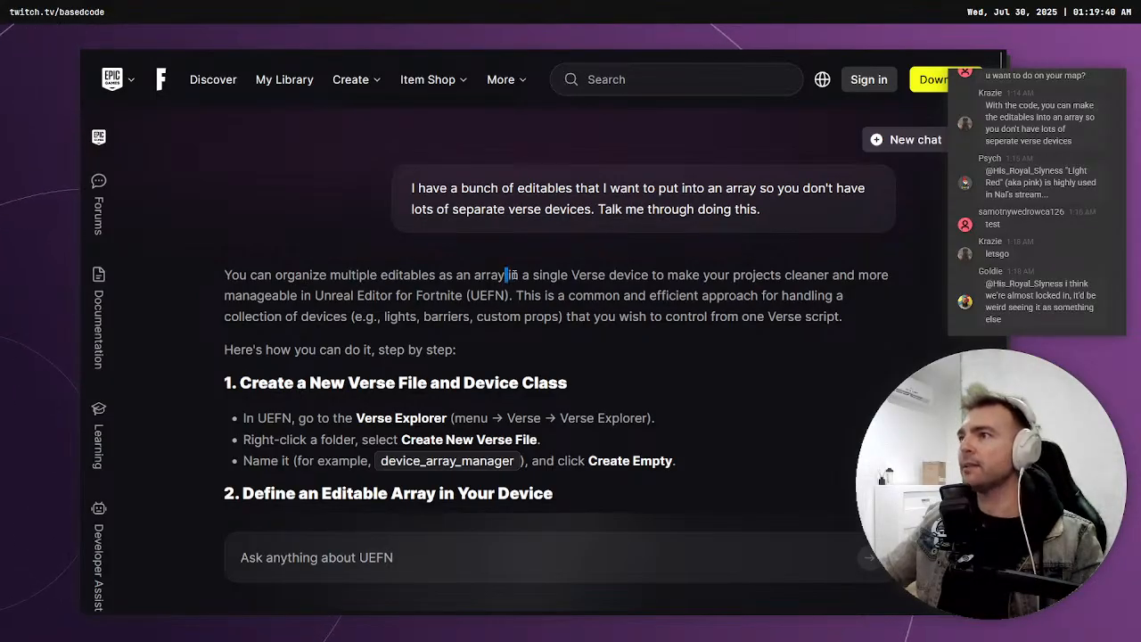
pyautogui.moveTo(505, 275); pyautogui.dragTo(680, 276)
pyautogui.click(664, 287)
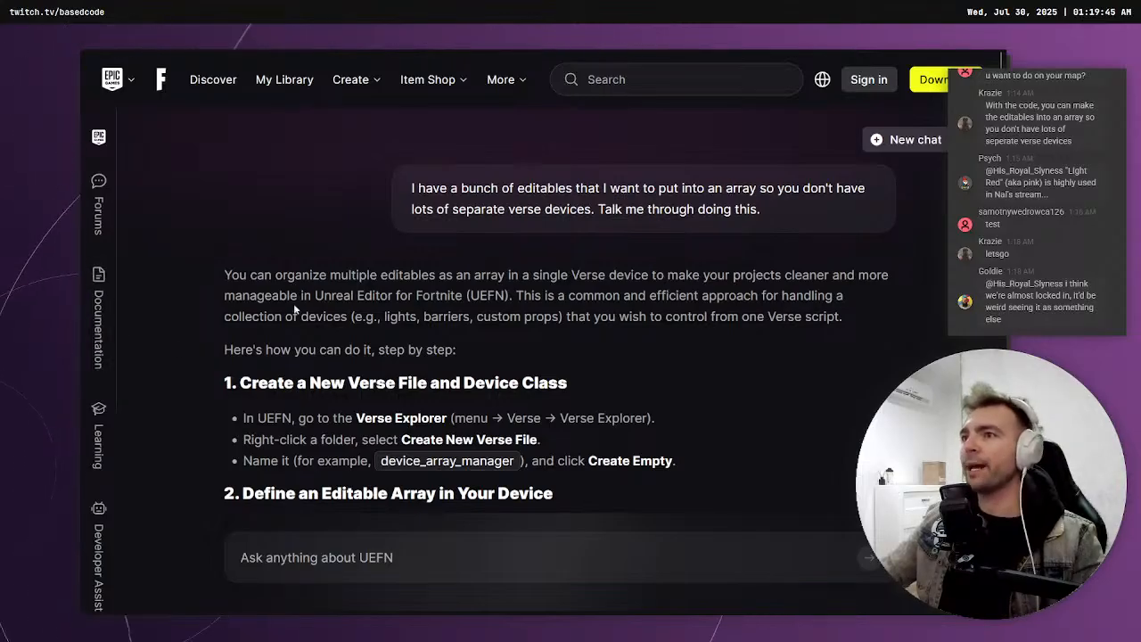
pyautogui.moveTo(510, 300); pyautogui.dragTo(768, 297)
pyautogui.click(781, 297)
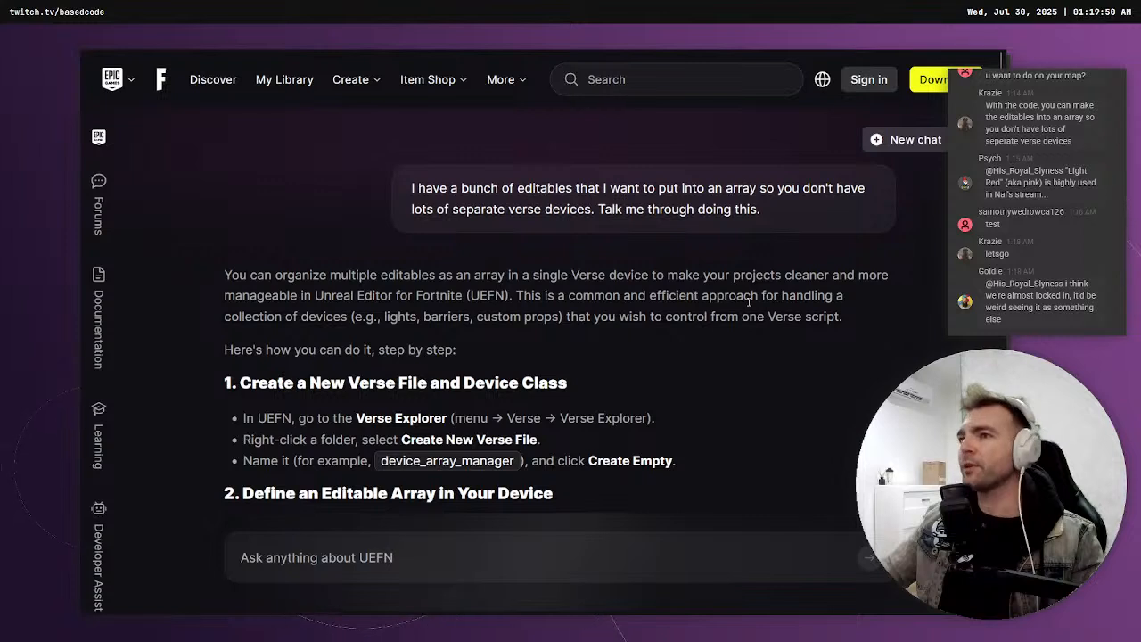
pyautogui.moveTo(227, 318); pyautogui.dragTo(360, 318)
pyautogui.click(382, 318)
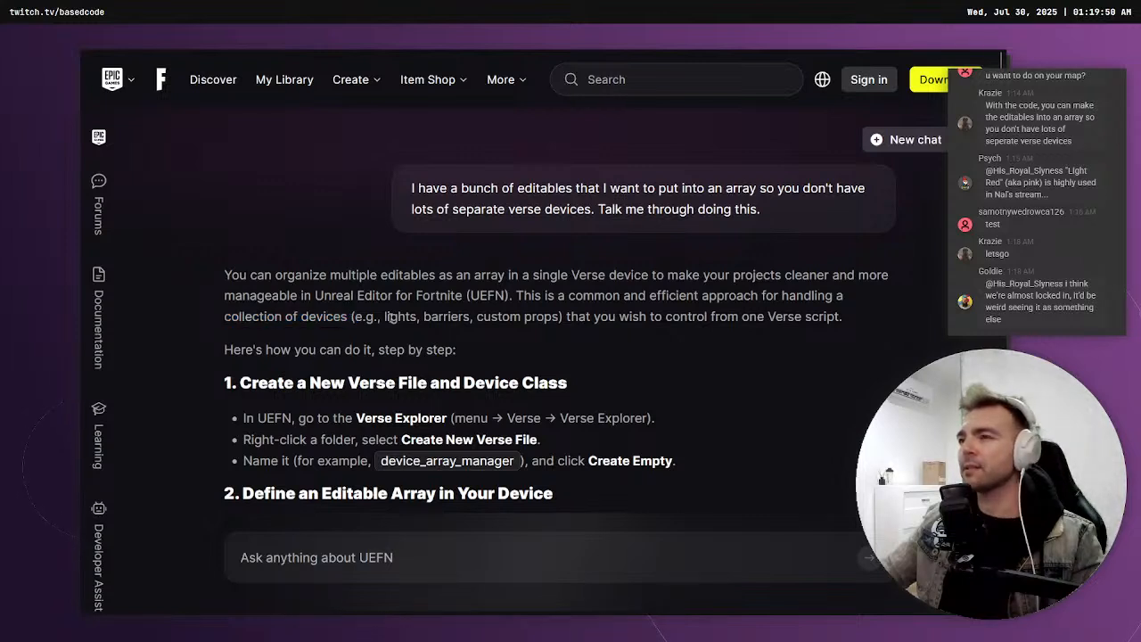
pyautogui.moveTo(561, 316); pyautogui.dragTo(176, 314)
pyautogui.click(843, 316)
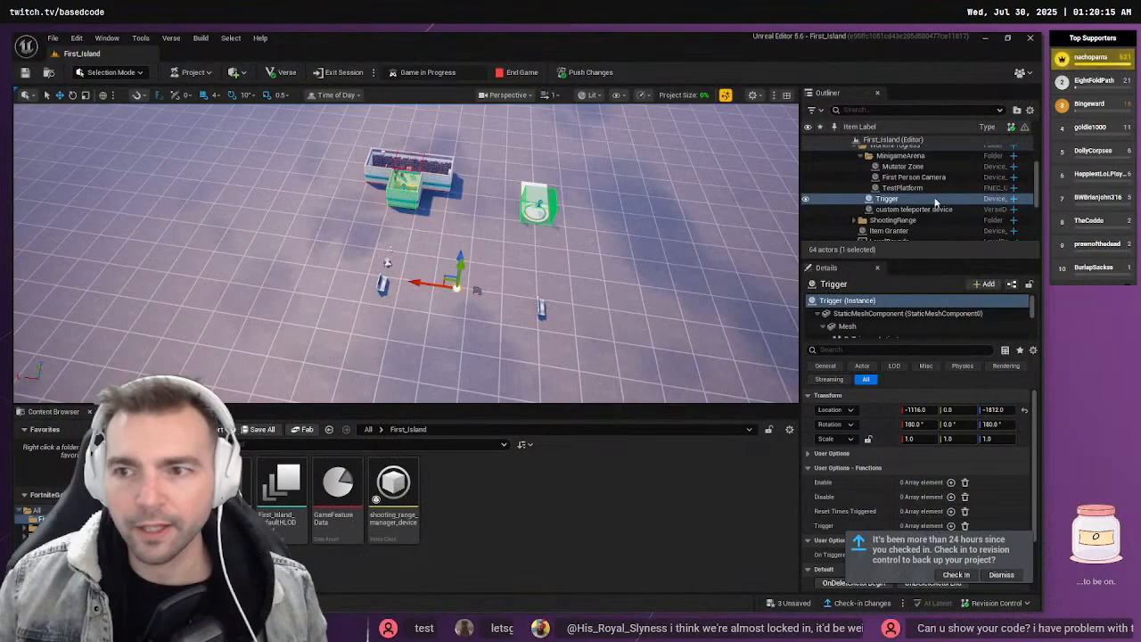
# In the Unreal Editor, inspect the custom teleporter device's Trigger and MinigamePlatform references and select the outliner range from it up to the MinigameArena folder
pyautogui.scroll(1, 913, 183)
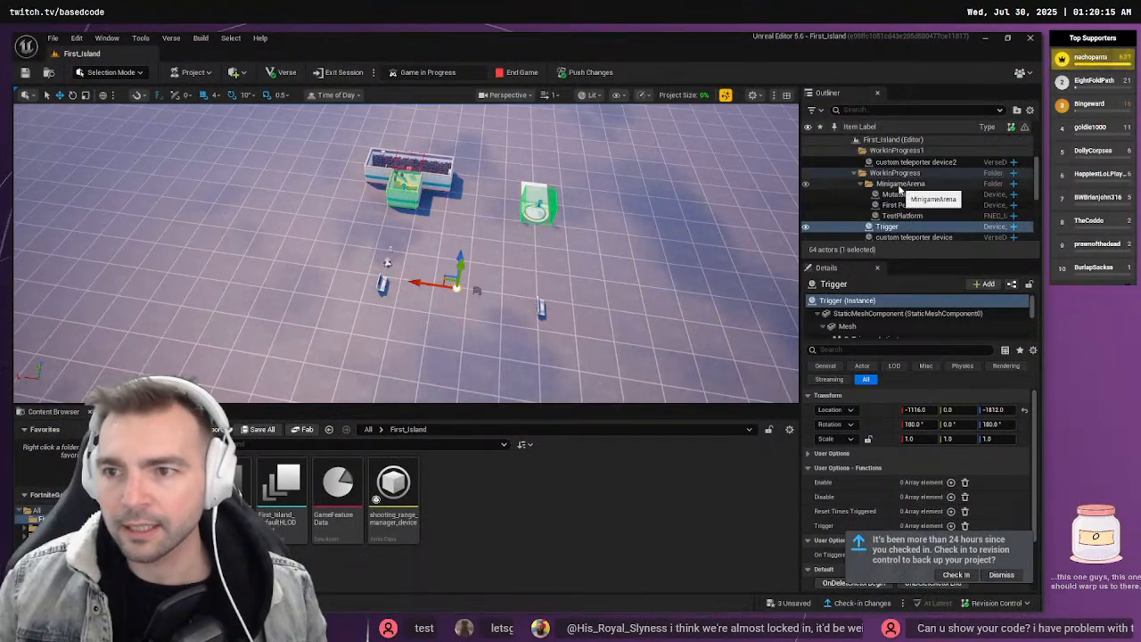
pyautogui.click(895, 183)
pyautogui.scroll(-1, 923, 200)
pyautogui.click(937, 210)
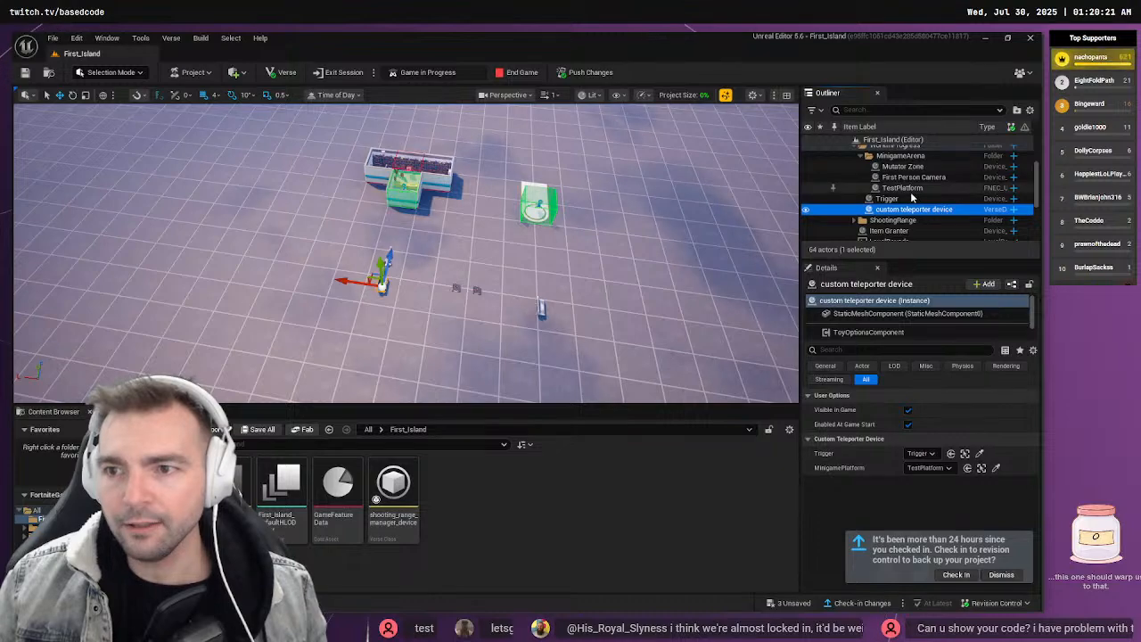
pyautogui.keyDown('shift'); pyautogui.click(900, 156); pyautogui.keyUp('shift')
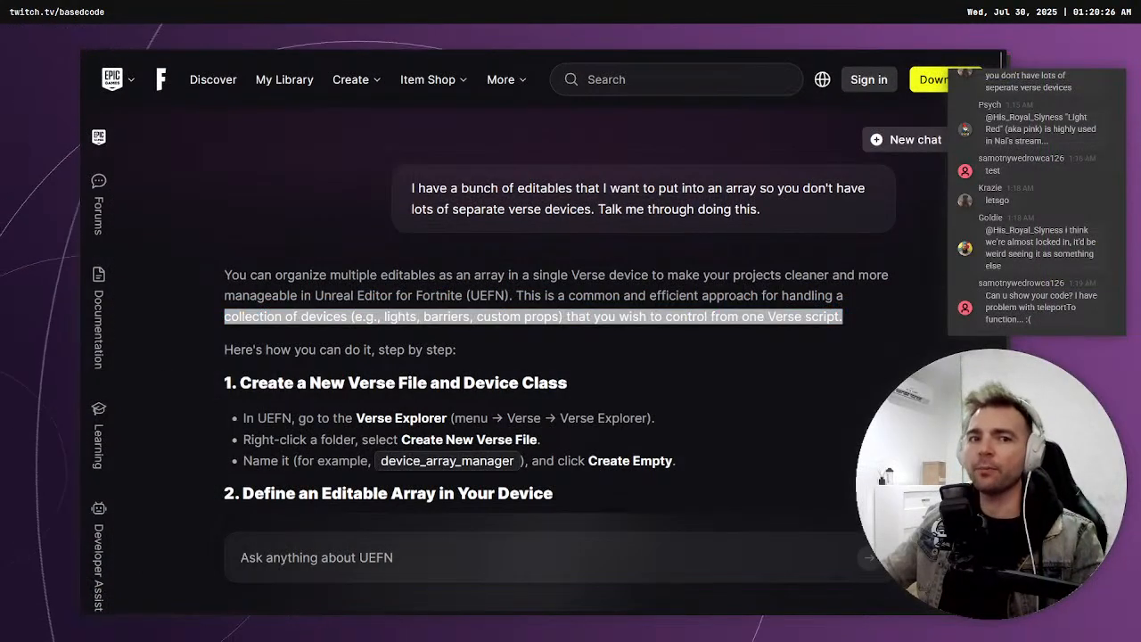
# Return to the developer assistant's answer and reread the sentence about handling a collection of devices from one Verse script
pyautogui.hotkey('alt', 'Tab')
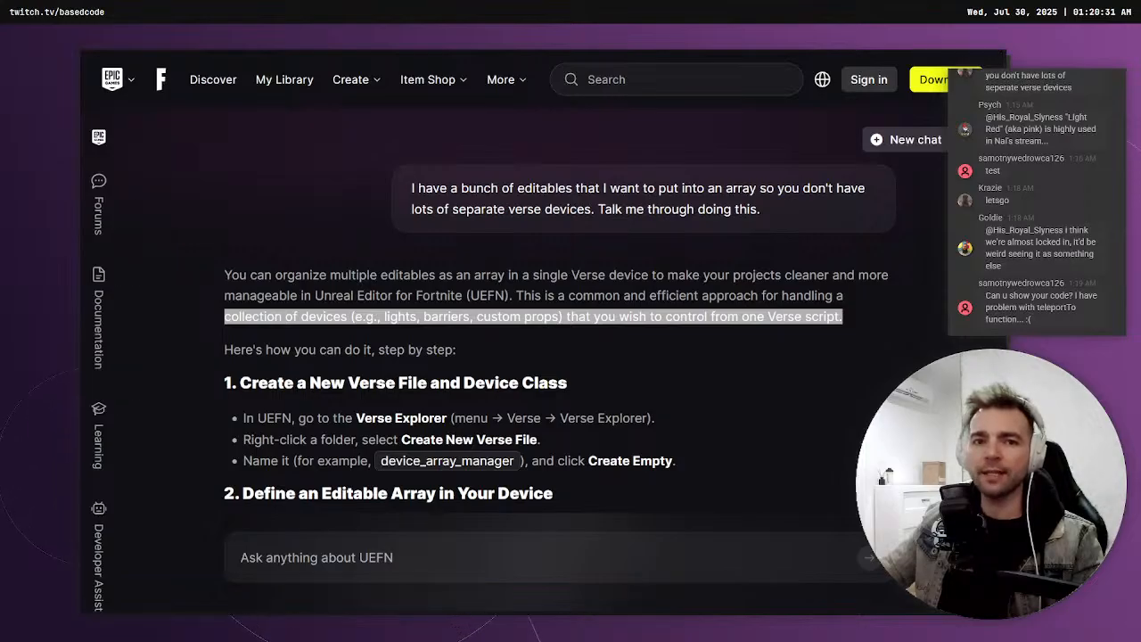
pyautogui.hotkey('alt', 'Tab')
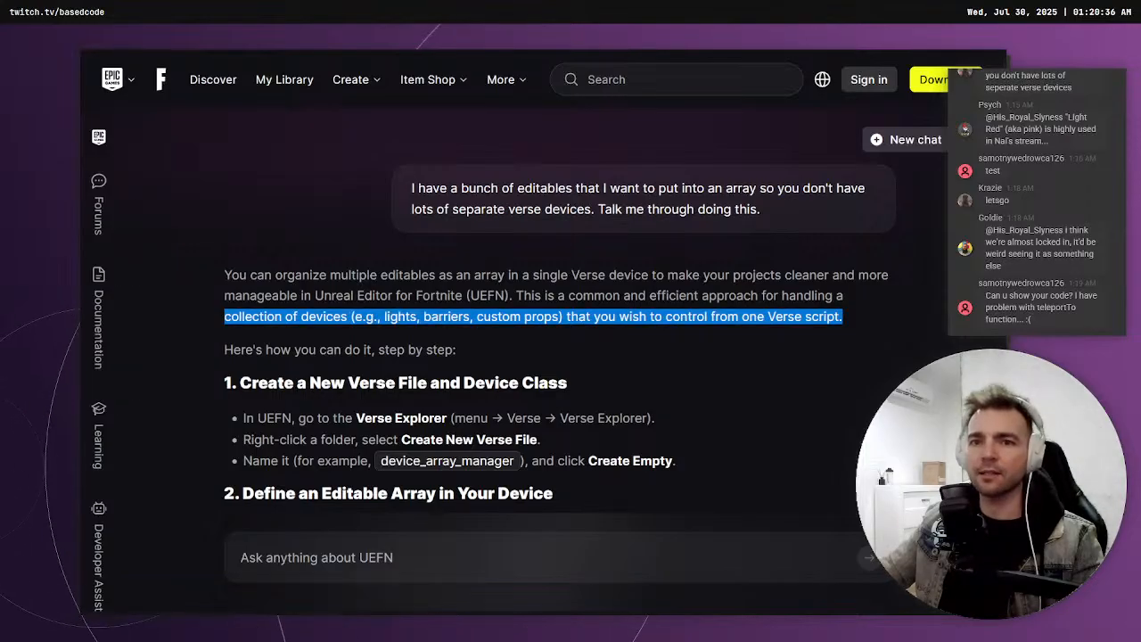
pyautogui.click(316, 294)
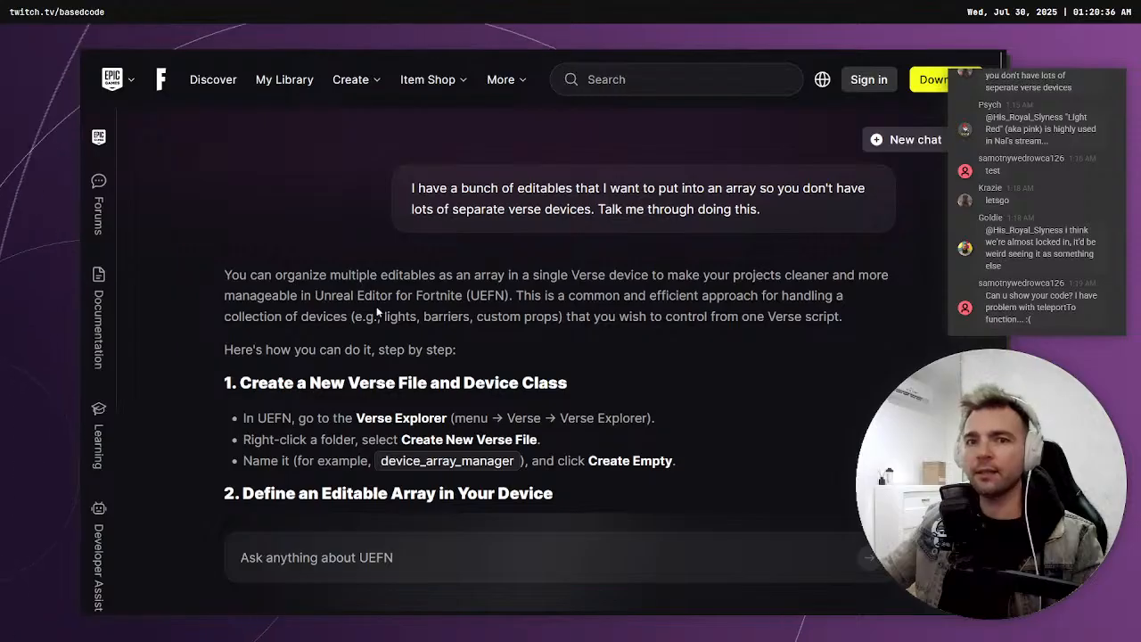
pyautogui.moveTo(514, 295); pyautogui.dragTo(554, 318)
pyautogui.click(573, 336)
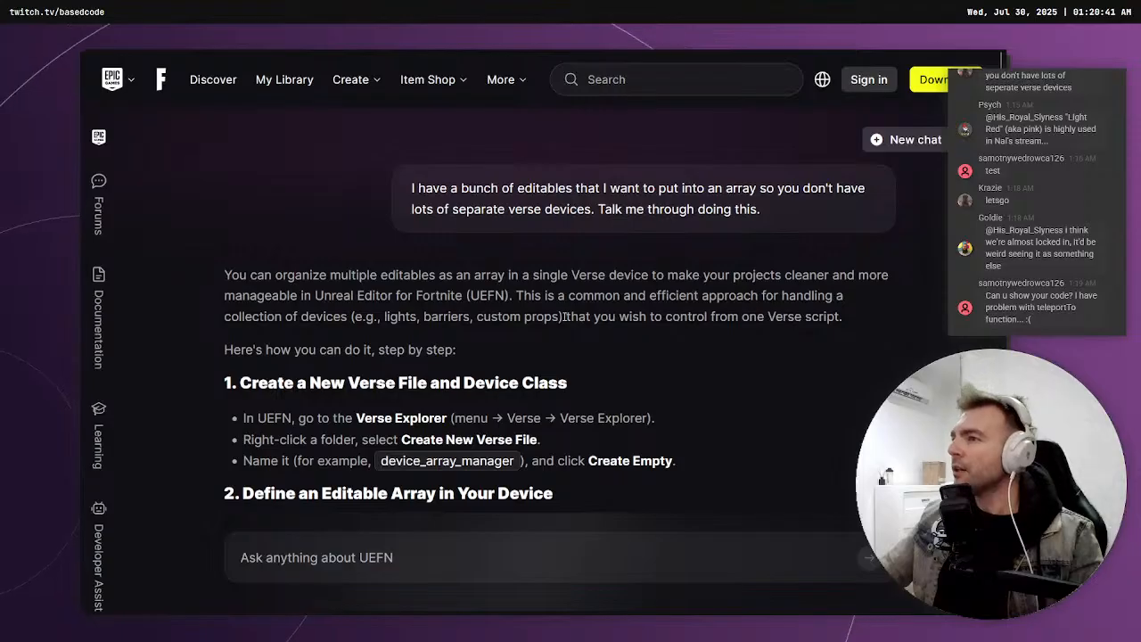
# Reread the phrase about devices "that you wish to control from one Verse script" in the developer assistant's answer
pyautogui.moveTo(565, 317); pyautogui.dragTo(843, 318)
pyautogui.scroll(-1, 782, 325)
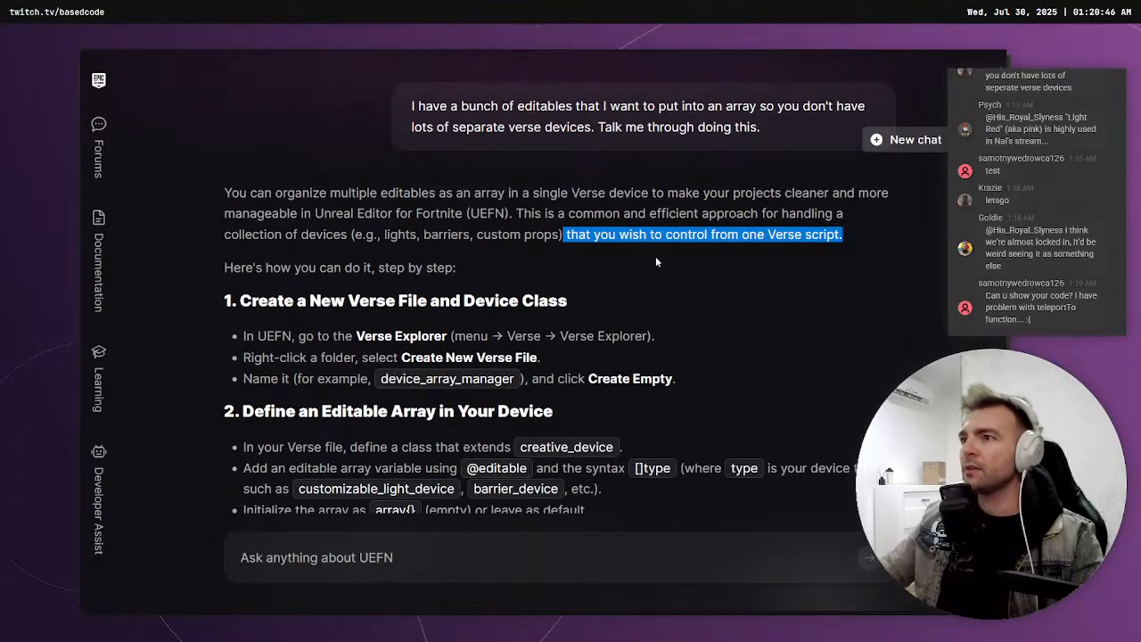
pyautogui.click(609, 240)
pyautogui.moveTo(567, 233); pyautogui.dragTo(811, 233)
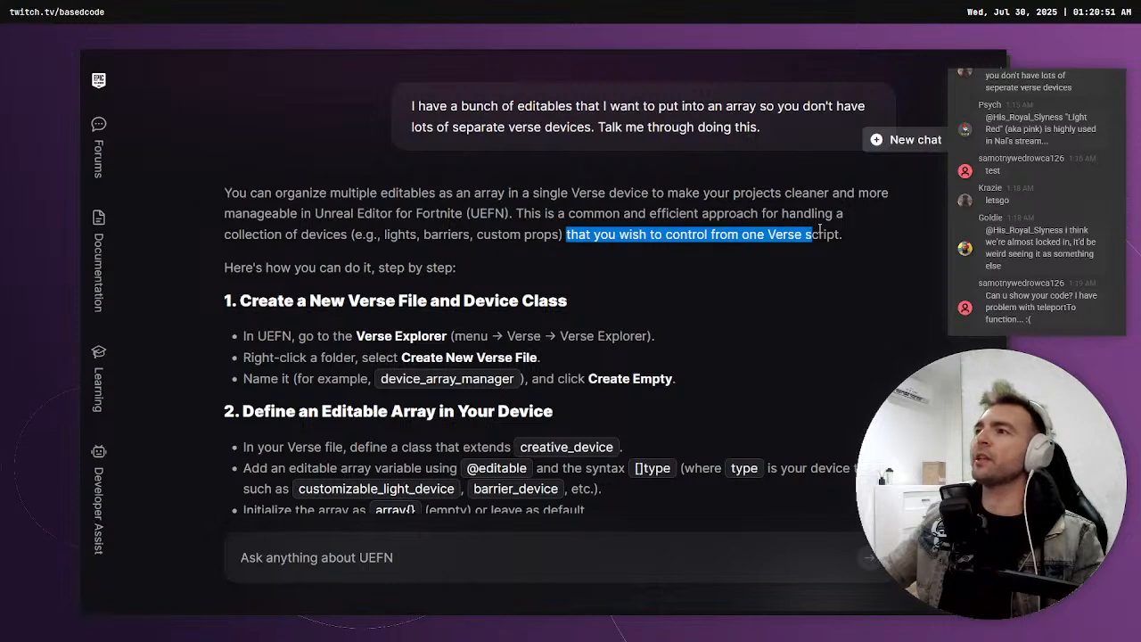
pyautogui.click(851, 232)
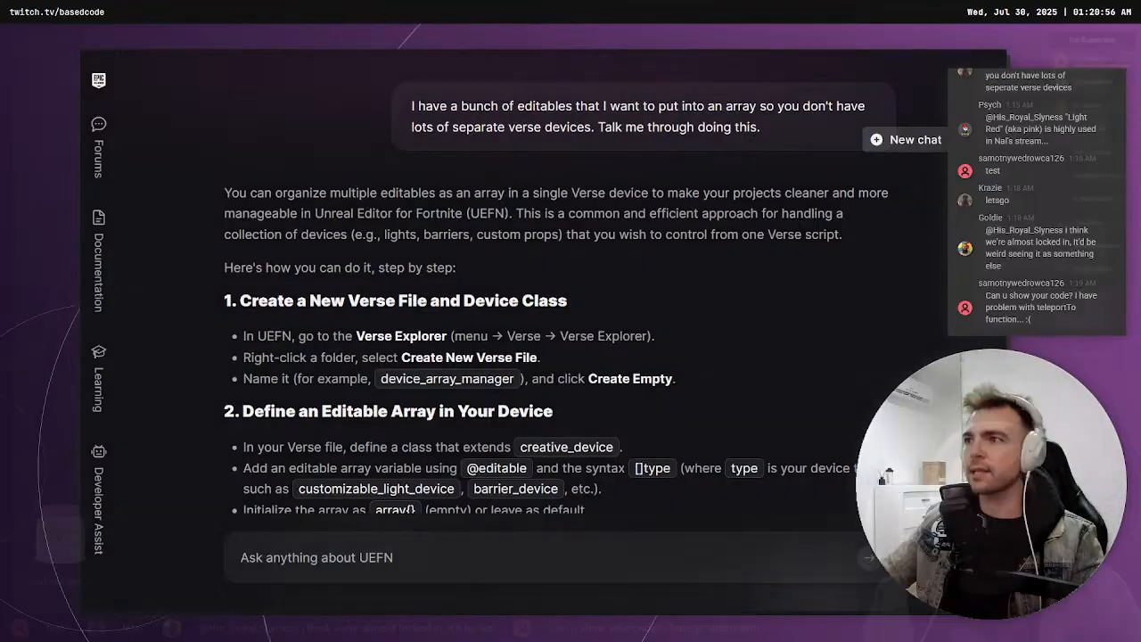
# Switch to Visual Studio Code and examine the custom_teleporter_device class declaration and its editables
pyautogui.scroll(5, 450, 135)
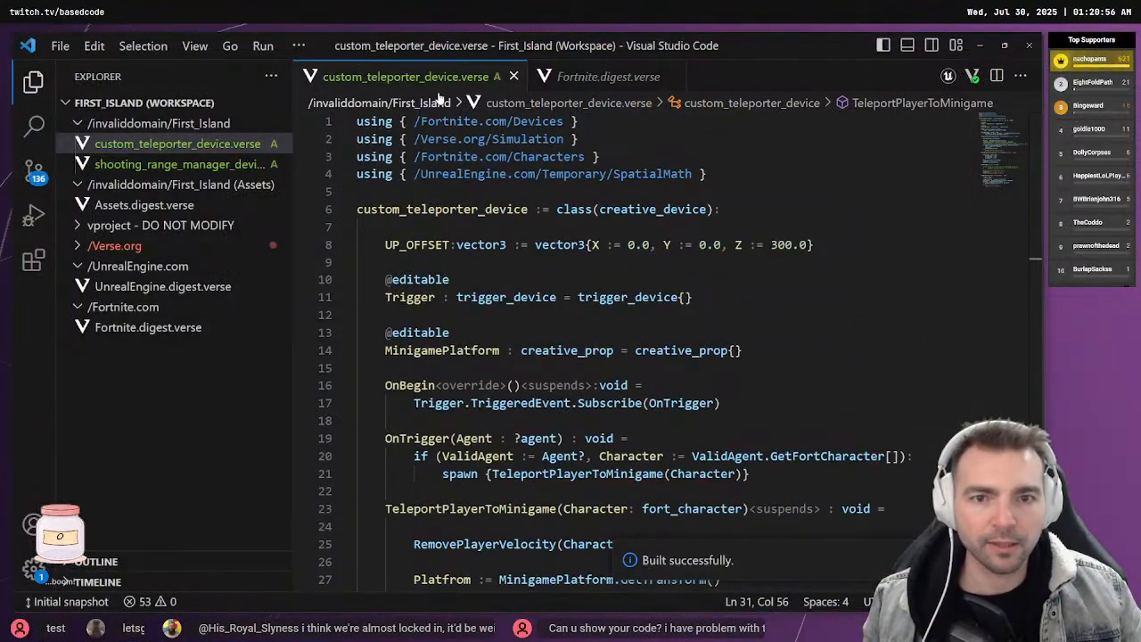
pyautogui.doubleClick(407, 198)
pyautogui.doubleClick(408, 209)
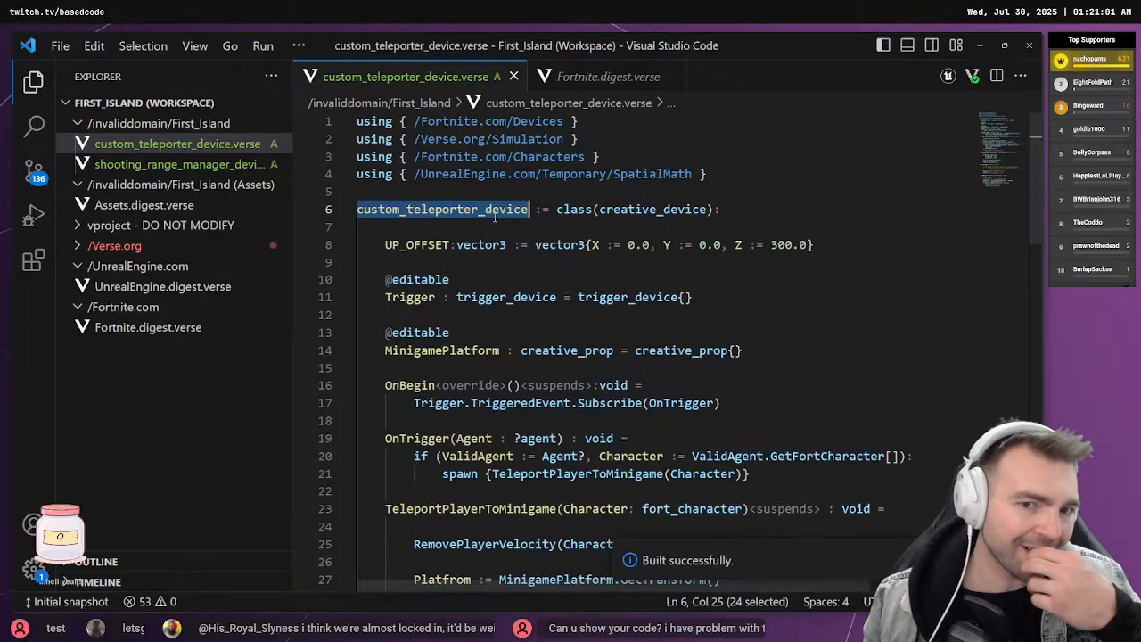
# Return to the developer assistant's answer and read the sections on creating the device class and defining an editable array
pyautogui.hotkey('alt', 'Tab')
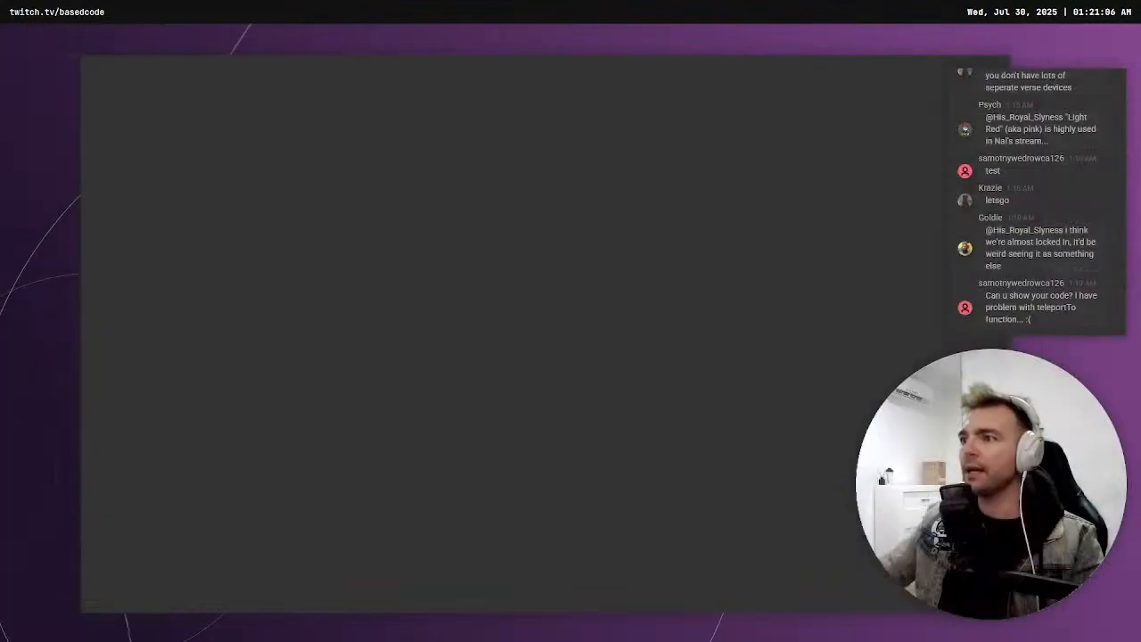
pyautogui.scroll(-1, 511, 336)
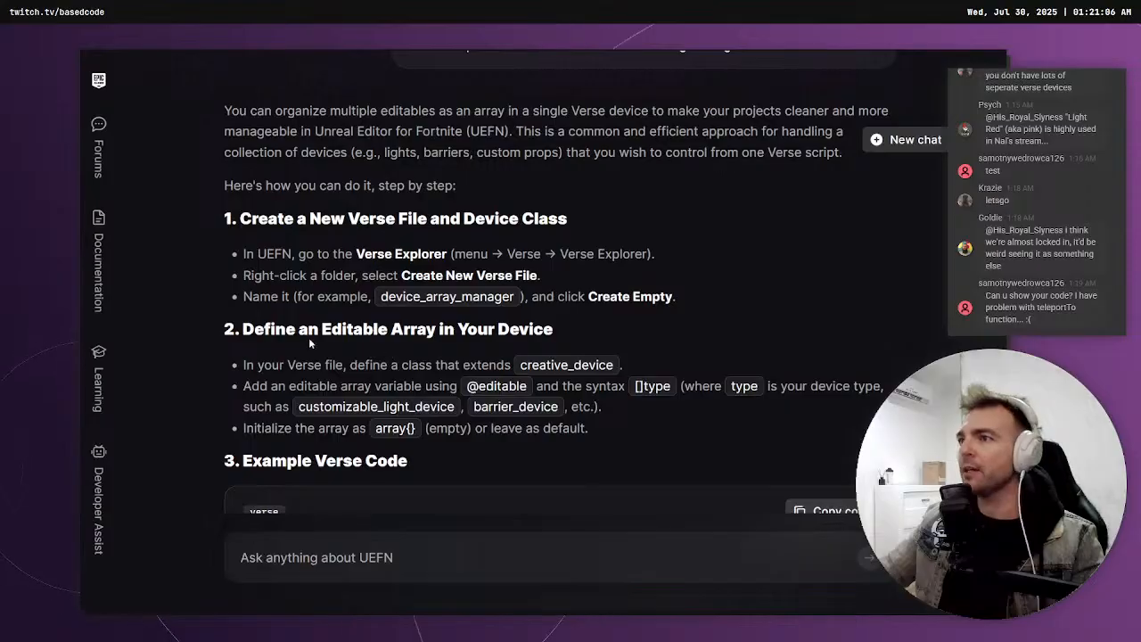
pyautogui.scroll(-1, 304, 346)
pyautogui.scroll(-1, 330, 226)
pyautogui.moveTo(249, 166); pyautogui.dragTo(585, 167)
pyautogui.scroll(-2, 583, 161)
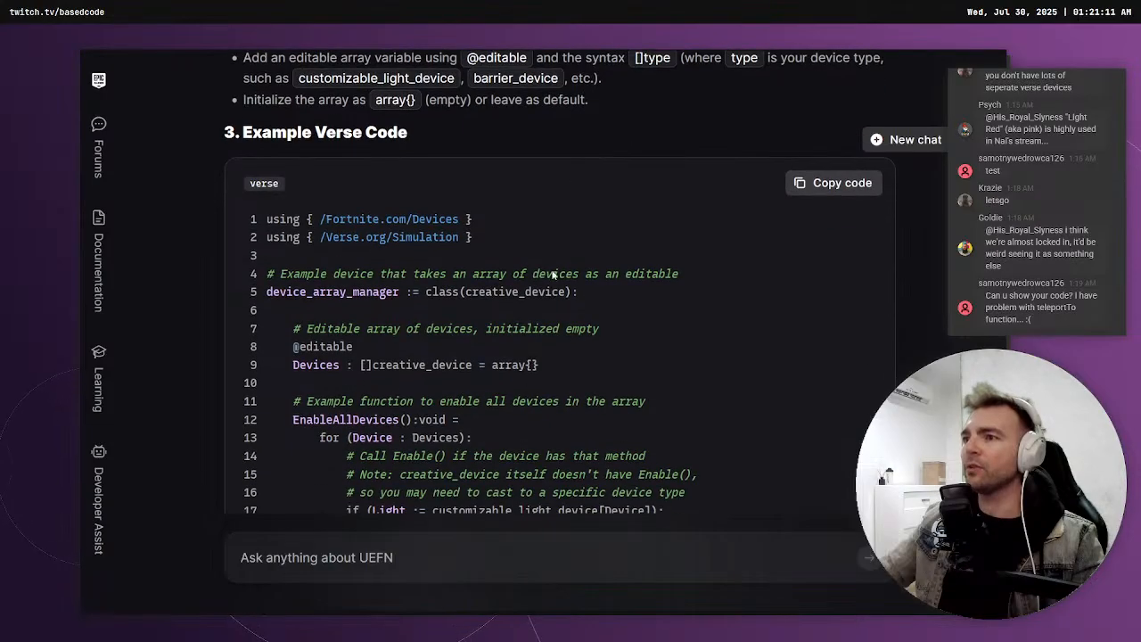
# Study the example code's []creative_device array declaration and the comment introducing the function that enables all devices
pyautogui.doubleClick(422, 364)
pyautogui.scroll(-3, 307, 253)
pyautogui.moveTo(306, 238); pyautogui.dragTo(759, 233)
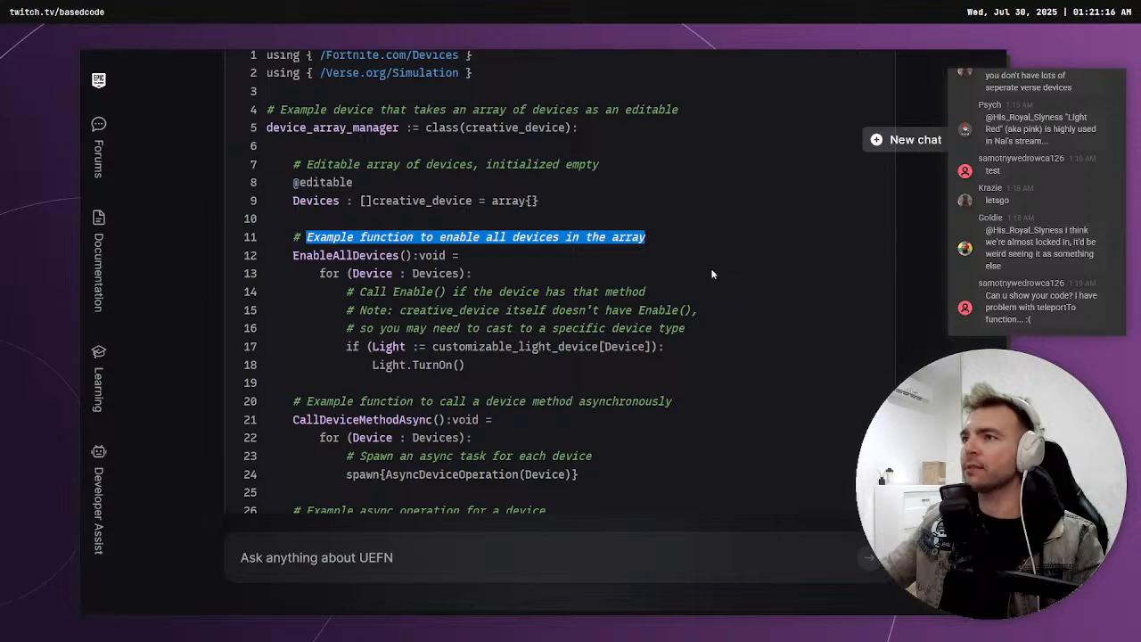
pyautogui.click(363, 200)
pyautogui.moveTo(355, 200); pyautogui.dragTo(541, 201)
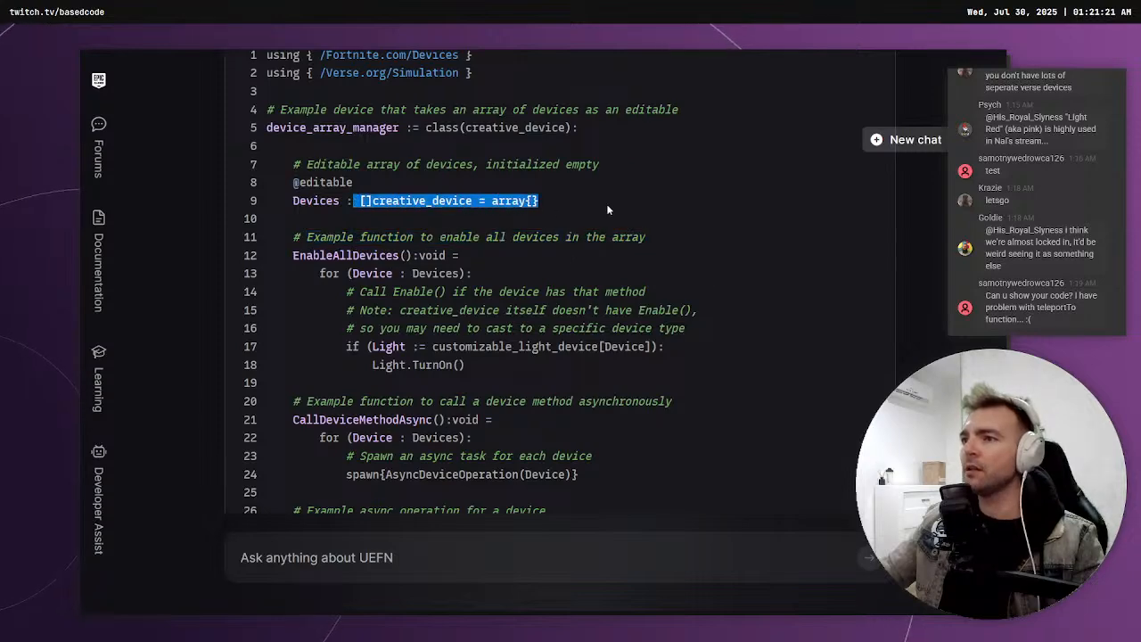
# Skim the rest of the example code and the key points, build and setup instructions below it
pyautogui.scroll(-5, 540, 202)
pyautogui.moveTo(449, 352); pyautogui.dragTo(502, 294)
pyautogui.scroll(-5, 502, 294)
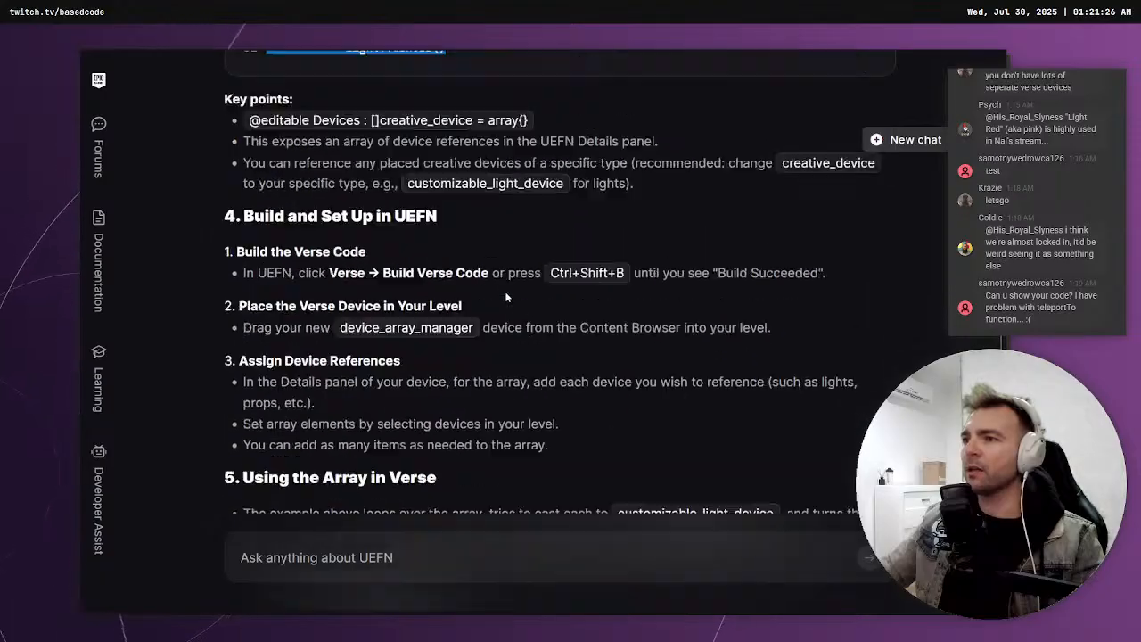
pyautogui.scroll(8, 508, 292)
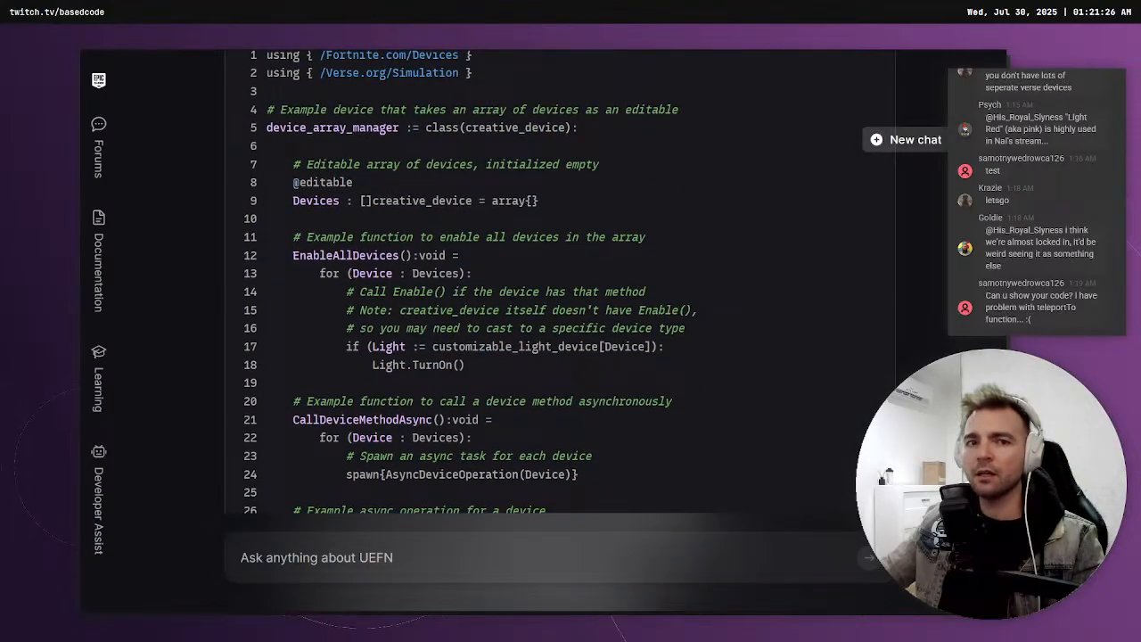
# In Visual Studio Code, delete the two commented-out PlatfromUpRotation and MinigameRotation lines from TeleportPlayerToMinigame
pyautogui.hotkey('alt', 'Tab')
pyautogui.click(530, 319)
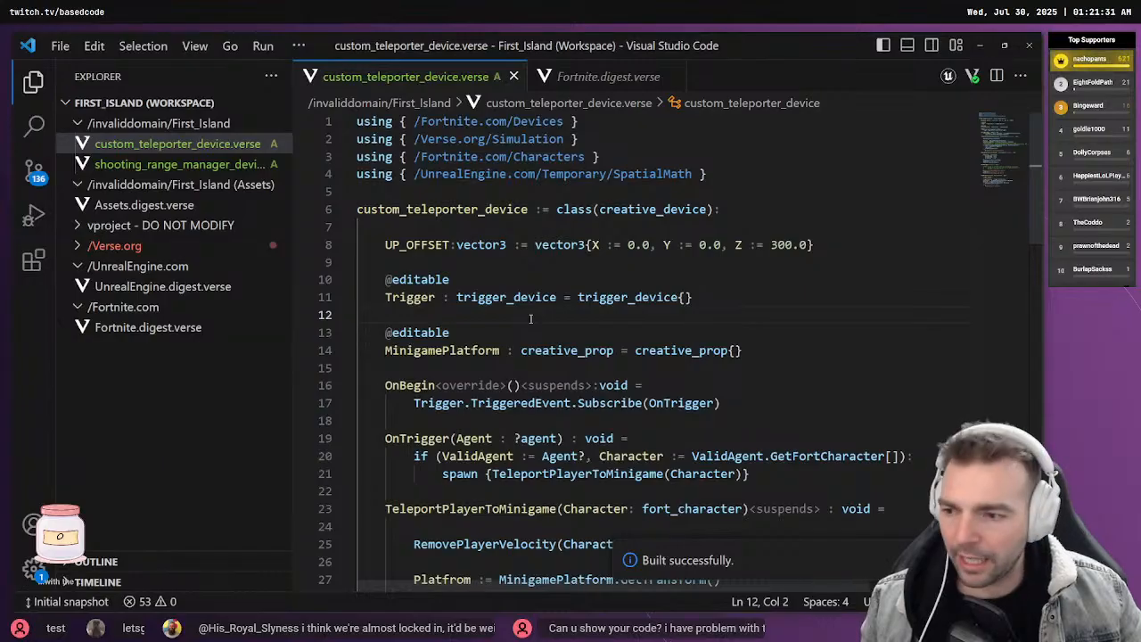
pyautogui.scroll(-5, 531, 318)
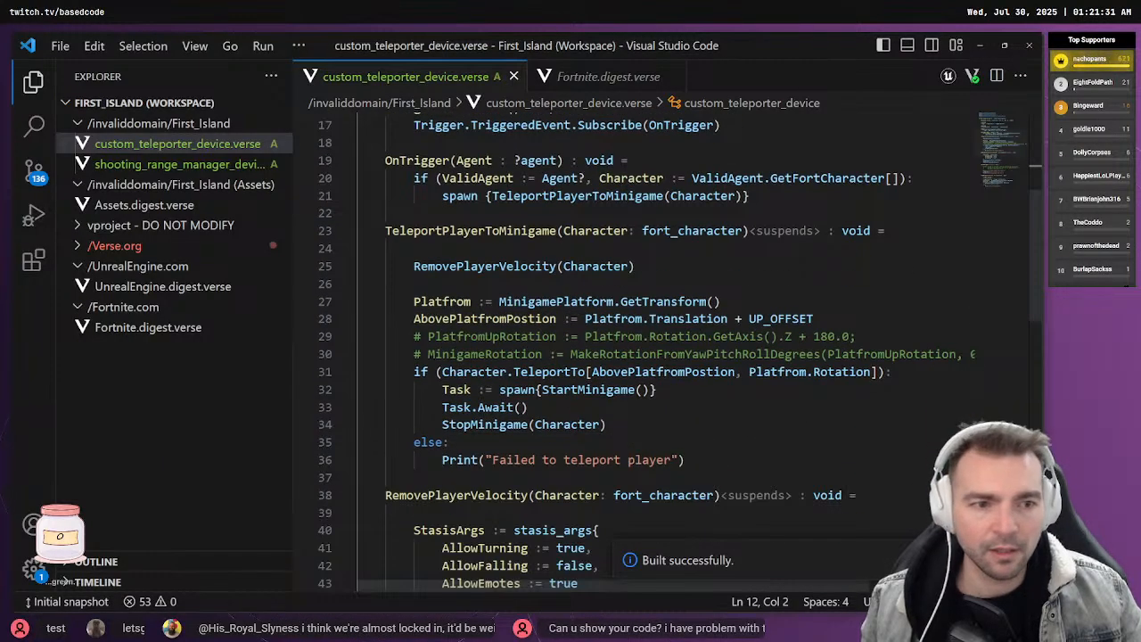
pyautogui.click(925, 357)
pyautogui.press('End')
pyautogui.hotkey('shift', 'Up')
pyautogui.hotkey('shift', 'Home')
pyautogui.hotkey('shift', 'Home')
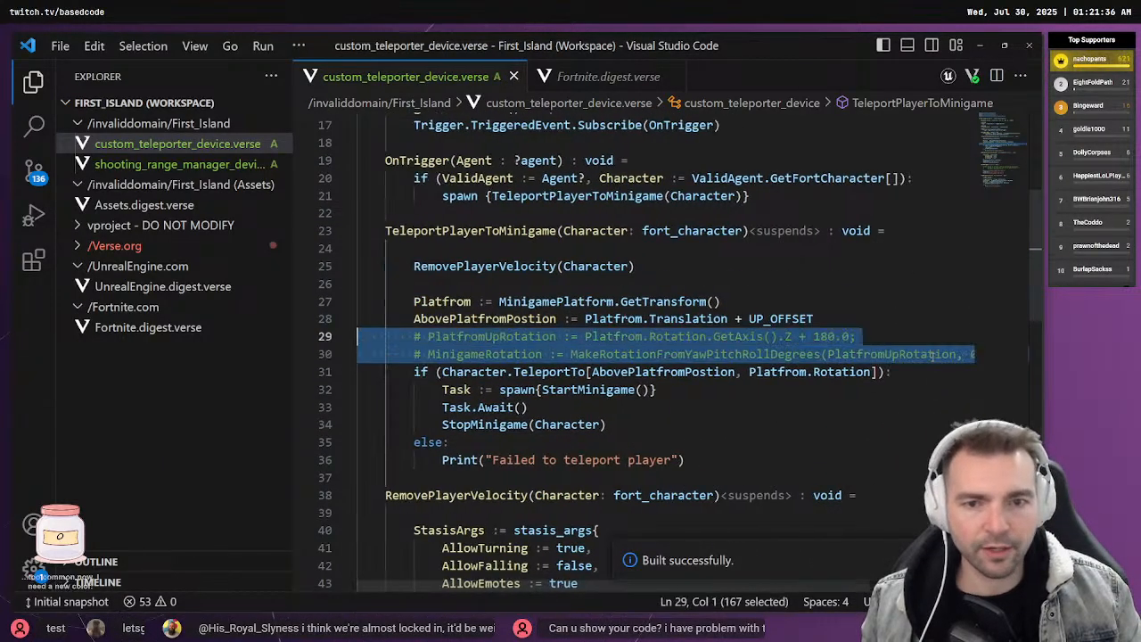
pyautogui.press('BackSpace')
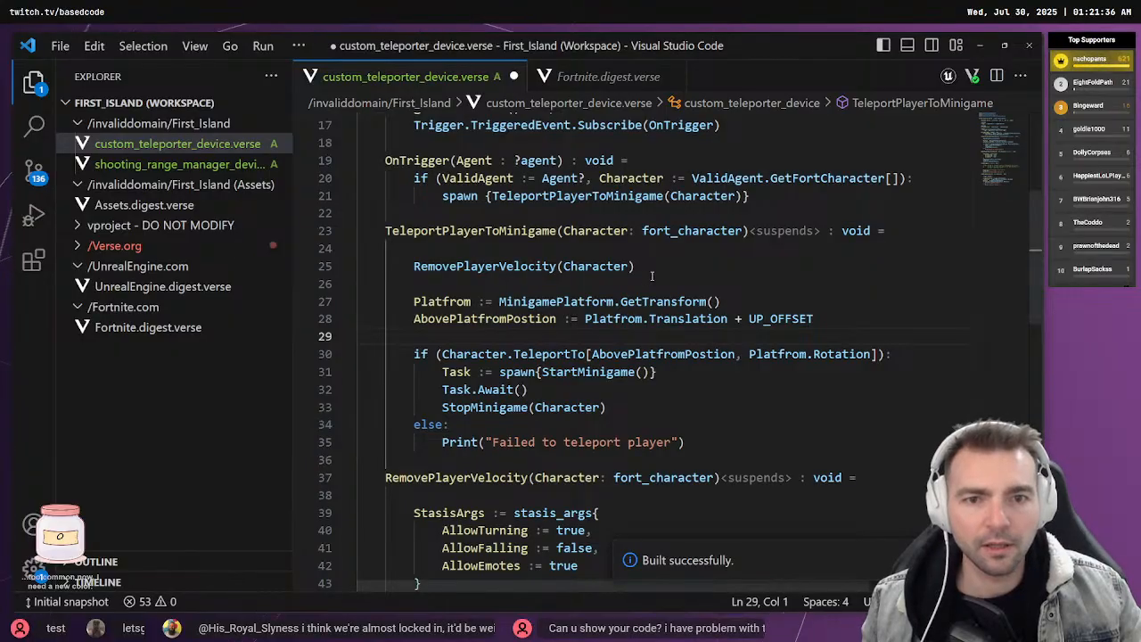
# Review the teleporter code from the editables through RemovePlayerVelocity, StartMinigame and StopMinigame
pyautogui.scroll(4, 654, 277)
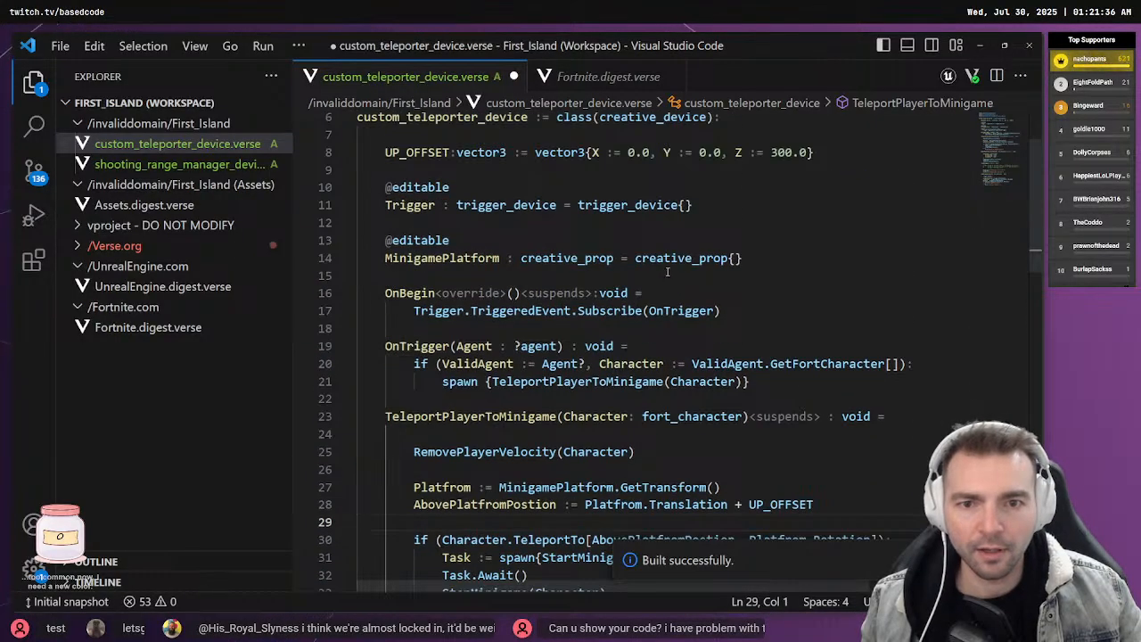
pyautogui.scroll(-1, 666, 269)
pyautogui.scroll(-9, 667, 269)
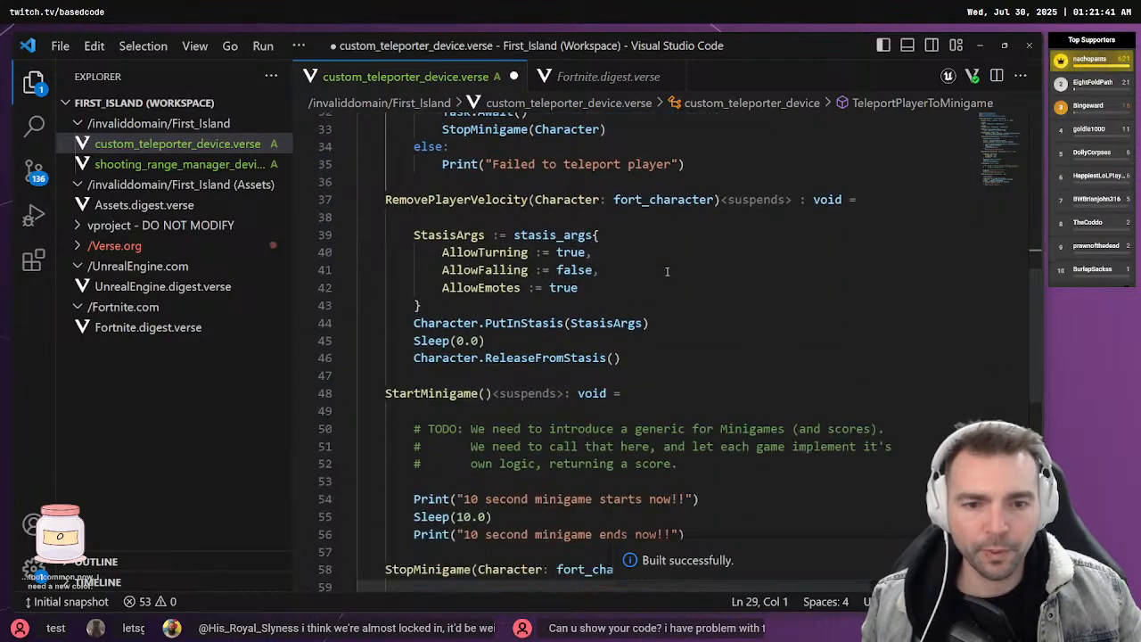
pyautogui.scroll(-2, 664, 273)
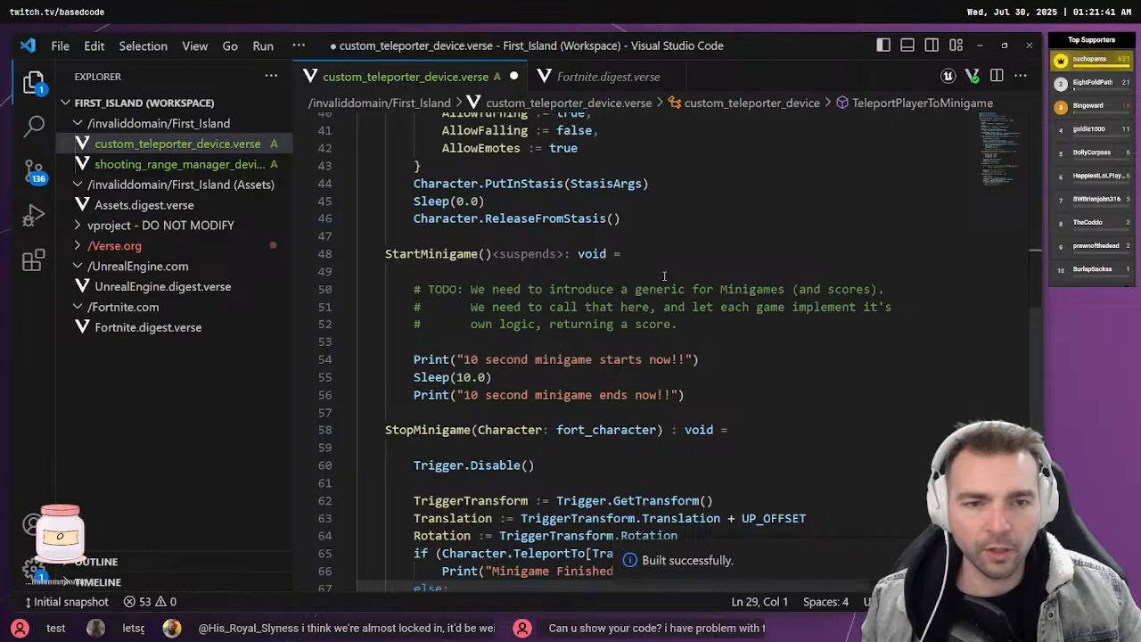
pyautogui.scroll(-2, 664, 276)
pyautogui.scroll(-1, 665, 276)
pyautogui.scroll(8, 677, 280)
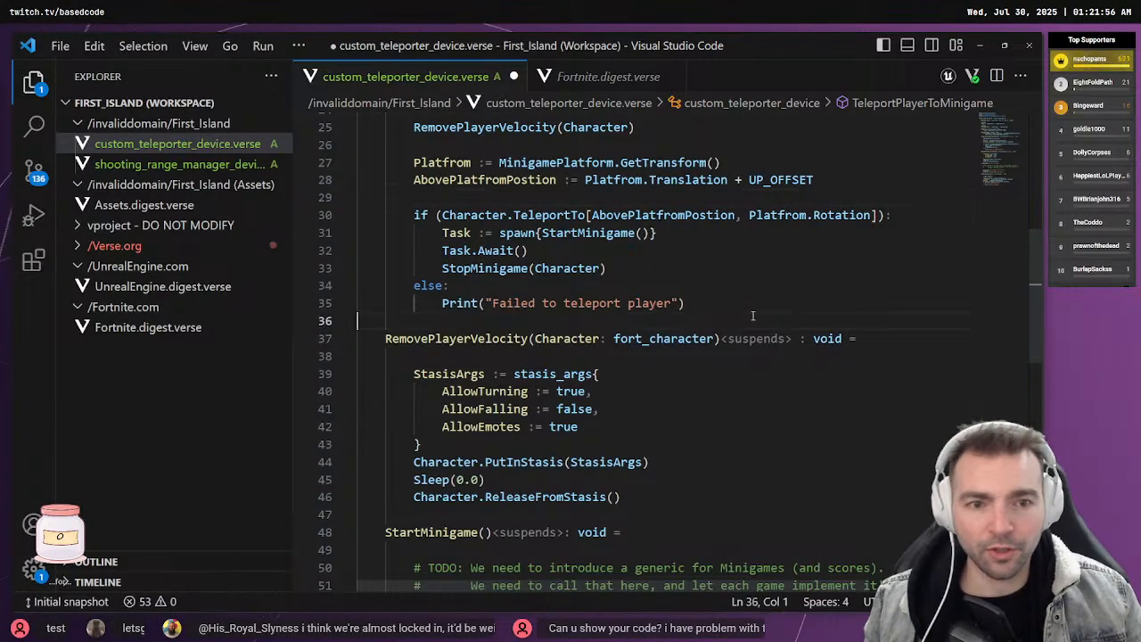
# Recheck how TeleportPlayerToMinigame starts and stops the minigame, and save custom_teleporter_device.verse
pyautogui.click(764, 285)
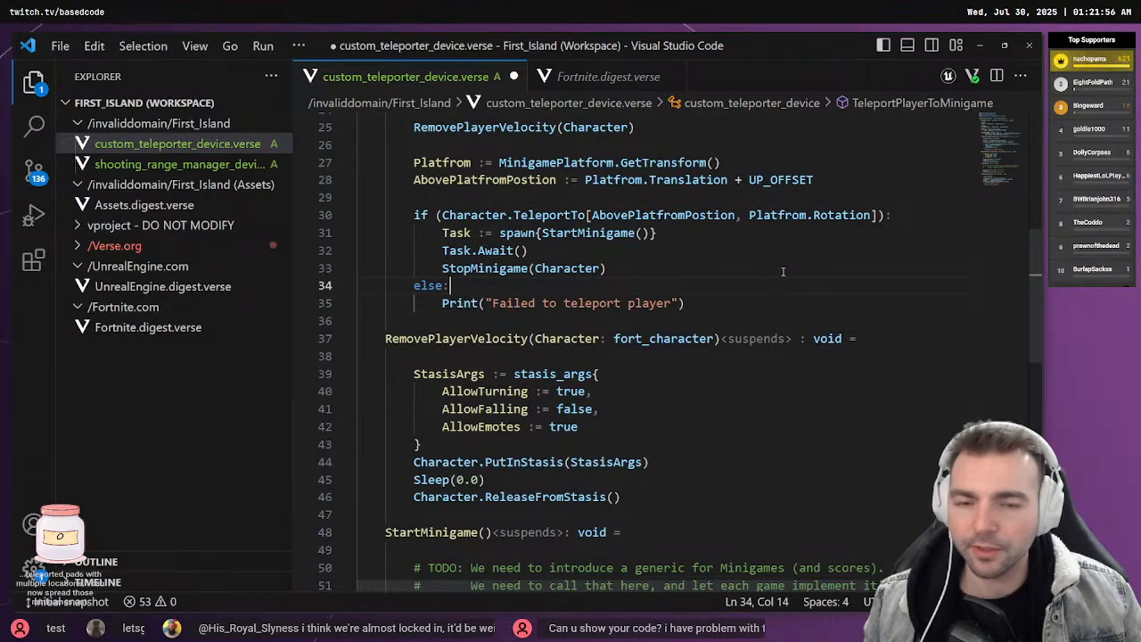
pyautogui.click(785, 271)
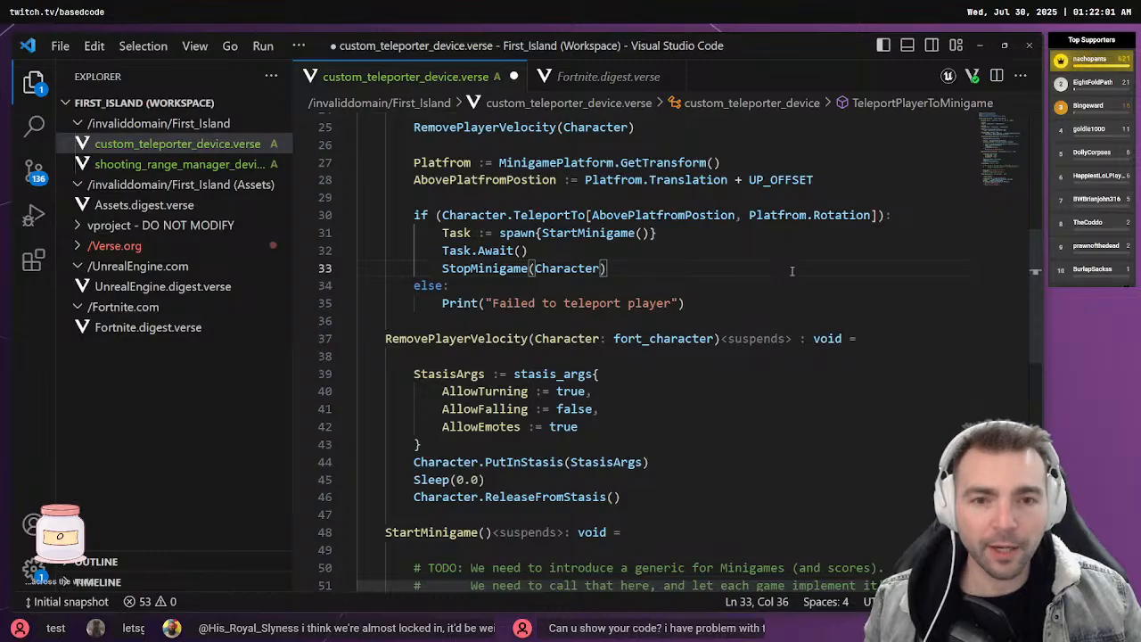
pyautogui.scroll(-2, 792, 271)
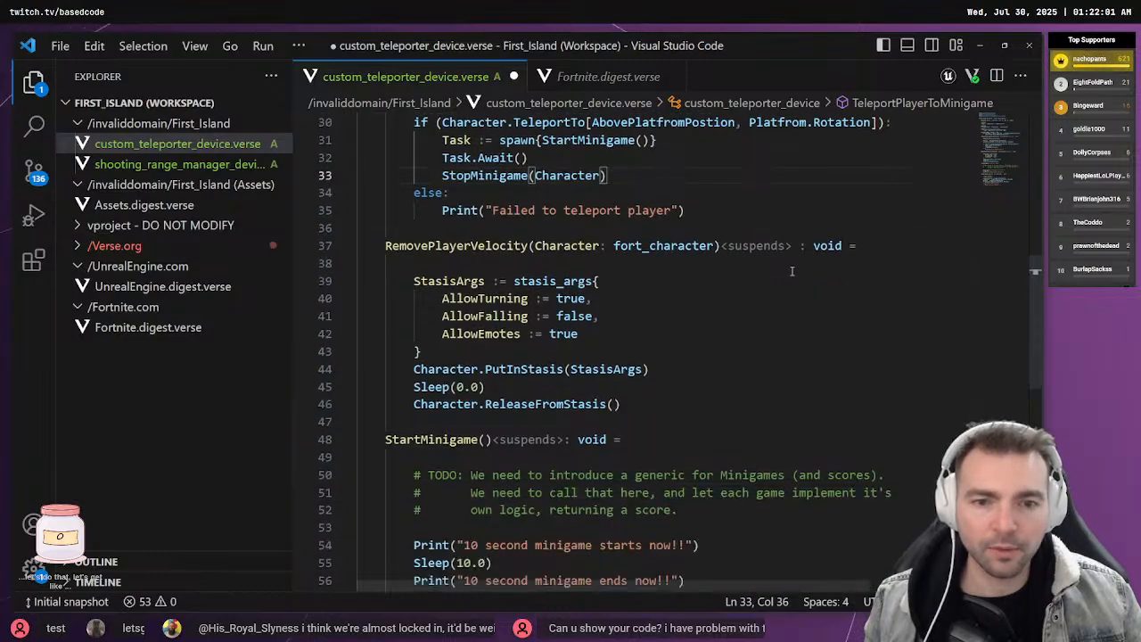
pyautogui.scroll(6, 792, 271)
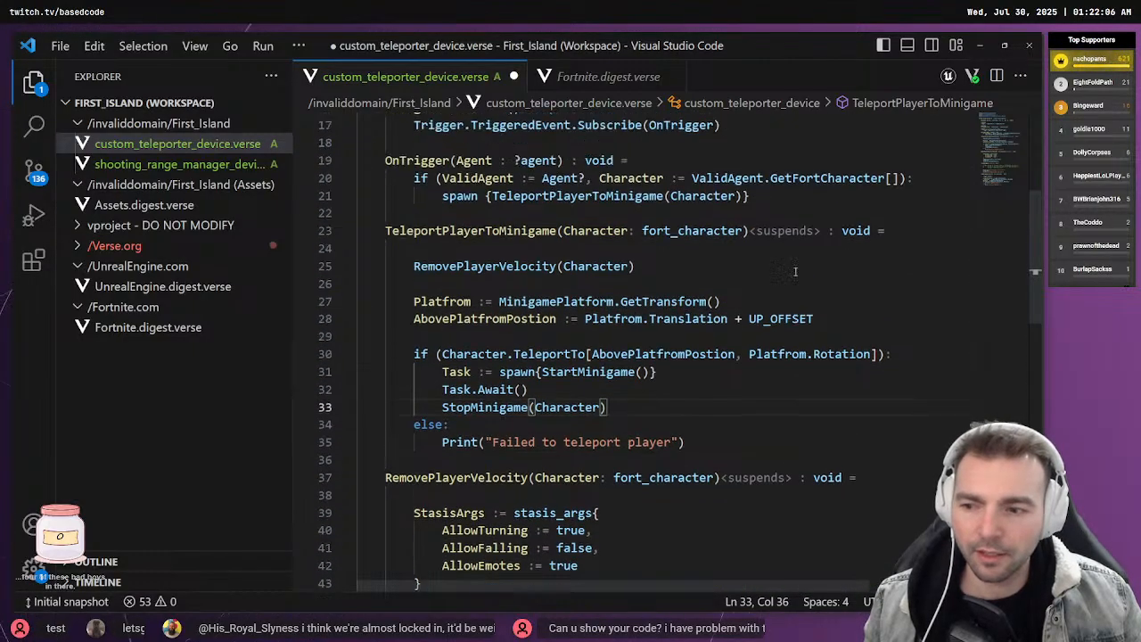
pyautogui.scroll(4, 794, 271)
pyautogui.scroll(-4, 794, 271)
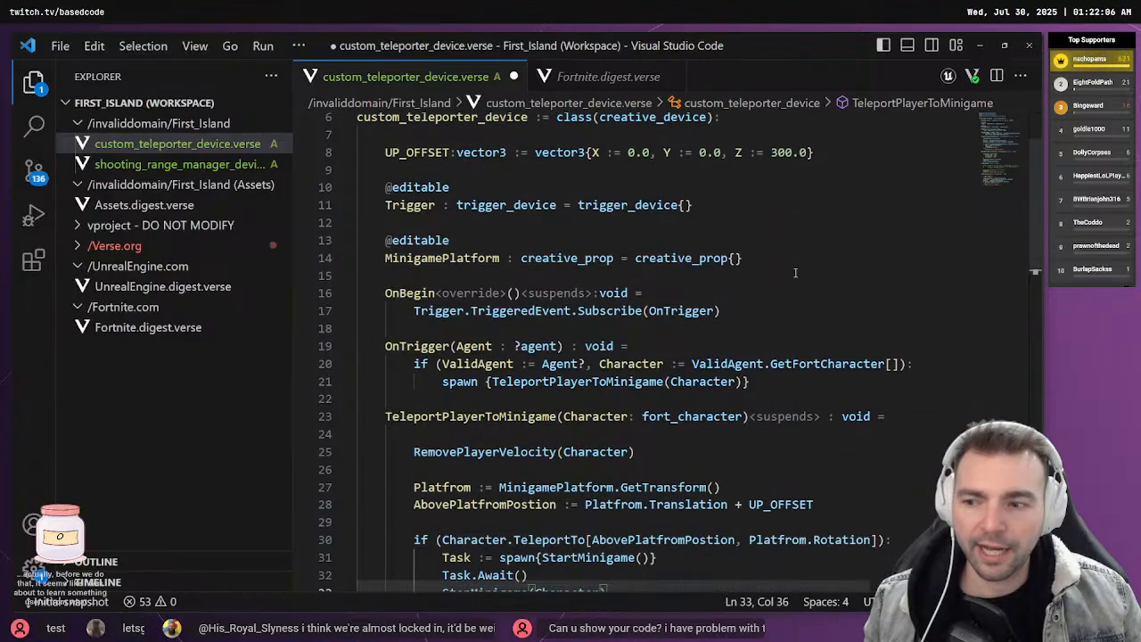
pyautogui.moveTo(795, 269)
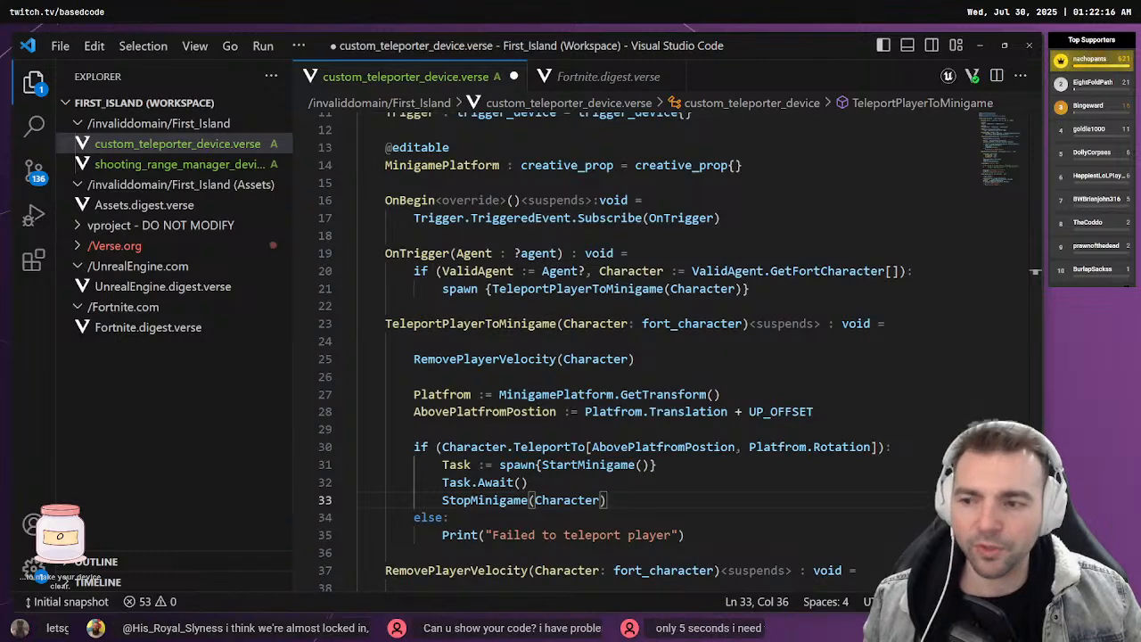
pyautogui.hotkey('ctrl', 's')
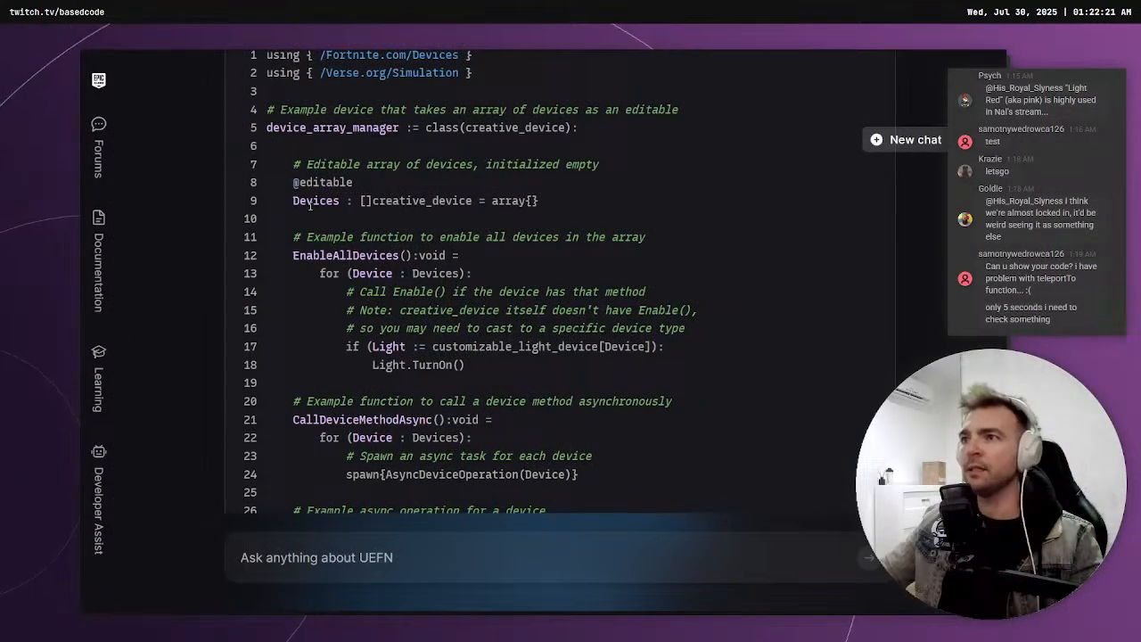
# Go back to the developer assistant's example code and reread the Devices array declaration and the functions looping over it
pyautogui.moveTo(284, 200); pyautogui.dragTo(600, 200)
pyautogui.click(600, 200)
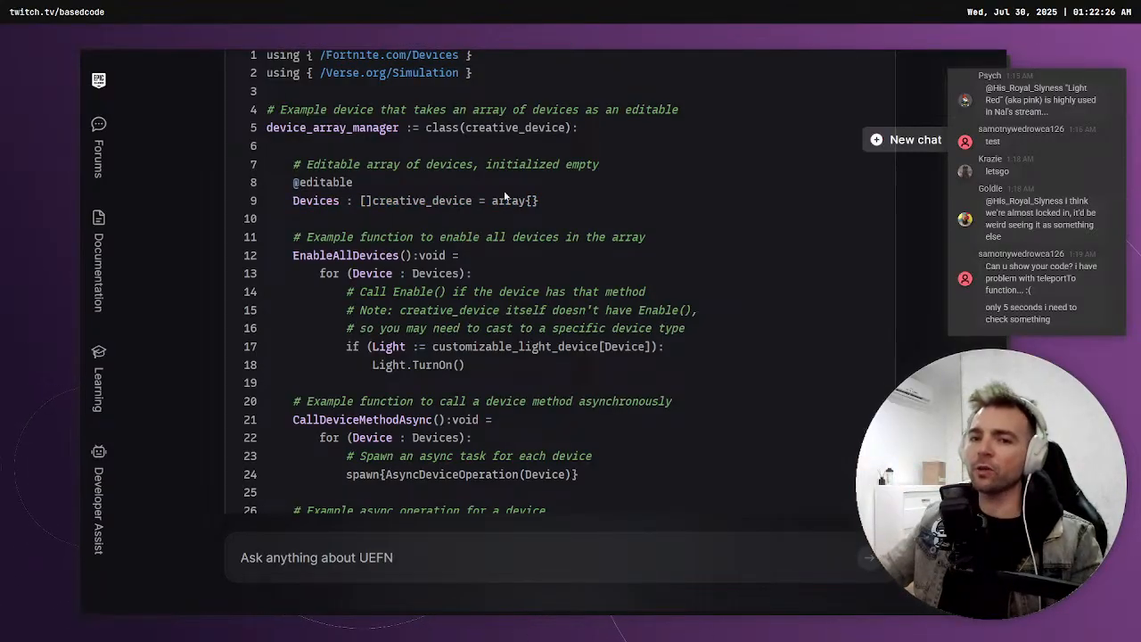
pyautogui.scroll(-5, 462, 237)
pyautogui.scroll(4, 462, 236)
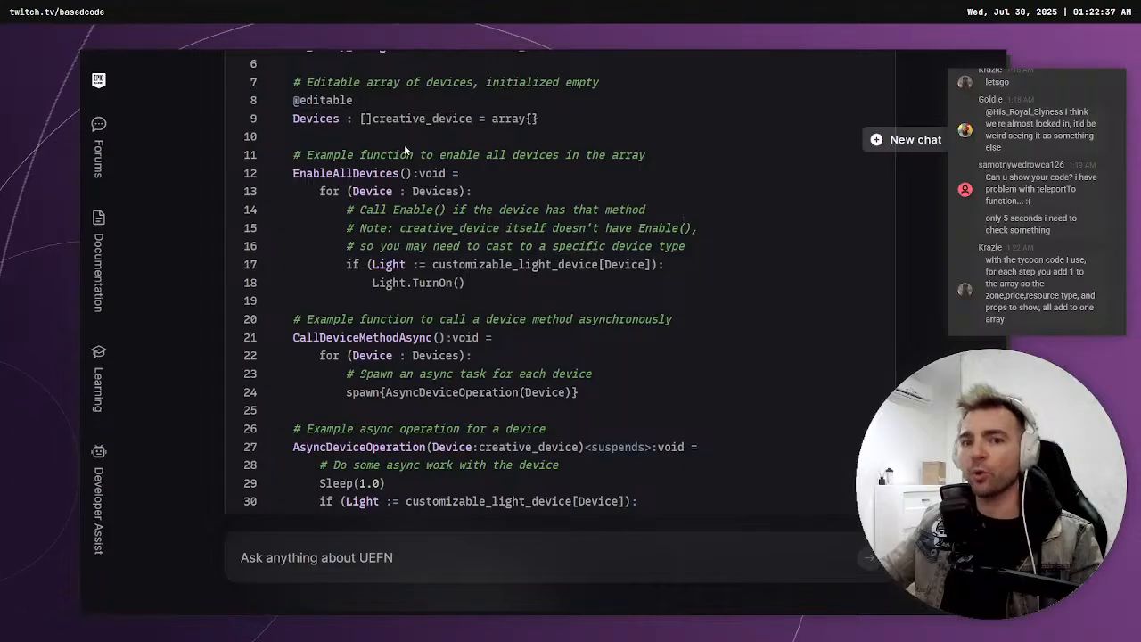
pyautogui.scroll(-3, 437, 135)
pyautogui.scroll(2, 443, 134)
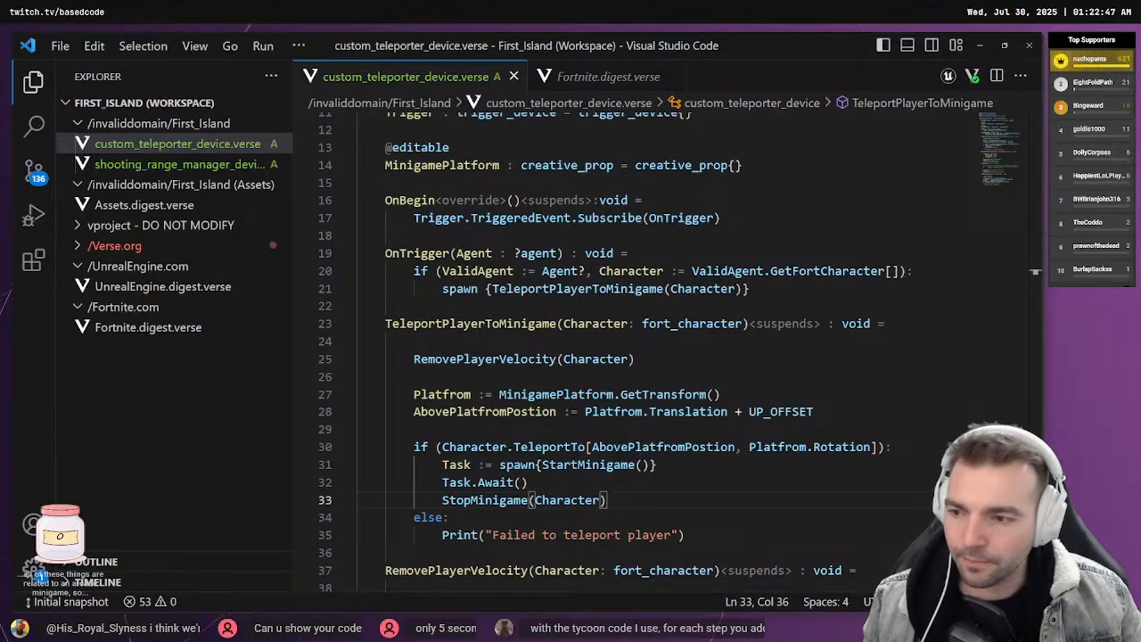
# In the tldraw diagram, extend the large game-loop frame slightly upward and add a "Game Flow" label inside its upper-left corner
pyautogui.click(572, 253)
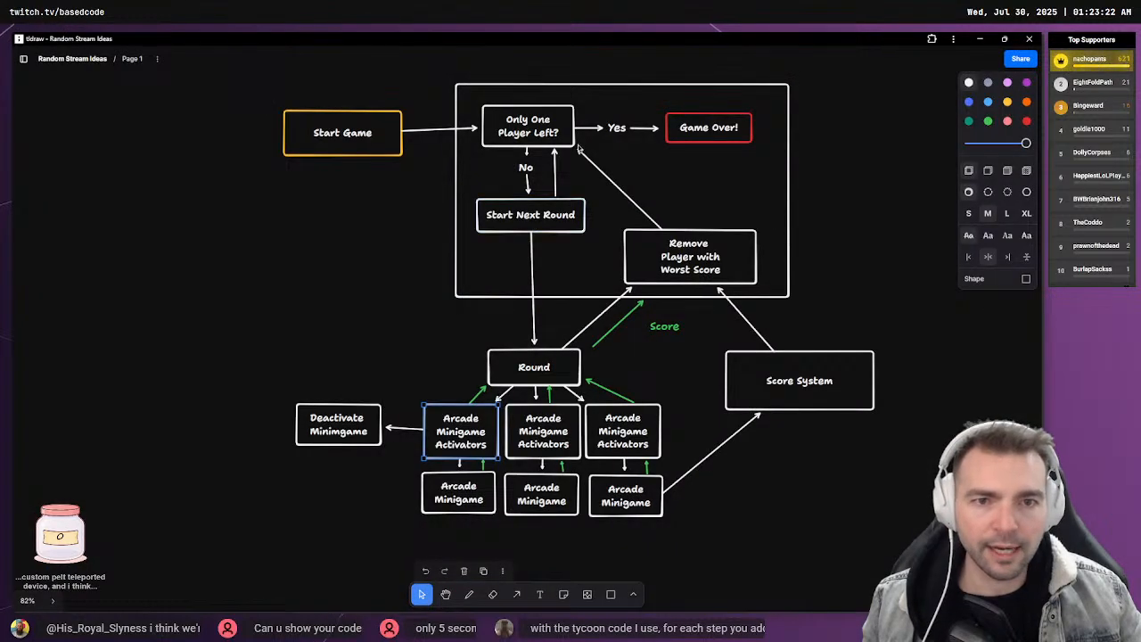
pyautogui.click(528, 84)
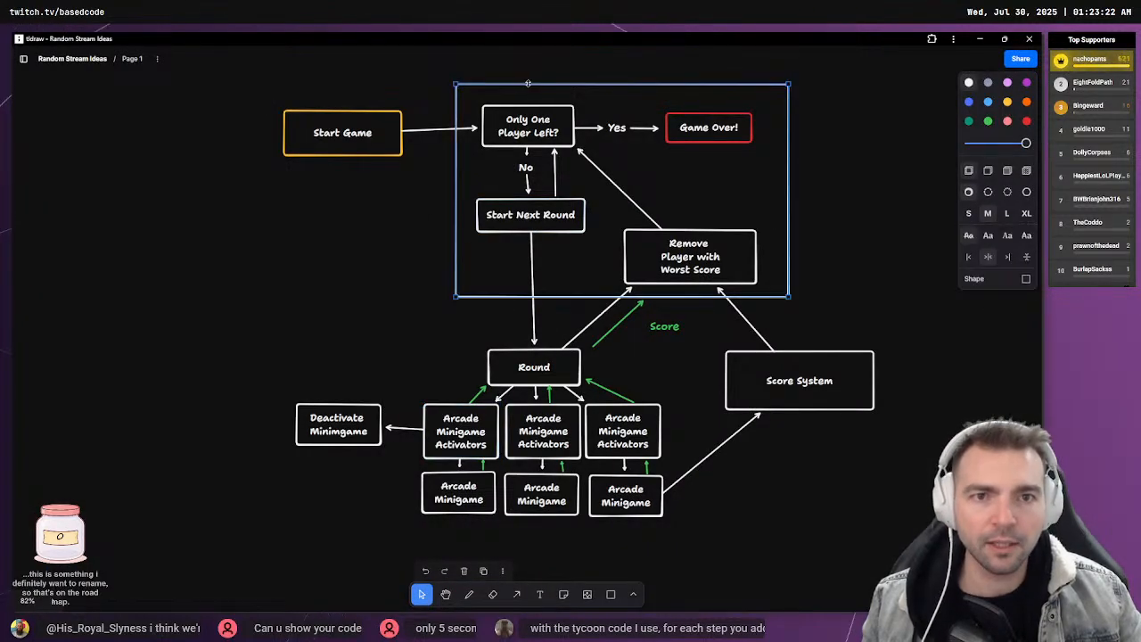
pyautogui.doubleClick(535, 104)
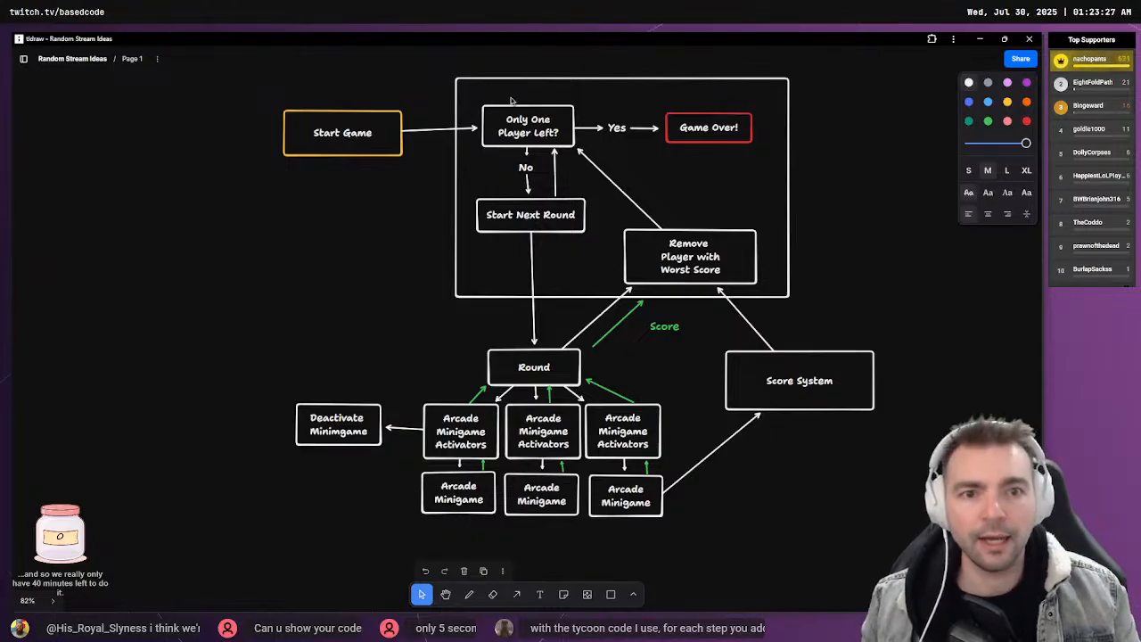
pyautogui.write('Game Flow')
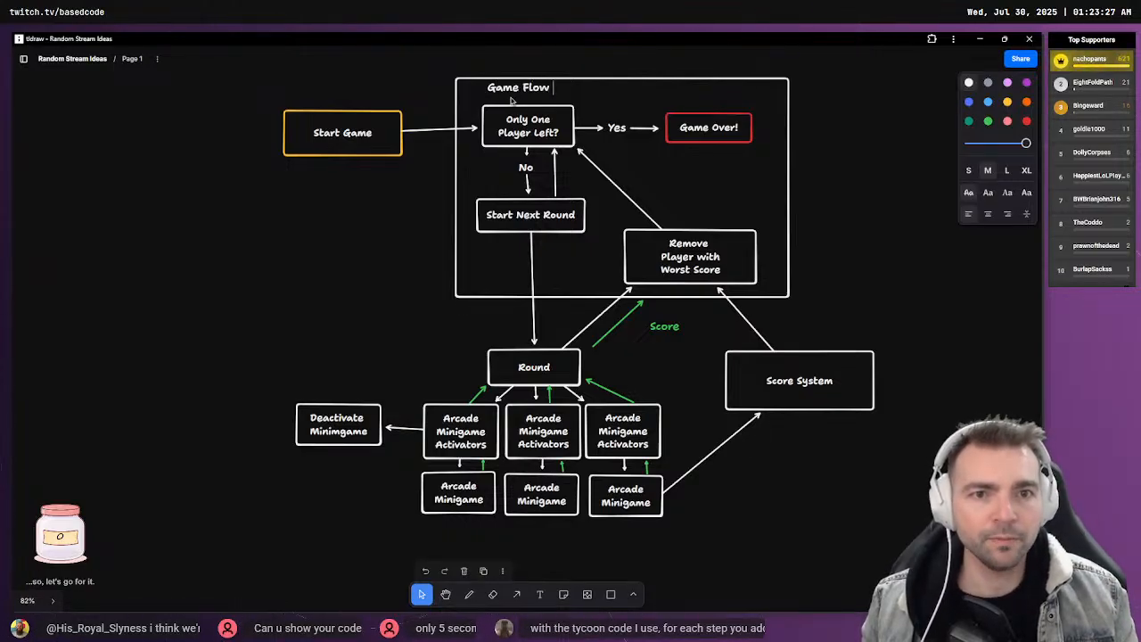
pyautogui.click(845, 127)
pyautogui.moveTo(523, 92); pyautogui.dragTo(504, 92)
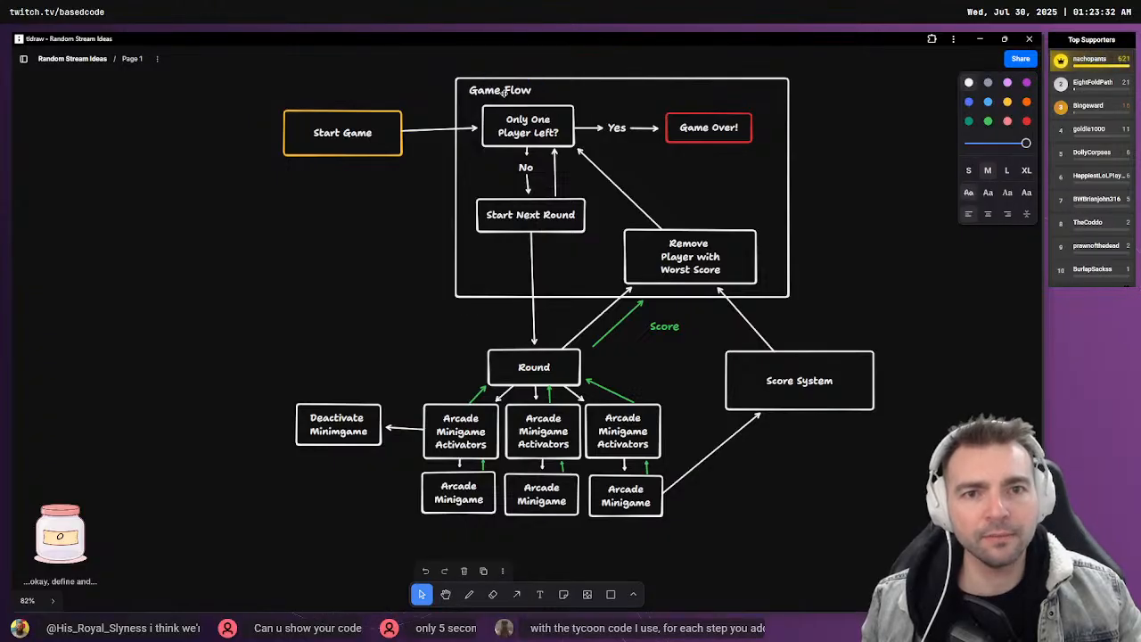
# Trace the diagram's flow from Start Next Round through Round to the Arcade Minigame Activators boxes
pyautogui.click(549, 296)
pyautogui.click(542, 361)
pyautogui.click(484, 434)
pyautogui.click(622, 427)
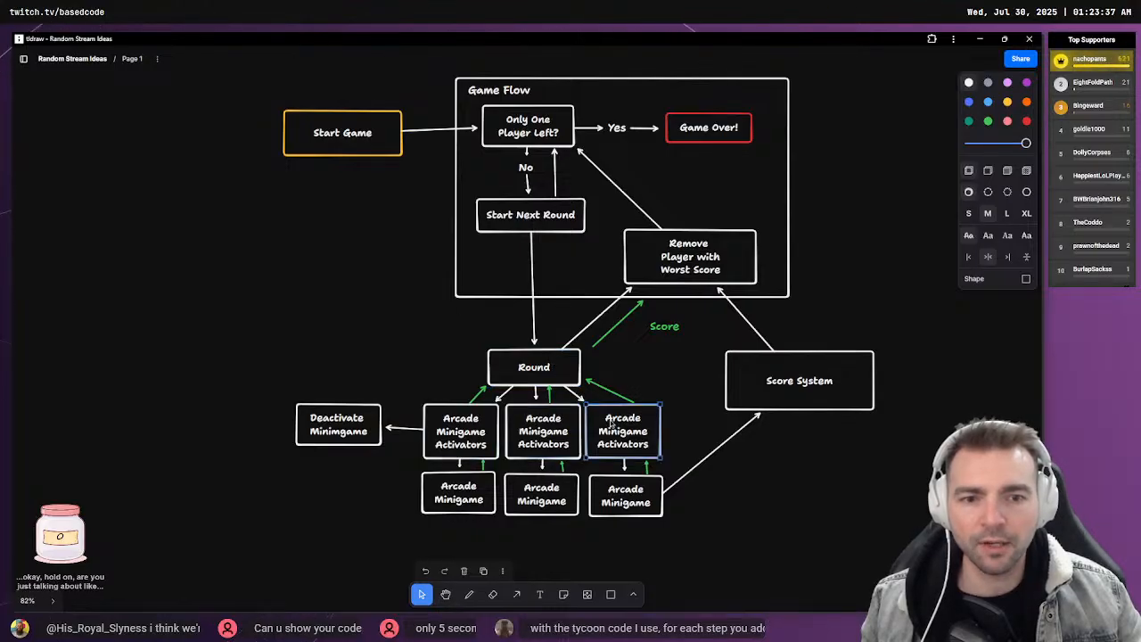
pyautogui.click(604, 358)
pyautogui.click(565, 361)
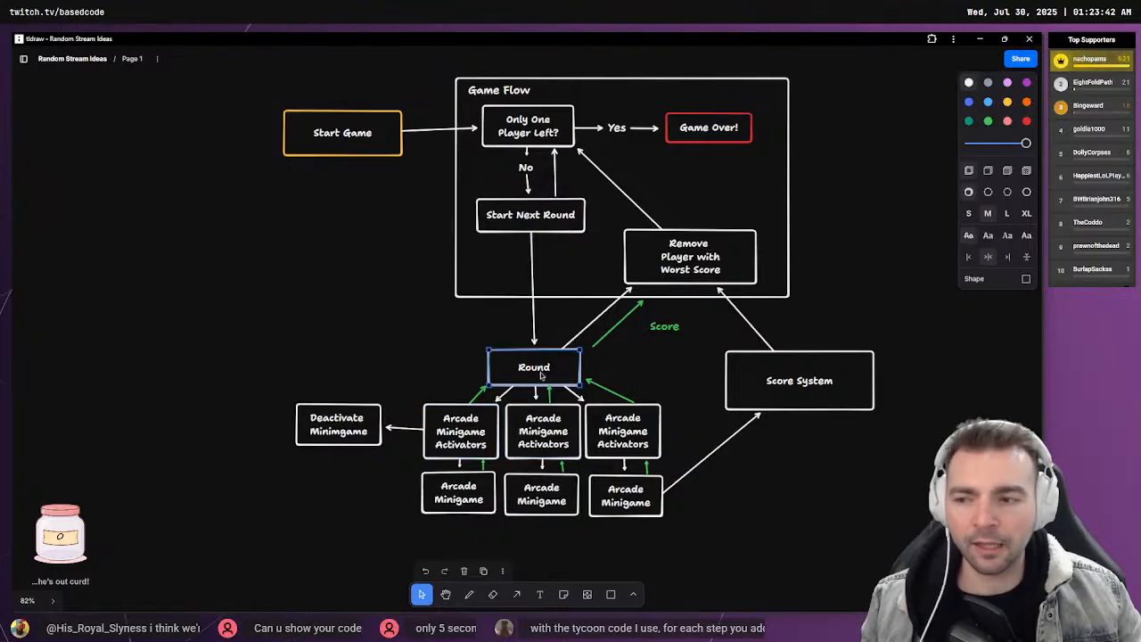
pyautogui.hotkey('alt', 'Tab')
pyautogui.hotkey('alt', 'Tab')
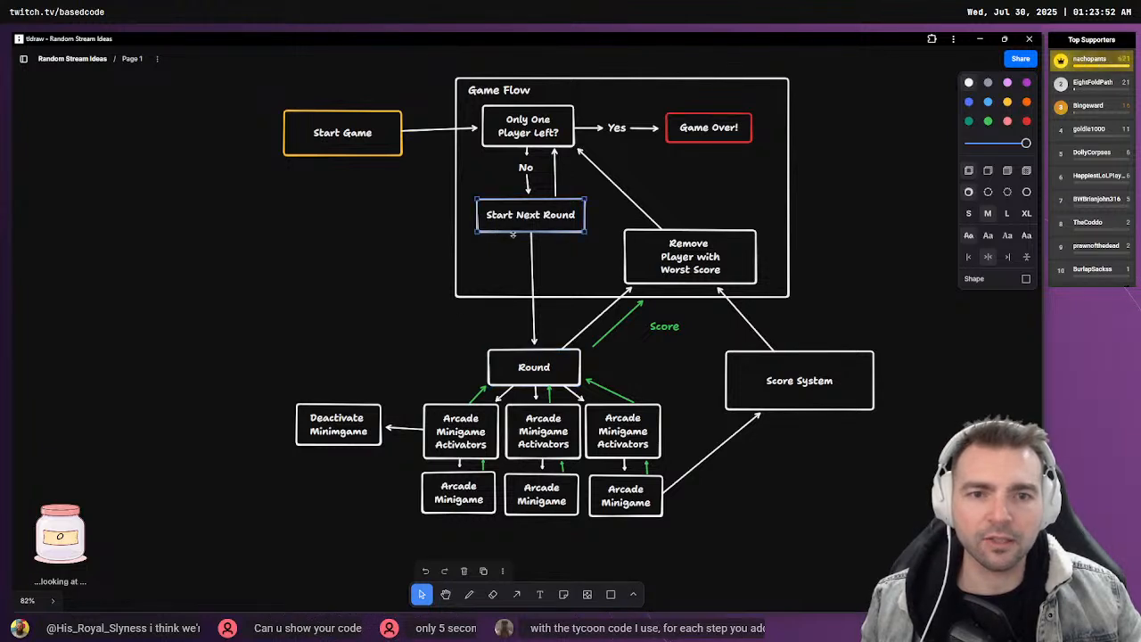
pyautogui.click(538, 337)
pyautogui.click(548, 355)
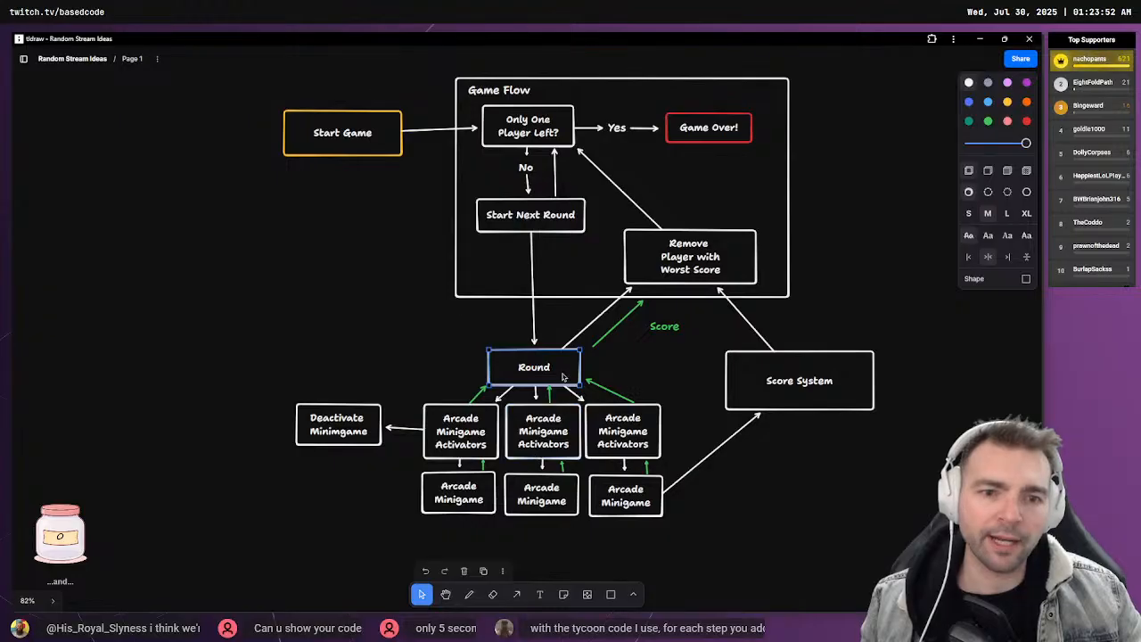
pyautogui.click(527, 426)
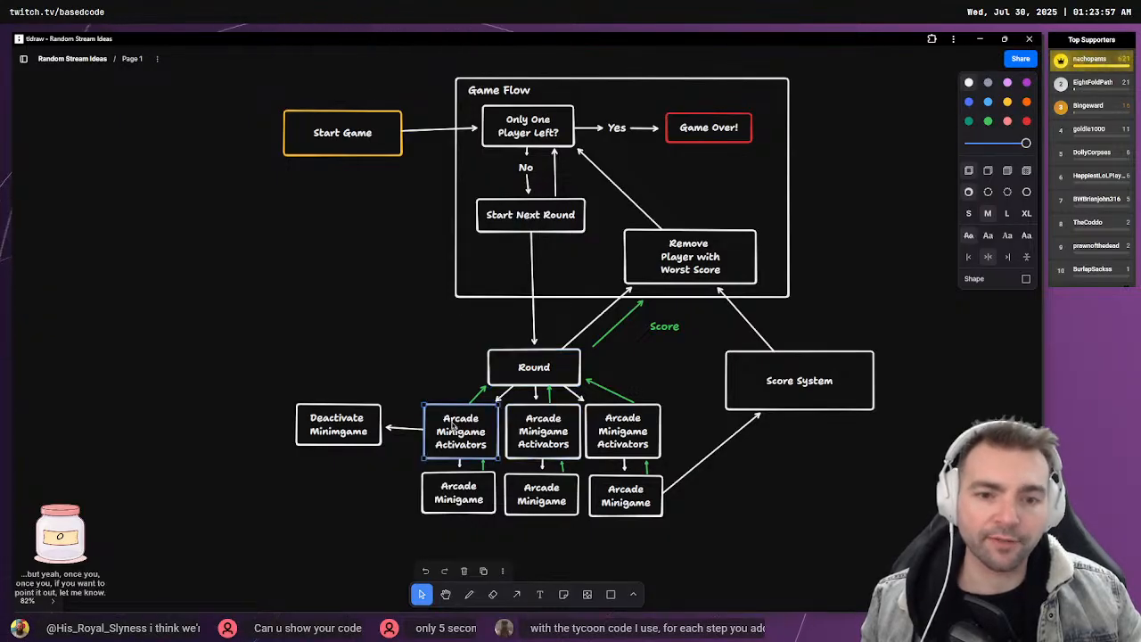
pyautogui.click(622, 430)
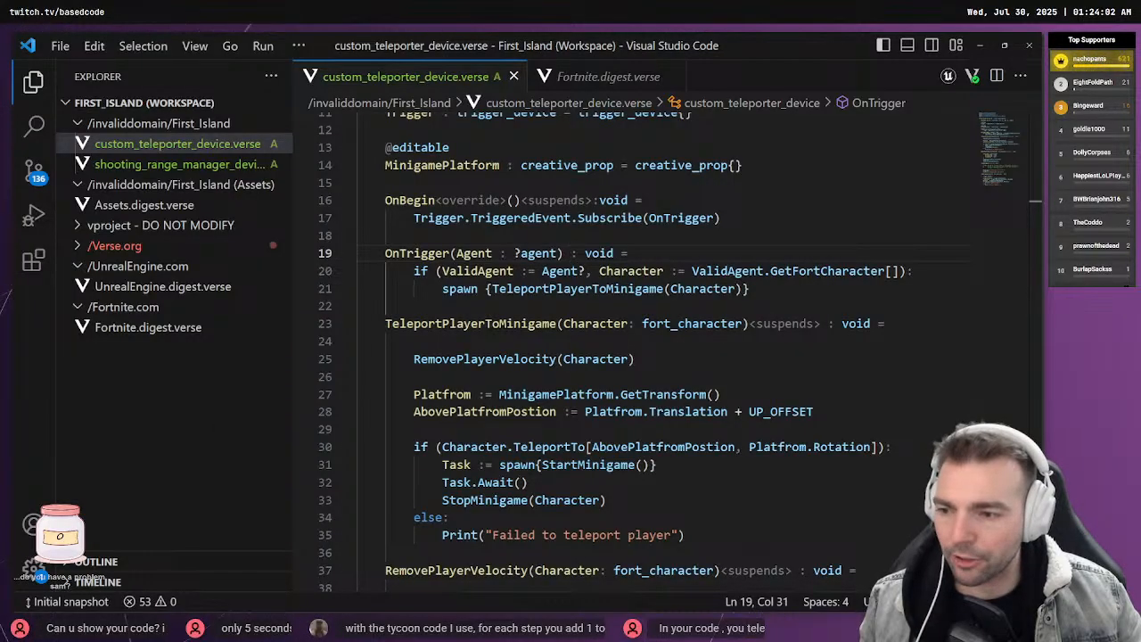
# In custom_teleporter_device.verse, examine how AbovePlatfromPostion combines the platform's translation with UP_OFFSET
pyautogui.click(601, 411)
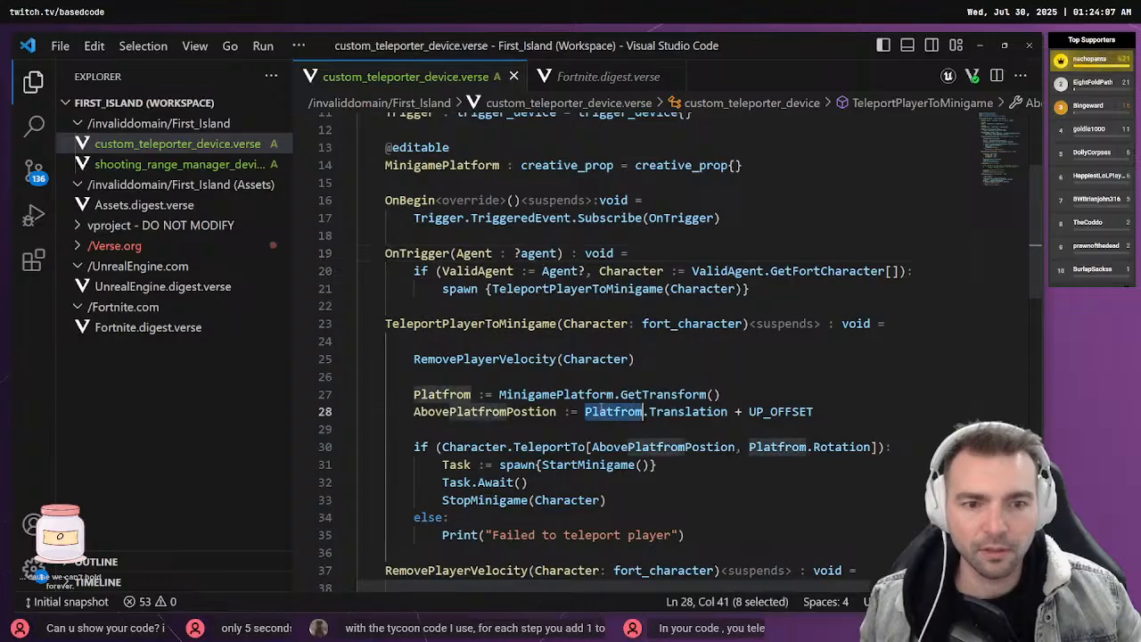
pyautogui.press('Home')
pyautogui.hotkey('ctrl', 'shift', 'Right')
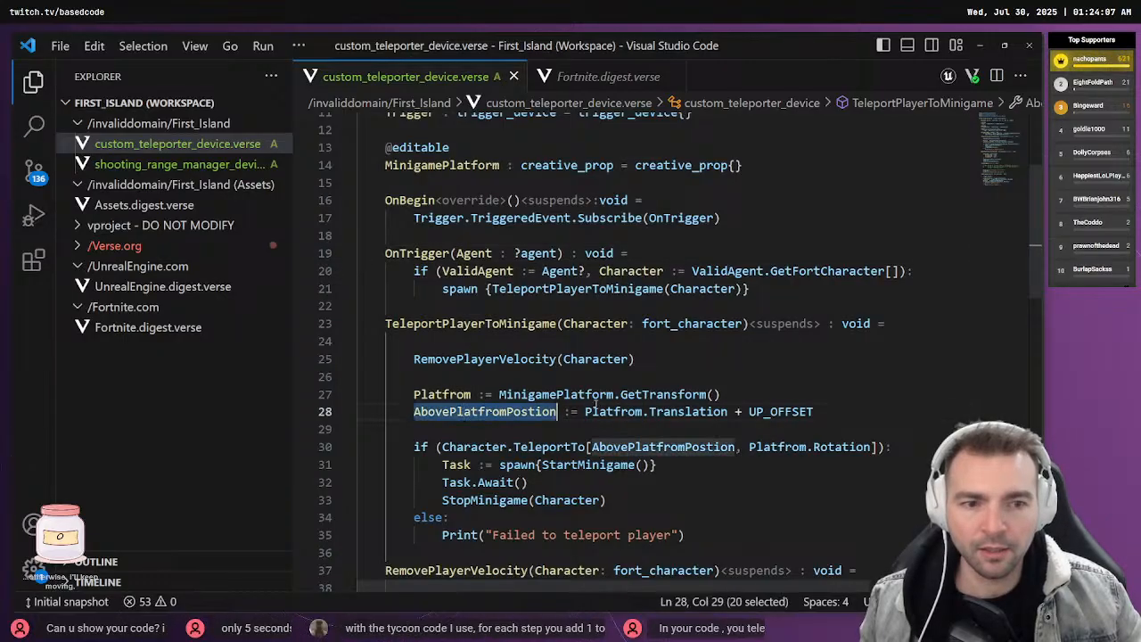
pyautogui.moveTo(587, 411); pyautogui.dragTo(729, 408)
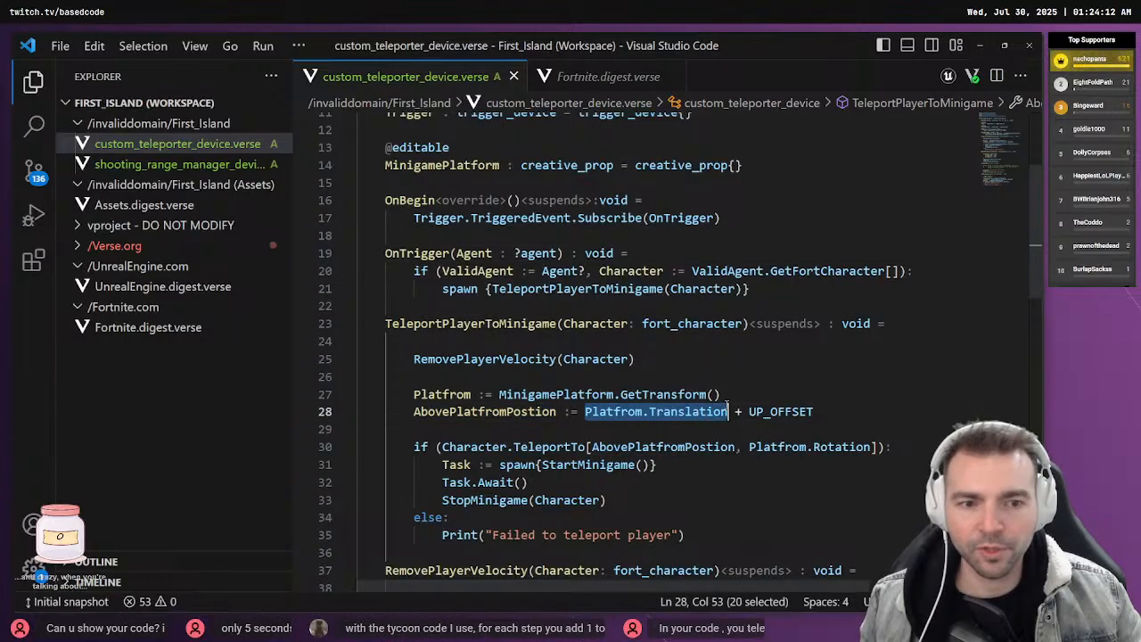
pyautogui.doubleClick(696, 411)
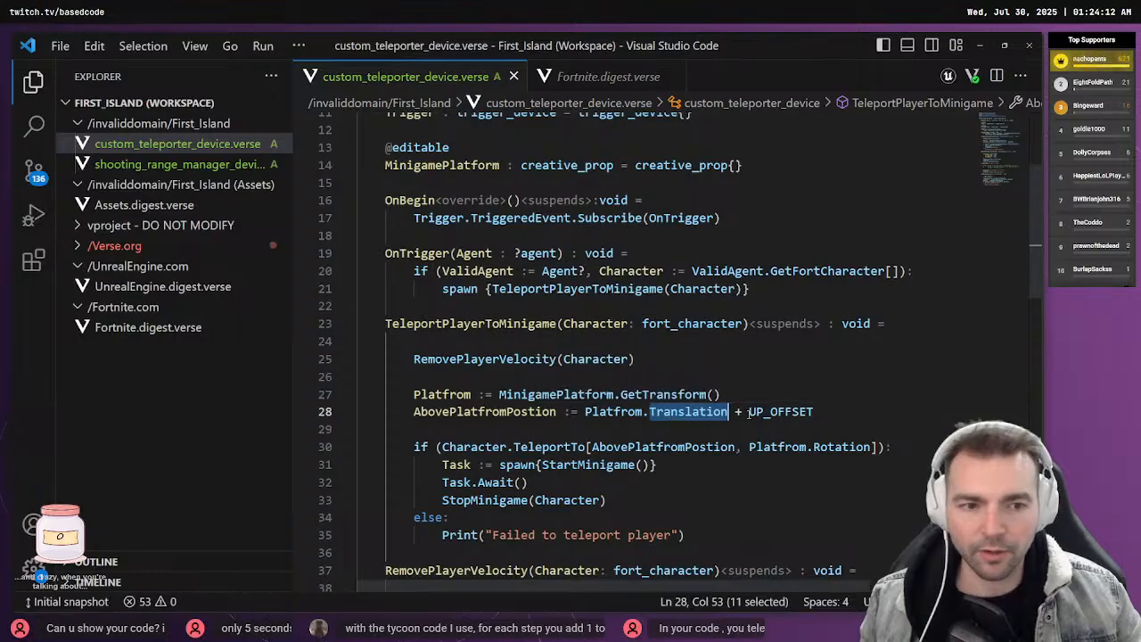
pyautogui.doubleClick(781, 411)
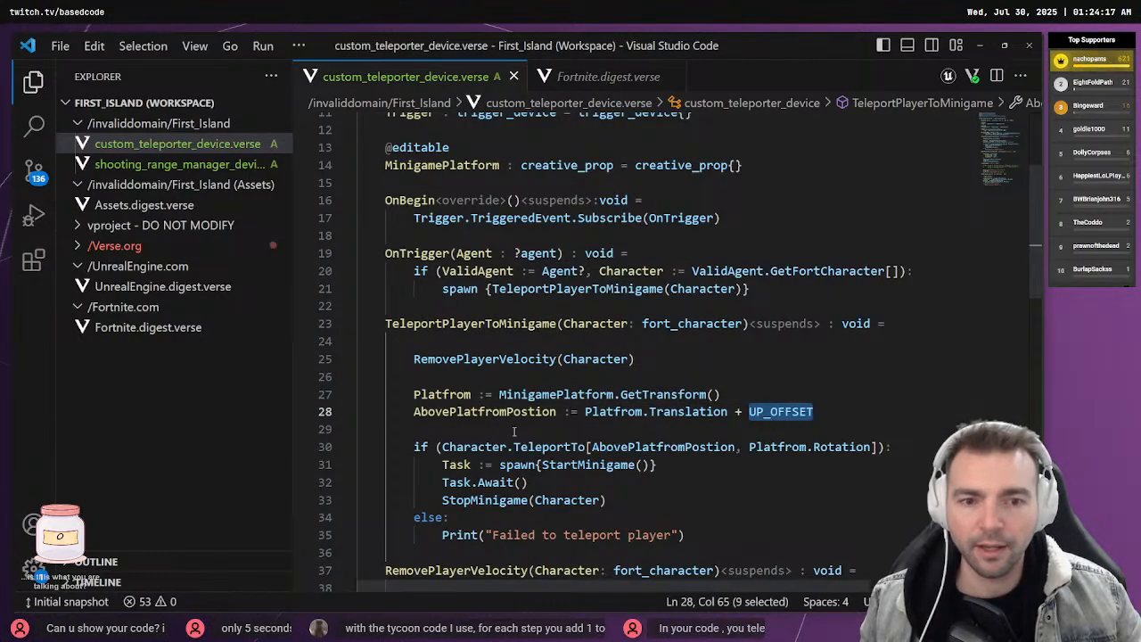
# Examine the Character.TeleportTo call and its AbovePlatfromPostion and Platfrom.Rotation arguments
pyautogui.click(472, 446)
pyautogui.doubleClick(472, 446)
pyautogui.doubleClick(660, 447)
pyautogui.moveTo(746, 446); pyautogui.dragTo(877, 446)
pyautogui.click(801, 455)
pyautogui.moveTo(749, 445); pyautogui.dragTo(870, 447)
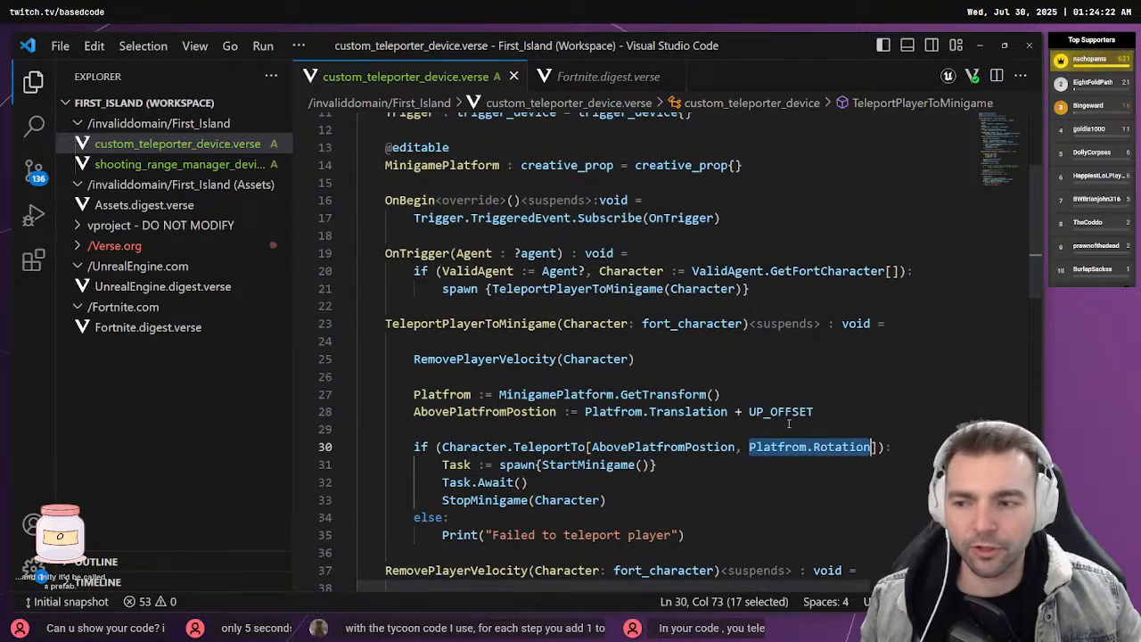
pyautogui.moveTo(829, 448)
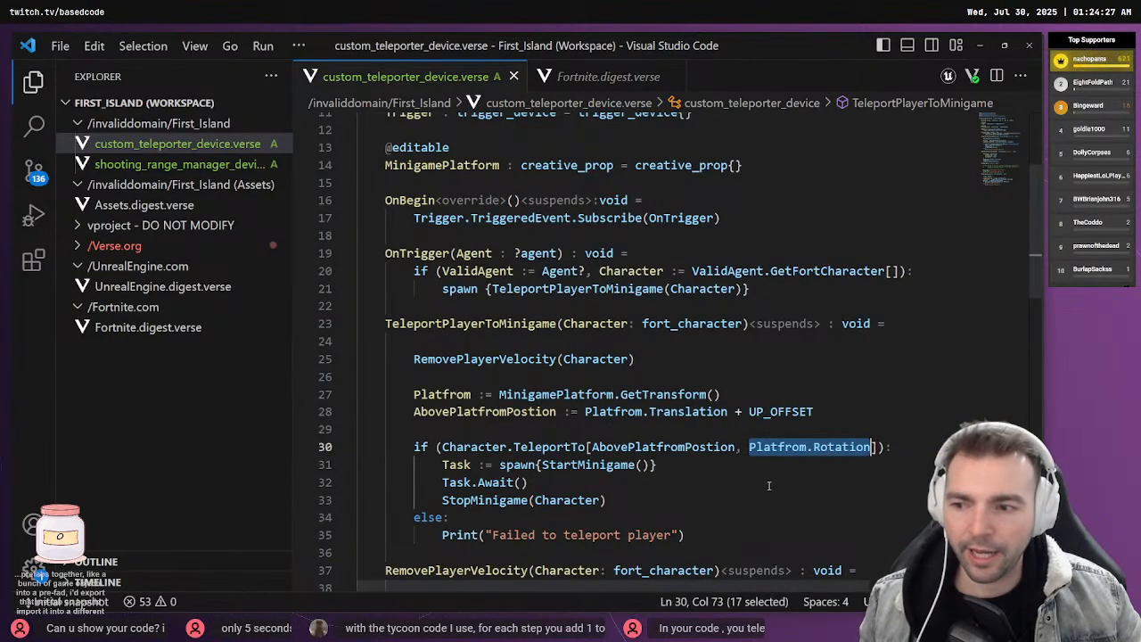
# Read on from the StartMinigame spawn line through the else branch to the RemovePlayerVelocity function
pyautogui.click(706, 469)
pyautogui.scroll(-1, 707, 470)
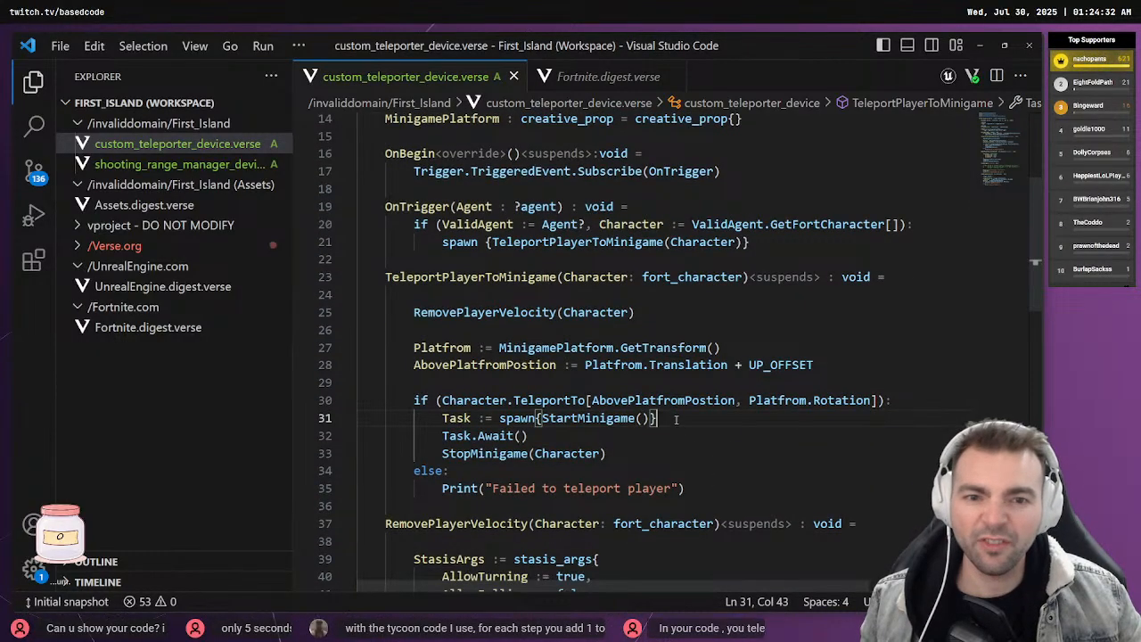
pyautogui.click(480, 365)
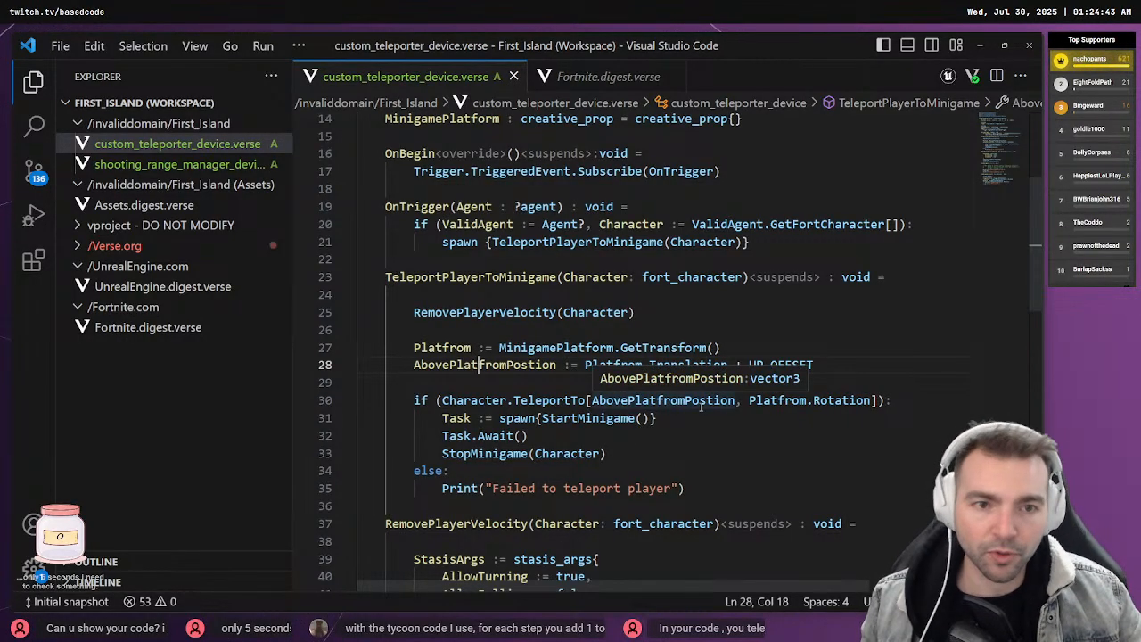
pyautogui.scroll(-4, 702, 407)
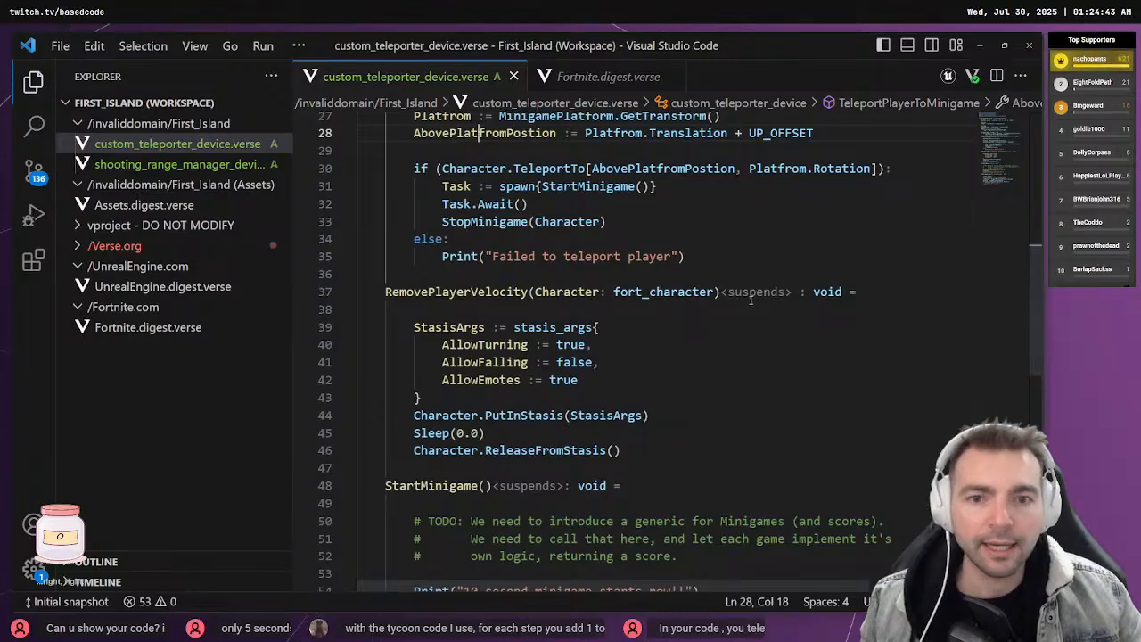
pyautogui.click(412, 279)
pyautogui.doubleClick(433, 290)
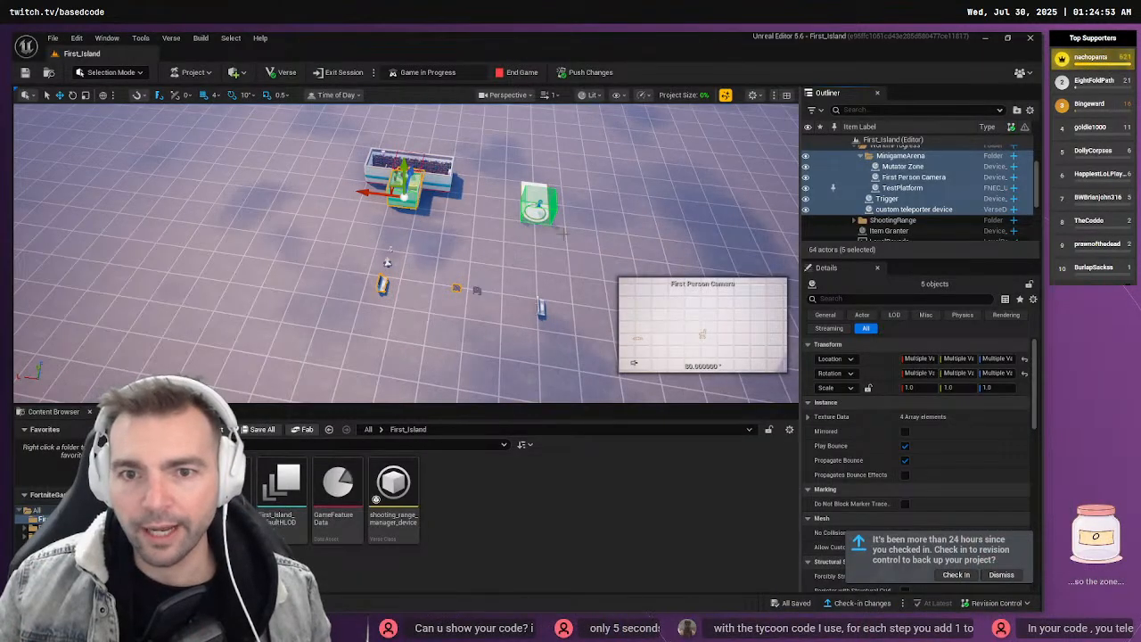
# Switch to the Unreal editor and collapse the MinigameArena, WorkInProgress and WorkInProgress1 folders in the Outliner
pyautogui.click(861, 156)
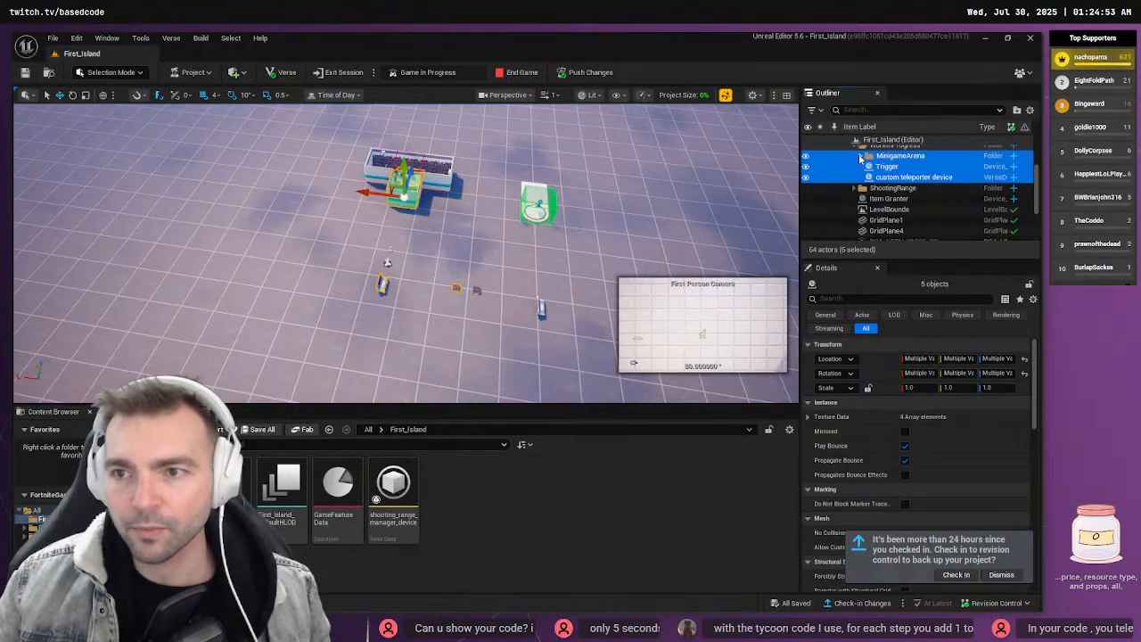
pyautogui.scroll(3, 881, 204)
pyautogui.click(856, 202)
pyautogui.scroll(3, 857, 188)
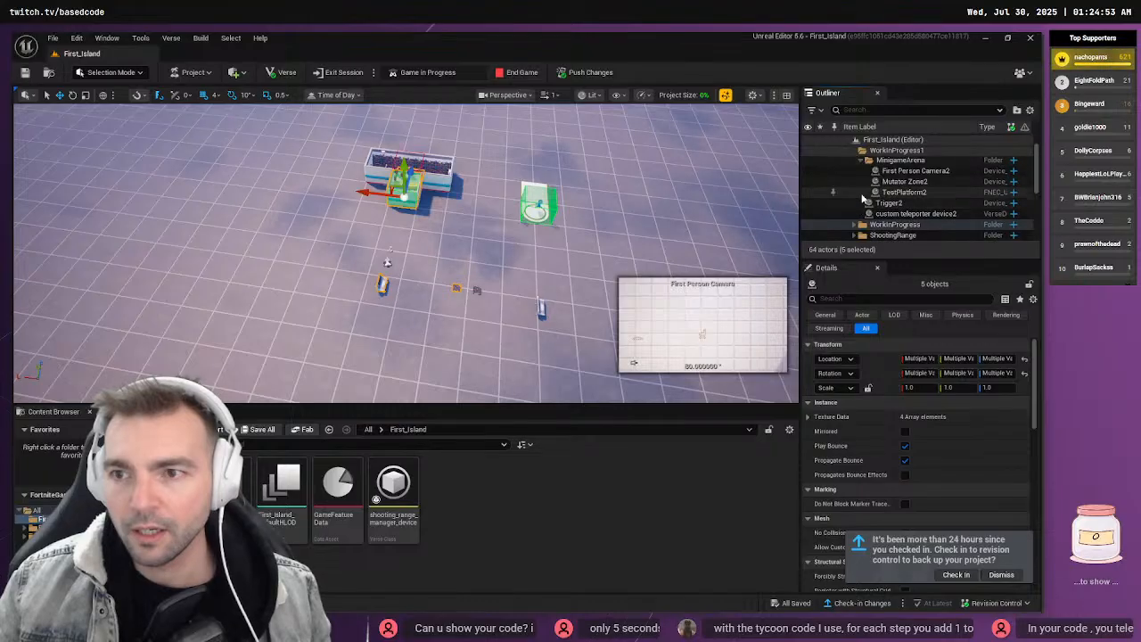
pyautogui.click(857, 161)
pyautogui.click(861, 150)
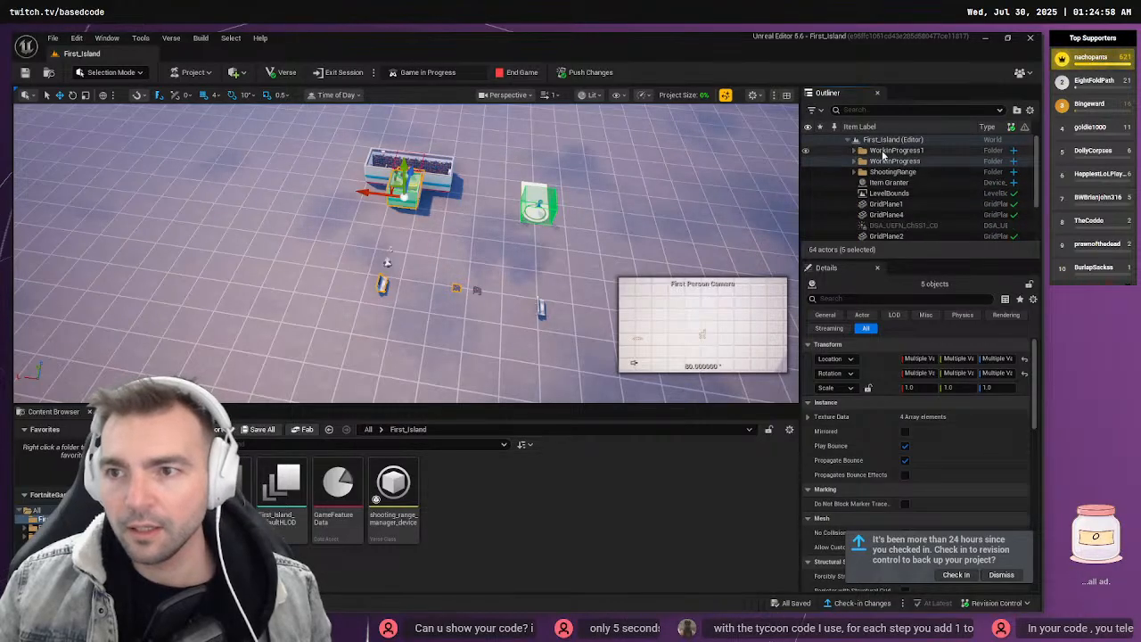
# Rename the WorkInProgress1 folder in the Outliner to "Minigame"
pyautogui.click(896, 152)
pyautogui.press('F2')
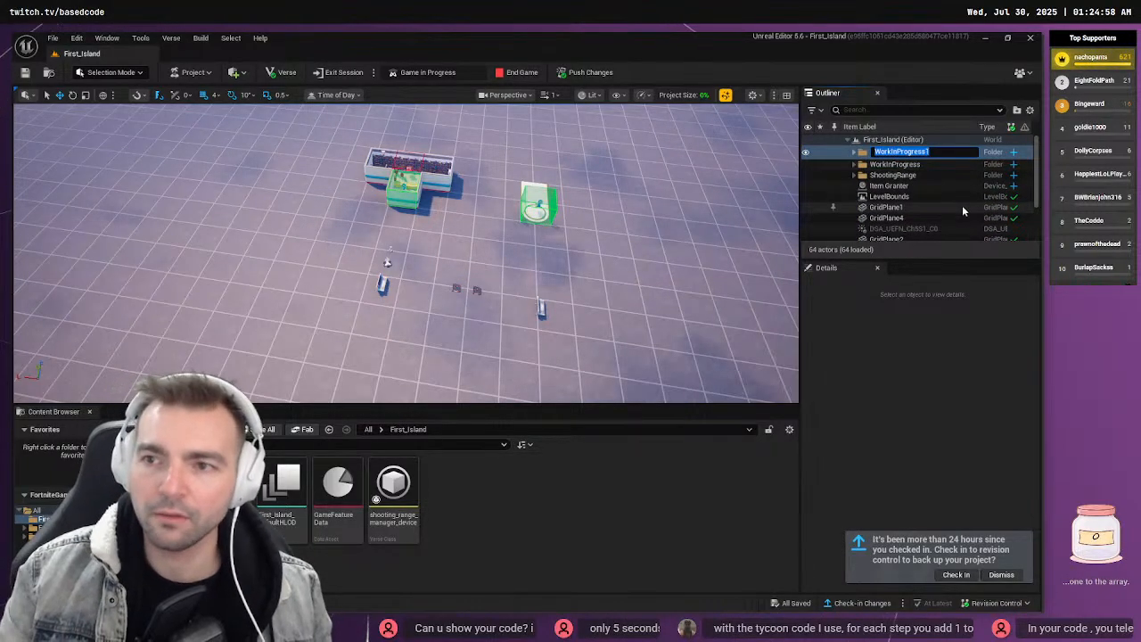
pyautogui.write('Minigame')
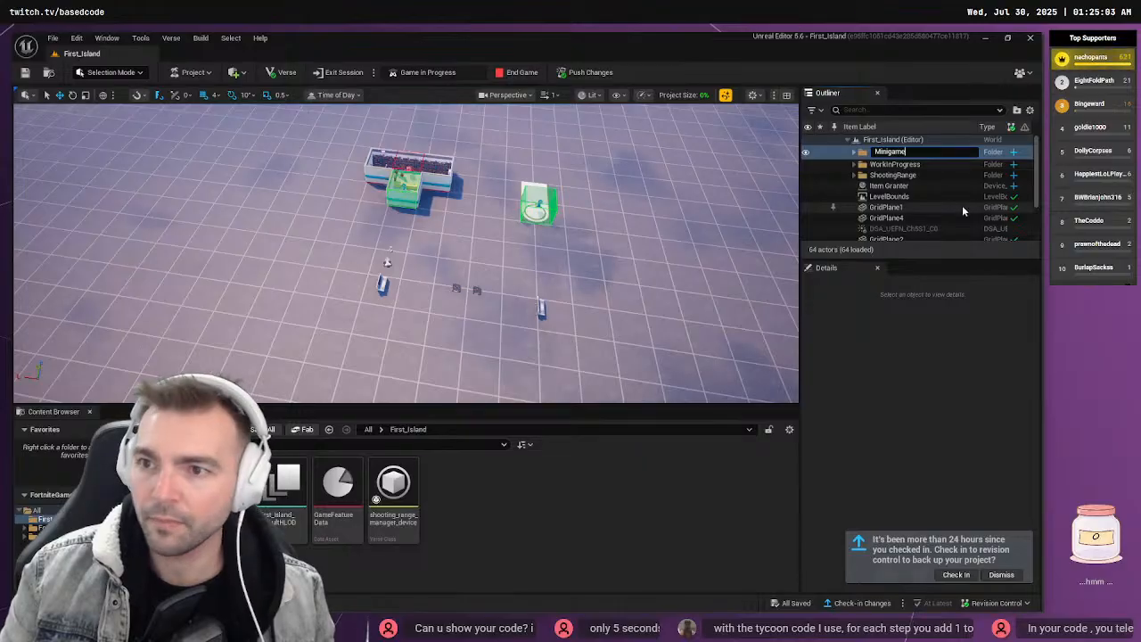
pyautogui.press('Return')
# Check the activator naming in the tldraw diagram and rename the ShootingRange folder to "MinigameActivator1"
pyautogui.click(854, 161)
pyautogui.doubleClick(888, 174)
pyautogui.write('Miniga')
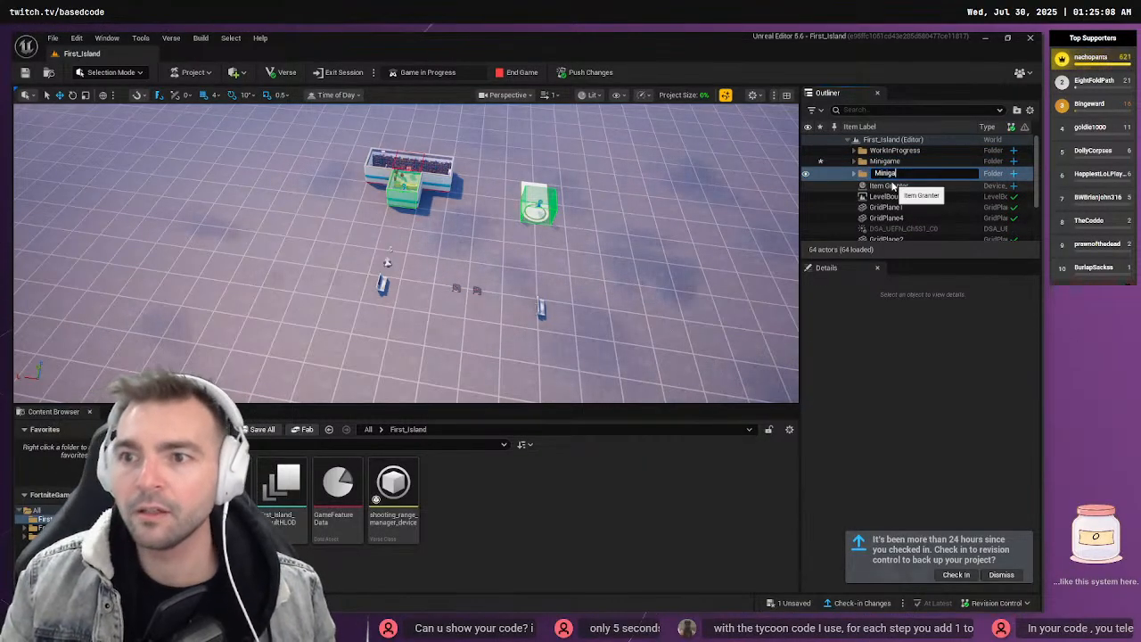
pyautogui.hotkey('ctrl', 'z')
pyautogui.hotkey('alt', 'Tab')
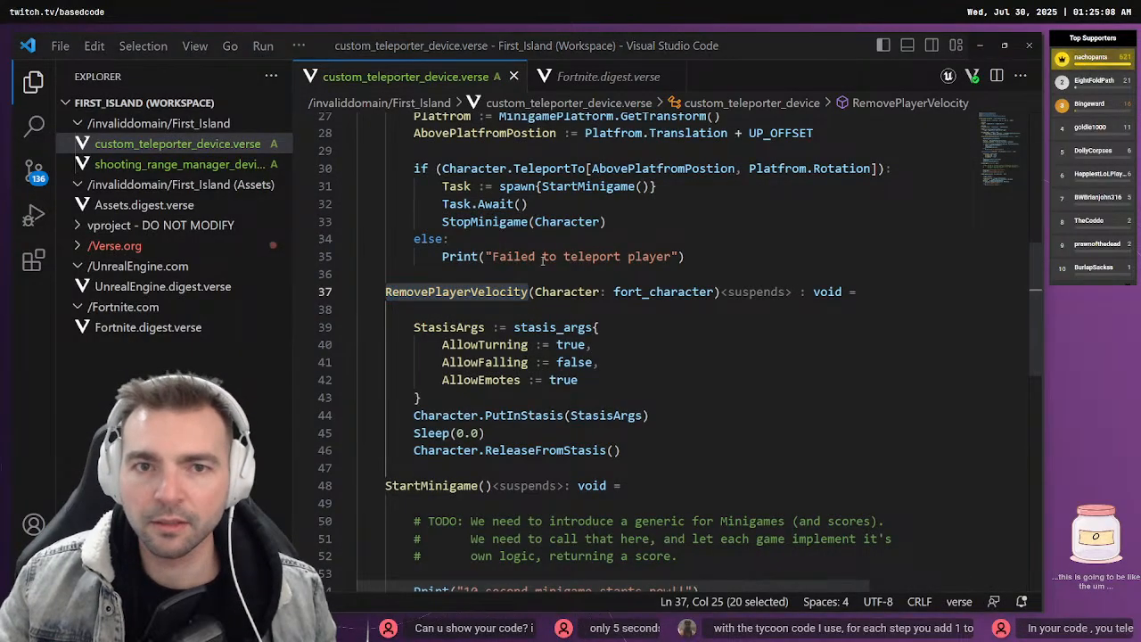
pyautogui.hotkey('alt', 'Tab')
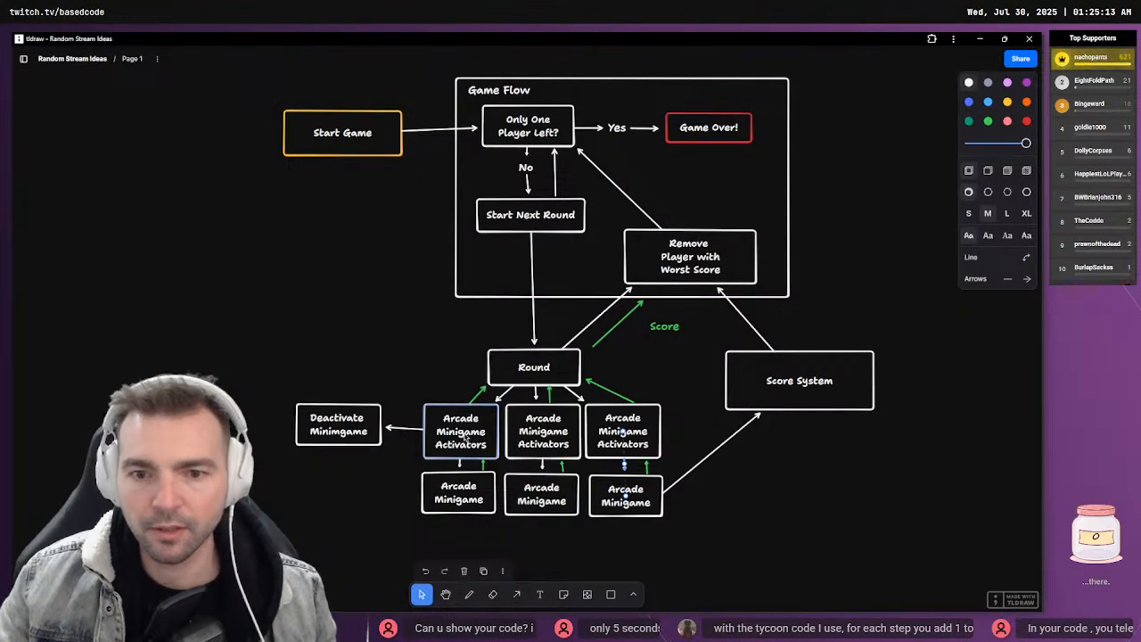
pyautogui.hotkey('alt', 'Tab')
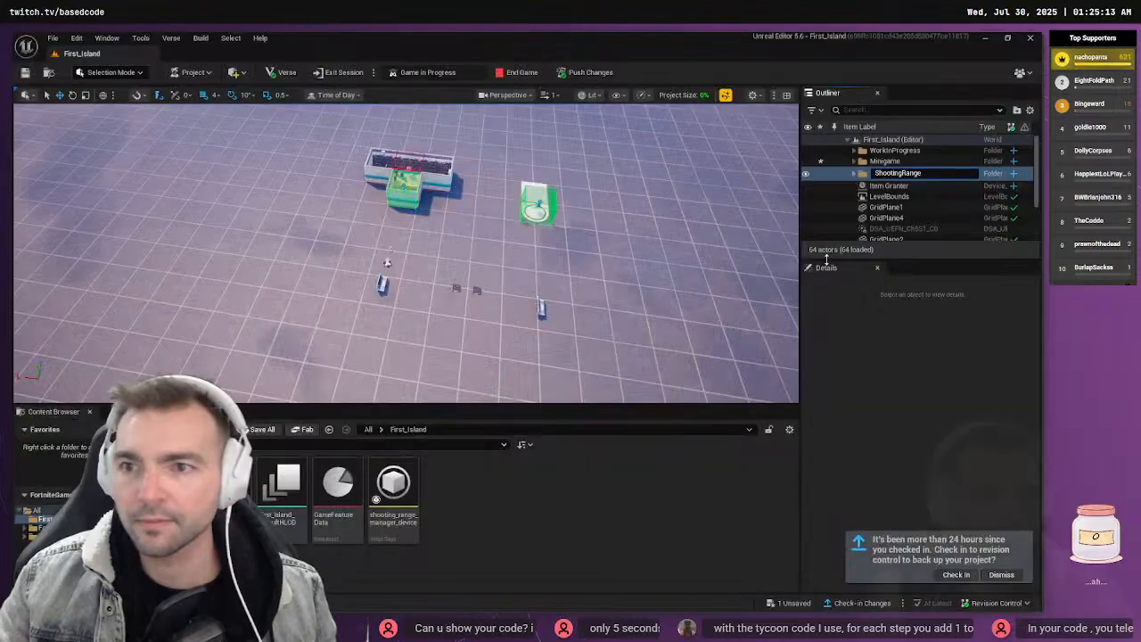
pyautogui.write('M')
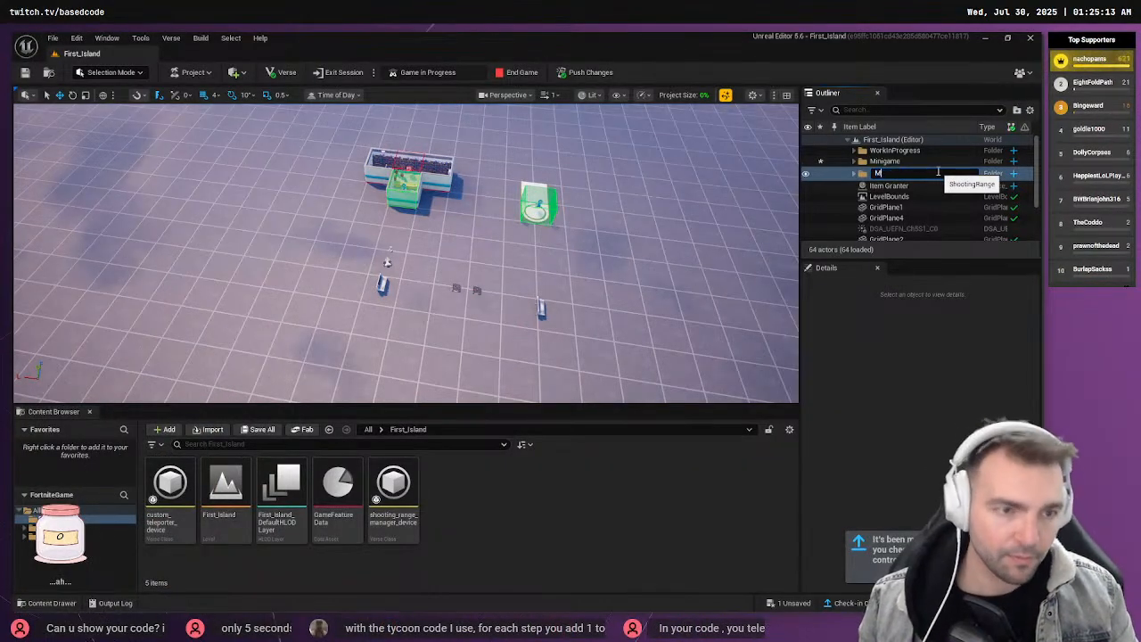
pyautogui.write('inigameActivator1')
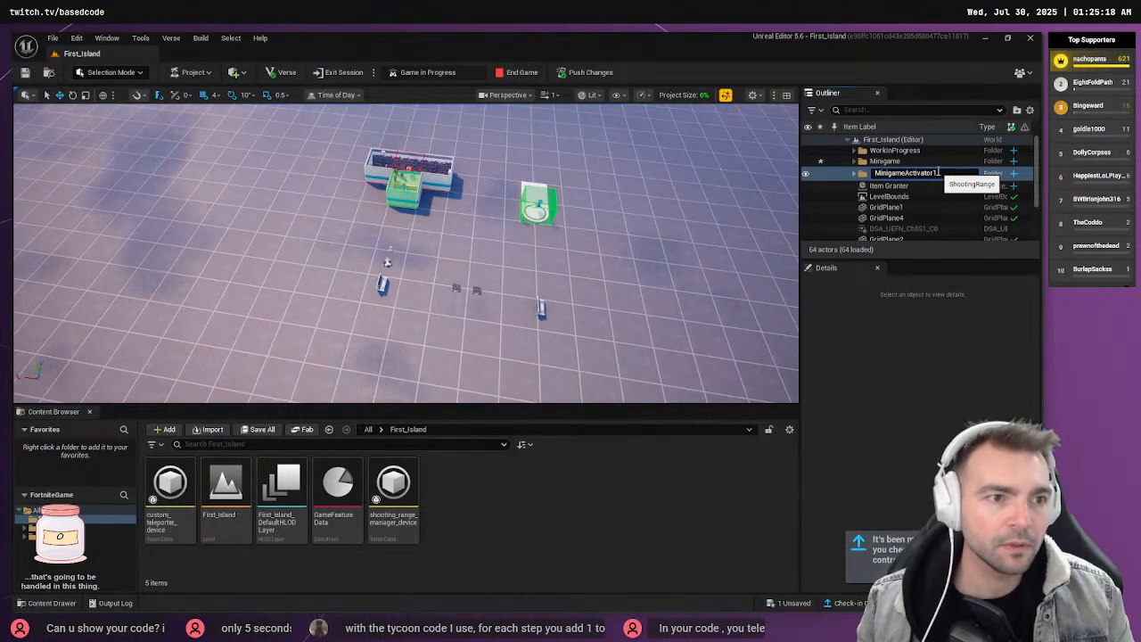
pyautogui.press('Return')
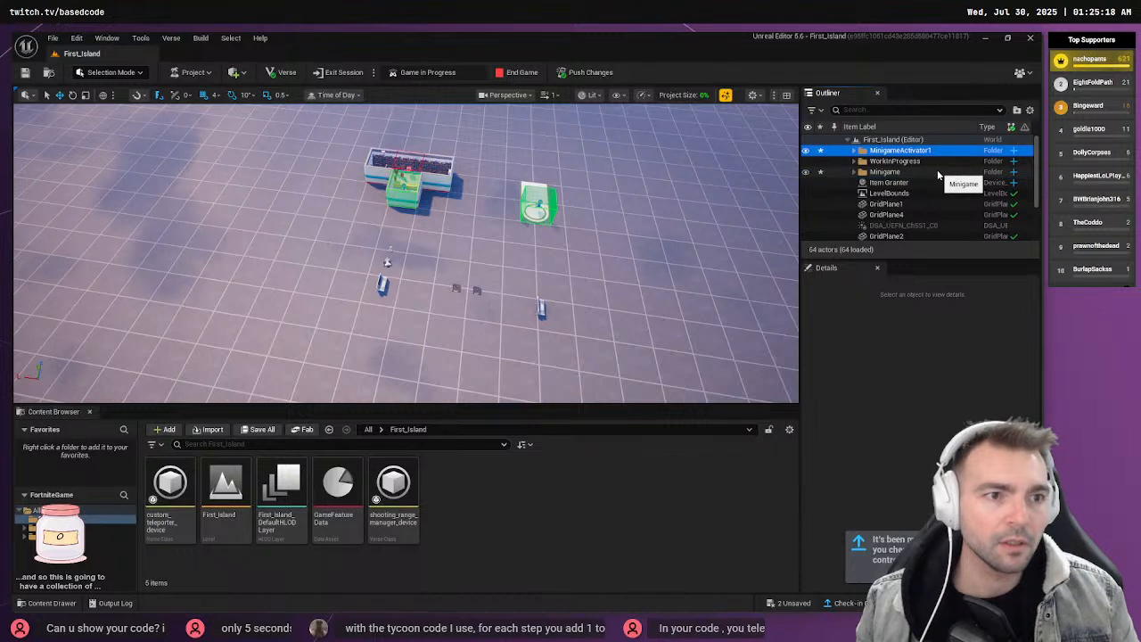
# Reuse the MinigameActivator1 folder's name to rename the WorkInProgress folder to "MinigameActivator2"
pyautogui.press('F2')
pyautogui.hotkey('ctrl', 'c')
pyautogui.click(934, 165)
pyautogui.press('F2')
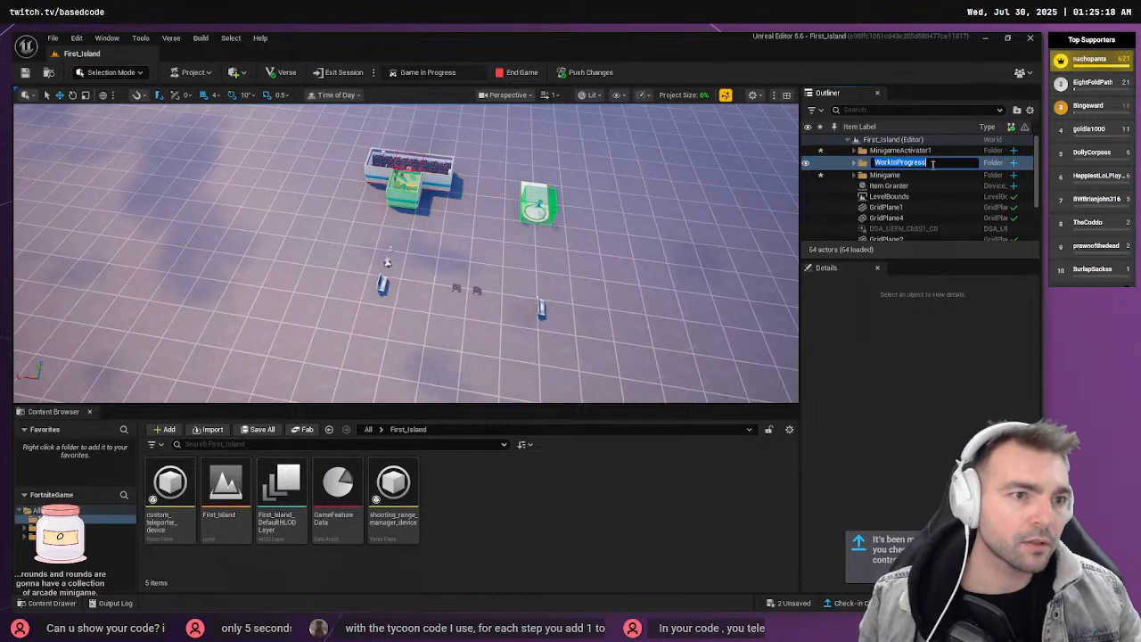
pyautogui.hotkey('ctrl', 'v')
pyautogui.press('BackSpace')
pyautogui.write('2')
pyautogui.press('Return')
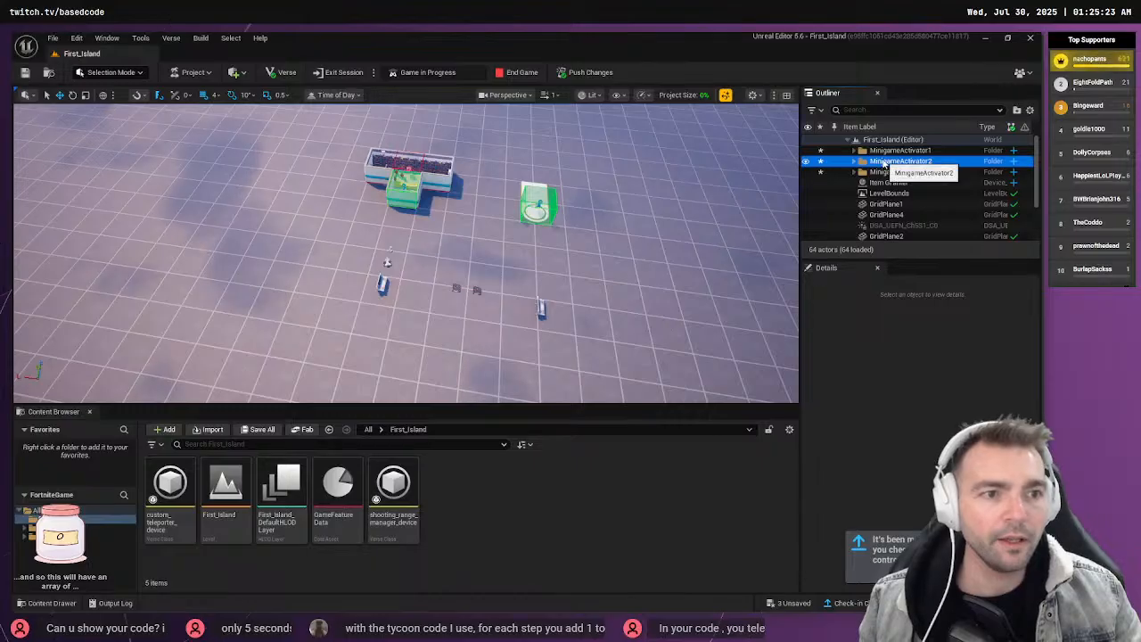
# Duplicate the MinigameActivator2 folder's hierarchy and move the copy's actors to open floor on the building's side opposite the existing separate platform
pyautogui.rightClick(880, 163)
pyautogui.click(927, 206)
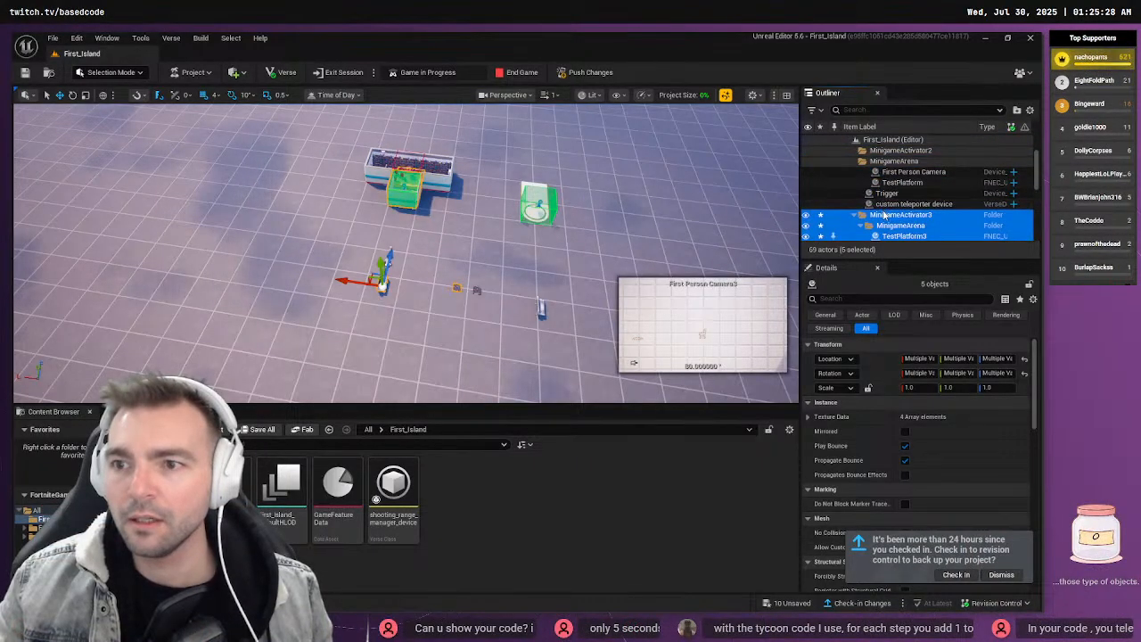
pyautogui.click(891, 215)
pyautogui.rightClick(892, 217)
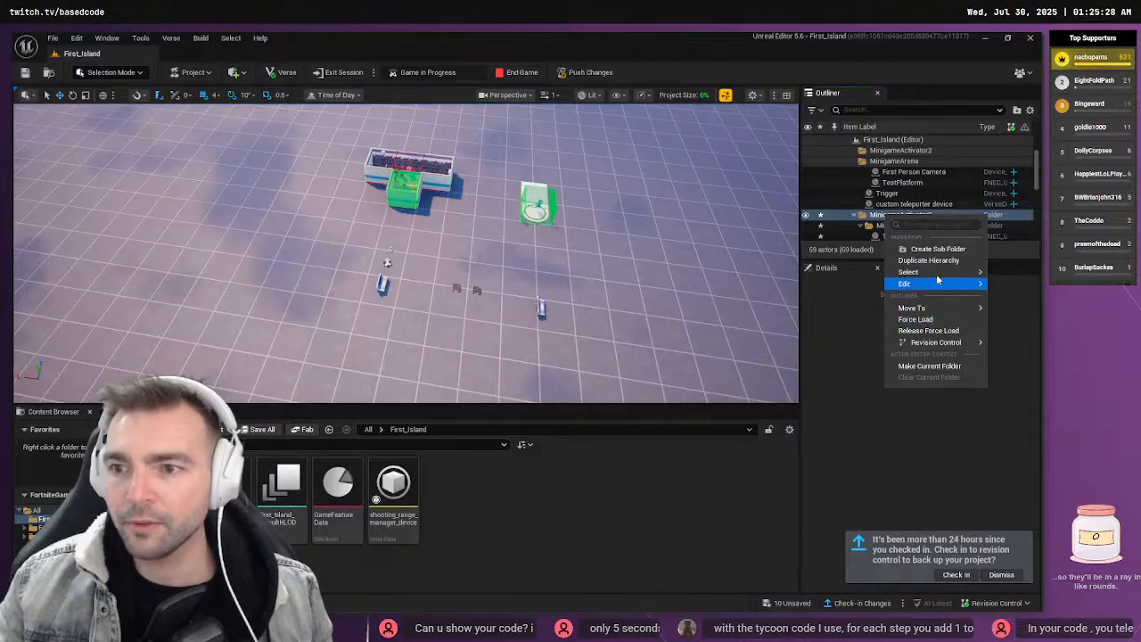
pyautogui.moveTo(931, 273)
pyautogui.click(836, 290)
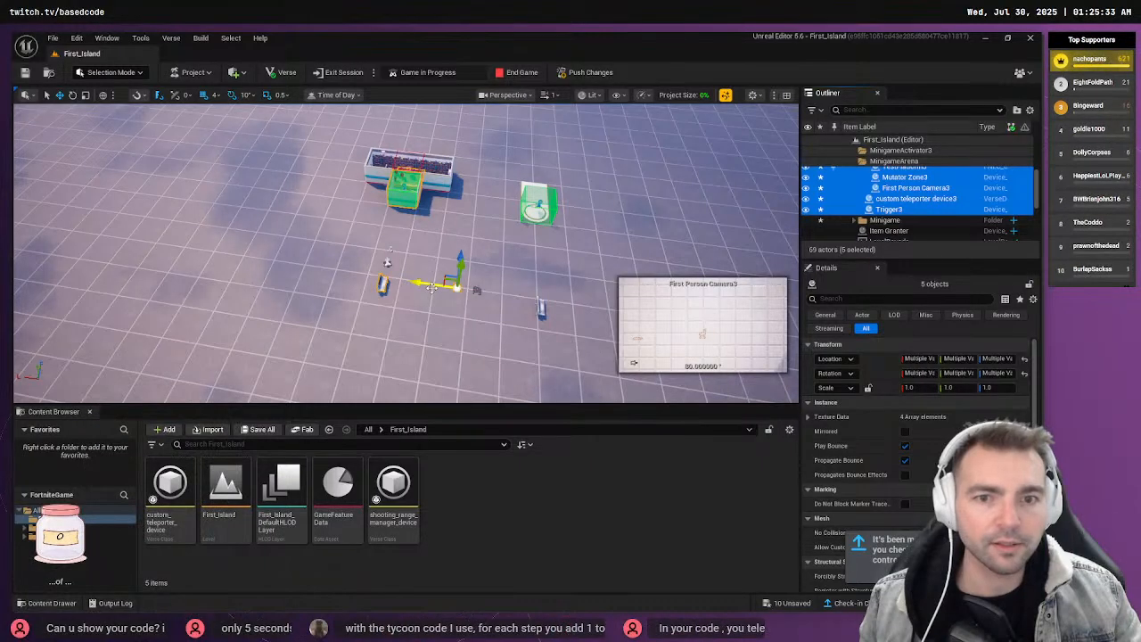
pyautogui.moveTo(418, 281); pyautogui.dragTo(580, 299)
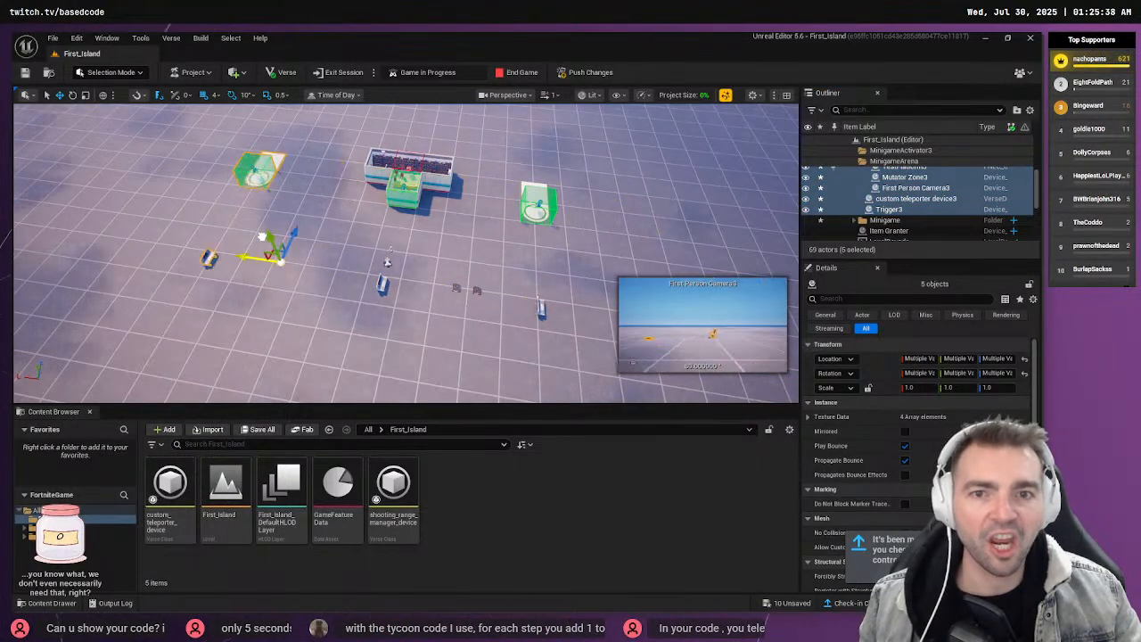
# Finish placing the MinigameActivator3 copy and move Trigger3 alone beside the two existing triggers, at about X -1100 and Z -2192
pyautogui.moveTo(261, 237)
pyautogui.mouseDown()
pyautogui.moveTo(250, 236)
pyautogui.moveTo(269, 239)
pyautogui.mouseUp()
pyautogui.click(295, 257)
pyautogui.click(283, 261)
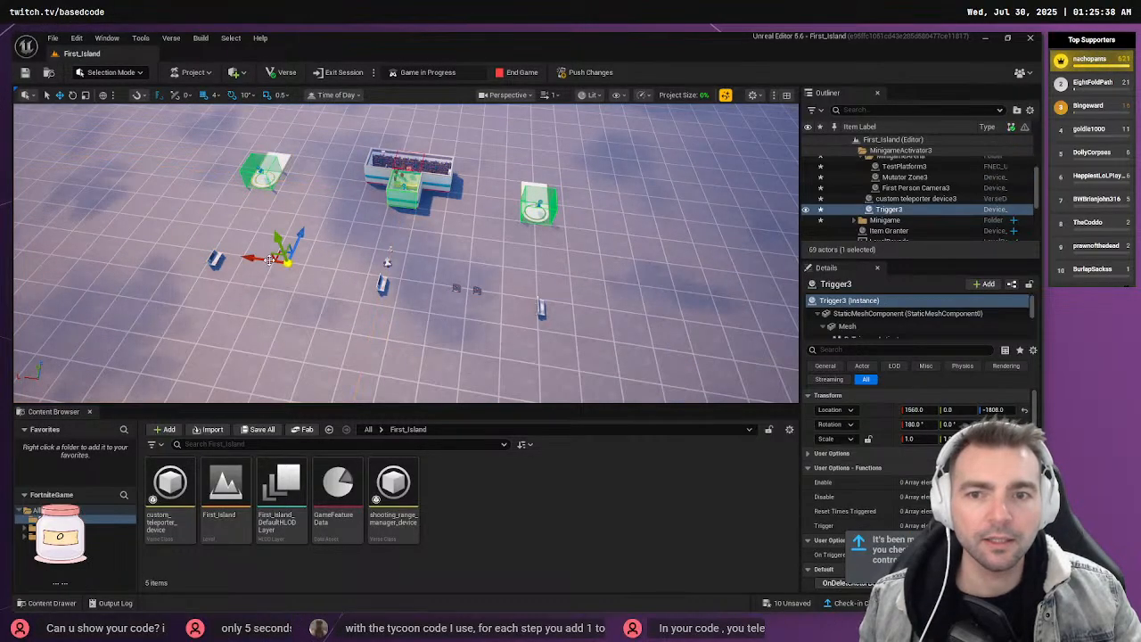
pyautogui.moveTo(263, 259); pyautogui.dragTo(417, 305)
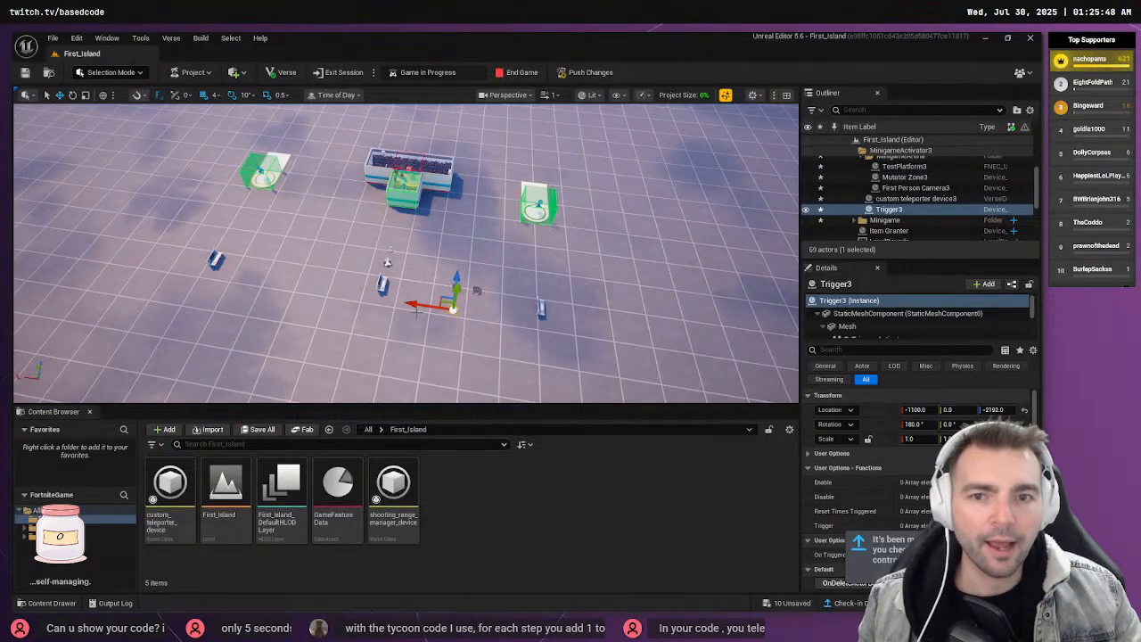
# Collapse the MinigameActivator3 folder in the Outliner and duplicate its hierarchy
pyautogui.scroll(3, 897, 210)
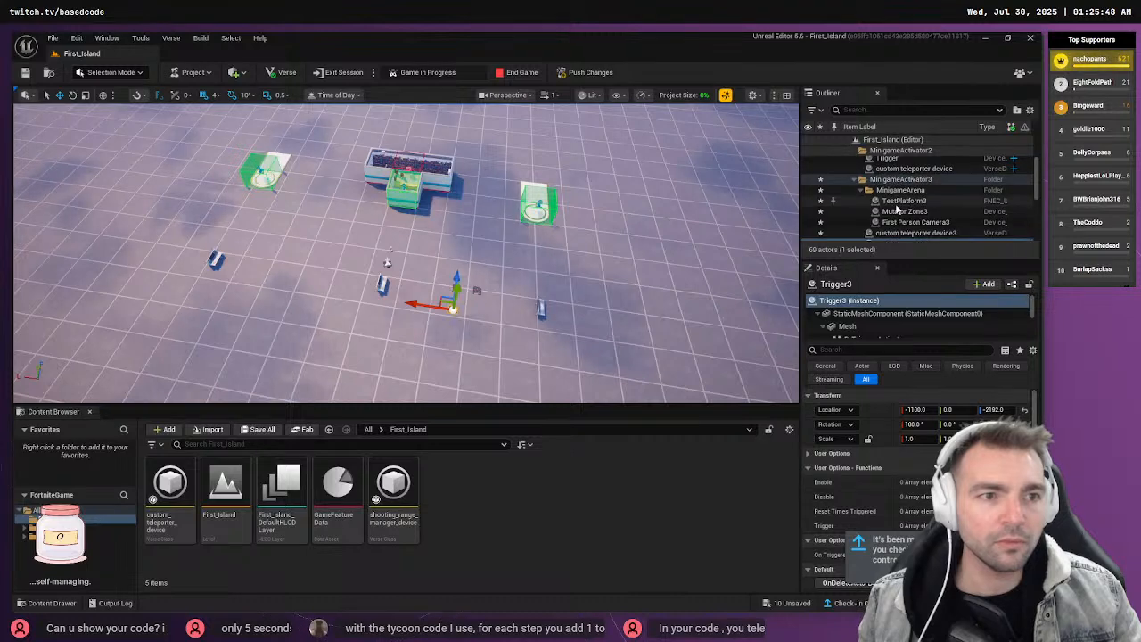
pyautogui.click(854, 180)
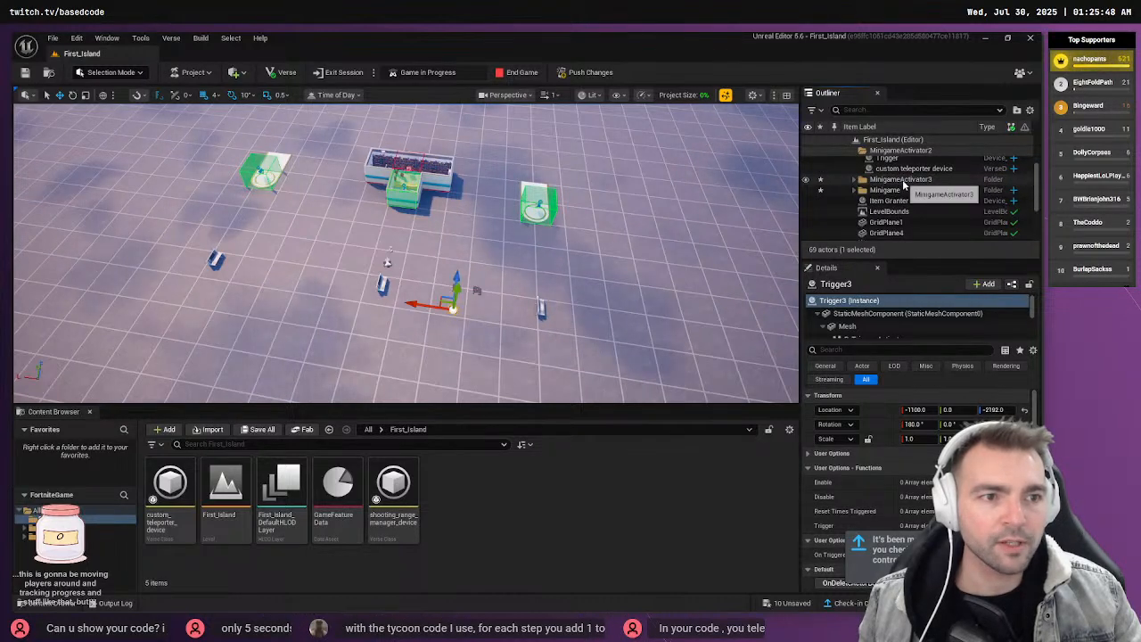
pyautogui.click(902, 181)
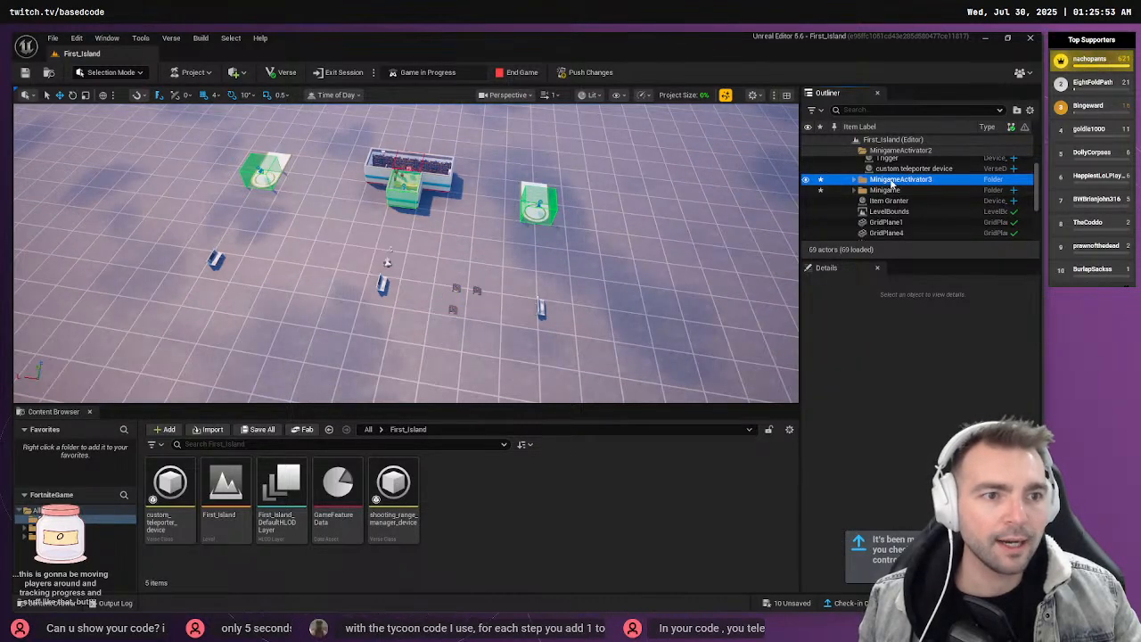
pyautogui.rightClick(892, 183)
pyautogui.click(933, 225)
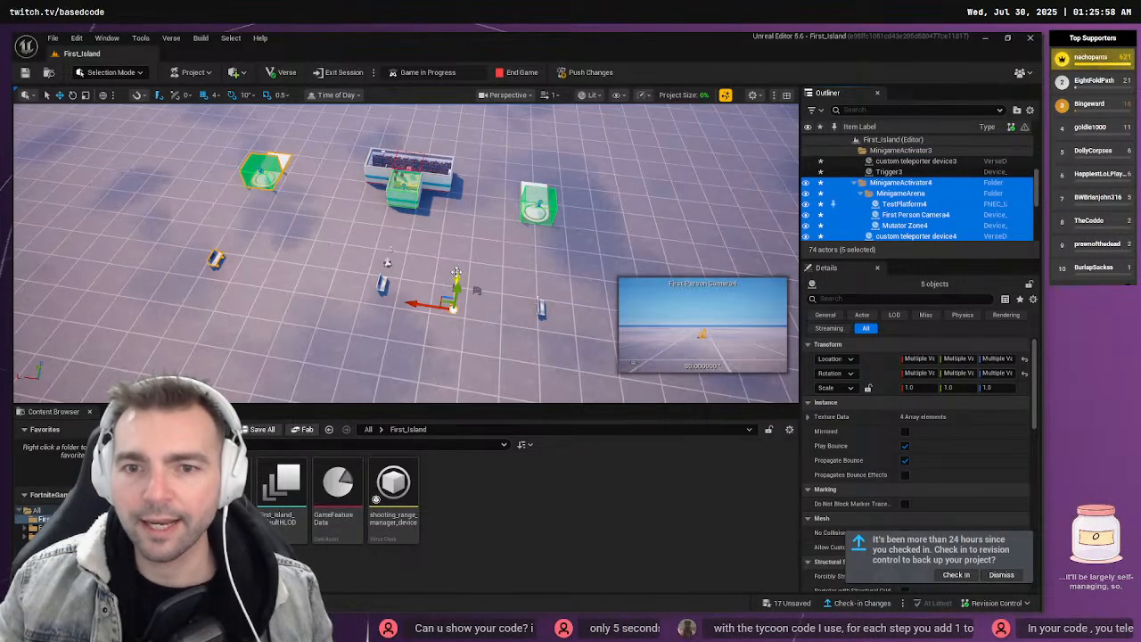
# Rotate the duplicated MinigameActivator4 actors half a turn, so its platform lands on open floor diagonally opposite the MinigameActivator3 platform
pyautogui.moveTo(456, 272)
pyautogui.mouseDown()
pyautogui.moveTo(453, 309)
pyautogui.moveTo(456, 276)
pyautogui.mouseUp()
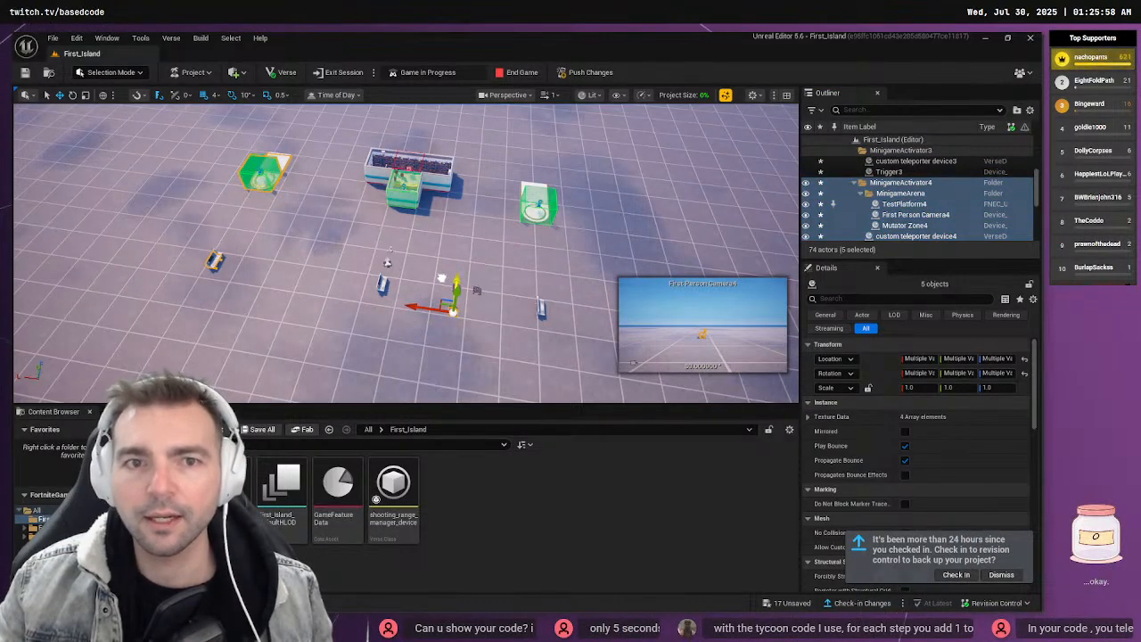
pyautogui.click(73, 95)
pyautogui.moveTo(404, 338); pyautogui.dragTo(447, 375)
pyautogui.moveTo(447, 375); pyautogui.dragTo(447, 398, button='right')
pyautogui.press('s')
pyautogui.press('s')
pyautogui.press('s')
pyautogui.press('s')
pyautogui.moveTo(465, 281); pyautogui.dragTo(533, 257)
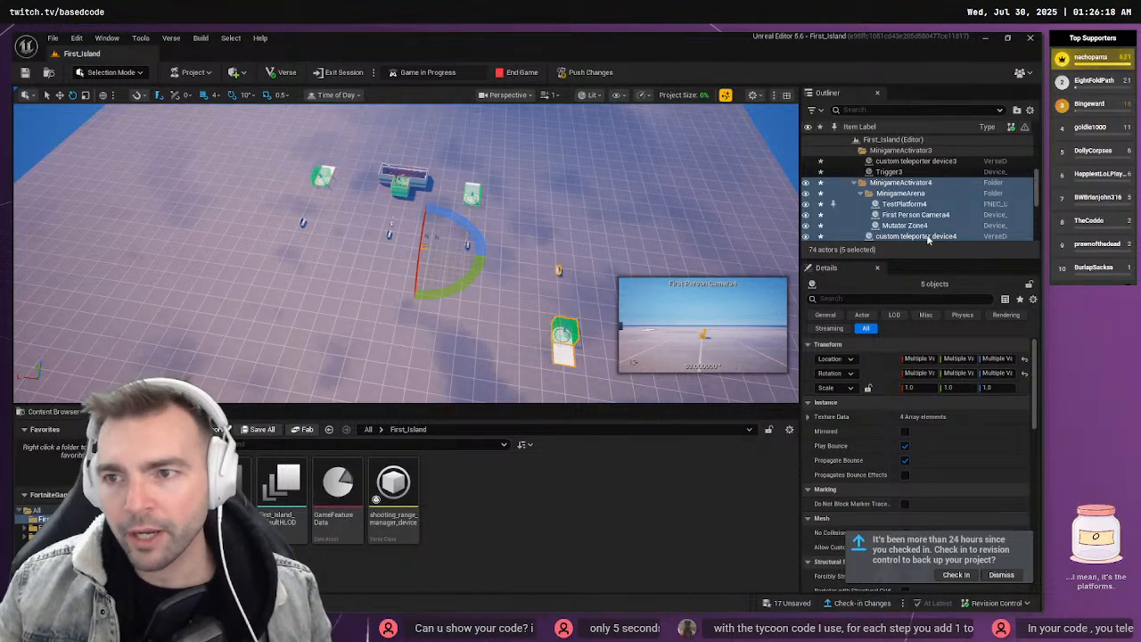
# Collapse the MinigameActivator4, MinigameActivator2 and MinigameActivator3 folders in the Outliner
pyautogui.click(855, 183)
pyautogui.click(882, 152)
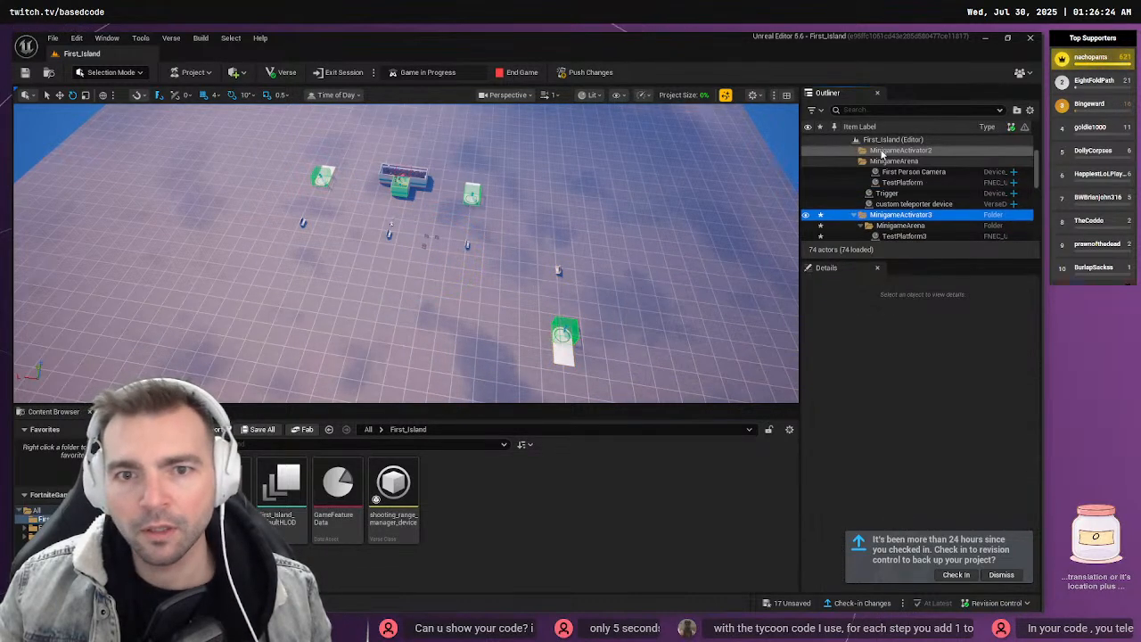
pyautogui.scroll(1, 876, 176)
pyautogui.scroll(1, 876, 178)
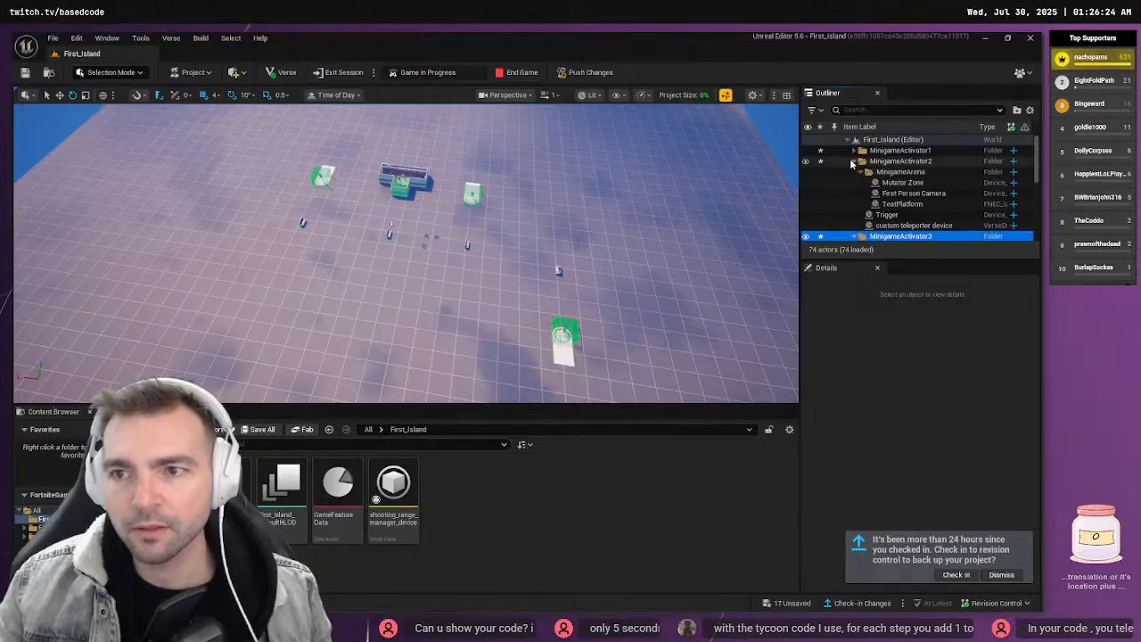
pyautogui.click(854, 161)
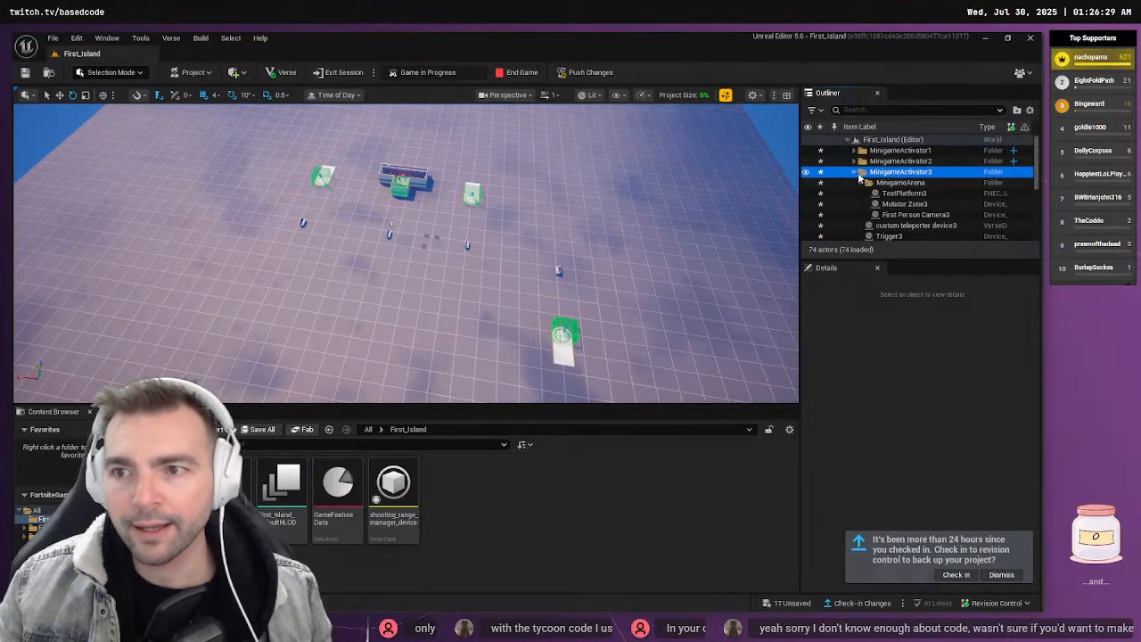
pyautogui.click(855, 172)
# Select Trigger4 inside the MinigameActivator4 folder and move it along X to about -1448, beside the other triggers
pyautogui.click(867, 183)
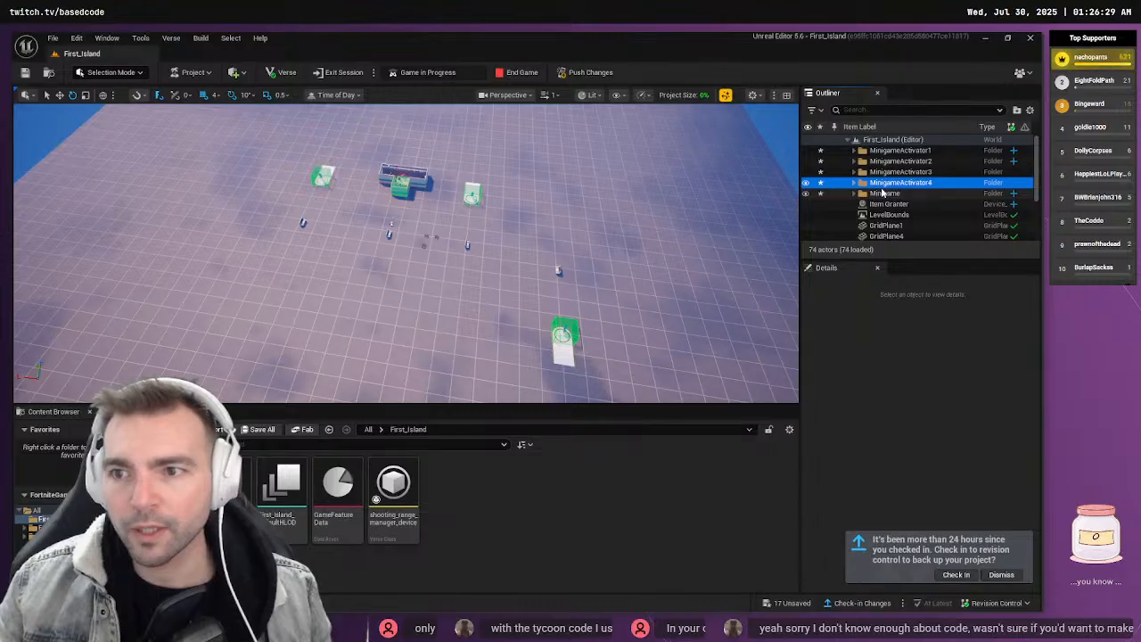
pyautogui.click(855, 183)
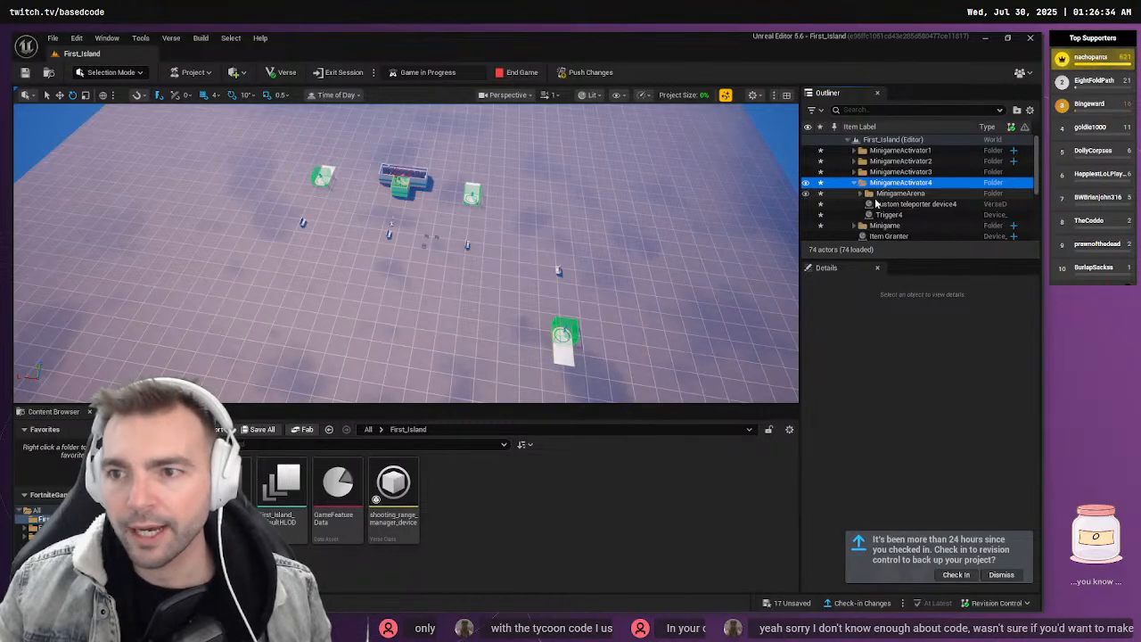
pyautogui.click(885, 214)
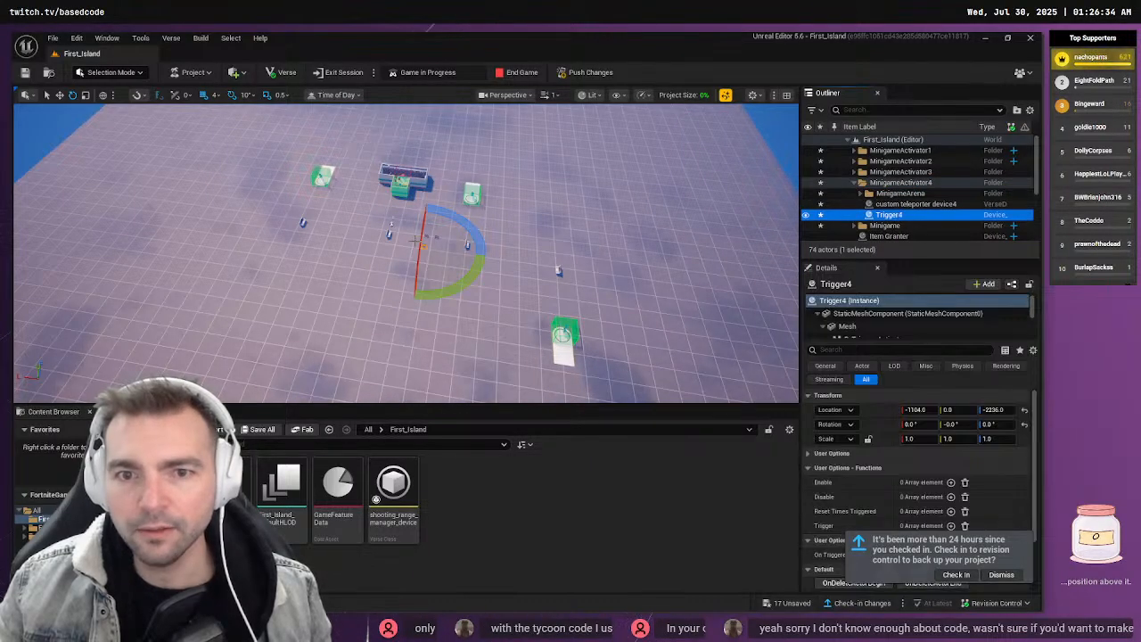
pyautogui.press('w')
pyautogui.moveTo(394, 245); pyautogui.dragTo(407, 247)
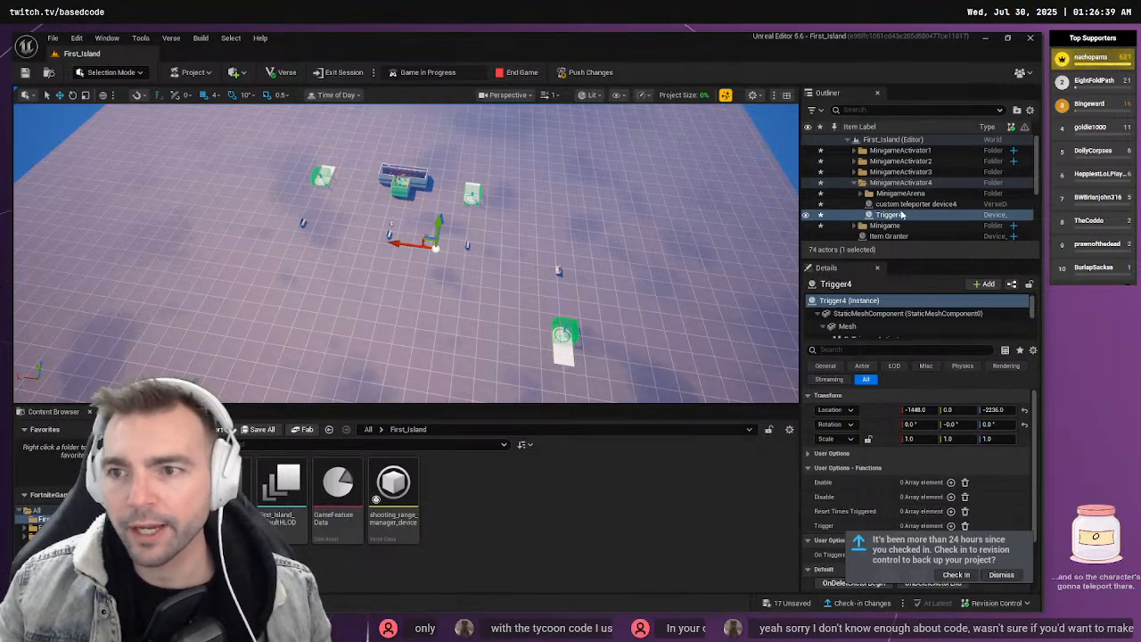
# Go through the activator folders from 3 to 1 and collapse the MinigameActivator4 folder
pyautogui.click(902, 172)
pyautogui.click(905, 162)
pyautogui.click(903, 150)
pyautogui.rightClick(906, 152)
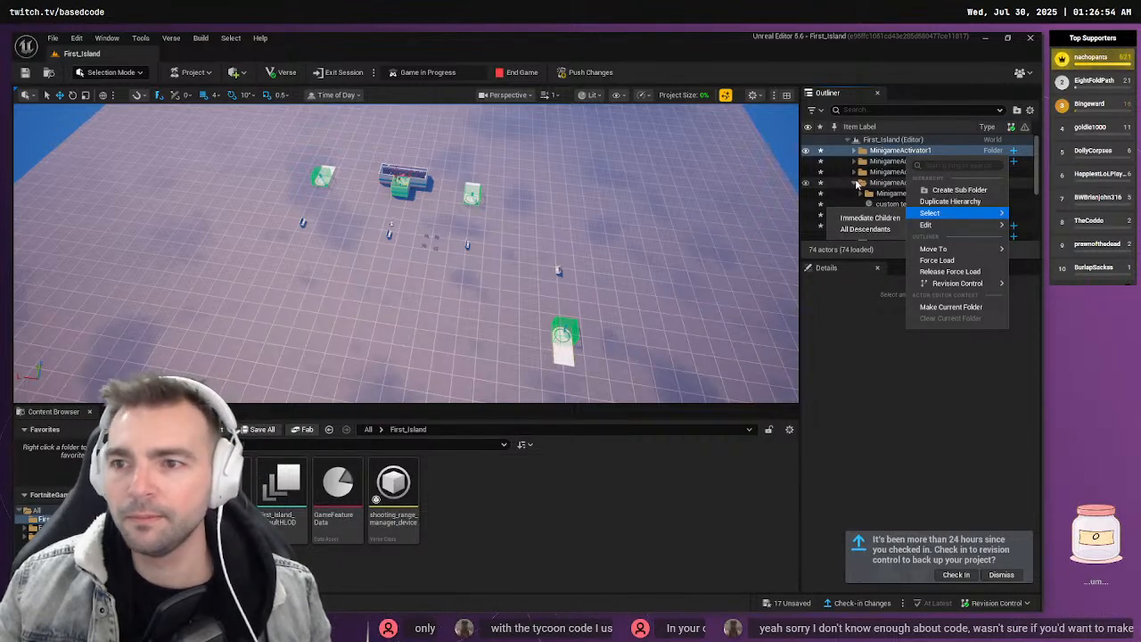
pyautogui.click(857, 184)
pyautogui.click(855, 185)
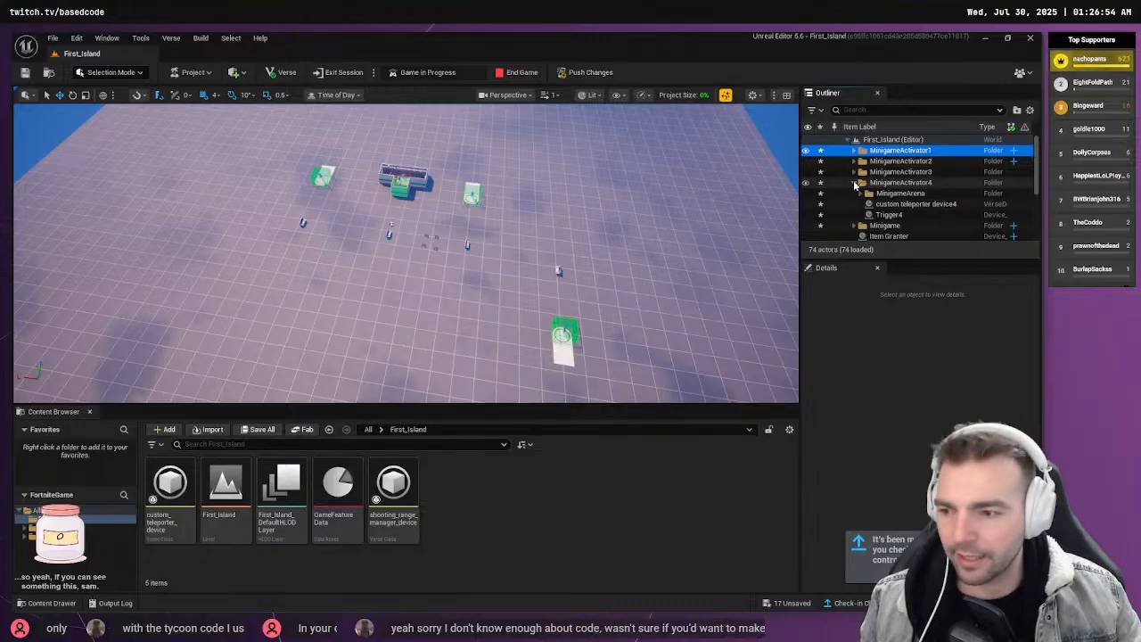
pyautogui.click(855, 184)
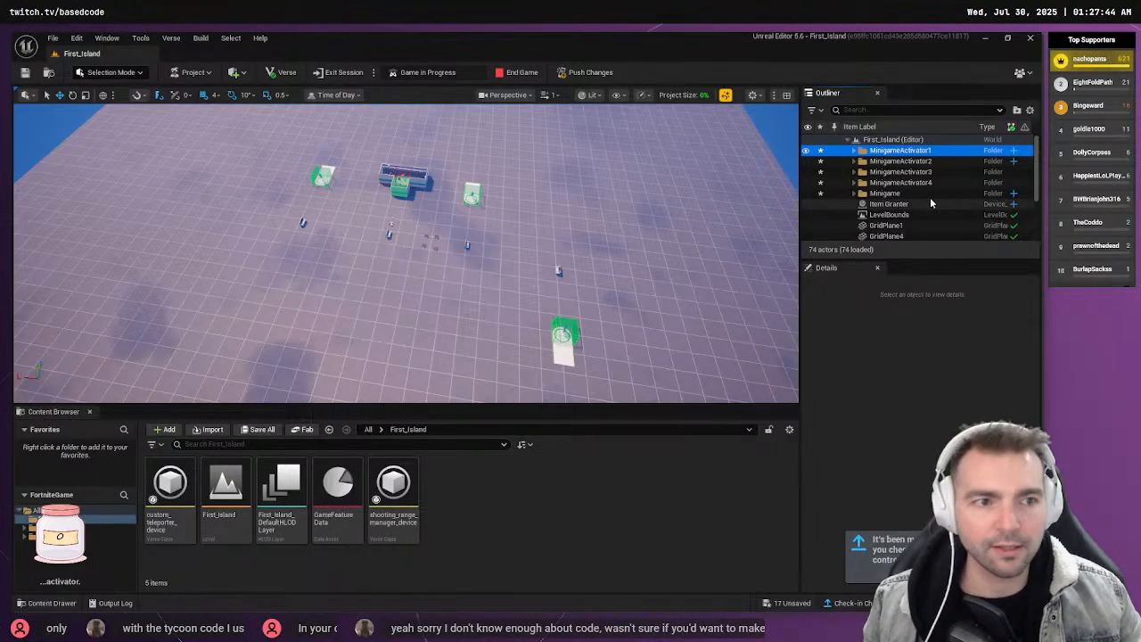
# Open the available folder actions for MinigameActivator1 in the Outliner
pyautogui.click(900, 183)
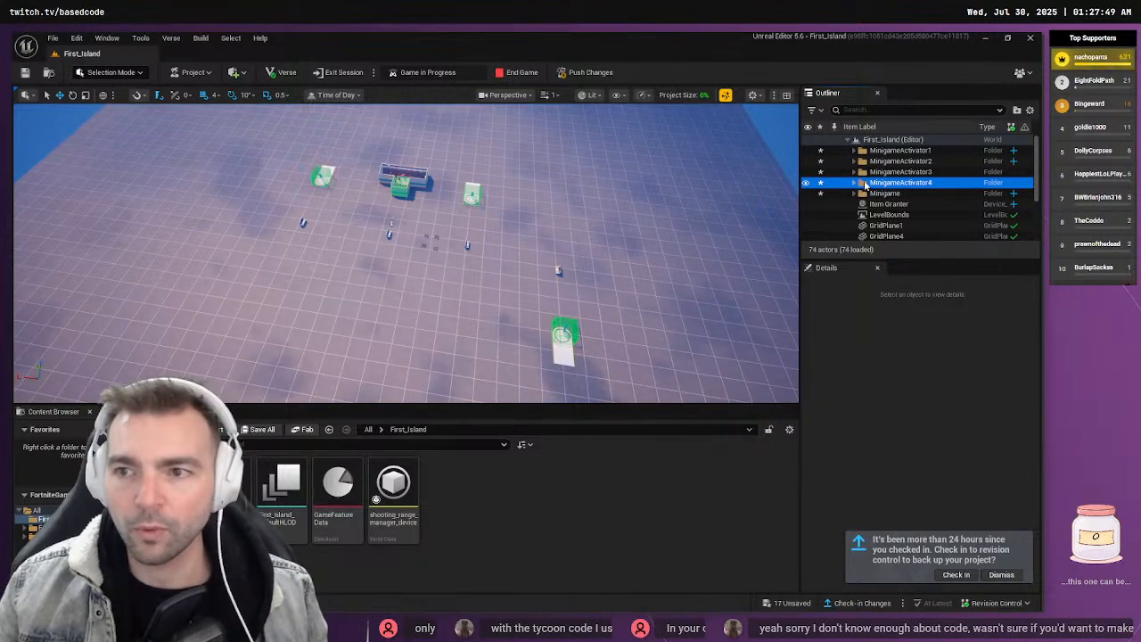
pyautogui.rightClick(896, 152)
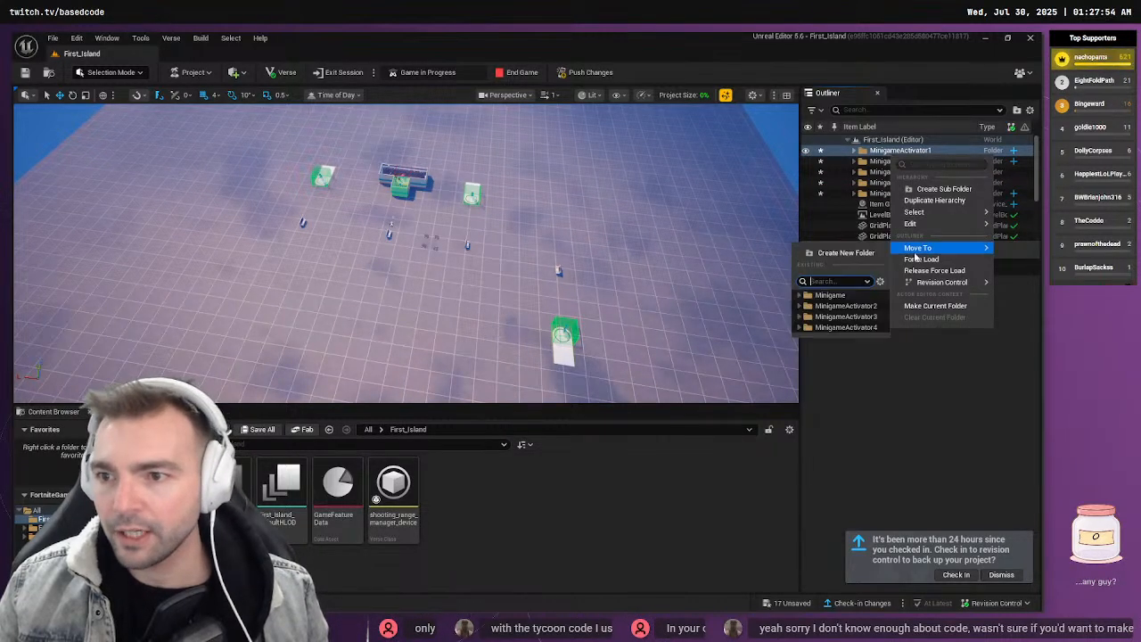
pyautogui.moveTo(947, 284)
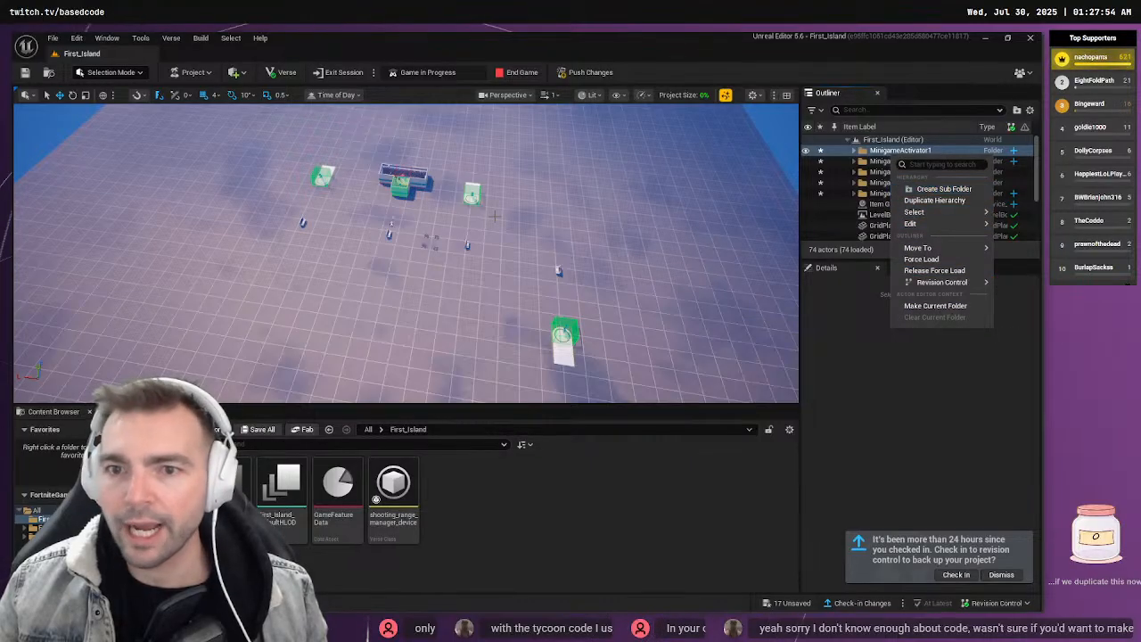
pyautogui.click(885, 153)
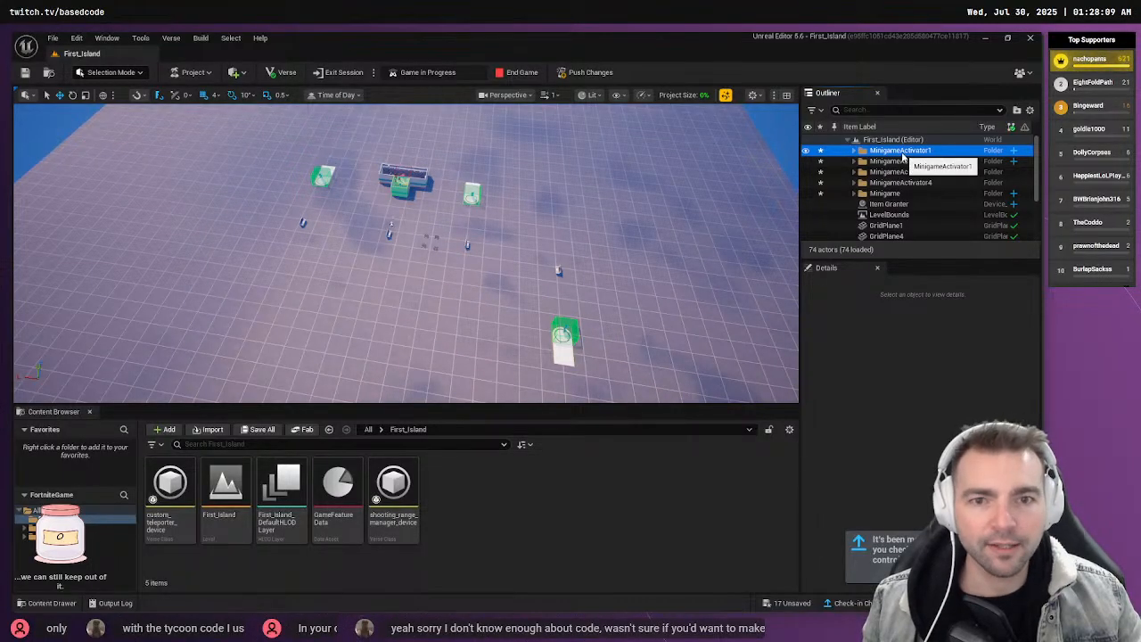
pyautogui.click(887, 193)
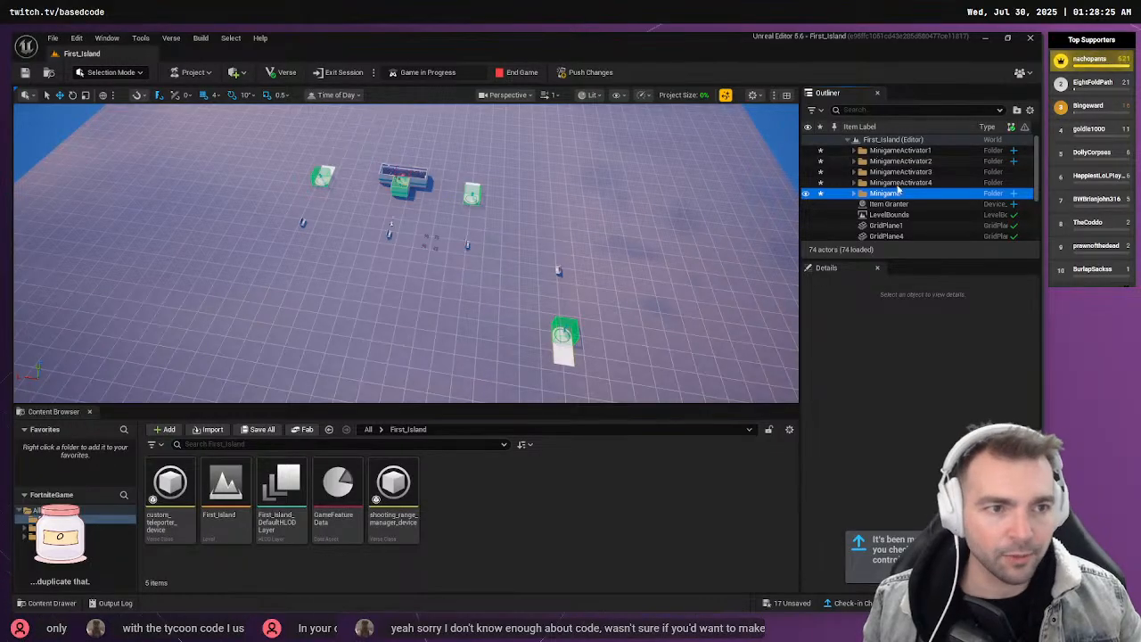
pyautogui.click(900, 183)
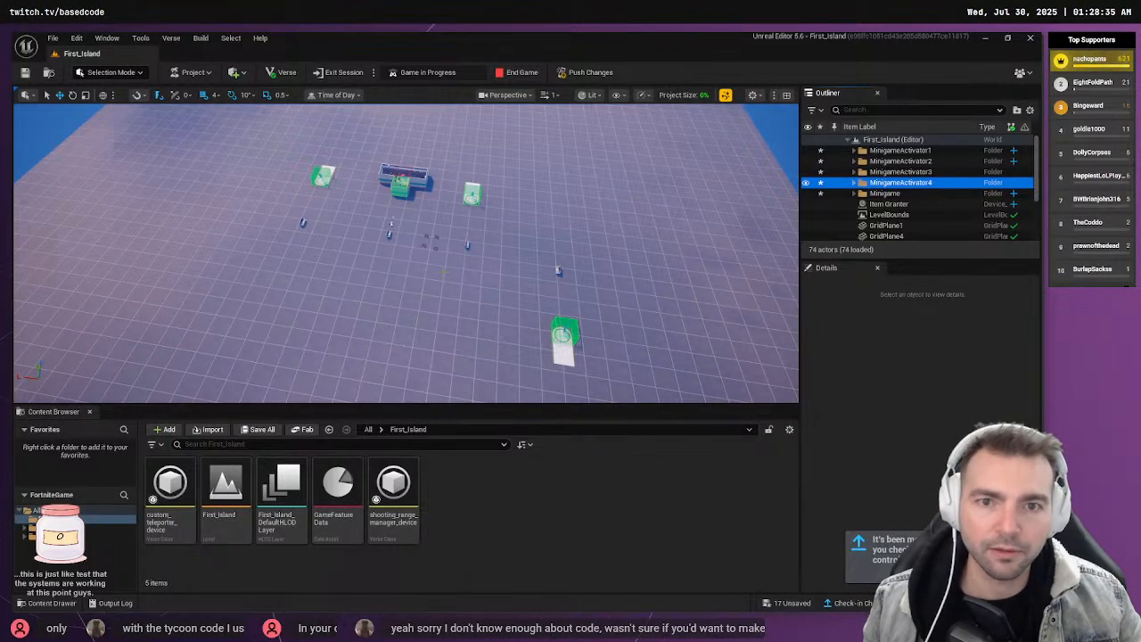
pyautogui.click(412, 177)
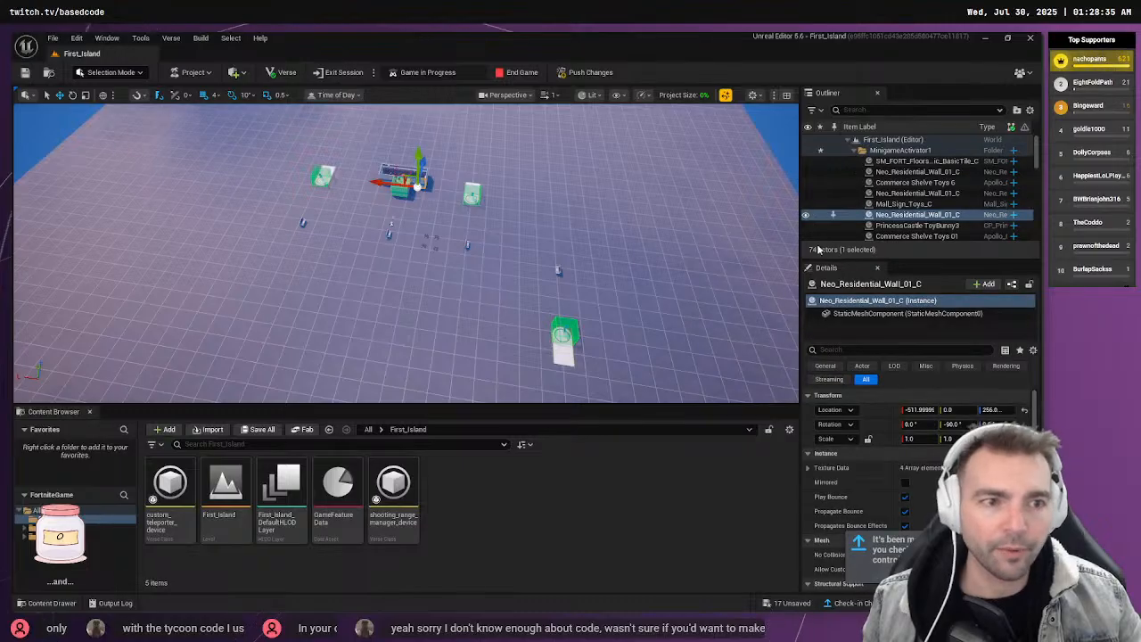
pyautogui.click(854, 150)
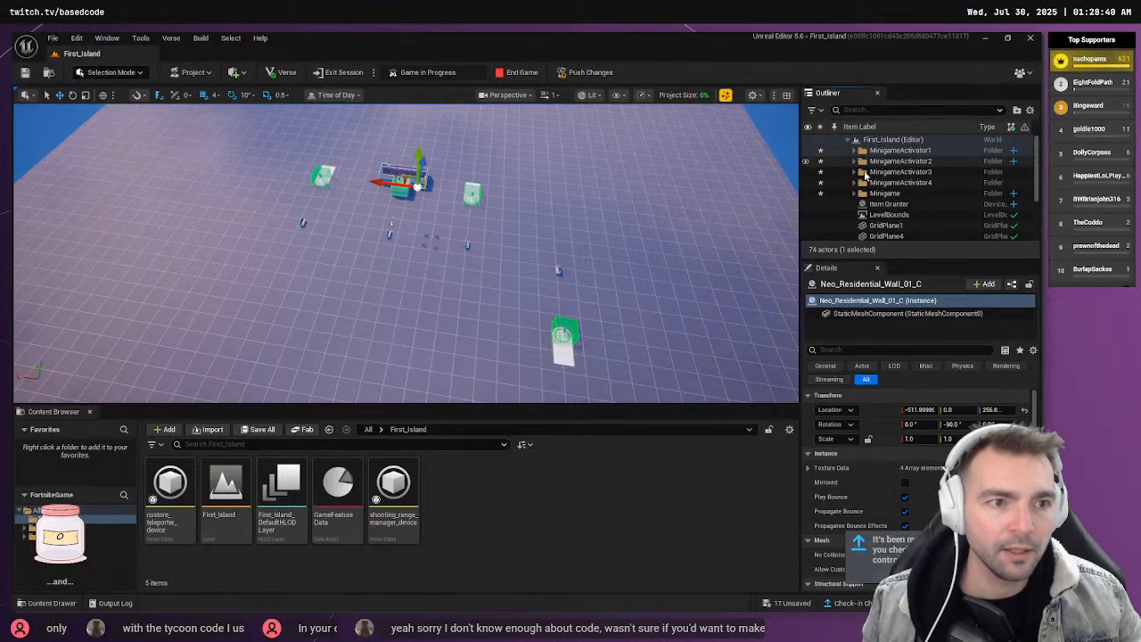
# Rename the Minigame folder to Minigame1
pyautogui.click(885, 193)
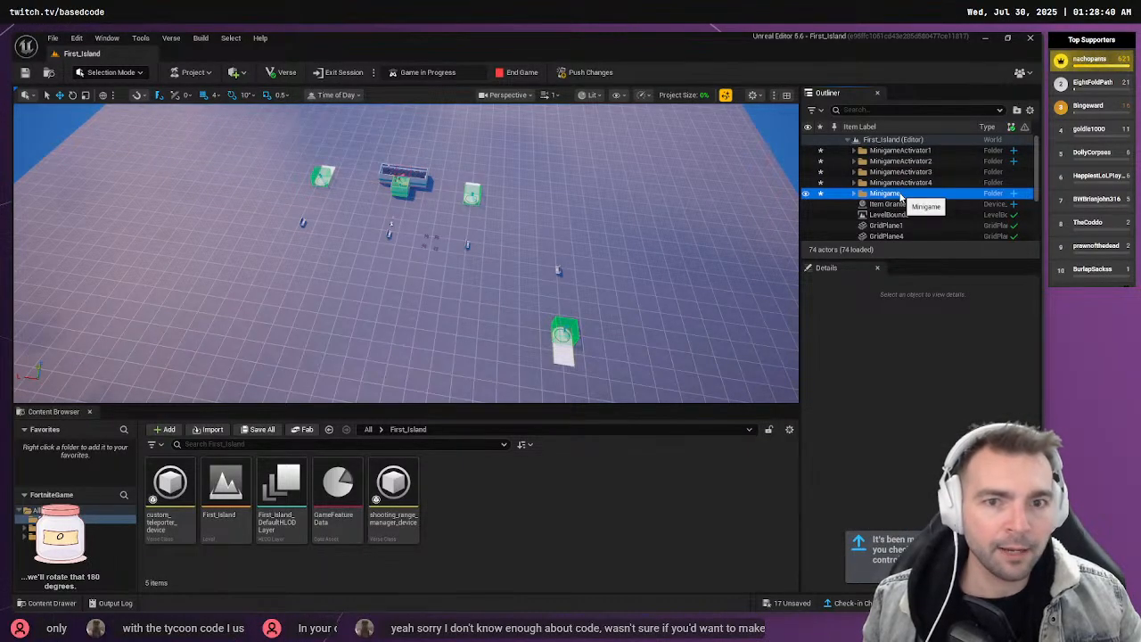
pyautogui.click(892, 193)
pyautogui.click(910, 194)
pyautogui.write('1')
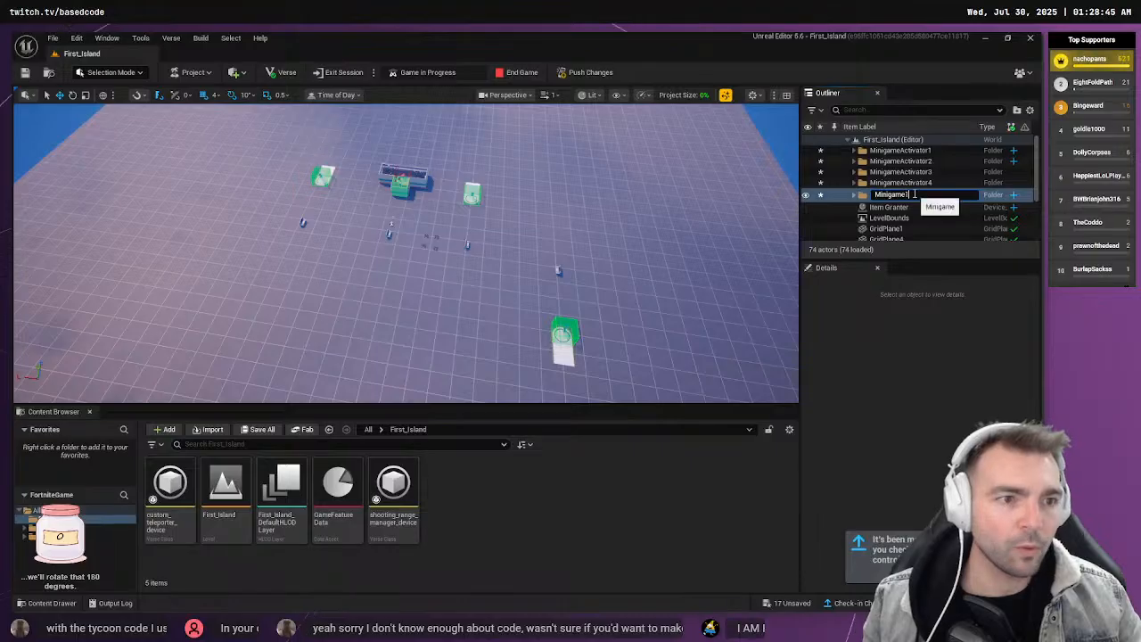
pyautogui.press('Return')
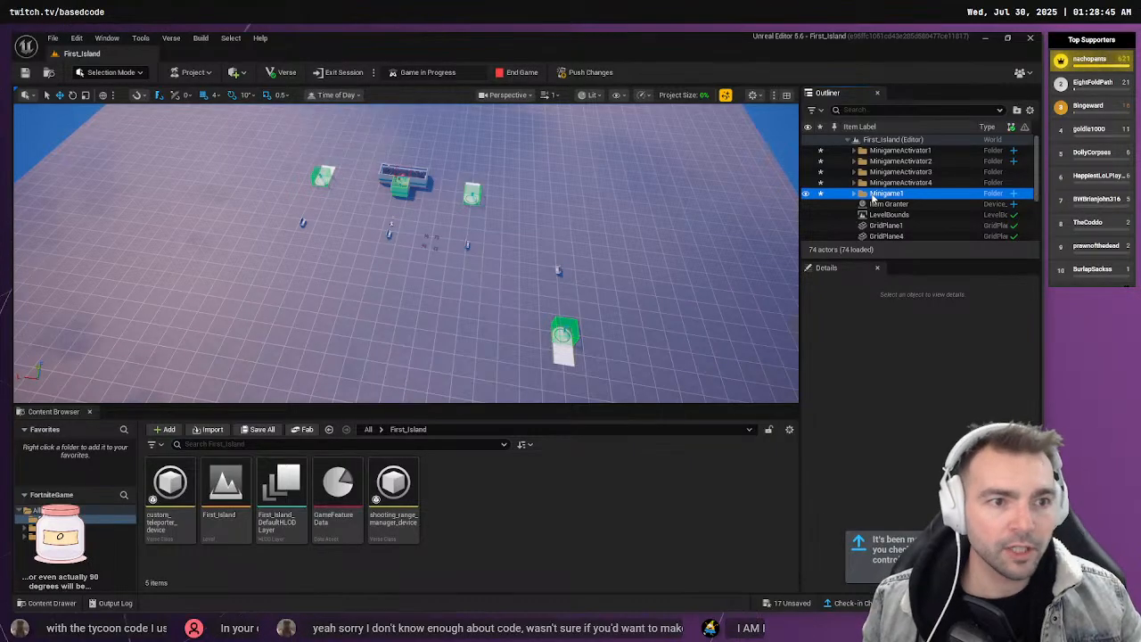
# Duplicate the Minigame1 folder together with its whole hierarchy of devices
pyautogui.click(879, 197)
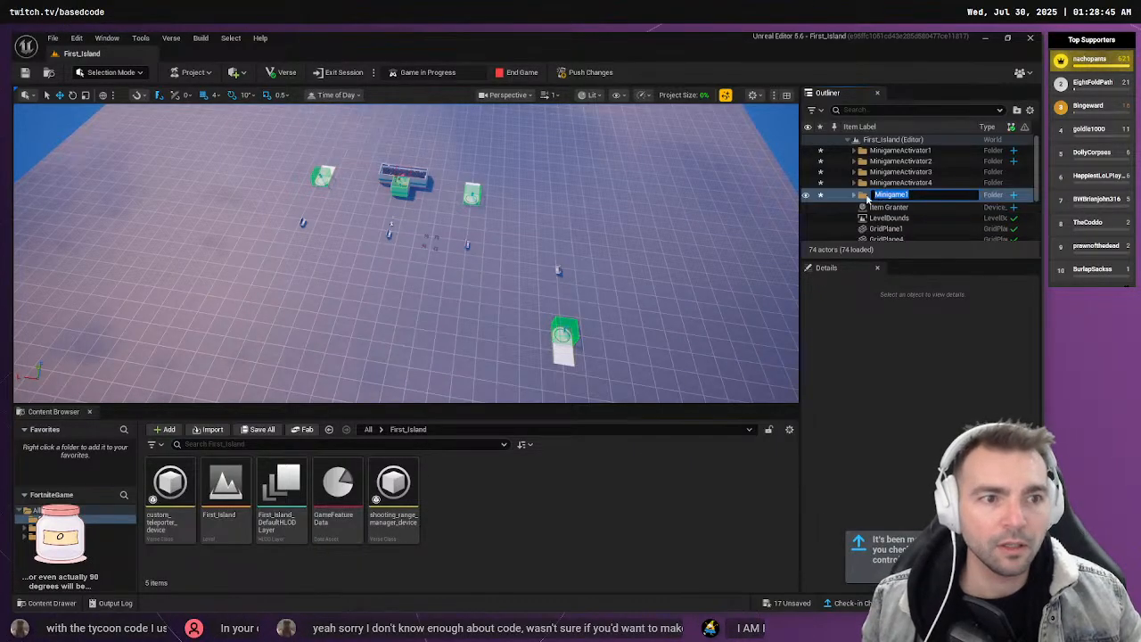
pyautogui.click(868, 198)
pyautogui.rightClick(867, 198)
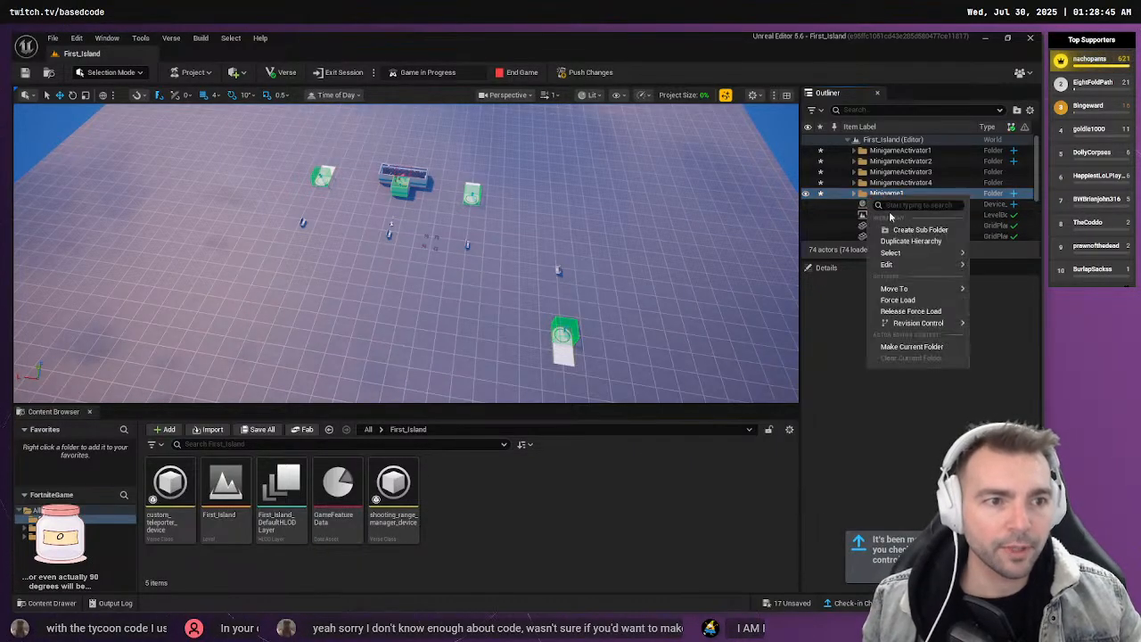
pyautogui.click(925, 241)
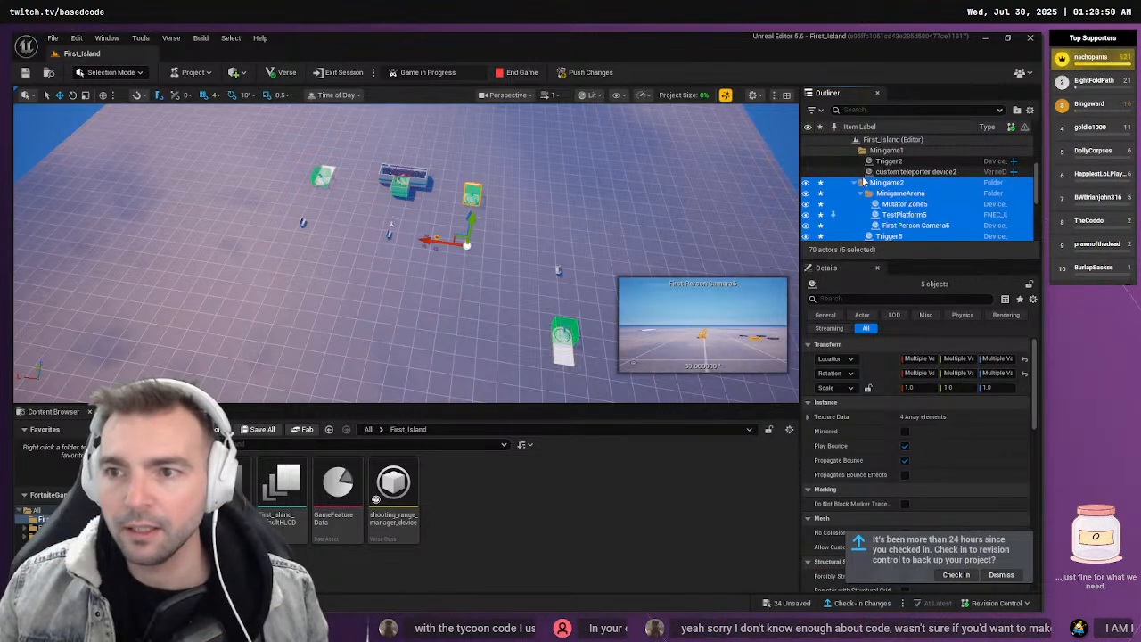
# Select all descendants of the Minigame2 folder and try to move them along the red axis in the level
pyautogui.click(862, 182)
pyautogui.rightClick(881, 184)
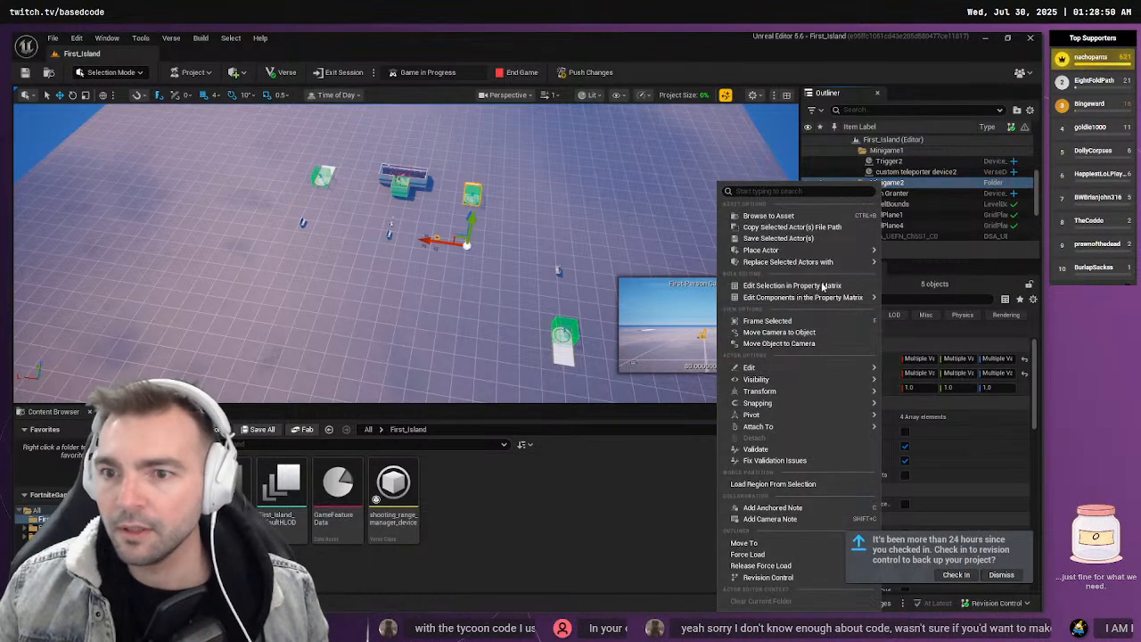
pyautogui.click(908, 183)
pyautogui.rightClick(909, 185)
pyautogui.moveTo(961, 246)
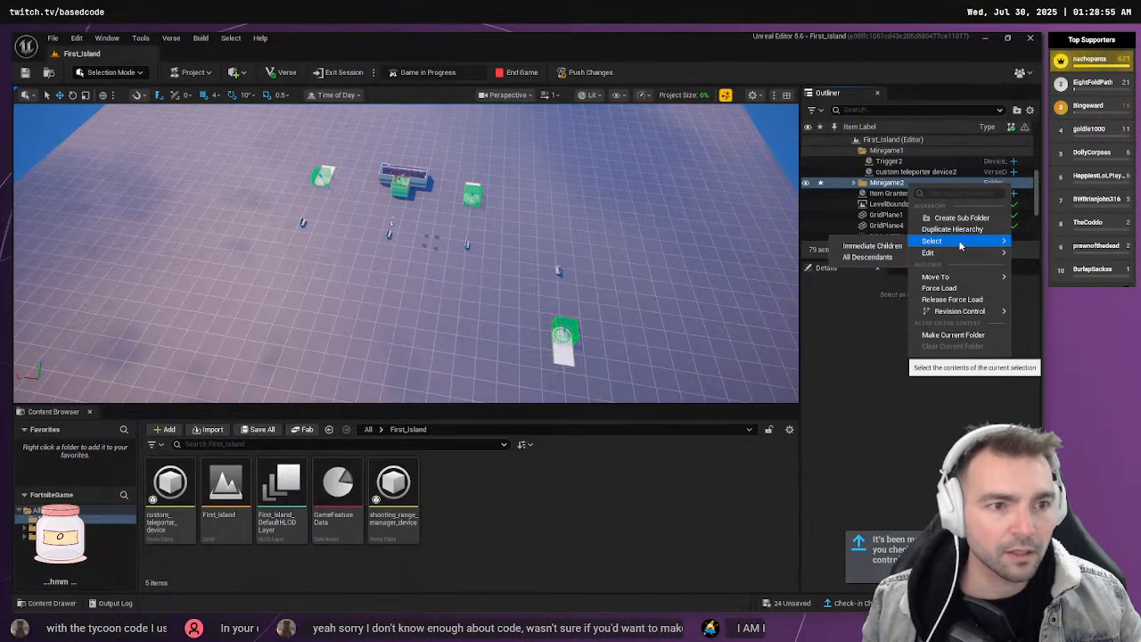
pyautogui.click(866, 257)
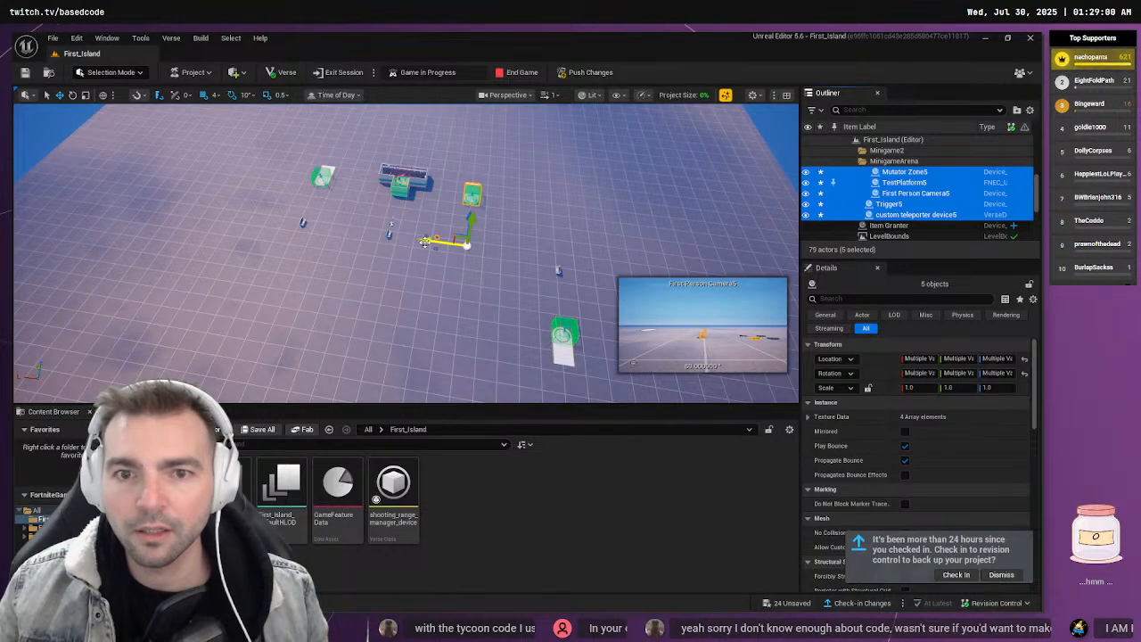
pyautogui.moveTo(426, 241); pyautogui.dragTo(475, 248)
# Undo the move of the copied devices and the folder duplication
pyautogui.hotkey('ctrl', 'z')
pyautogui.hotkey('ctrl', 'z')
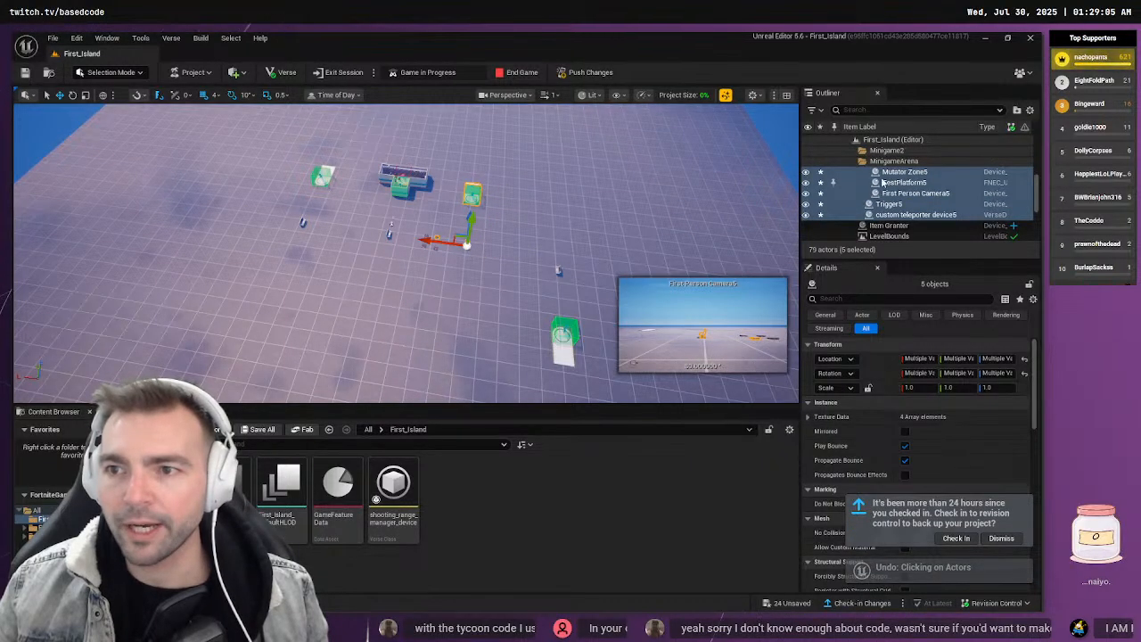
pyautogui.hotkey('ctrl', 'z')
pyautogui.hotkey('ctrl', 'z')
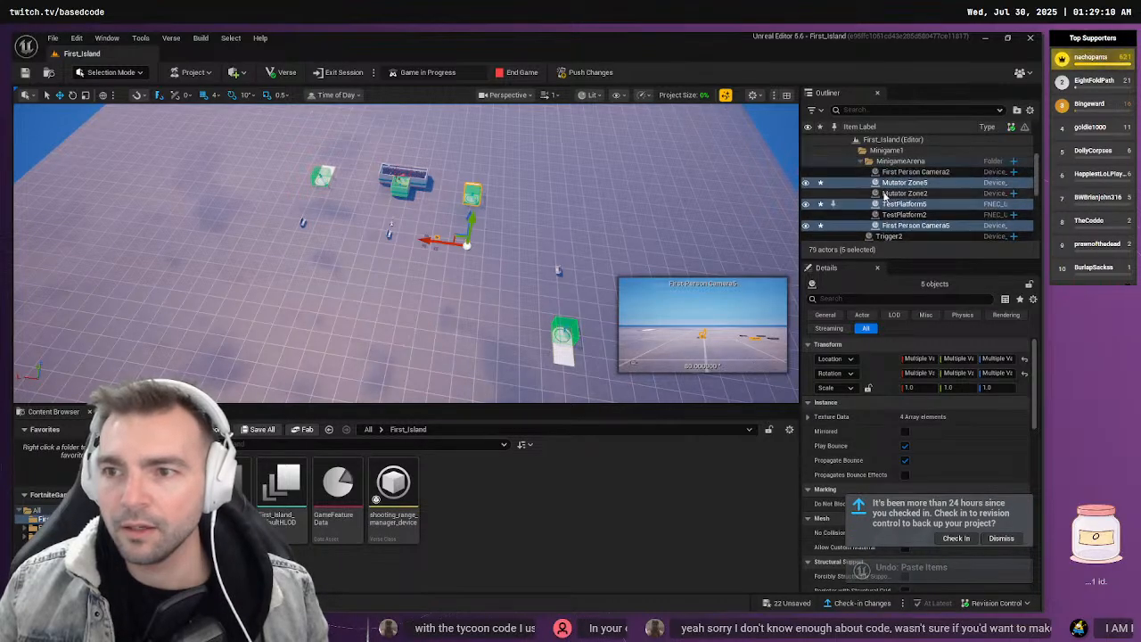
# Examine the Minigame1 folder's contents, checking its MinigameArena subfolder, triggers and custom teleporter devices
pyautogui.scroll(2, 878, 194)
pyautogui.click(861, 194)
pyautogui.click(854, 194)
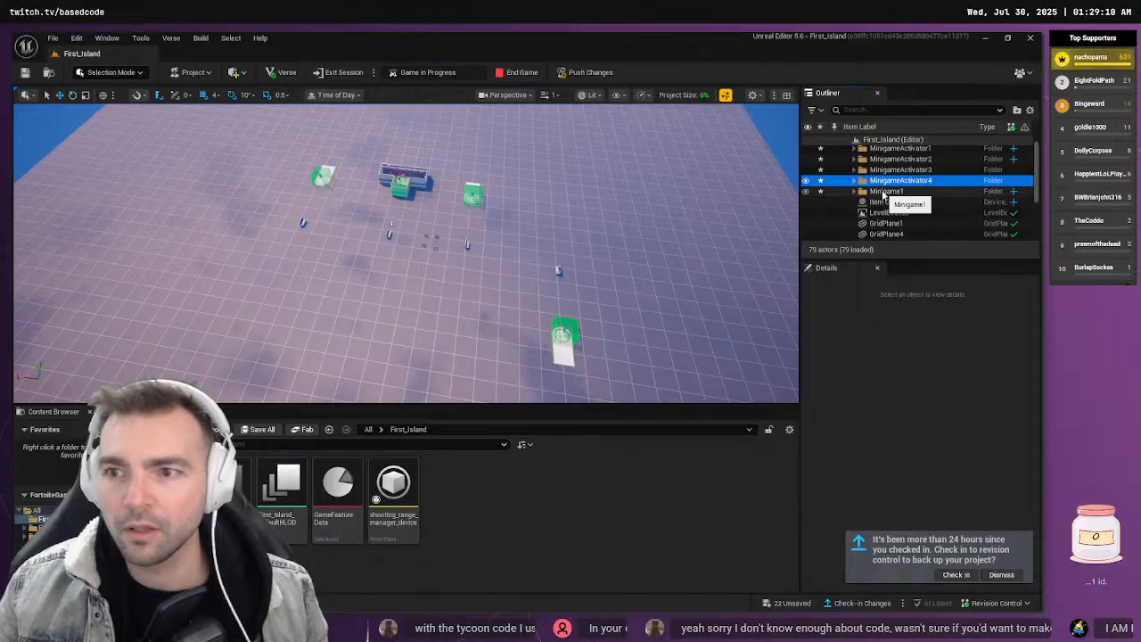
pyautogui.click(855, 192)
pyautogui.click(865, 203)
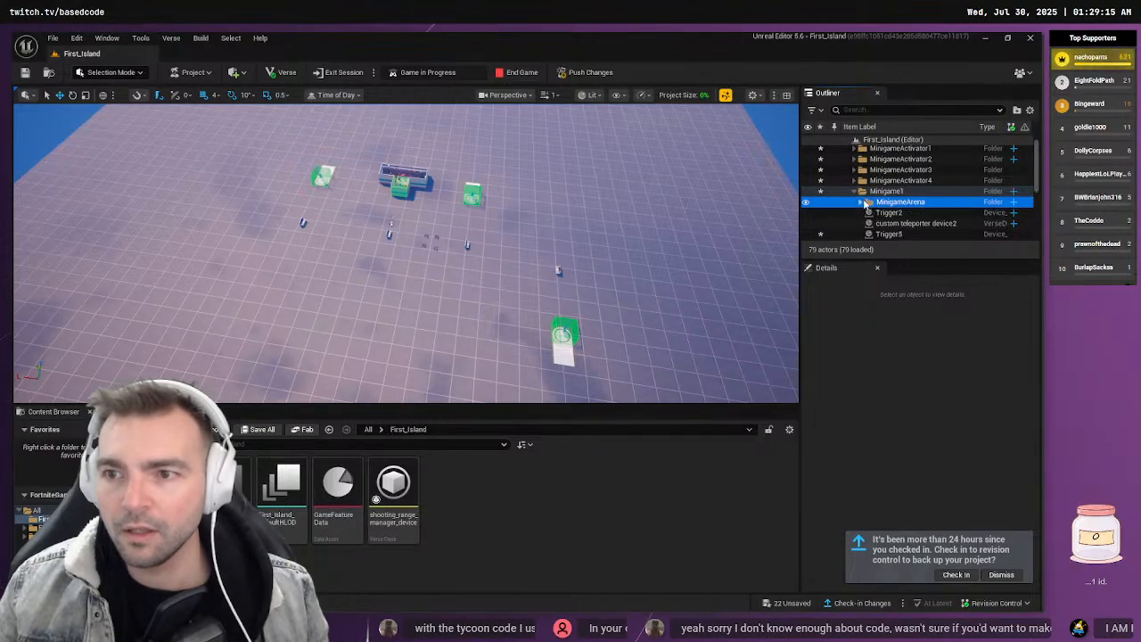
pyautogui.click(888, 213)
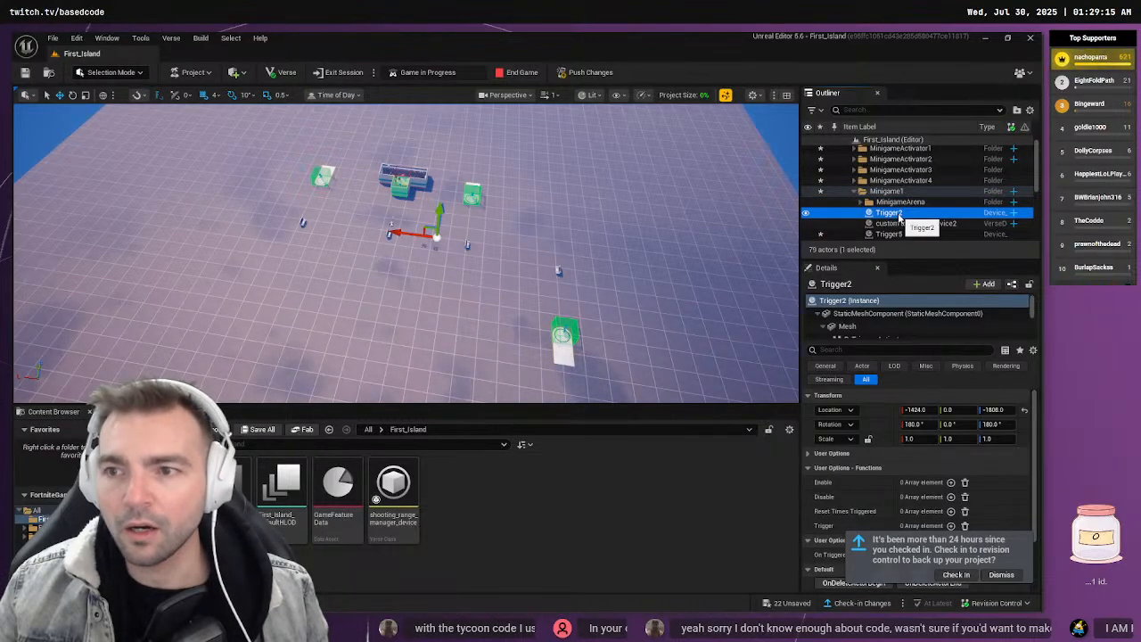
pyautogui.scroll(-2, 901, 216)
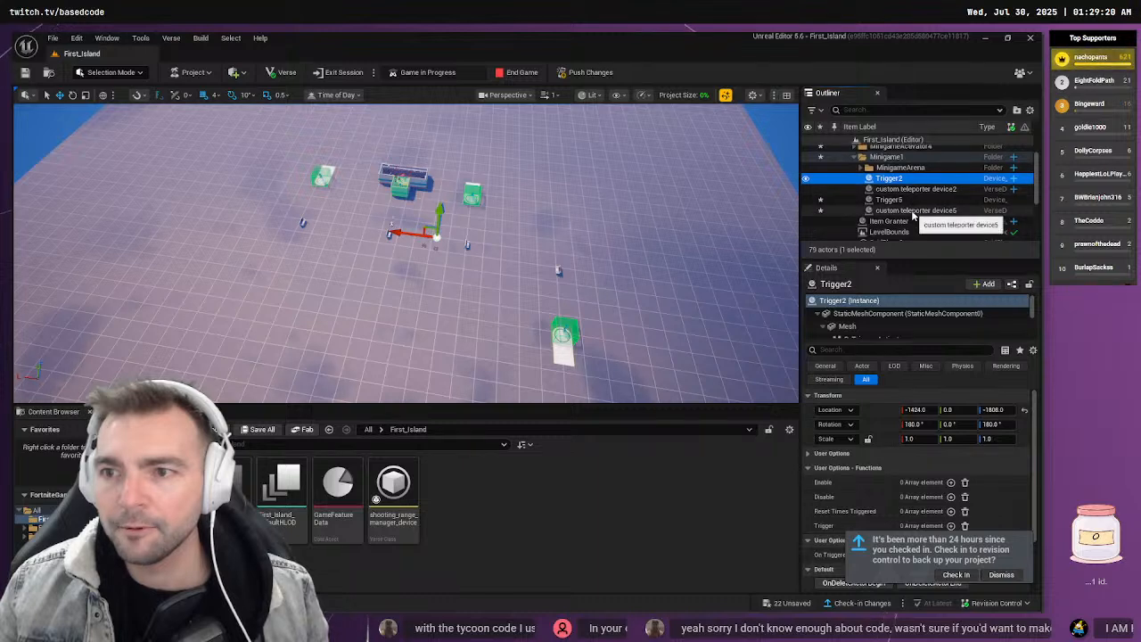
pyautogui.click(918, 169)
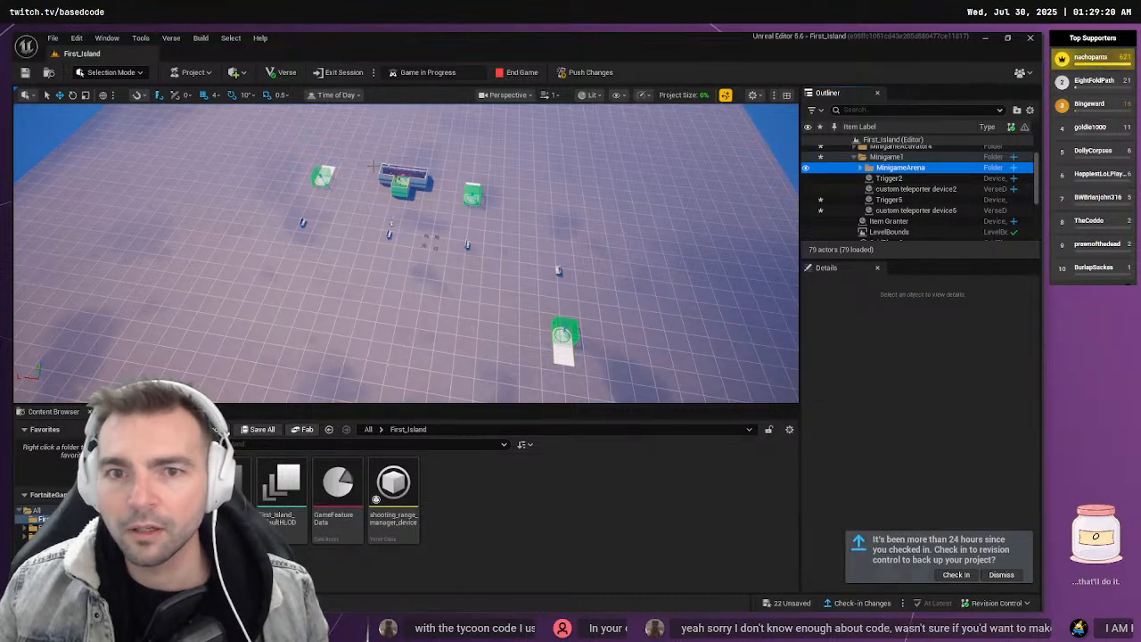
pyautogui.click(420, 173)
pyautogui.scroll(7, 923, 222)
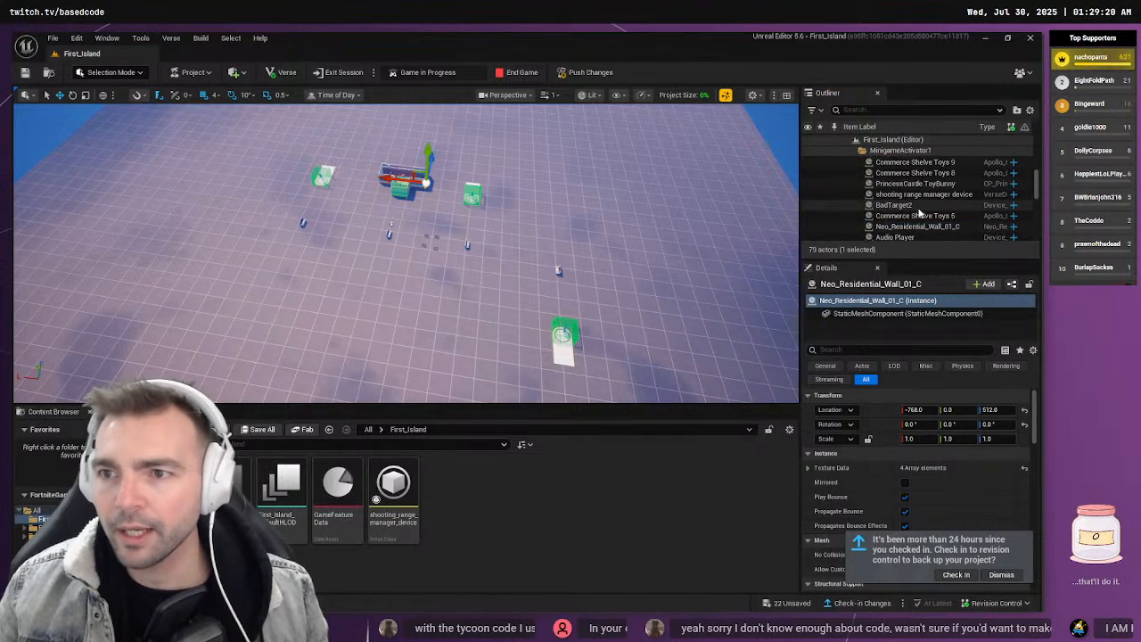
pyautogui.scroll(4, 927, 200)
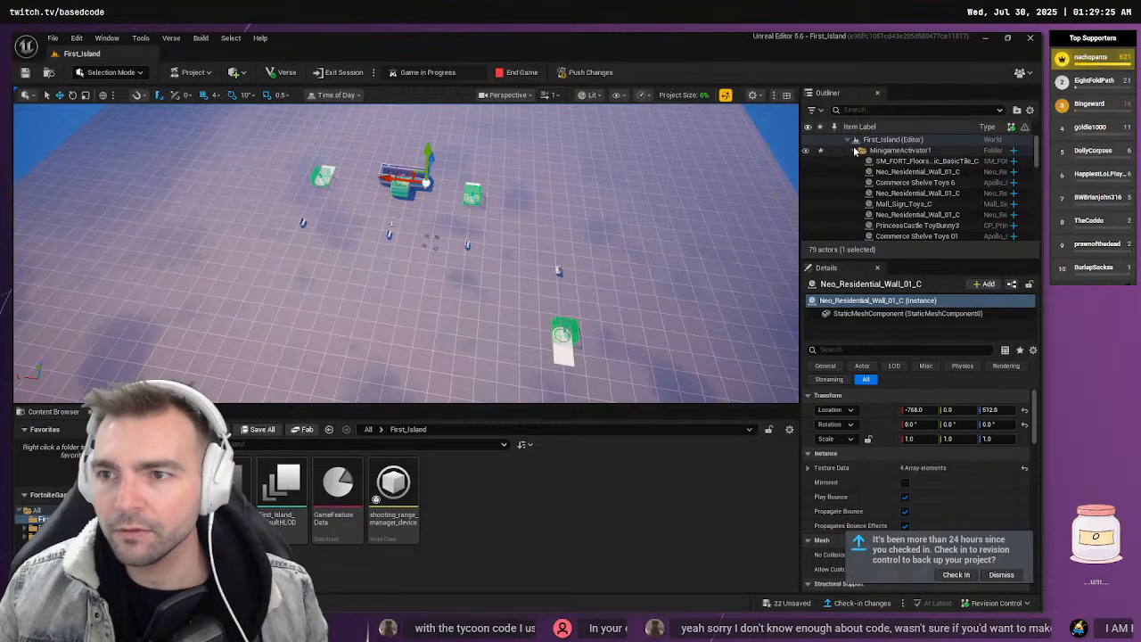
pyautogui.click(854, 150)
pyautogui.click(854, 194)
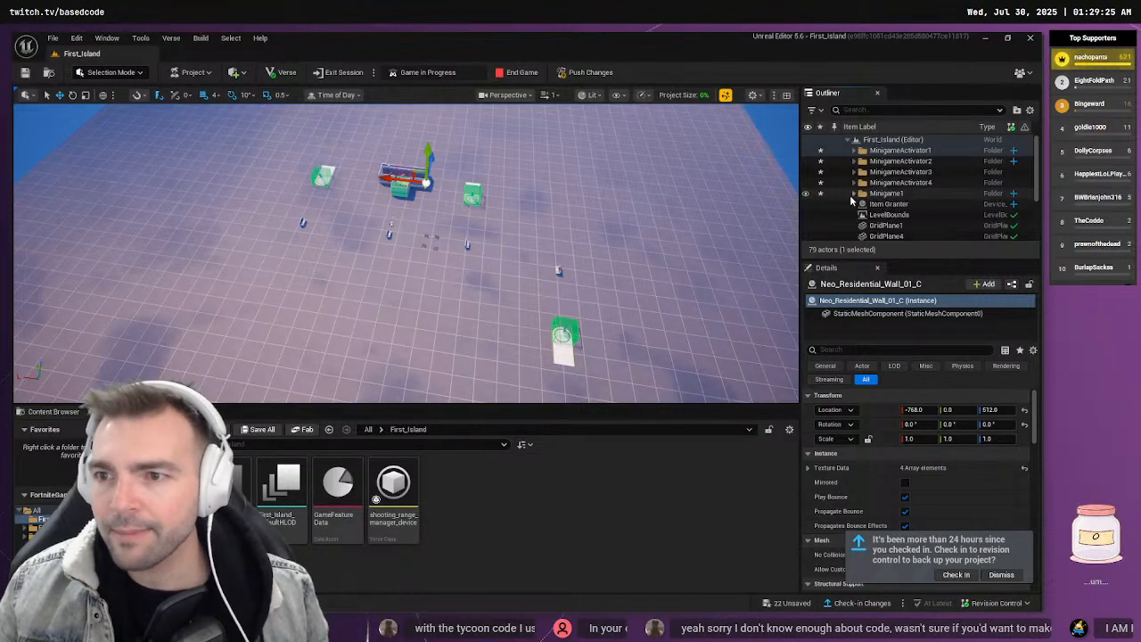
# Inspect the devices inside Minigame1's MinigameArena subfolder, including the mutator zones and first person cameras
pyautogui.click(876, 195)
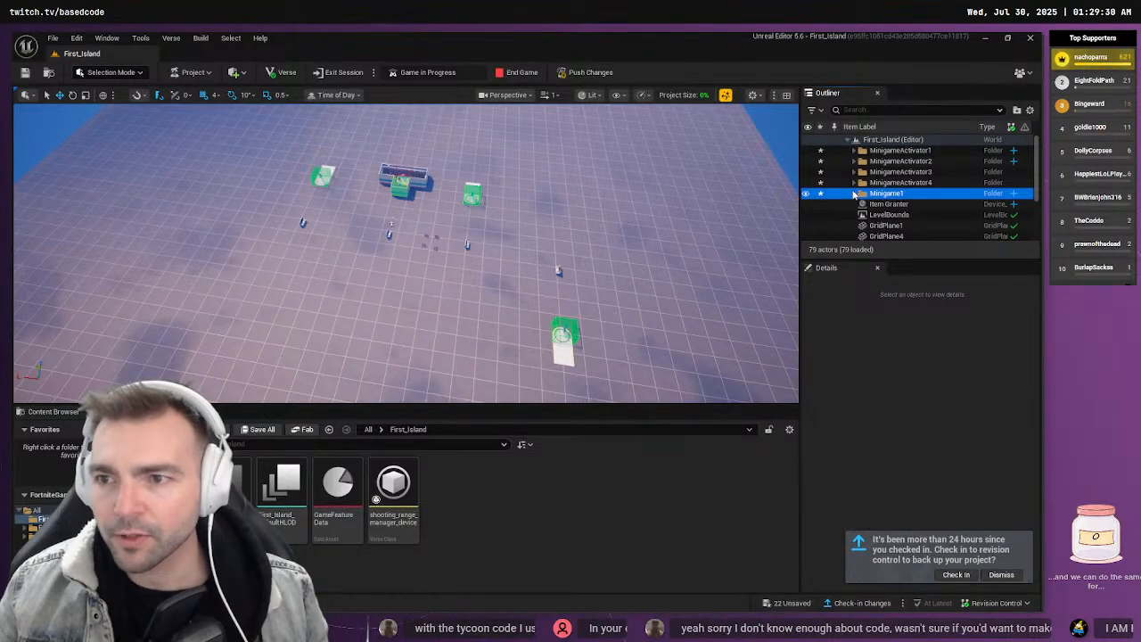
pyautogui.click(854, 194)
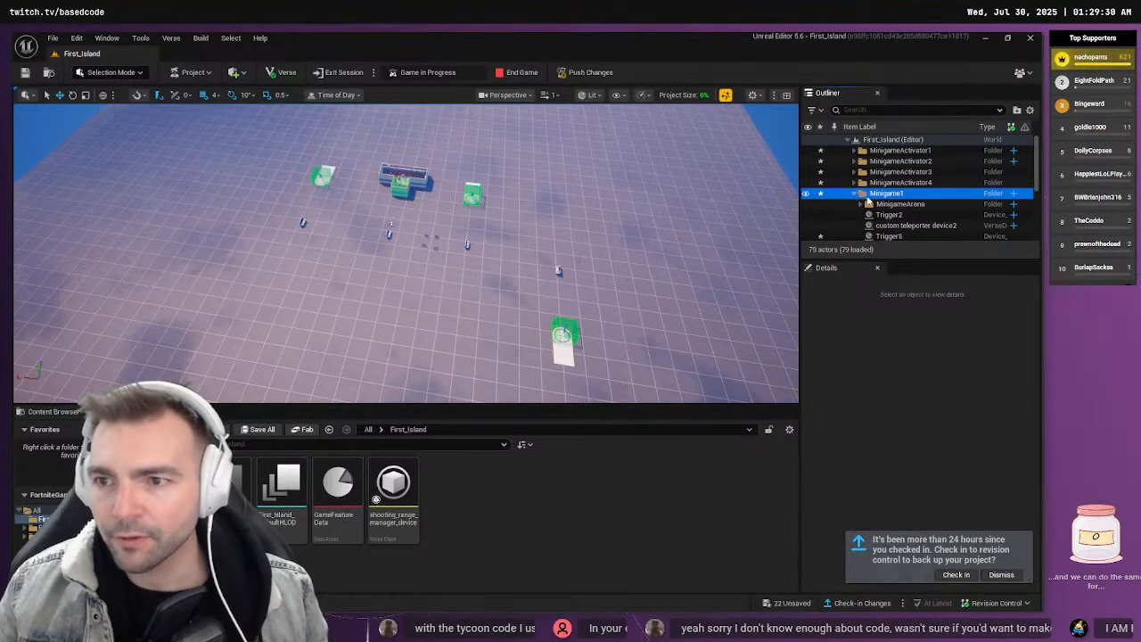
pyautogui.click(905, 206)
pyautogui.click(861, 204)
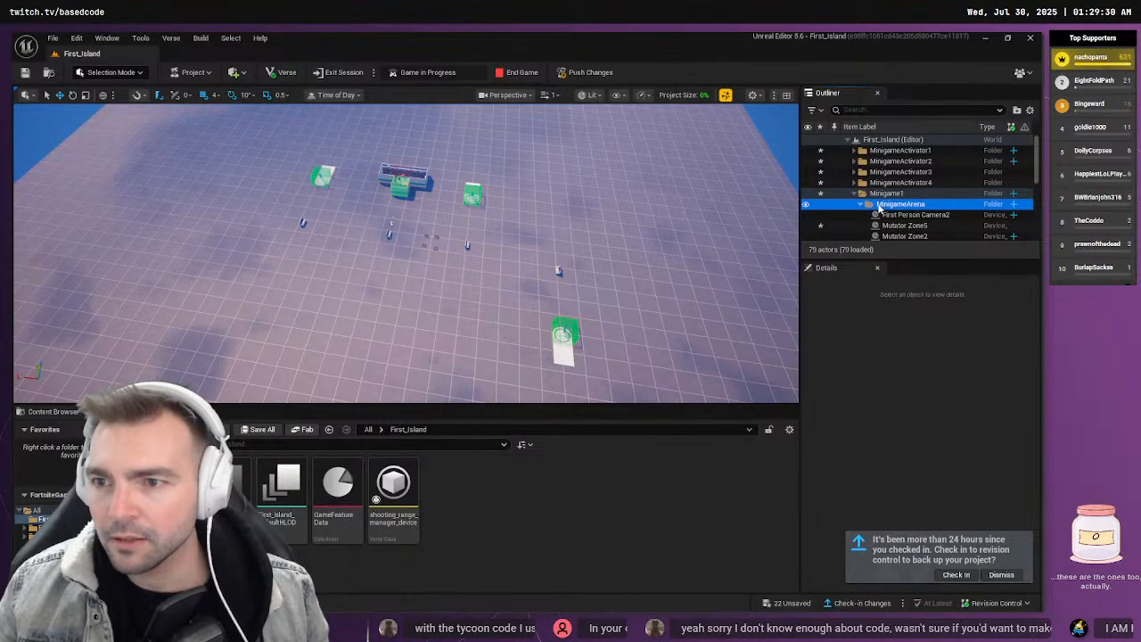
pyautogui.scroll(-2, 907, 210)
pyautogui.scroll(-1, 936, 203)
pyautogui.click(936, 197)
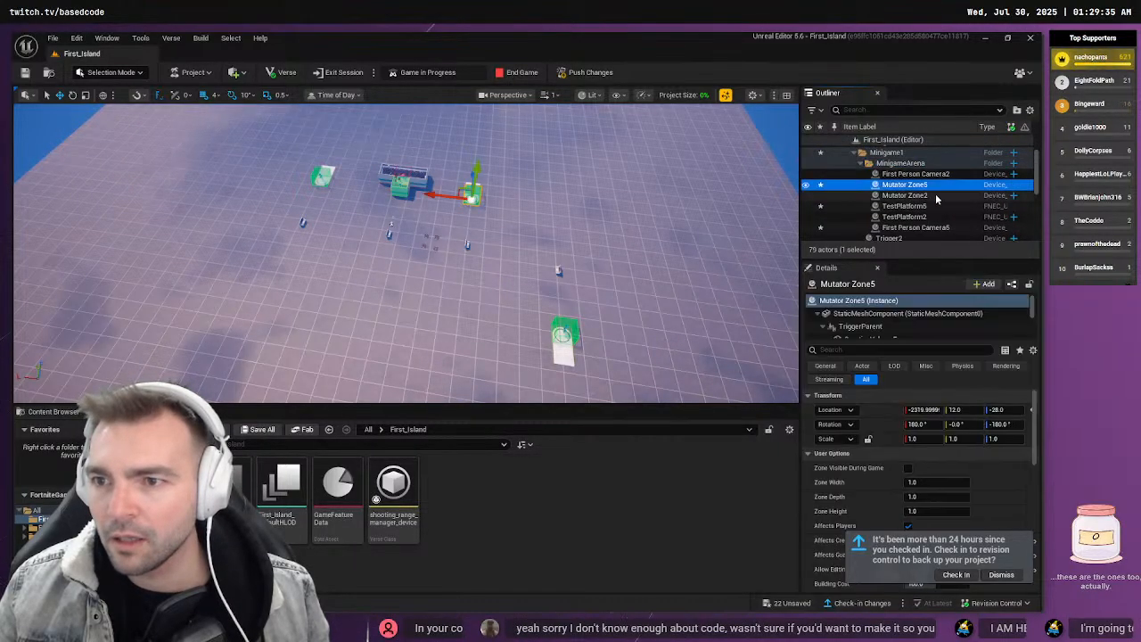
pyautogui.click(930, 175)
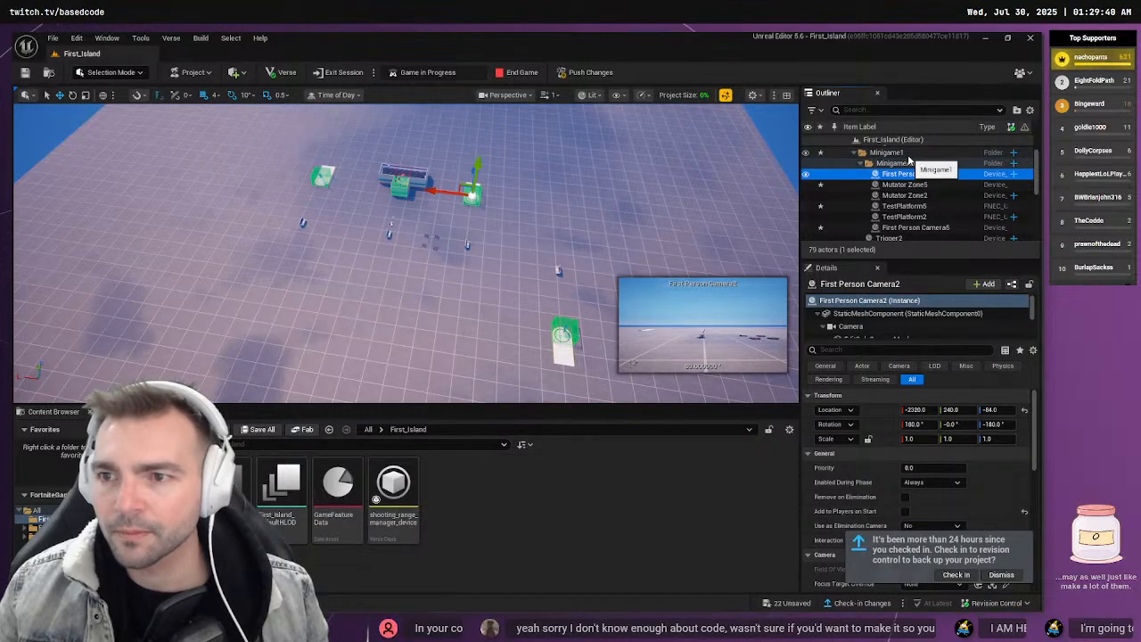
pyautogui.click(923, 222)
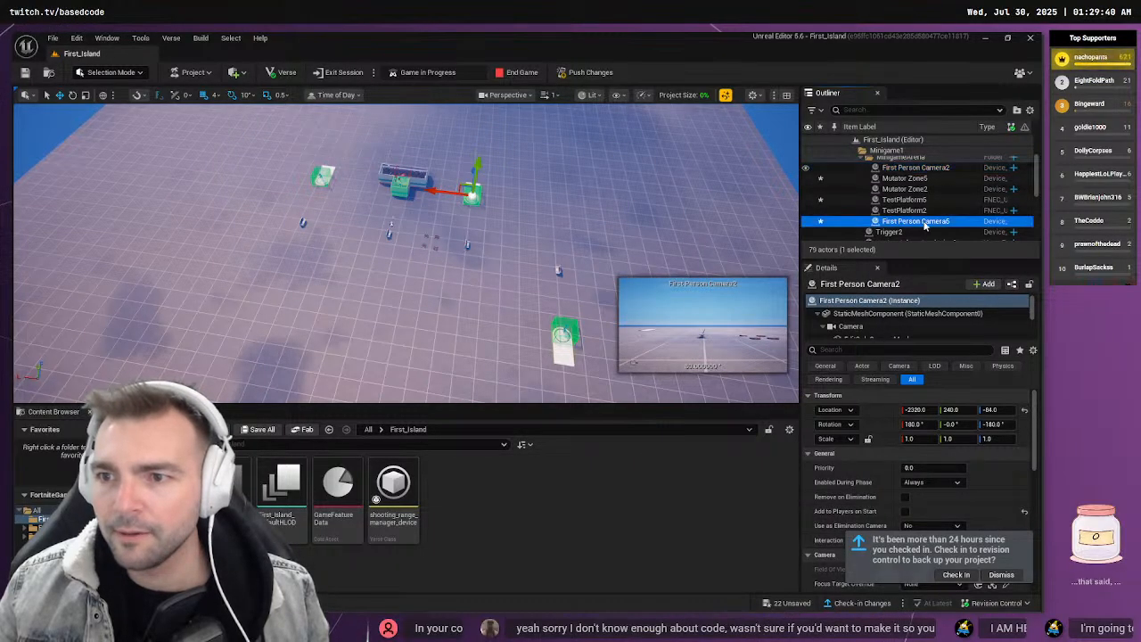
pyautogui.scroll(-2, 925, 217)
pyautogui.click(404, 171)
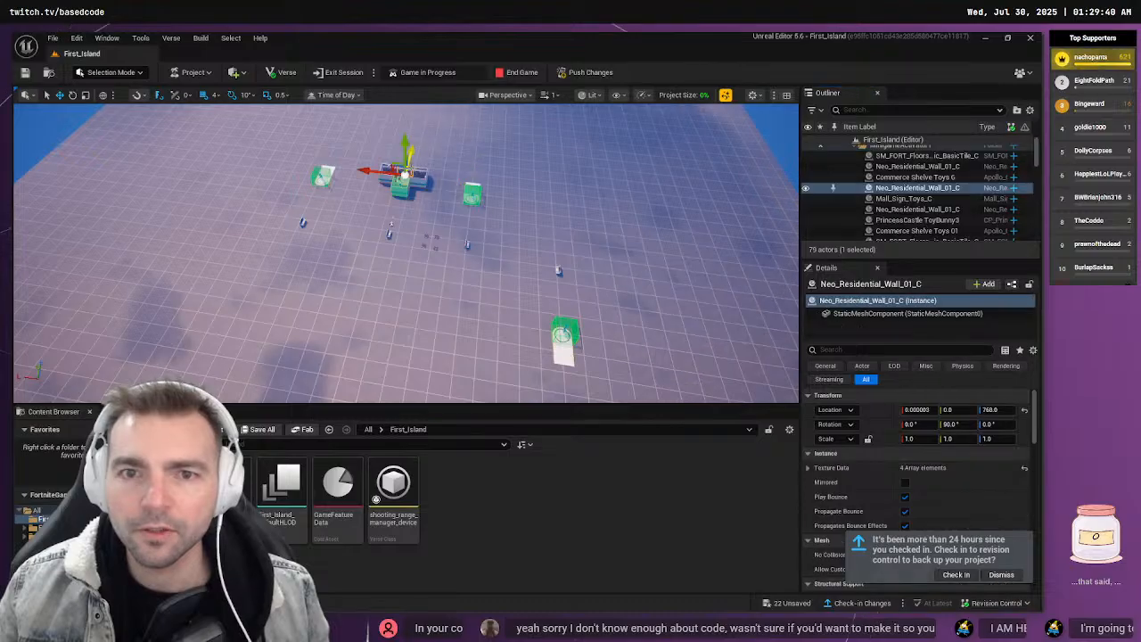
pyautogui.scroll(1, 908, 229)
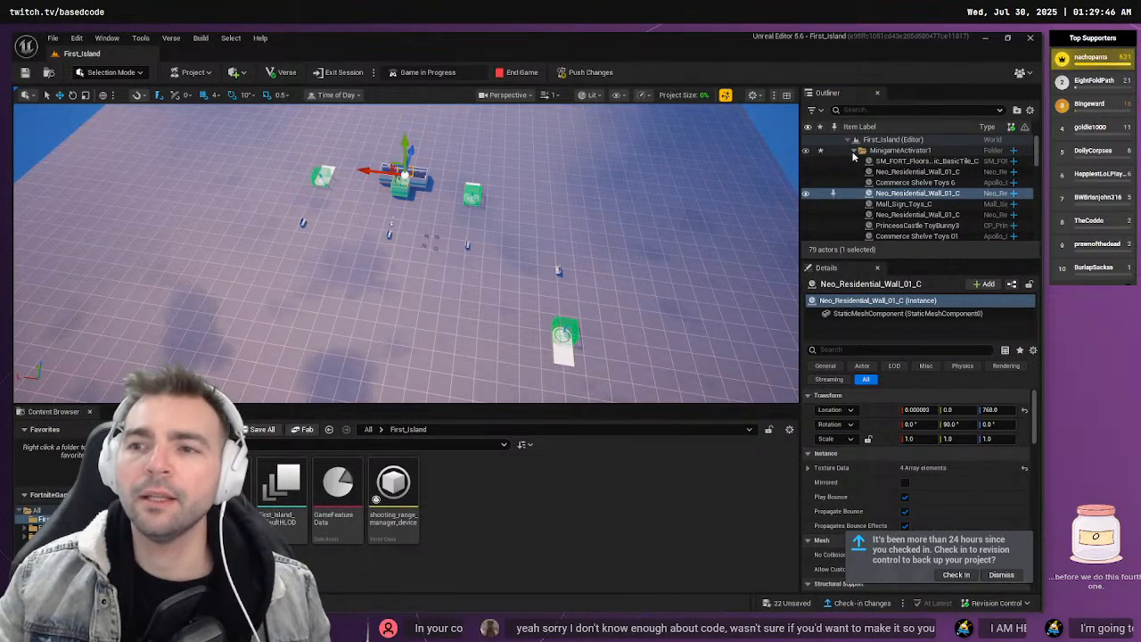
pyautogui.scroll(-5, 894, 186)
pyautogui.scroll(5, 902, 202)
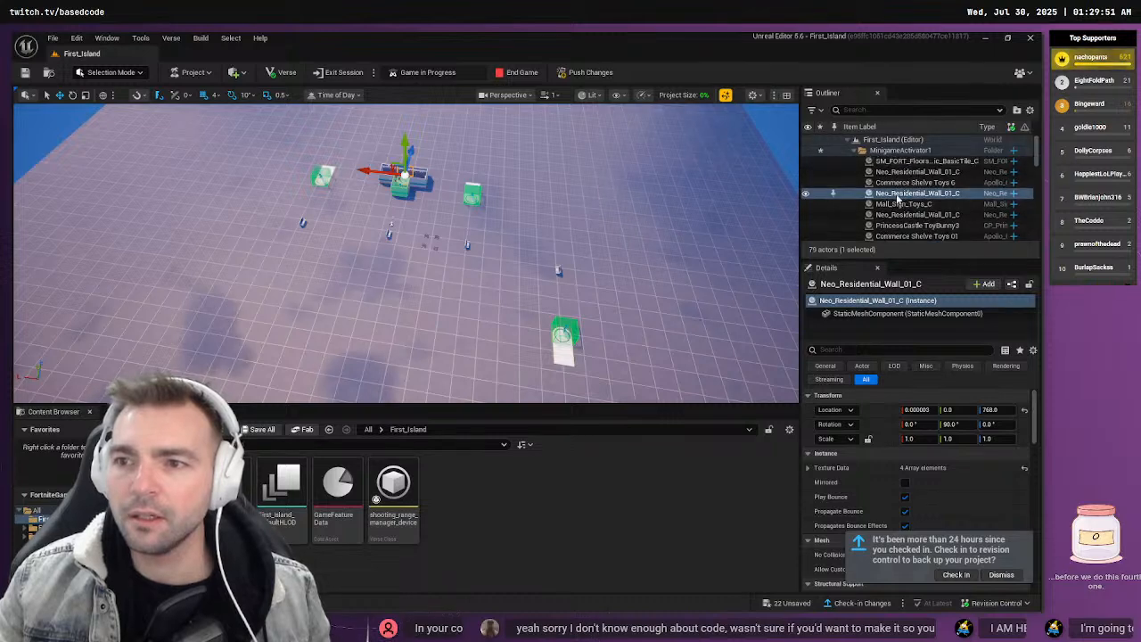
pyautogui.click(854, 152)
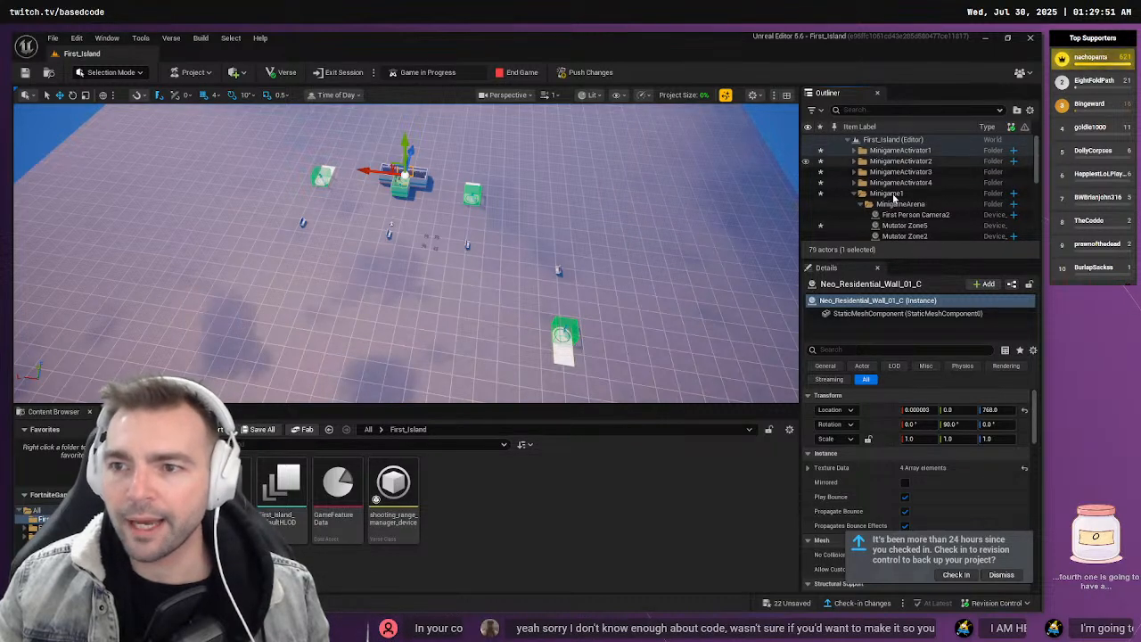
# Rename the Minigame1 folder to Minigame1__
pyautogui.click(892, 193)
pyautogui.click(918, 195)
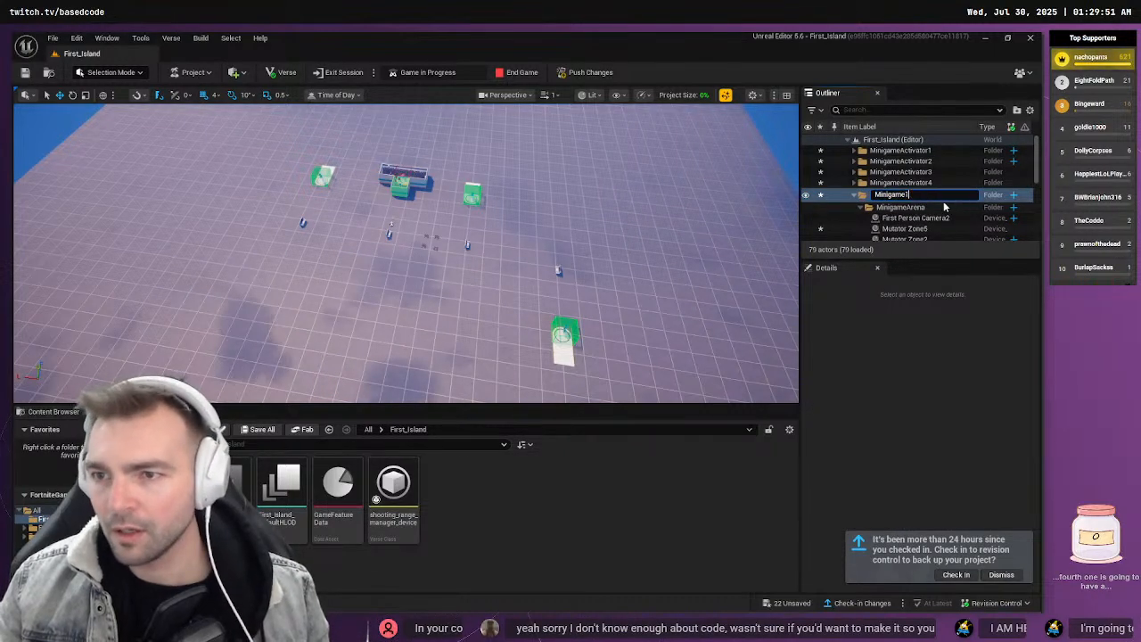
pyautogui.write('_')
pyautogui.press('Return')
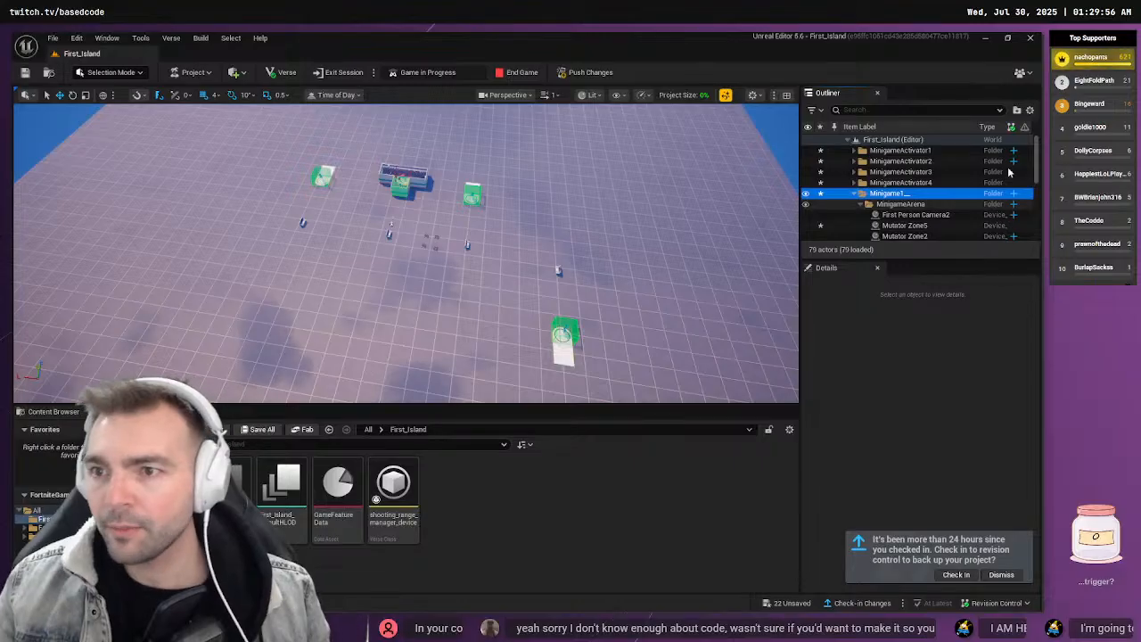
# Rename the MinigameActivator1 folder to ShootingRange1
pyautogui.click(940, 152)
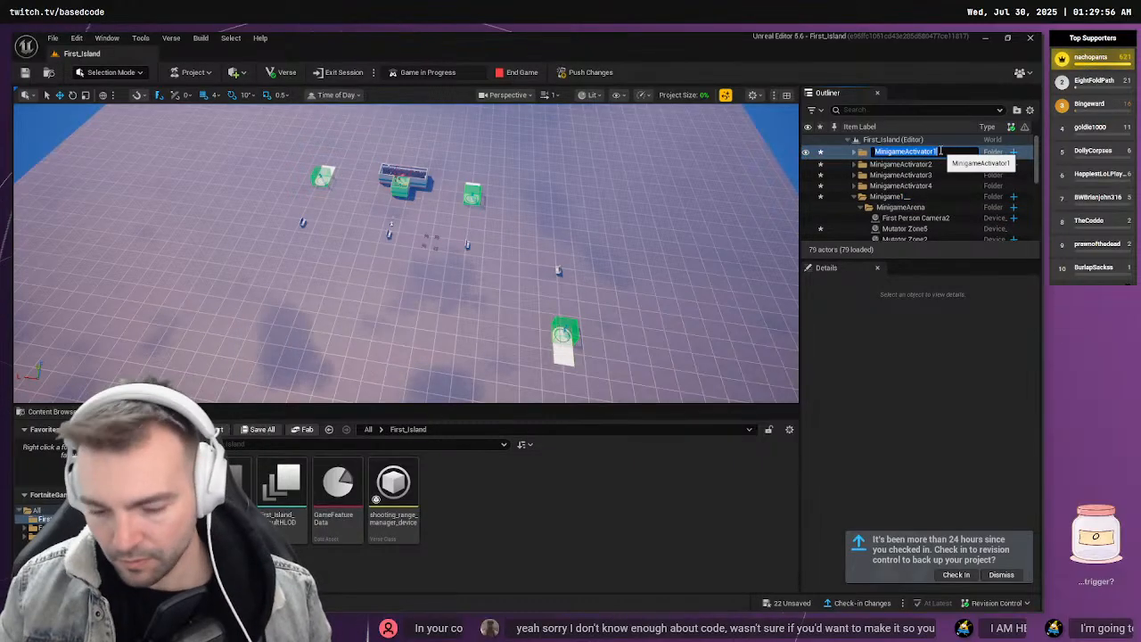
pyautogui.press('F2')
pyautogui.write('Mini')
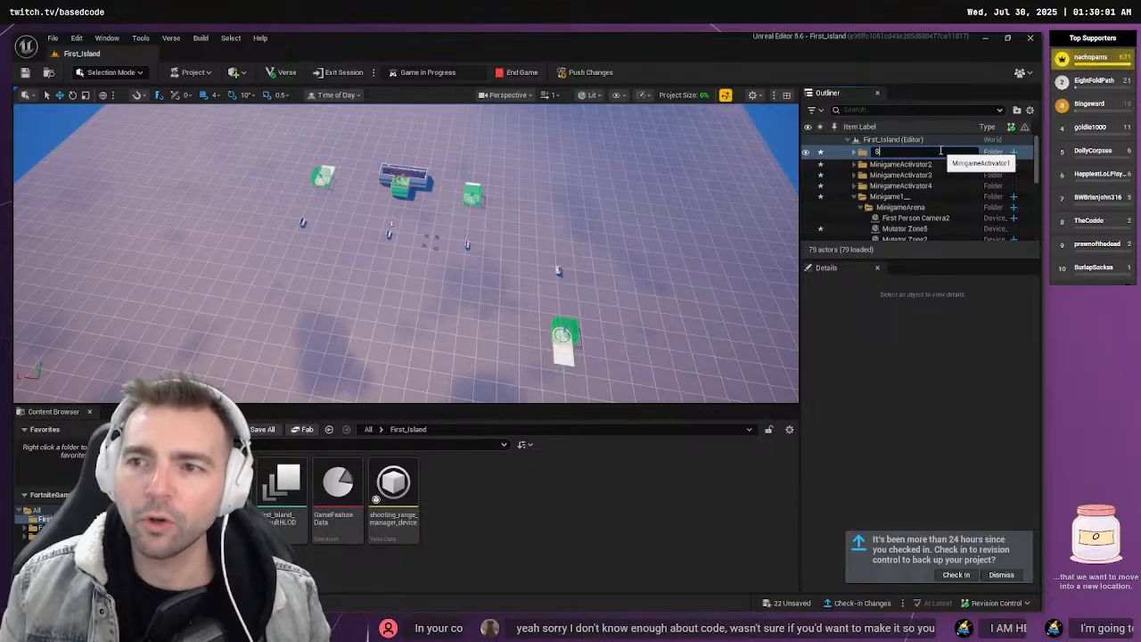
pyautogui.write('ShootingRange1')
pyautogui.press('Return')
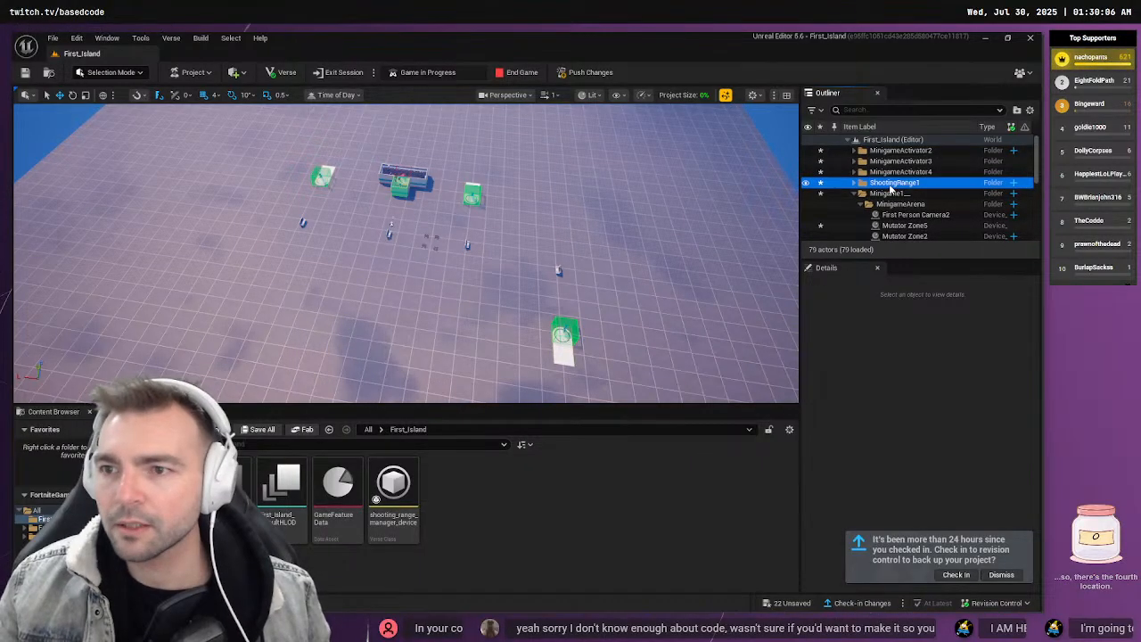
# Rename the Minigame1__ folder to MinigameActivator1, reusing the name copied from the MinigameActivator2 folder
pyautogui.click(889, 193)
pyautogui.click(896, 151)
pyautogui.press('F2')
pyautogui.hotkey('ctrl', 'c')
pyautogui.press('Right')
pyautogui.press('BackSpace')
pyautogui.write('1')
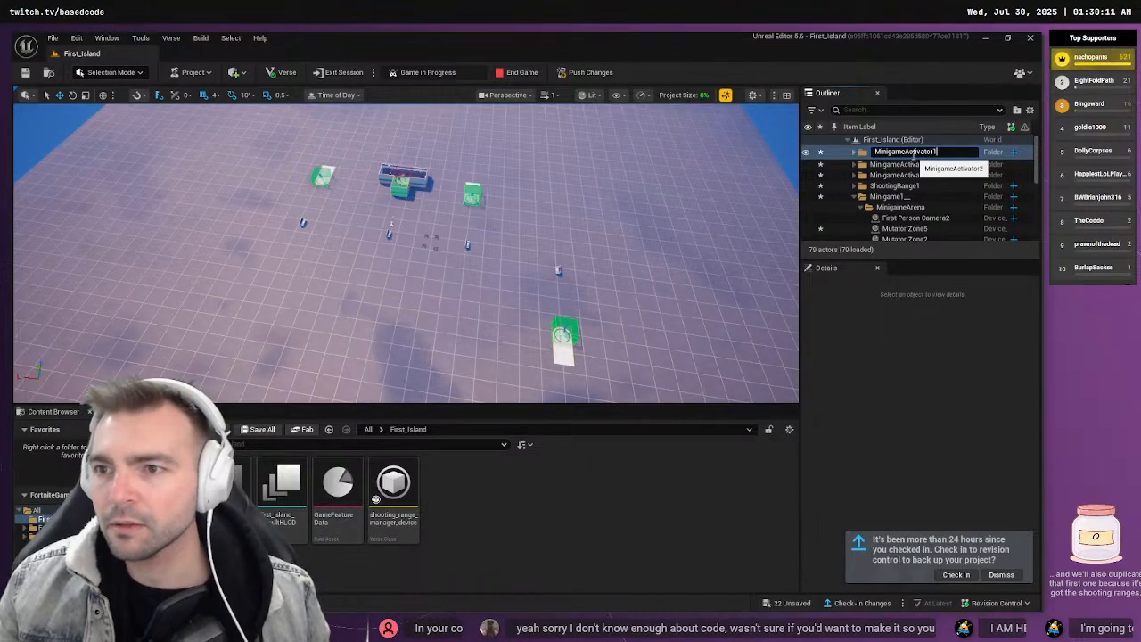
pyautogui.click(911, 195)
pyautogui.press('F2')
pyautogui.hotkey('ctrl', 'v')
pyautogui.press('BackSpace')
pyautogui.write('1')
pyautogui.press('Return')
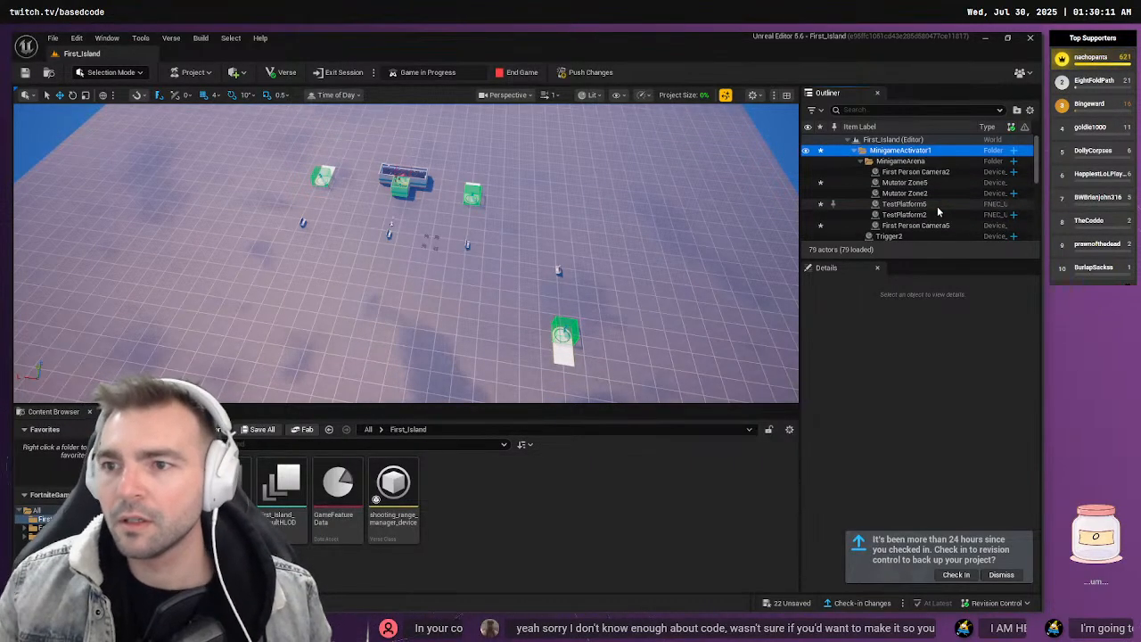
# Check the contents of the four MinigameActivator folders and the ShootingRange1 folder, leaving them all collapsed
pyautogui.click(854, 150)
pyautogui.click(855, 160)
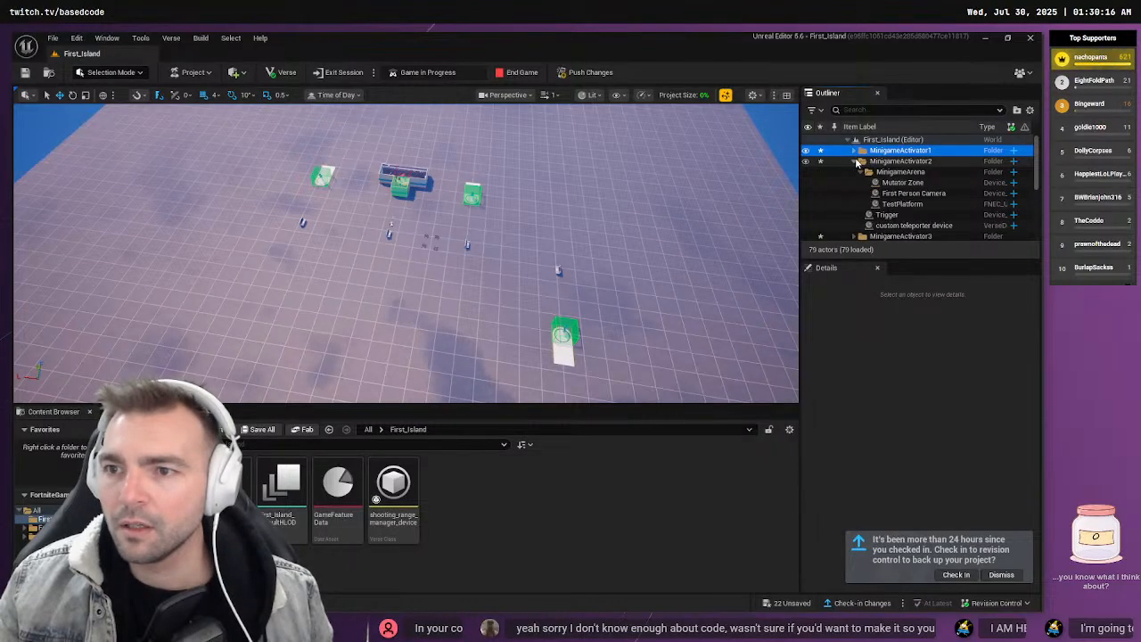
pyautogui.click(854, 160)
pyautogui.click(855, 173)
pyautogui.click(855, 172)
pyautogui.click(854, 183)
pyautogui.click(854, 183)
pyautogui.click(853, 193)
pyautogui.click(853, 194)
# Duplicate the ShootingRange1 folder together with its whole hierarchy of actors
pyautogui.click(895, 194)
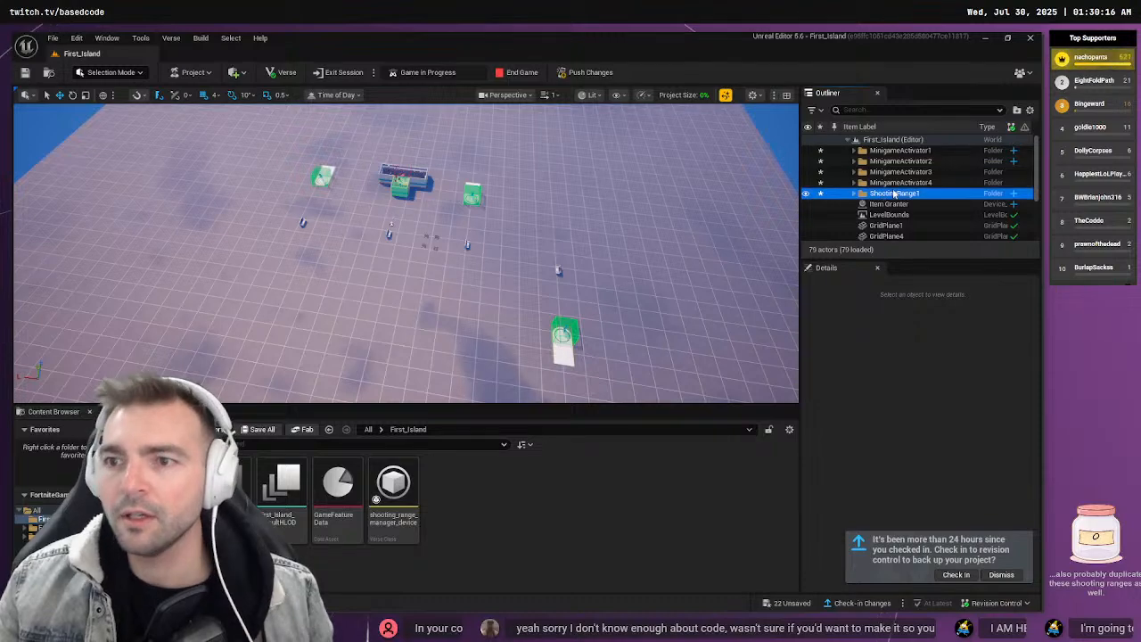
pyautogui.rightClick(894, 194)
pyautogui.click(432, 188)
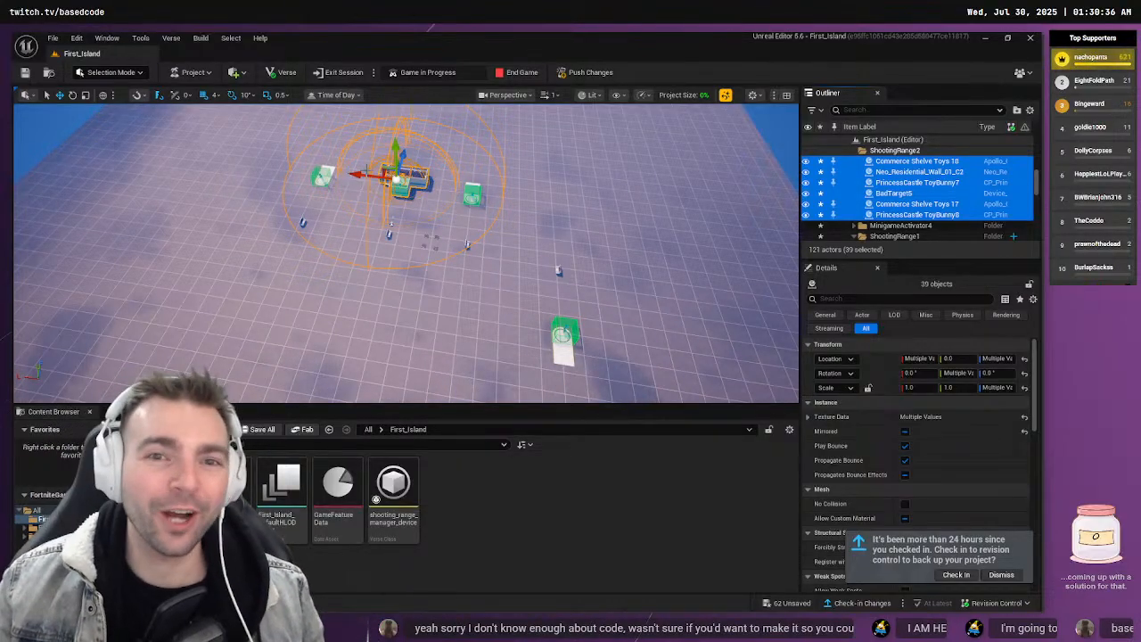
# Try to move the copied shooting range along the red axis and duplicate it again, and undo both changes
pyautogui.moveTo(358, 172); pyautogui.dragTo(428, 184)
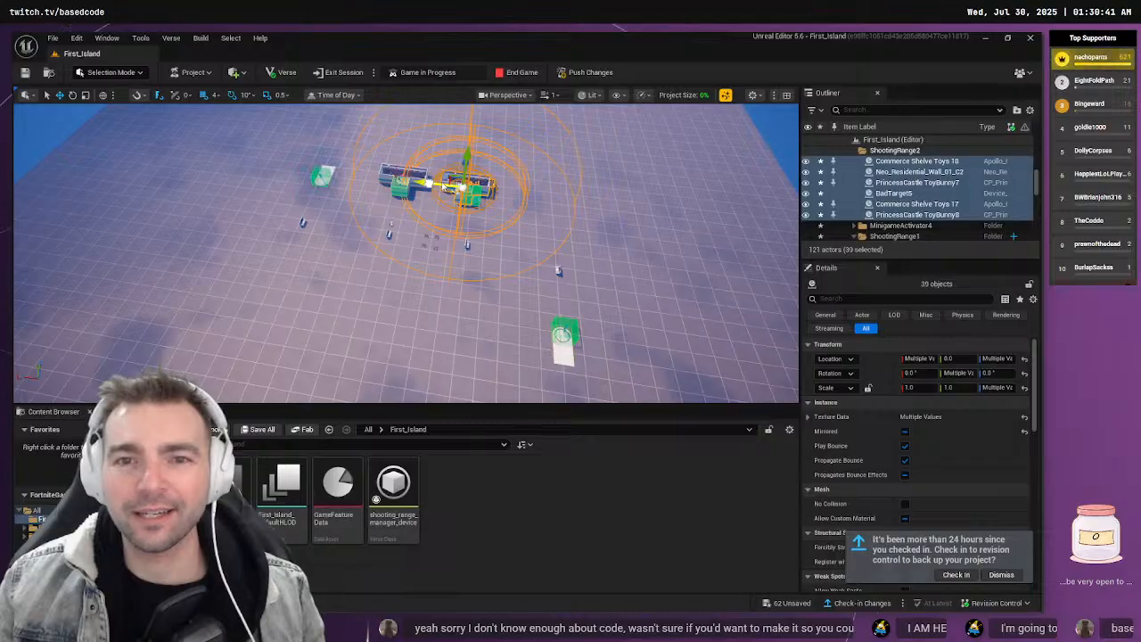
pyautogui.hotkey('ctrl', 'd')
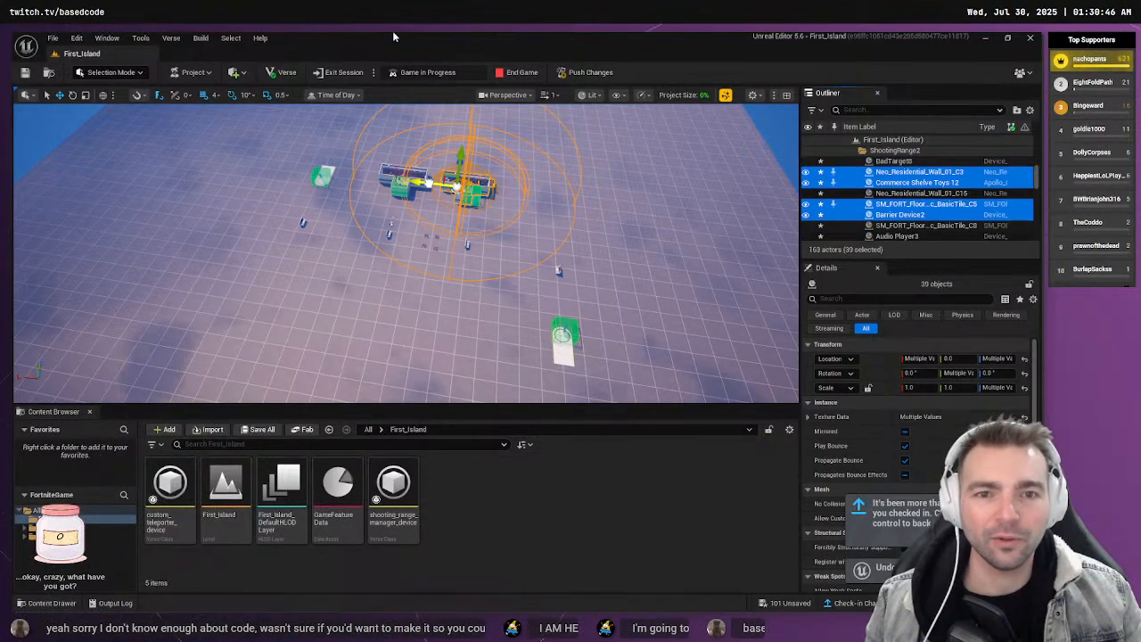
pyautogui.hotkey('ctrl', 'z')
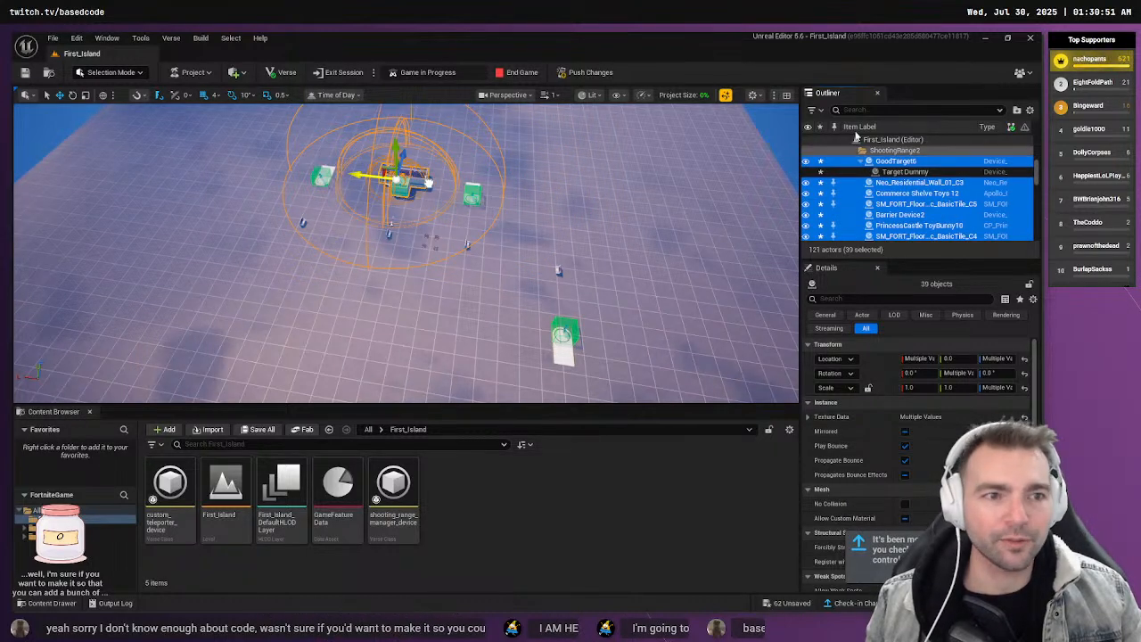
# Collapse the ShootingRange2 and ShootingRange1 folders in the outliner
pyautogui.click(891, 152)
pyautogui.click(854, 183)
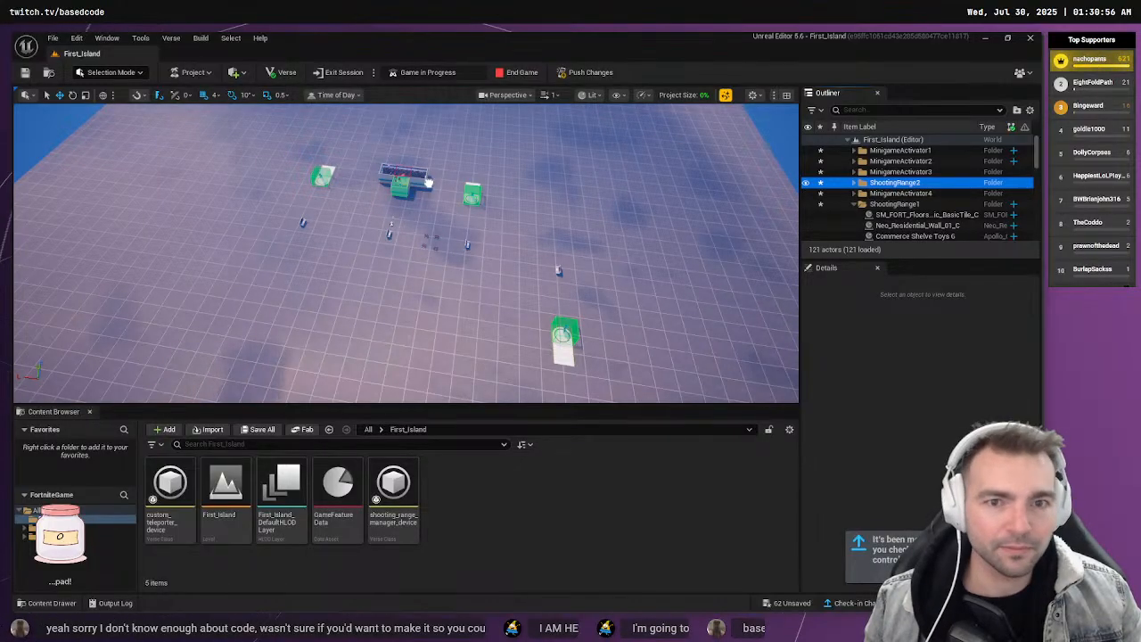
pyautogui.click(428, 182)
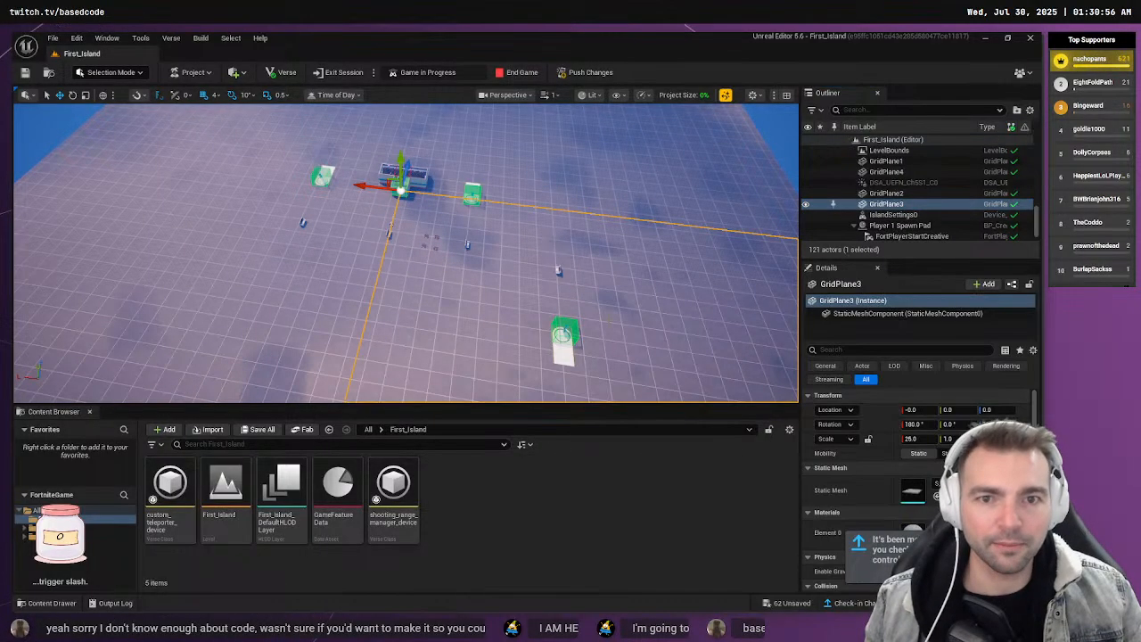
pyautogui.scroll(5, 857, 174)
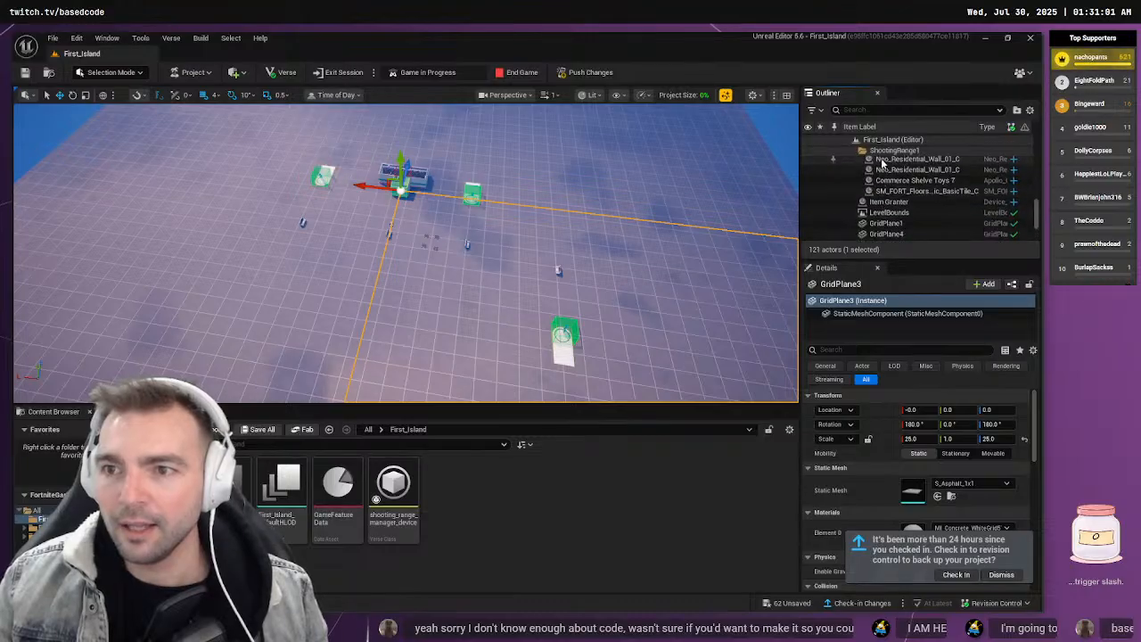
pyautogui.scroll(3, 857, 178)
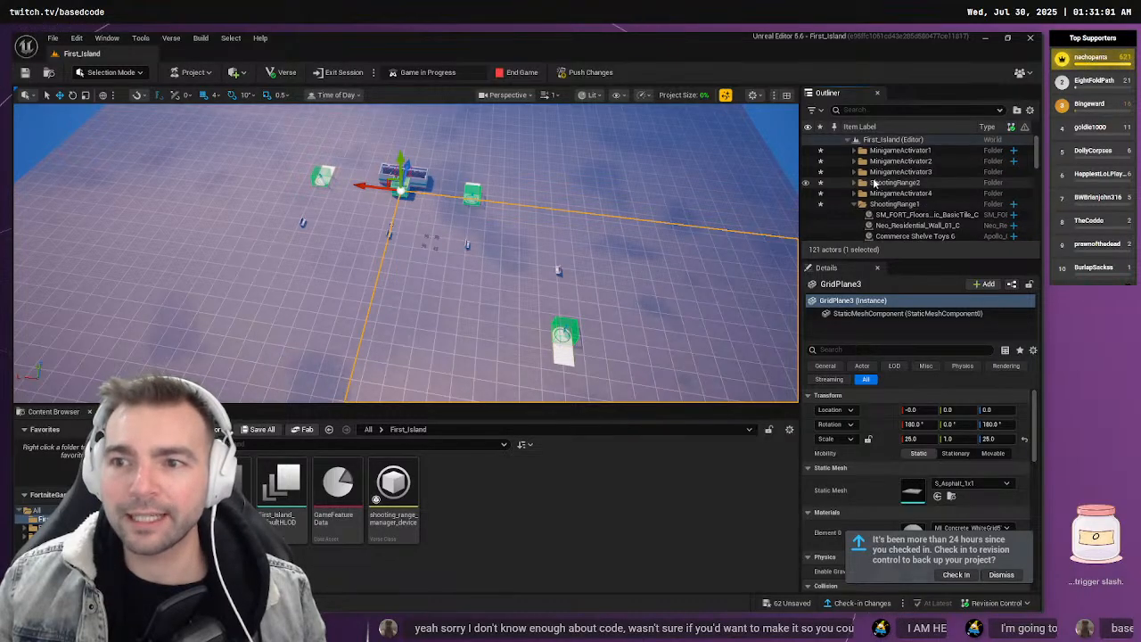
pyautogui.click(853, 205)
pyautogui.click(882, 204)
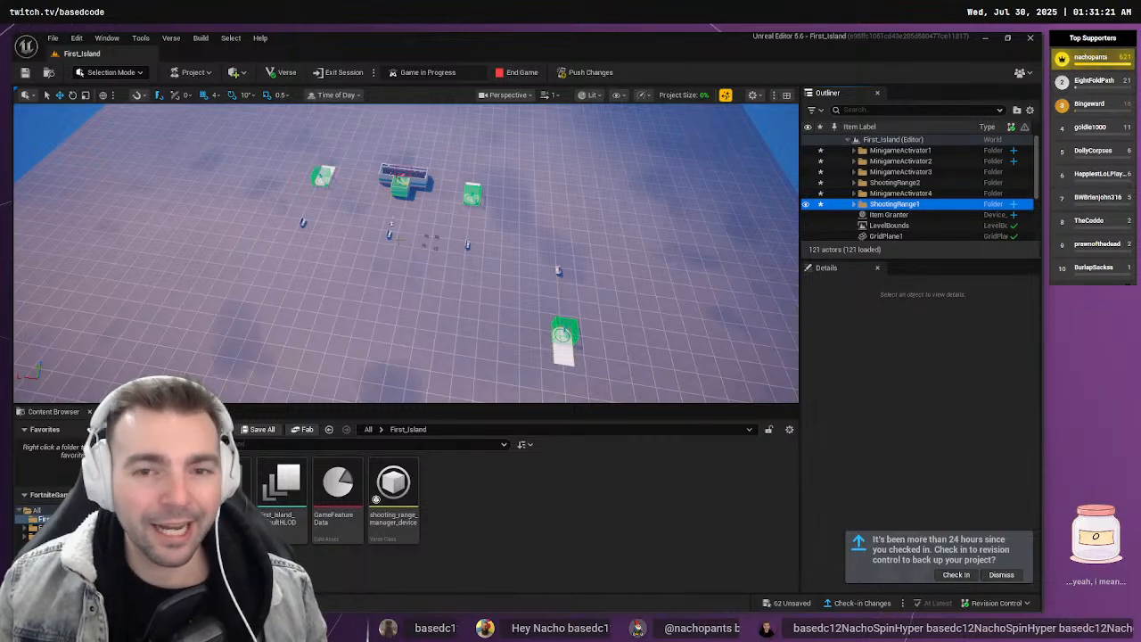
# Select all descendants of the ShootingRange1 folder and move them along the red axis, clear of the overlapping copy
pyautogui.click(867, 183)
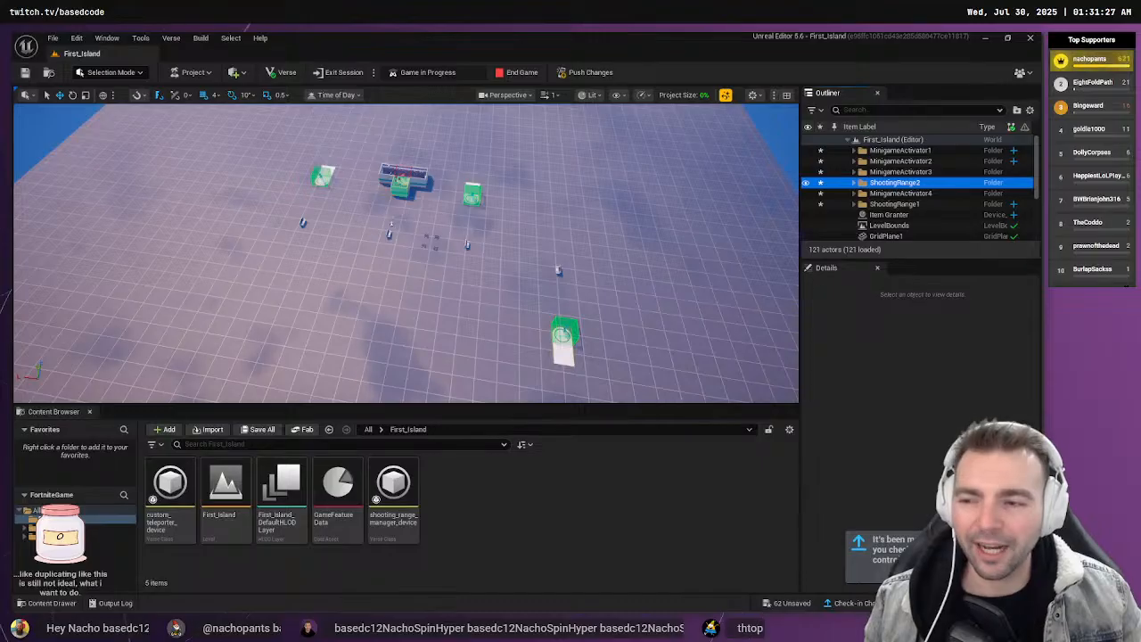
pyautogui.click(877, 204)
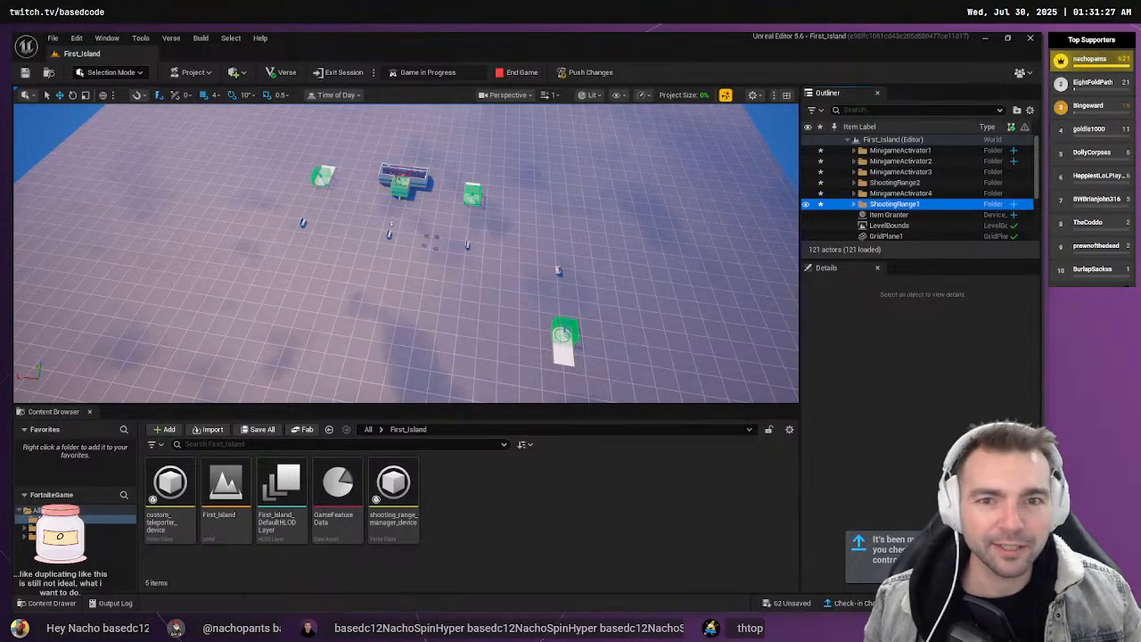
pyautogui.rightClick(911, 205)
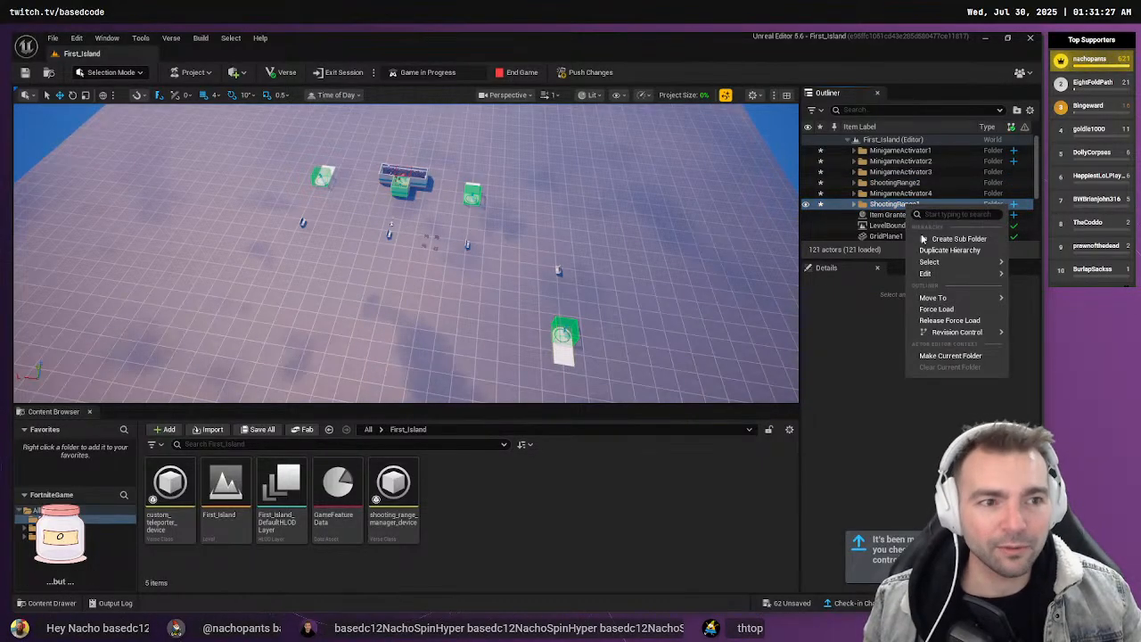
pyautogui.moveTo(957, 298)
pyautogui.moveTo(932, 261)
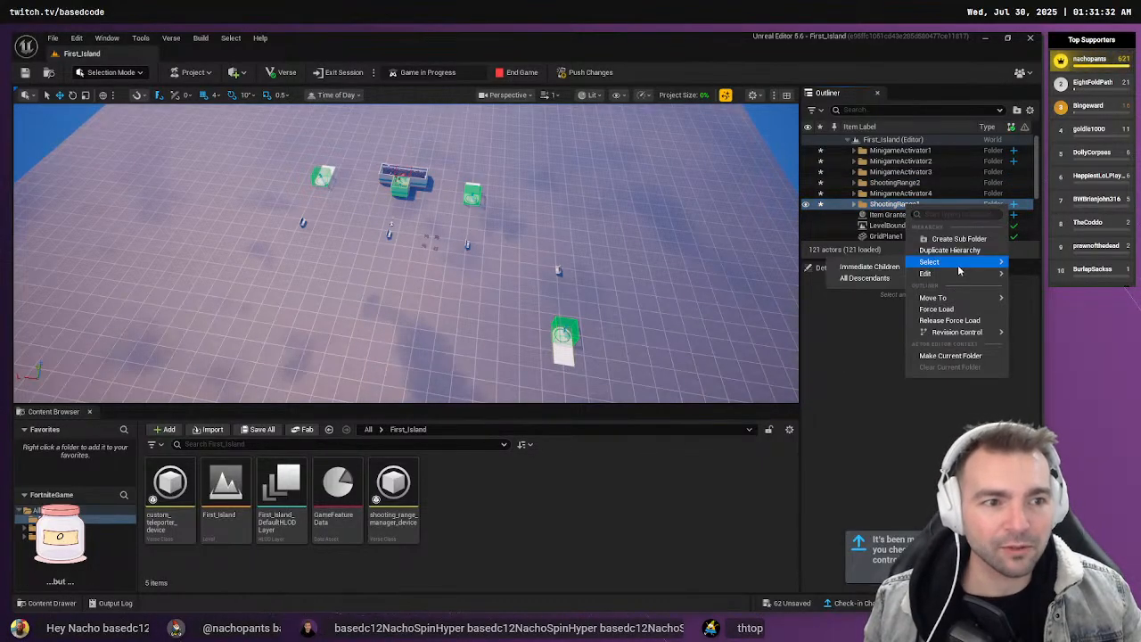
pyautogui.click(864, 278)
pyautogui.moveTo(362, 175); pyautogui.dragTo(434, 195)
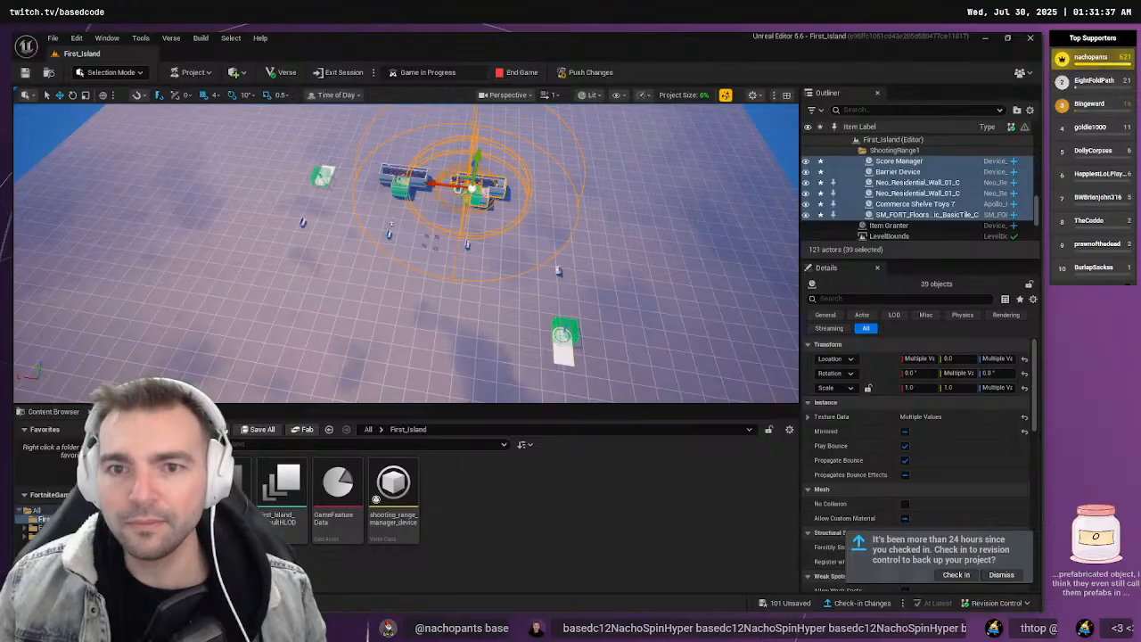
# Review the viewport snapping settings and nudge the selected shooting range actors slightly along the red axis
pyautogui.press('f')
pyautogui.moveTo(361, 241)
pyautogui.mouseDown()
pyautogui.moveTo(330, 235)
pyautogui.moveTo(361, 242)
pyautogui.mouseUp()
pyautogui.click(136, 95)
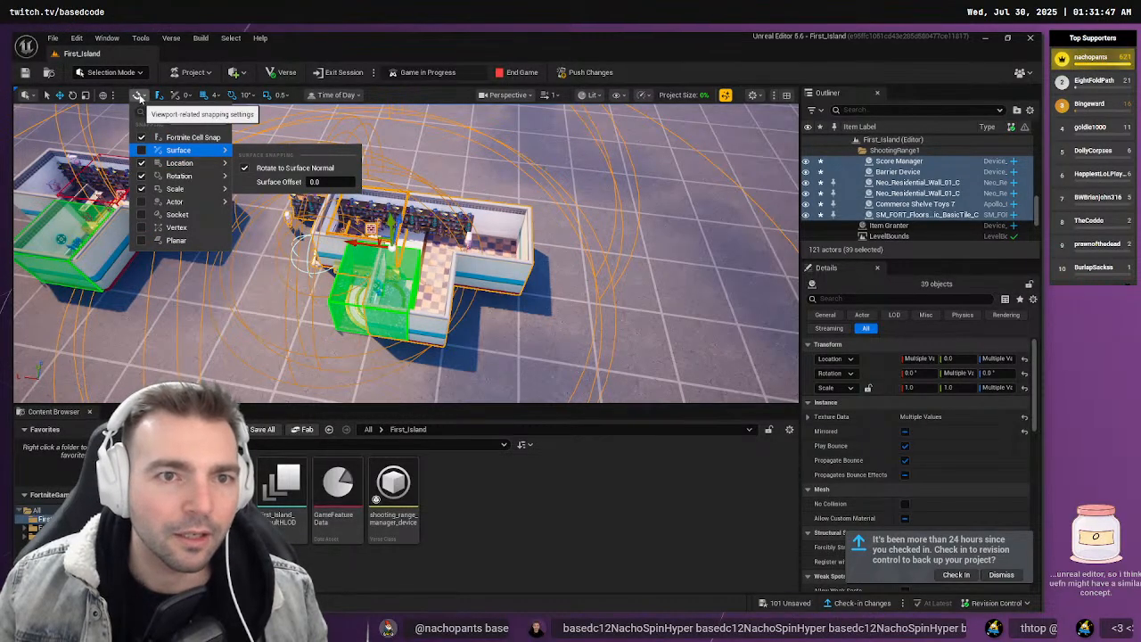
pyautogui.click(136, 94)
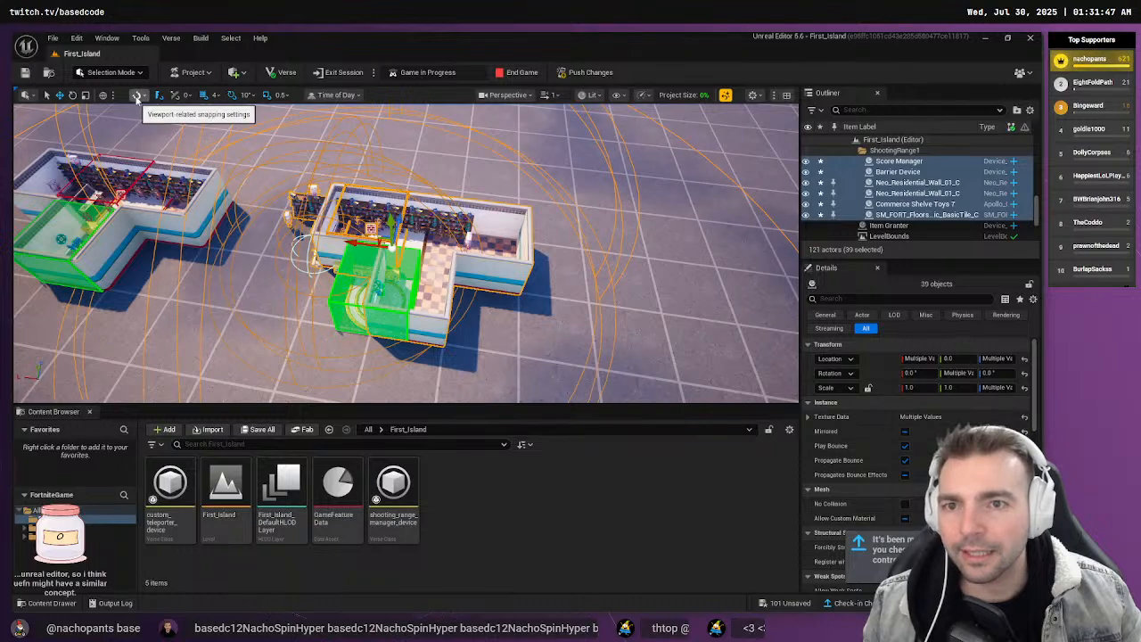
pyautogui.click(137, 95)
pyautogui.click(136, 95)
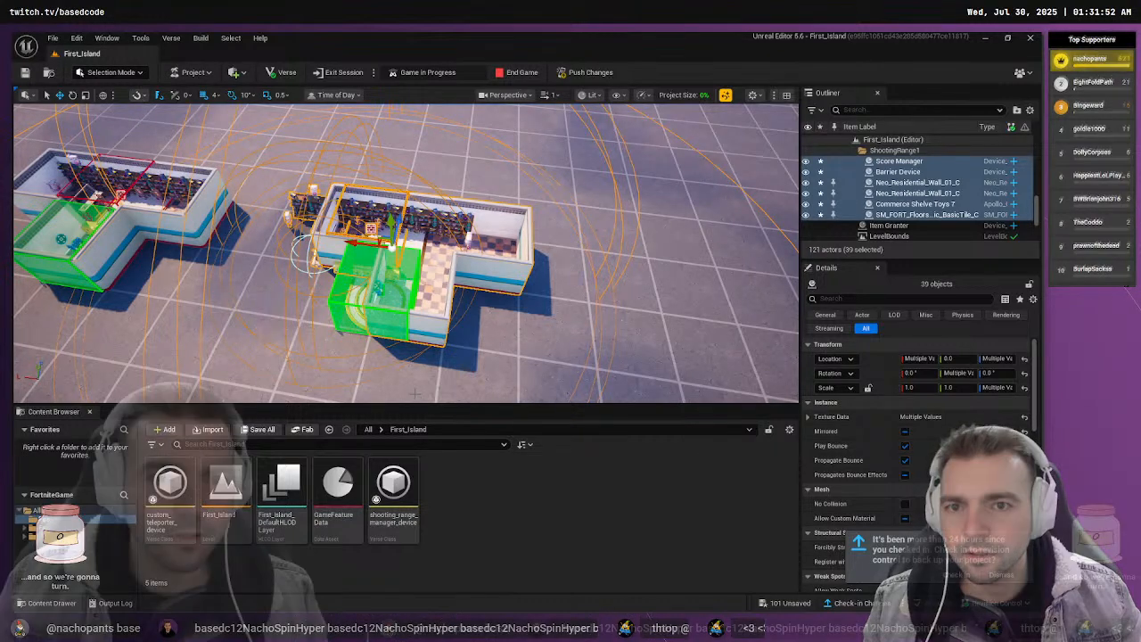
pyautogui.moveTo(356, 243)
pyautogui.mouseDown()
pyautogui.moveTo(315, 238)
pyautogui.moveTo(424, 253)
pyautogui.moveTo(347, 244)
pyautogui.mouseUp()
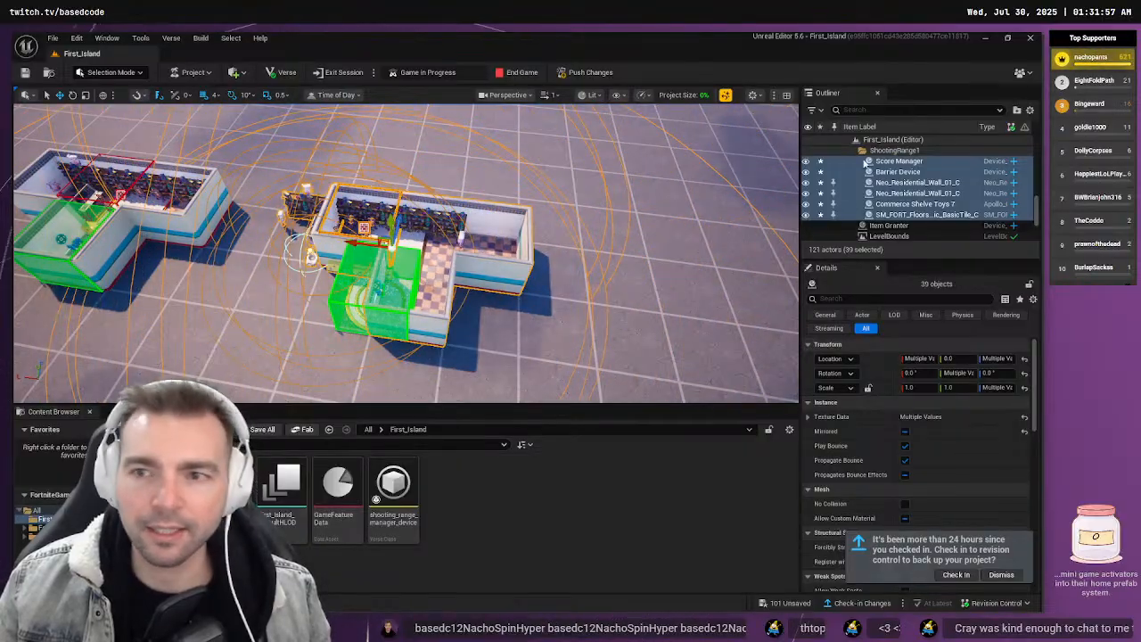
# Collapse the ShootingRange1 folder and select all descendants of the MinigameActivator1 folder
pyautogui.scroll(-3, 878, 189)
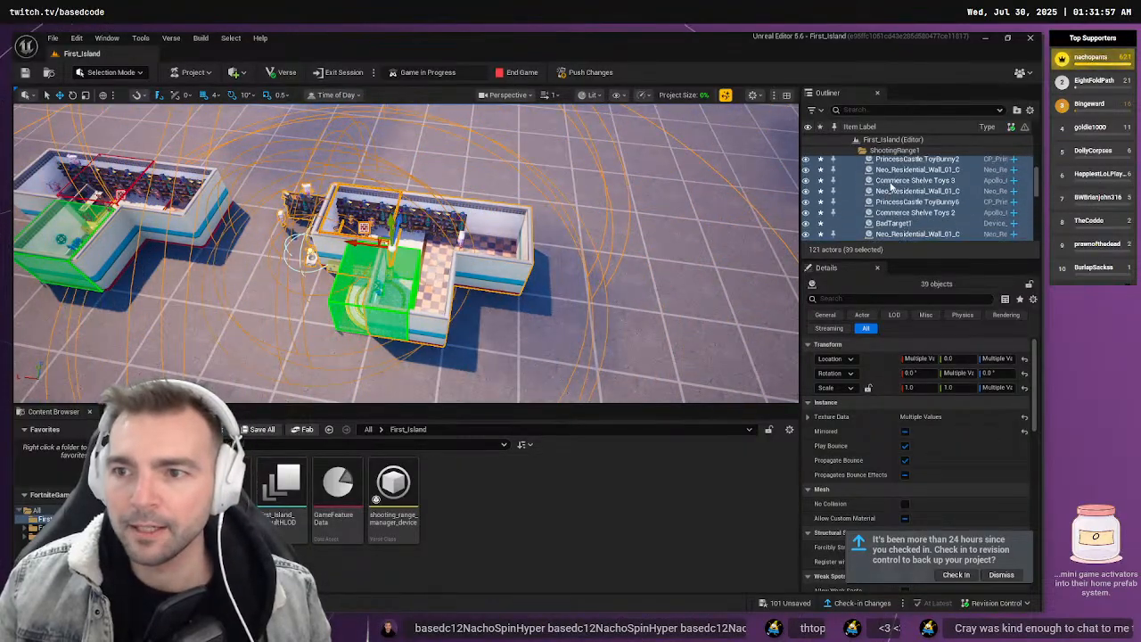
pyautogui.scroll(4, 897, 186)
pyautogui.click(853, 204)
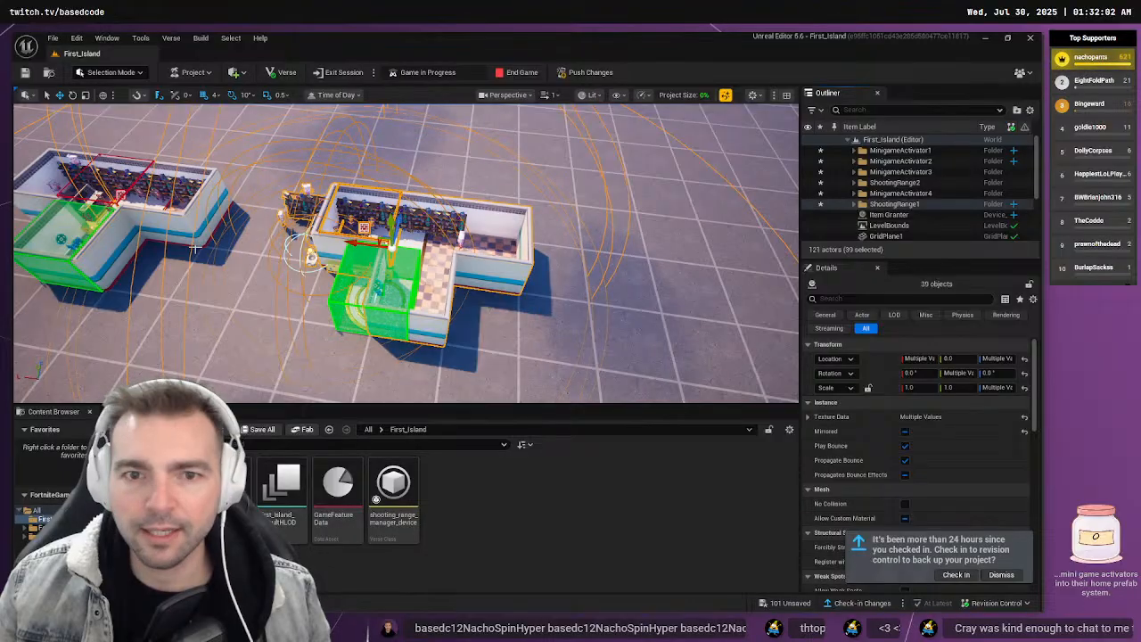
pyautogui.click(356, 304)
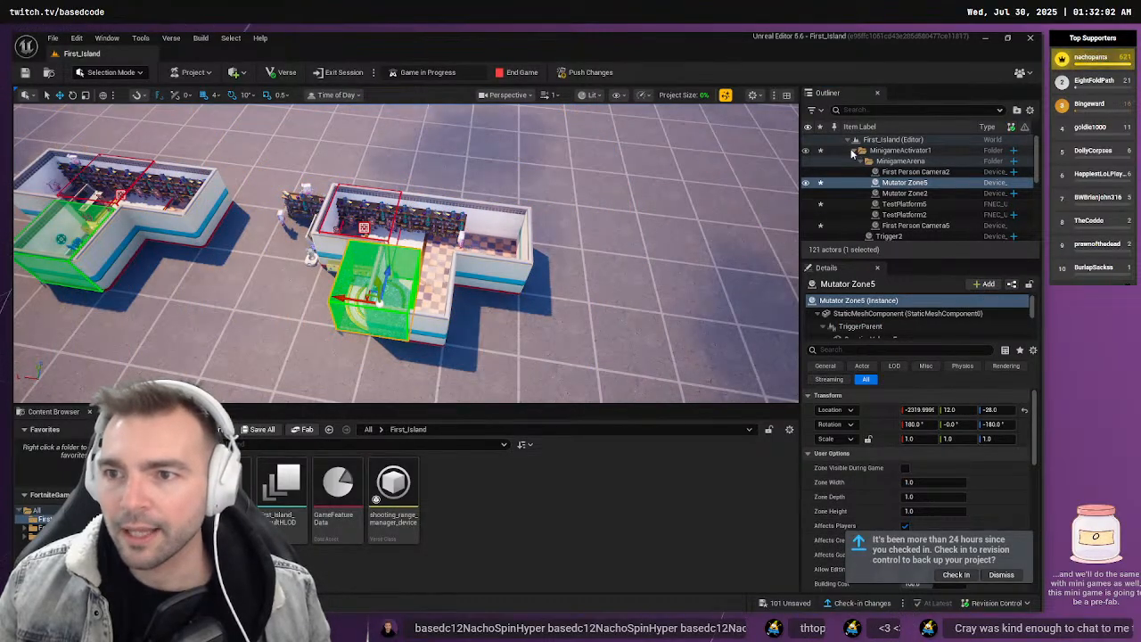
pyautogui.click(853, 151)
pyautogui.click(891, 149)
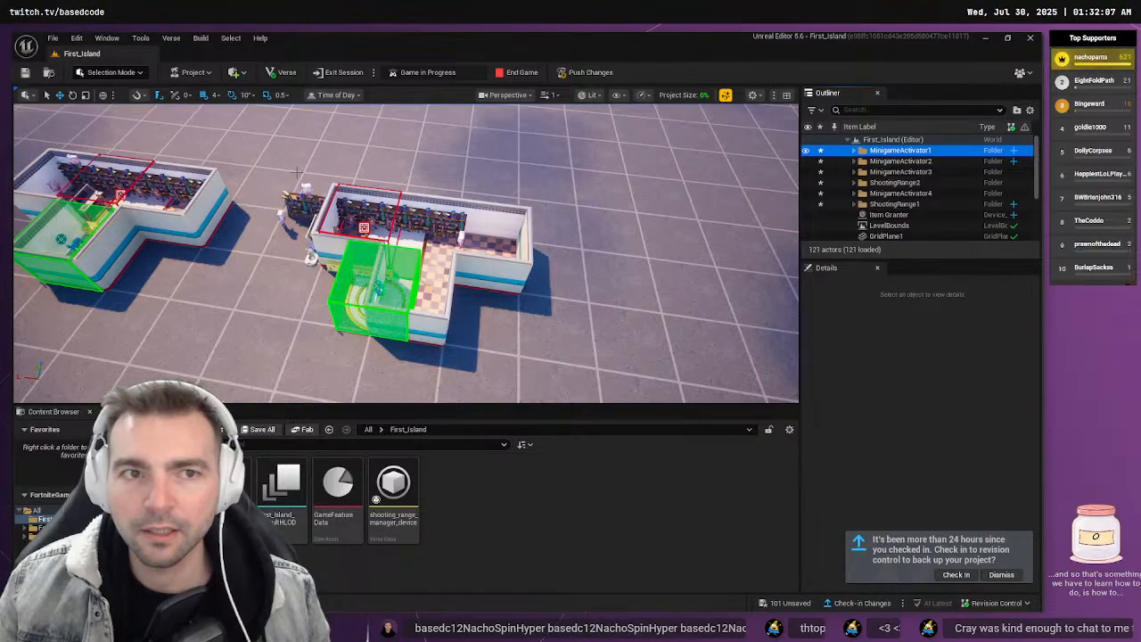
pyautogui.rightClick(900, 152)
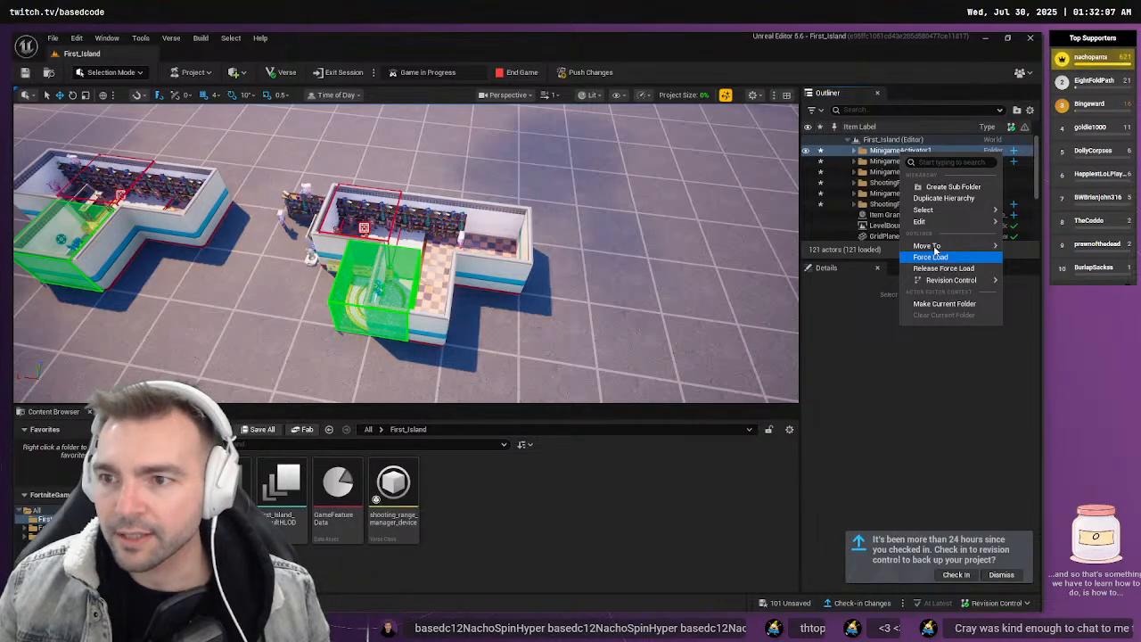
pyautogui.click(860, 221)
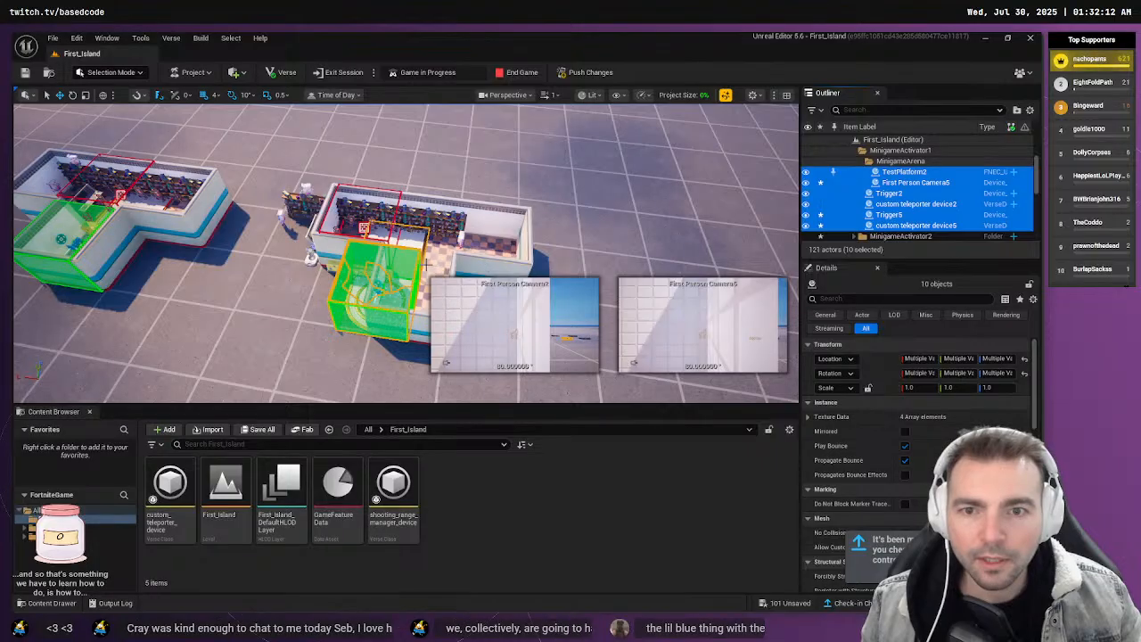
pyautogui.scroll(-3, 439, 294)
pyautogui.press('s')
pyautogui.moveTo(439, 294); pyautogui.dragTo(441, 295, button='right')
pyautogui.press('s')
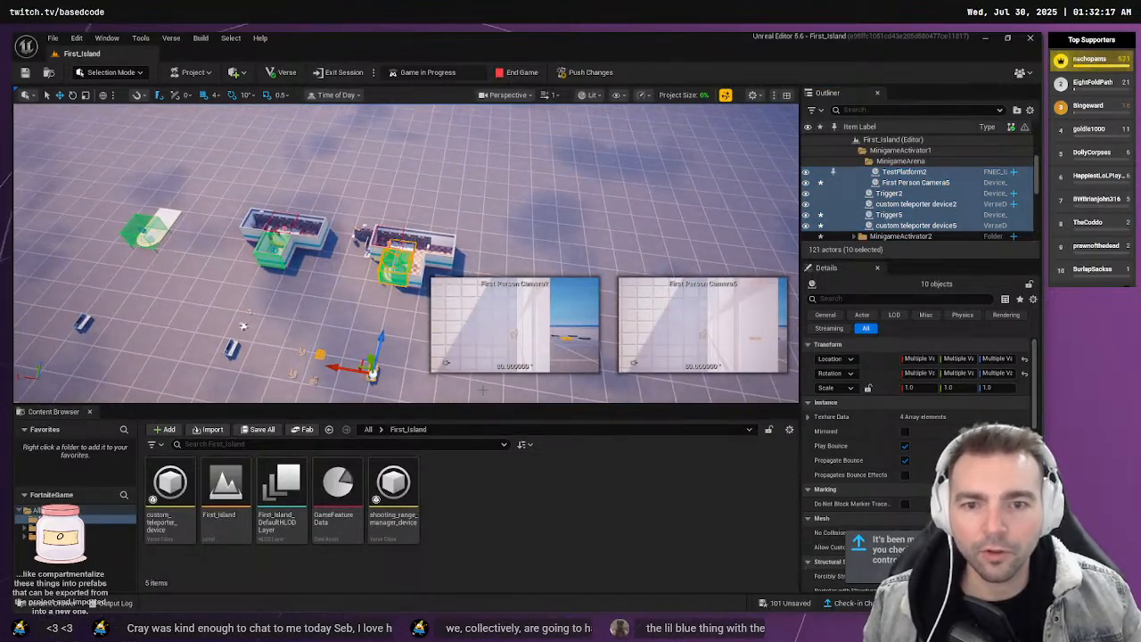
pyautogui.keyDown('ctrl'); pyautogui.click(362, 259); pyautogui.keyUp('ctrl')
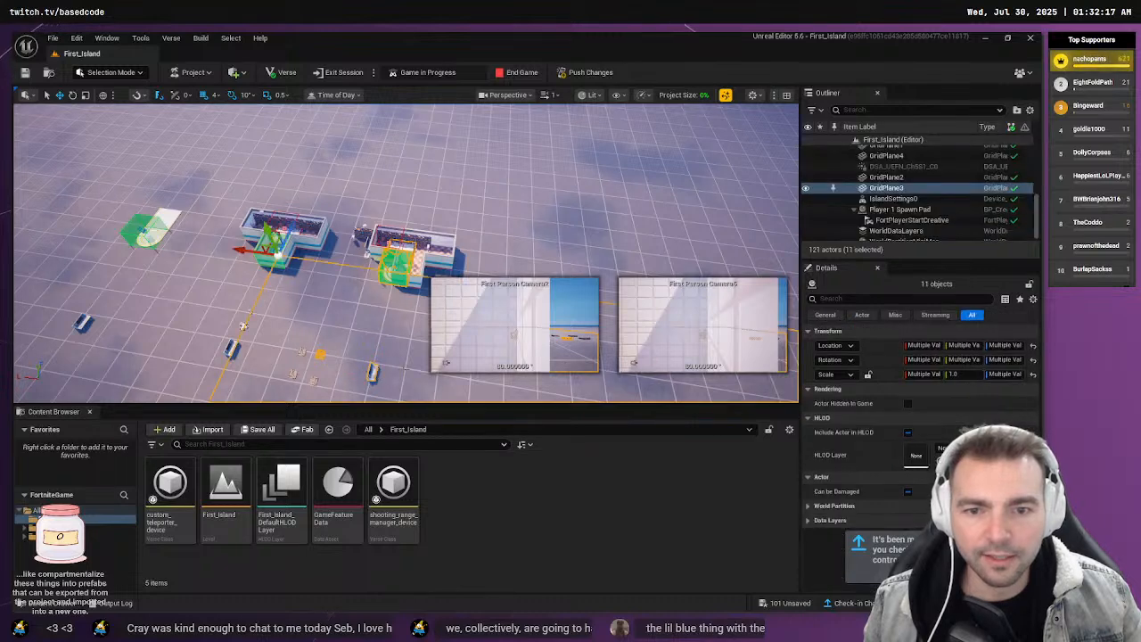
pyautogui.scroll(5, 888, 189)
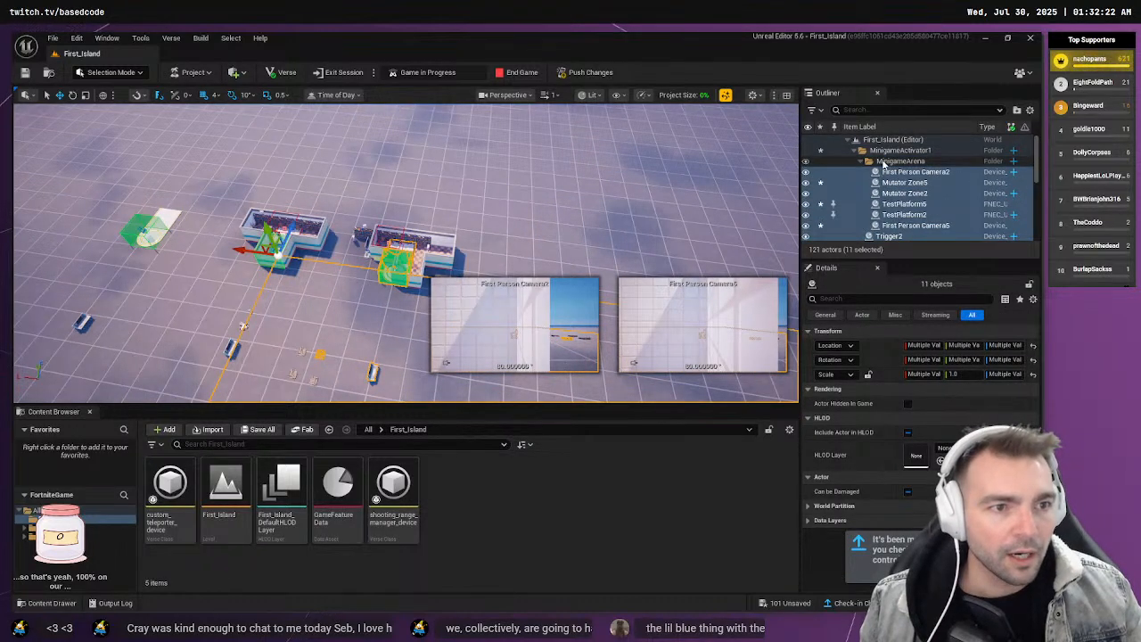
# Select all descendants of the MinigameArena folder under MinigameActivator1 and try moving them slightly along the red axis
pyautogui.click(901, 162)
pyautogui.click(861, 161)
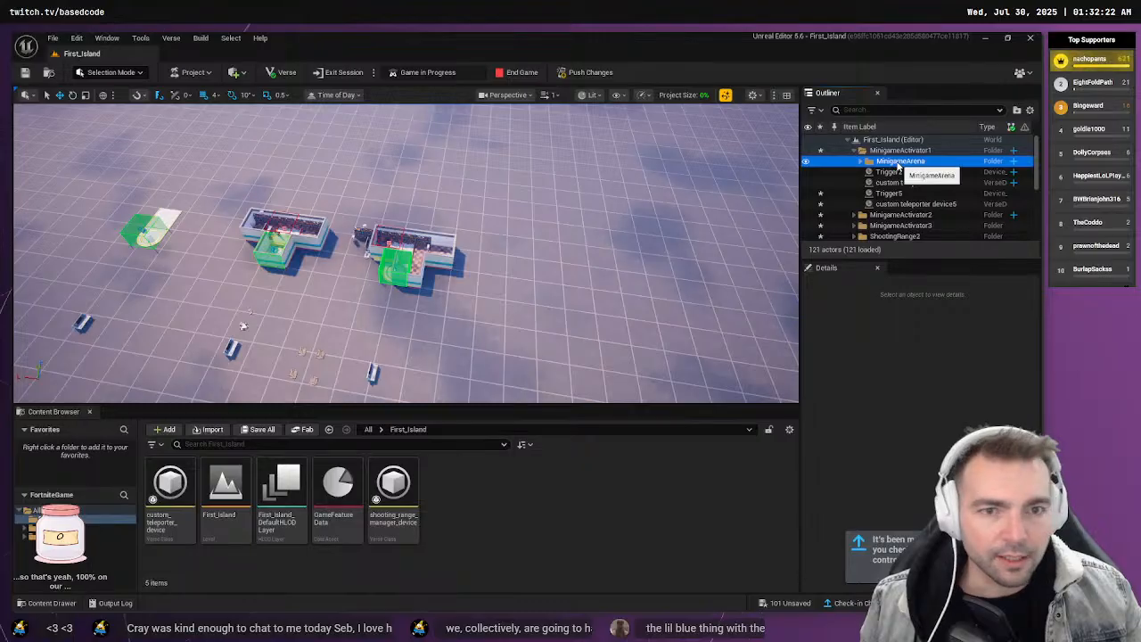
pyautogui.rightClick(900, 166)
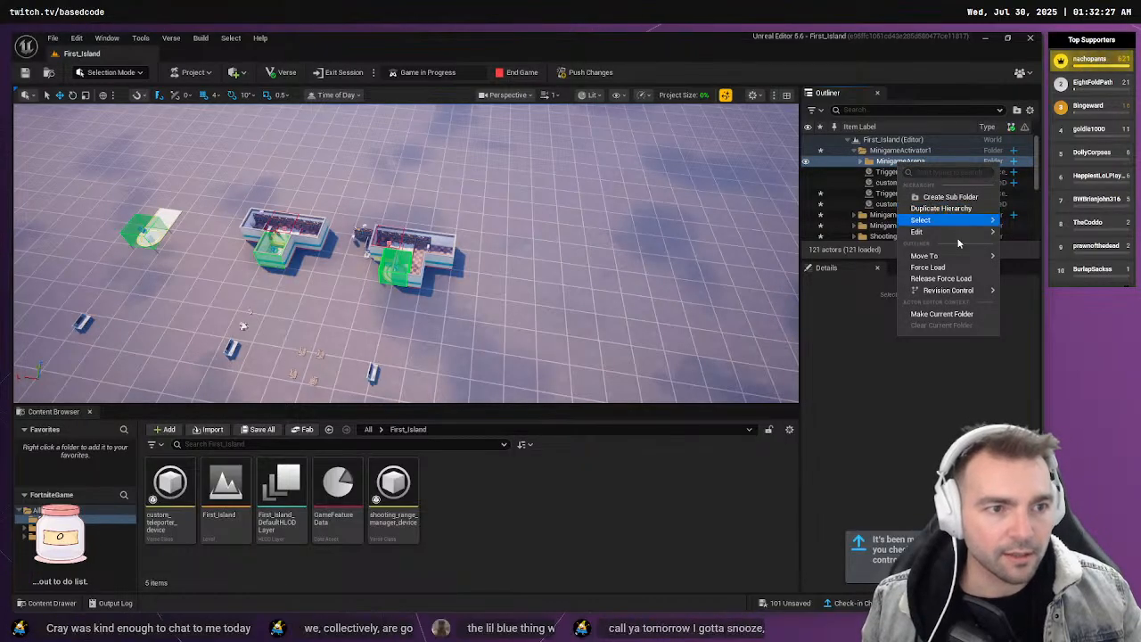
pyautogui.moveTo(941, 223)
pyautogui.click(874, 226)
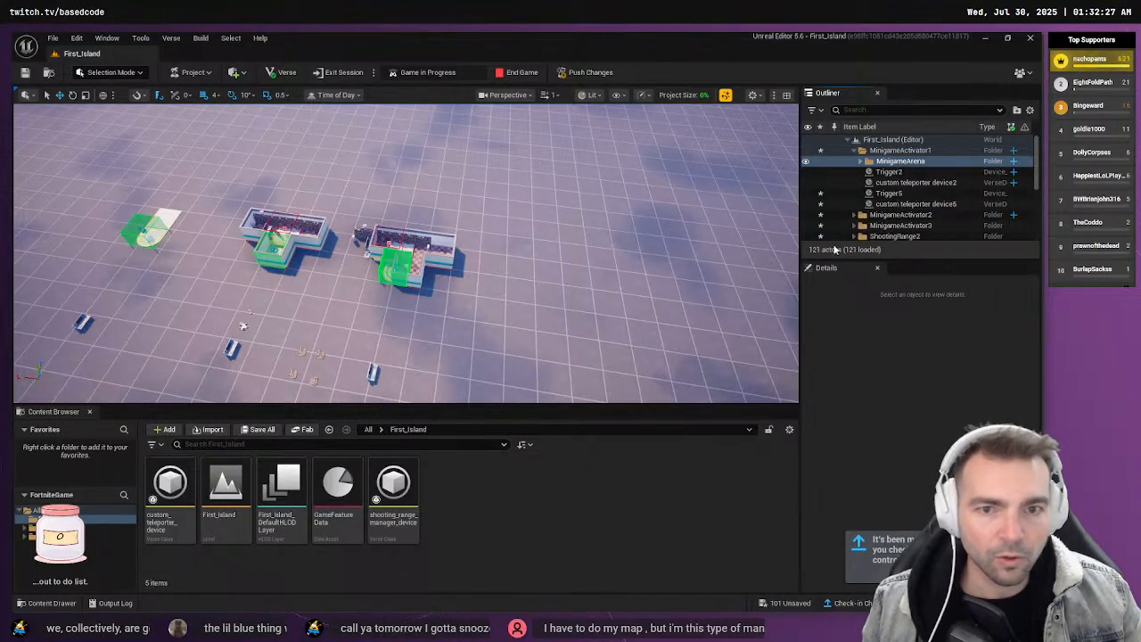
pyautogui.moveTo(358, 263); pyautogui.dragTo(373, 265)
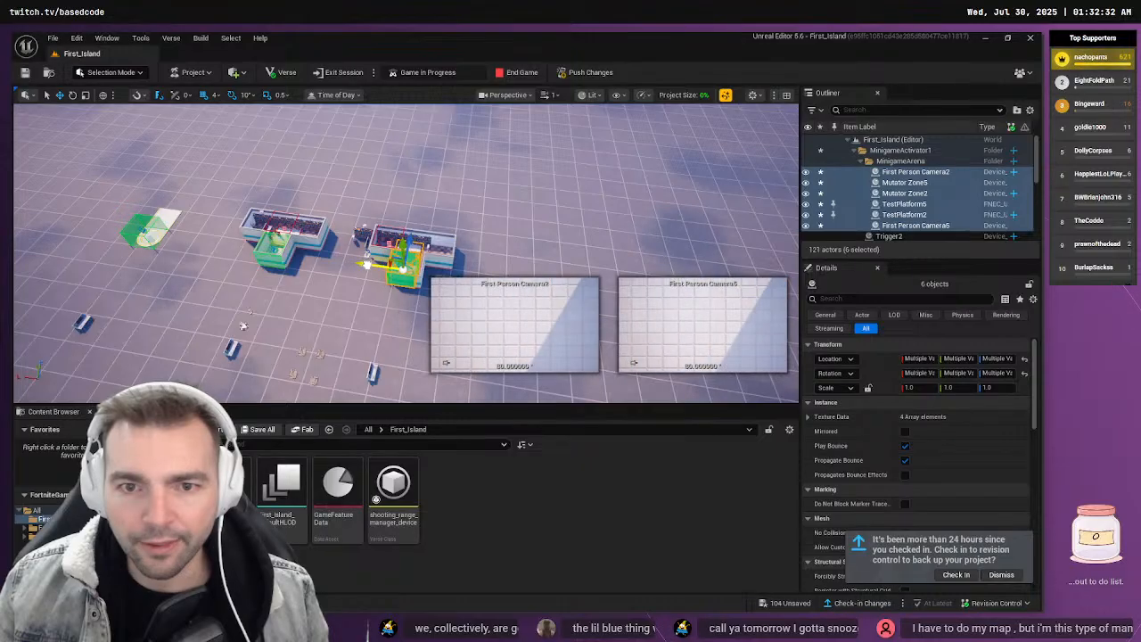
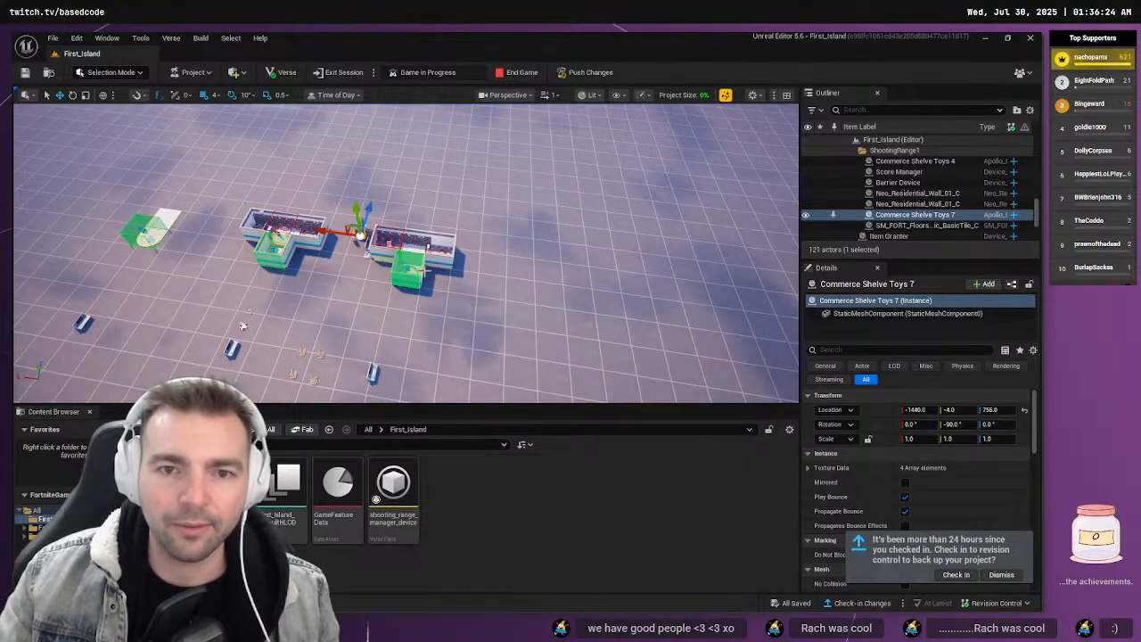
# Undo the last move of the minigame arena actors and frame the selected shooting range wall
pyautogui.hotkey('ctrl', 'z')
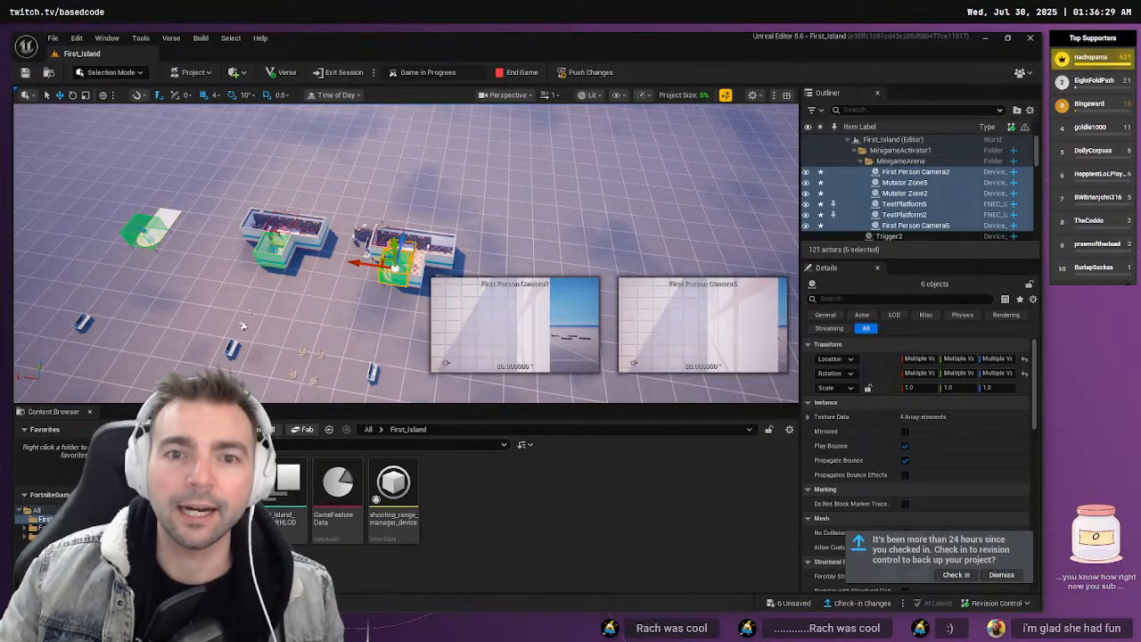
pyautogui.hotkey('ctrl', 'z')
pyautogui.press('f')
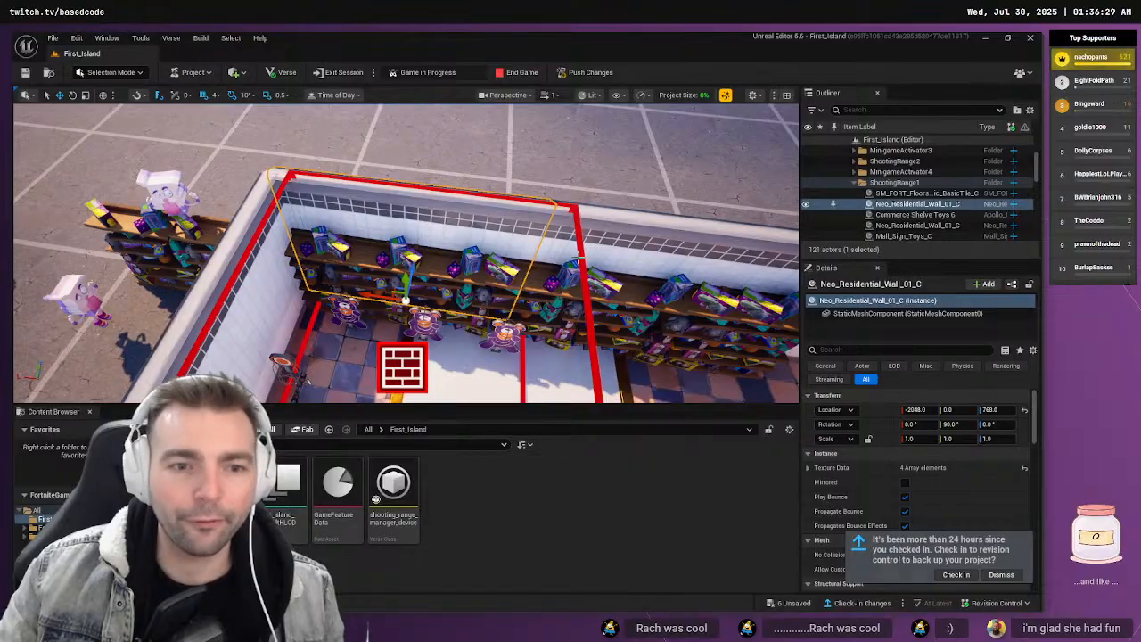
pyautogui.scroll(-10, 580, 258)
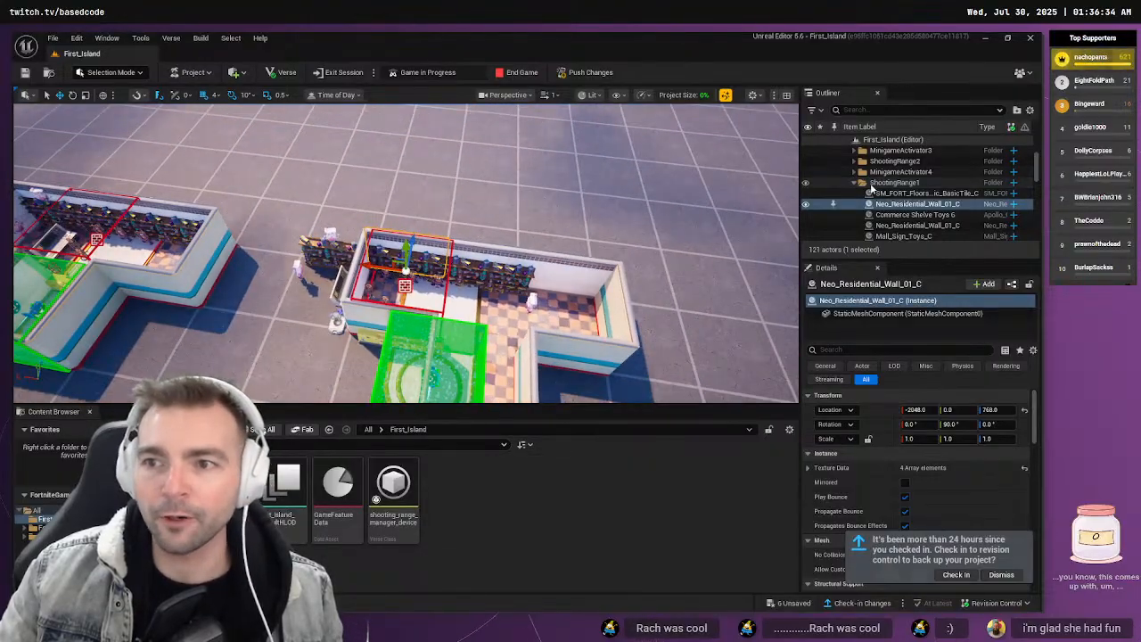
# Collapse the MinigameActivator1 folder and select the ShootingRange1 folder in the outliner
pyautogui.click(861, 192)
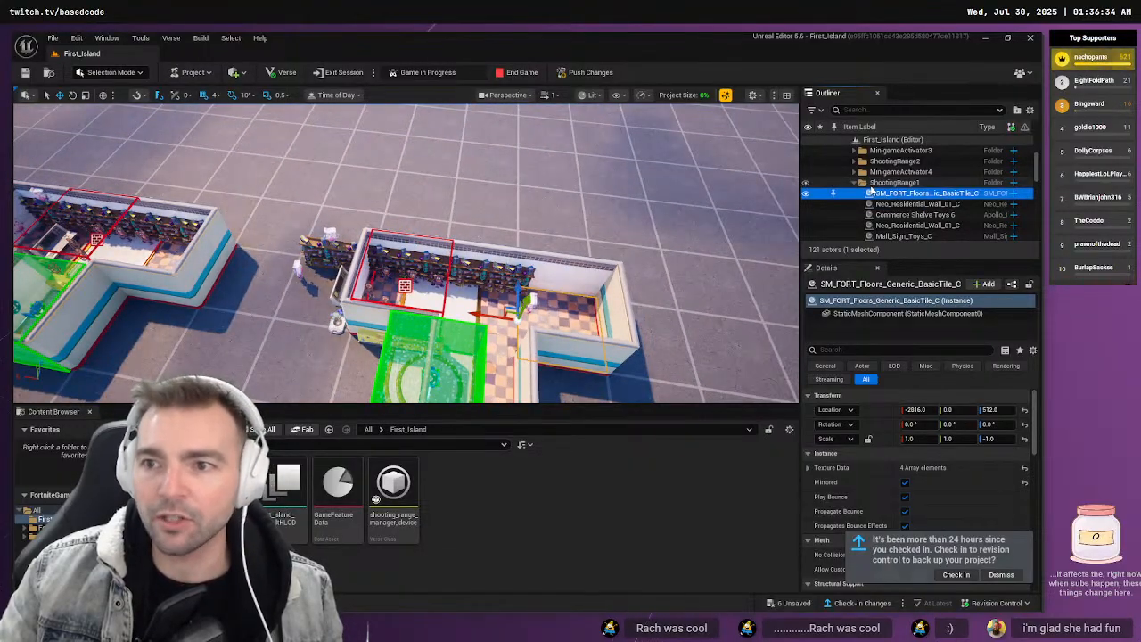
pyautogui.scroll(-6, 871, 191)
pyautogui.scroll(6, 872, 193)
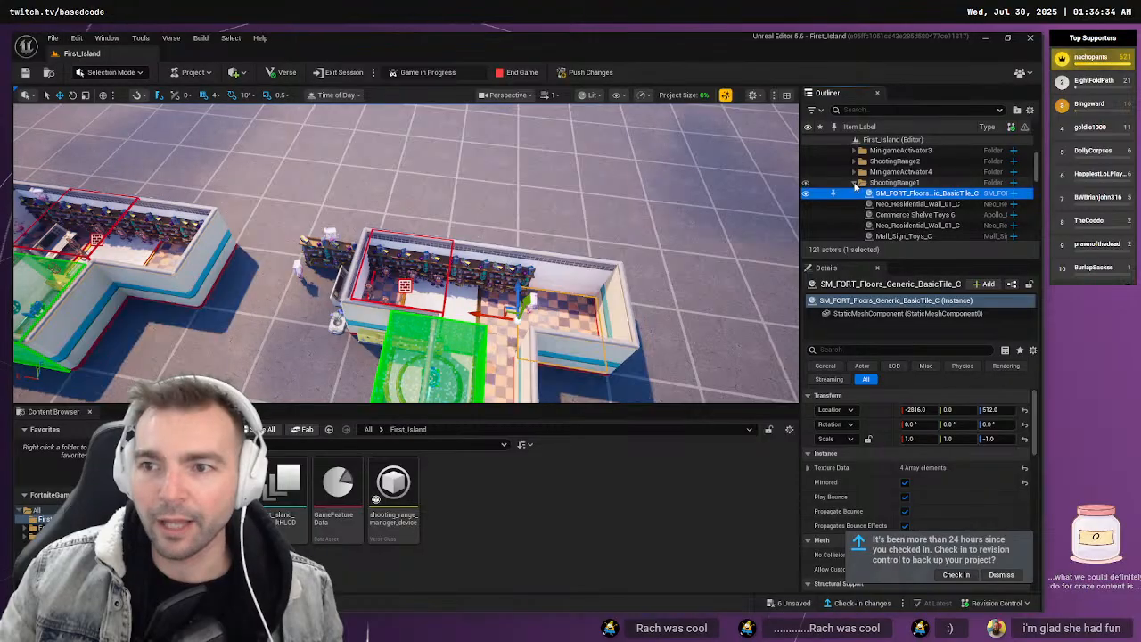
pyautogui.scroll(-5, 883, 205)
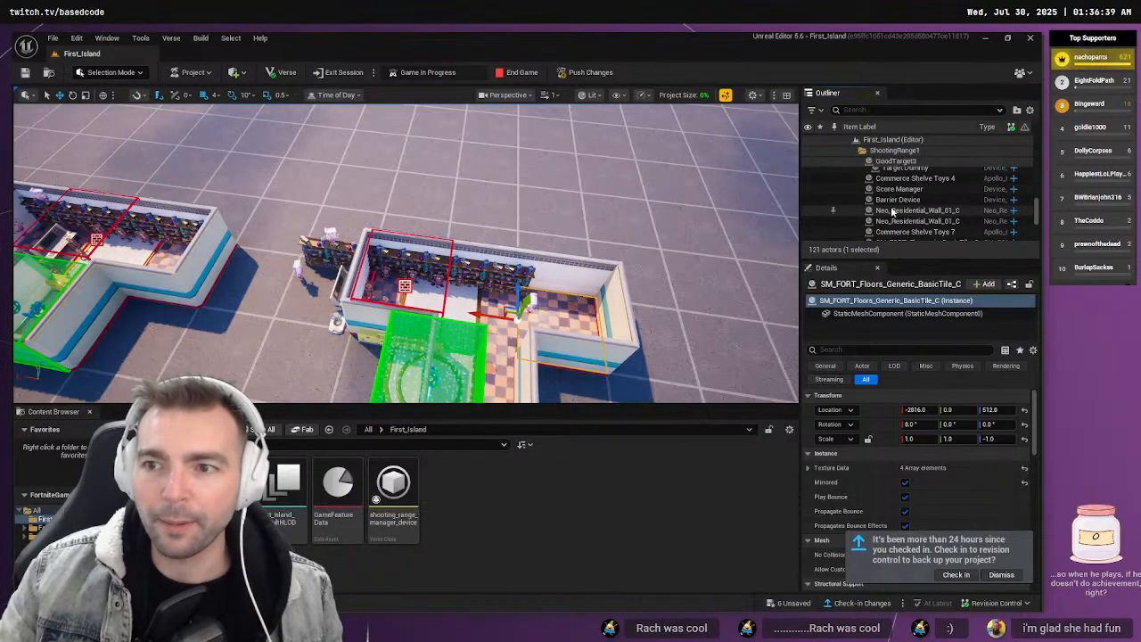
pyautogui.scroll(10, 887, 211)
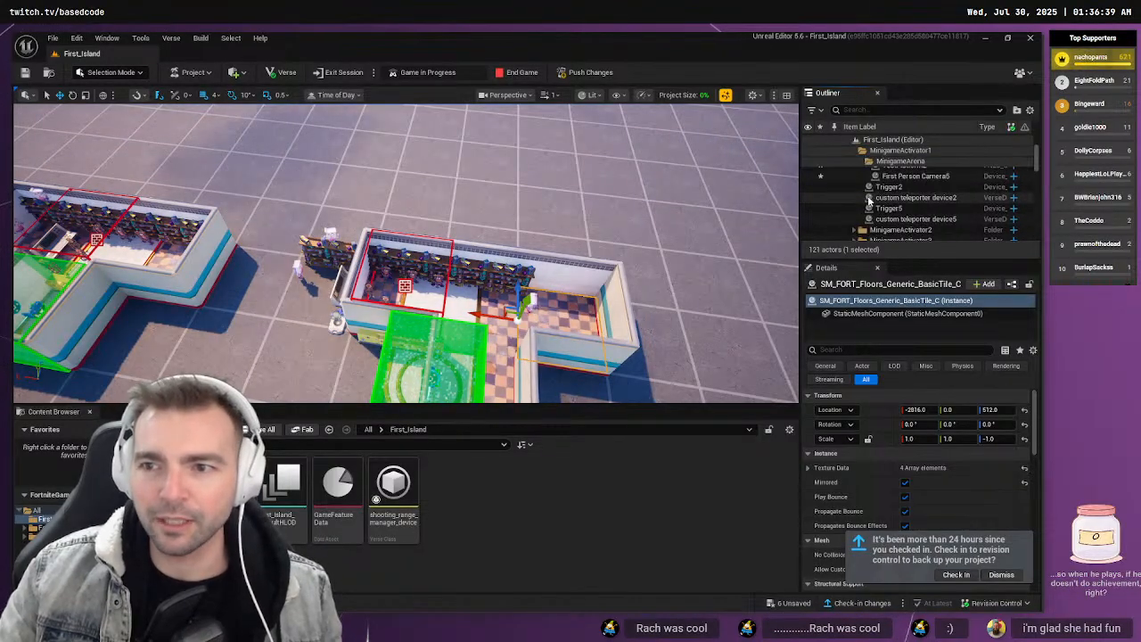
pyautogui.scroll(2, 869, 214)
pyautogui.scroll(1, 871, 212)
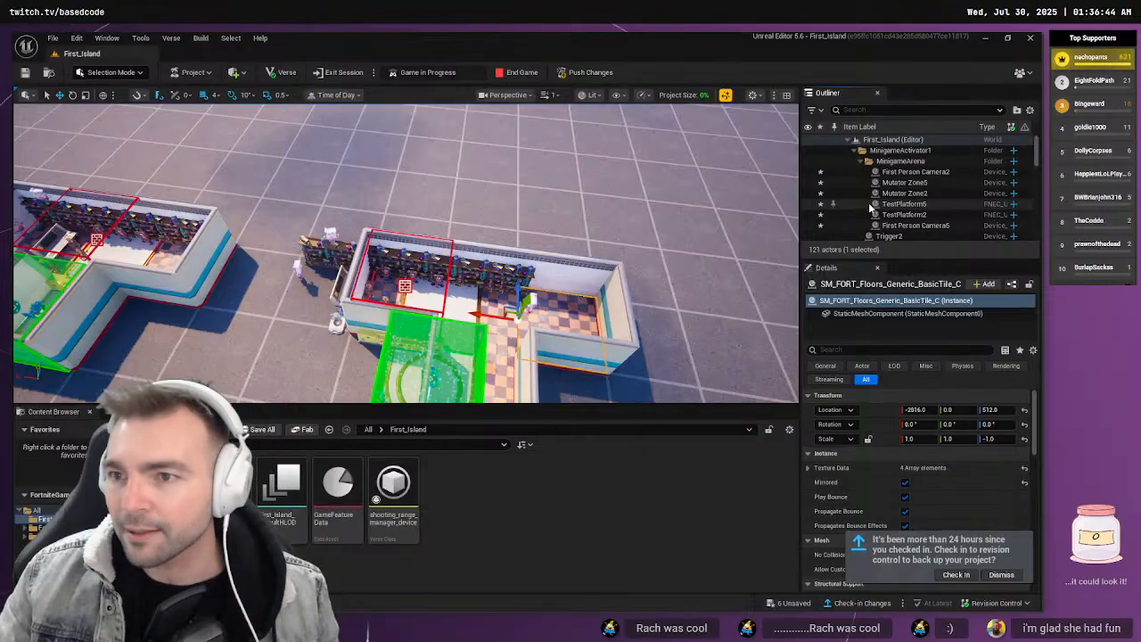
pyautogui.click(856, 150)
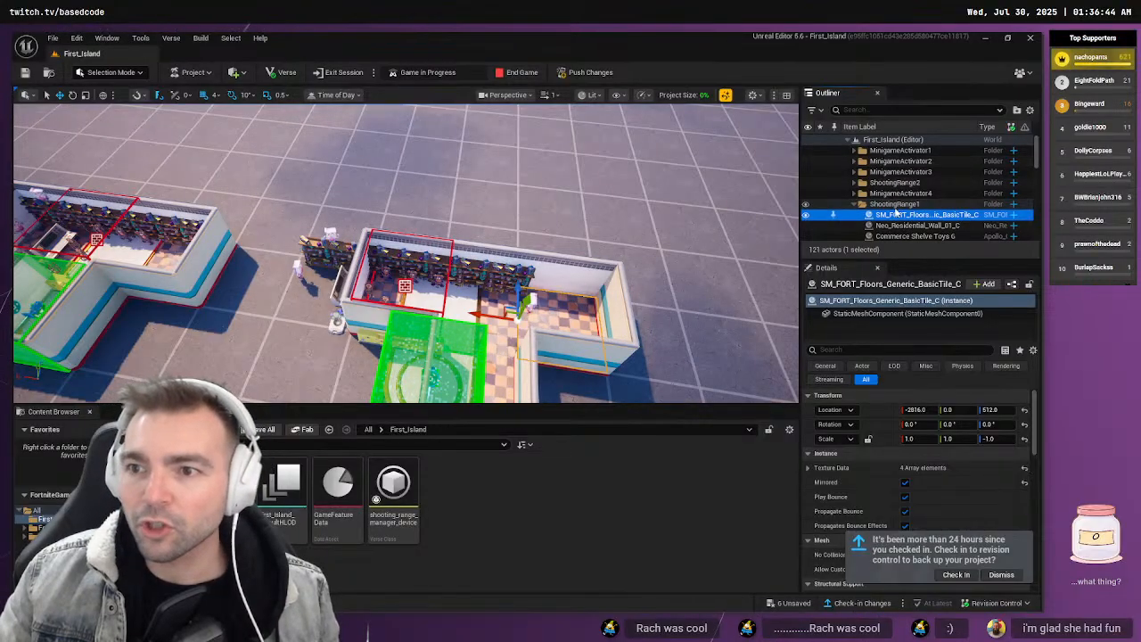
pyautogui.click(897, 205)
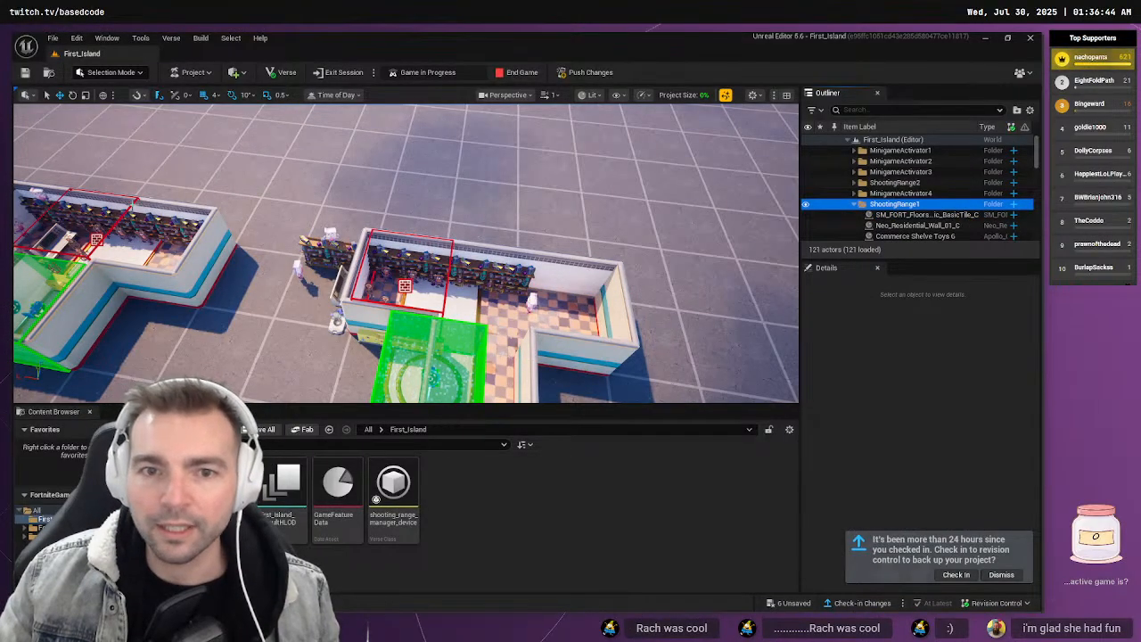
# Inspect the toy shelf outside the shooting range and look through the ShootingRange1 contents, collapsing the GoodTarget1 and GoodTarget2 entries
pyautogui.click(347, 252)
pyautogui.scroll(5, 933, 197)
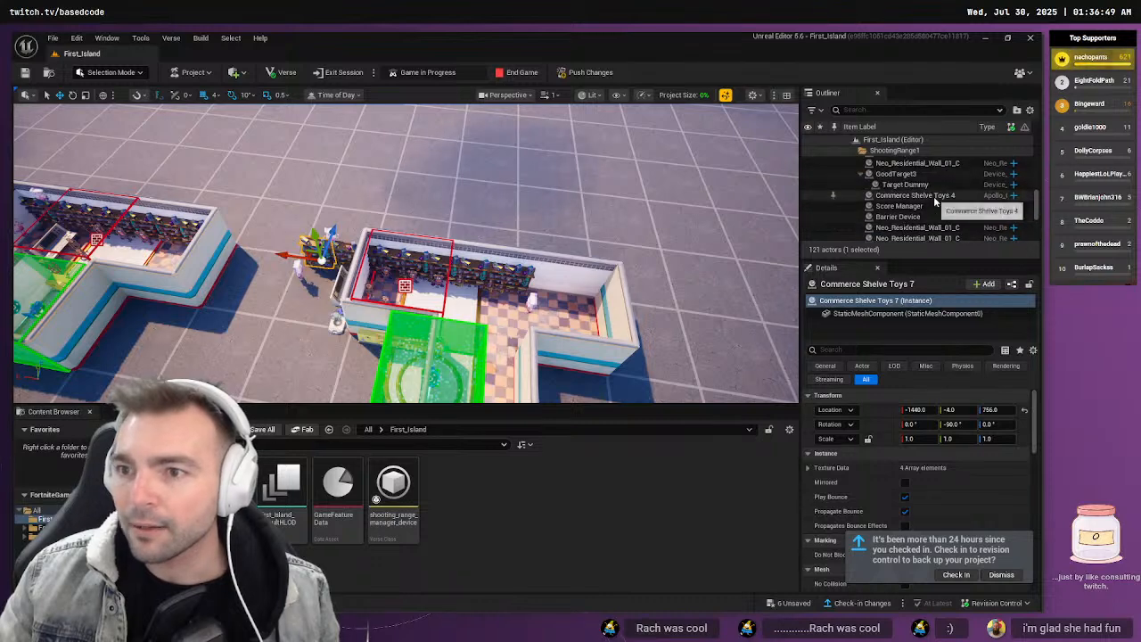
pyautogui.scroll(-5, 934, 198)
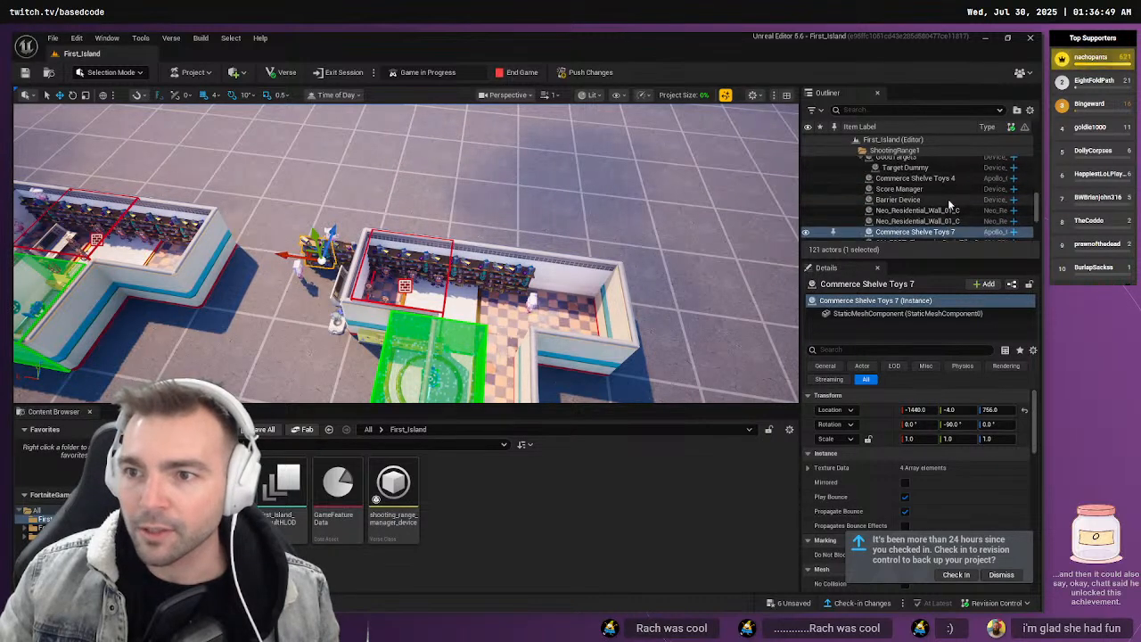
pyautogui.scroll(1, 949, 204)
pyautogui.click(860, 191)
pyautogui.scroll(5, 897, 201)
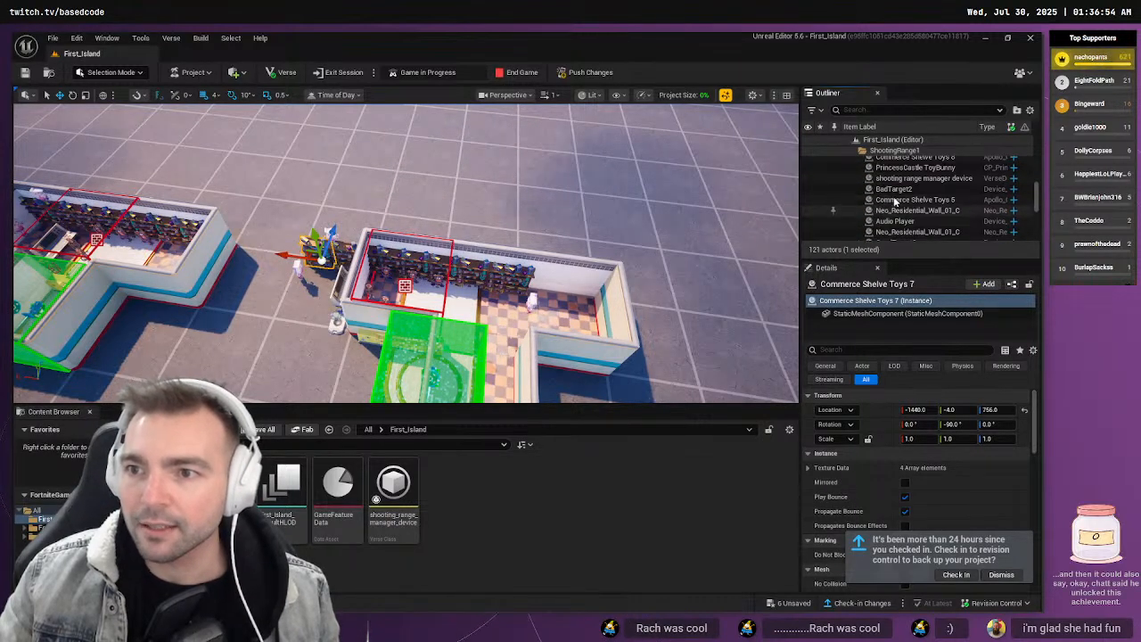
pyautogui.scroll(4, 896, 201)
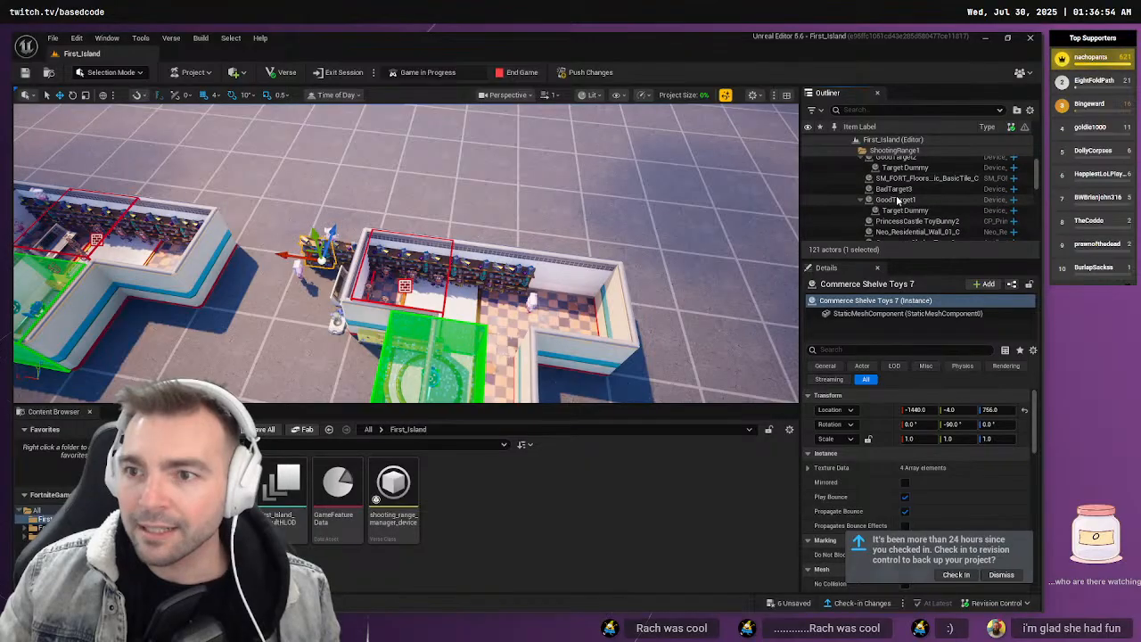
pyautogui.scroll(1, 863, 202)
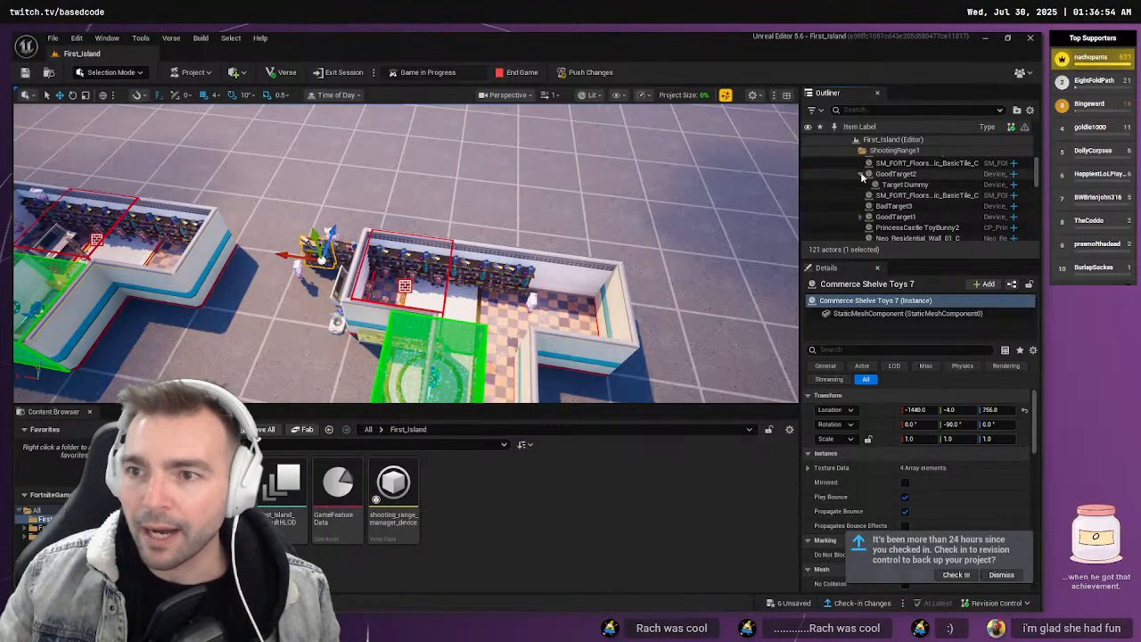
pyautogui.click(861, 174)
pyautogui.click(895, 188)
pyautogui.scroll(4, 891, 184)
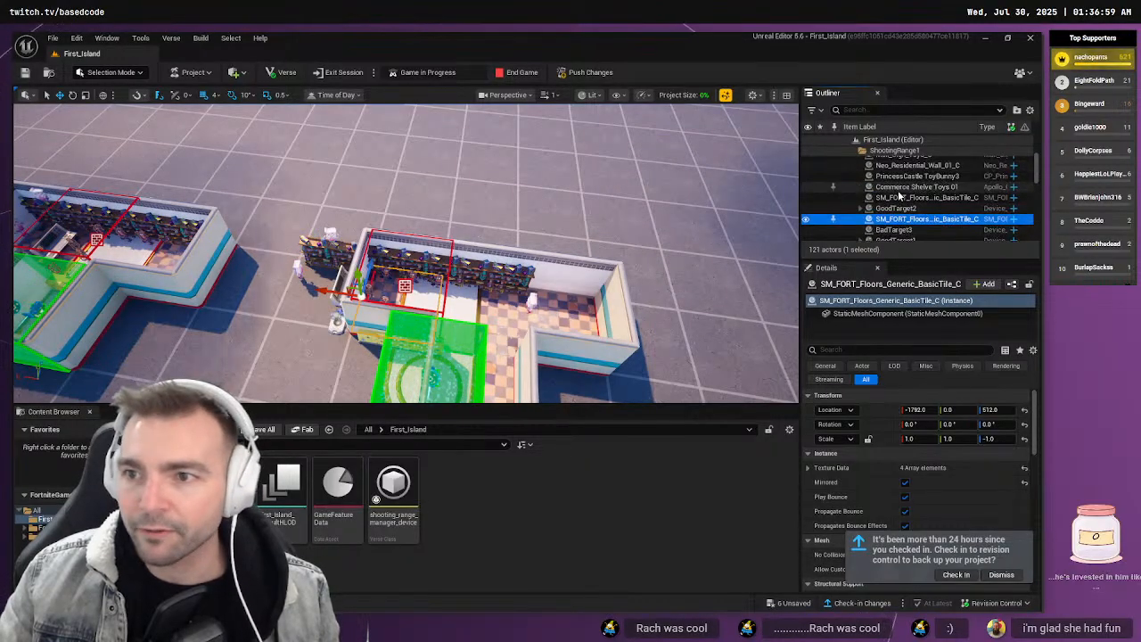
# Try to move all descendants of the ShootingRange1 folder along the red axis, and undo the move
pyautogui.rightClick(887, 177)
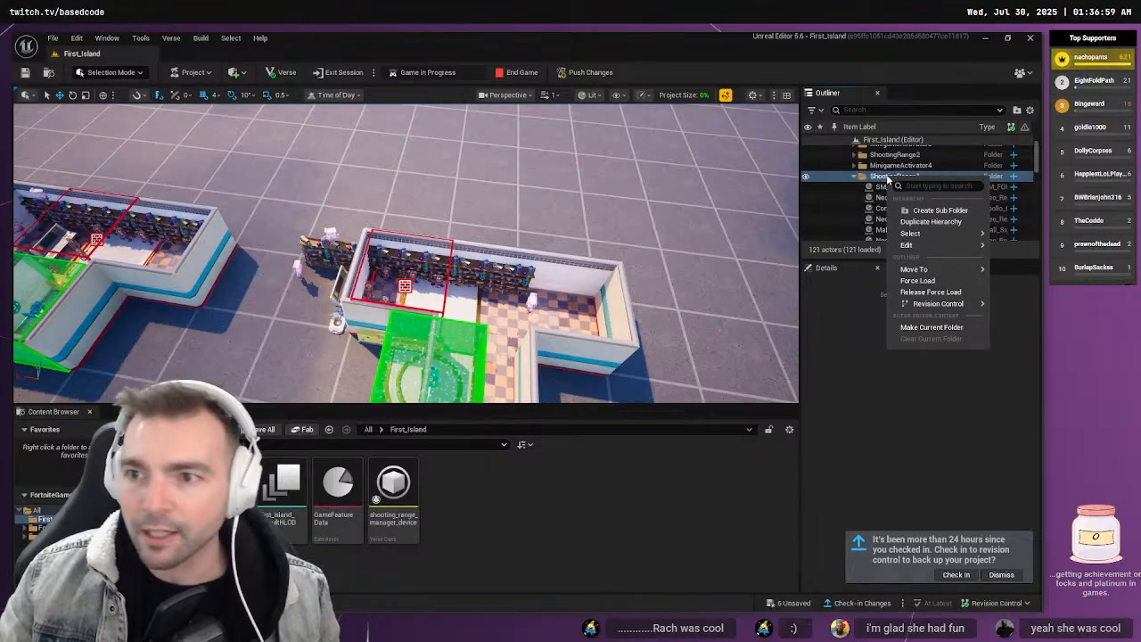
pyautogui.moveTo(927, 233)
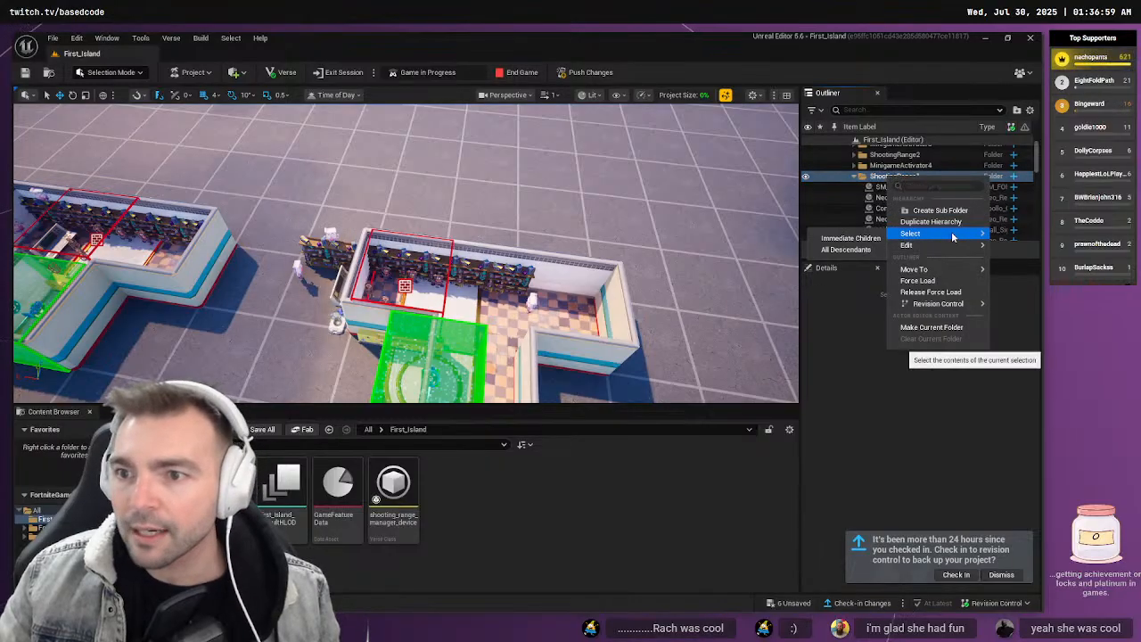
pyautogui.click(850, 250)
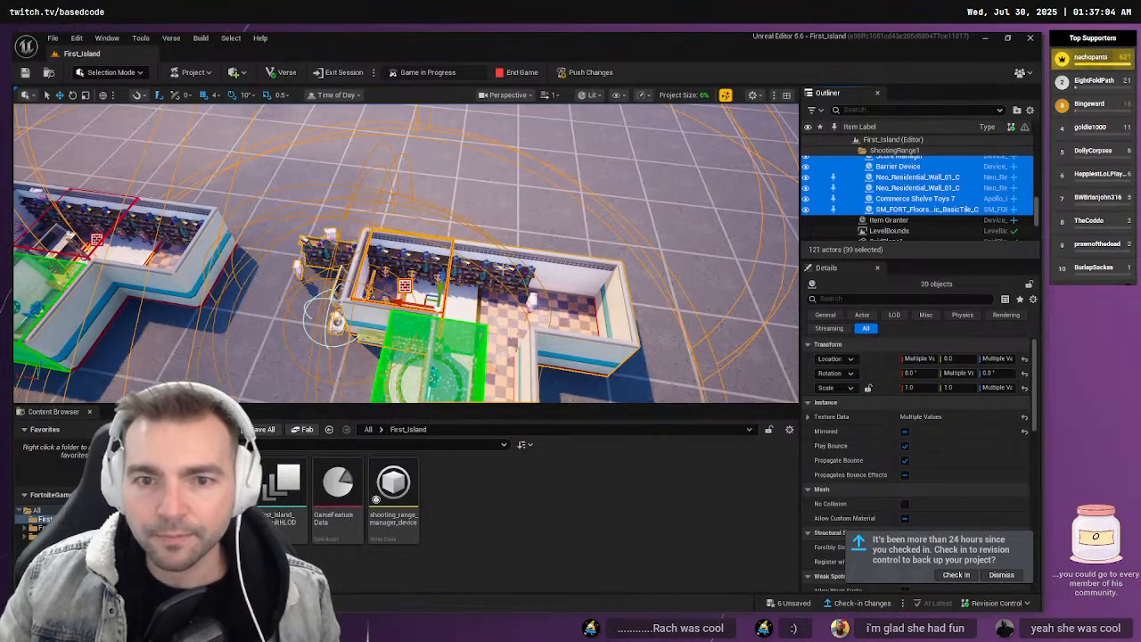
pyautogui.scroll(5, 898, 189)
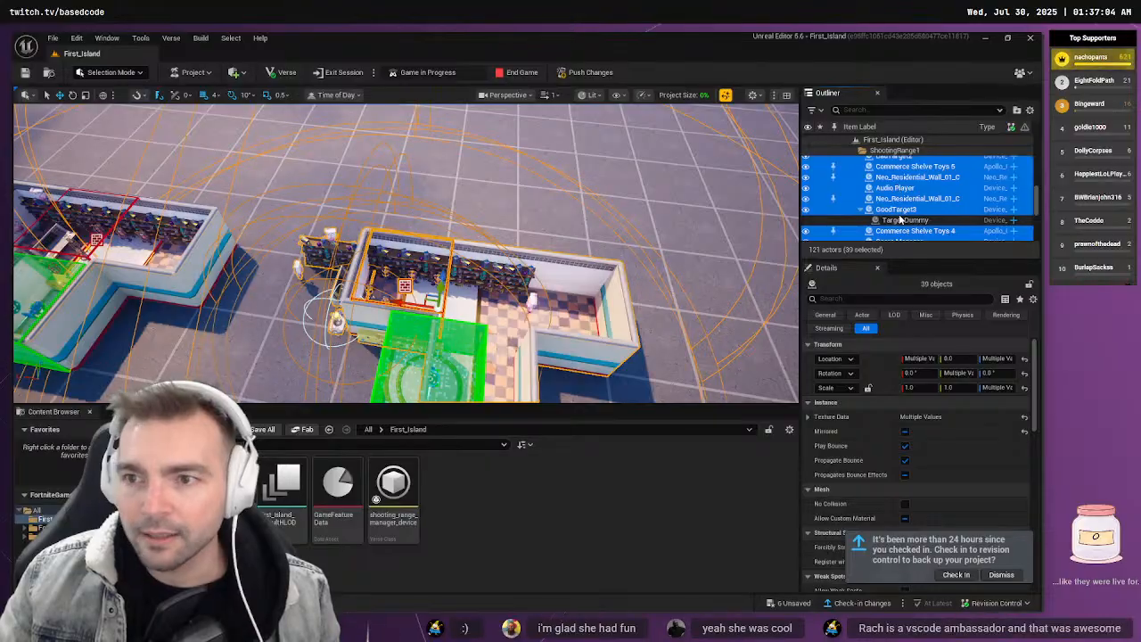
pyautogui.moveTo(412, 304); pyautogui.dragTo(332, 286)
pyautogui.hotkey('ctrl', 'z')
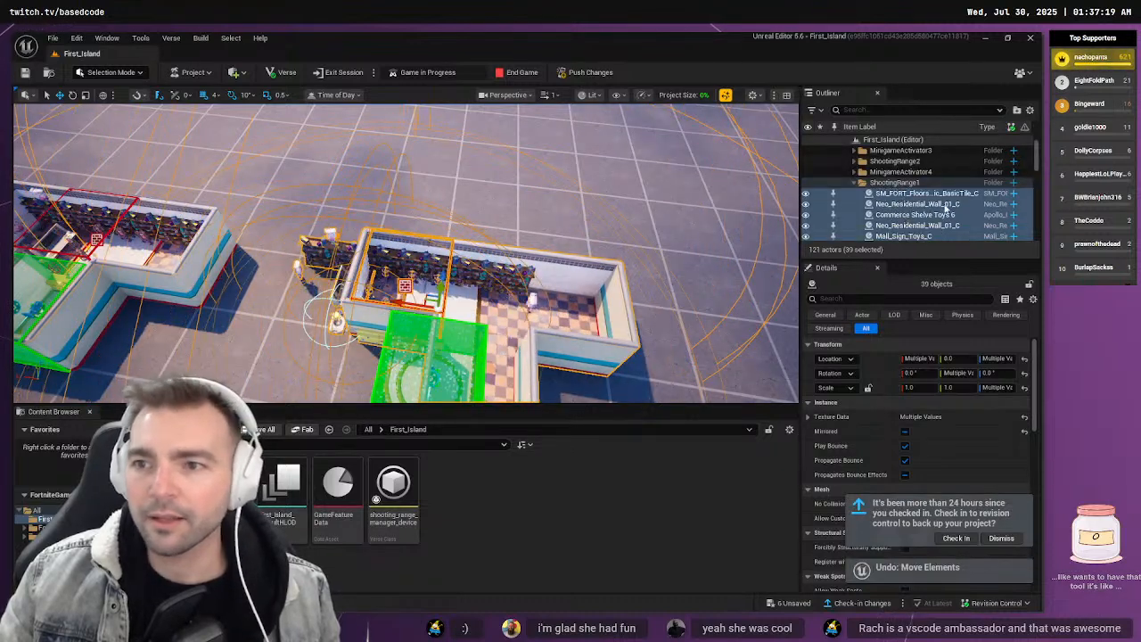
# Select a residential wall and the Commerce Shelve Toys 5 shelf in ShootingRange1 to check which pieces they are
pyautogui.click(898, 200)
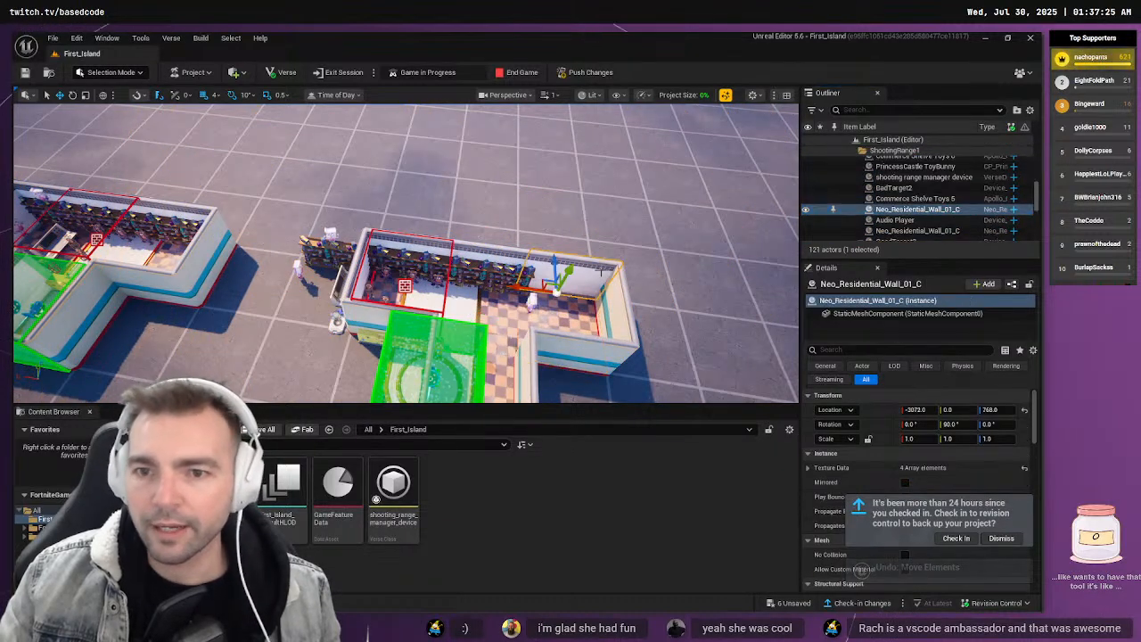
pyautogui.scroll(1, 908, 205)
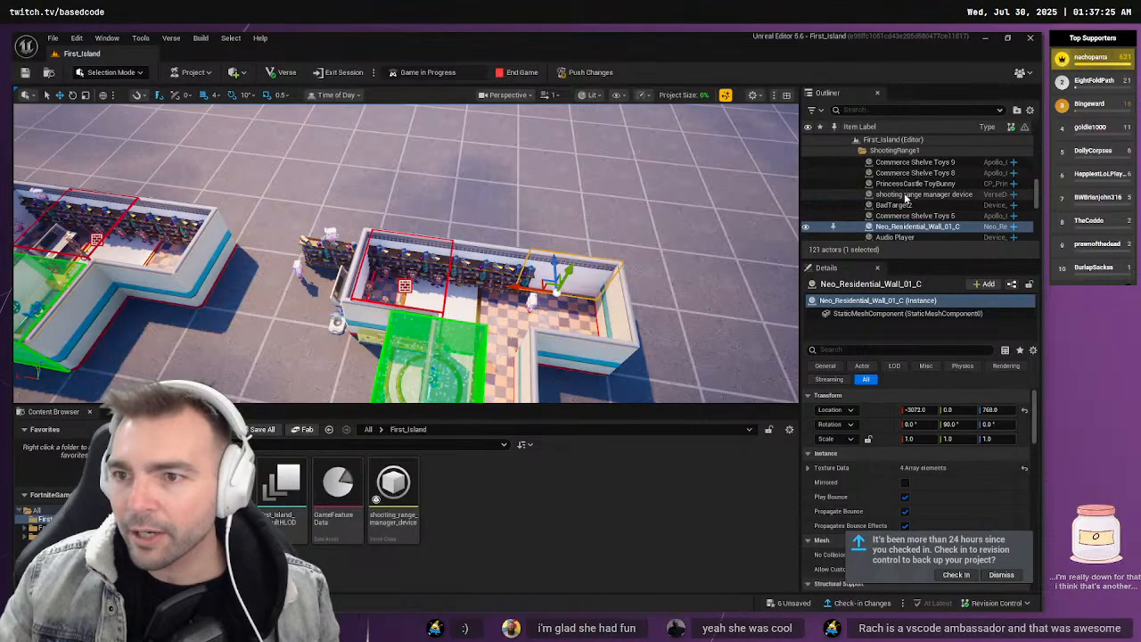
pyautogui.click(909, 216)
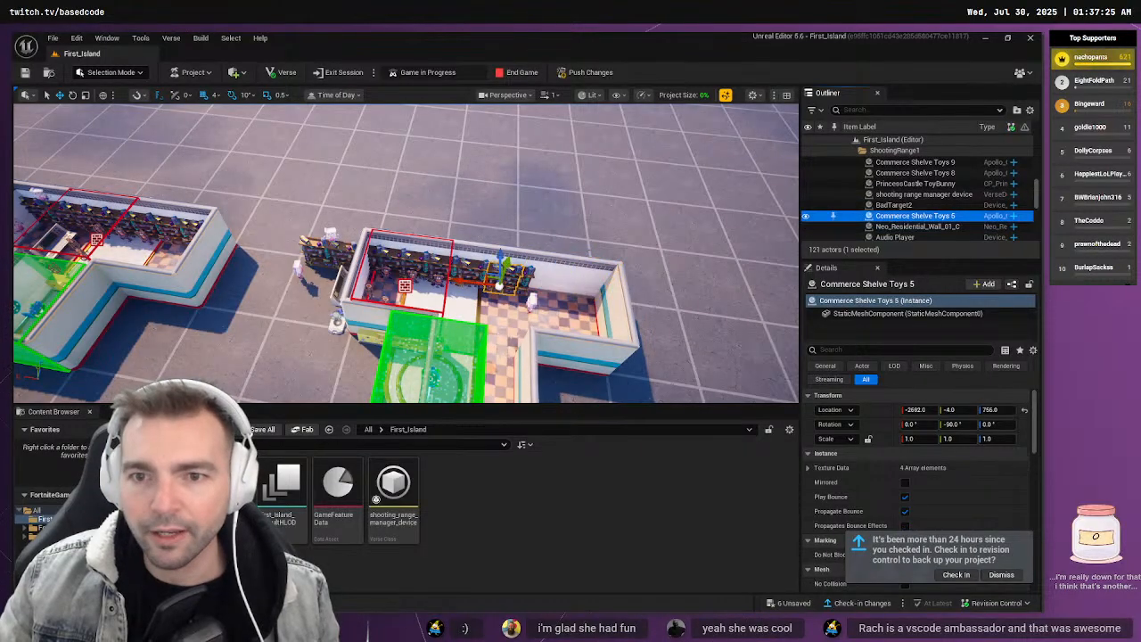
pyautogui.click(912, 226)
pyautogui.scroll(1, 905, 221)
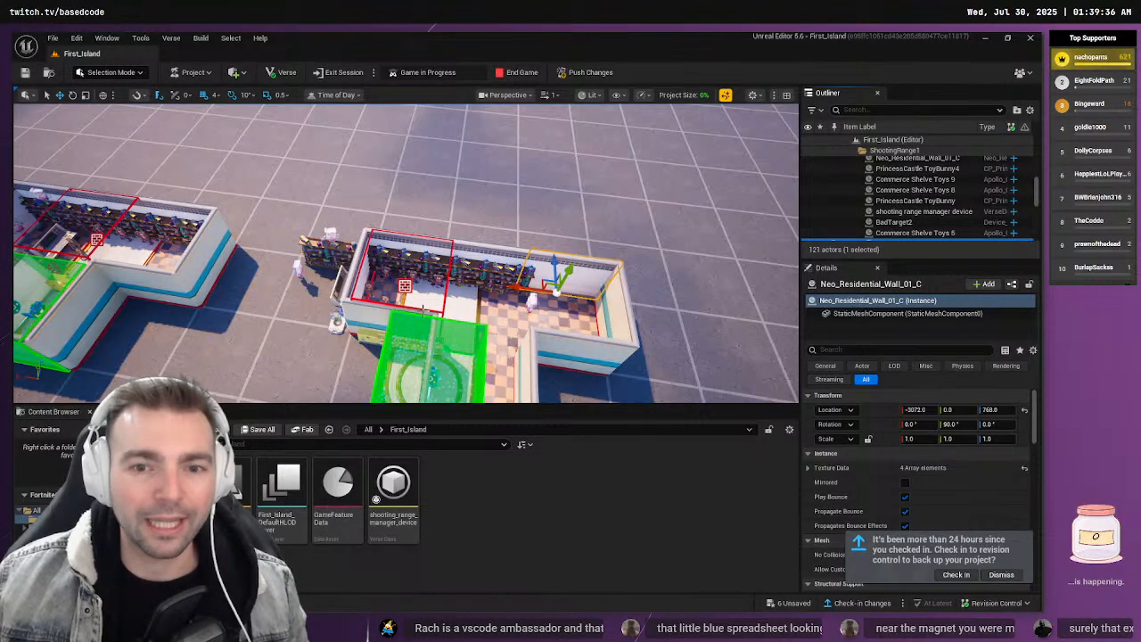
# Select Mutator Zone2 in the minigame arena and inspect it up close from another angle
pyautogui.click(407, 349)
pyautogui.scroll(-3, 423, 357)
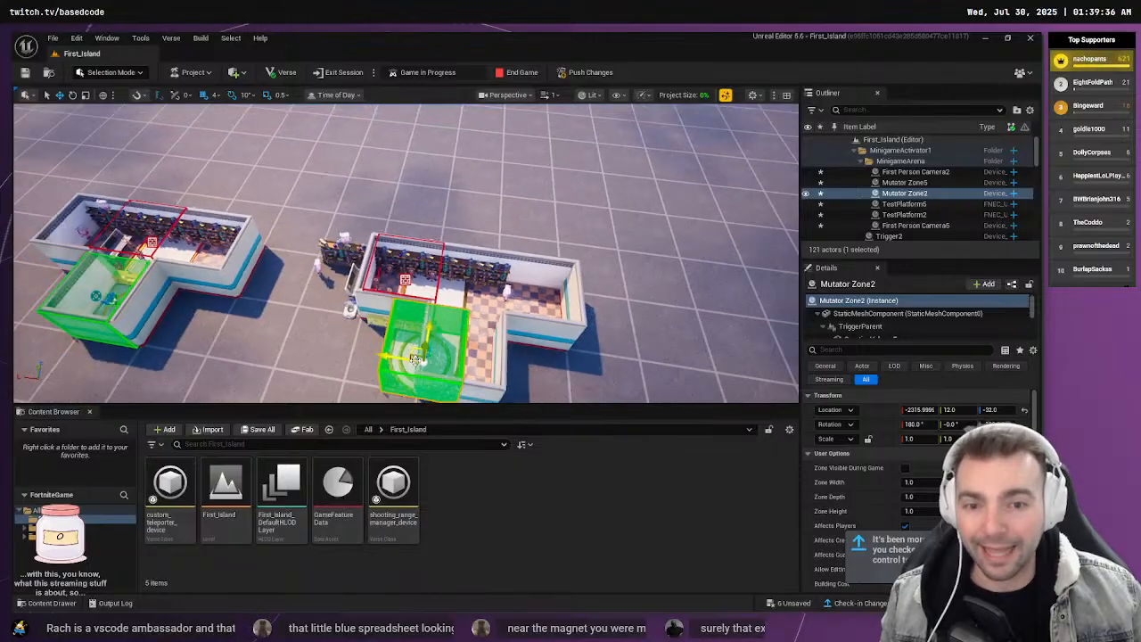
pyautogui.press('f')
pyautogui.keyDown('alt'); pyautogui.moveTo(423, 323); pyautogui.dragTo(401, 366); pyautogui.keyUp('alt')
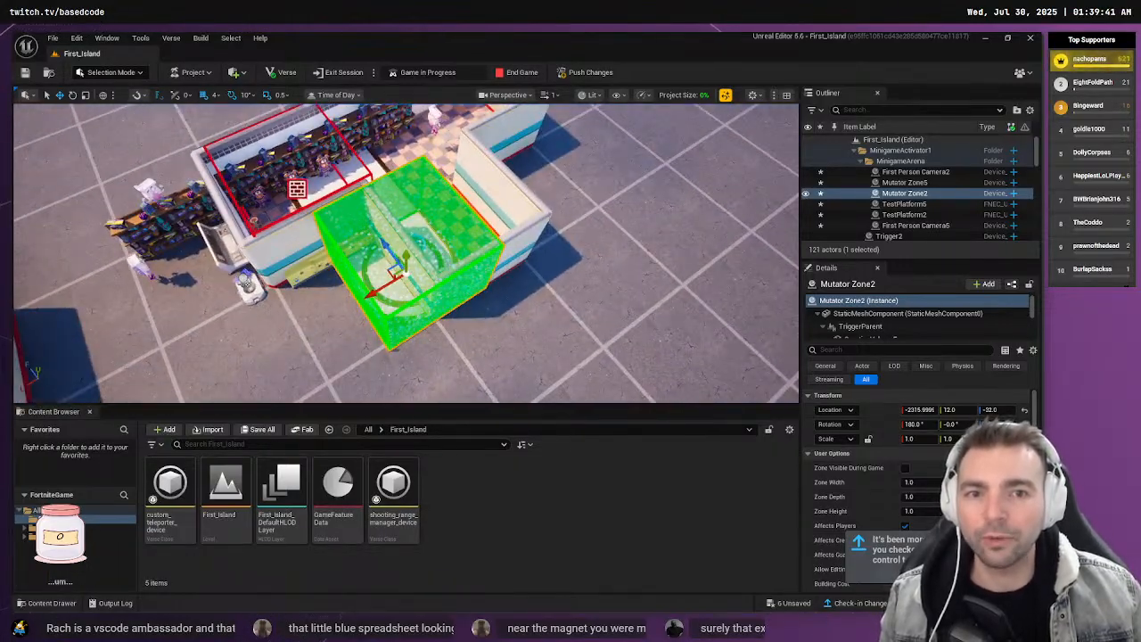
# Try to move the first basic floor tile in ShootingRange1 along the red axis, and undo the move
pyautogui.click(531, 241)
pyautogui.scroll(6, 968, 206)
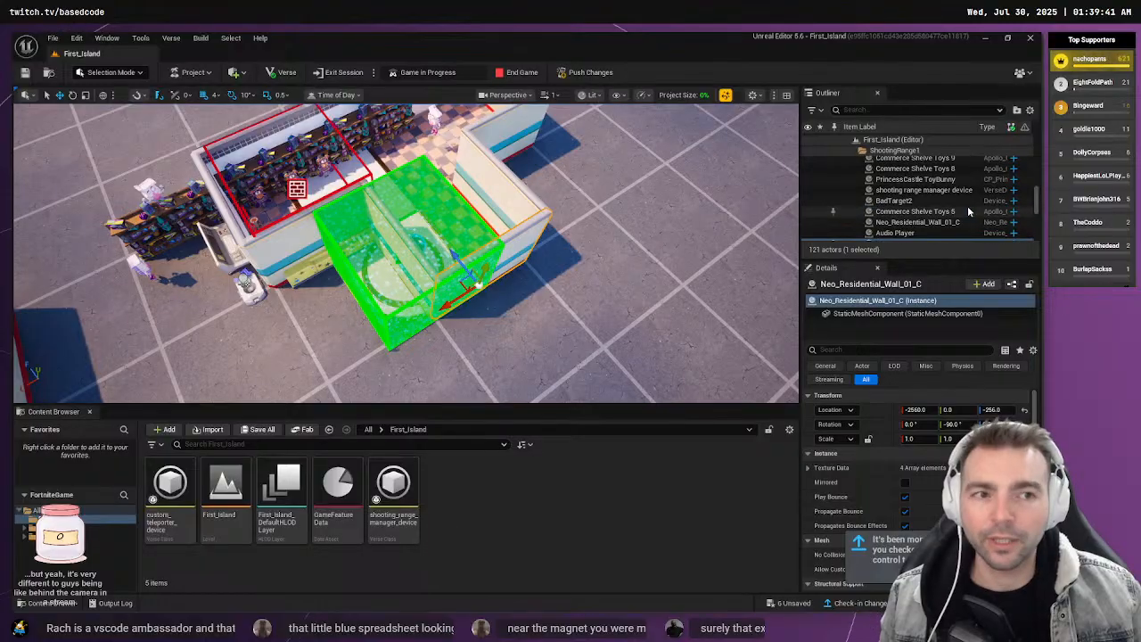
pyautogui.scroll(2, 933, 190)
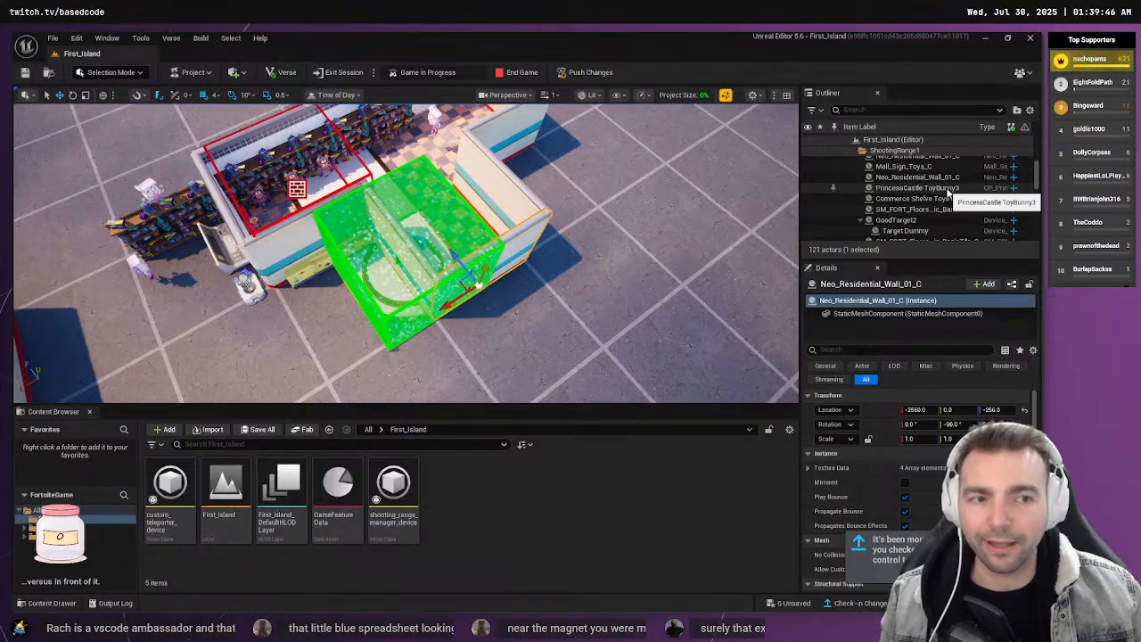
pyautogui.scroll(3, 927, 198)
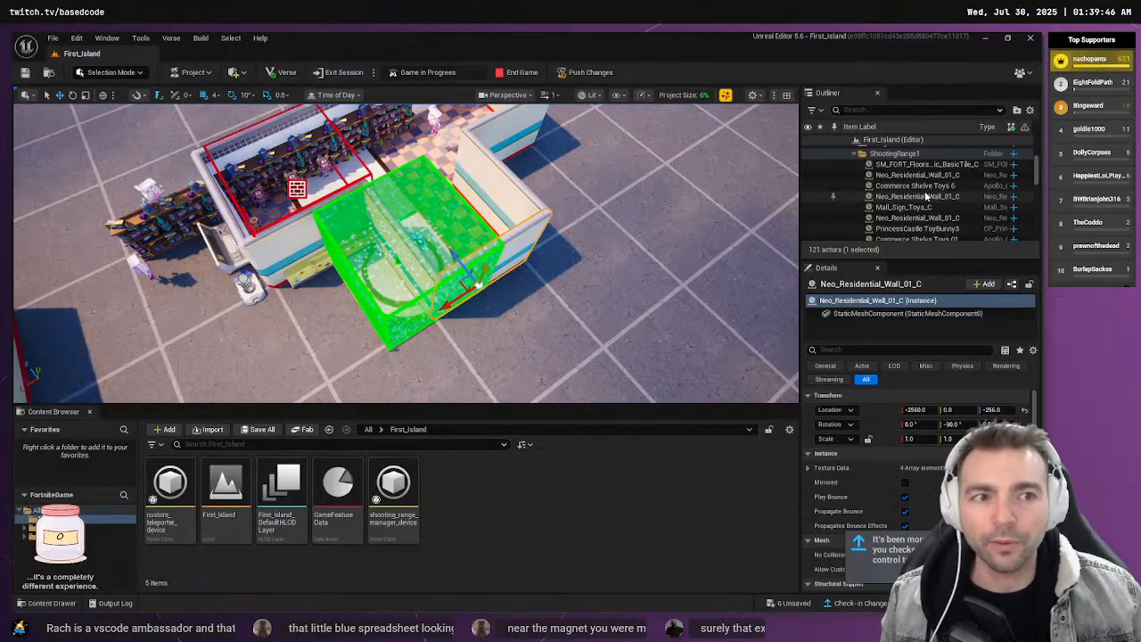
pyautogui.click(902, 189)
pyautogui.click(903, 198)
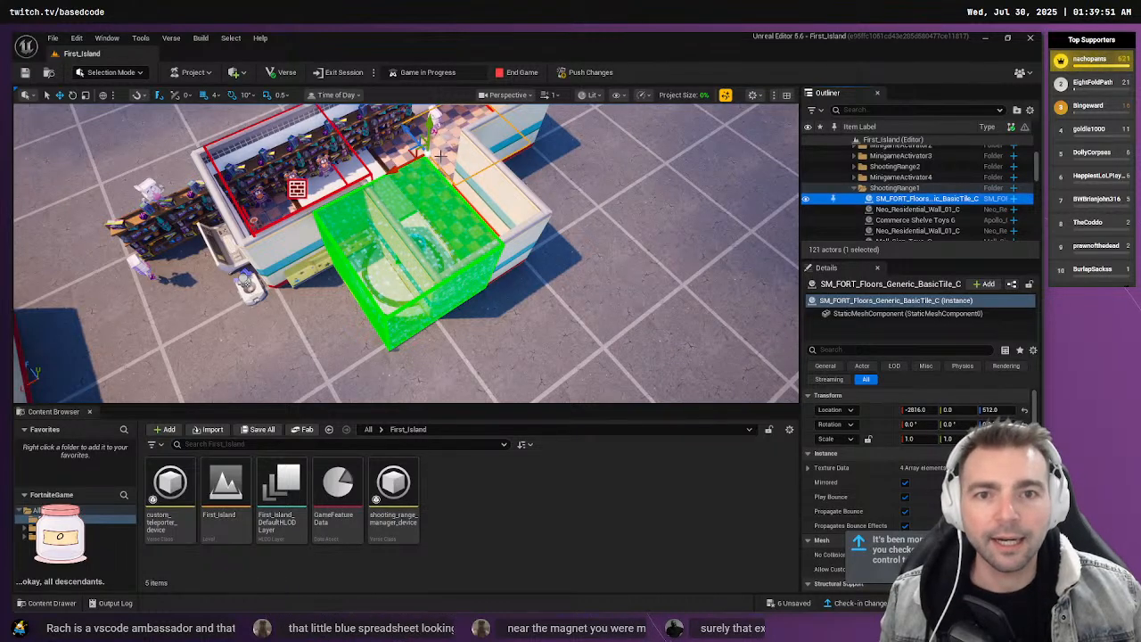
pyautogui.moveTo(404, 168); pyautogui.dragTo(462, 132)
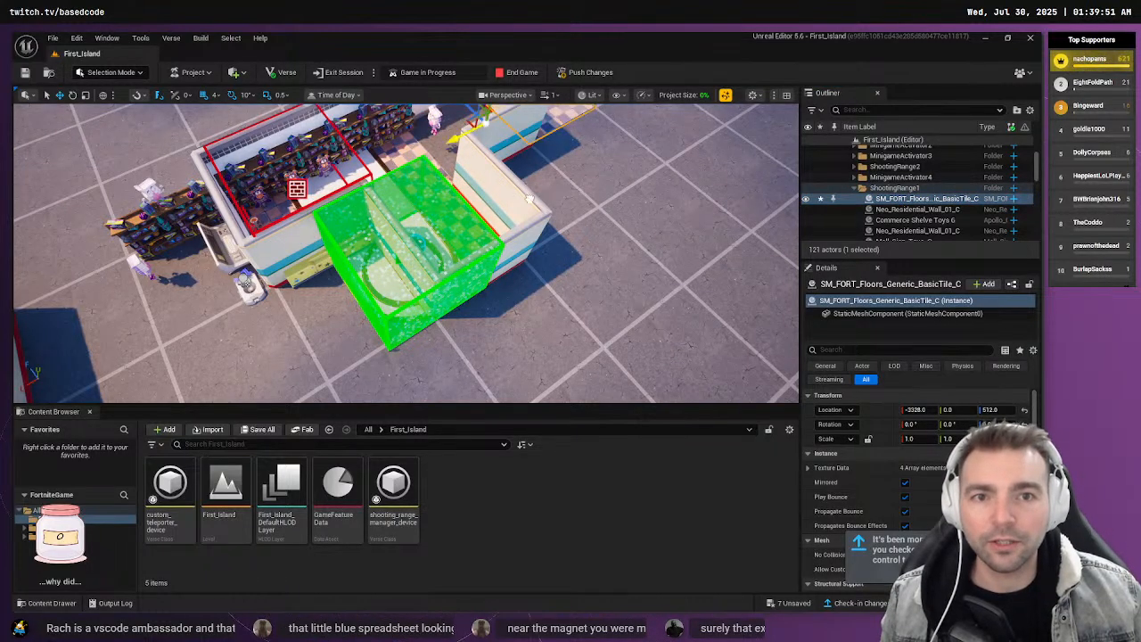
pyautogui.hotkey('ctrl', 'z')
pyautogui.moveTo(535, 154); pyautogui.dragTo(516, 135, button='right')
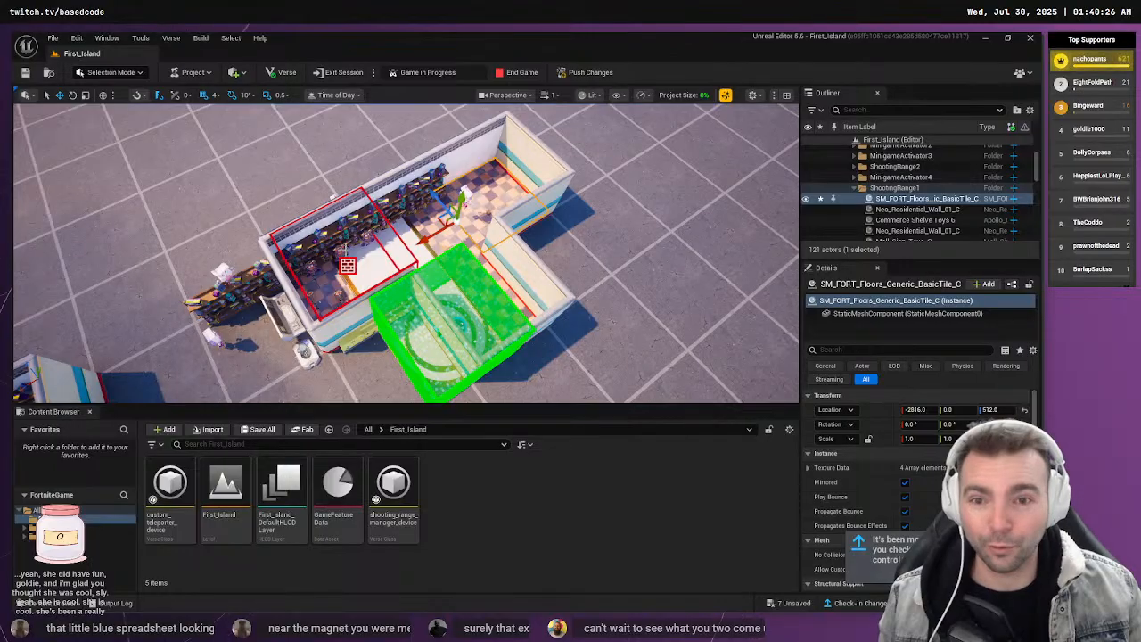
# Select the toy shelves outside the shooting range, a residential wall, GoodTarget1 and the first floor tile to check which pieces they are
pyautogui.click(259, 283)
pyautogui.keyDown('ctrl'); pyautogui.click(259, 284); pyautogui.keyUp('ctrl')
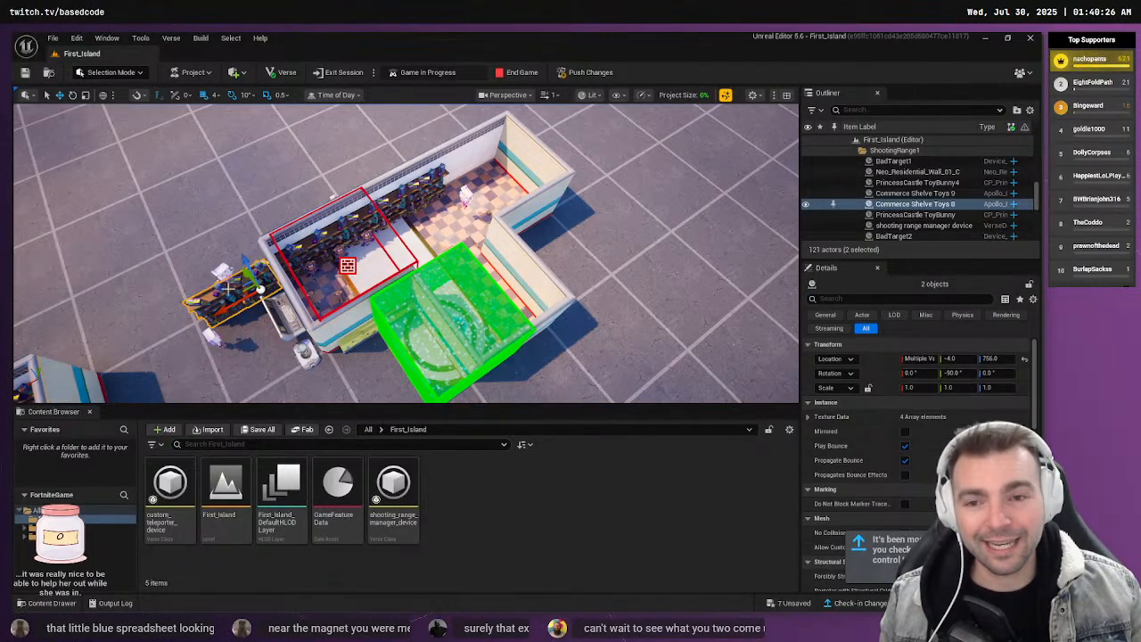
pyautogui.click(330, 328)
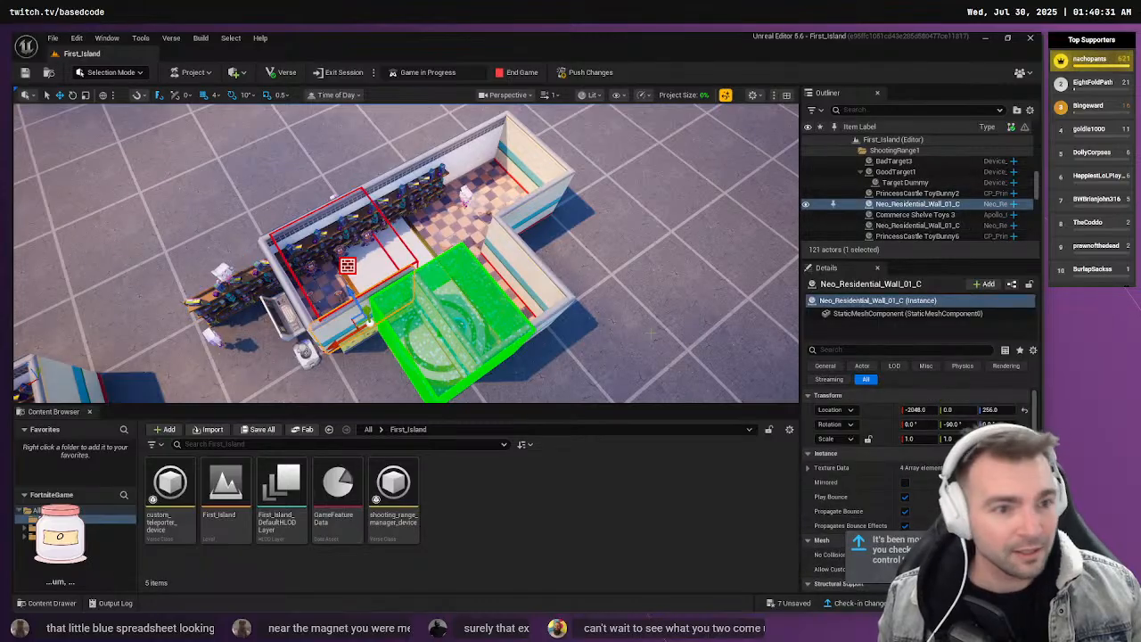
pyautogui.scroll(2, 883, 191)
pyautogui.click(857, 208)
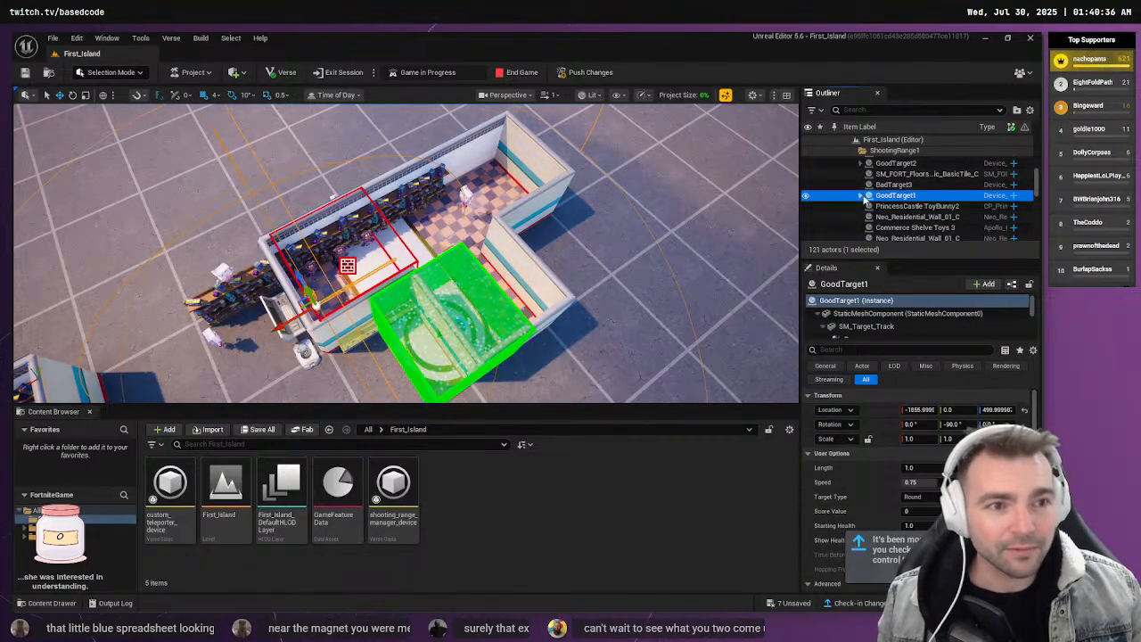
pyautogui.scroll(4, 866, 197)
pyautogui.scroll(1, 899, 171)
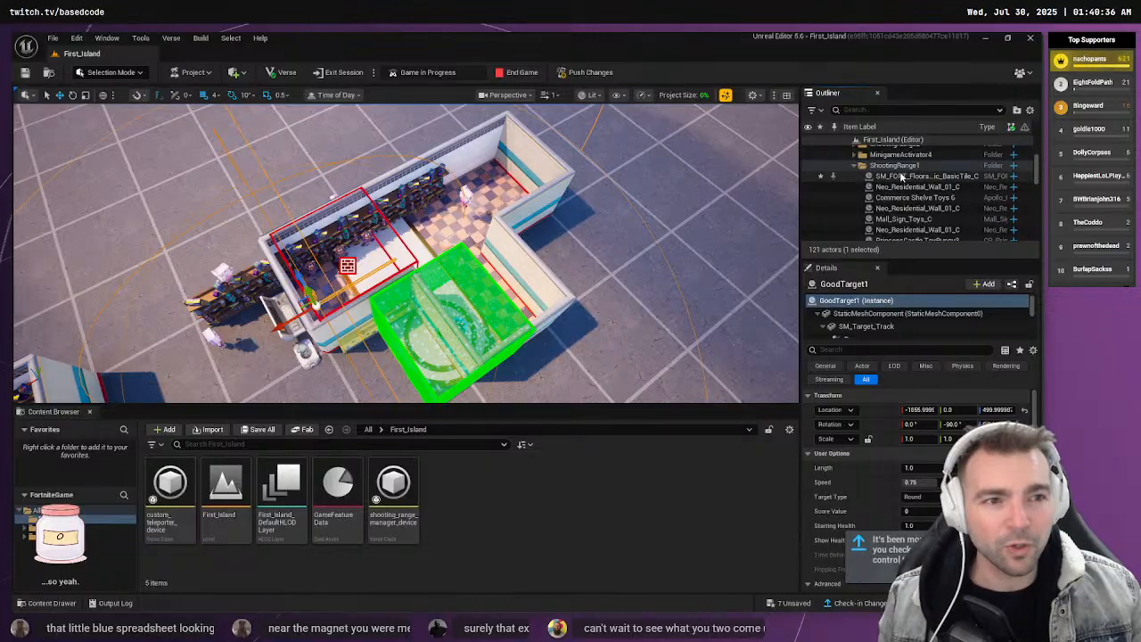
pyautogui.click(900, 176)
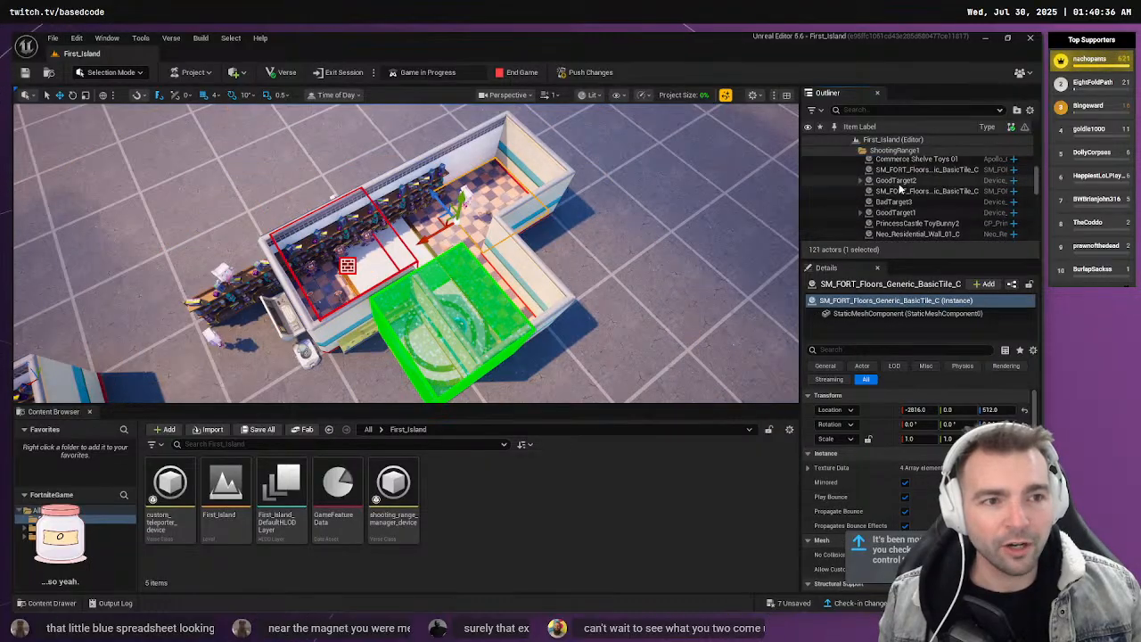
# Check the last ShootingRange1 entries by selecting the last floor tile, the range up to Commerce Shelve Toys 4, and a far-end floor tile and wall
pyautogui.scroll(-8, 901, 189)
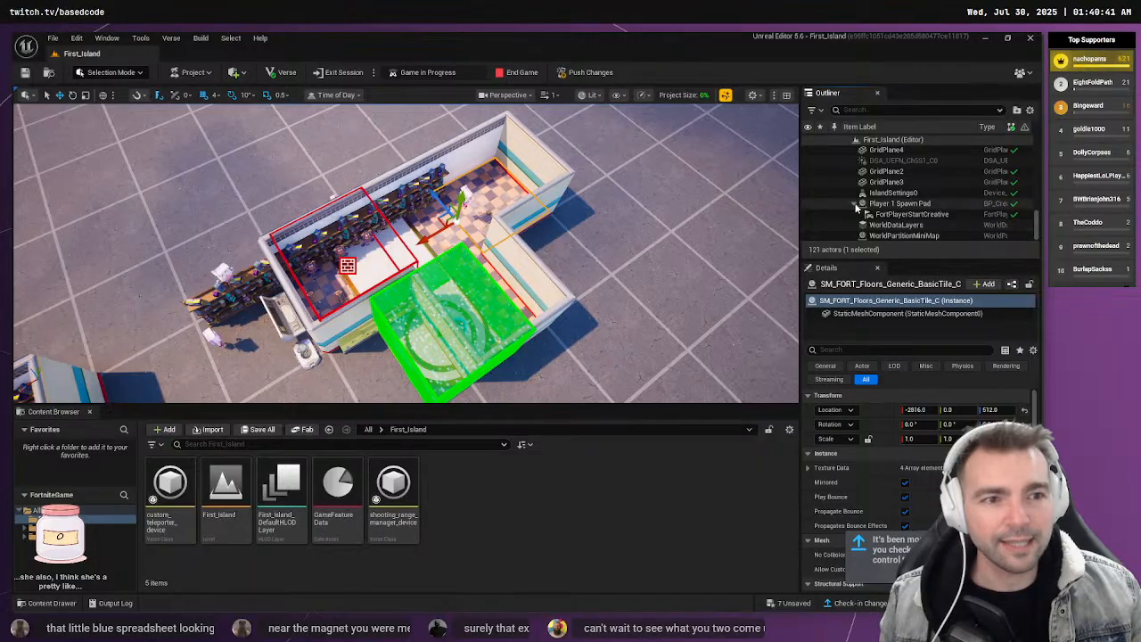
pyautogui.scroll(6, 869, 213)
pyautogui.scroll(-2, 876, 221)
pyautogui.click(897, 197)
pyautogui.scroll(2, 903, 191)
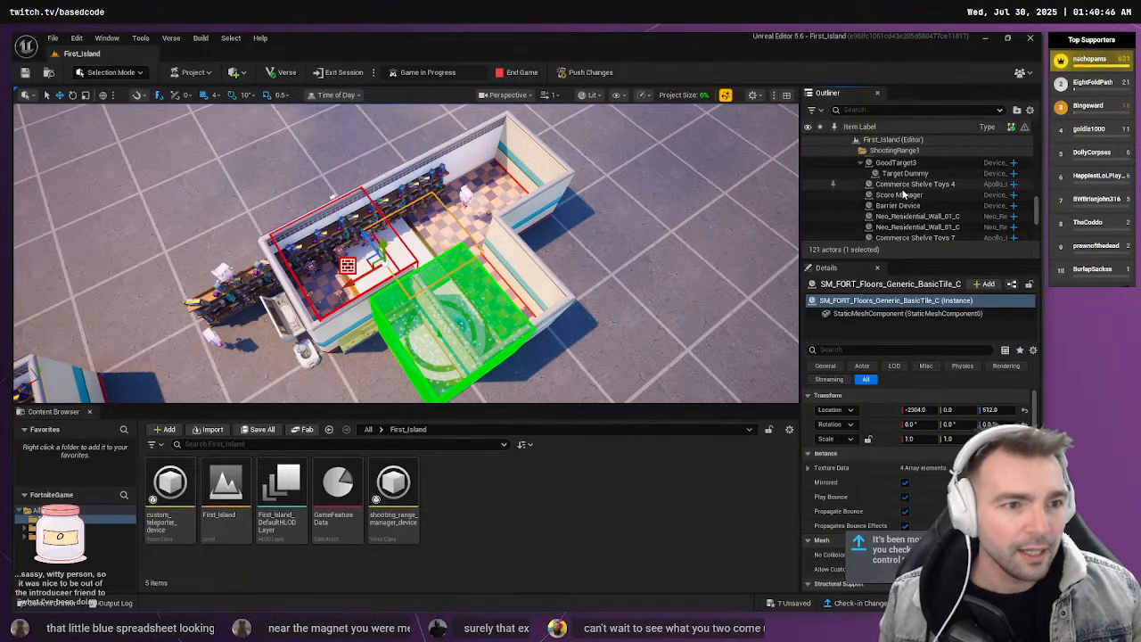
pyautogui.scroll(1, 900, 196)
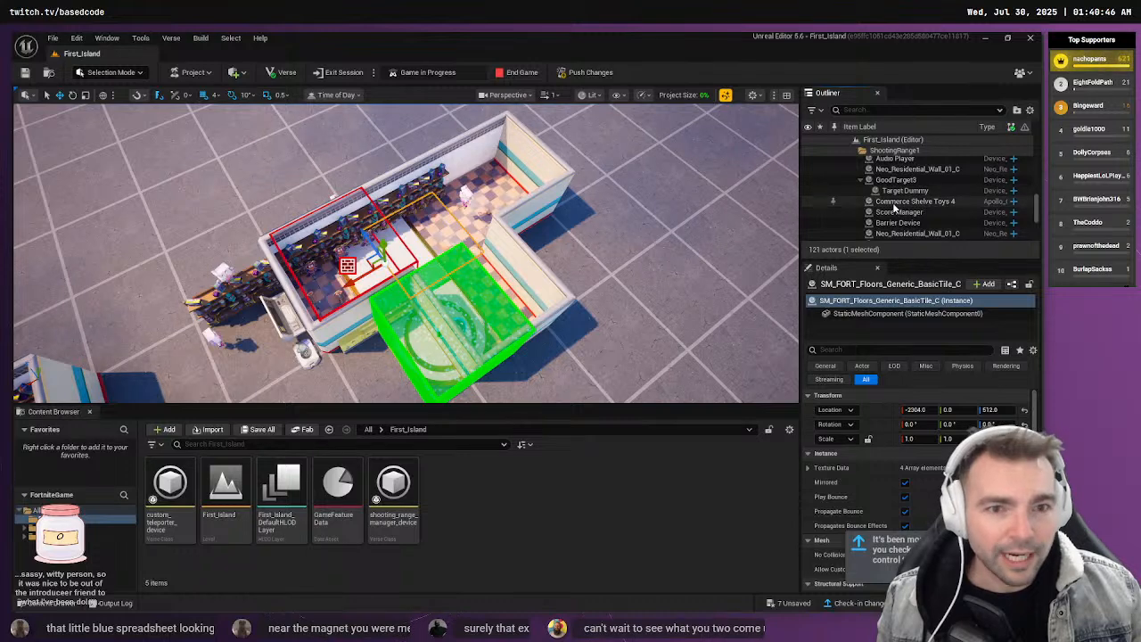
pyautogui.keyDown('shift'); pyautogui.click(894, 203); pyautogui.keyUp('shift')
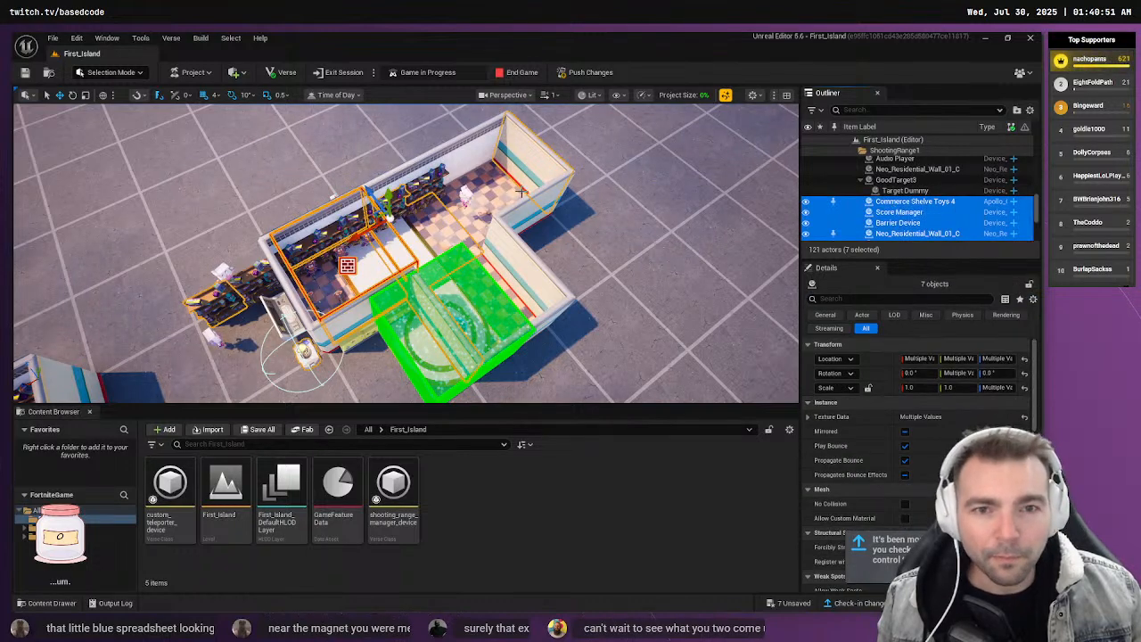
pyautogui.click(521, 191)
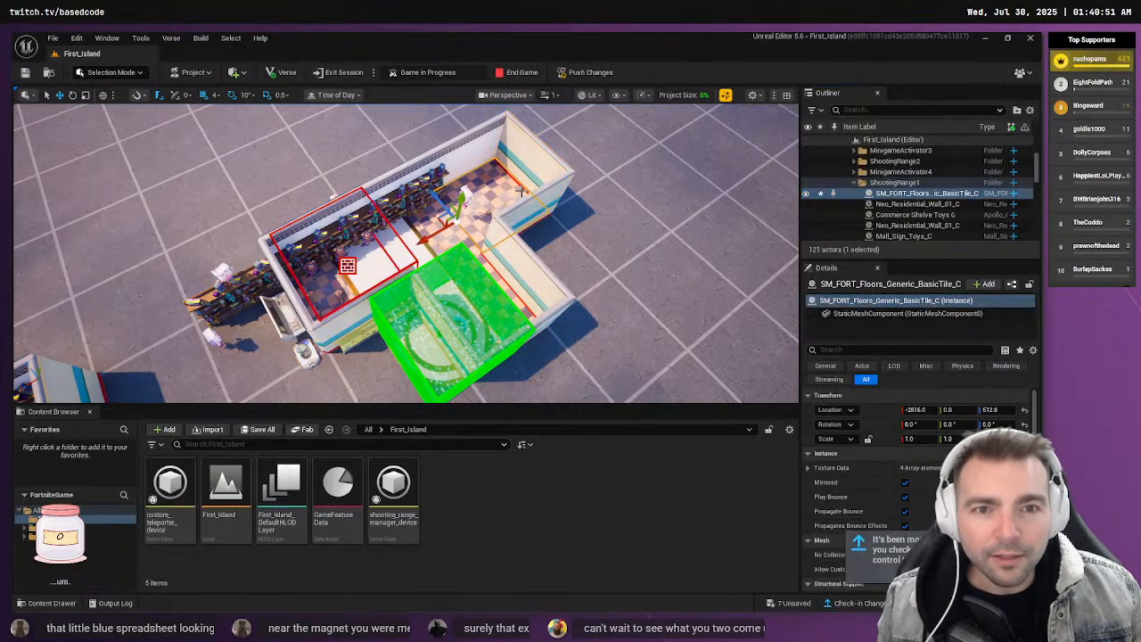
pyautogui.click(540, 173)
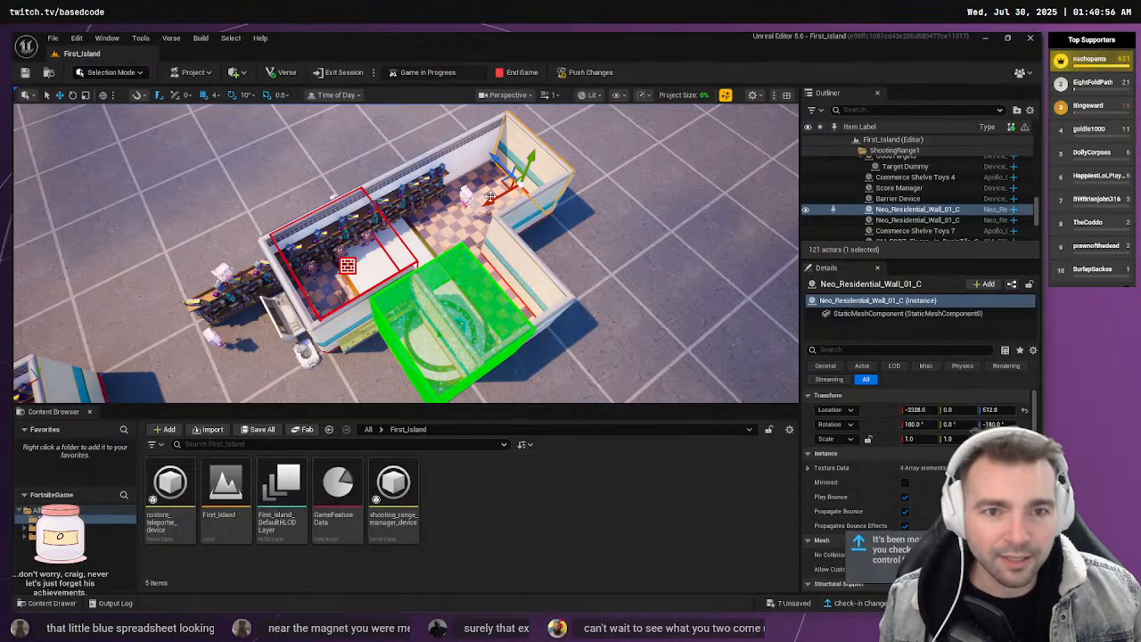
# Select all descendants of the ShootingRange1 folder and move them along the red axis
pyautogui.scroll(5, 972, 200)
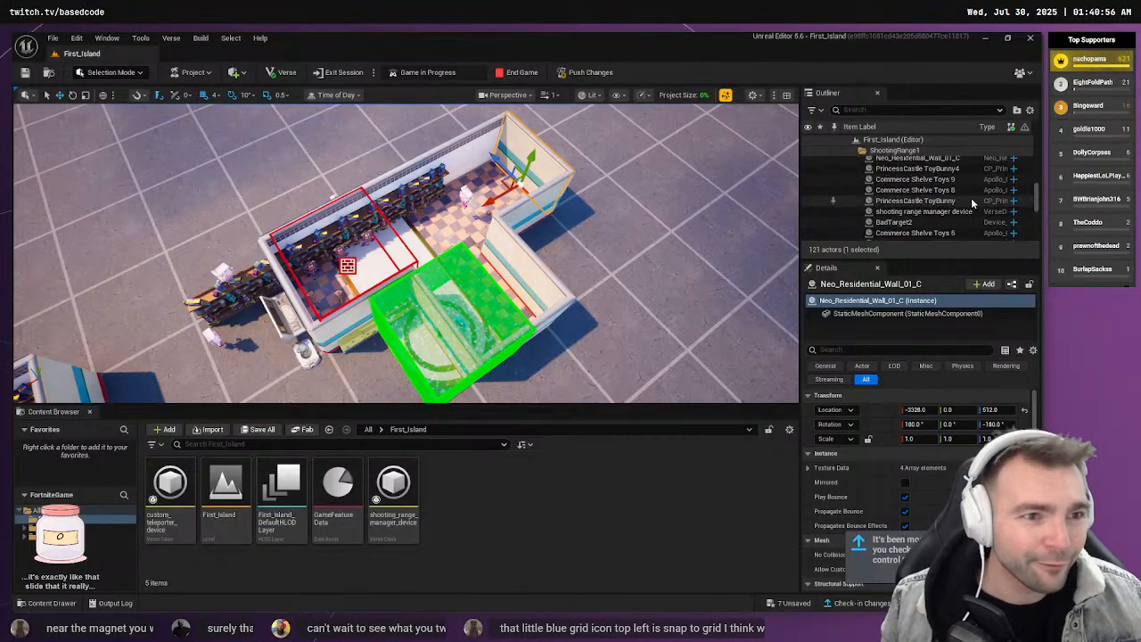
pyautogui.scroll(3, 972, 197)
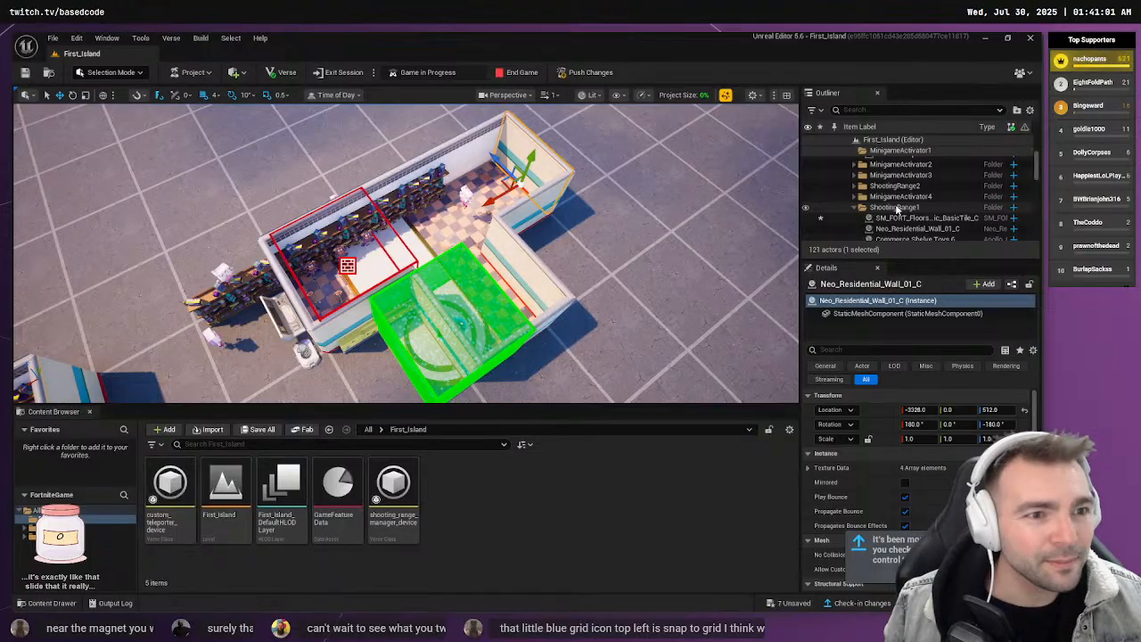
pyautogui.click(898, 208)
pyautogui.rightClick(898, 207)
pyautogui.moveTo(919, 263)
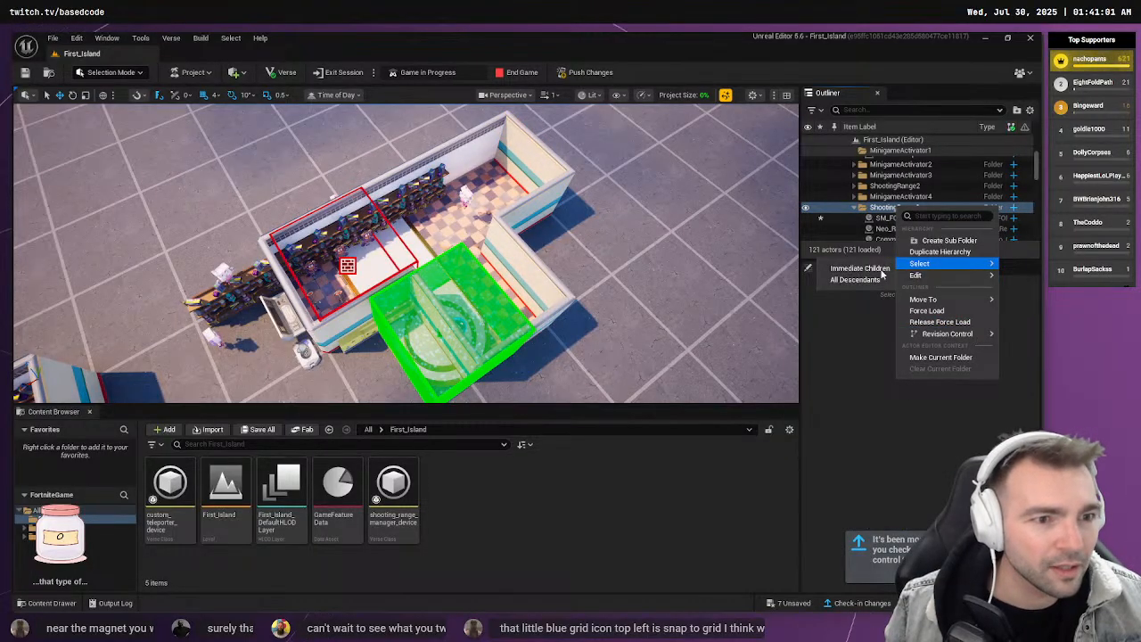
pyautogui.click(855, 279)
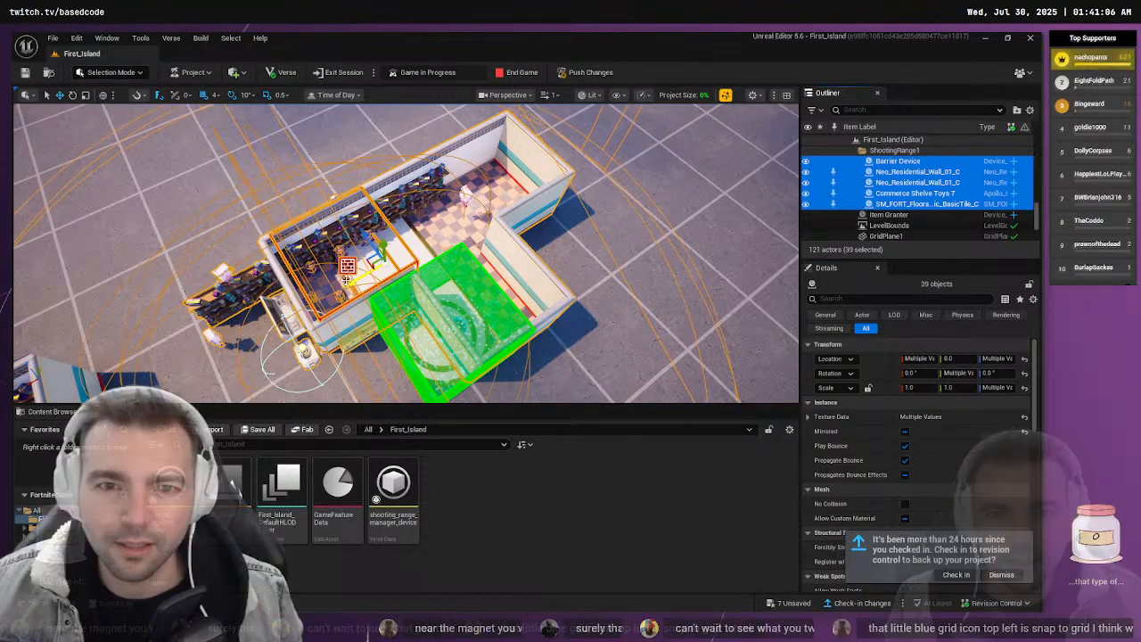
pyautogui.moveTo(346, 280); pyautogui.dragTo(386, 271)
# Turn off Fortnite Cell Snap in the viewport snapping options
pyautogui.click(138, 96)
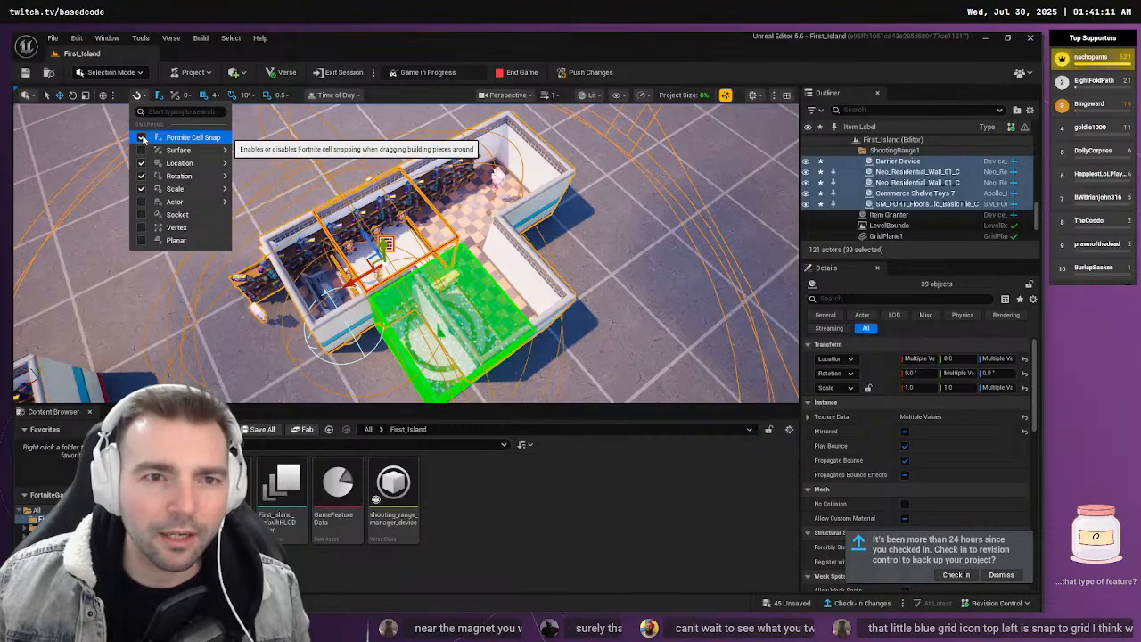
pyautogui.moveTo(140, 167)
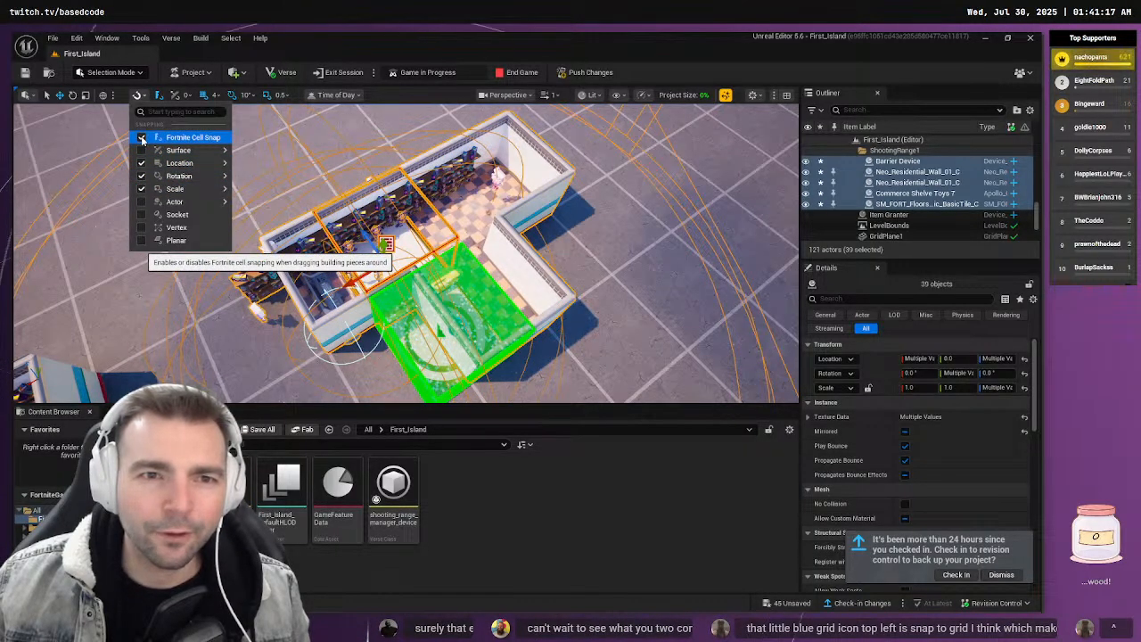
pyautogui.click(141, 138)
pyautogui.moveTo(183, 176)
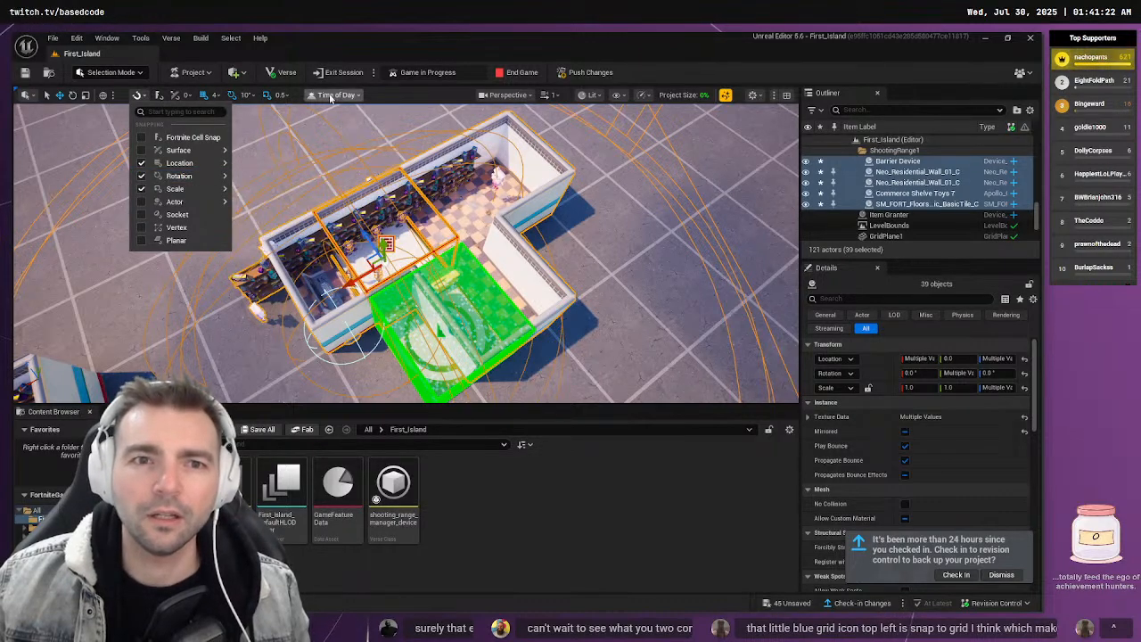
pyautogui.click(323, 40)
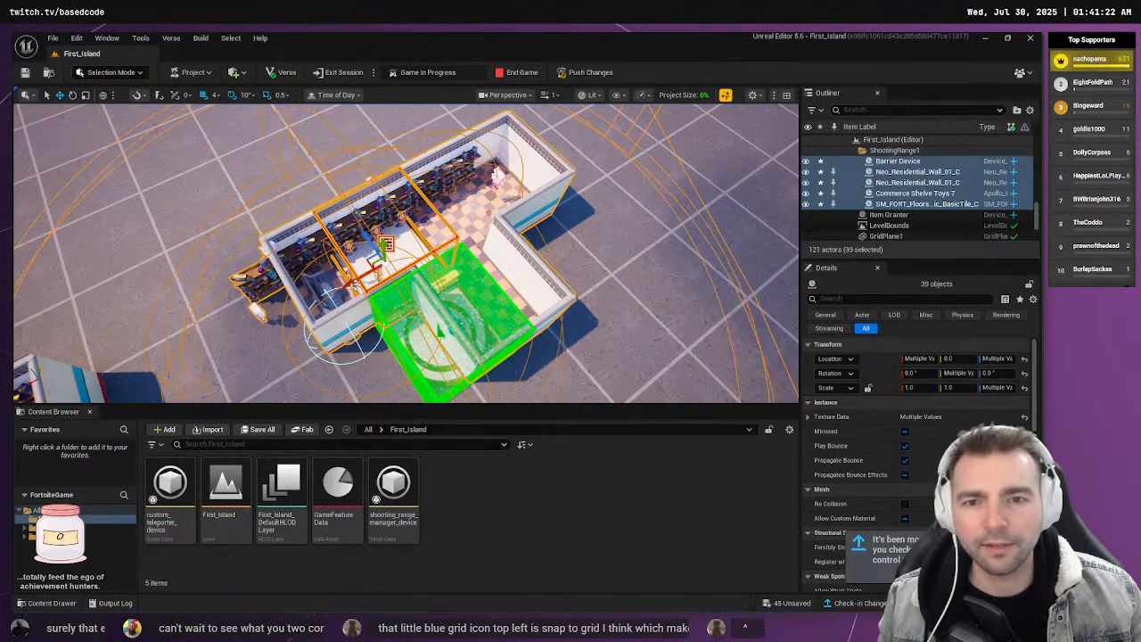
# Try to move the selected ShootingRange1 pieces back along the red axis, and undo both moves of the range
pyautogui.moveTo(353, 283); pyautogui.dragTo(312, 304)
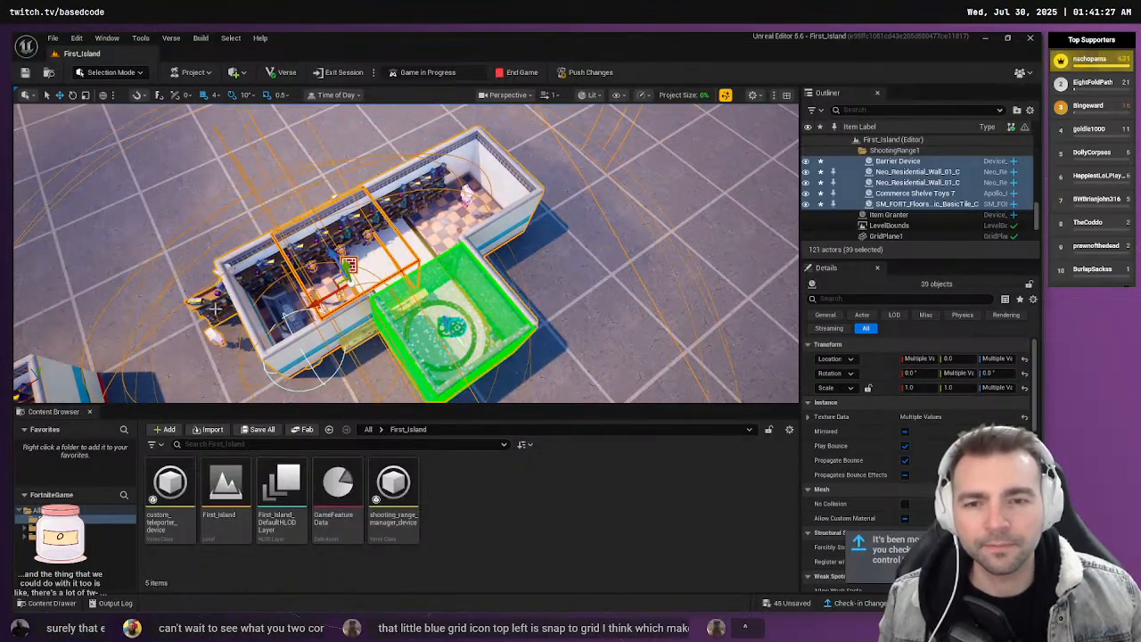
pyautogui.hotkey('ctrl', 'z')
pyautogui.hotkey('ctrl', 'z')
pyautogui.hotkey('ctrl', 'z')
pyautogui.hotkey('ctrl', 'z')
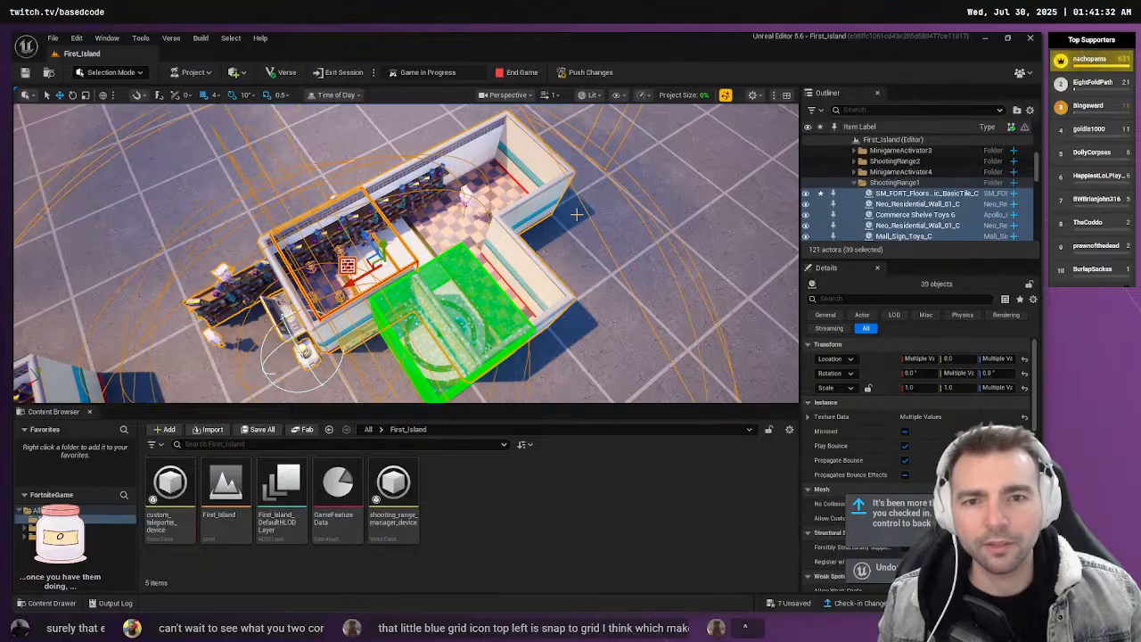
# Undo the earlier shooting range edits one by one until the extra toy shelves outside the range are removed
pyautogui.hotkey('ctrl', 'z')
pyautogui.hotkey('ctrl', 'z')
pyautogui.hotkey('ctrl', 'z')
pyautogui.hotkey('ctrl', 'z')
pyautogui.hotkey('ctrl', 'z')
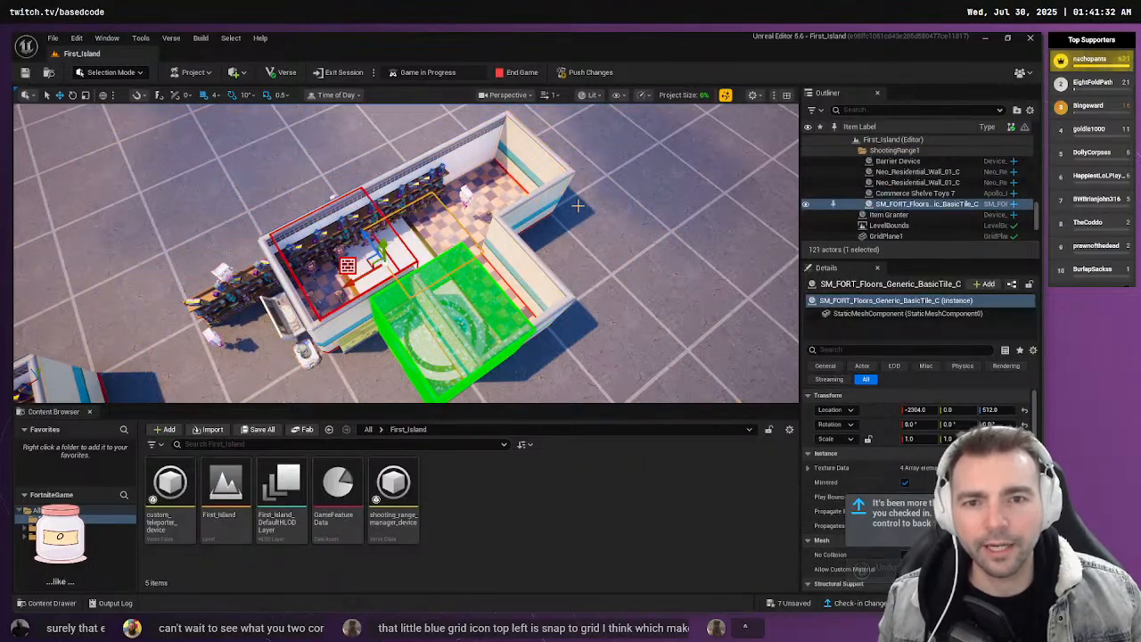
pyautogui.hotkey('ctrl', 'z')
pyautogui.hotkey('ctrl', 'z')
pyautogui.hotkey('ctrl', 'z')
pyautogui.hotkey('ctrl', 'z')
pyautogui.hotkey('ctrl', 'z')
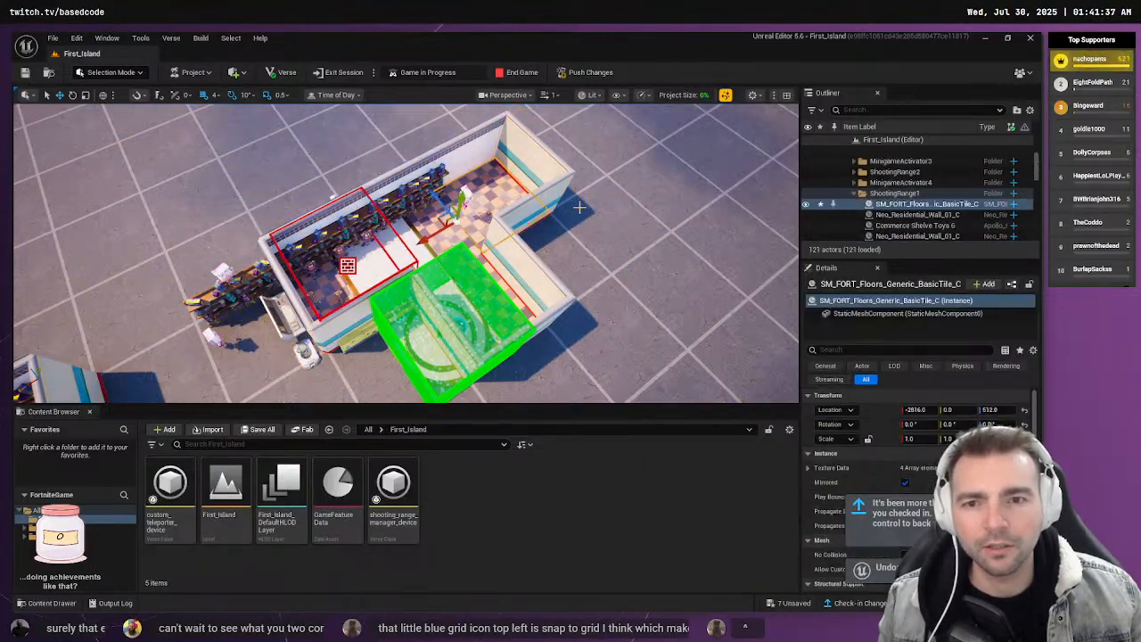
pyautogui.hotkey('ctrl', 'z')
pyautogui.hotkey('ctrl', 'z')
pyautogui.hotkey('ctrl', 'z')
pyautogui.hotkey('ctrl', 'z')
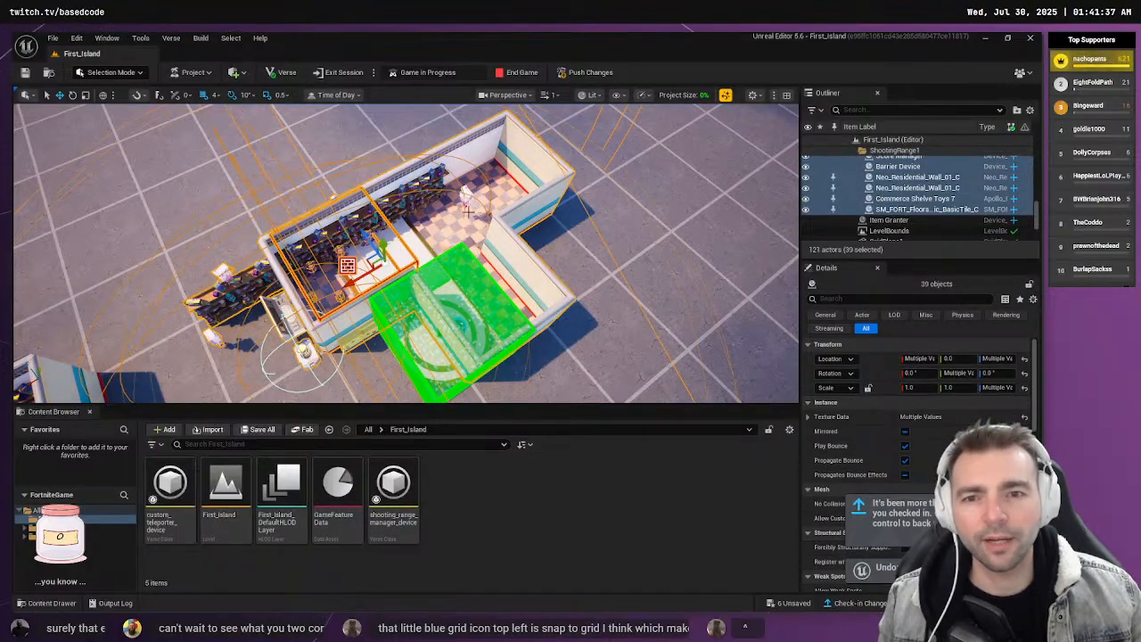
pyautogui.hotkey('ctrl', 'z')
pyautogui.hotkey('ctrl', 'z')
pyautogui.hotkey('ctrl', 'z')
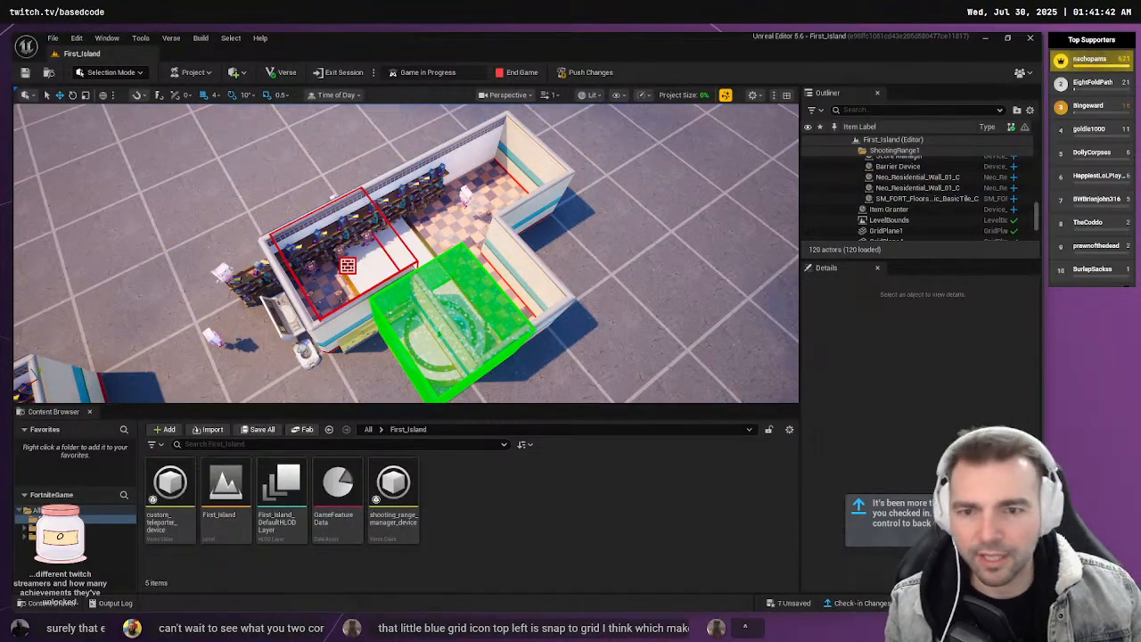
# Check the remaining end shelf, the end wall and the Score Manager, and delete the ground grid plane beneath the shooting range
pyautogui.click(276, 287)
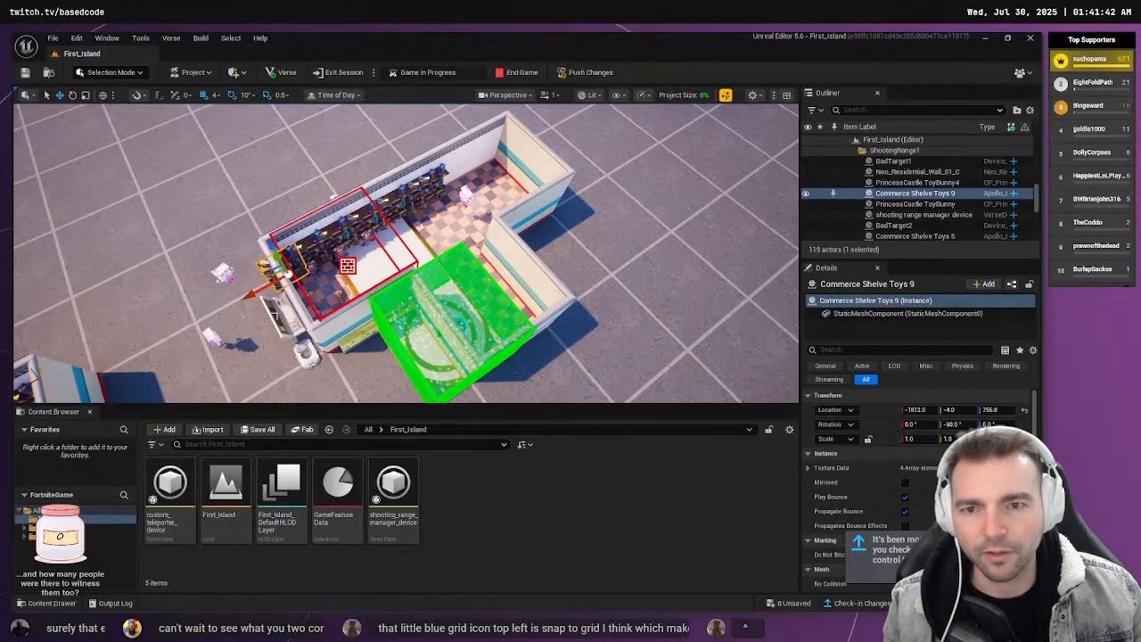
pyautogui.moveTo(482, 291)
pyautogui.mouseDown(button='right')
pyautogui.moveTo(459, 289)
pyautogui.moveTo(483, 291)
pyautogui.mouseUp(button='right')
pyautogui.click(451, 249)
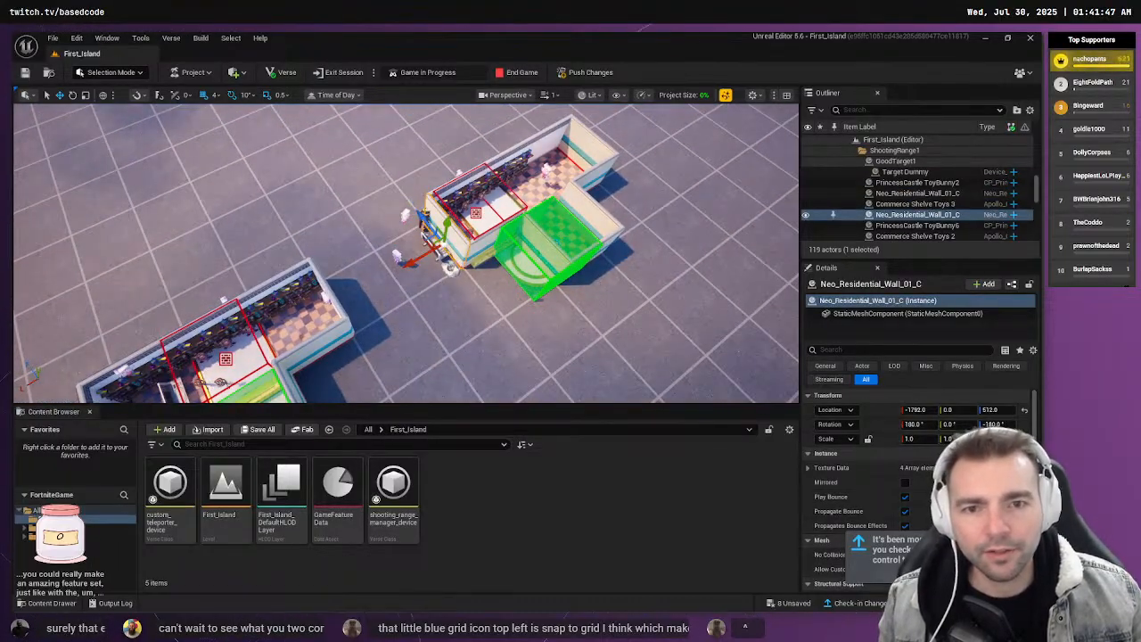
pyautogui.click(448, 262)
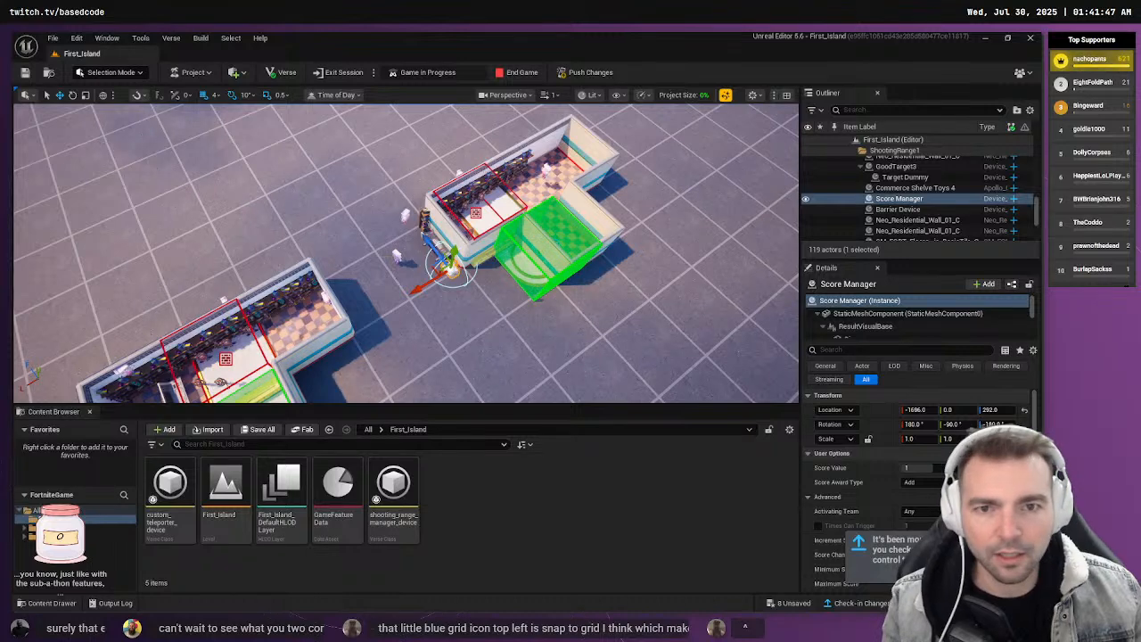
pyautogui.click(450, 268)
pyautogui.press('Delete')
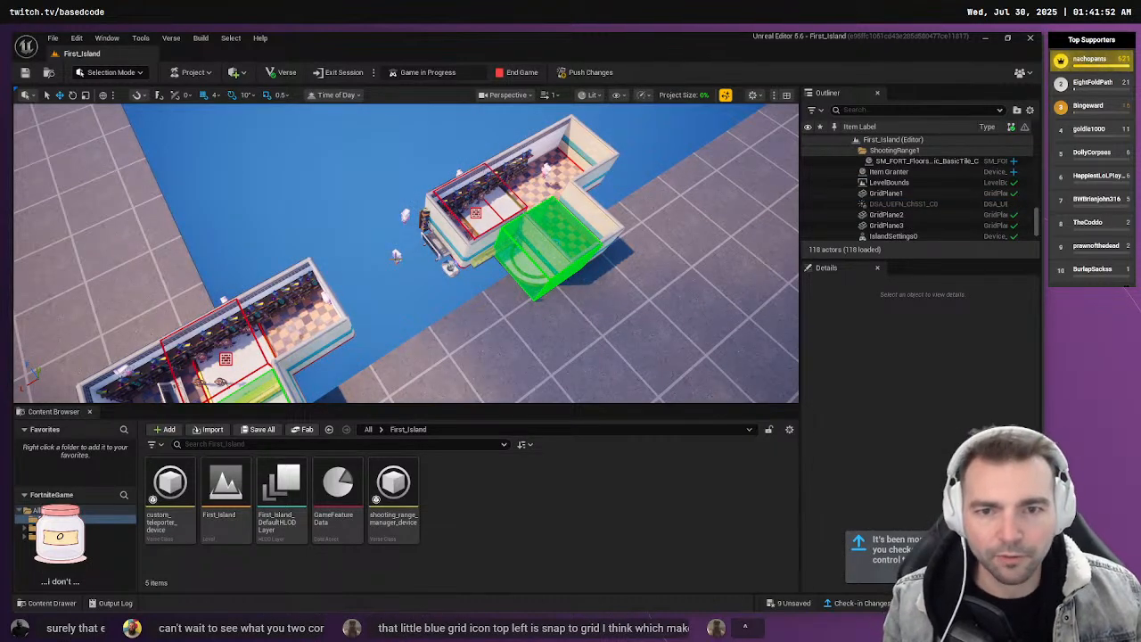
# Undo the ground grid plane deletion and the preceding shooting range edits one by one
pyautogui.hotkey('ctrl', 'z')
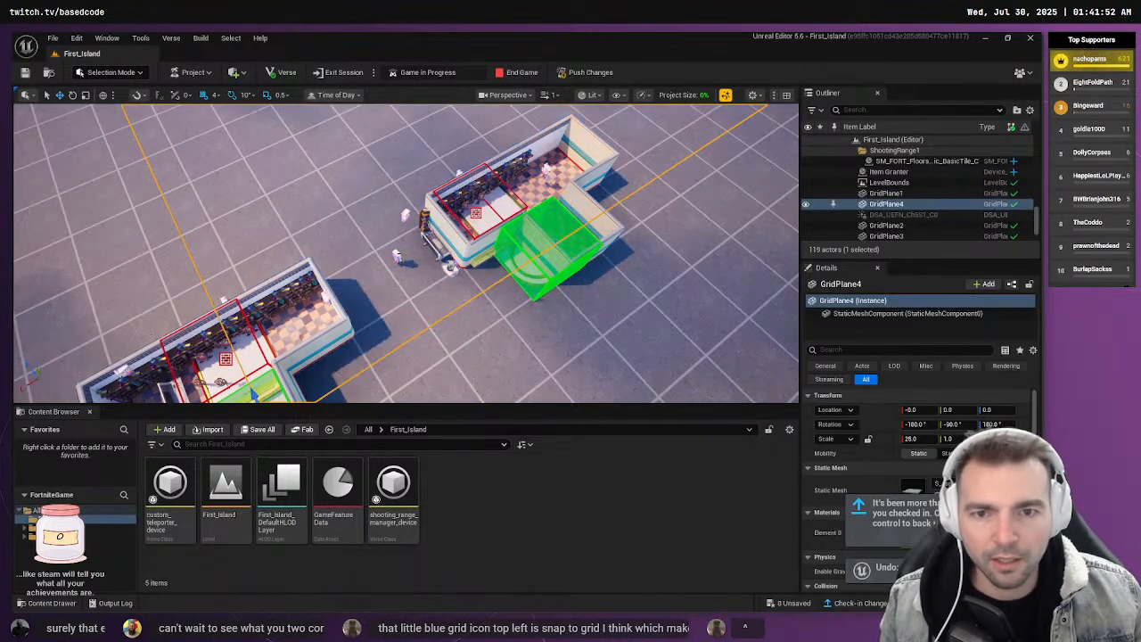
pyautogui.hotkey('ctrl', 'z')
pyautogui.hotkey('ctrl', 'z')
pyautogui.hotkey('ctrl', 'z')
pyautogui.hotkey('ctrl', 'z')
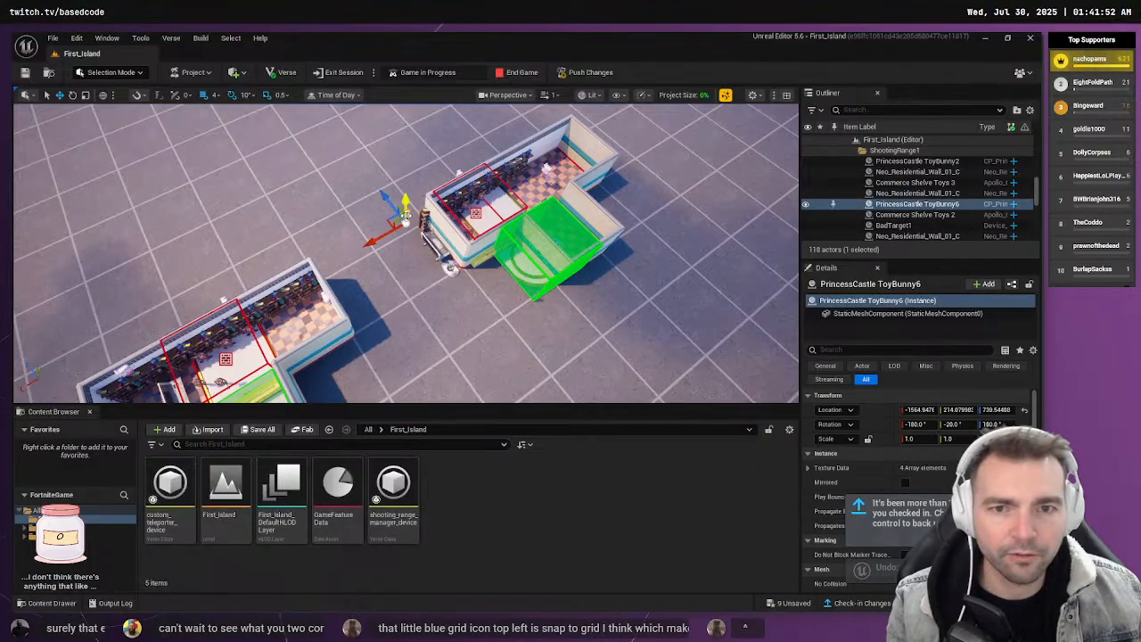
# Move the stray end shelf and toy bunny from outside the end wall back inside ShootingRange1
pyautogui.click(425, 220)
pyautogui.moveTo(395, 238); pyautogui.dragTo(546, 172)
pyautogui.click(543, 175)
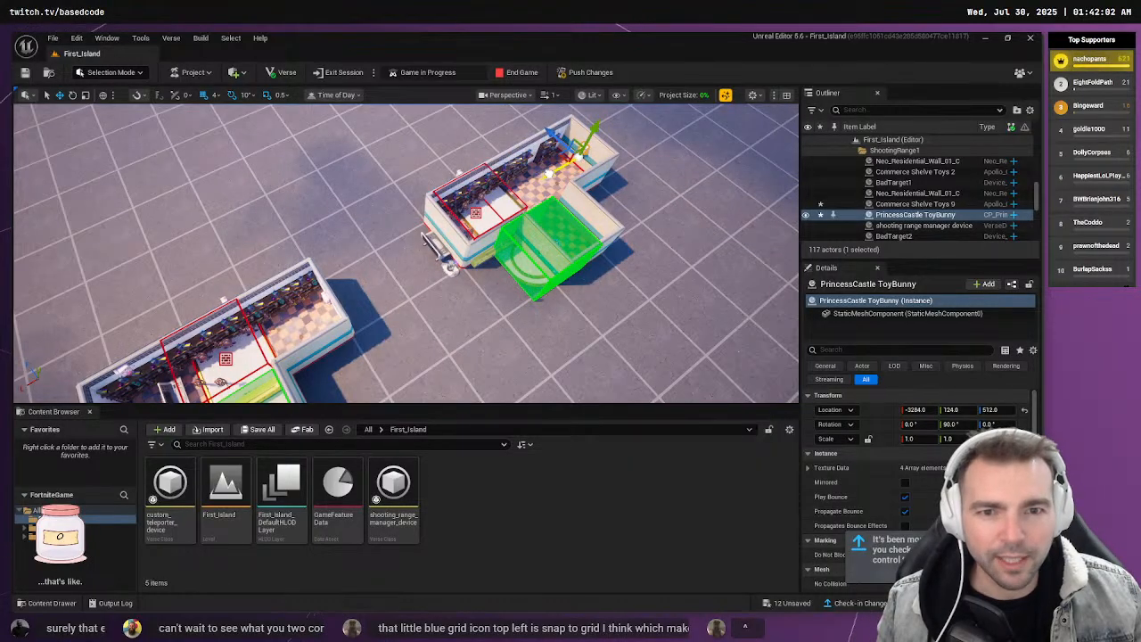
# Select the end wall and the Score Manager together and move them along the red axis up against ShootingRange1
pyautogui.click(434, 245)
pyautogui.keyDown('shift'); pyautogui.click(446, 271); pyautogui.keyUp('shift')
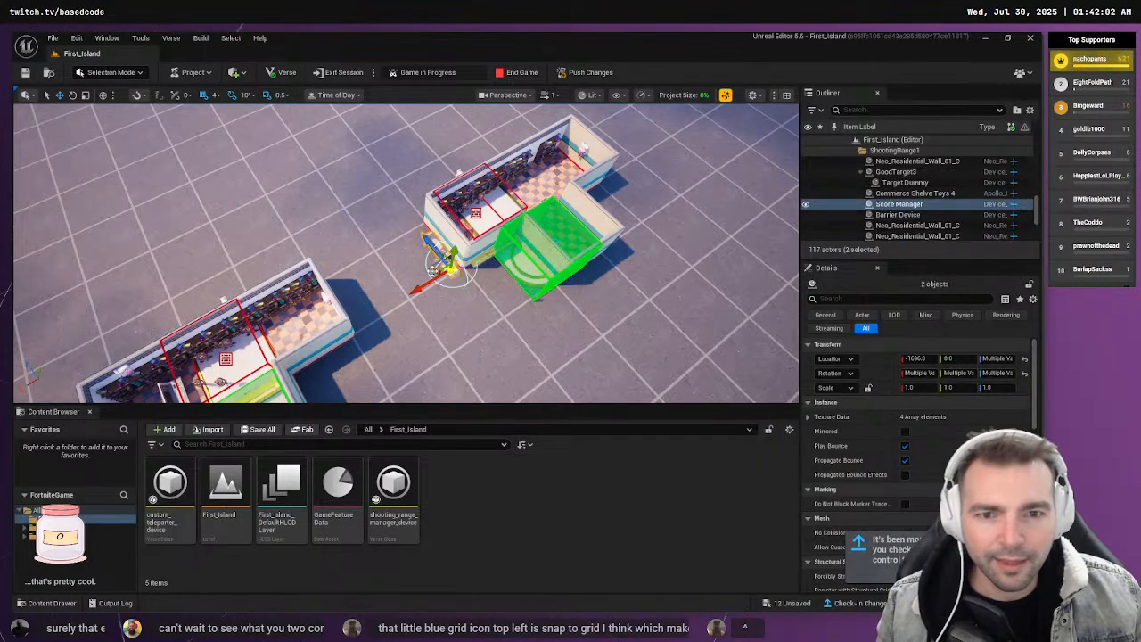
pyautogui.moveTo(423, 288); pyautogui.dragTo(443, 264)
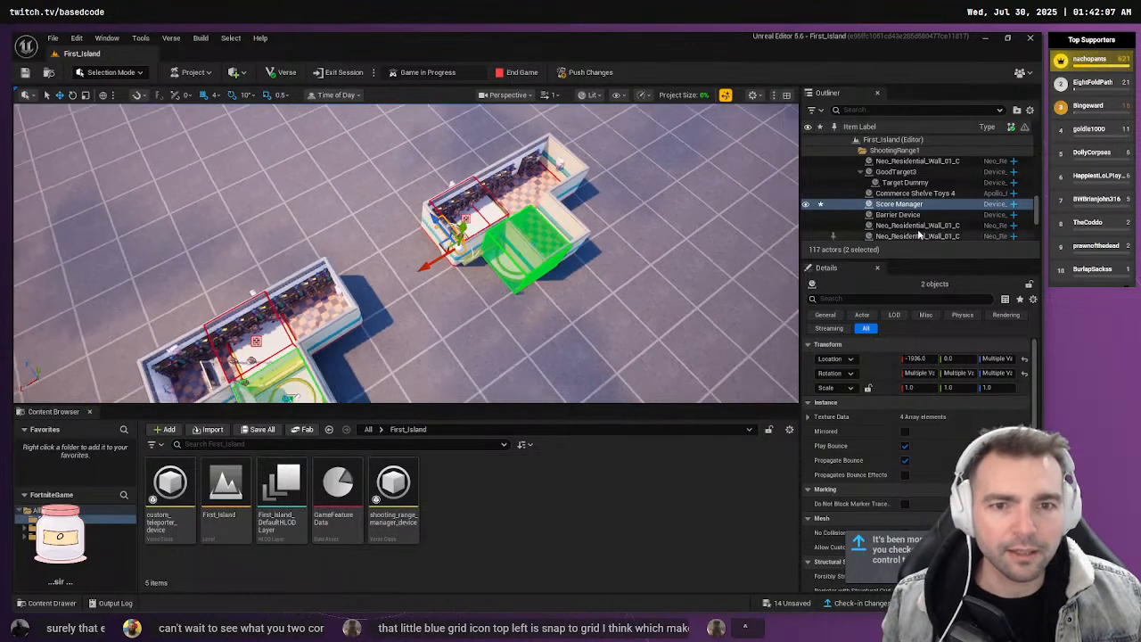
pyautogui.scroll(-5, 927, 218)
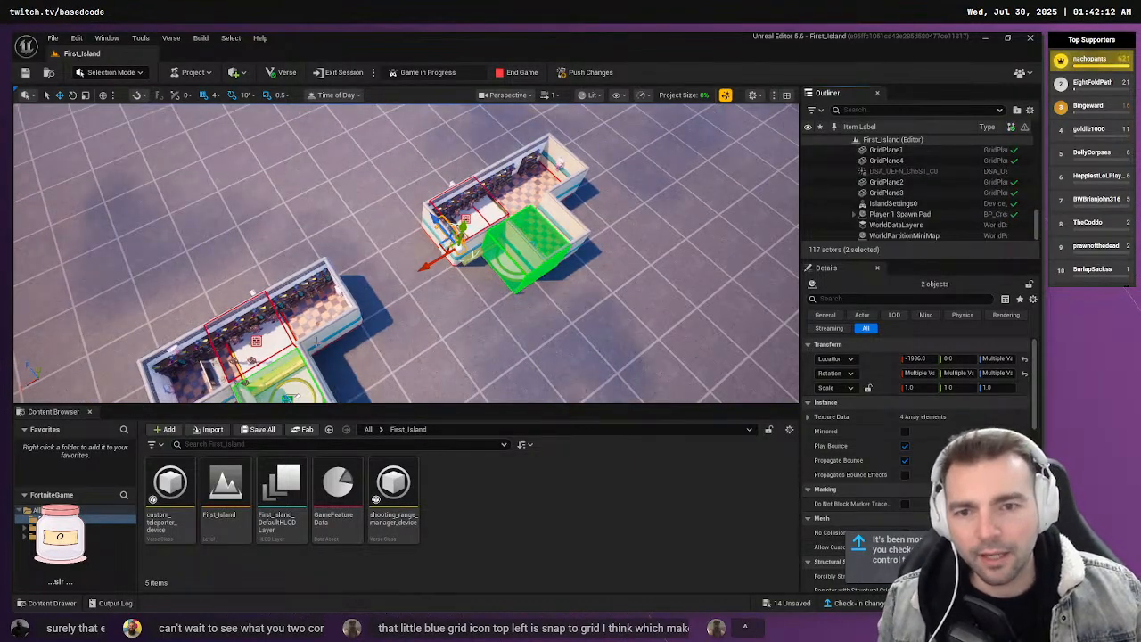
# Turn on Fortnite Cell Snap in the viewport snapping options and shift the selected side wall of ShootingRange2
pyautogui.click(317, 343)
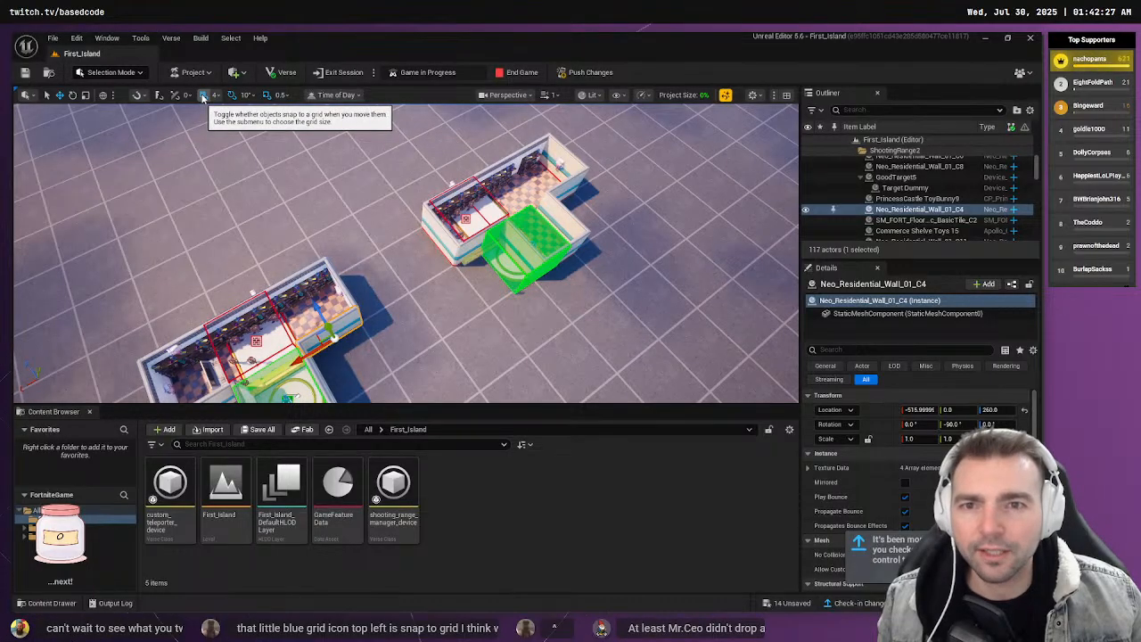
pyautogui.click(138, 94)
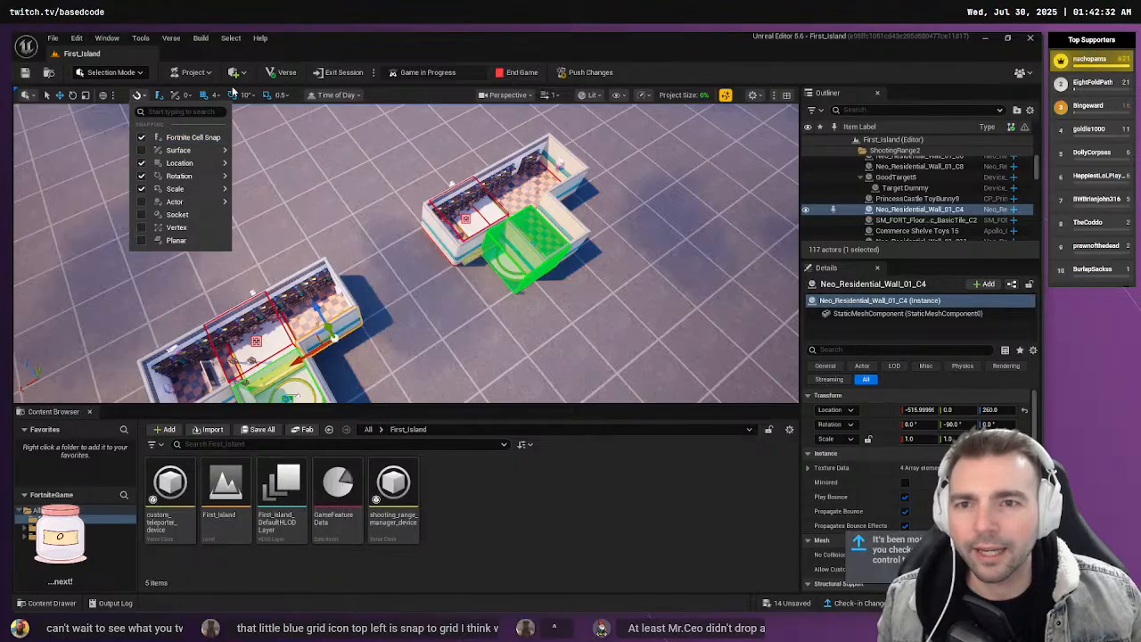
pyautogui.click(138, 94)
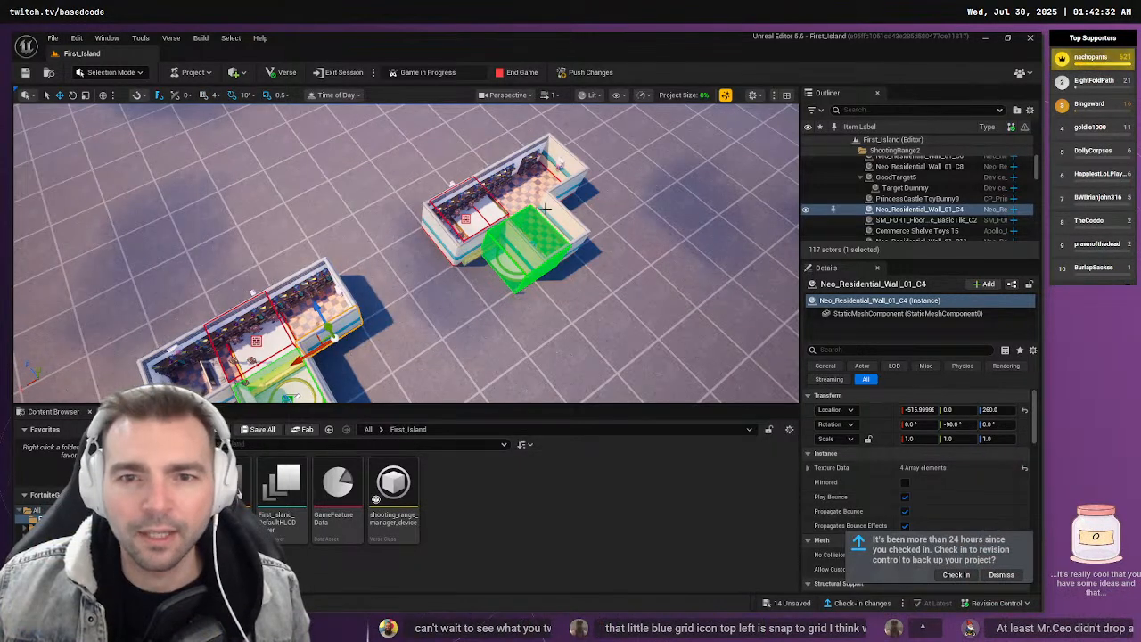
pyautogui.moveTo(330, 330); pyautogui.dragTo(339, 344)
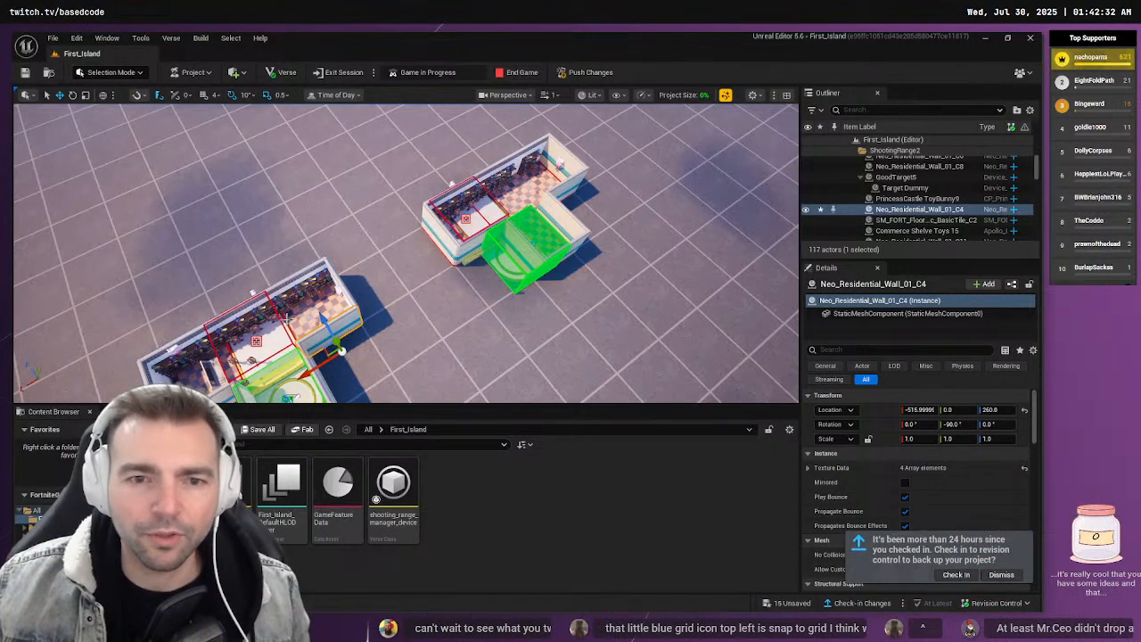
# Duplicate the whole ShootingRange2 folder hierarchy to make a third shooting range
pyautogui.scroll(3, 884, 211)
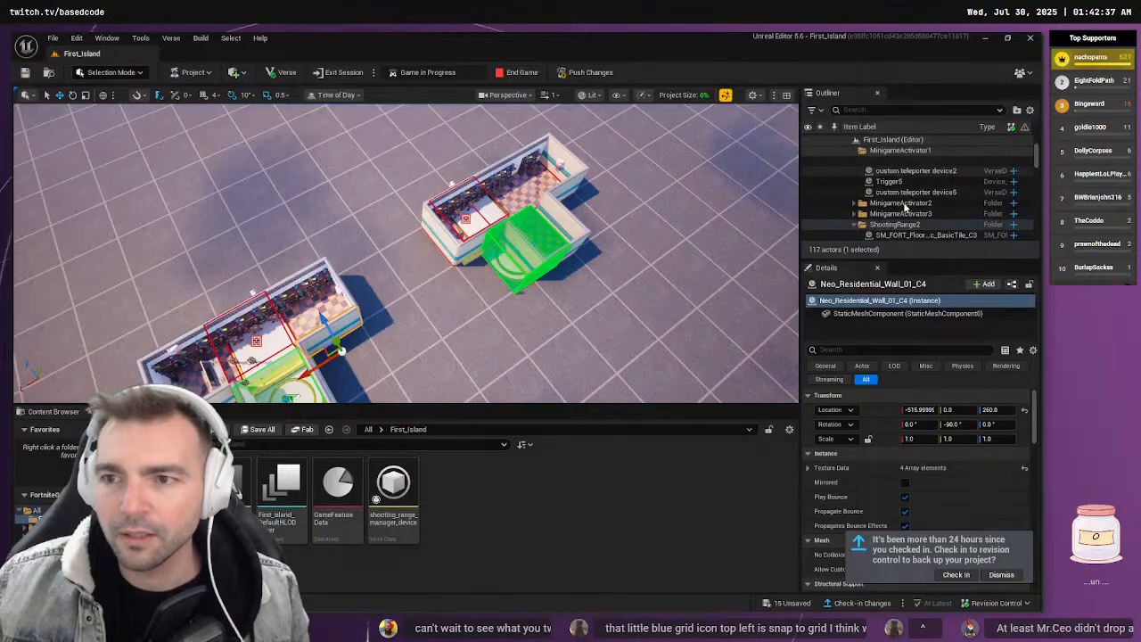
pyautogui.rightClick(890, 199)
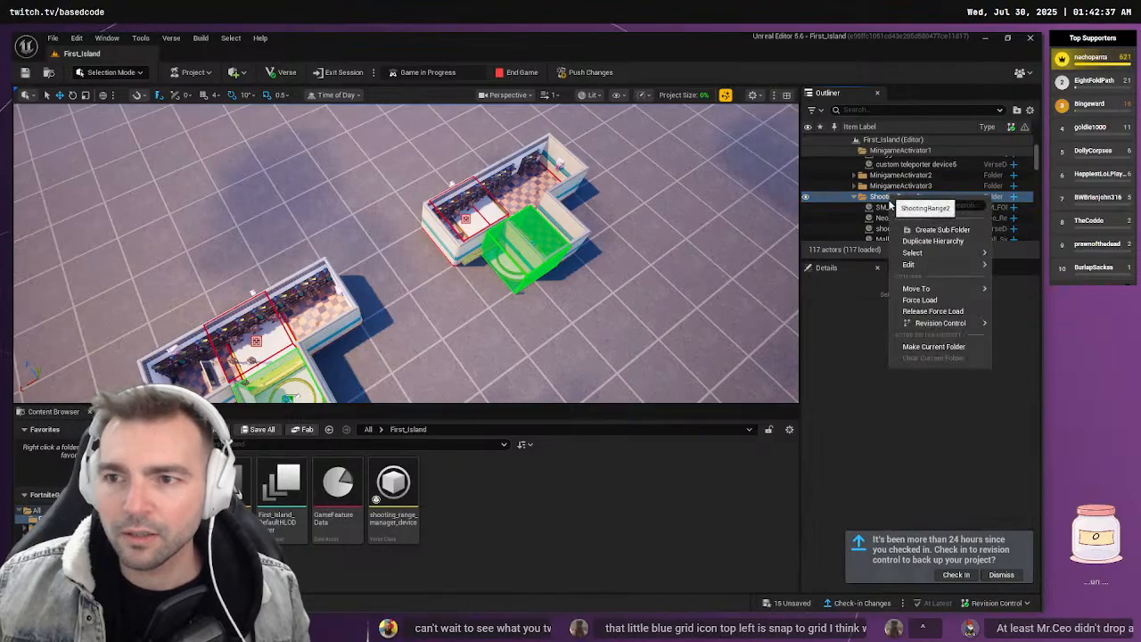
pyautogui.click(938, 242)
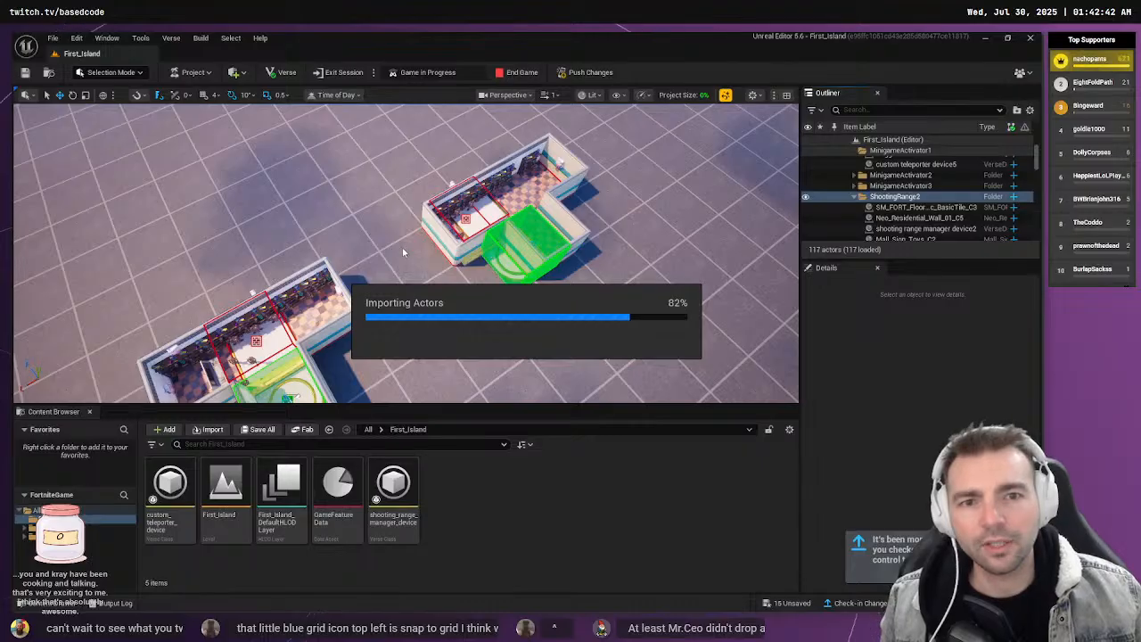
pyautogui.scroll(-5, 381, 218)
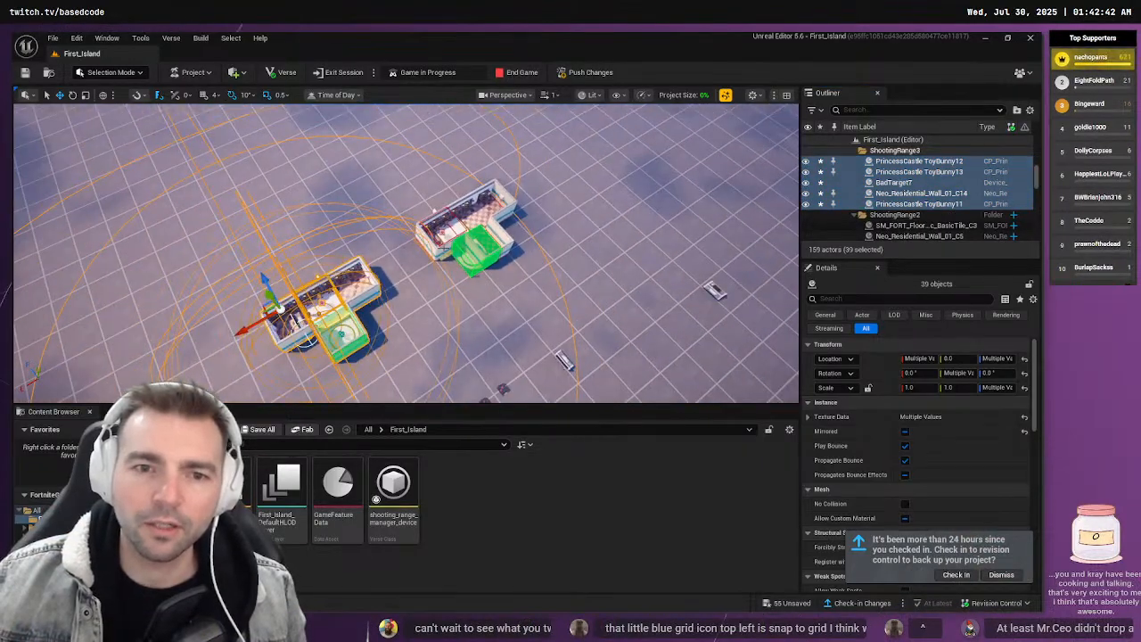
pyautogui.moveTo(382, 232); pyautogui.dragTo(572, 109, button='middle')
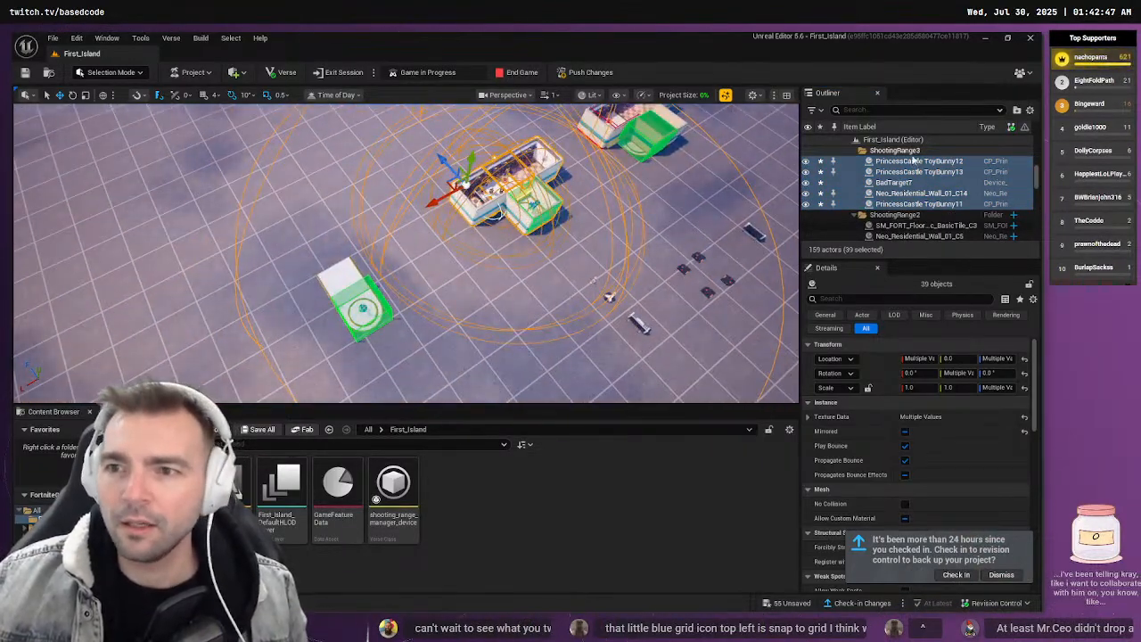
# Select all objects in the ShootingRange3 folder and try to move them along the red axis away from ShootingRange2
pyautogui.scroll(5, 912, 160)
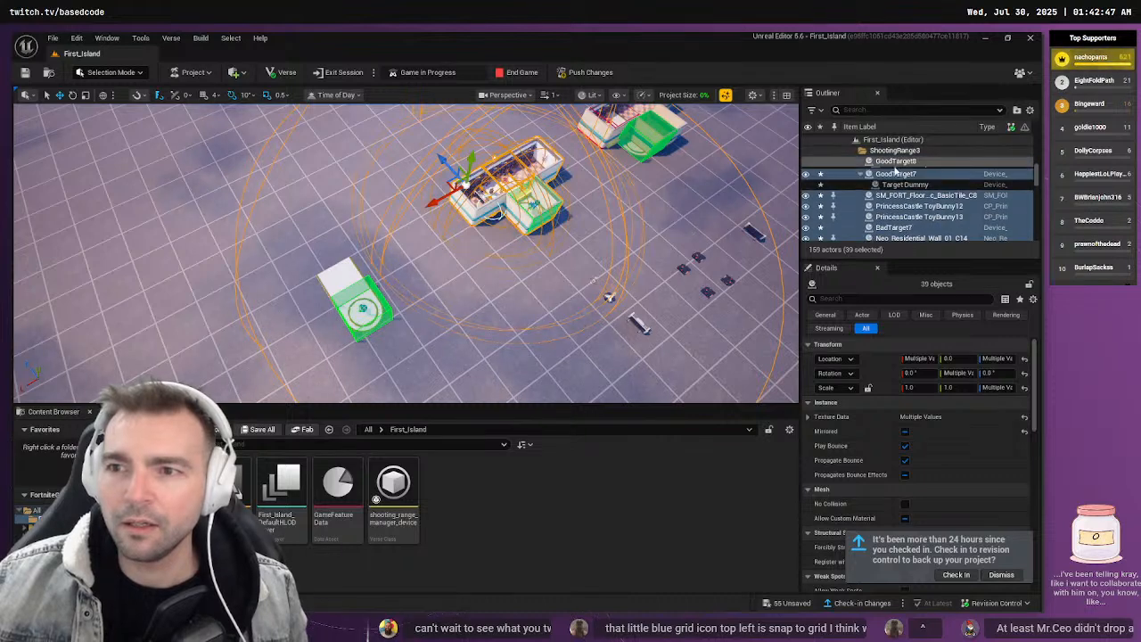
pyautogui.scroll(3, 944, 196)
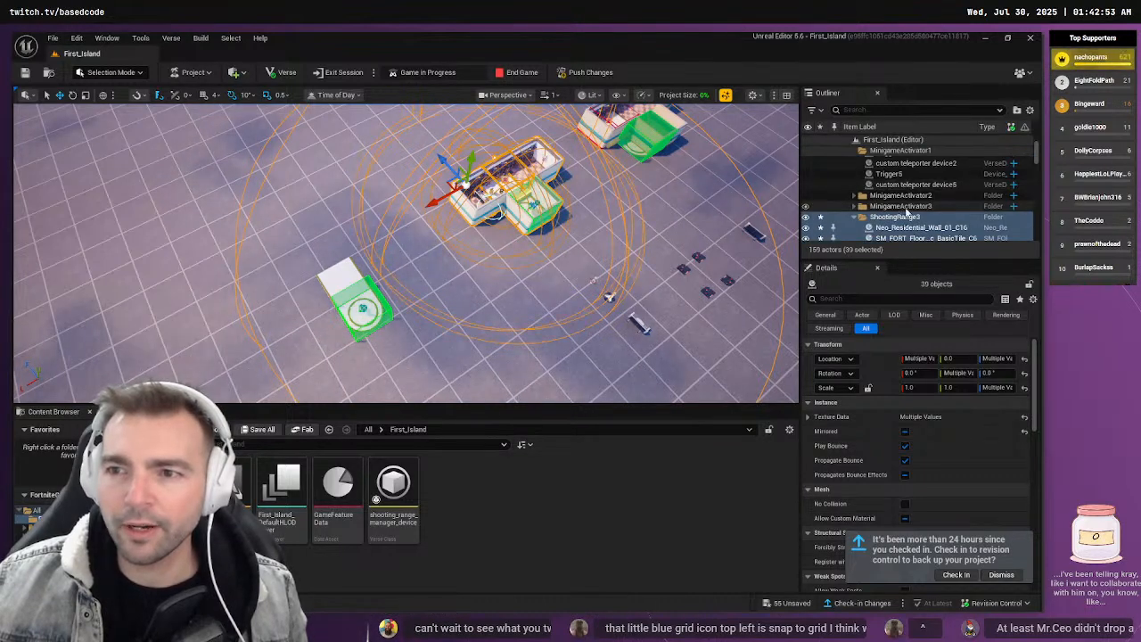
pyautogui.click(883, 217)
pyautogui.rightClick(879, 219)
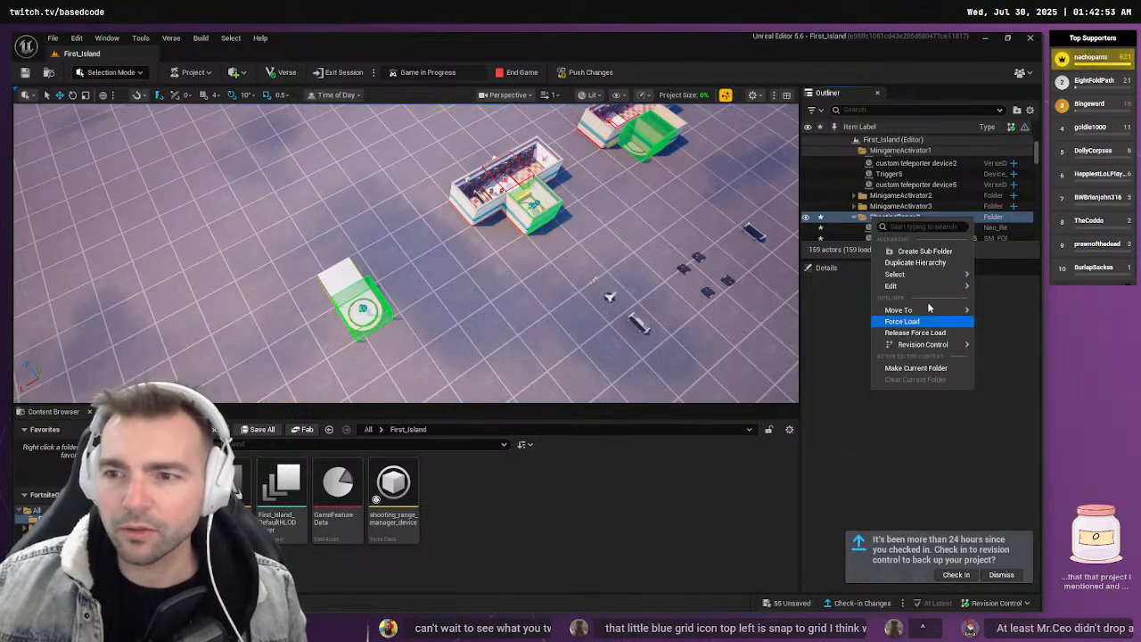
pyautogui.click(816, 292)
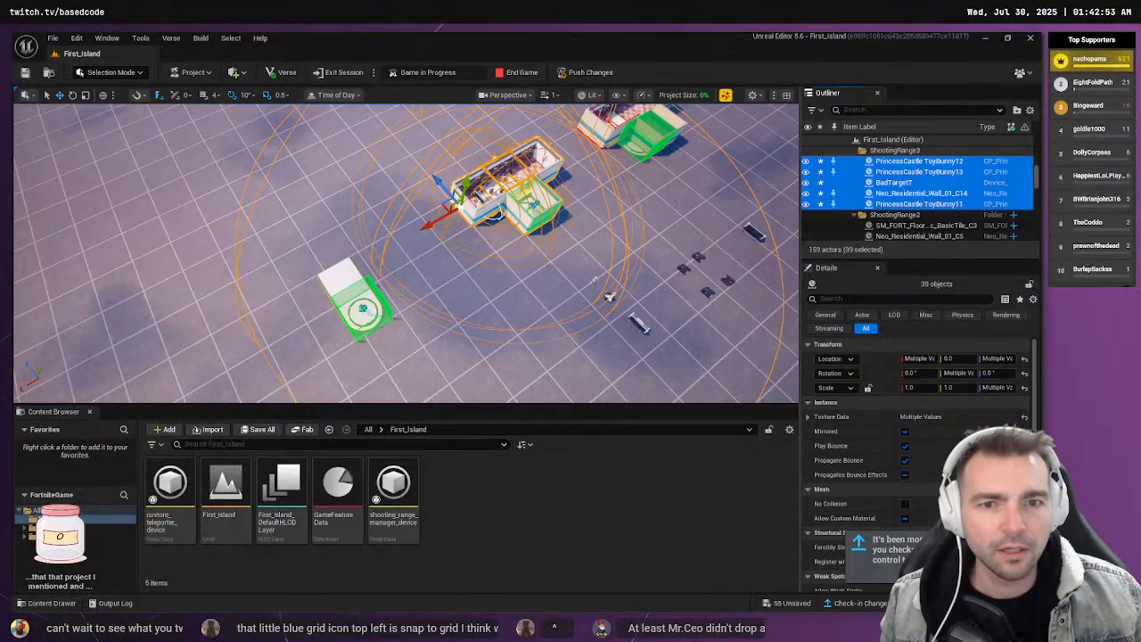
pyautogui.moveTo(430, 221); pyautogui.dragTo(230, 341)
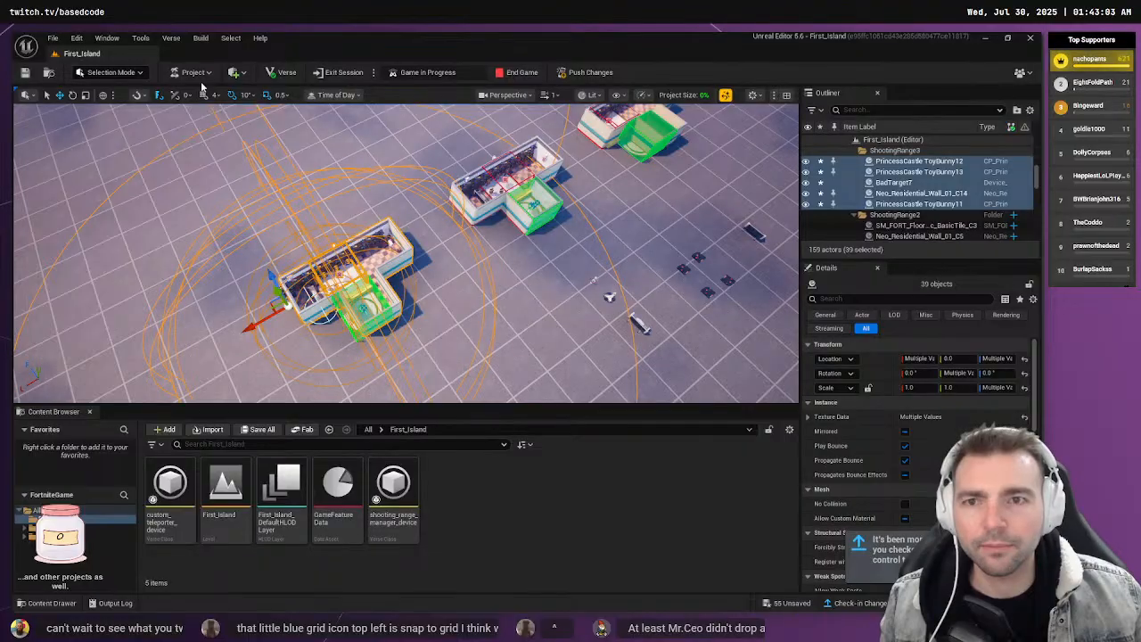
# Turn off Fortnite Cell Snap in the snapping options and undo the last move of ShootingRange3
pyautogui.click(144, 96)
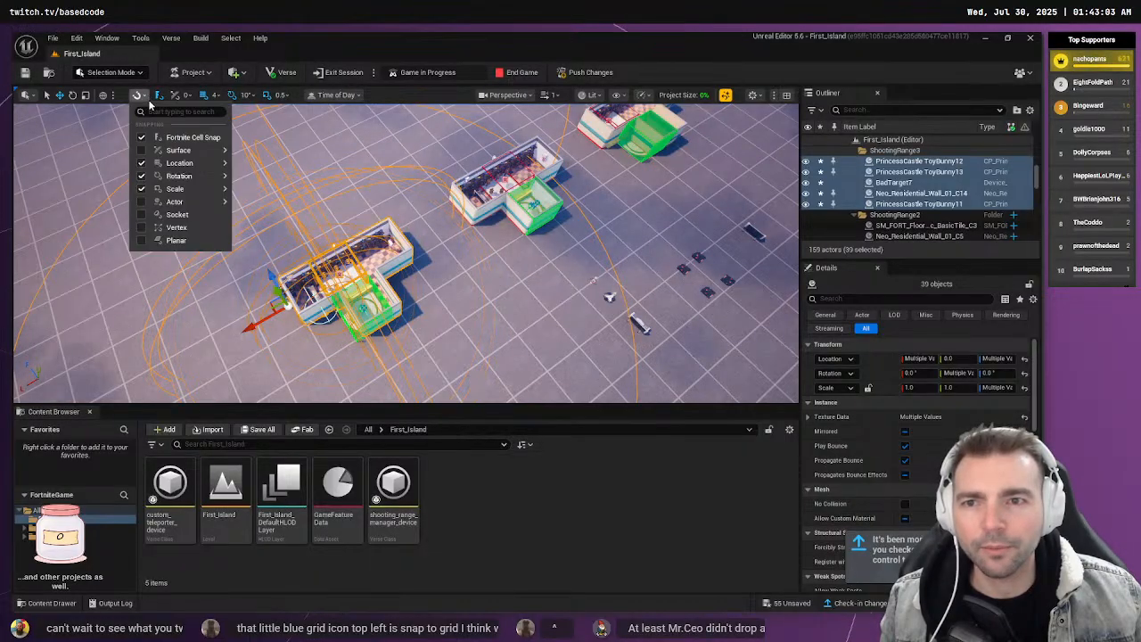
pyautogui.moveTo(183, 150)
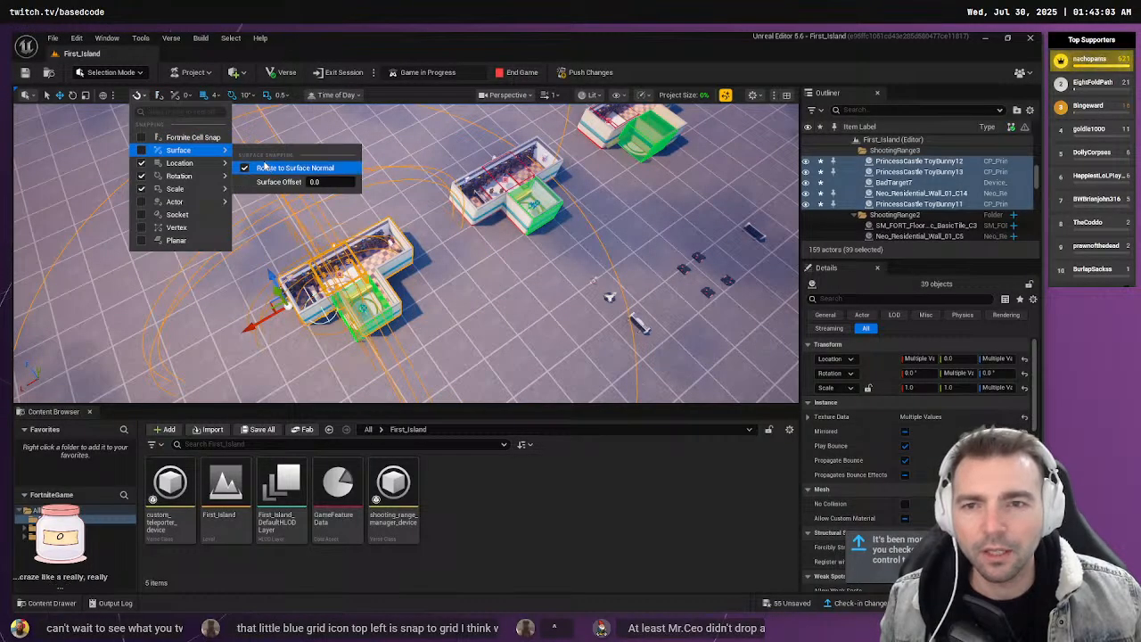
pyautogui.click(419, 52)
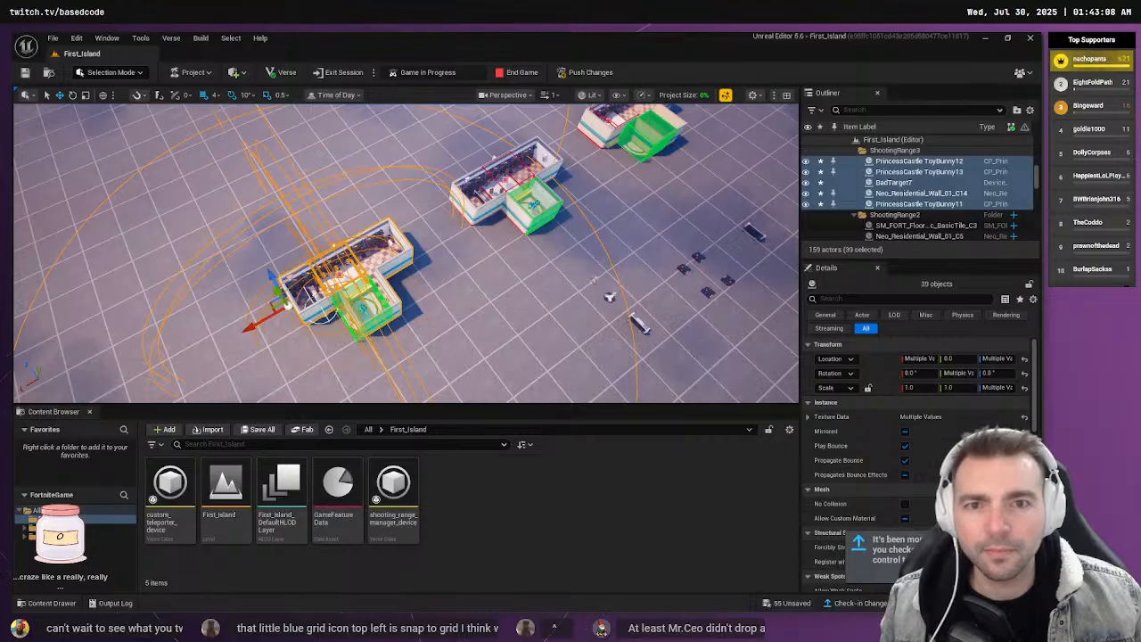
pyautogui.hotkey('ctrl', 'z')
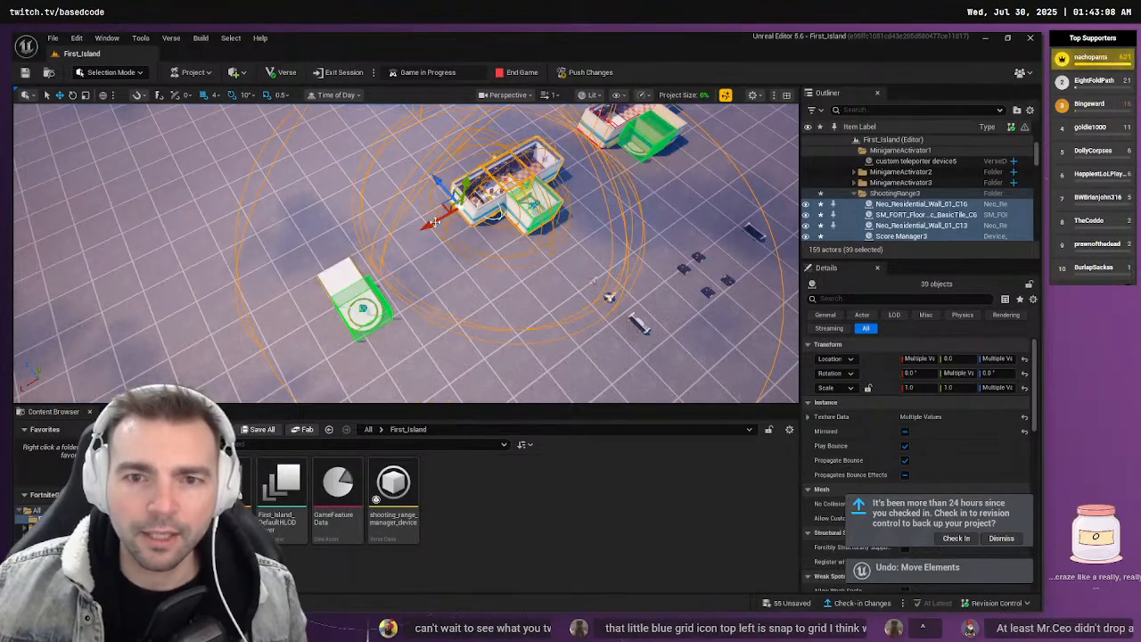
# Check the snapping options and move the ShootingRange3 objects along the red axis to line up beyond ShootingRange2
pyautogui.click(139, 95)
pyautogui.click(139, 95)
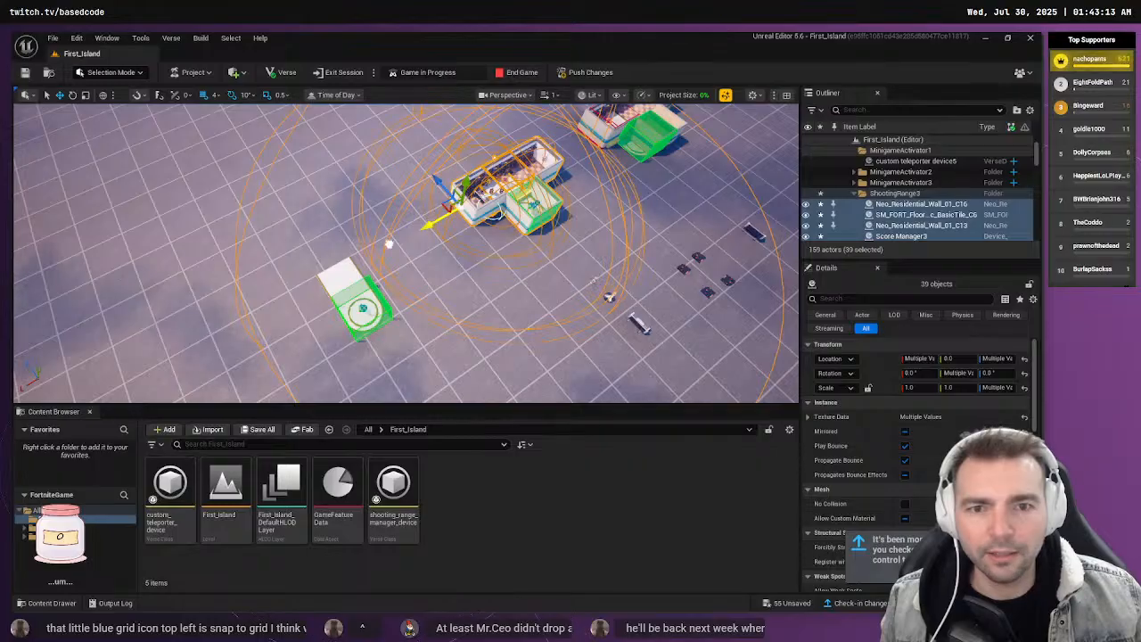
pyautogui.moveTo(388, 243); pyautogui.dragTo(194, 354)
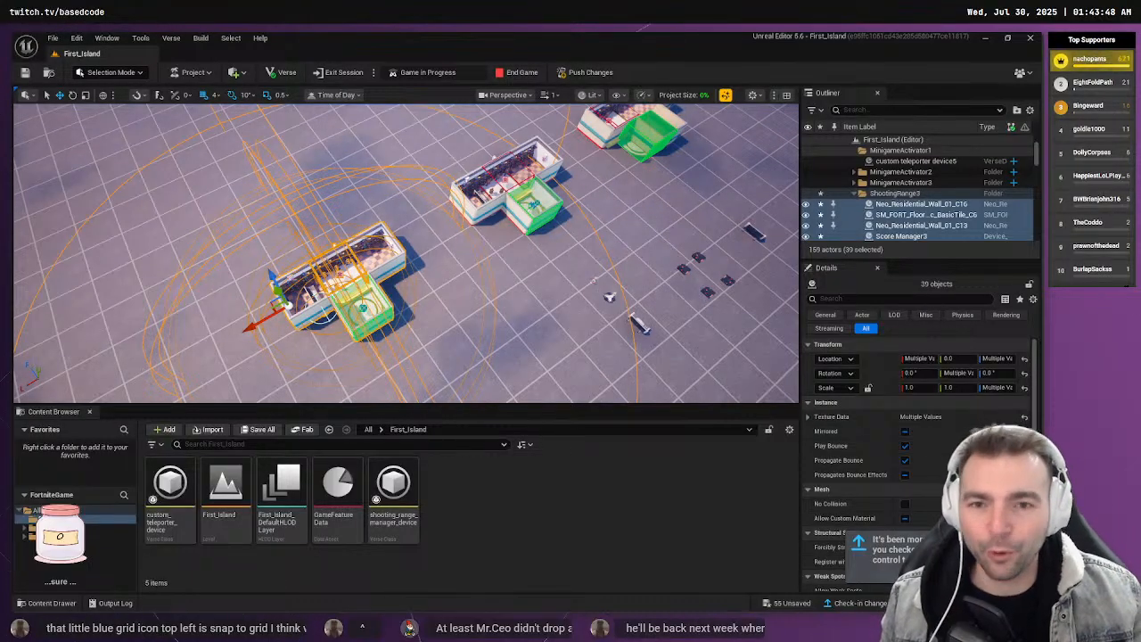
# Select MinigameActivator2's custom teleporter device and move it beside the group of four small pads in front of the shooting ranges
pyautogui.press('s')
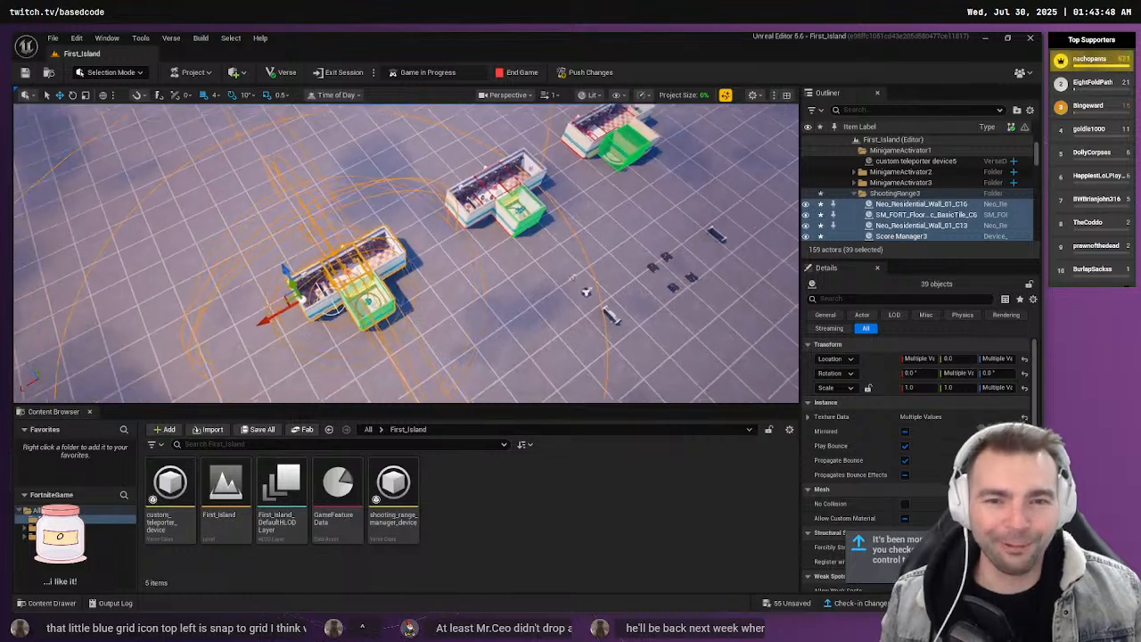
pyautogui.moveTo(549, 284); pyautogui.dragTo(464, 250, button='middle')
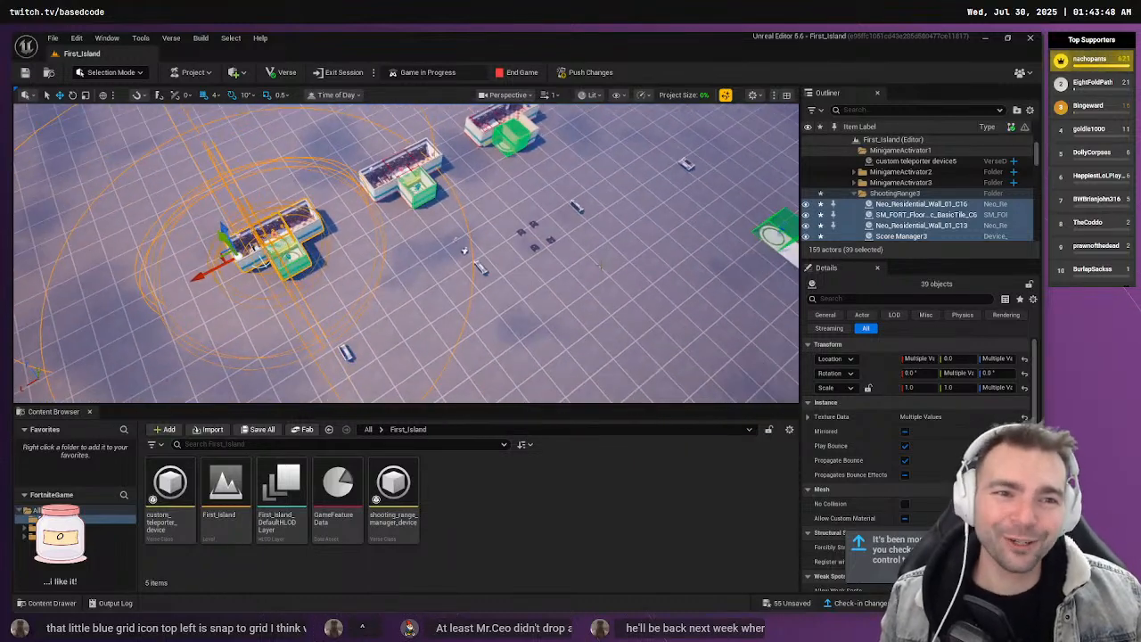
pyautogui.keyDown('alt'); pyautogui.moveTo(464, 250); pyautogui.dragTo(355, 170); pyautogui.keyUp('alt')
pyautogui.moveTo(454, 201); pyautogui.dragTo(413, 179, button='middle')
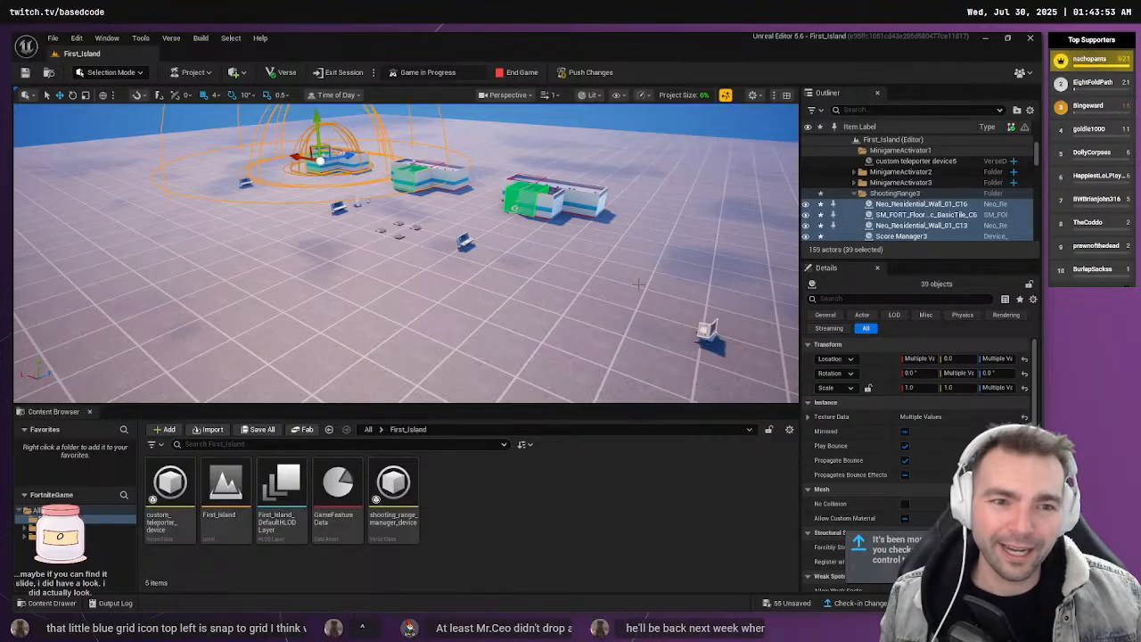
pyautogui.scroll(-4, 634, 283)
pyautogui.keyDown('alt'); pyautogui.moveTo(363, 214); pyautogui.dragTo(446, 280); pyautogui.keyUp('alt')
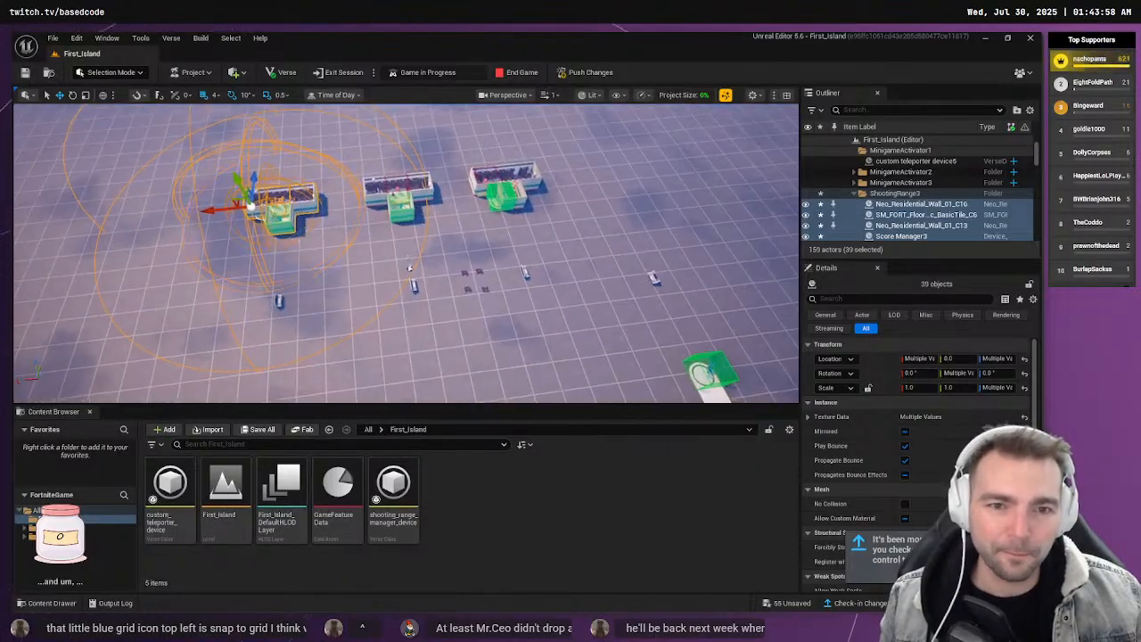
pyautogui.moveTo(446, 280); pyautogui.dragTo(370, 231, button='middle')
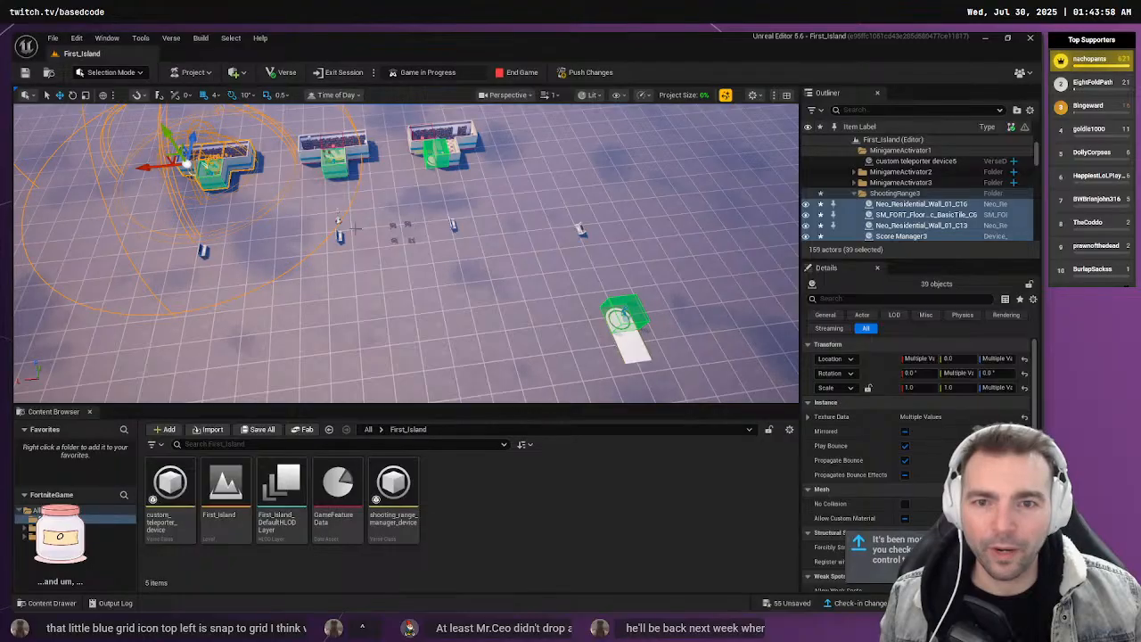
pyautogui.click(326, 203)
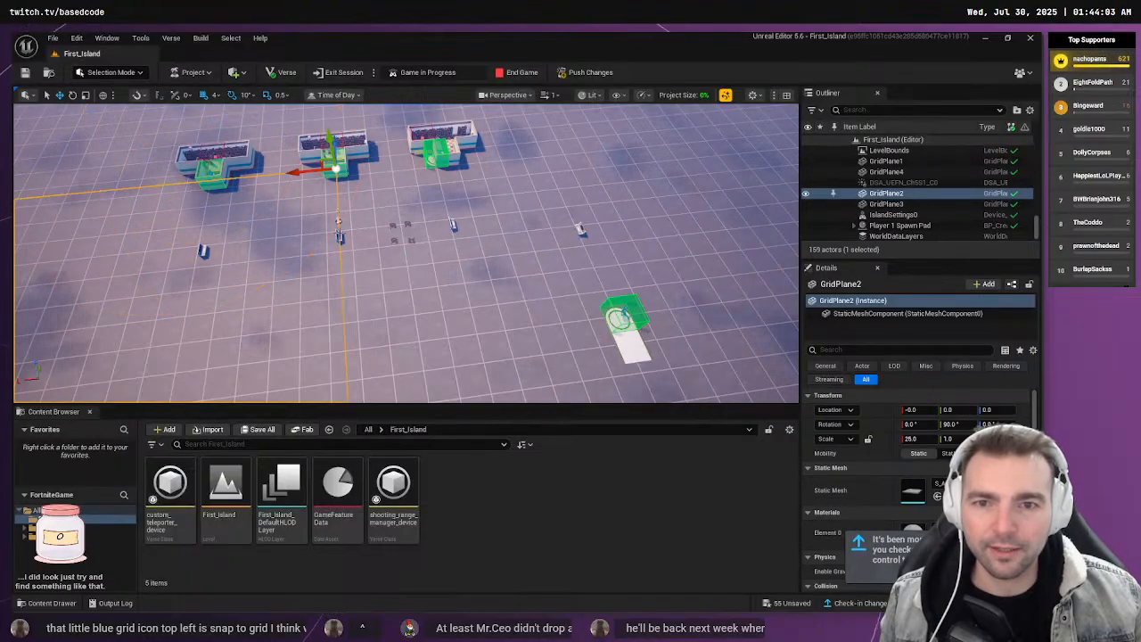
pyautogui.click(340, 237)
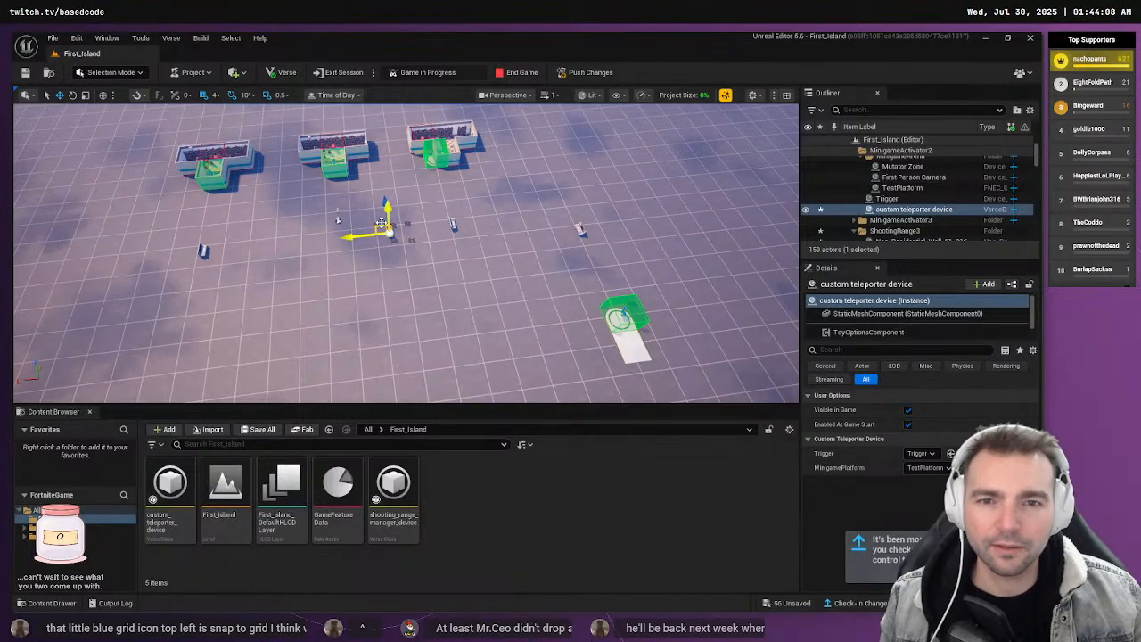
pyautogui.keyDown('alt'); pyautogui.moveTo(433, 199); pyautogui.dragTo(223, 192); pyautogui.keyUp('alt')
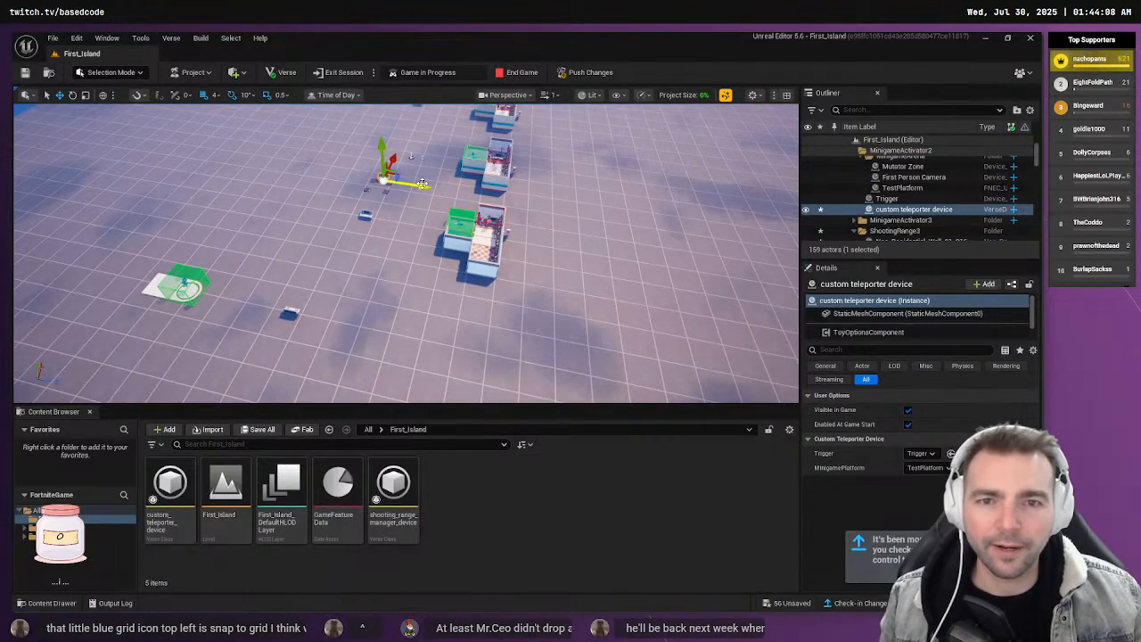
pyautogui.keyDown('alt'); pyautogui.moveTo(410, 155); pyautogui.dragTo(268, 157); pyautogui.keyUp('alt')
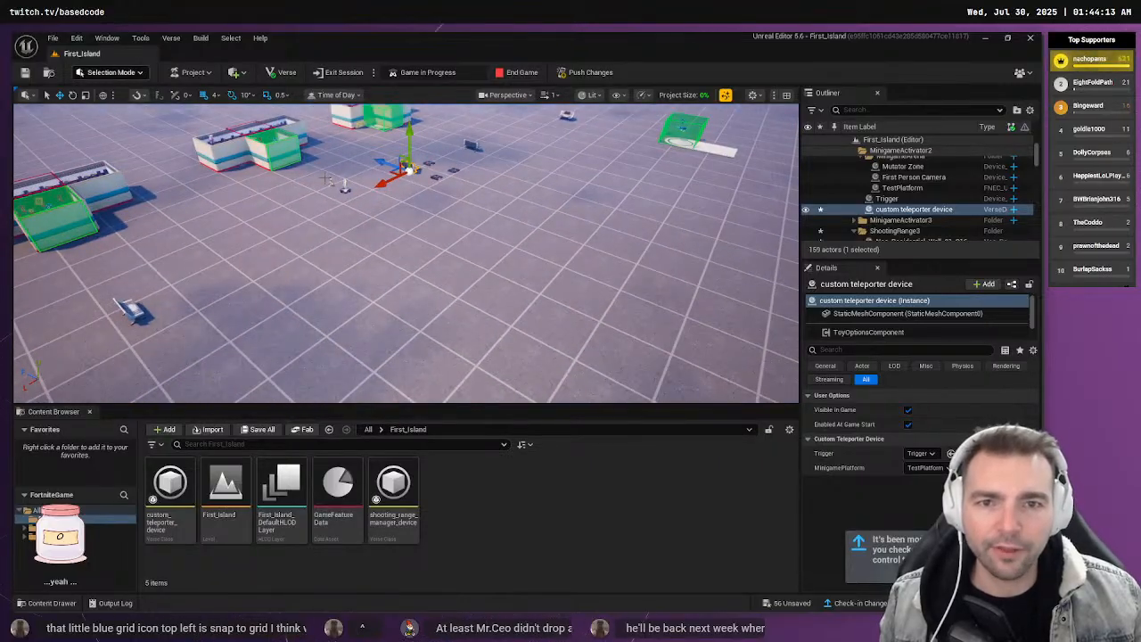
# Examine Trigger3 in the group of small pads and select MinigameActivator2's custom teleporter device beside them
pyautogui.click(436, 175)
pyautogui.press('f')
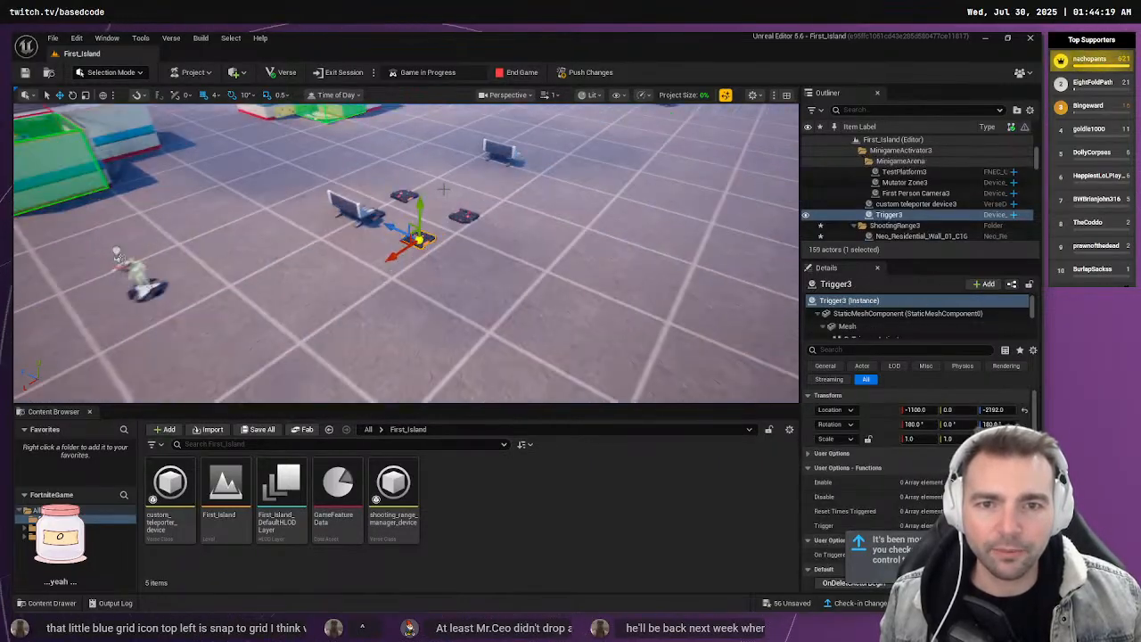
pyautogui.click(308, 239)
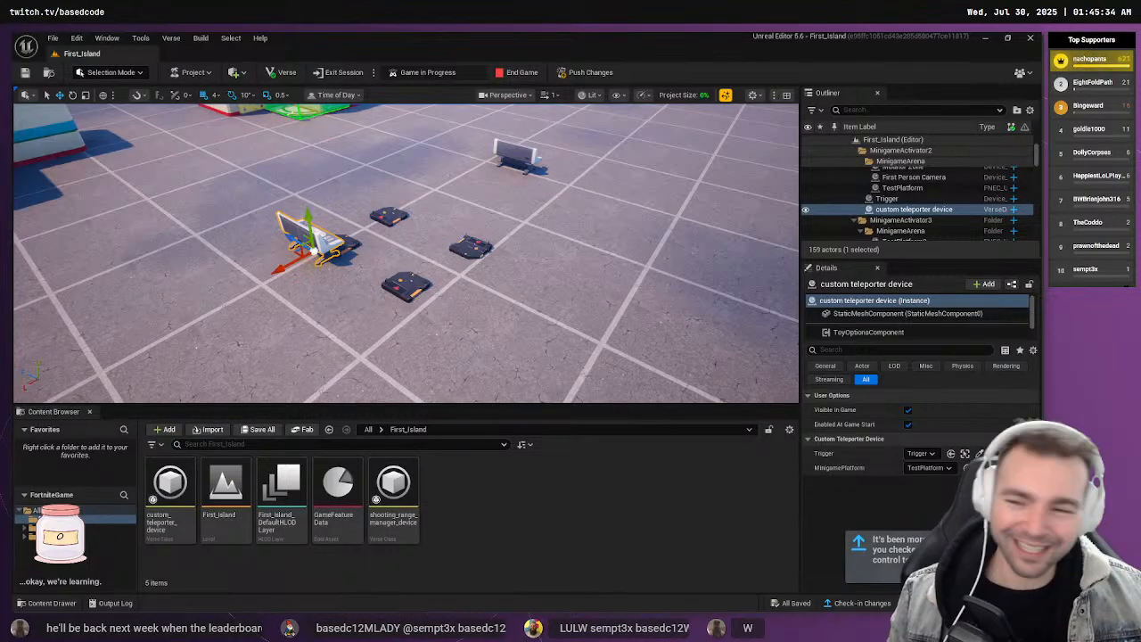
# Push the changes to the live session, switch to the Fortnite client and wake it from sleep mode
pyautogui.click(607, 73)
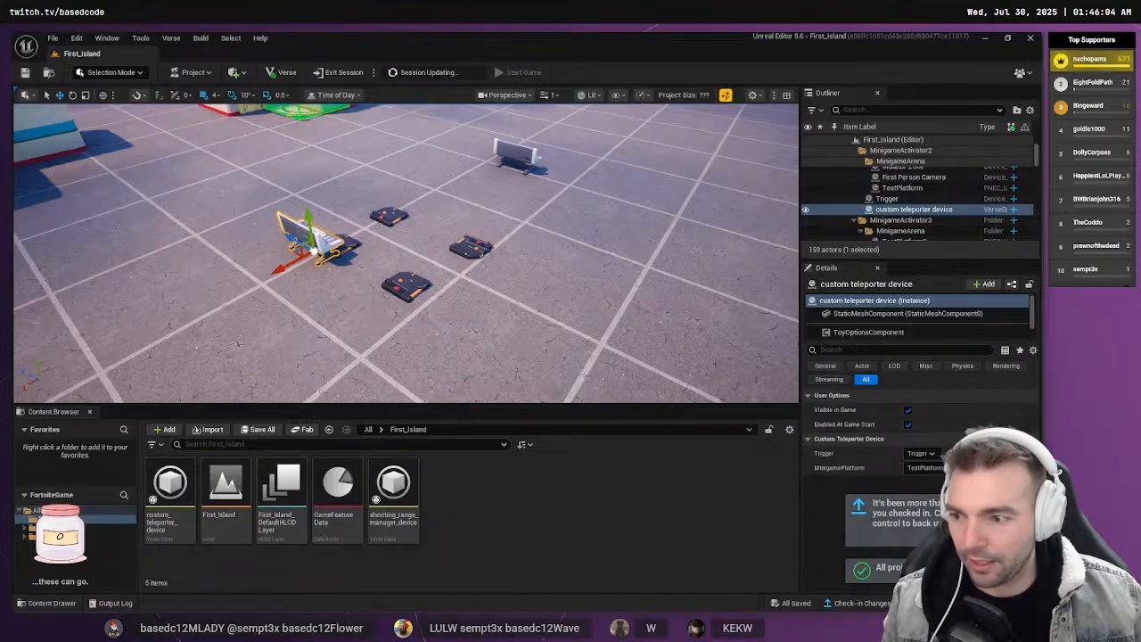
pyautogui.hotkey('alt', 'Tab')
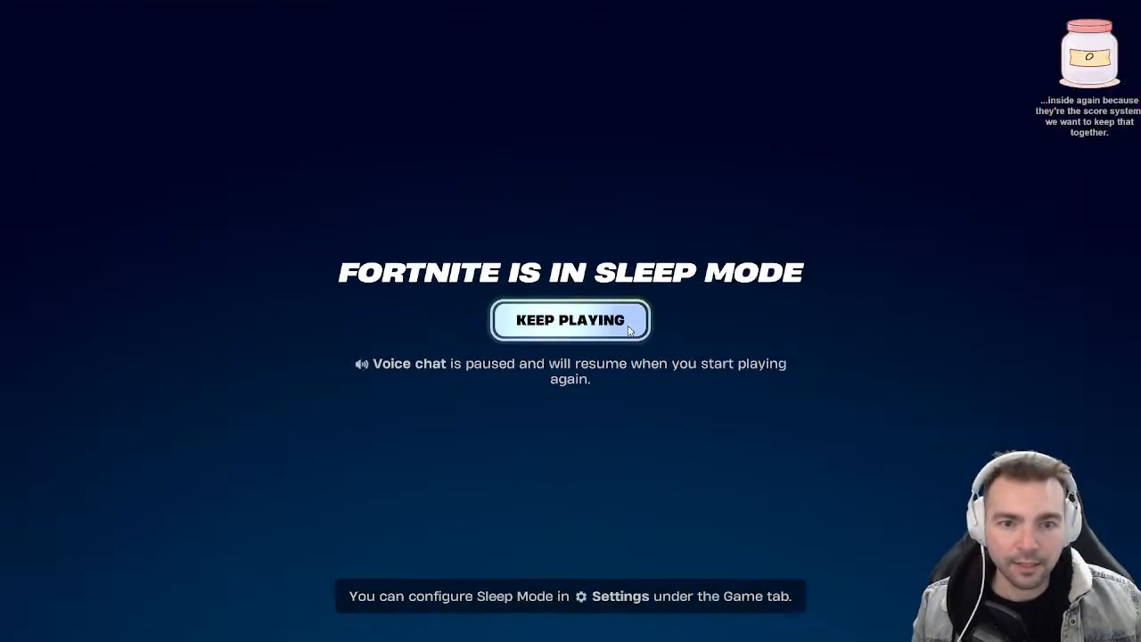
pyautogui.click(570, 320)
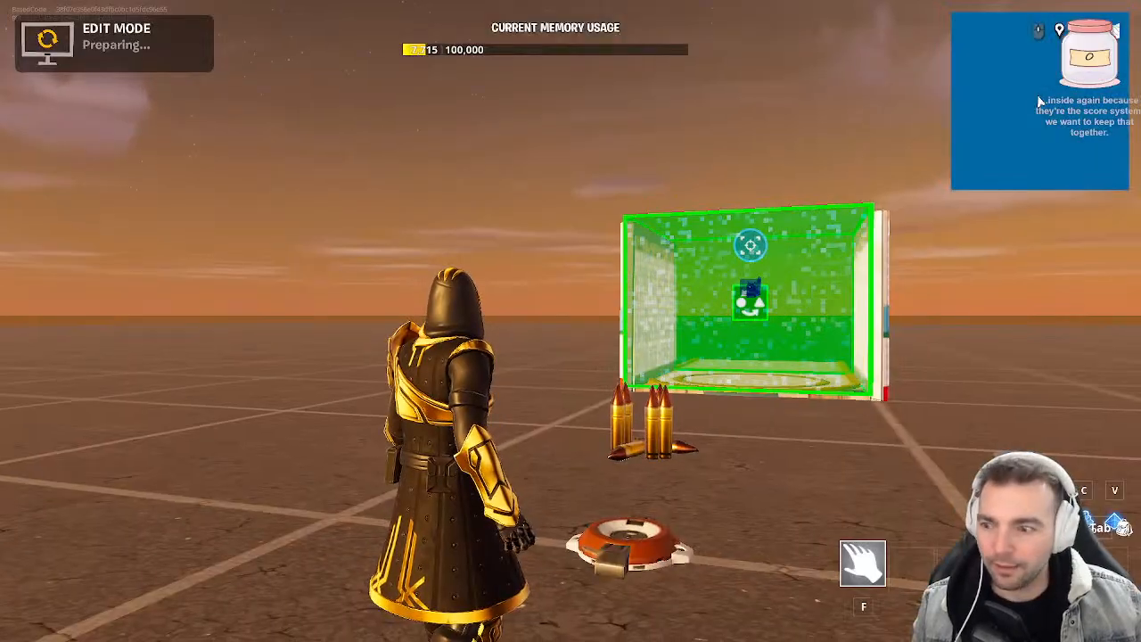
# Walk the character around in edit mode to examine the teleporter devices and trigger pads in front of the ranges
pyautogui.press('w')
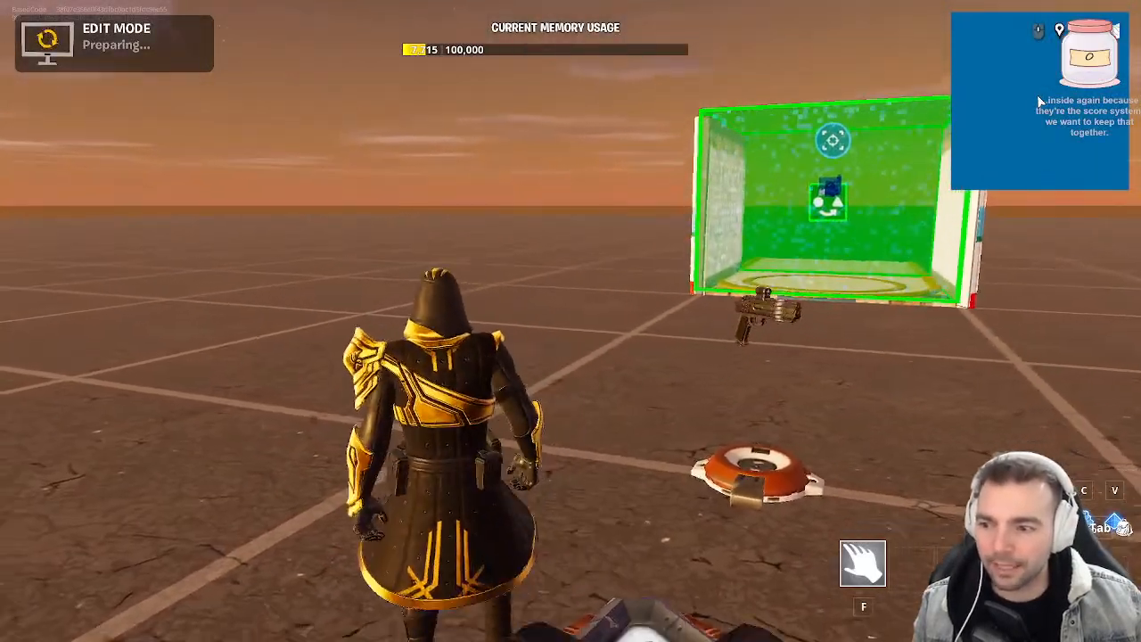
pyautogui.press('s')
pyautogui.press('a')
pyautogui.press('w')
pyautogui.press('d')
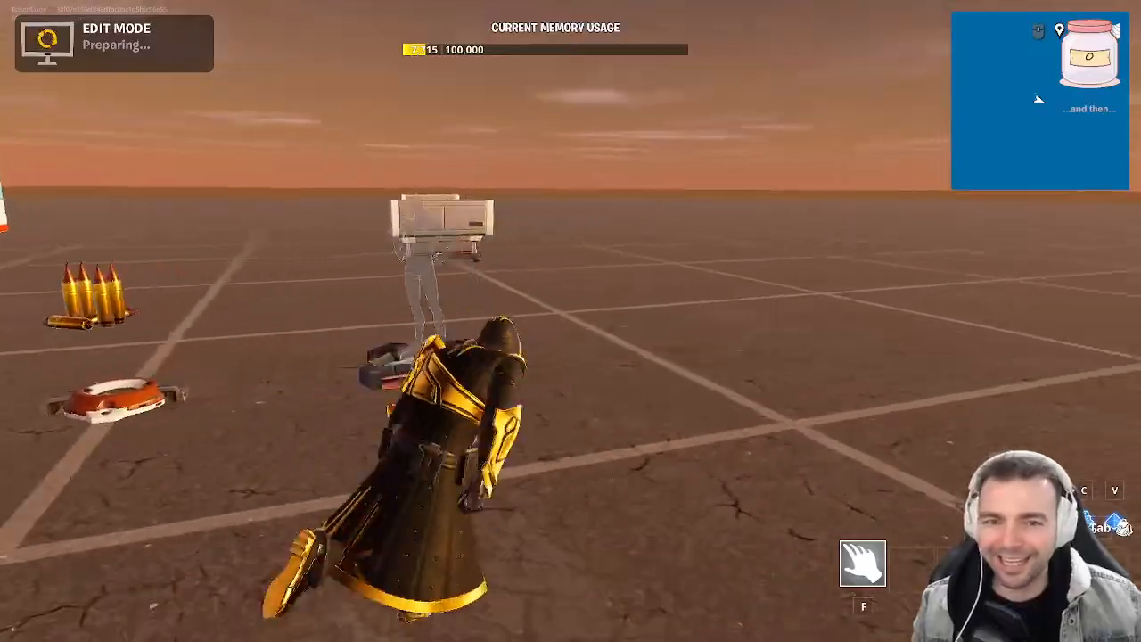
pyautogui.press('w')
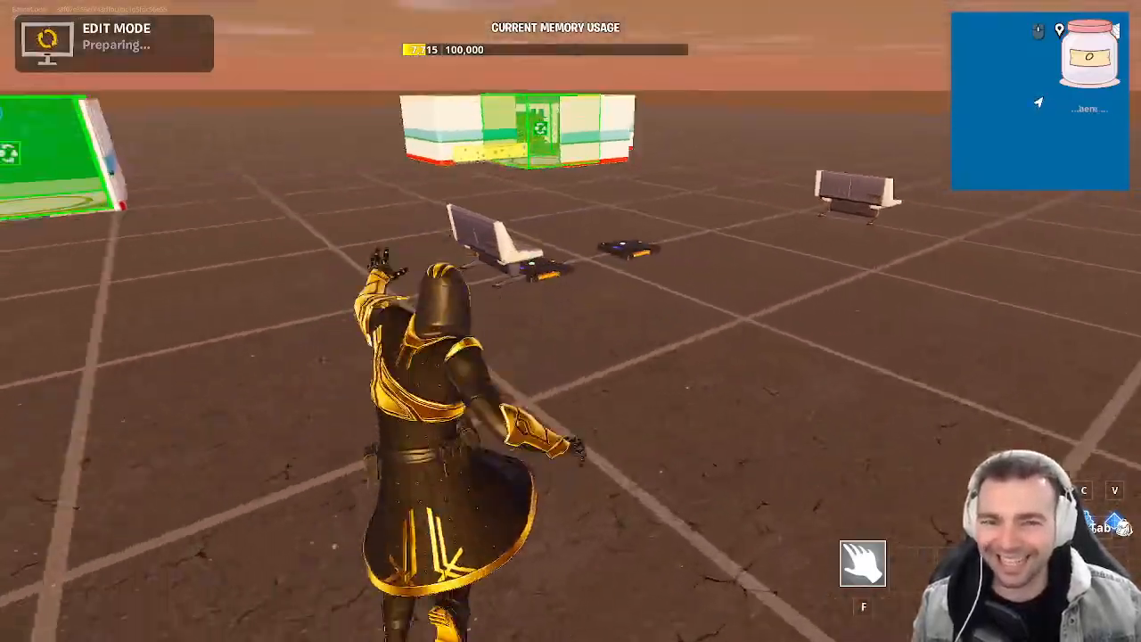
pyautogui.press('d')
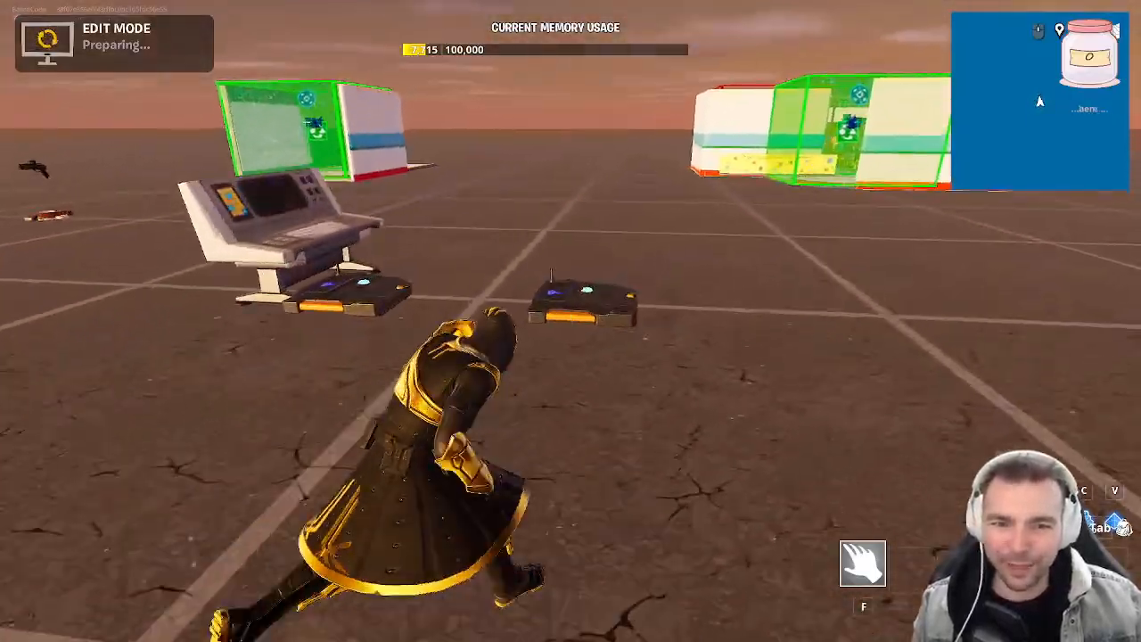
pyautogui.press('w')
pyautogui.press('d')
pyautogui.press('w')
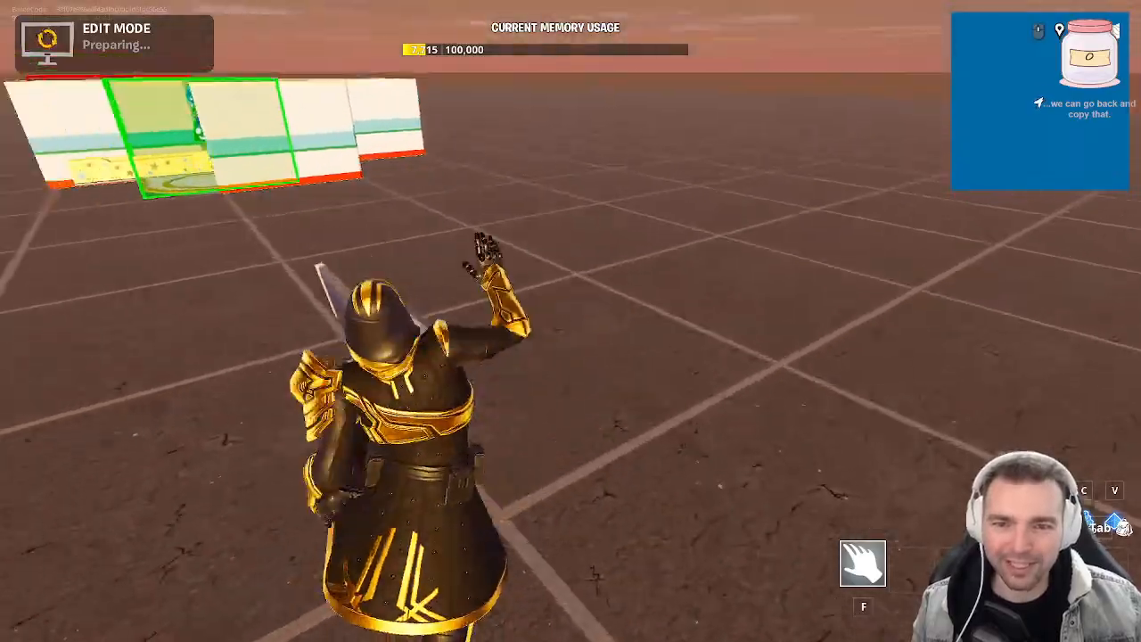
pyautogui.press('w')
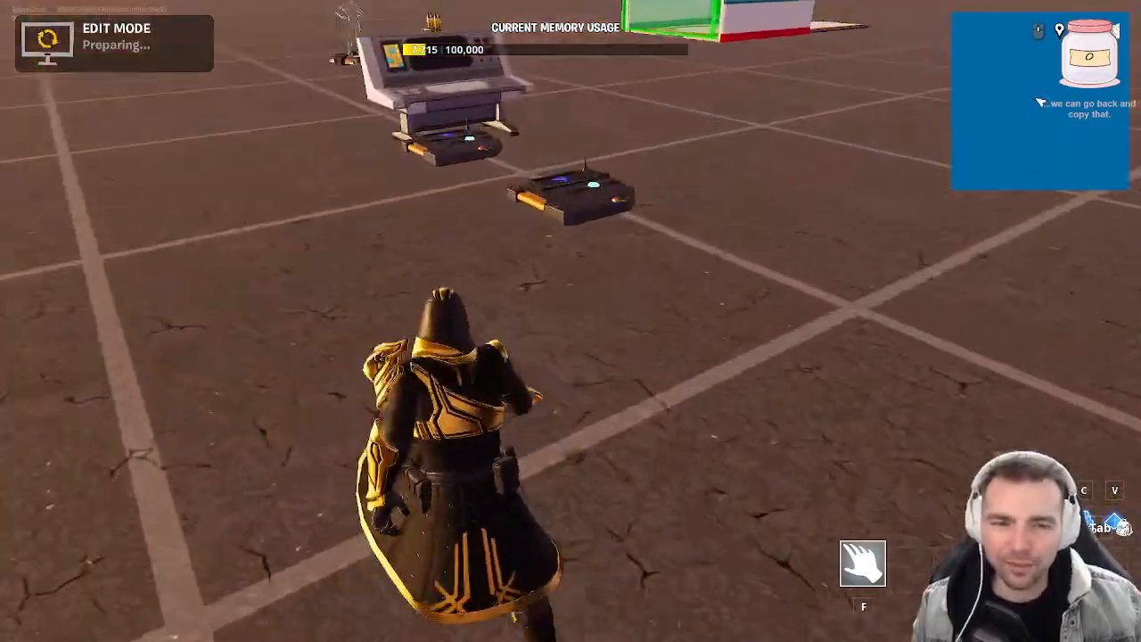
pyautogui.press('w')
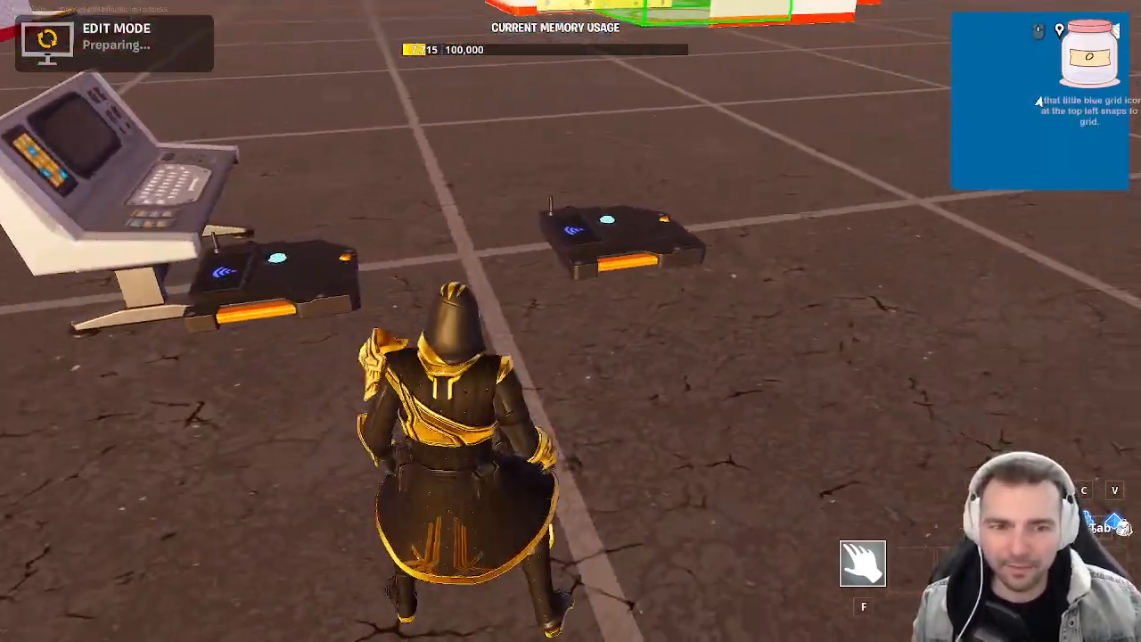
# Run over to the shooting ranges and through one of them to examine their walls and the gaps between them
pyautogui.press('shift')
pyautogui.press('w')
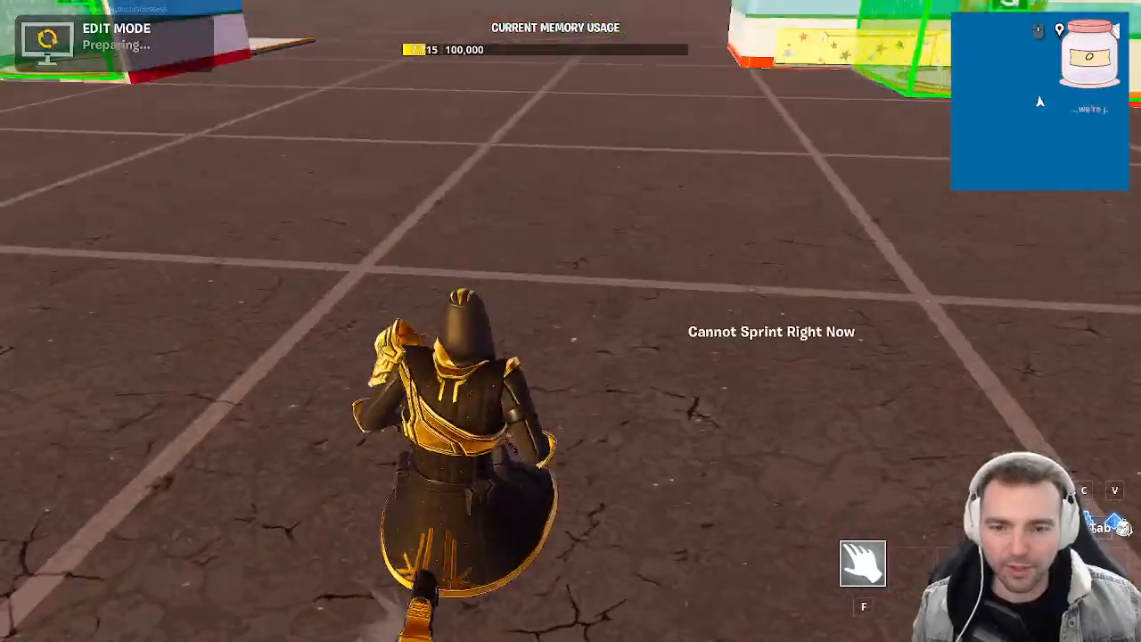
pyautogui.press('w')
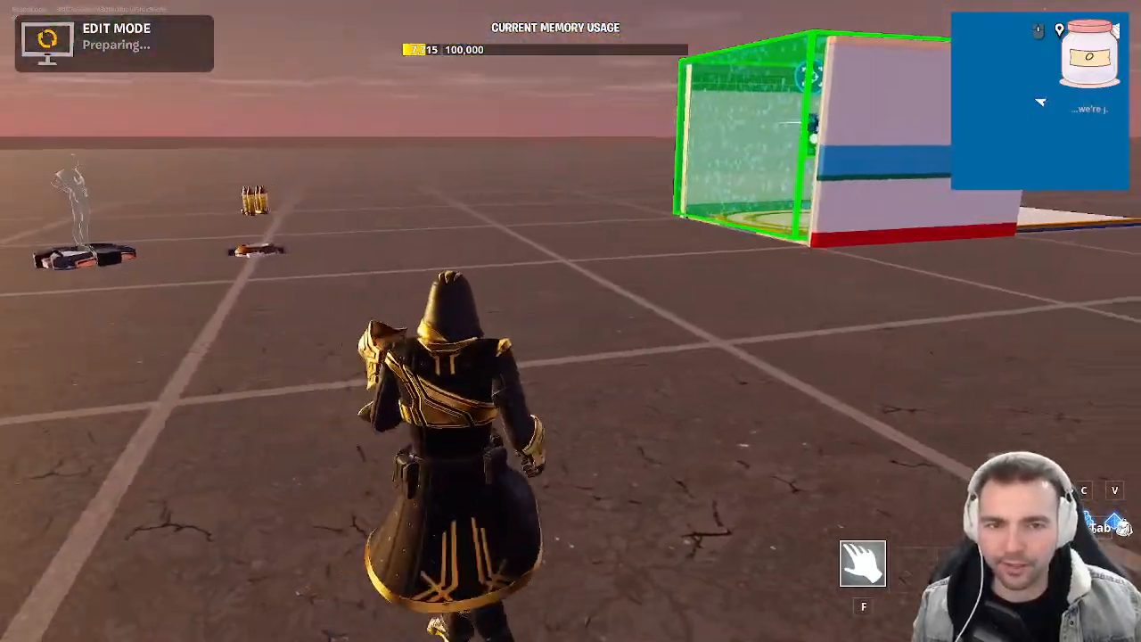
pyautogui.press('w')
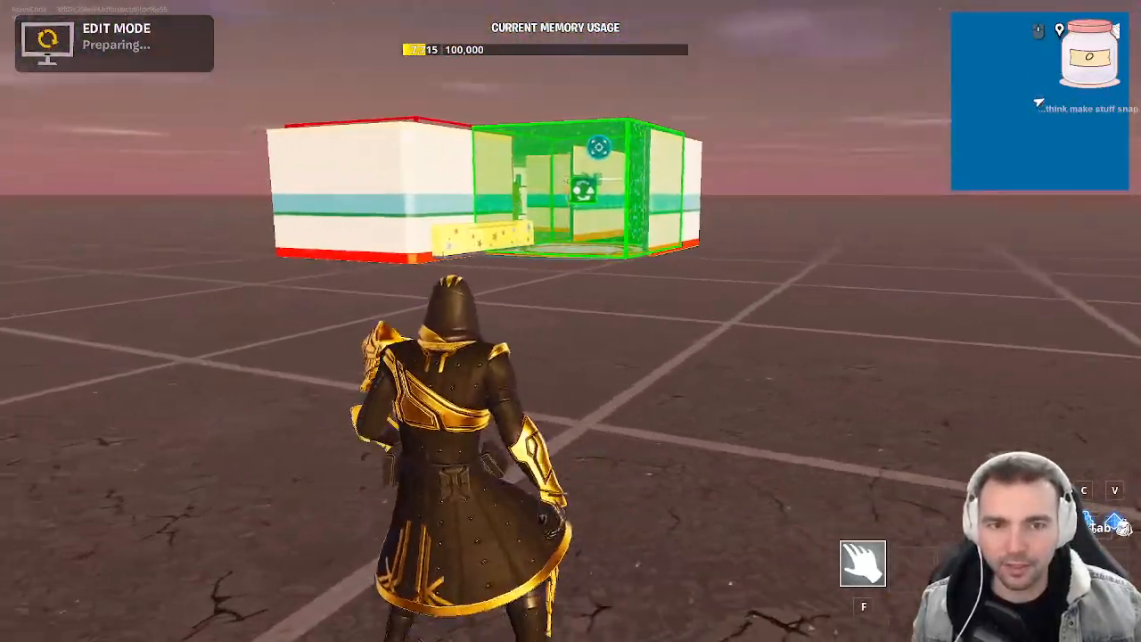
pyautogui.press('w')
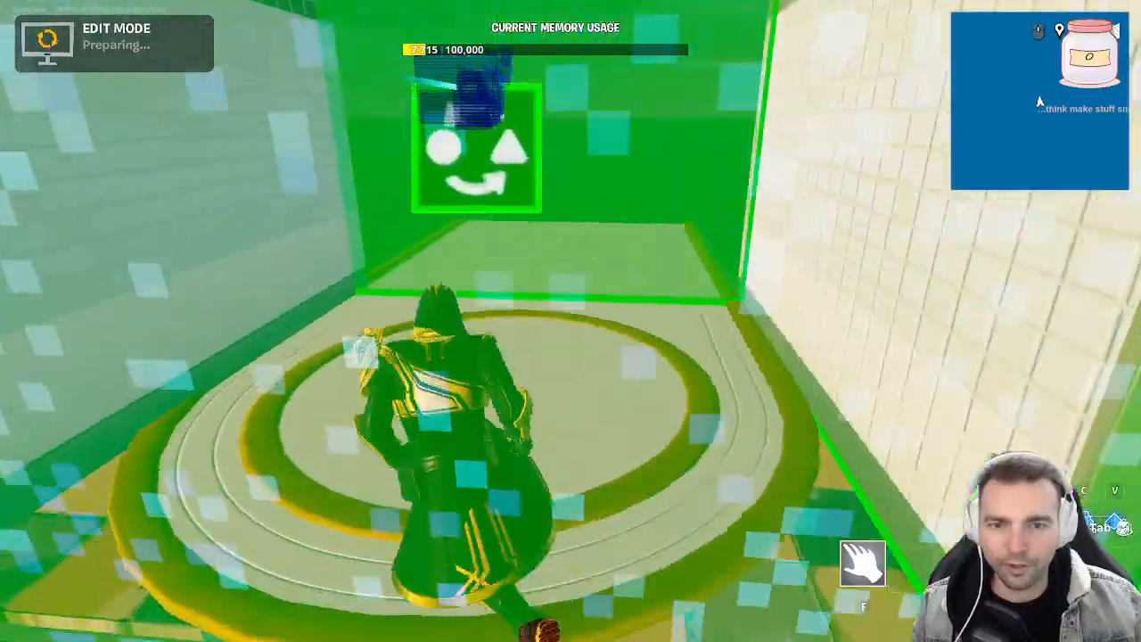
pyautogui.press('w')
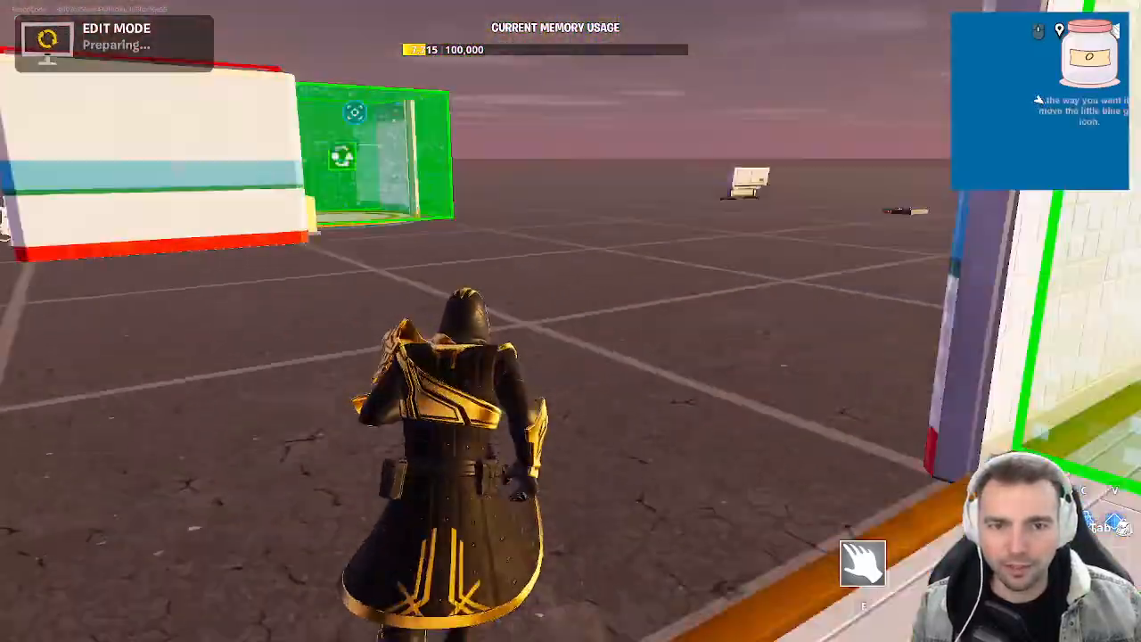
pyautogui.press('shift')
pyautogui.press('w')
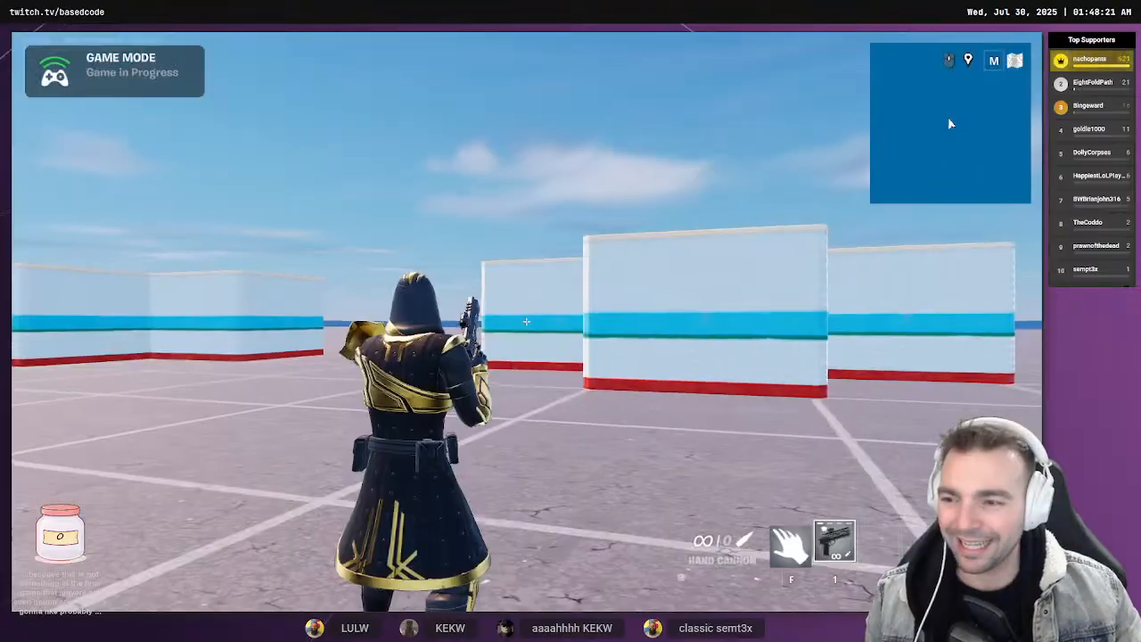
# Run past the ranges and teleporter devices in game mode to reach the pads that start the minigames
pyautogui.press('w')
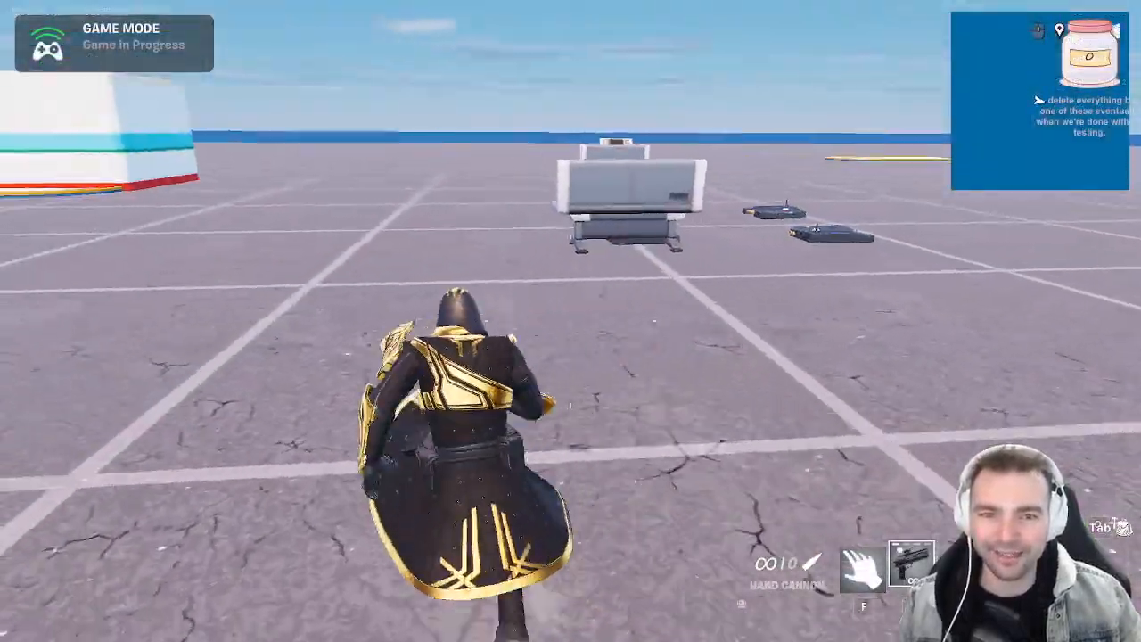
pyautogui.press('w')
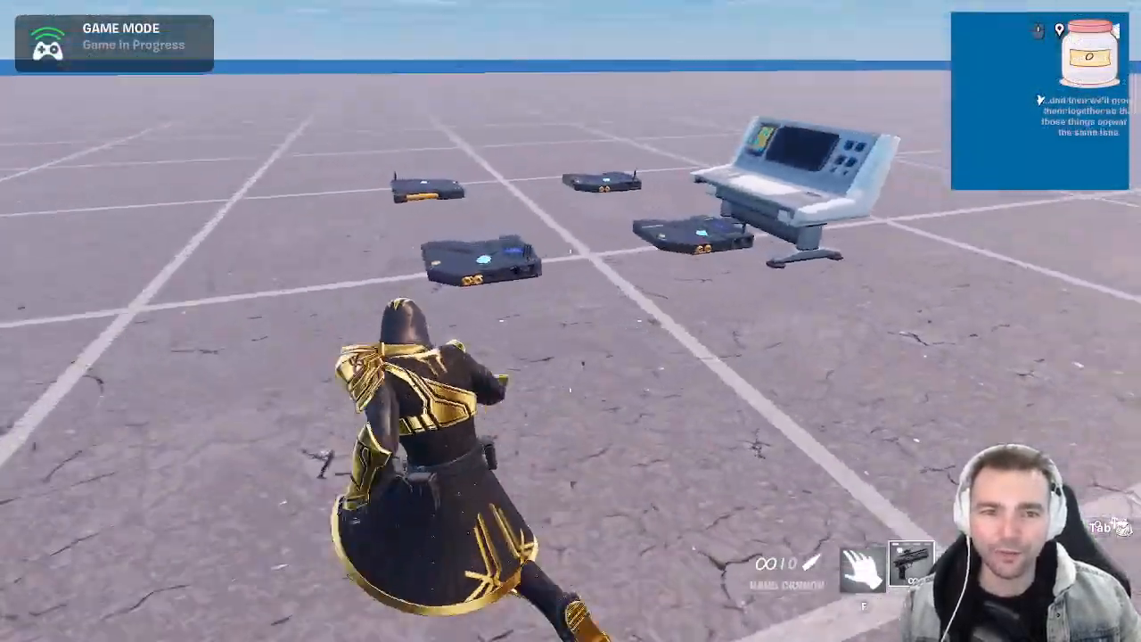
pyautogui.press('w')
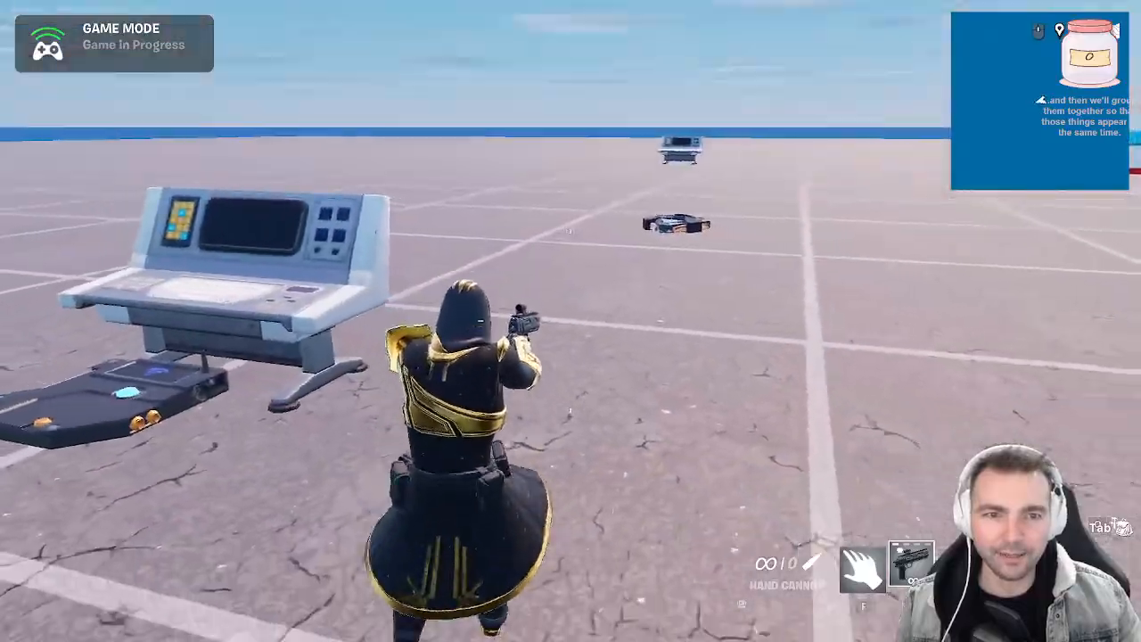
pyautogui.press('w')
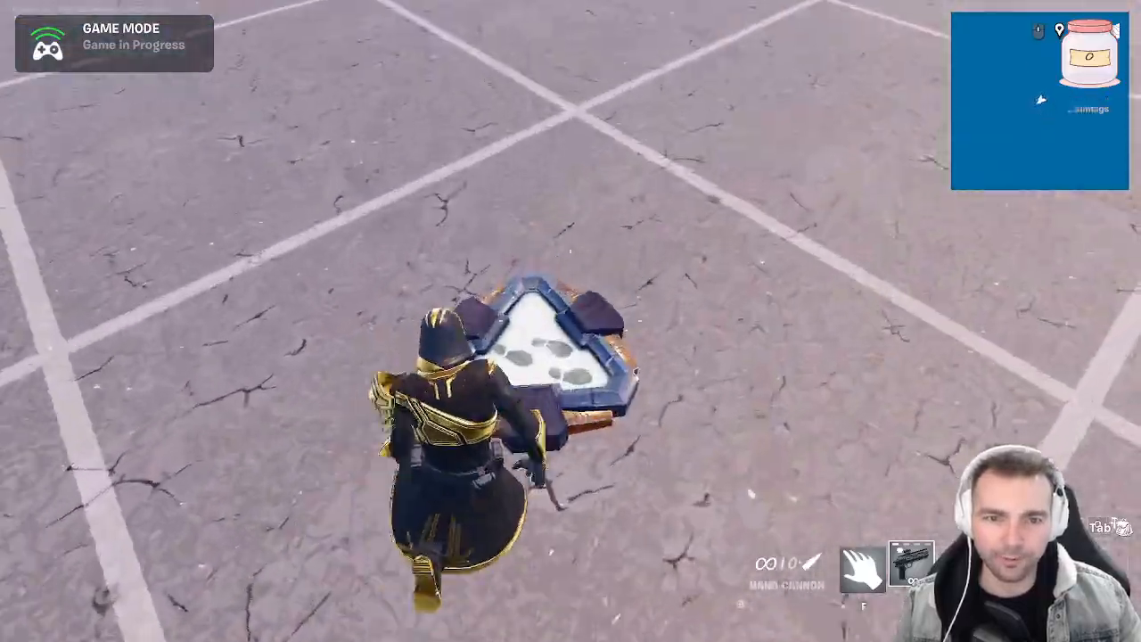
# Test the 10-second minigame by moving from side to side inside the shooting range until it ends
pyautogui.press('w')
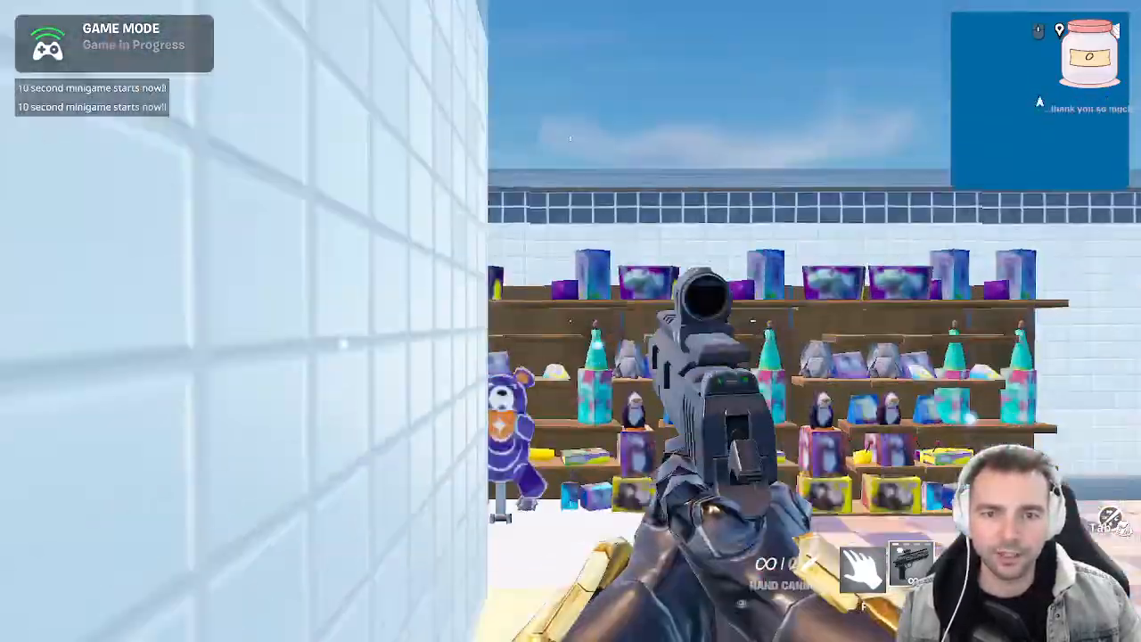
pyautogui.press('d')
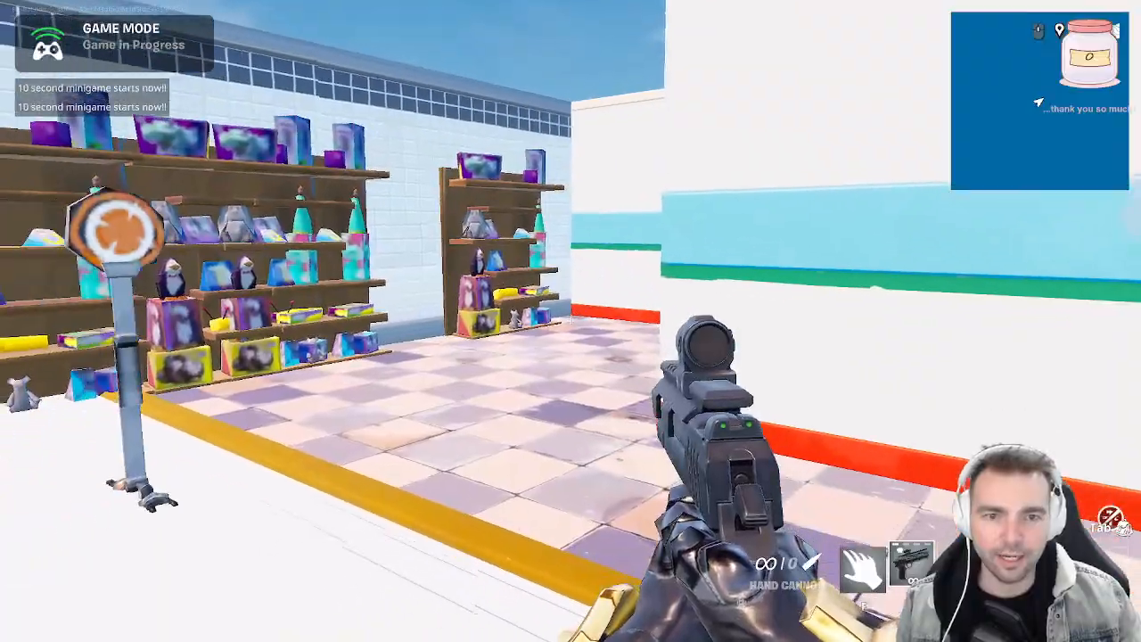
pyautogui.press('a')
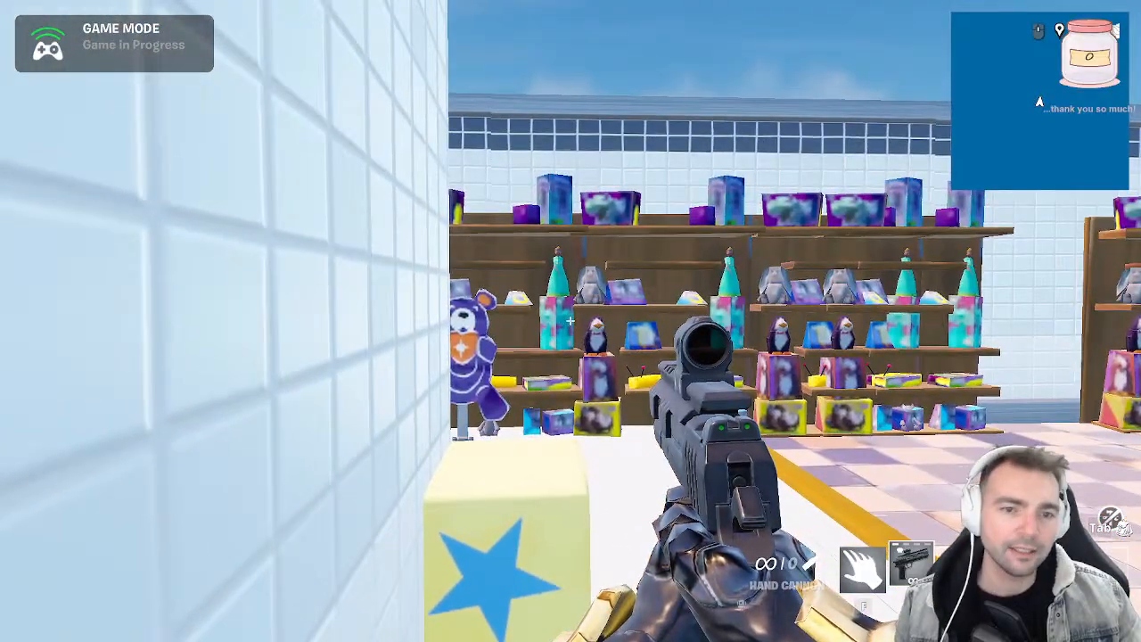
pyautogui.press('d')
pyautogui.press('a')
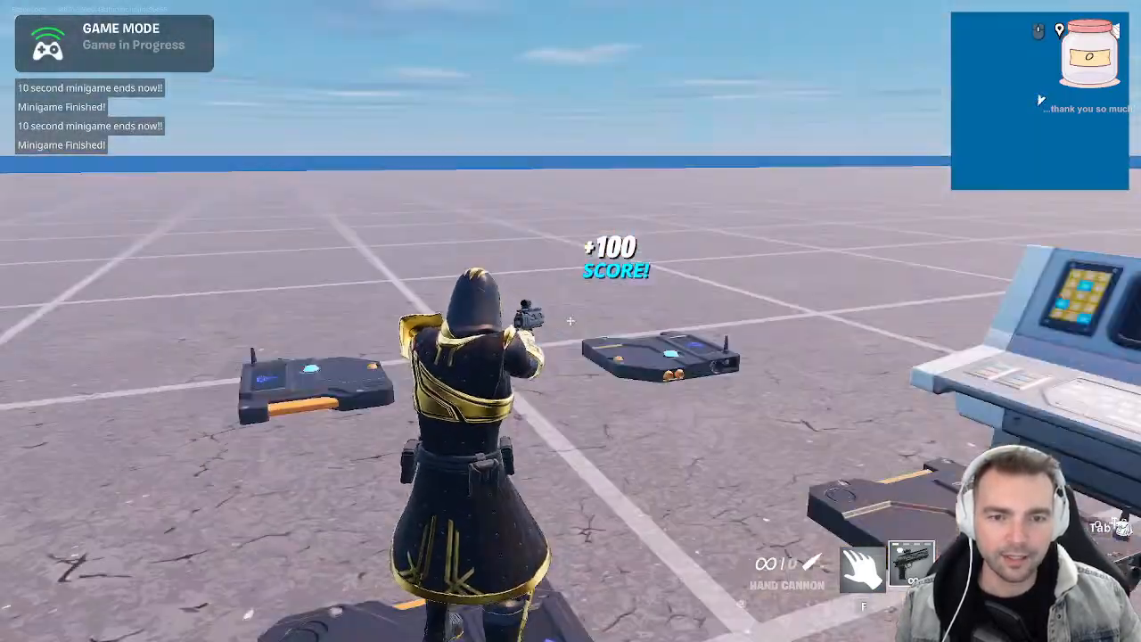
# Start another minigame from the group of pads and look back at the ranges and devices from its platform
pyautogui.press('w')
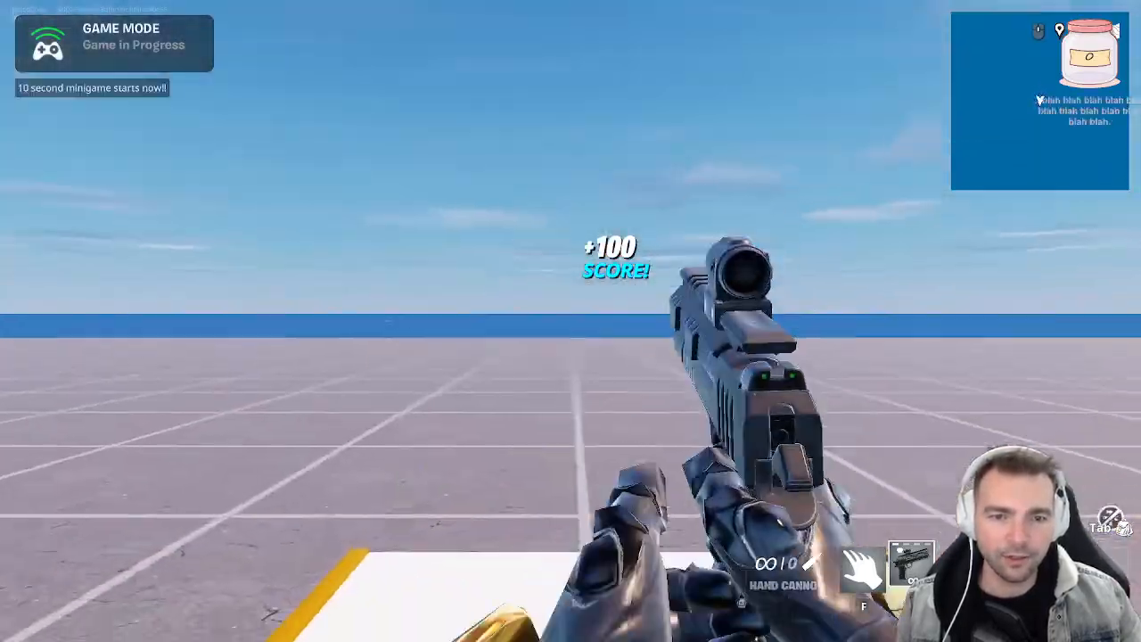
pyautogui.press('w')
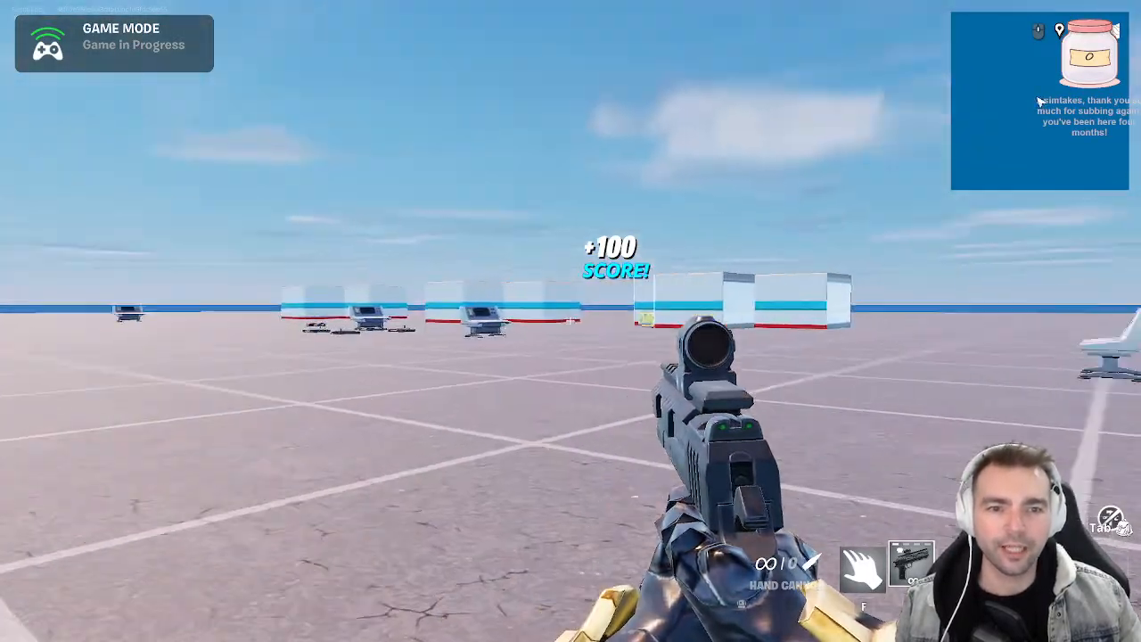
pyautogui.rightClick(570, 321)
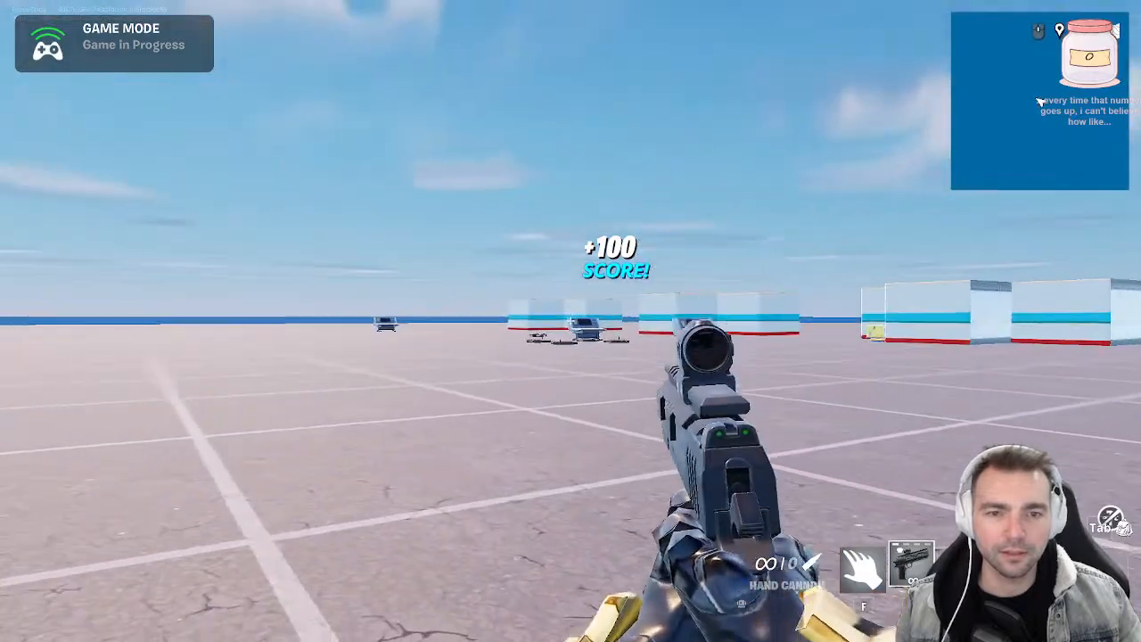
pyautogui.click(570, 321)
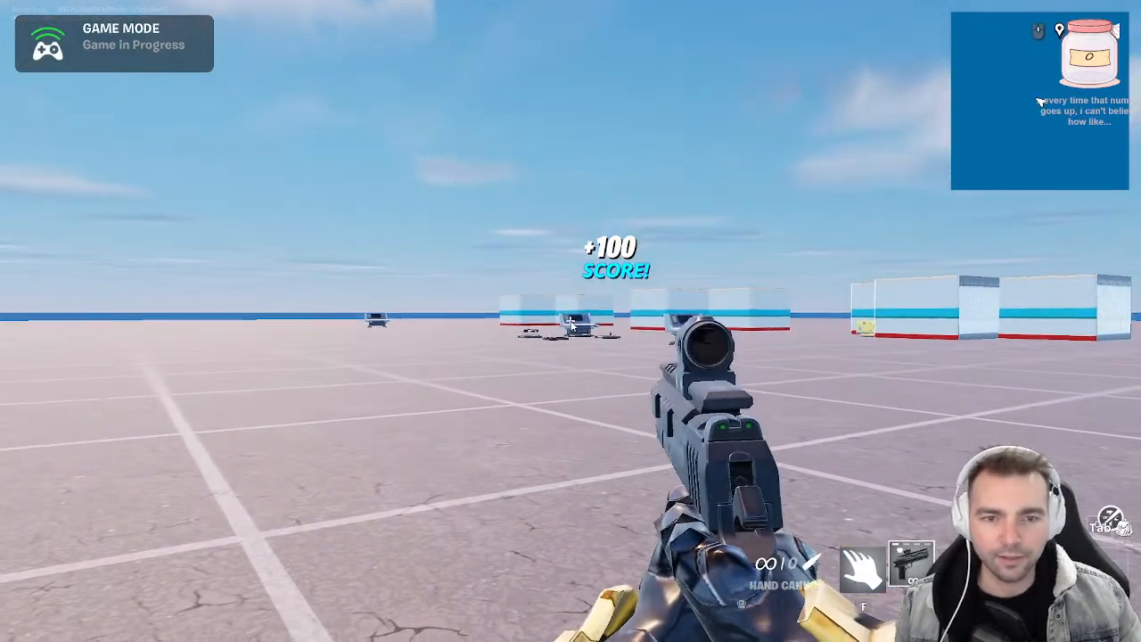
# Switch back to the Unreal editor, turn off Visible in Game for custom teleporter device and select its assigned trigger
pyautogui.hotkey('alt', 'Tab')
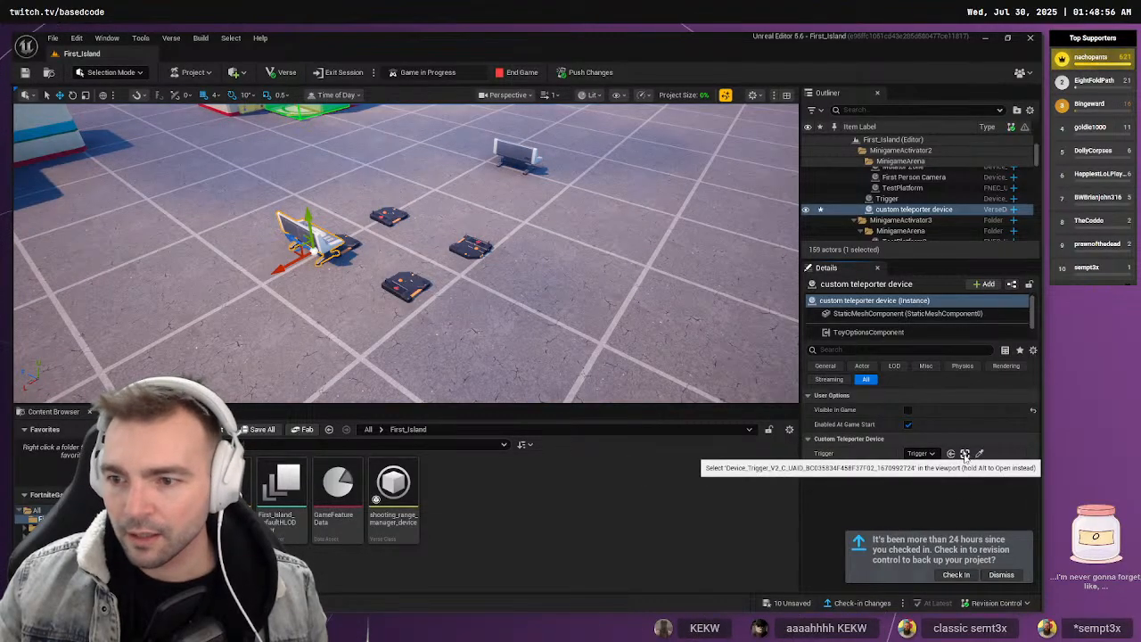
pyautogui.click(964, 454)
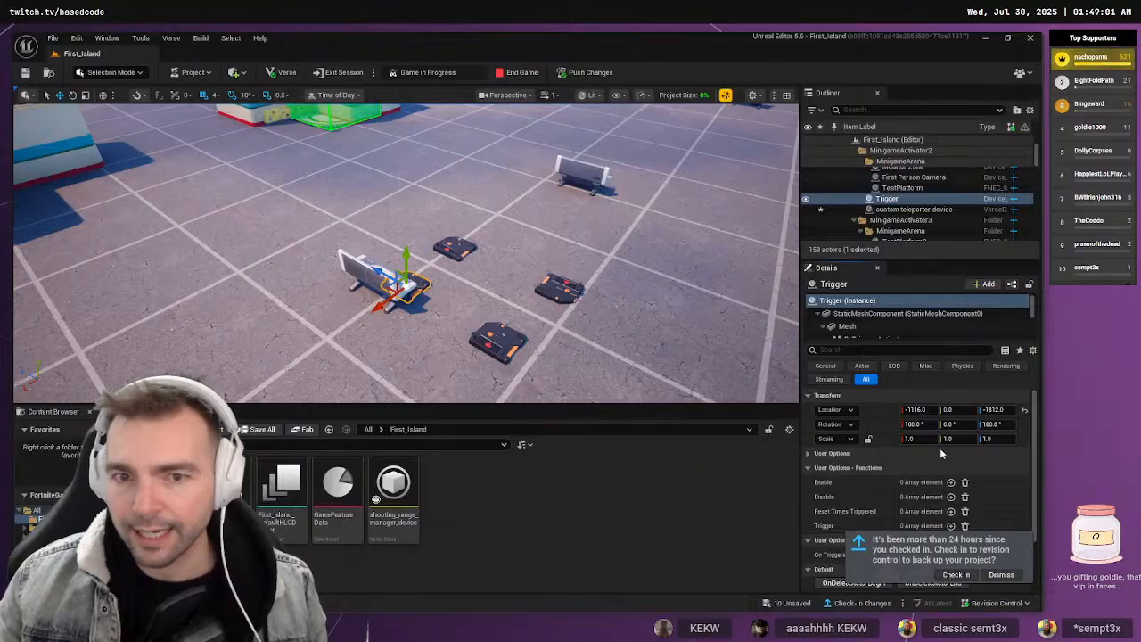
# Check which trigger custom teleporter device2 uses and move that device next to the back pad of the group
pyautogui.click(584, 175)
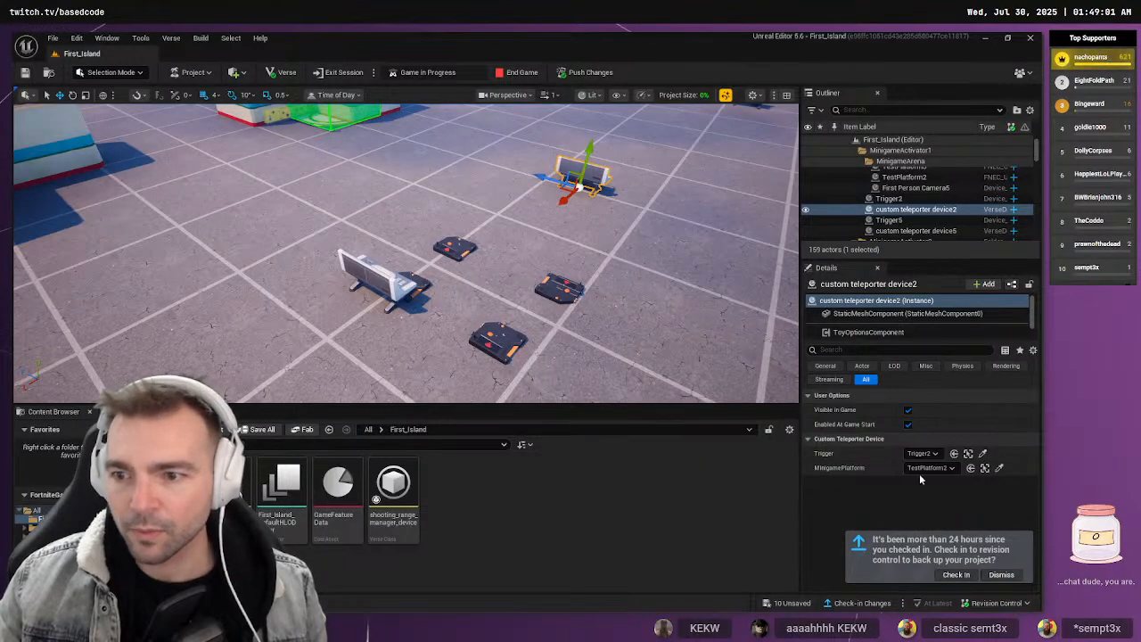
pyautogui.click(969, 454)
pyautogui.click(555, 184)
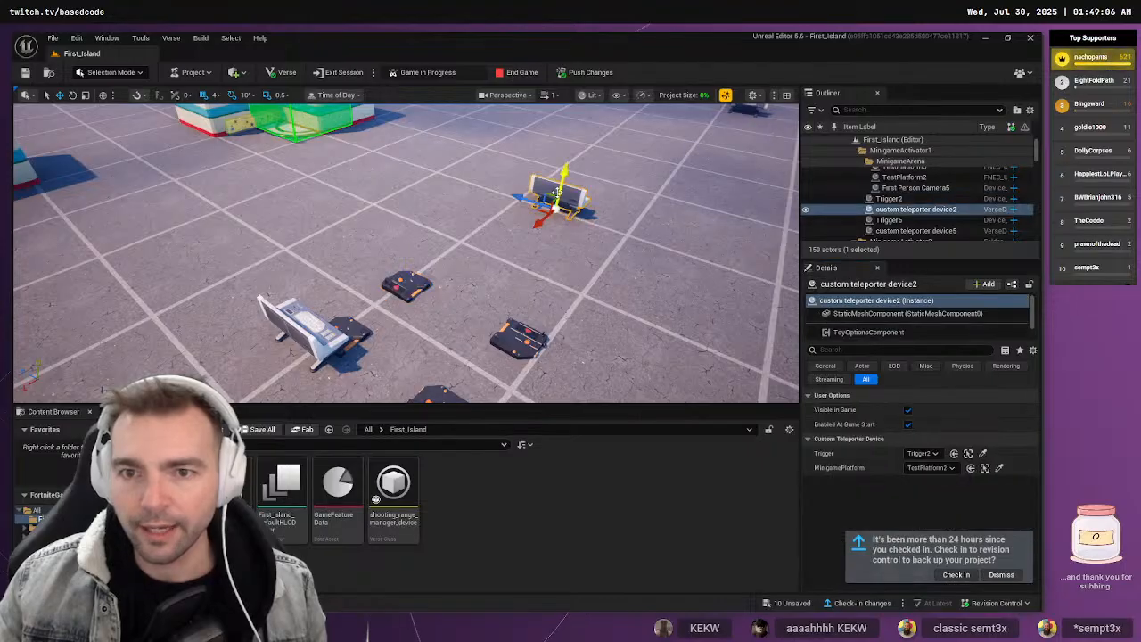
pyautogui.keyDown('alt'); pyautogui.moveTo(543, 222); pyautogui.dragTo(394, 264); pyautogui.keyUp('alt')
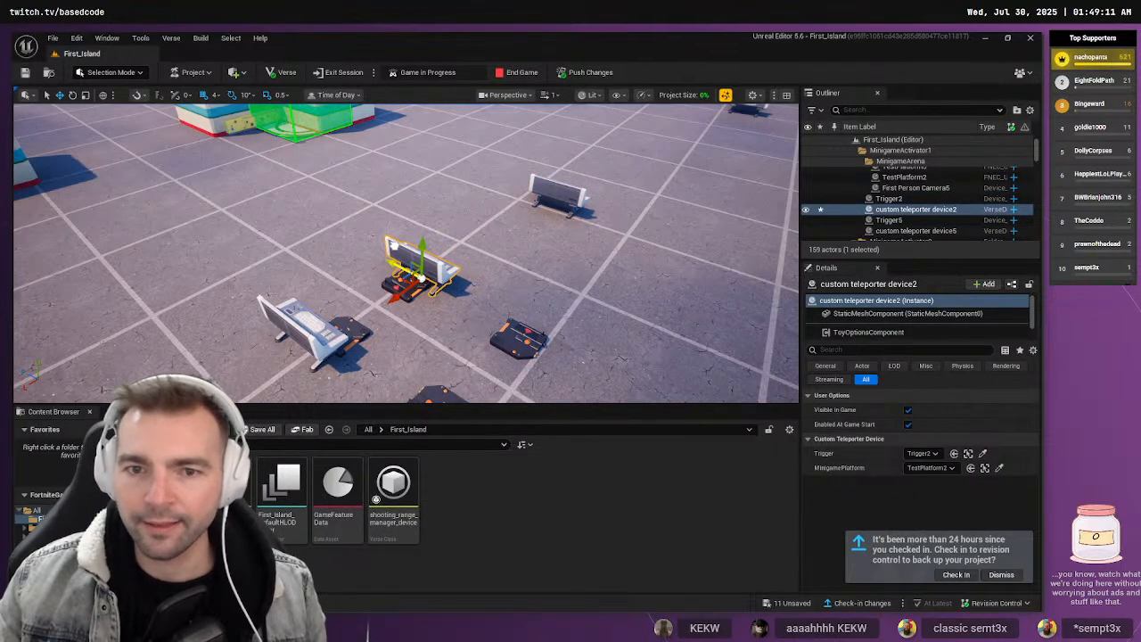
# Move the trigger assigned to custom teleporter device5 to -1904, 0, -2020 and place the device right behind it
pyautogui.click(558, 195)
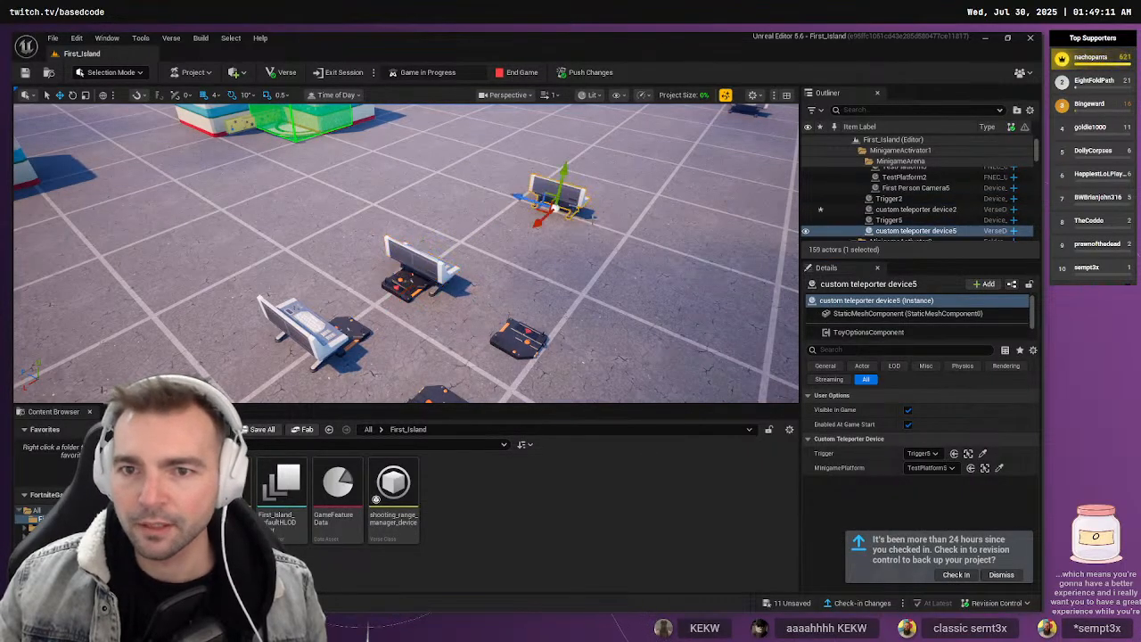
pyautogui.click(968, 453)
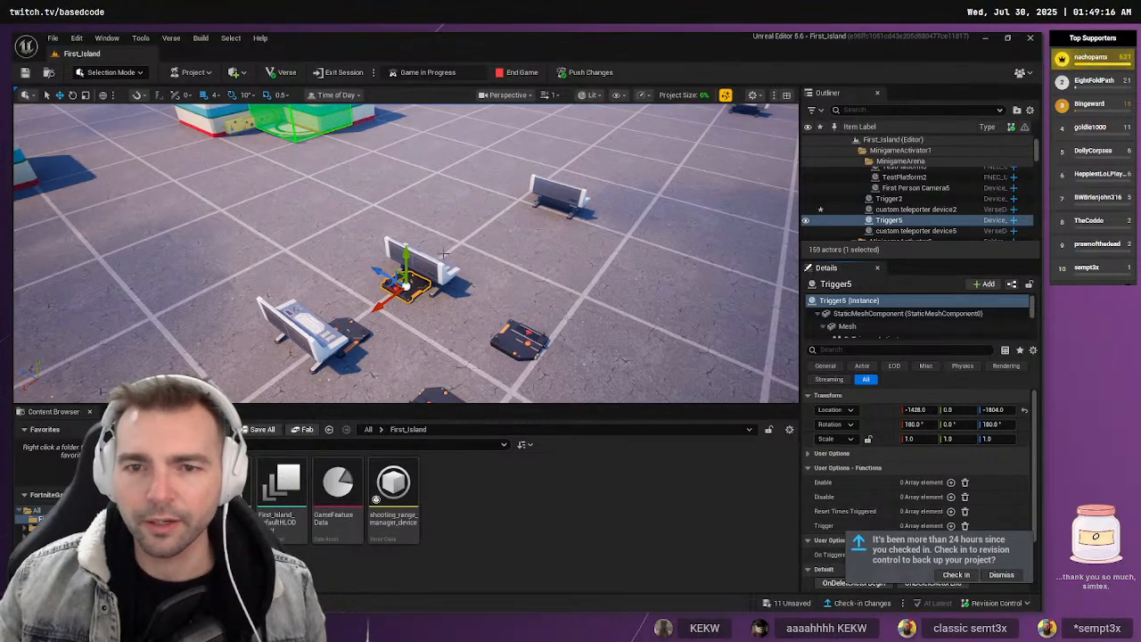
pyautogui.moveTo(380, 270); pyautogui.dragTo(425, 248)
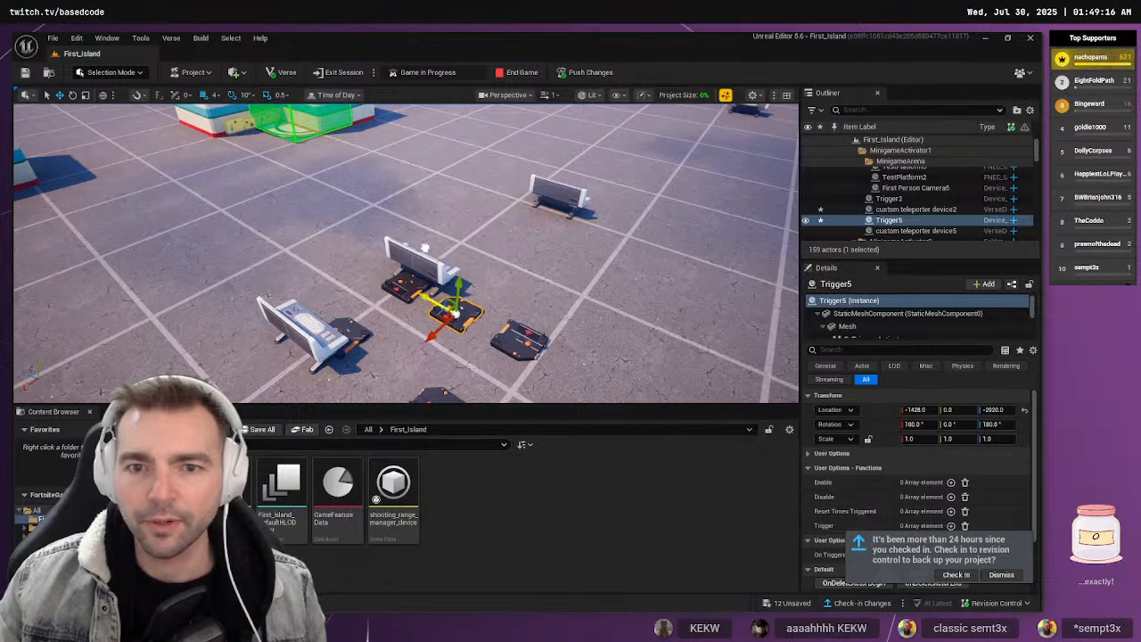
pyautogui.moveTo(450, 312); pyautogui.dragTo(519, 252)
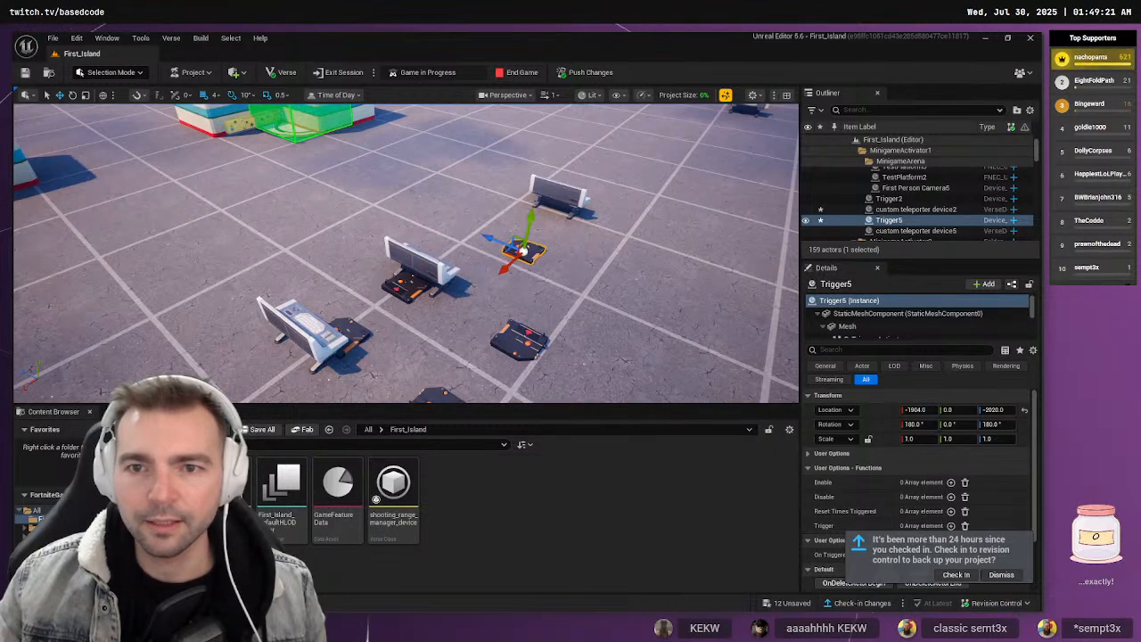
pyautogui.click(559, 193)
pyautogui.moveTo(547, 207); pyautogui.dragTo(536, 240)
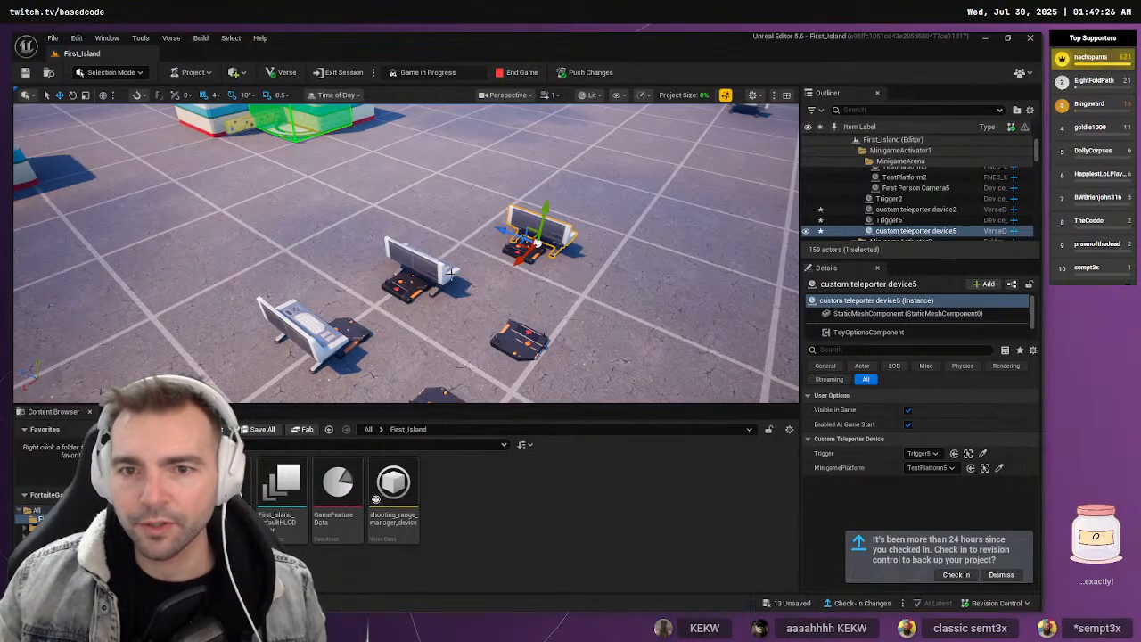
# Turn off Visible in Game for custom teleporter device5, custom teleporter device2 and custom teleporter device together
pyautogui.keyDown('ctrl'); pyautogui.click(417, 258); pyautogui.keyUp('ctrl')
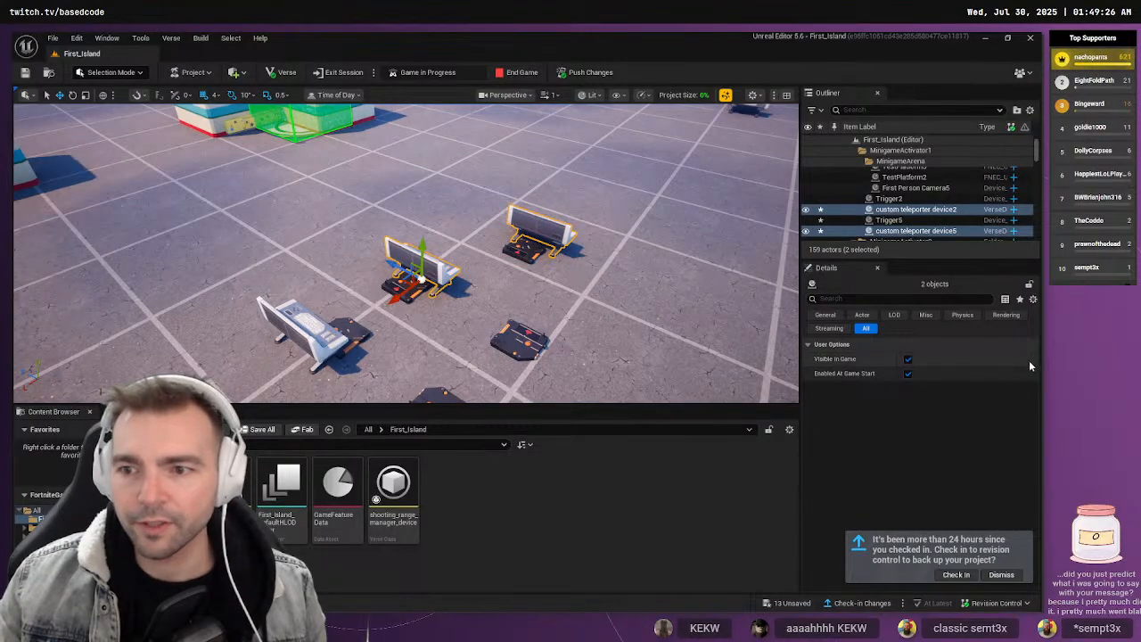
pyautogui.keyDown('ctrl'); pyautogui.click(308, 328); pyautogui.keyUp('ctrl')
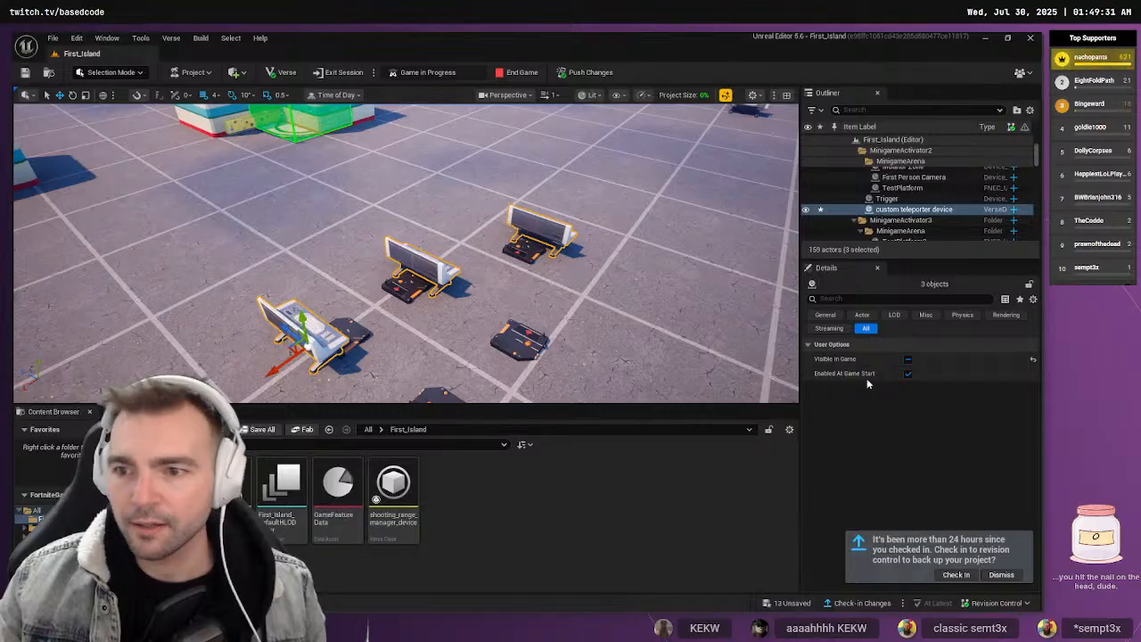
pyautogui.click(908, 359)
pyautogui.click(290, 203)
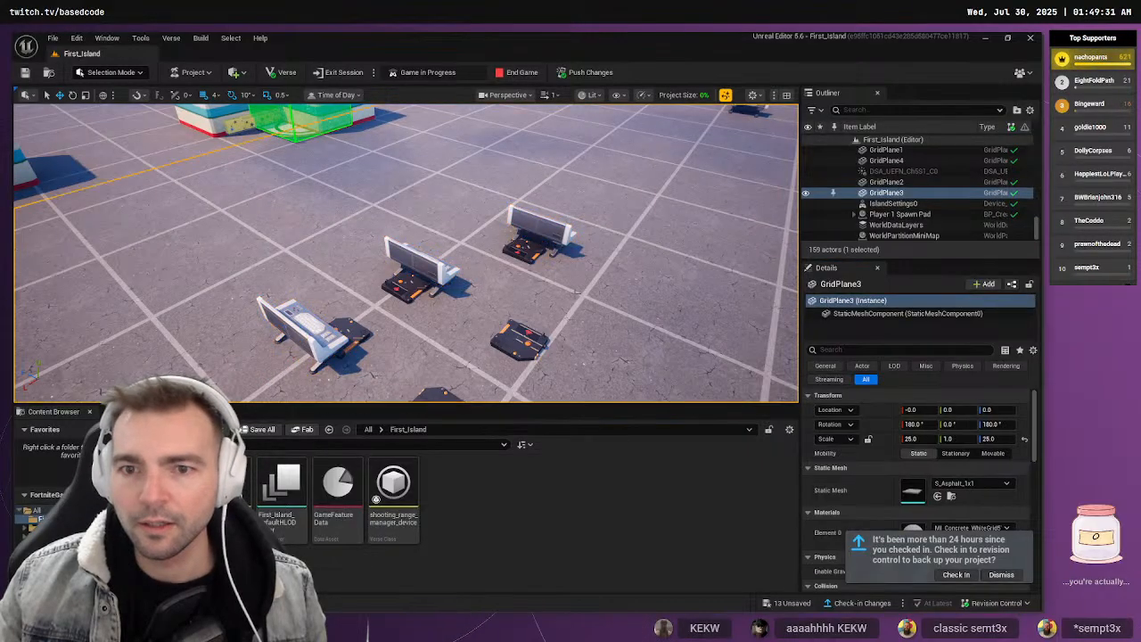
# Find the trigger assigned to custom teleporter device4
pyautogui.click(749, 115)
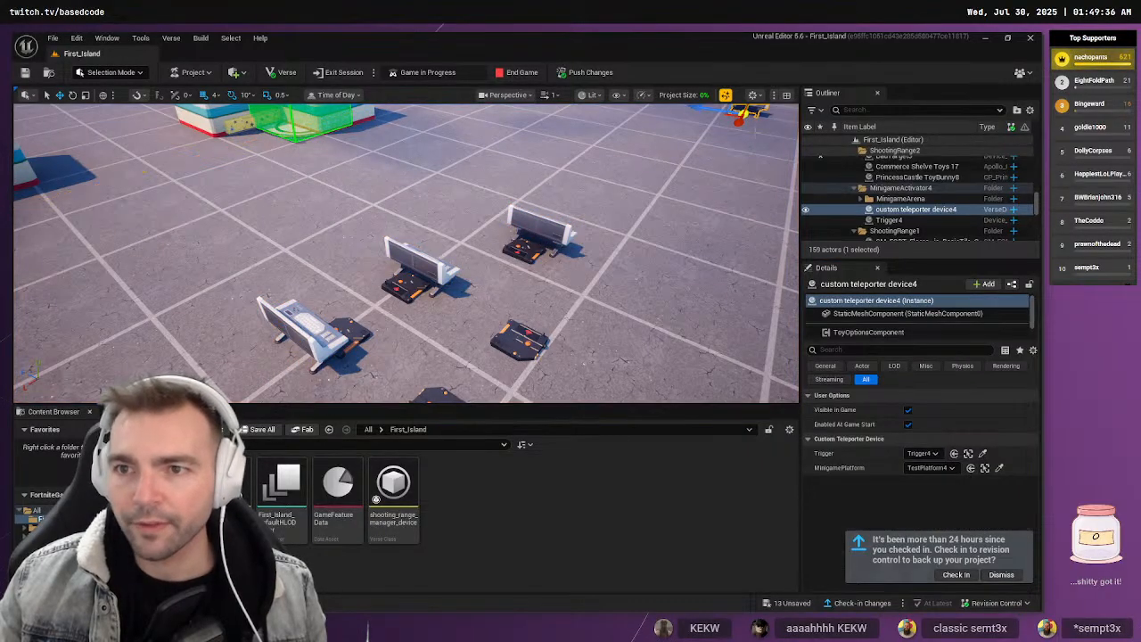
pyautogui.click(969, 453)
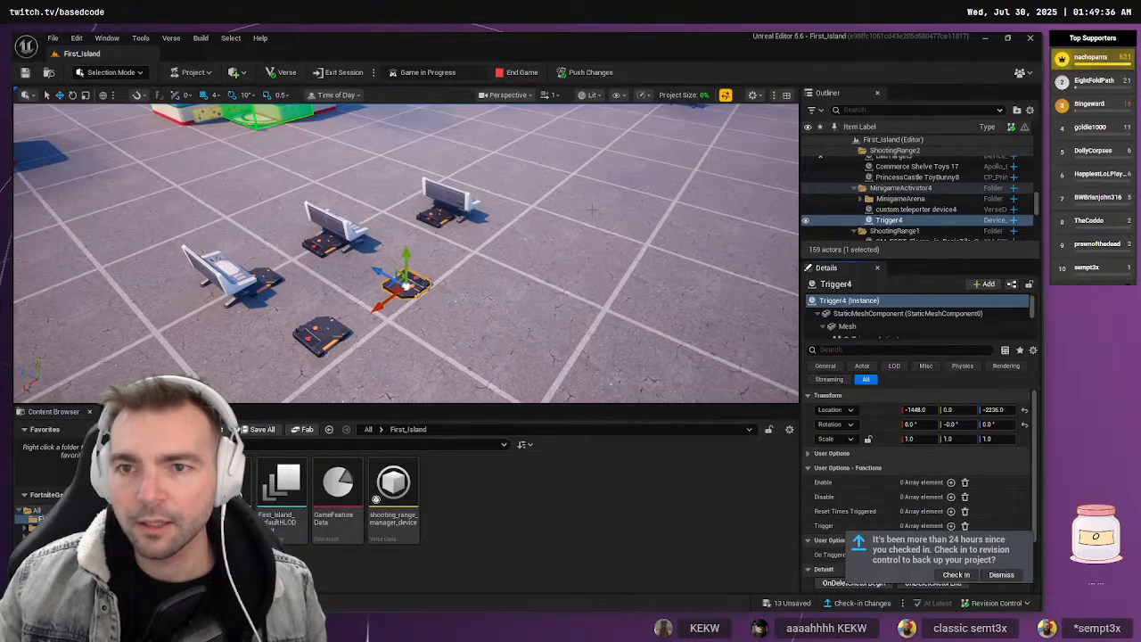
pyautogui.moveTo(388, 297); pyautogui.dragTo(338, 330)
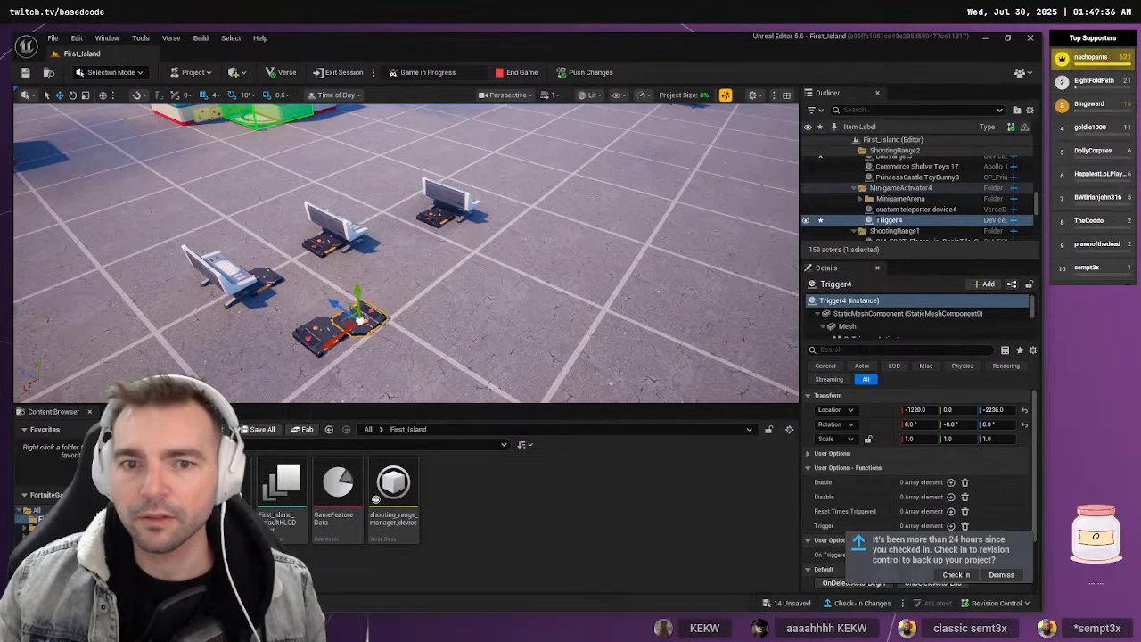
pyautogui.hotkey('ctrl', 'z')
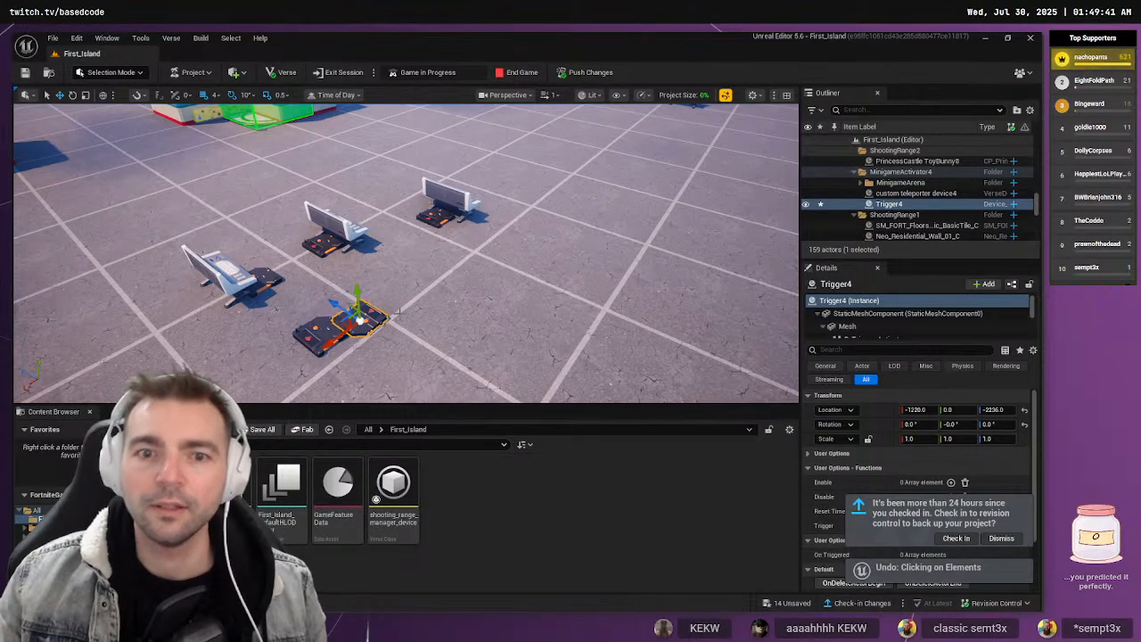
pyautogui.hotkey('ctrl', 'z')
# Move custom teleporter device4 next to Trigger4 in the group of pads and turn off its Visible in Game option
pyautogui.scroll(-4, 398, 311)
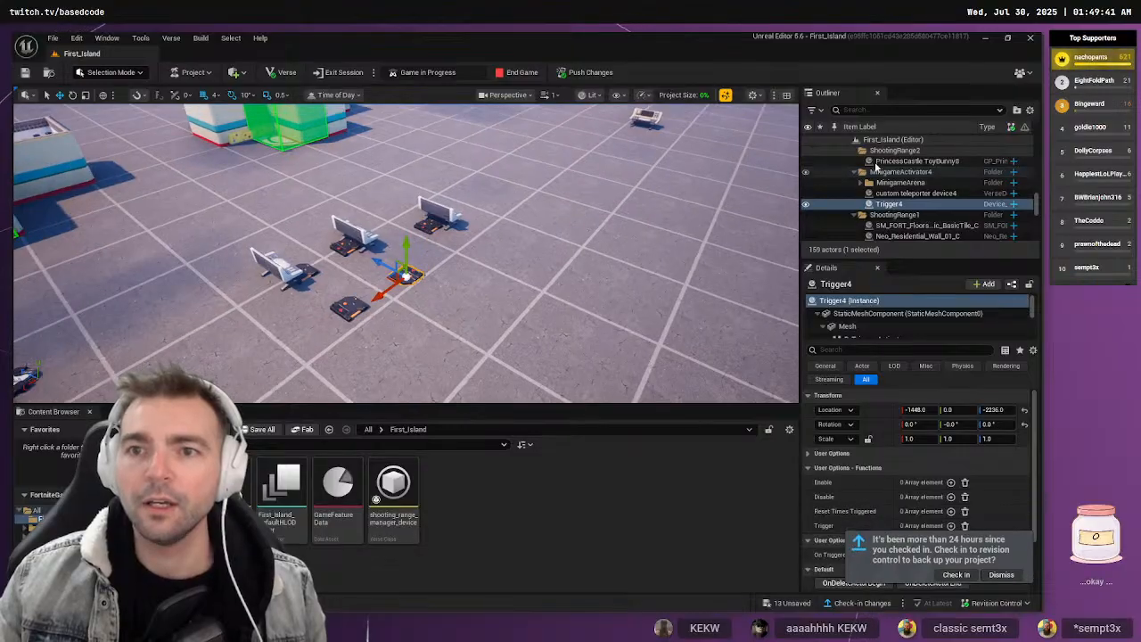
pyautogui.click(910, 193)
pyautogui.moveTo(627, 140); pyautogui.dragTo(337, 317)
pyautogui.moveTo(424, 271); pyautogui.dragTo(390, 254)
pyautogui.click(906, 411)
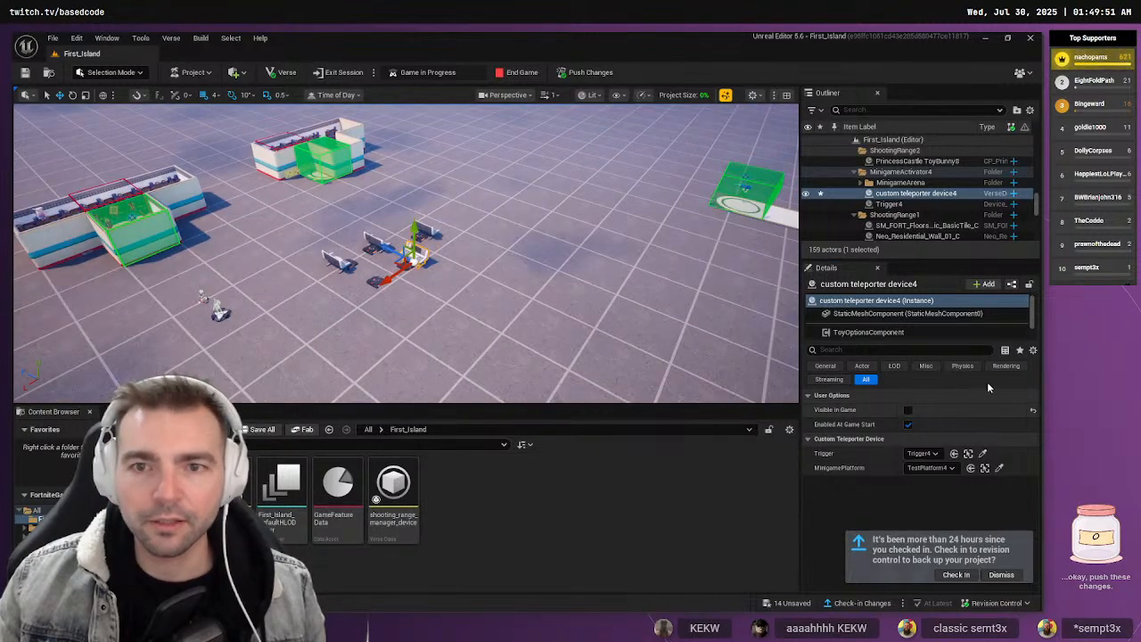
# Move custom teleporter device3 next to the last pad of the group without a device and turn off its Visible in Game option
pyautogui.scroll(-8, 474, 236)
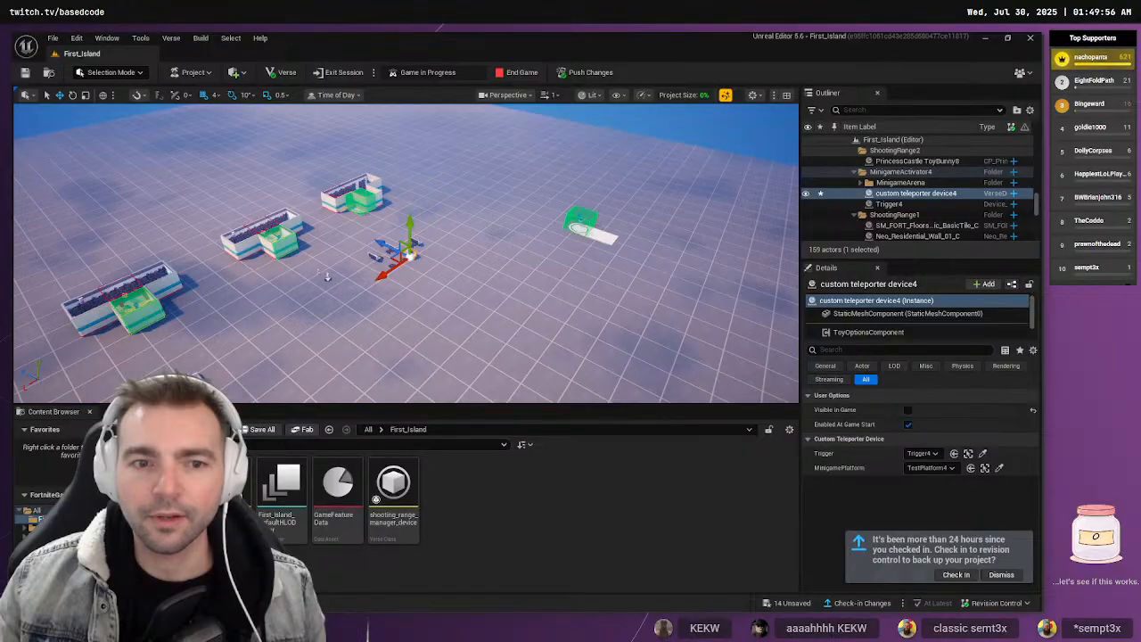
pyautogui.click(200, 386)
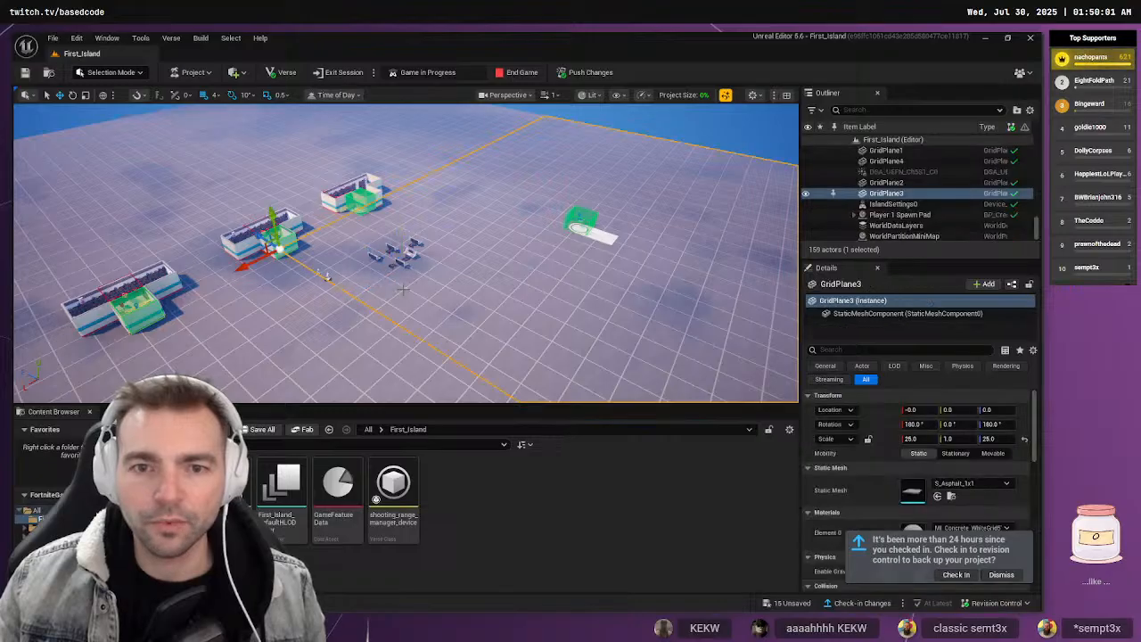
pyautogui.hotkey('ctrl', 'z')
pyautogui.moveTo(180, 403); pyautogui.dragTo(416, 298)
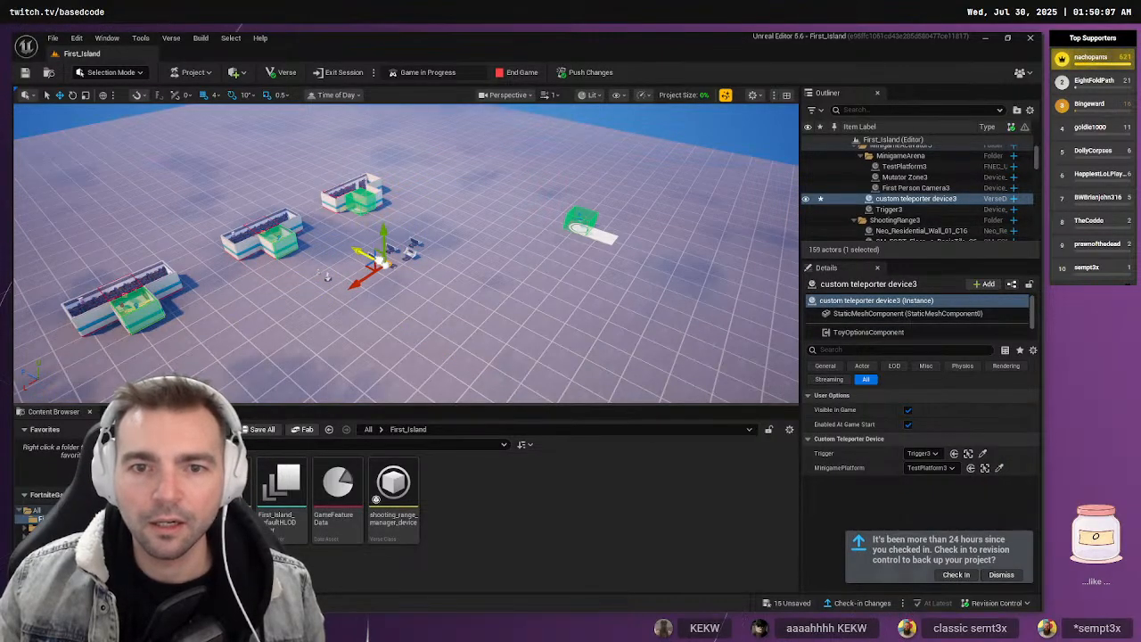
pyautogui.press('f')
pyautogui.scroll(-6, 406, 254)
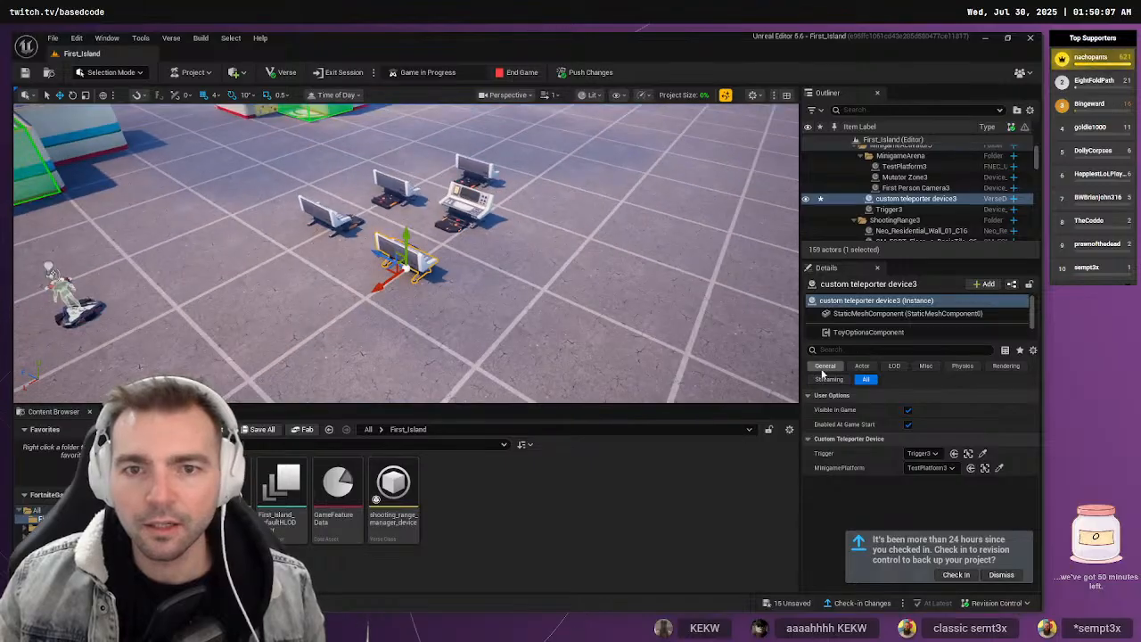
pyautogui.keyDown('alt'); pyautogui.moveTo(415, 298); pyautogui.dragTo(218, 342); pyautogui.keyUp('alt')
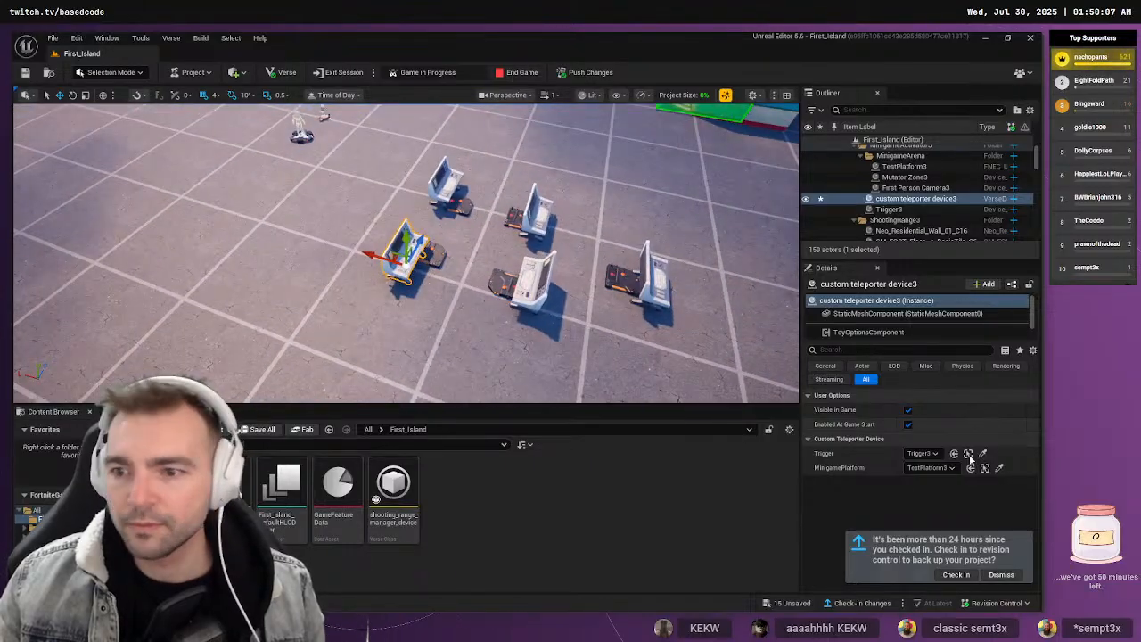
pyautogui.scroll(-8, 500, 249)
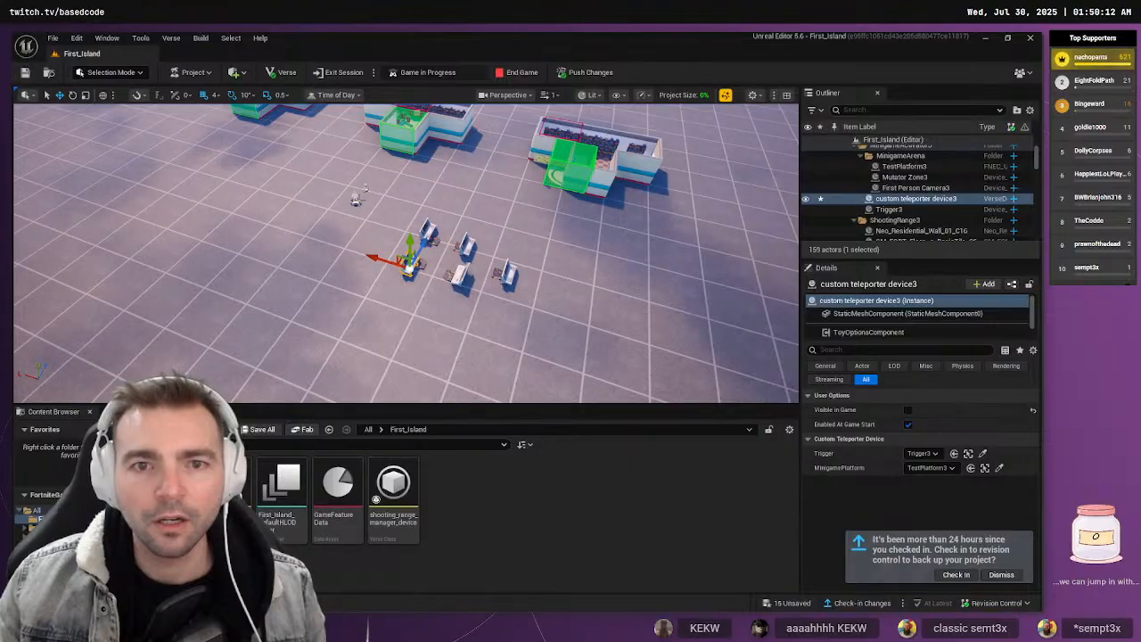
# Duplicate the Player 1 Spawn Pad and place the copy toward the shooting ranges at about 0, 0, -16
pyautogui.click(356, 199)
pyautogui.scroll(-5, 687, 282)
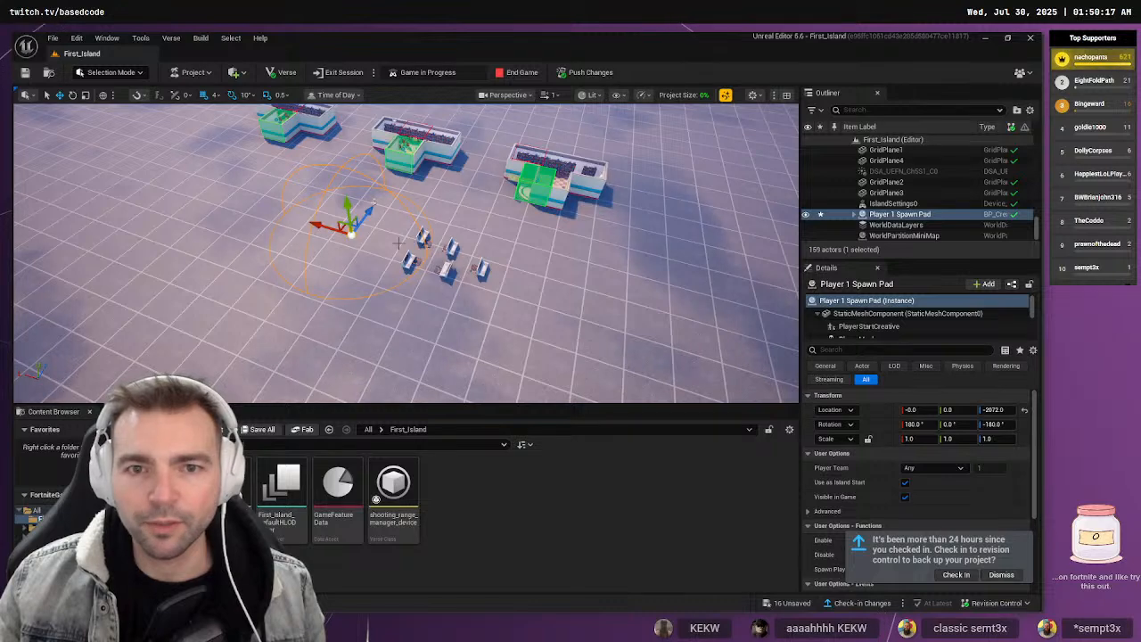
pyautogui.keyDown('alt'); pyautogui.moveTo(369, 210); pyautogui.dragTo(421, 142); pyautogui.keyUp('alt')
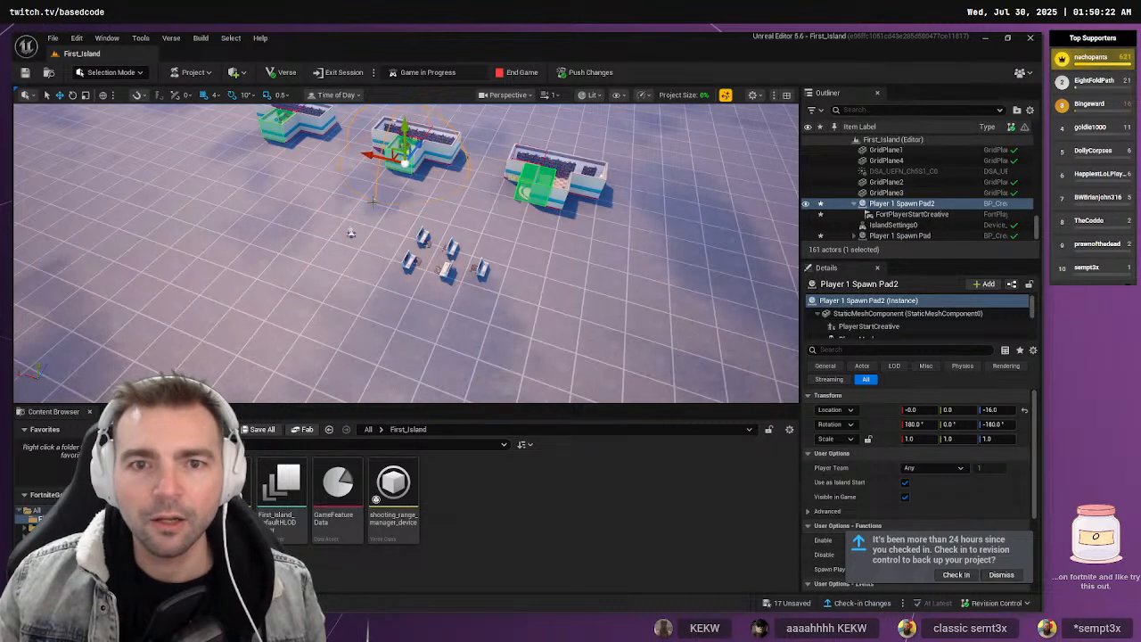
# Move the Item Granter back toward the original Player 1 Spawn Pad
pyautogui.click(372, 203)
pyautogui.press('f')
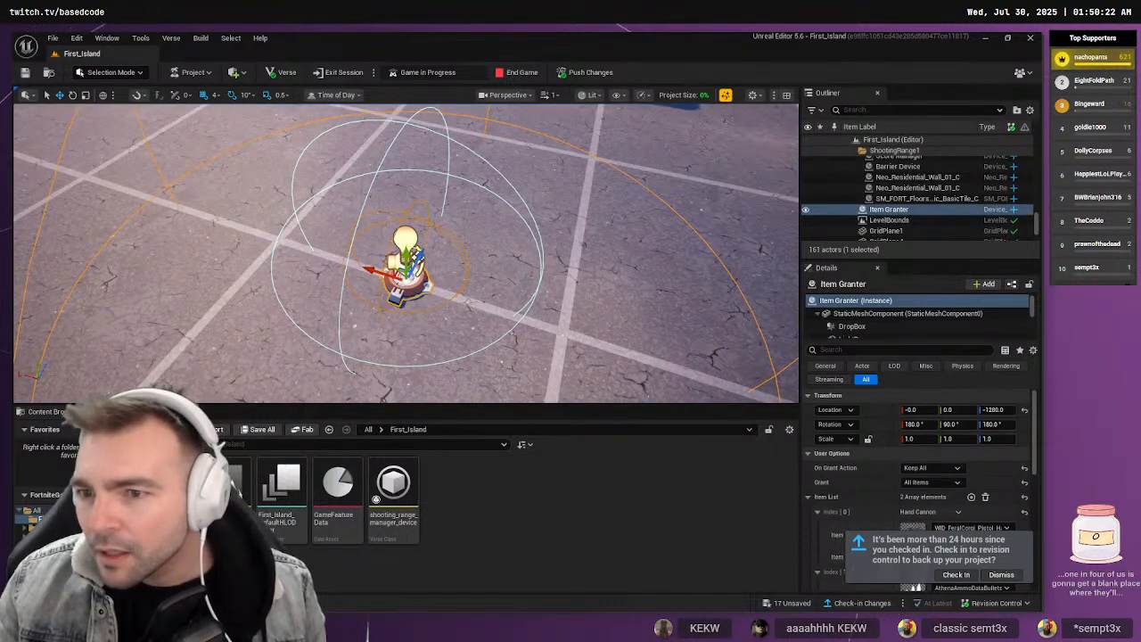
pyautogui.scroll(-8, 406, 253)
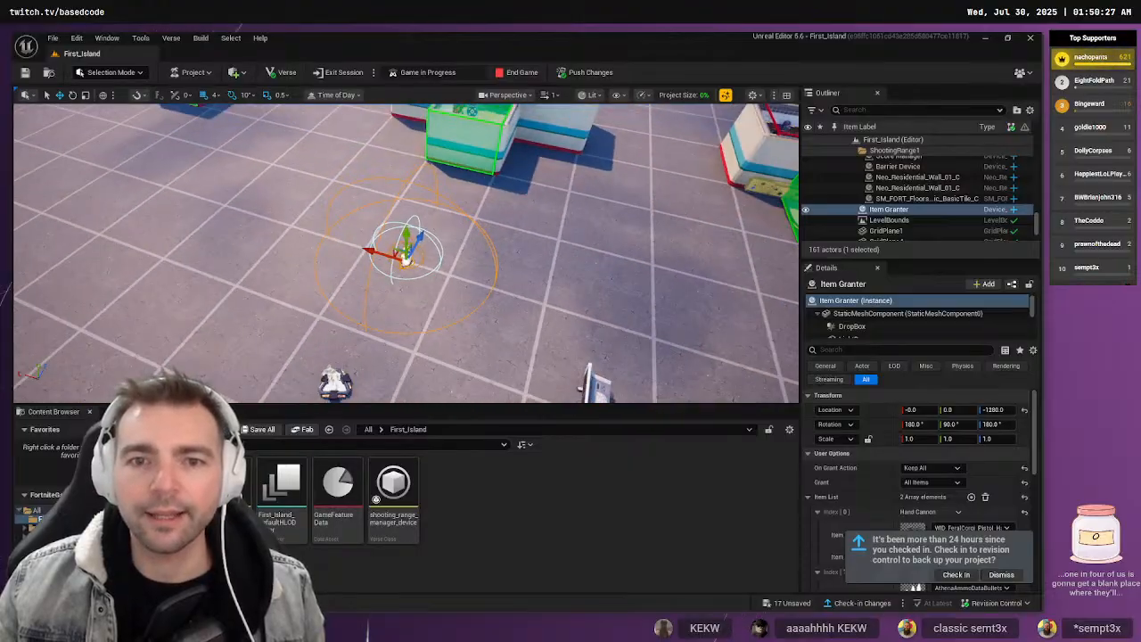
pyautogui.moveTo(415, 238); pyautogui.dragTo(376, 351)
pyautogui.click(451, 304)
pyautogui.moveTo(451, 304); pyautogui.dragTo(521, 245, button='right')
pyautogui.moveTo(527, 314); pyautogui.dragTo(547, 328, button='right')
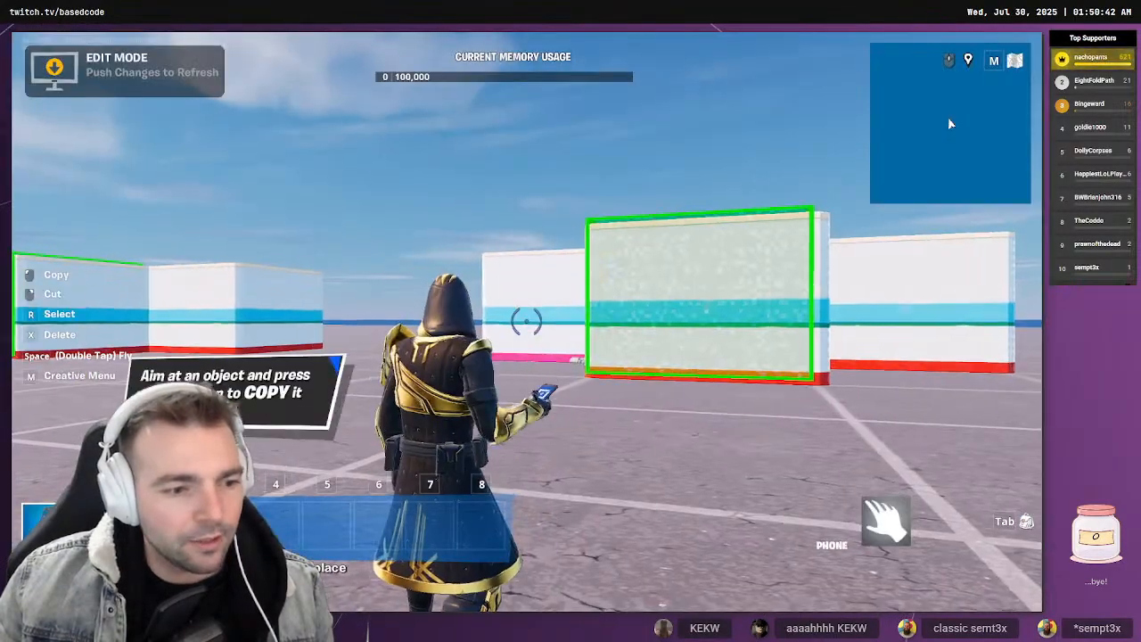
# Open the game menu in the live Fortnite session, view the exit options and back out of them
pyautogui.press('Escape')
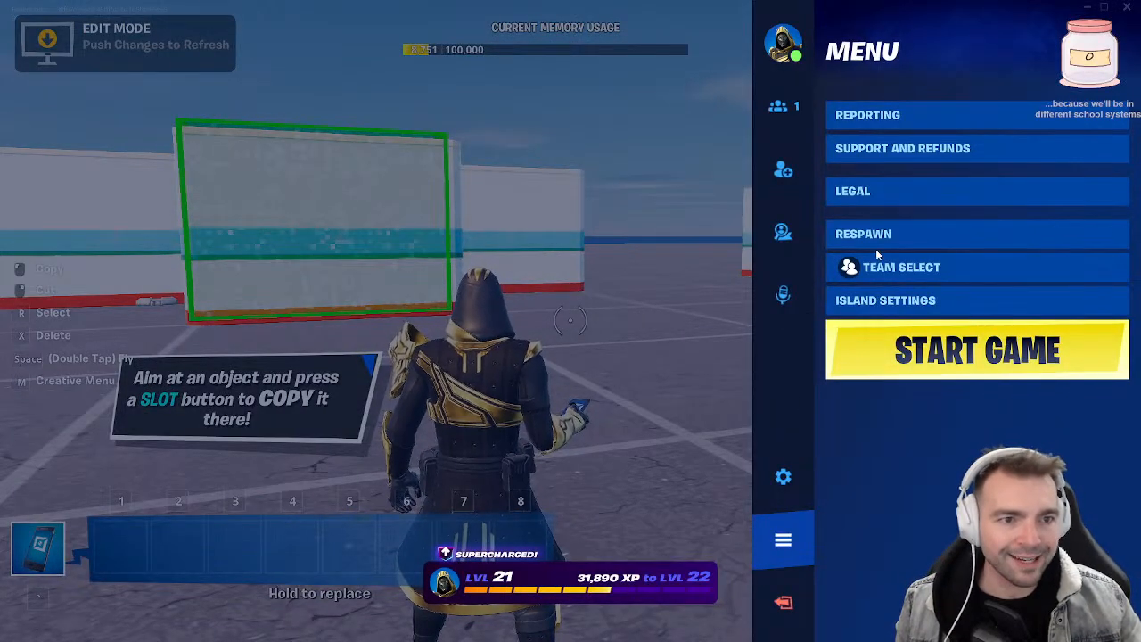
pyautogui.click(796, 602)
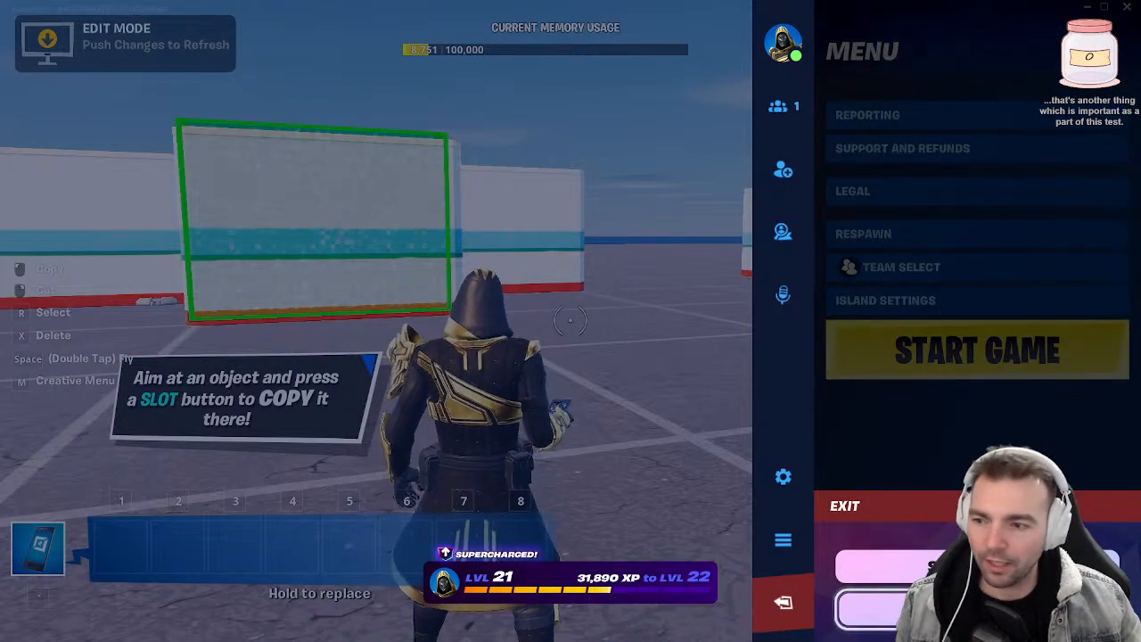
pyautogui.press('Escape')
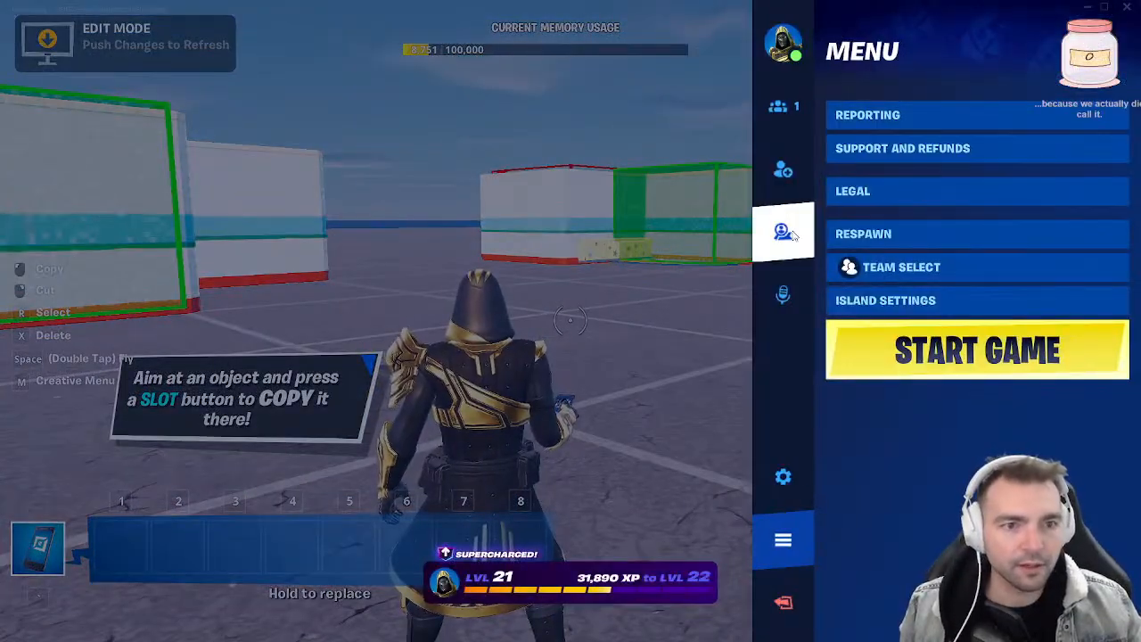
# Look through the Add Friends, Social, Looking For Party and Voice Chat pages and activate the search for players by display name
pyautogui.click(782, 169)
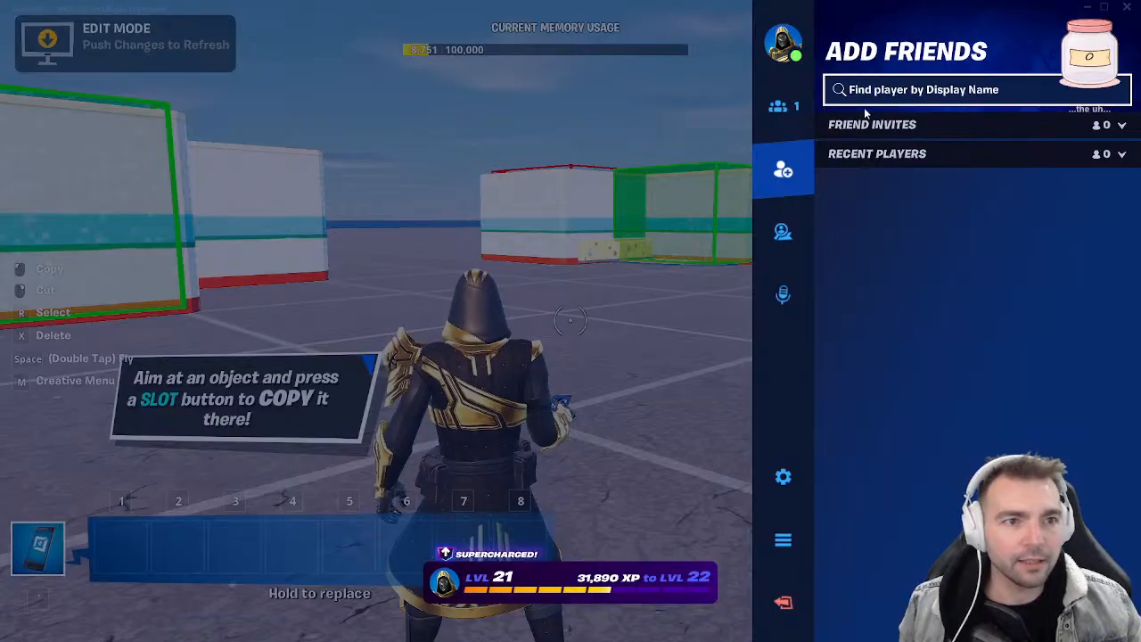
pyautogui.click(805, 116)
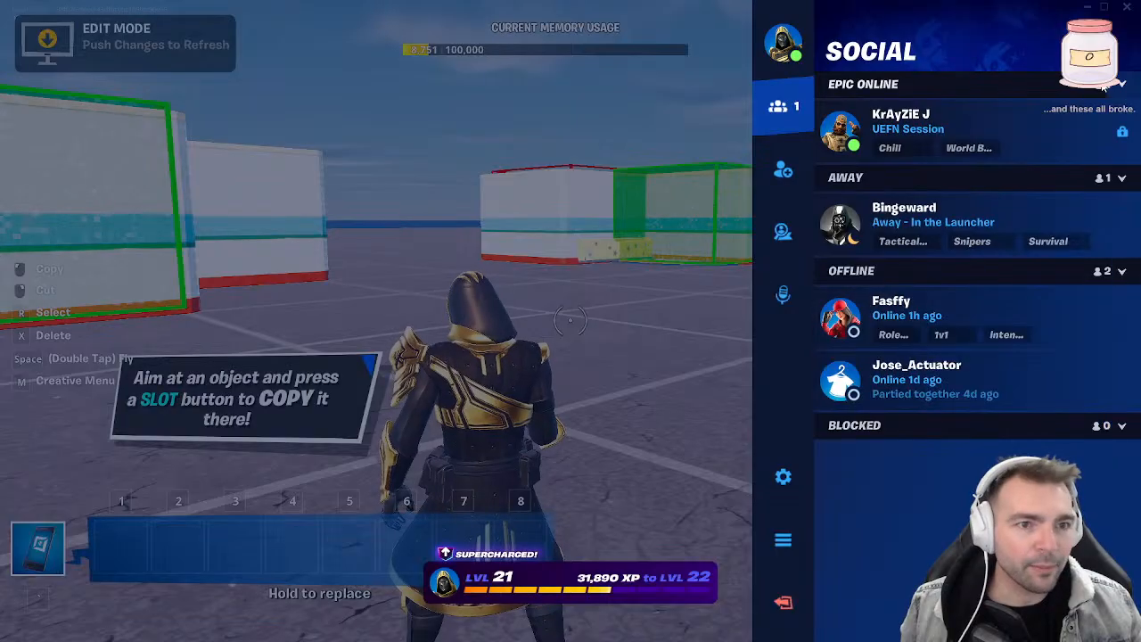
pyautogui.click(783, 170)
pyautogui.click(782, 231)
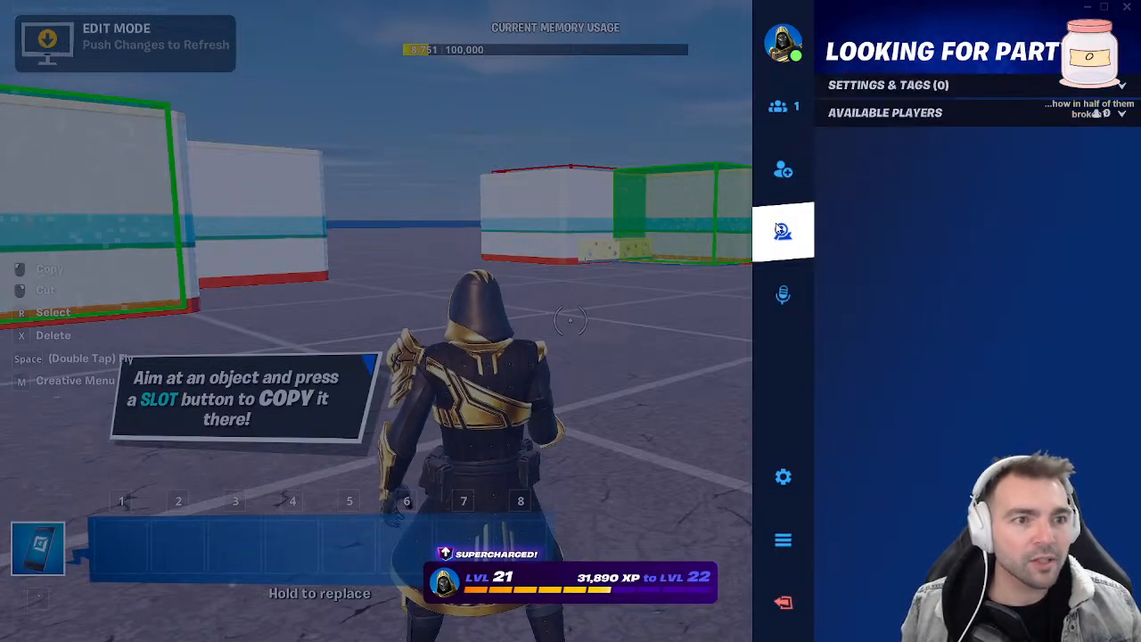
pyautogui.click(783, 294)
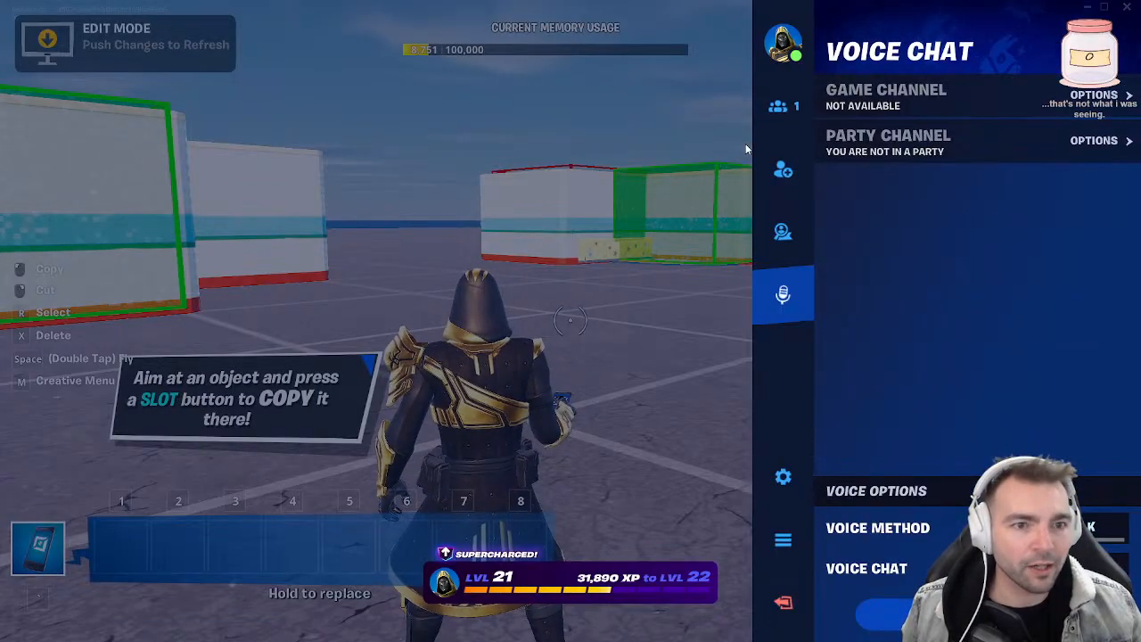
pyautogui.click(783, 231)
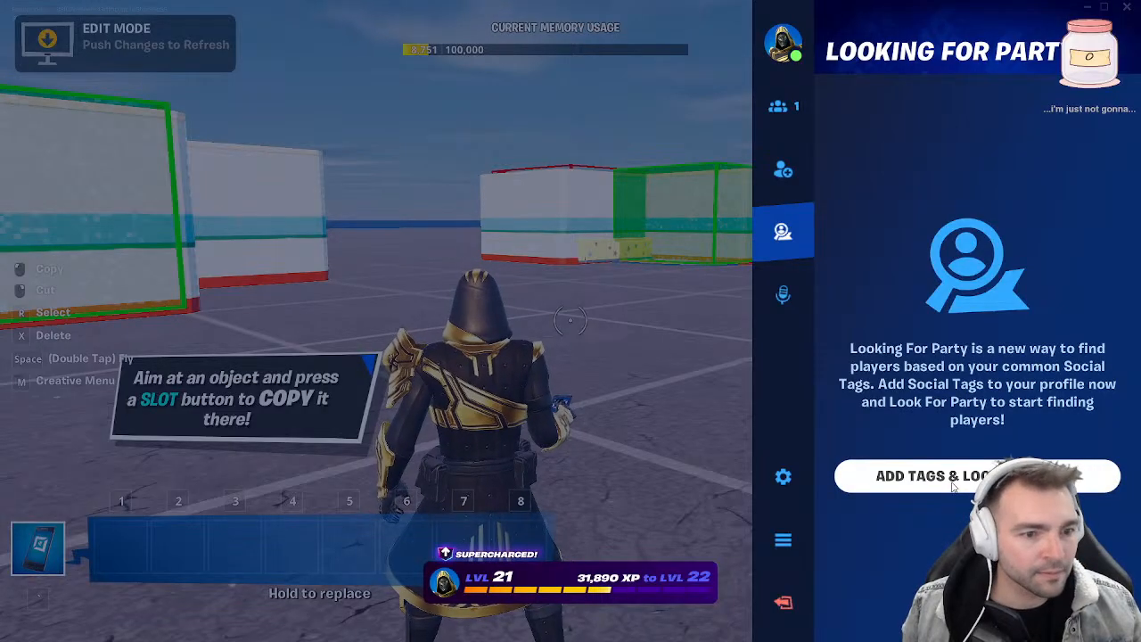
pyautogui.click(783, 169)
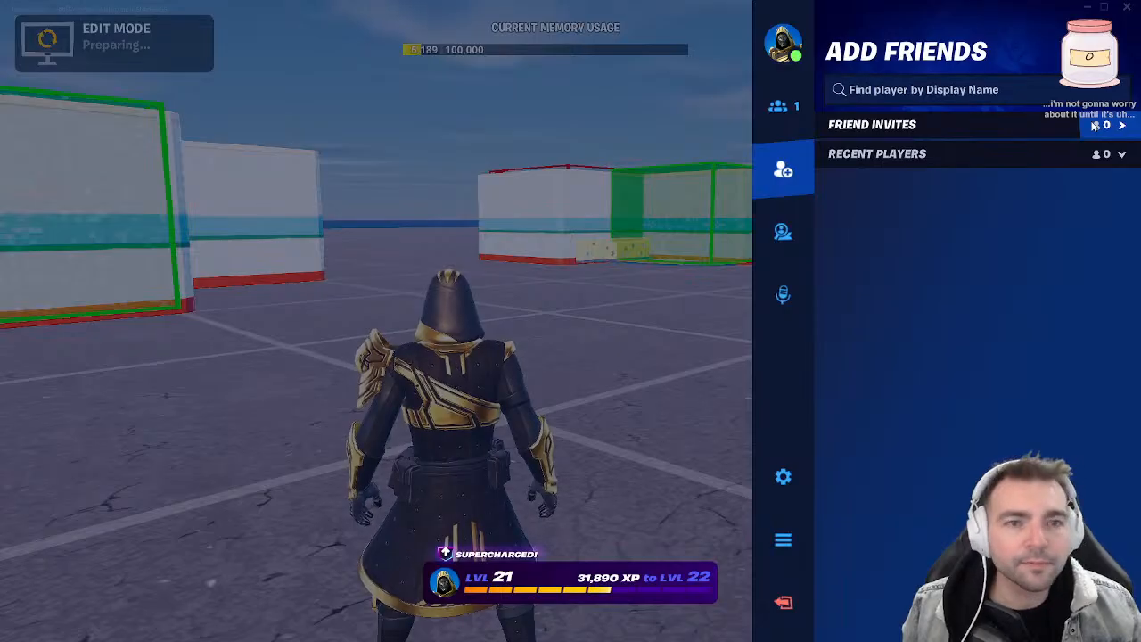
pyautogui.click(955, 84)
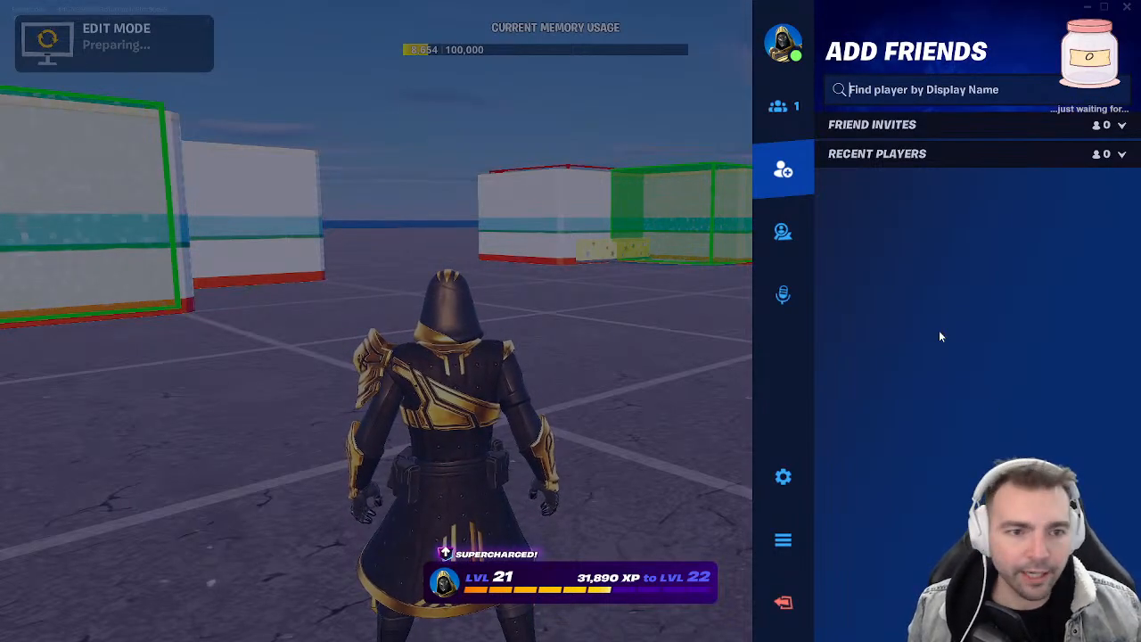
# Close the Add Friends page and walk away from the spawn pad in the started game, examining the shooting ranges and the devices beside them
pyautogui.press('Escape')
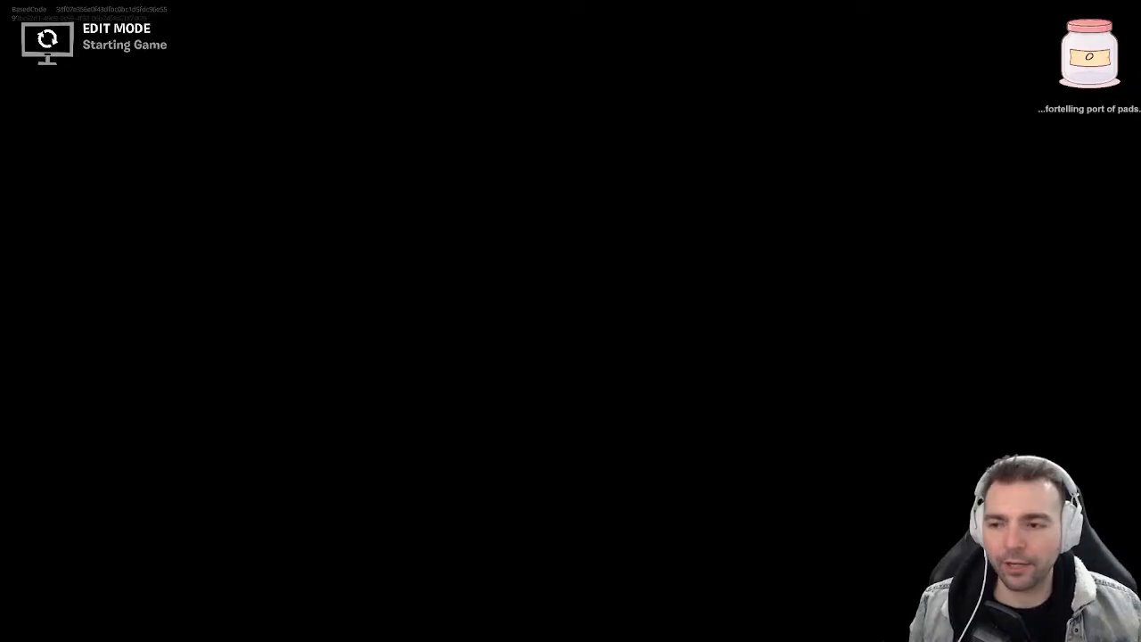
pyautogui.press('w')
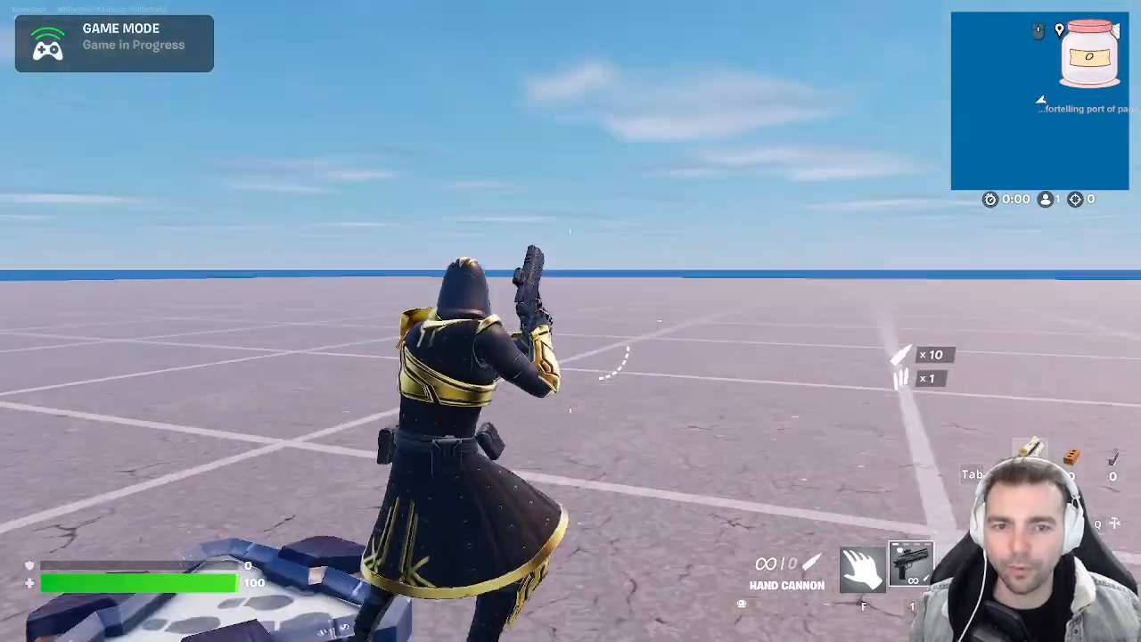
pyautogui.press('d')
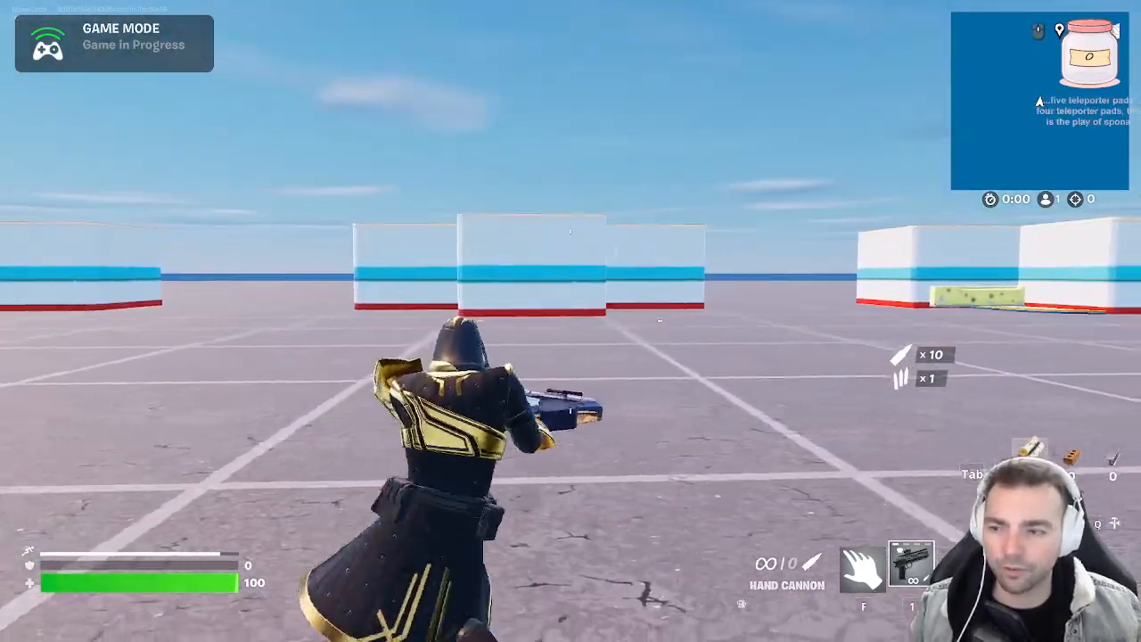
pyautogui.press('a')
pyautogui.press('d')
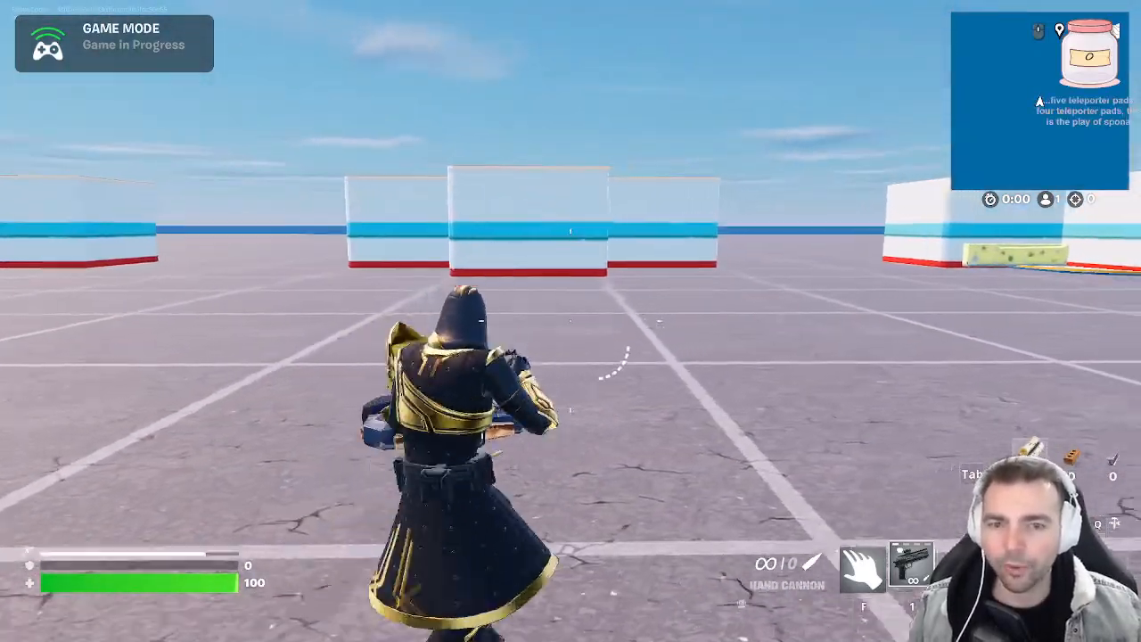
pyautogui.press('s')
pyautogui.press('d')
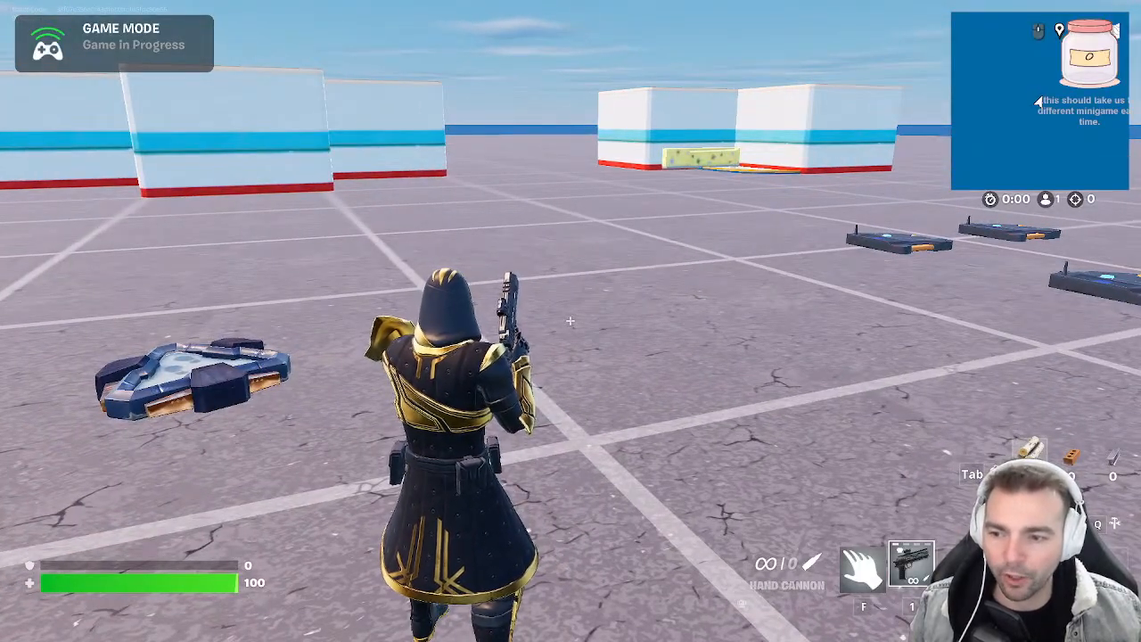
pyautogui.press('d')
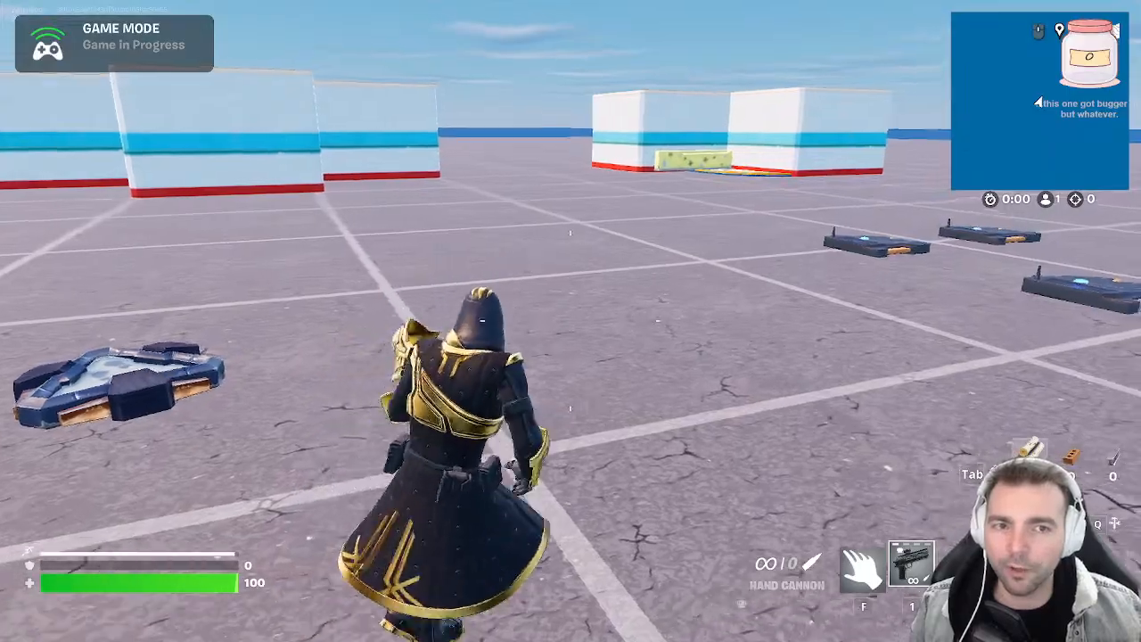
pyautogui.press('shift')
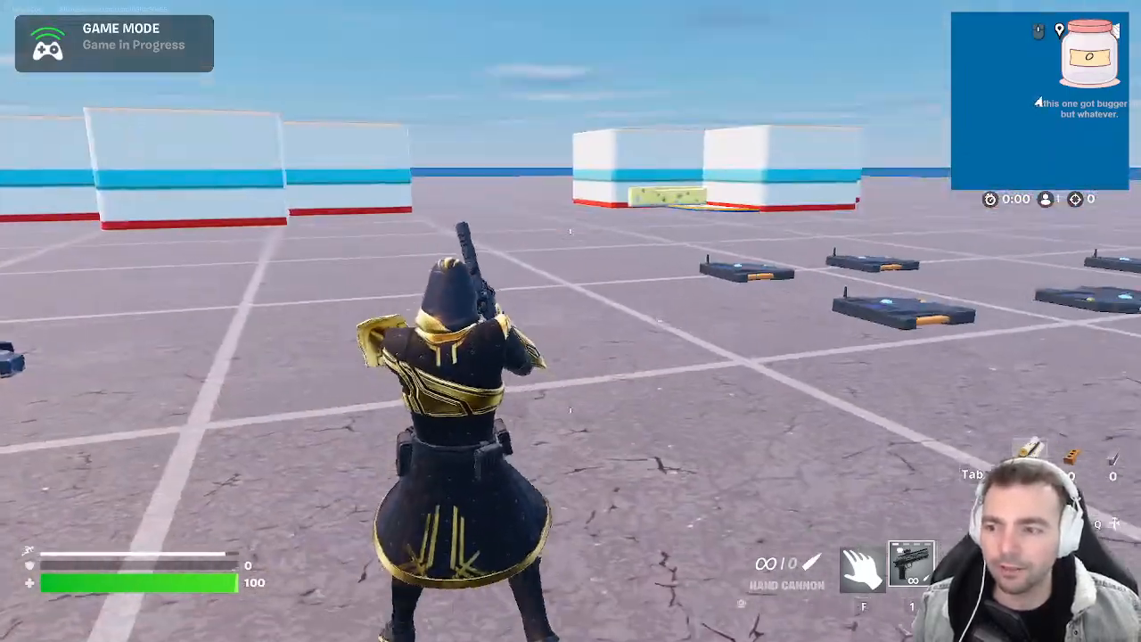
# Run around the group of devices on the open floor, inspecting their layout from several sides during the running game
pyautogui.press('w')
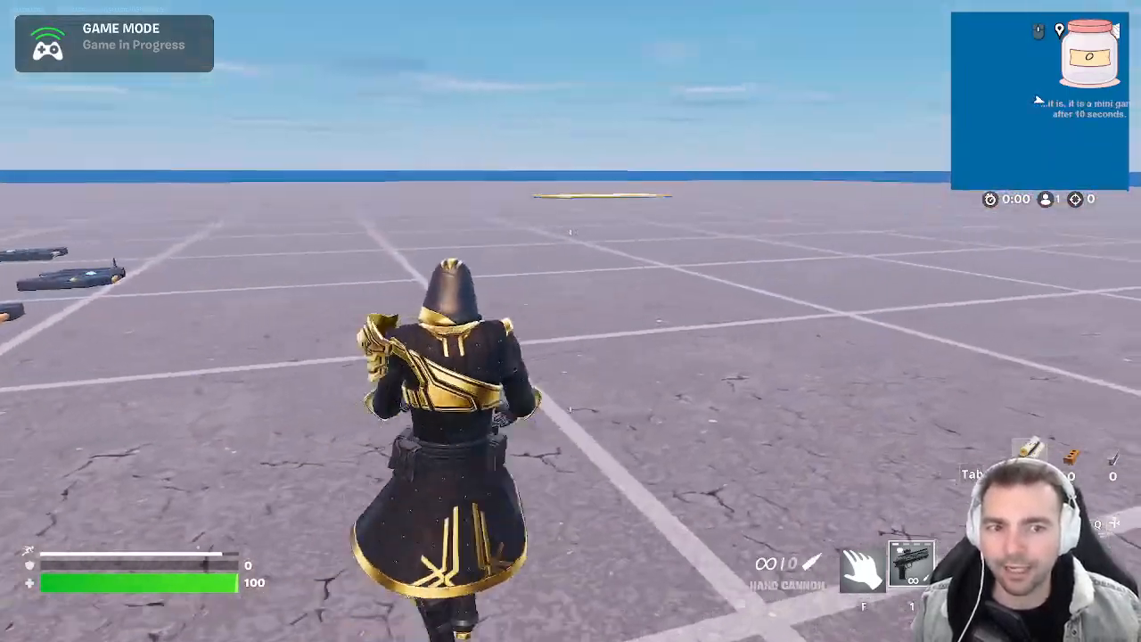
pyautogui.press('shift')
pyautogui.press('w')
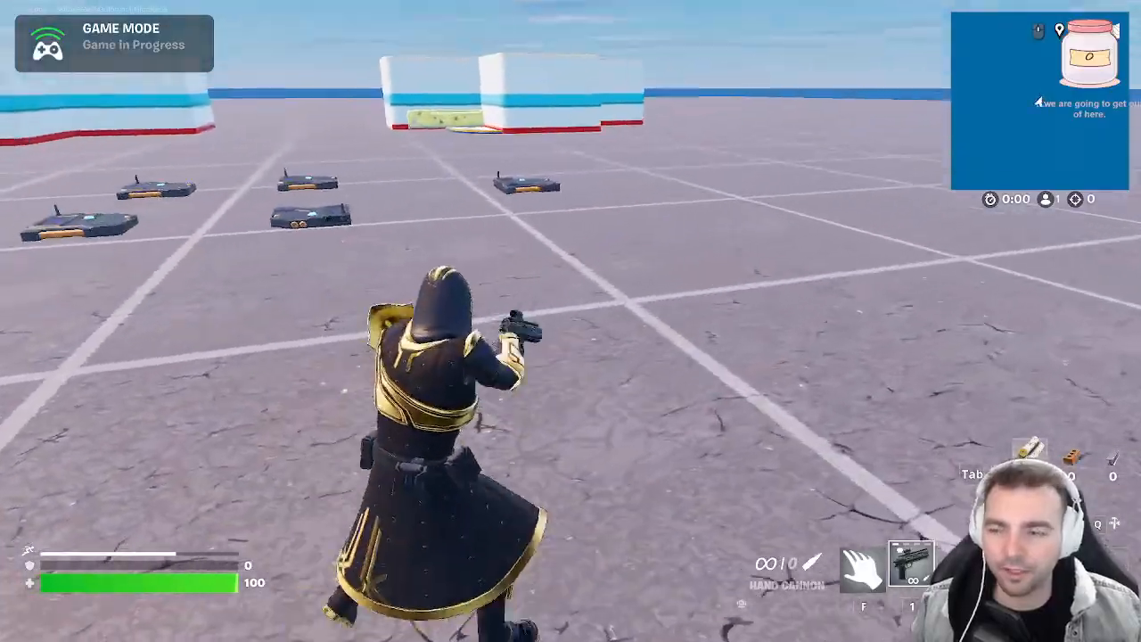
pyautogui.press('w')
pyautogui.press('shift')
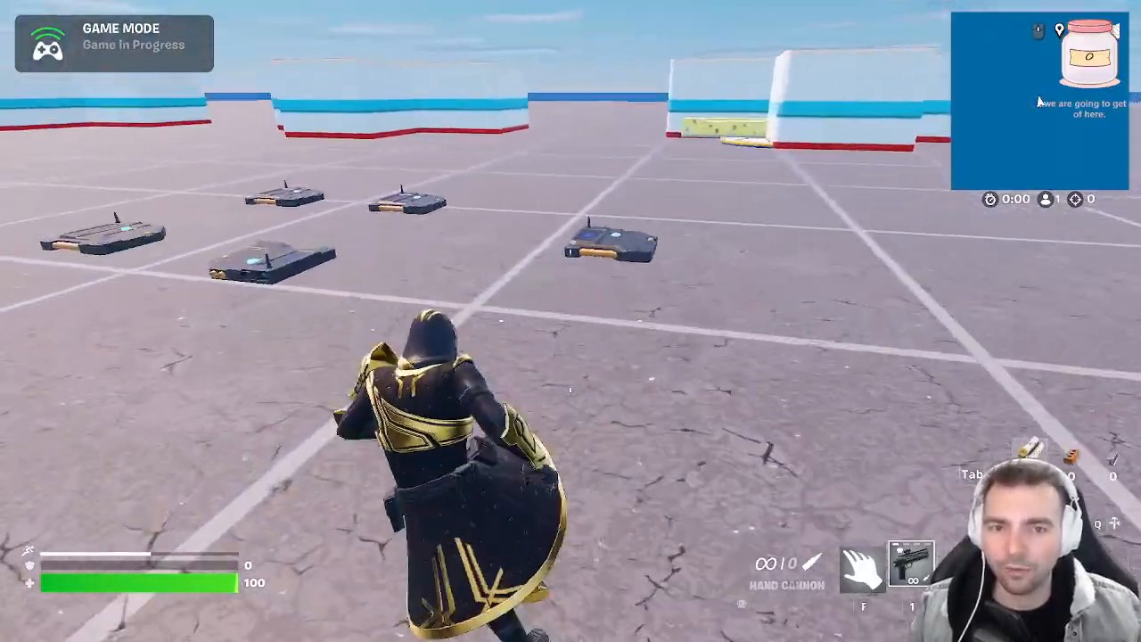
pyautogui.press('s')
pyautogui.press('d')
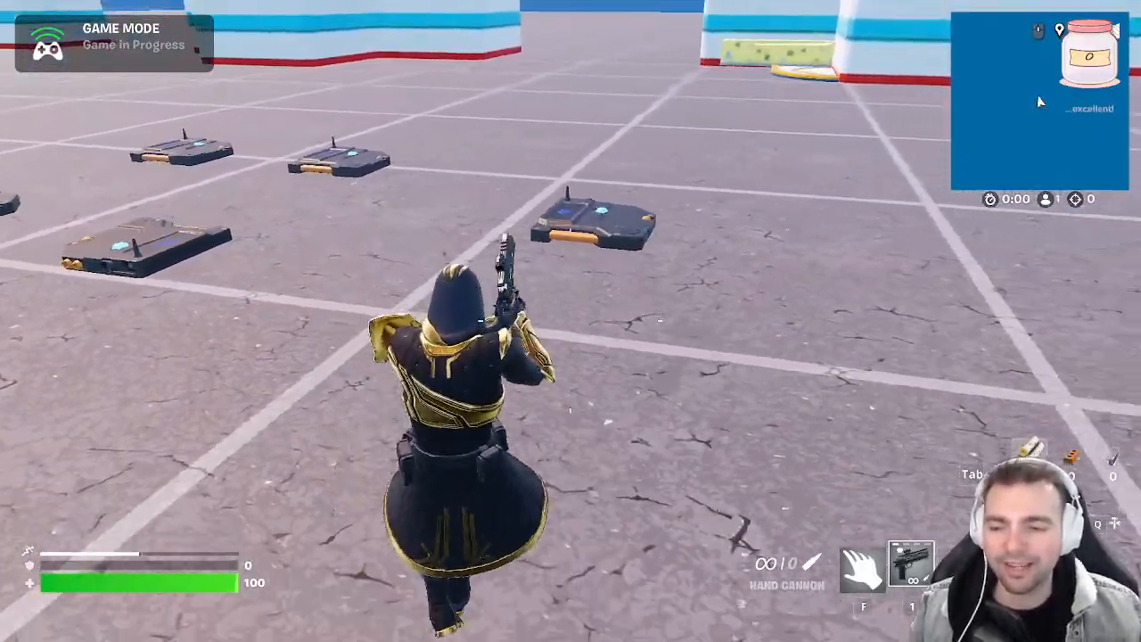
pyautogui.press('a')
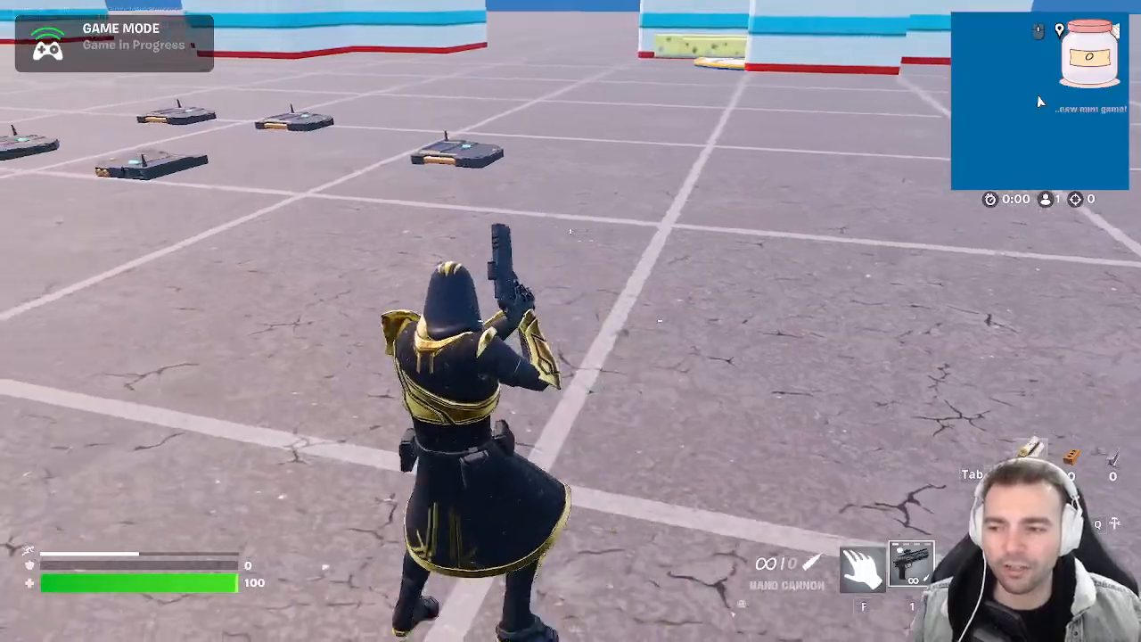
pyautogui.press('shift')
pyautogui.press('w')
pyautogui.press('space')
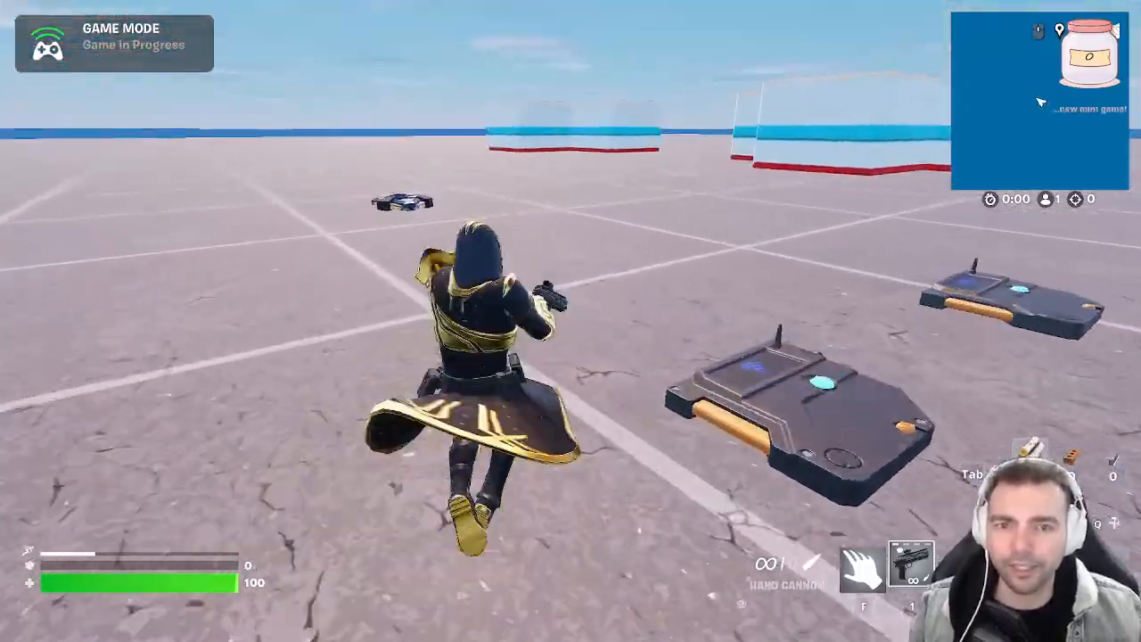
pyautogui.press('w')
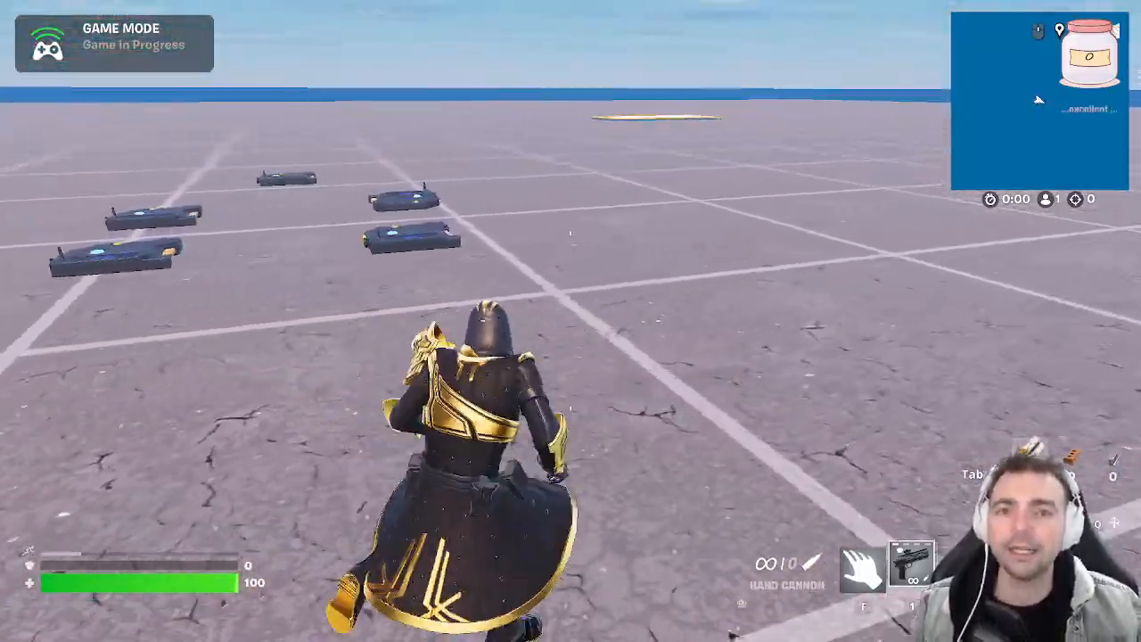
pyautogui.press('d')
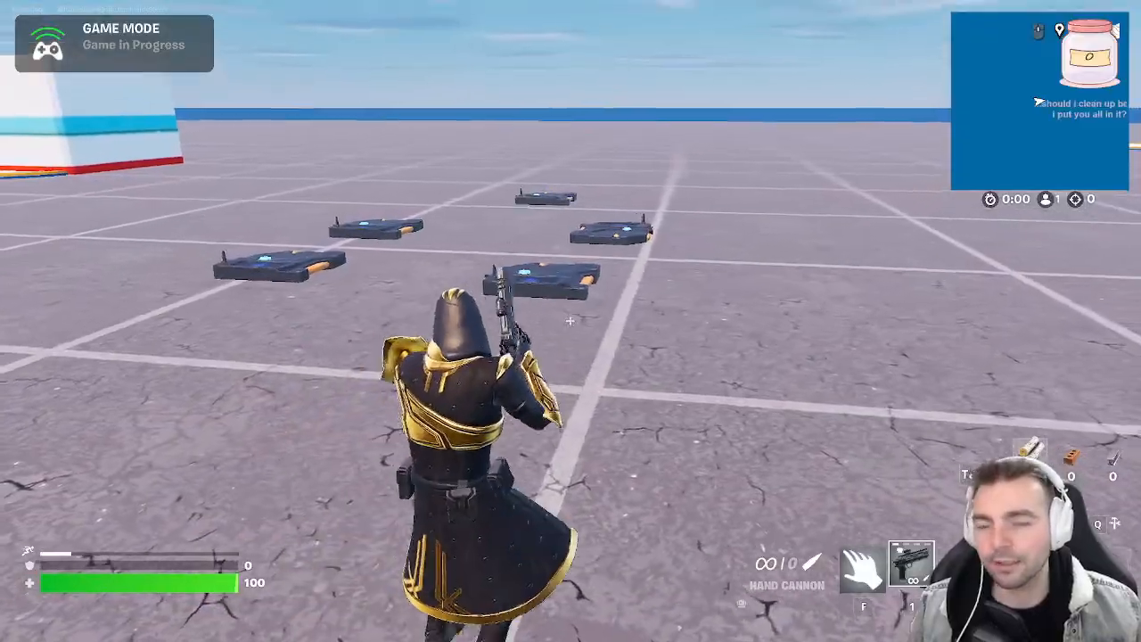
pyautogui.press('w')
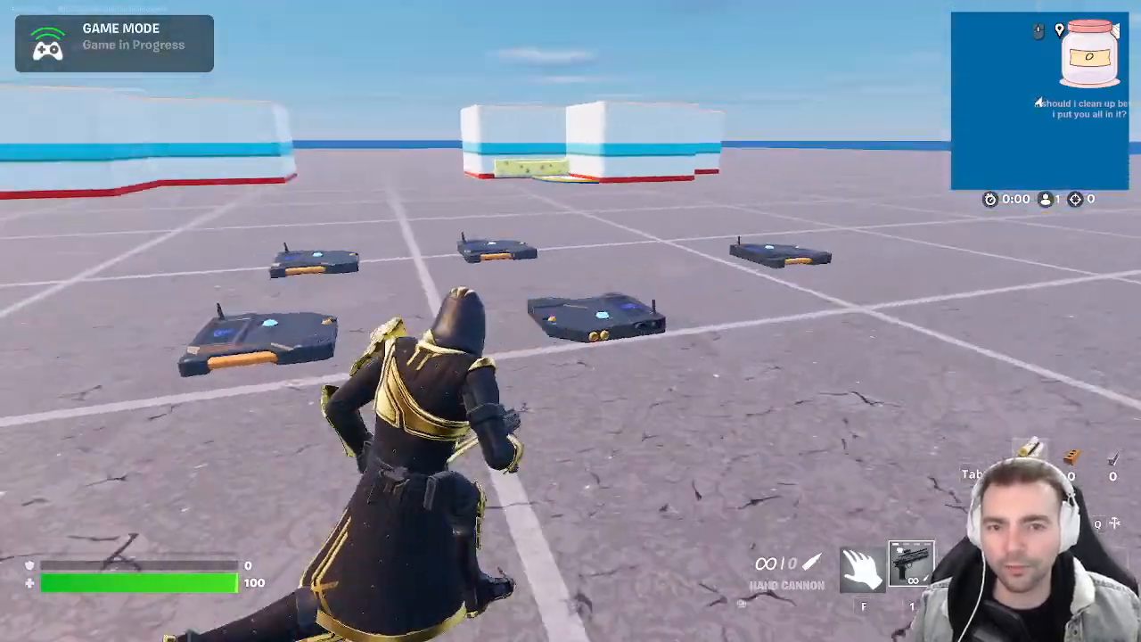
pyautogui.press('s')
pyautogui.press('shift')
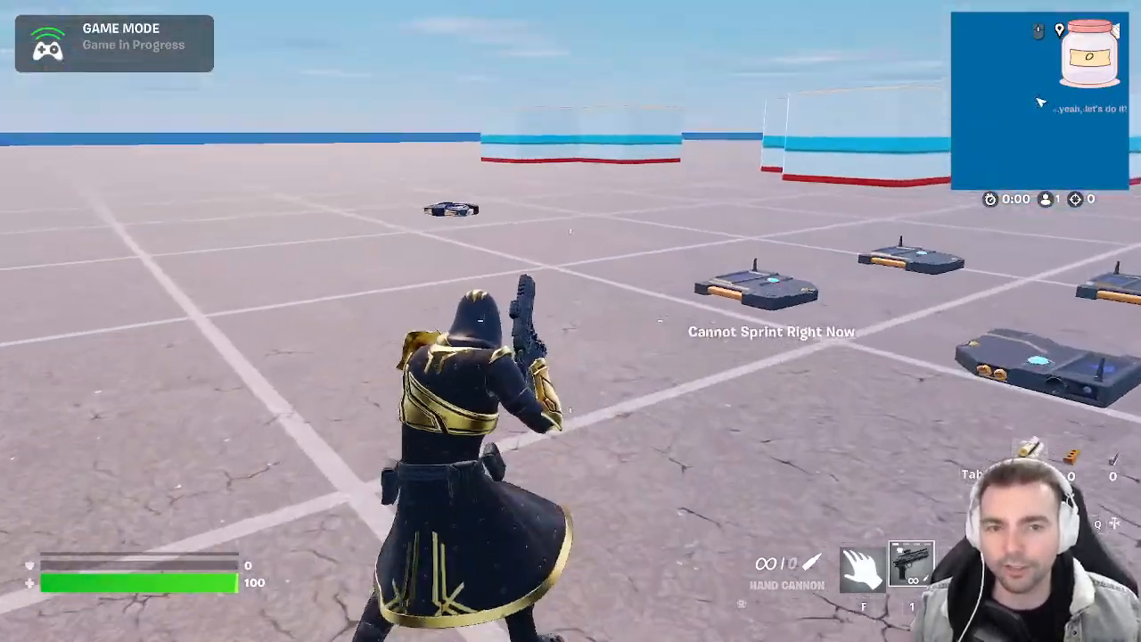
# Back away from the devices and check which of them are visible in game mode
pyautogui.press('s')
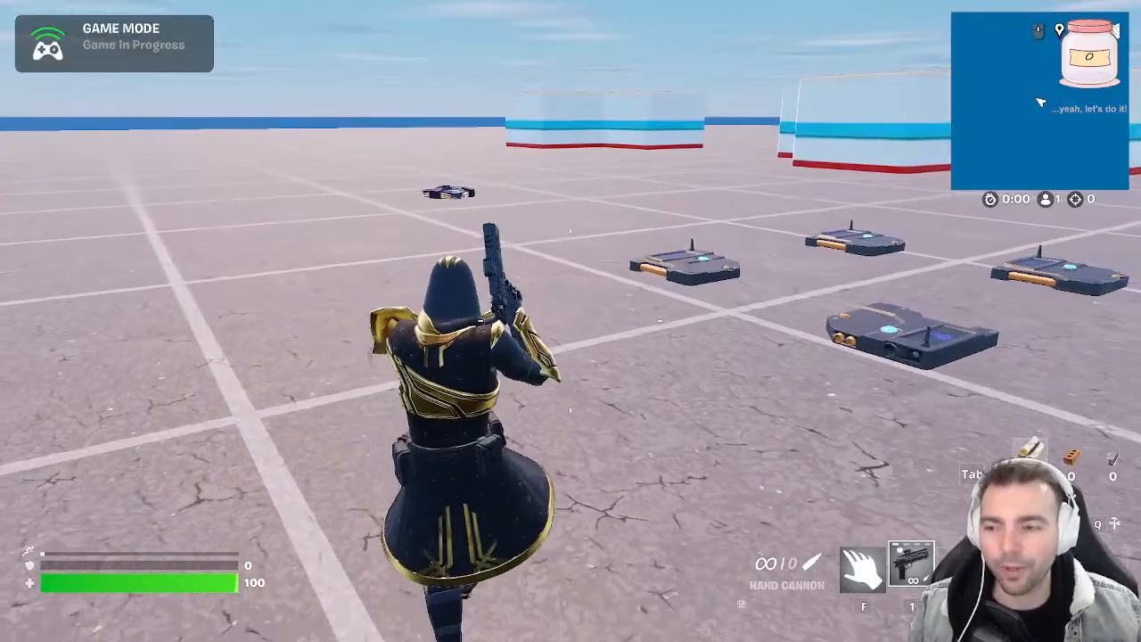
pyautogui.press('s')
pyautogui.press('d')
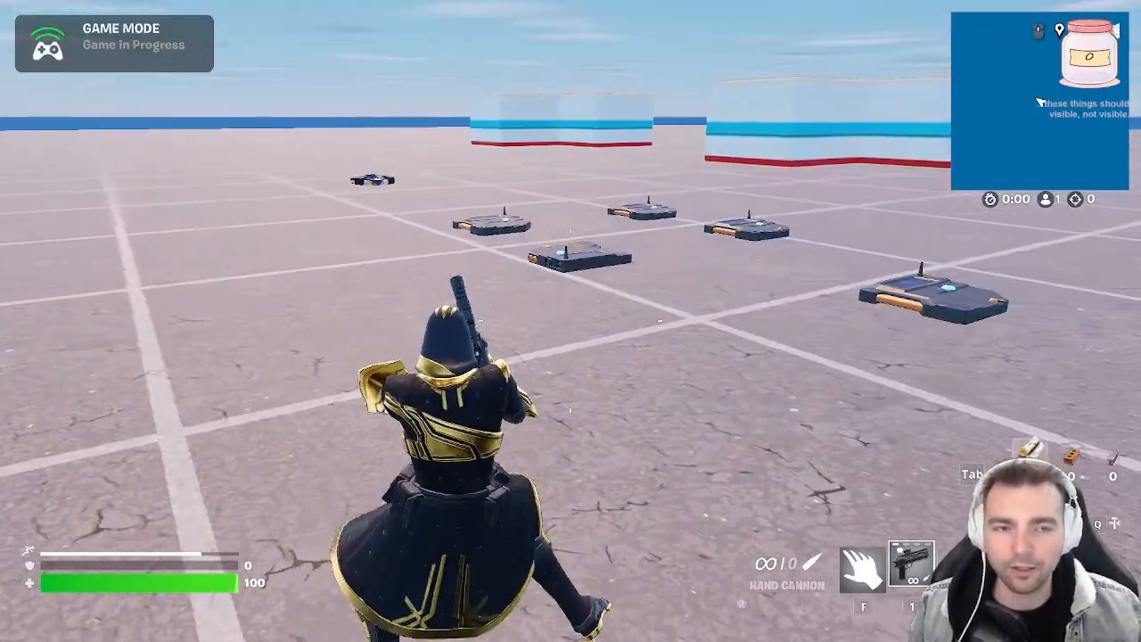
pyautogui.press('d')
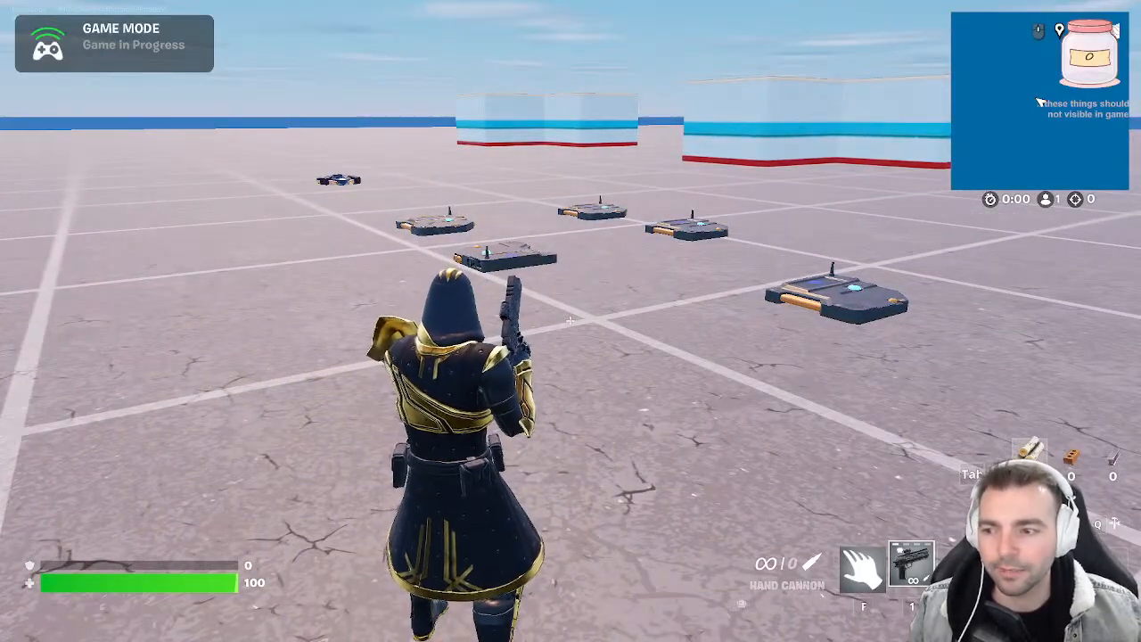
pyautogui.press('w')
pyautogui.press('s')
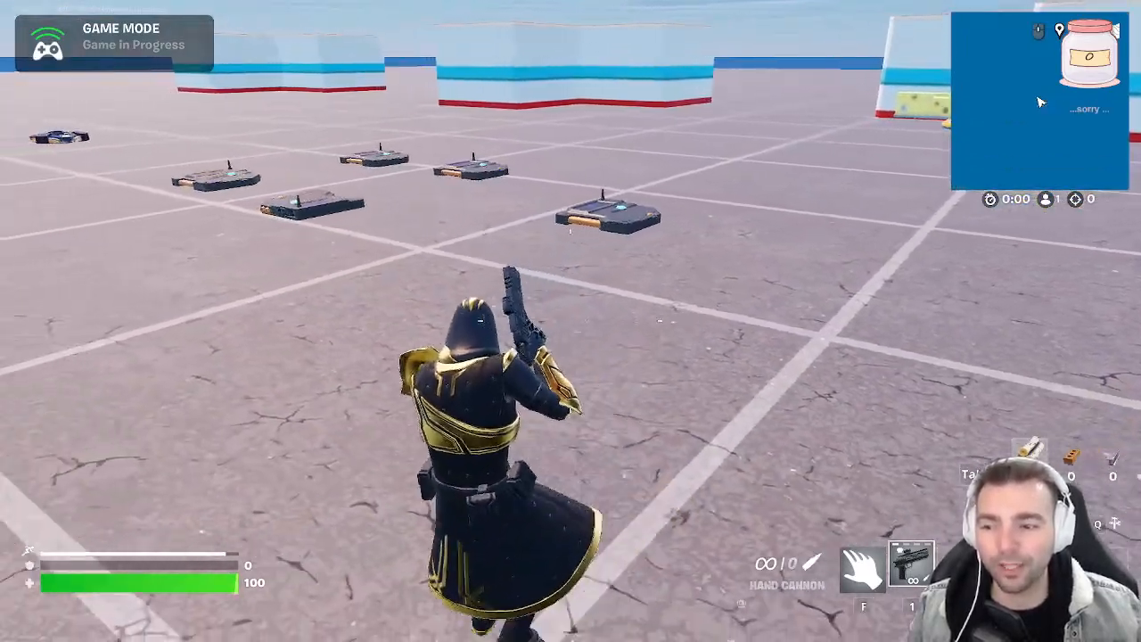
pyautogui.hotkey('shift', 'w')
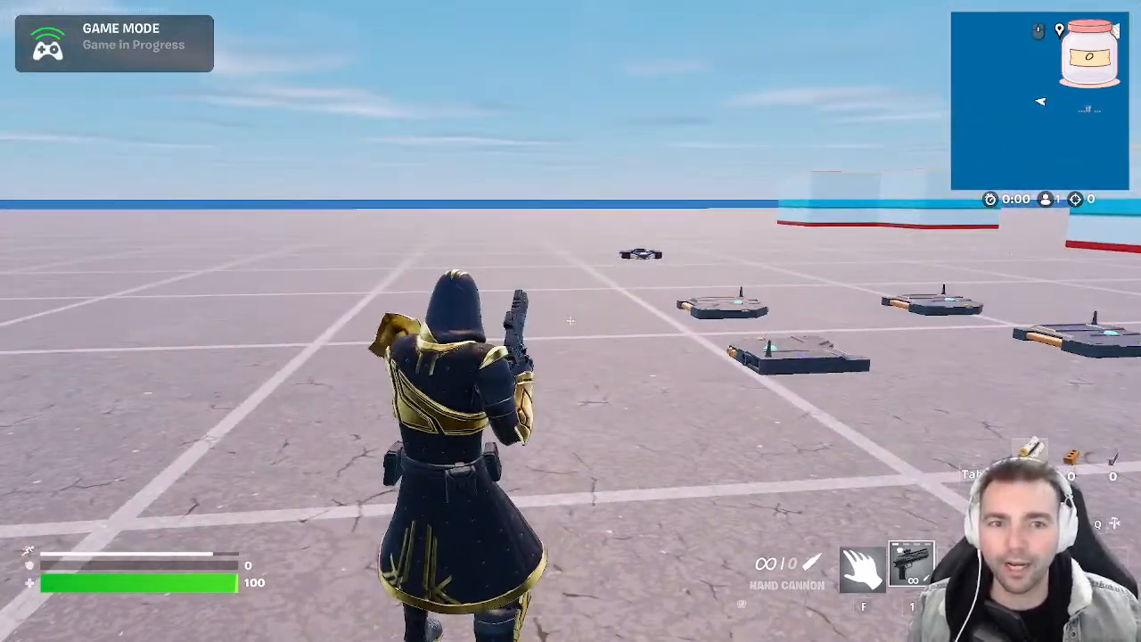
# Exit the live session from the game menu and return to the Fortnite lobby
pyautogui.press('Escape')
pyautogui.click(782, 601)
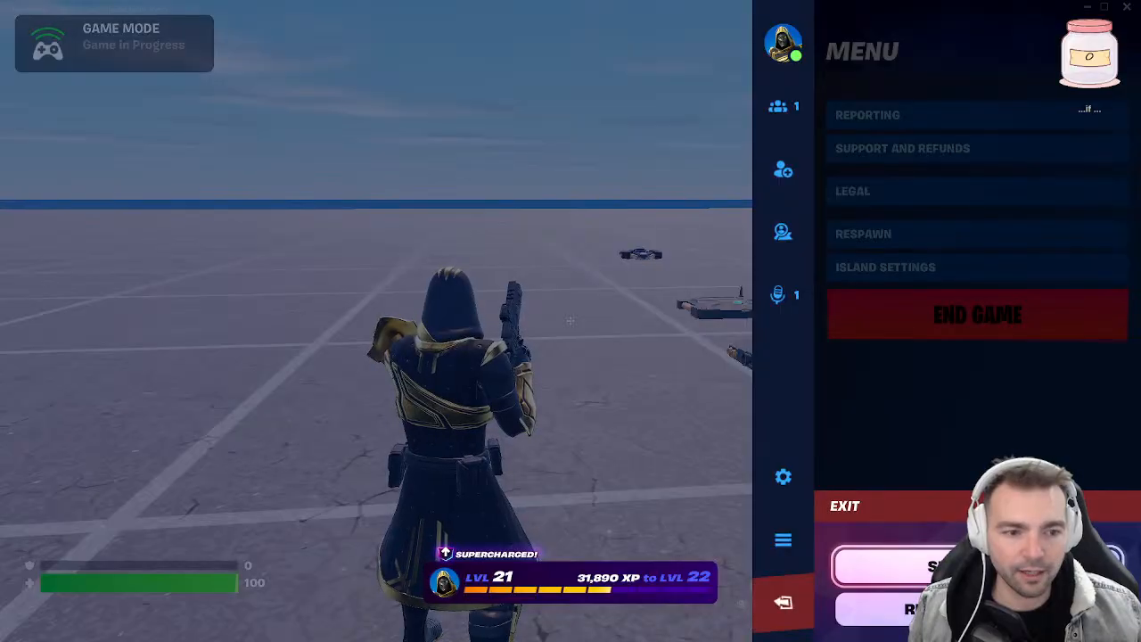
pyautogui.click(879, 608)
pyautogui.click(880, 610)
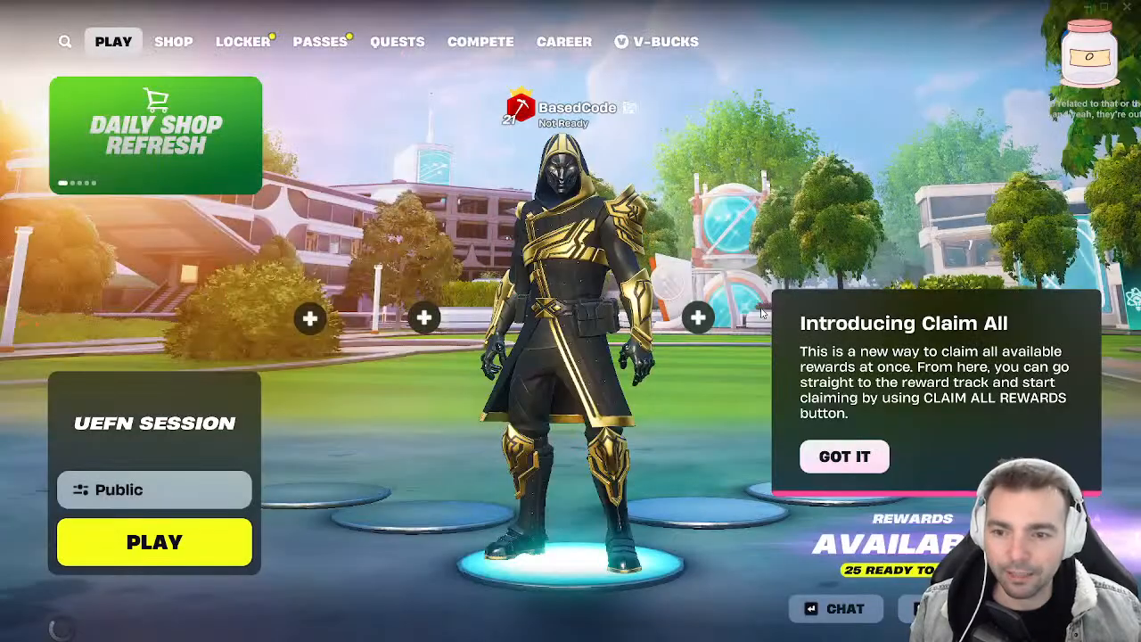
# Invite the friend who is online to the lobby party from the Social list, and close the list
pyautogui.click(424, 318)
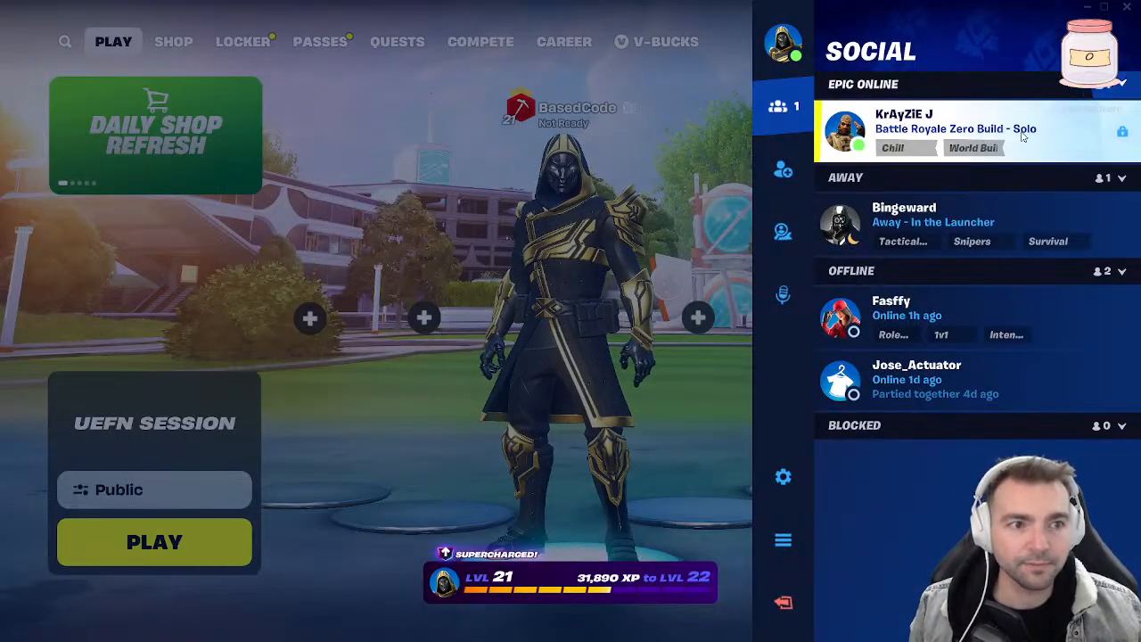
pyautogui.click(978, 136)
pyautogui.click(999, 350)
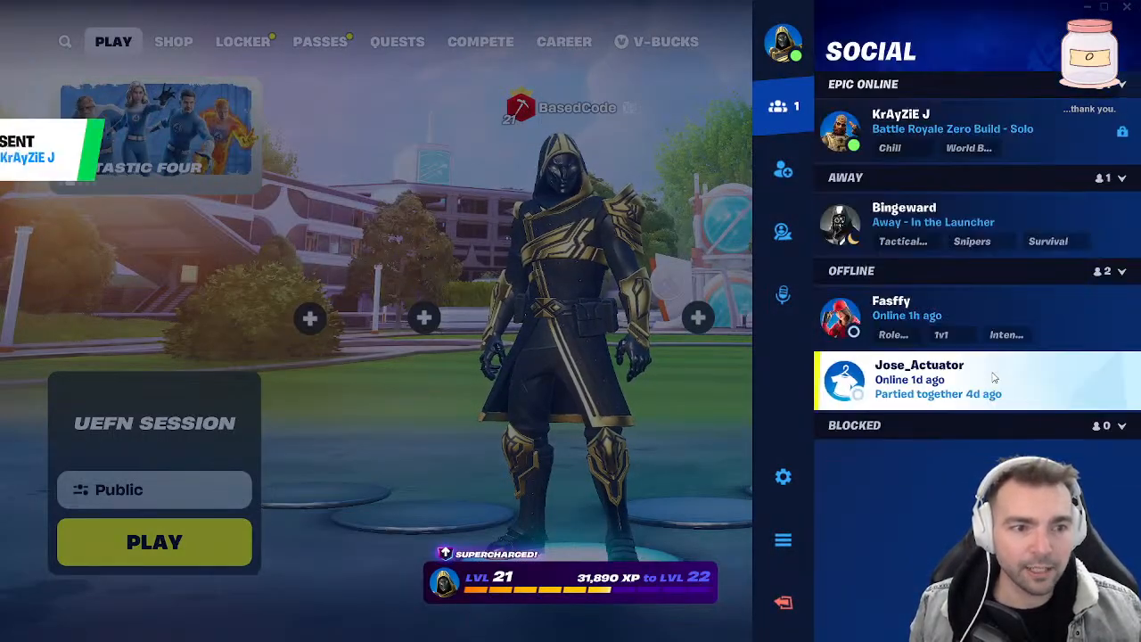
pyautogui.click(654, 115)
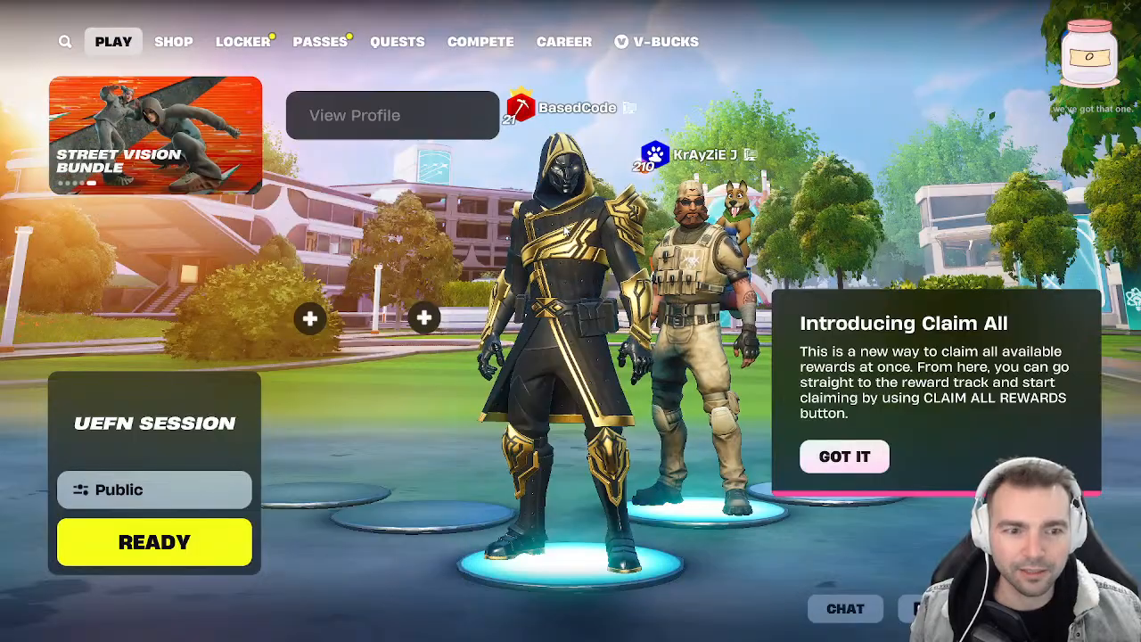
# Dismiss the Introducing Claim All notice and play an emote with the lobby character
pyautogui.click(836, 457)
pyautogui.moveTo(544, 343)
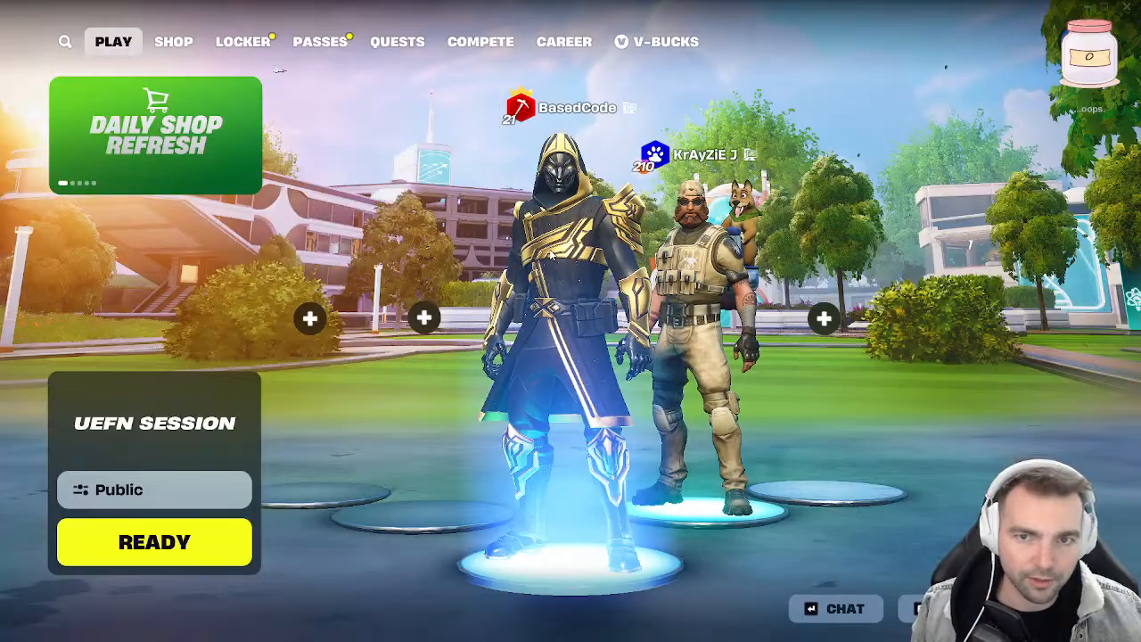
pyautogui.press('b')
pyautogui.click(574, 326)
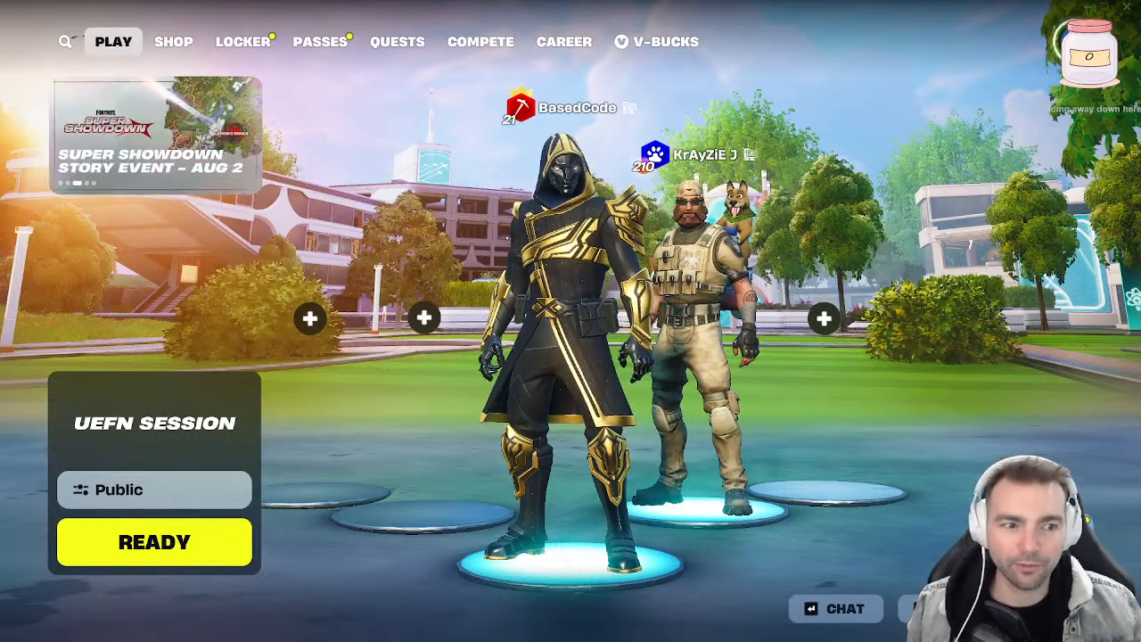
# Look through the party members and friends on the Social page for more players, and close the page
pyautogui.click(1103, 118)
pyautogui.scroll(-2, 990, 375)
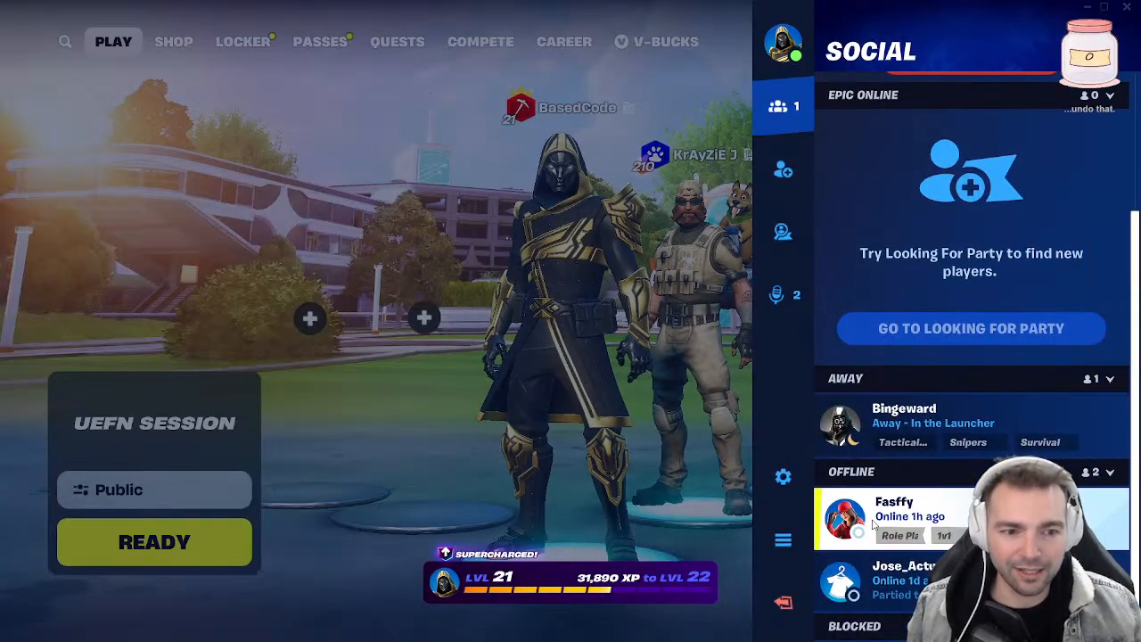
pyautogui.scroll(2, 992, 271)
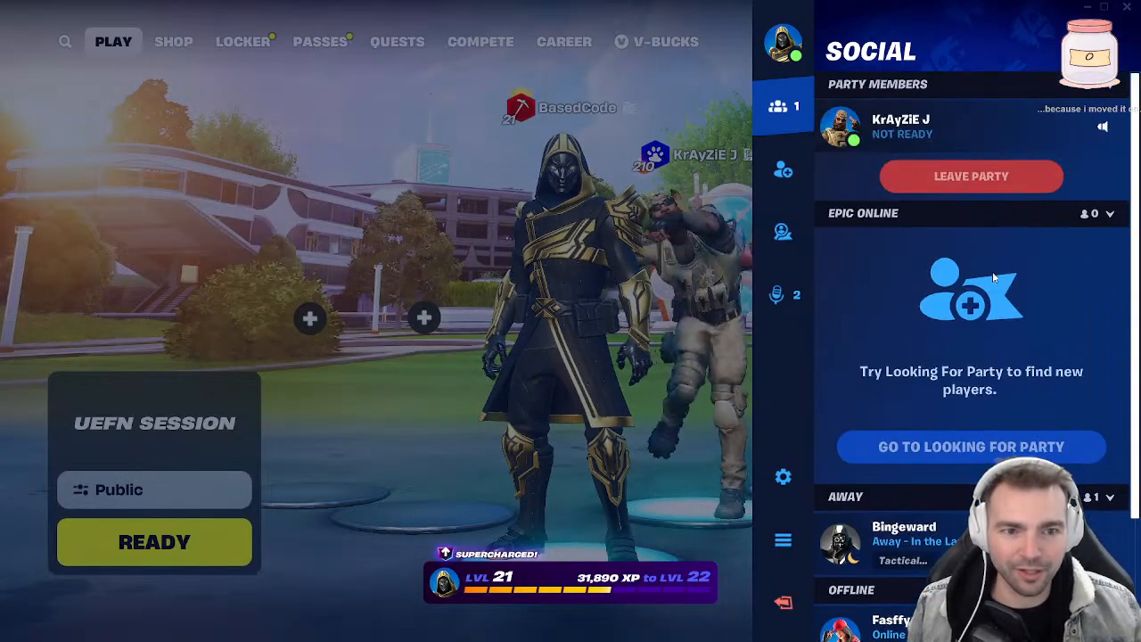
pyautogui.click(512, 244)
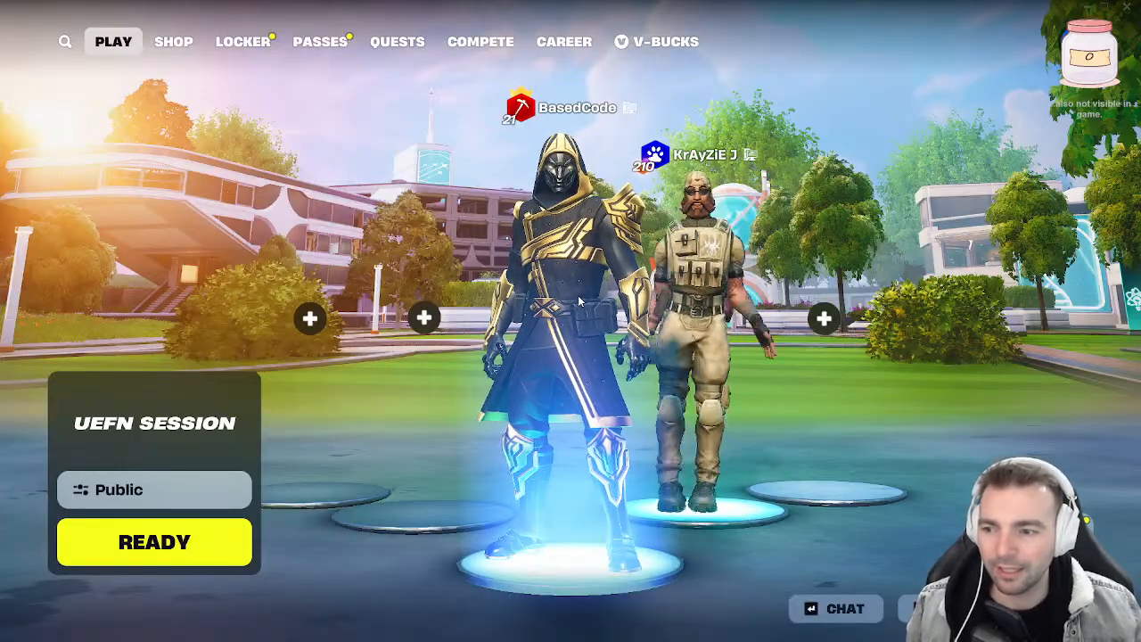
# Ready up for the UEFN session in the lobby and try to join it with the party
pyautogui.click(154, 542)
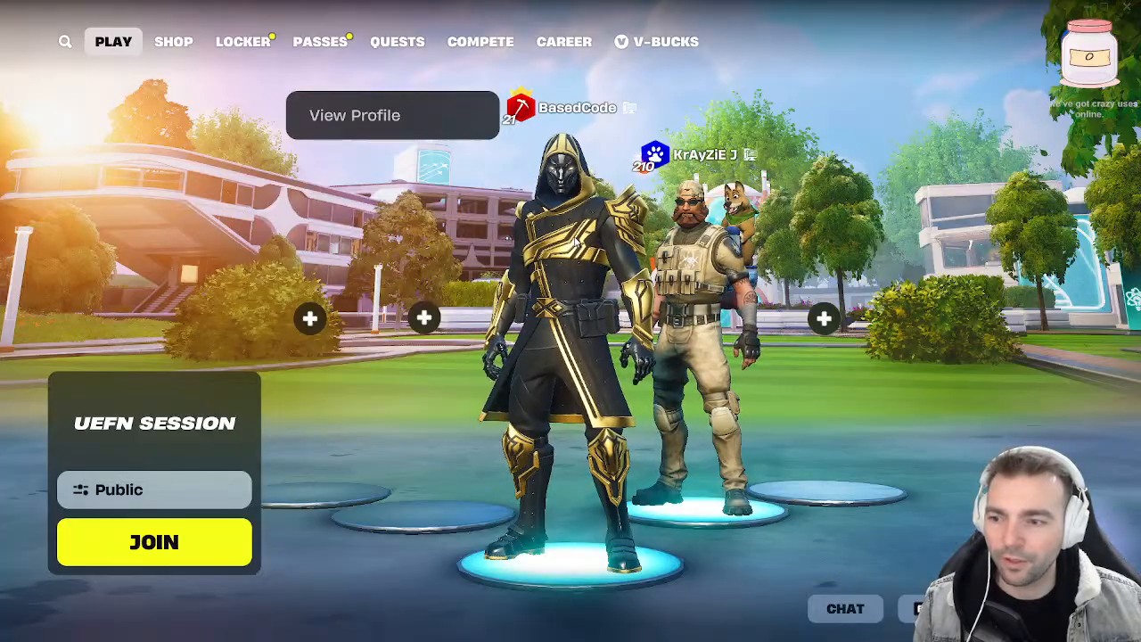
pyautogui.click(156, 545)
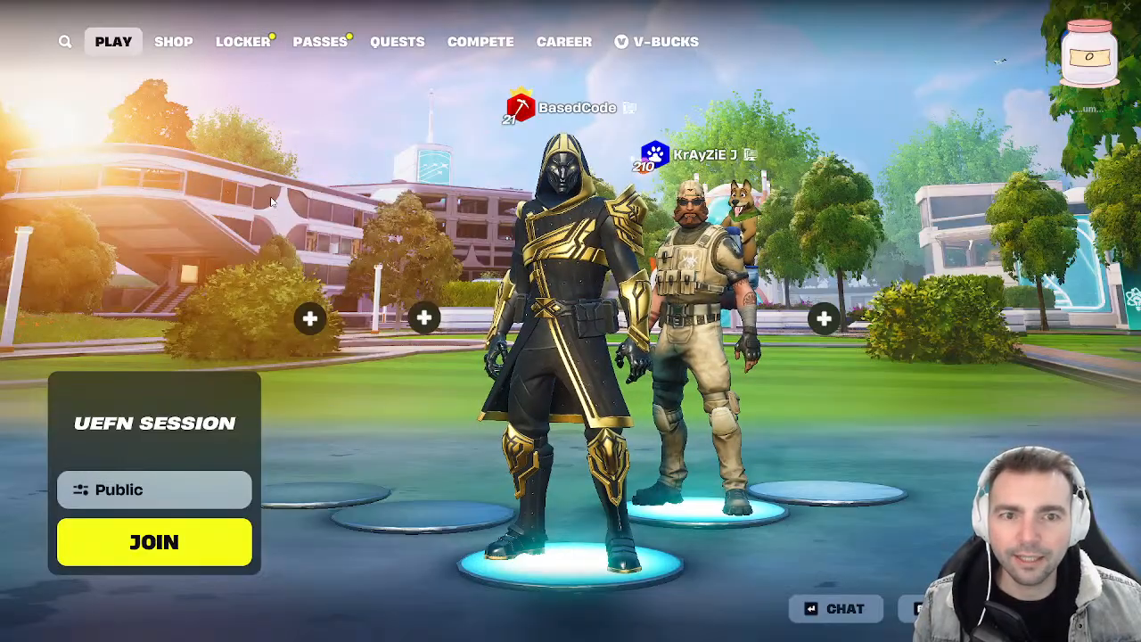
pyautogui.click(140, 550)
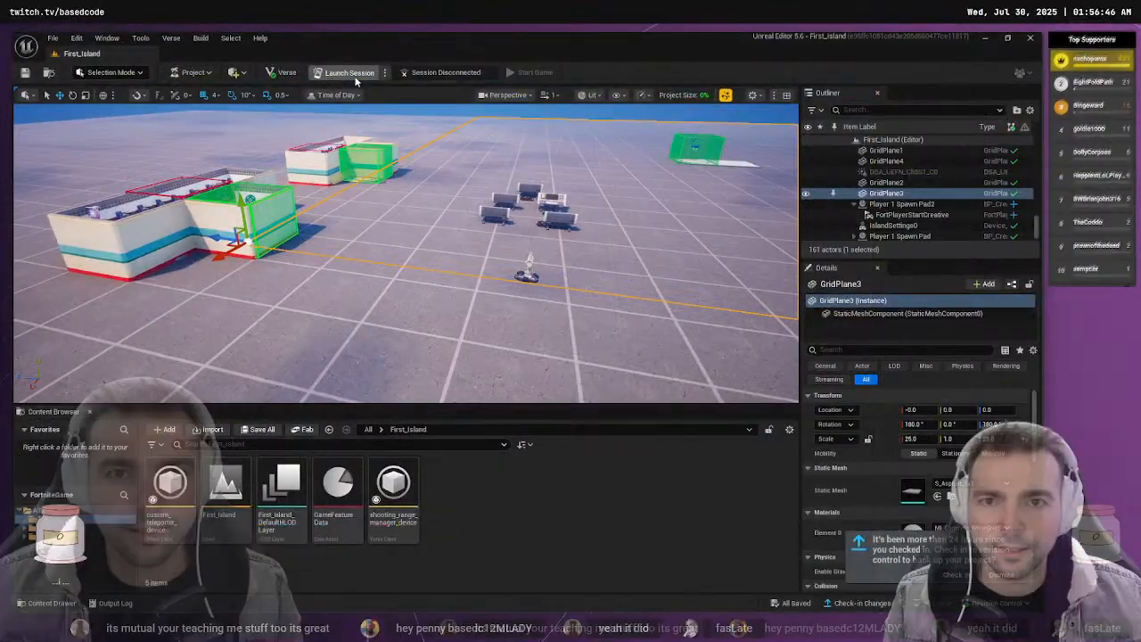
# Launch a new session for First_Island and run the character around the starting area while edit mode prepares
pyautogui.click(350, 75)
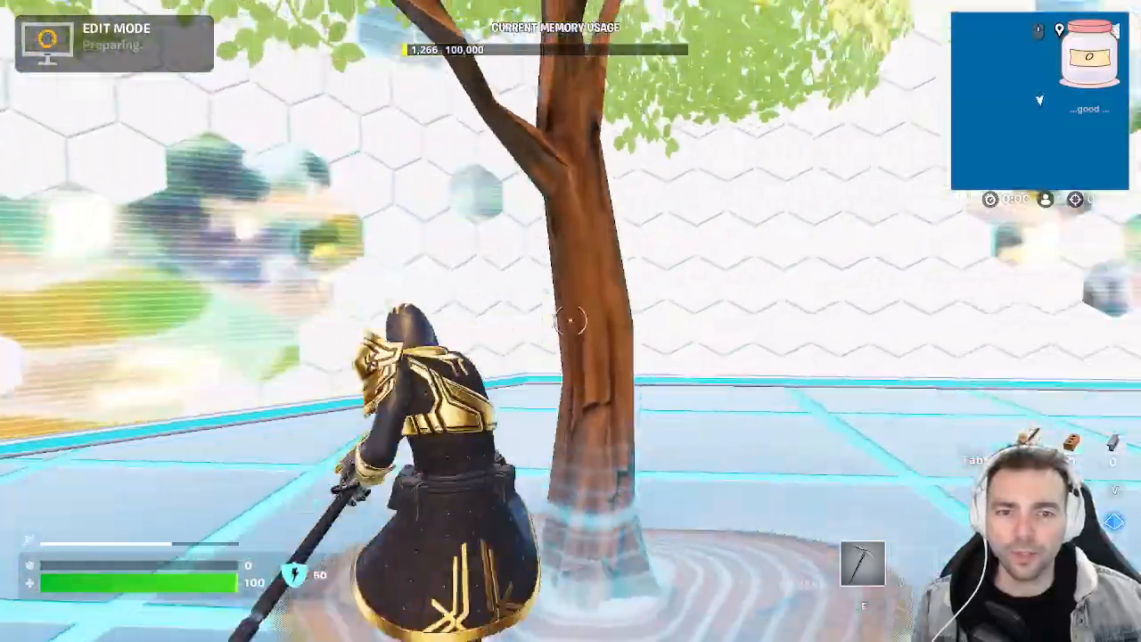
pyautogui.press('w')
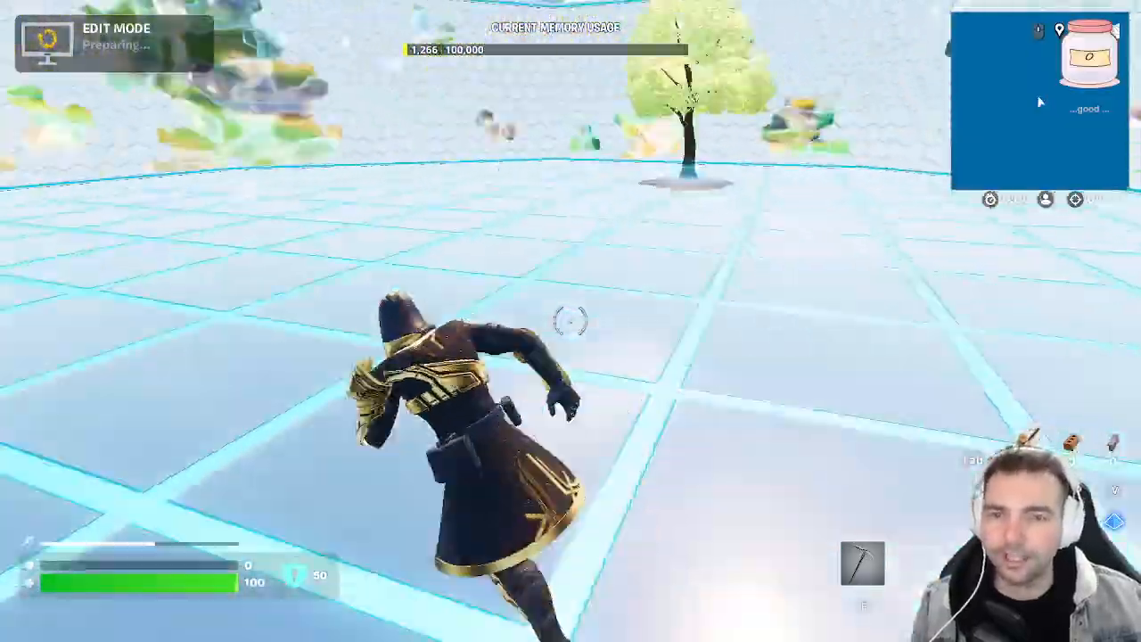
pyautogui.press('w')
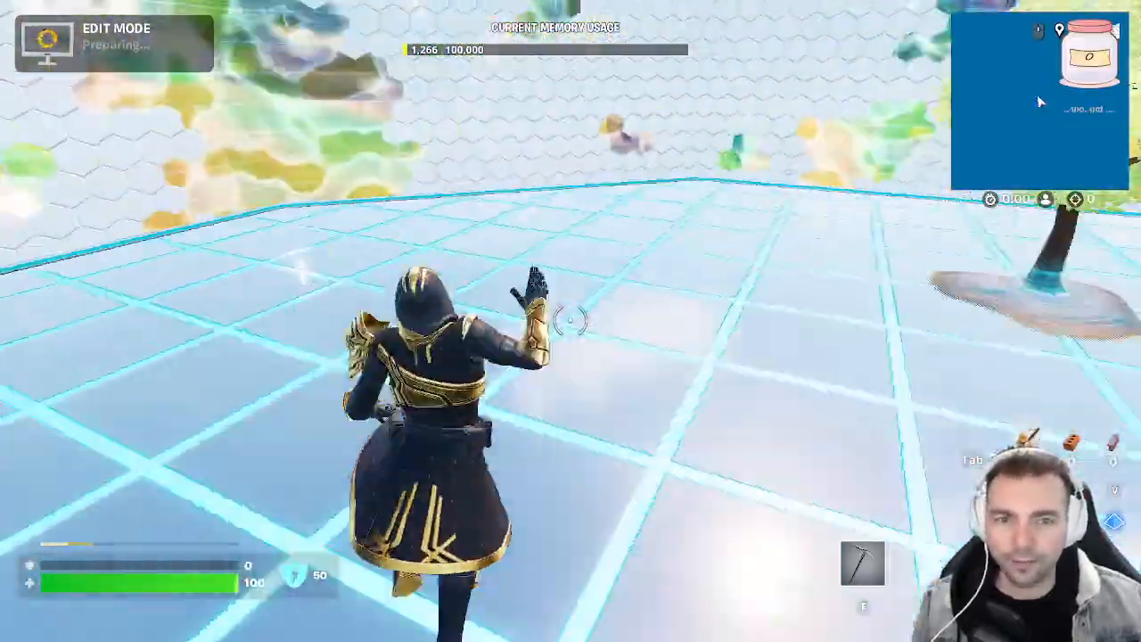
pyautogui.press('w')
pyautogui.press('space')
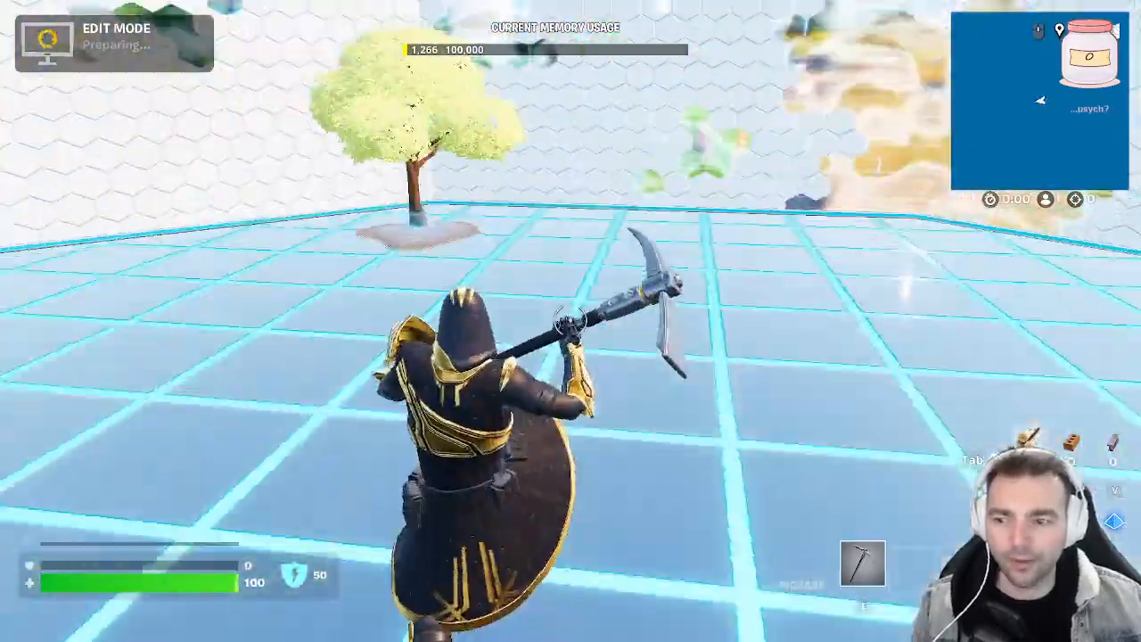
pyautogui.press('w')
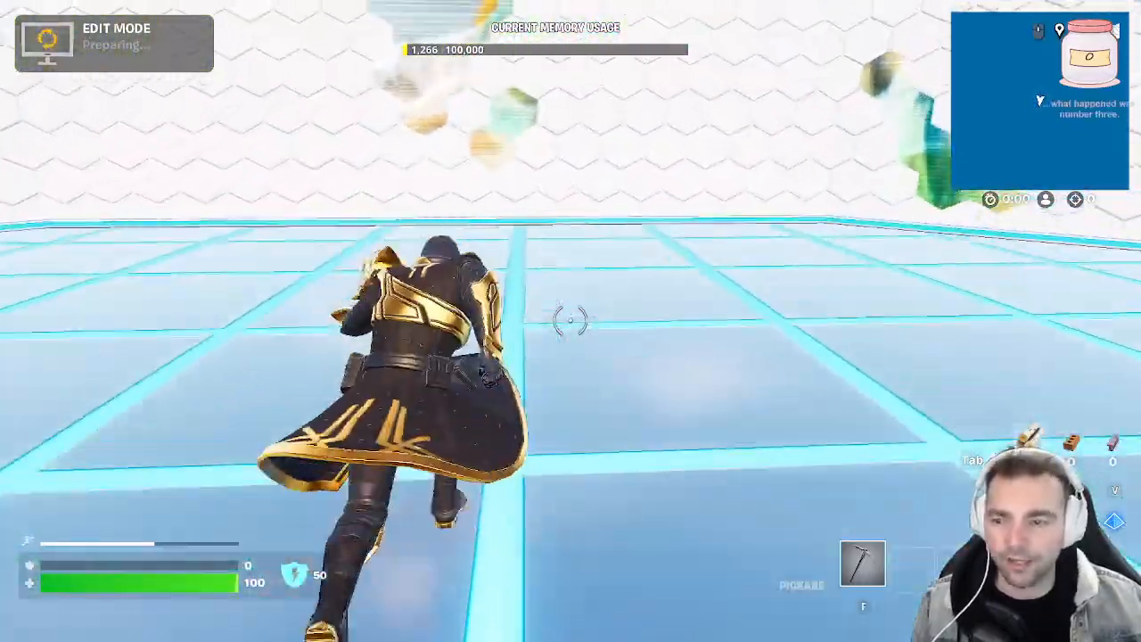
pyautogui.press('w')
pyautogui.press('space')
pyautogui.click(570, 321)
# Look at the shooting range targets in game mode and check the game menu, closing it again
pyautogui.press('w')
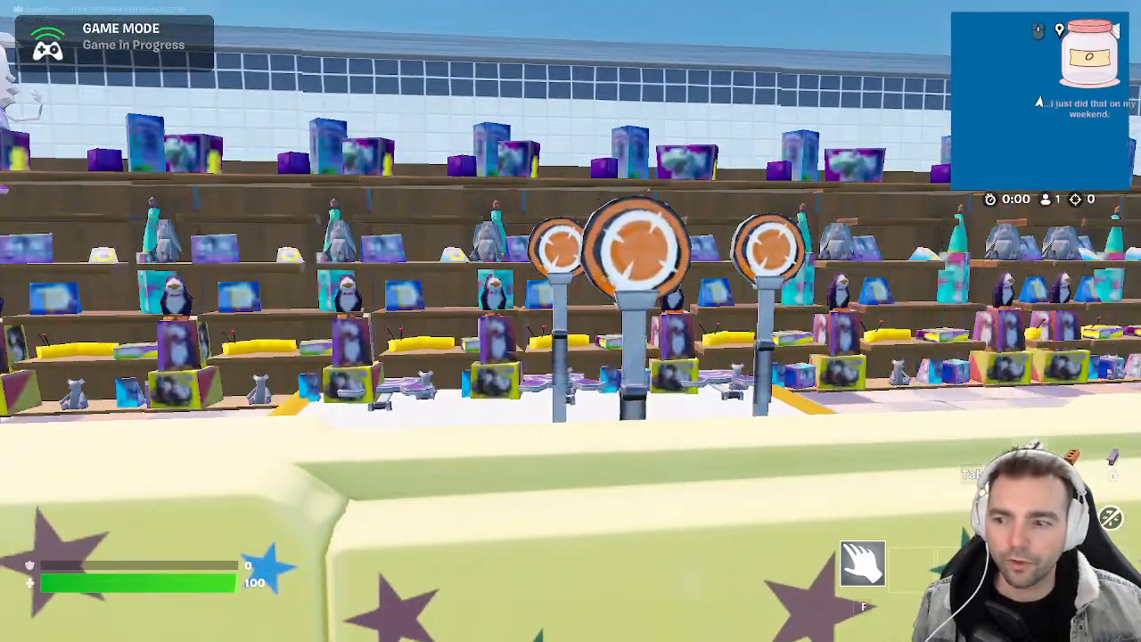
pyautogui.press('Escape')
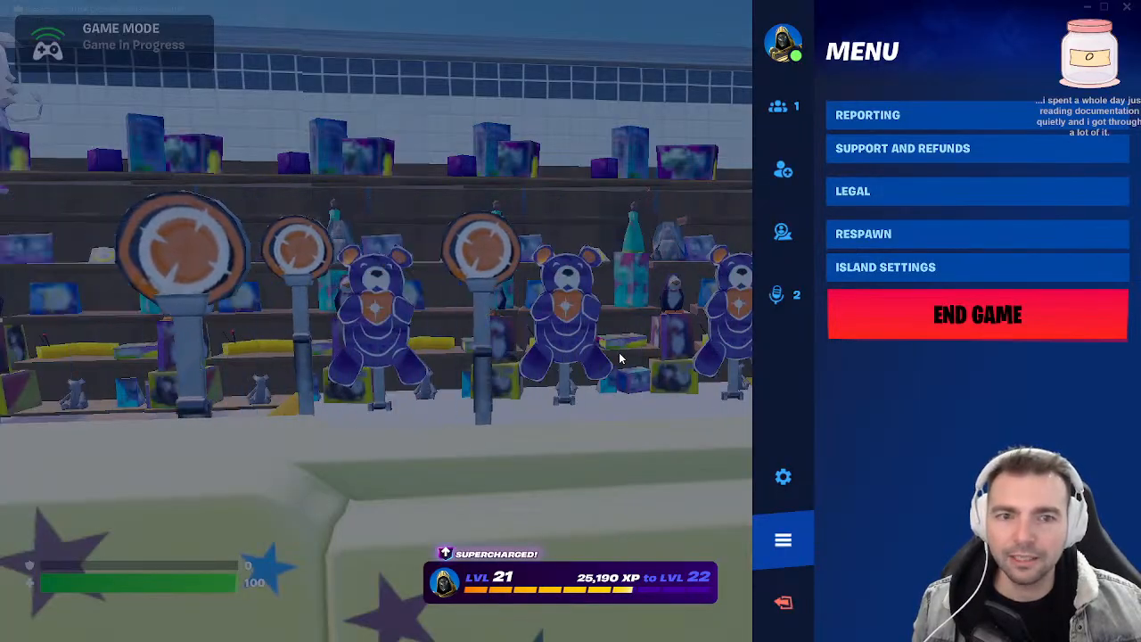
pyautogui.press('Escape')
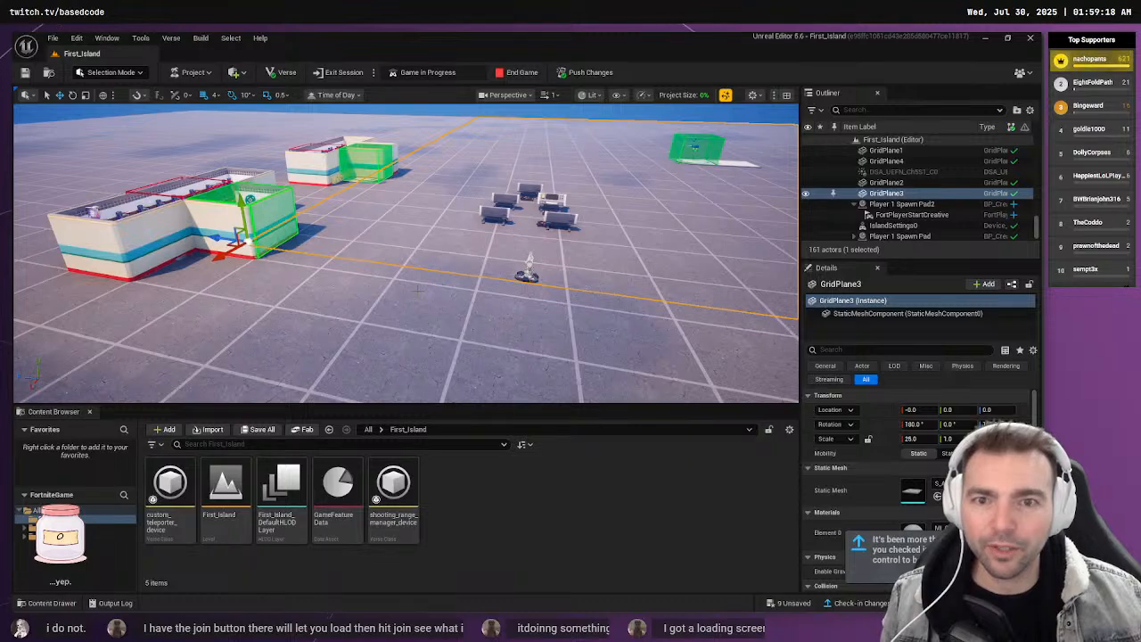
# Examine the layout of the shooting range booths, teleporter areas and spawn pads from above in the editor
pyautogui.moveTo(562, 221); pyautogui.dragTo(642, 263, button='right')
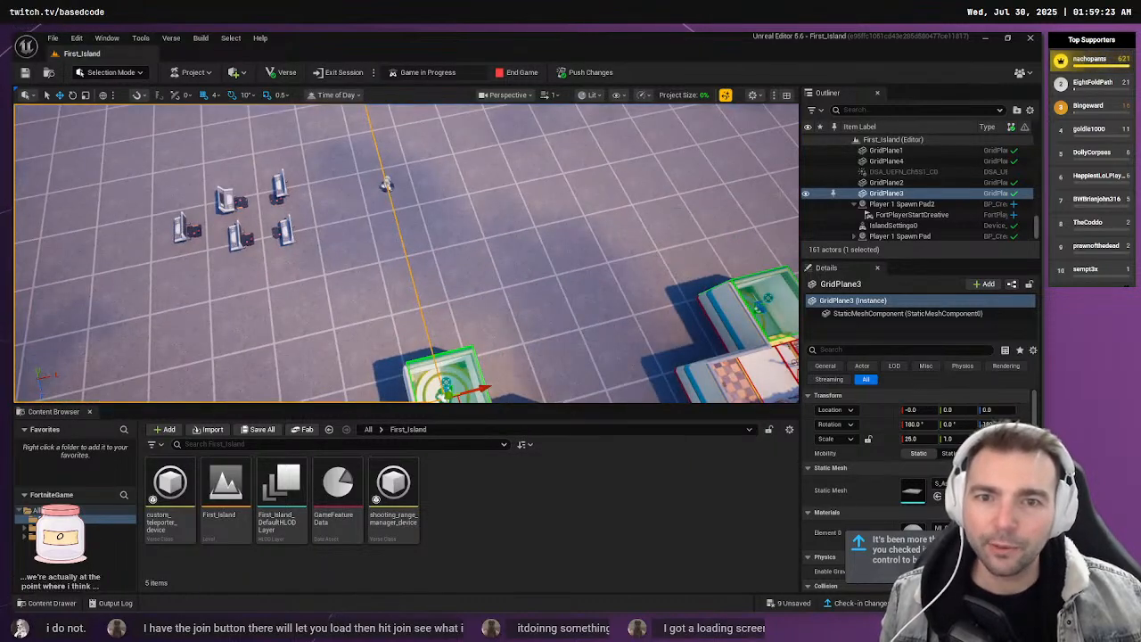
pyautogui.click(917, 109)
pyautogui.moveTo(507, 259); pyautogui.dragTo(528, 282, button='right')
pyautogui.press('s')
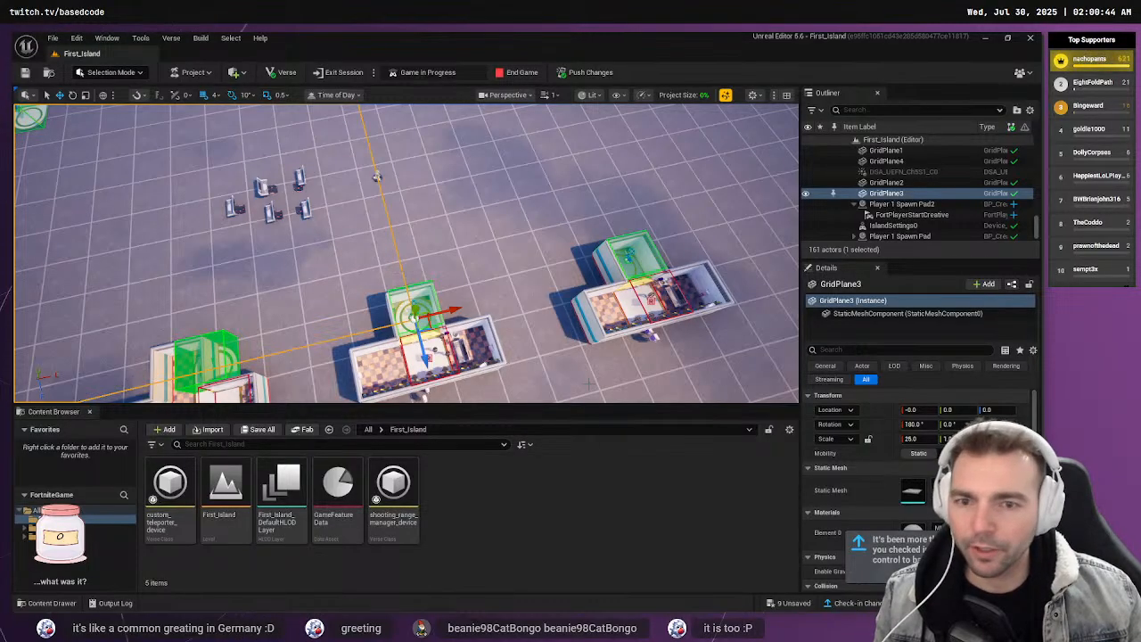
pyautogui.moveTo(571, 312); pyautogui.dragTo(375, 232, button='right')
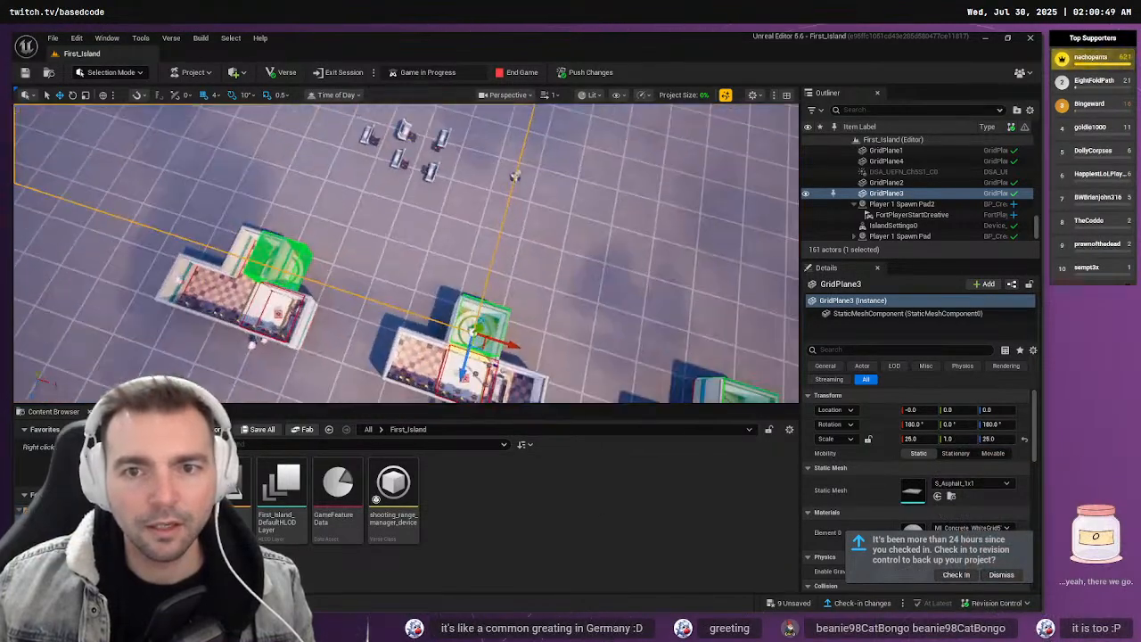
pyautogui.moveTo(405, 254); pyautogui.dragTo(160, 164, button='right')
pyautogui.press('w')
pyautogui.press('s')
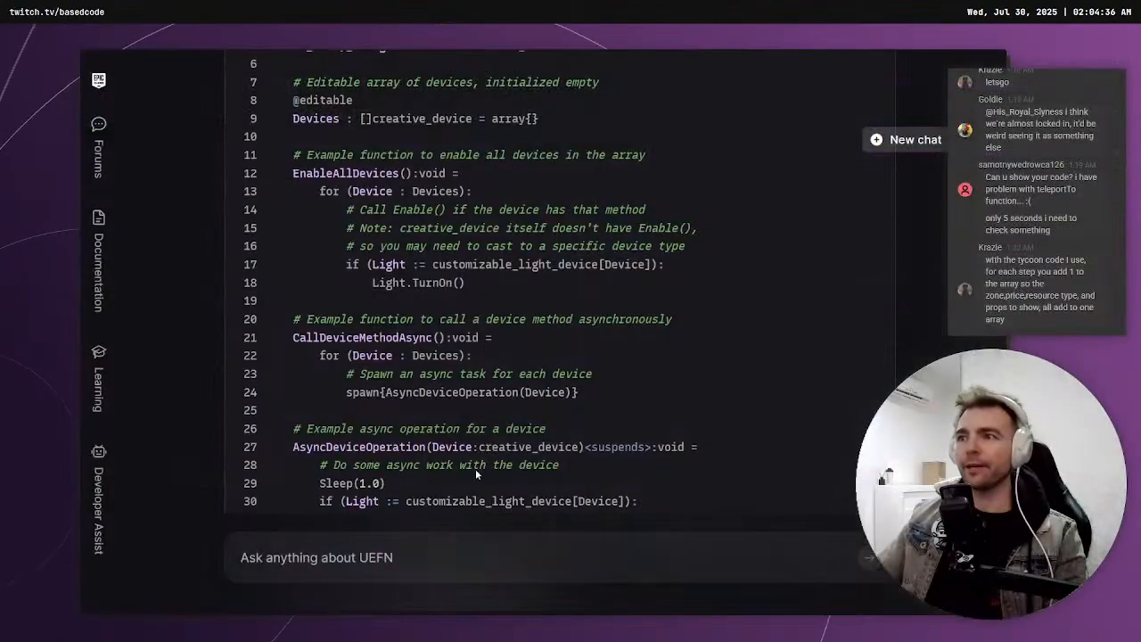
# Open YouTube in a new browser tab
pyautogui.hotkey('ctrl', 't')
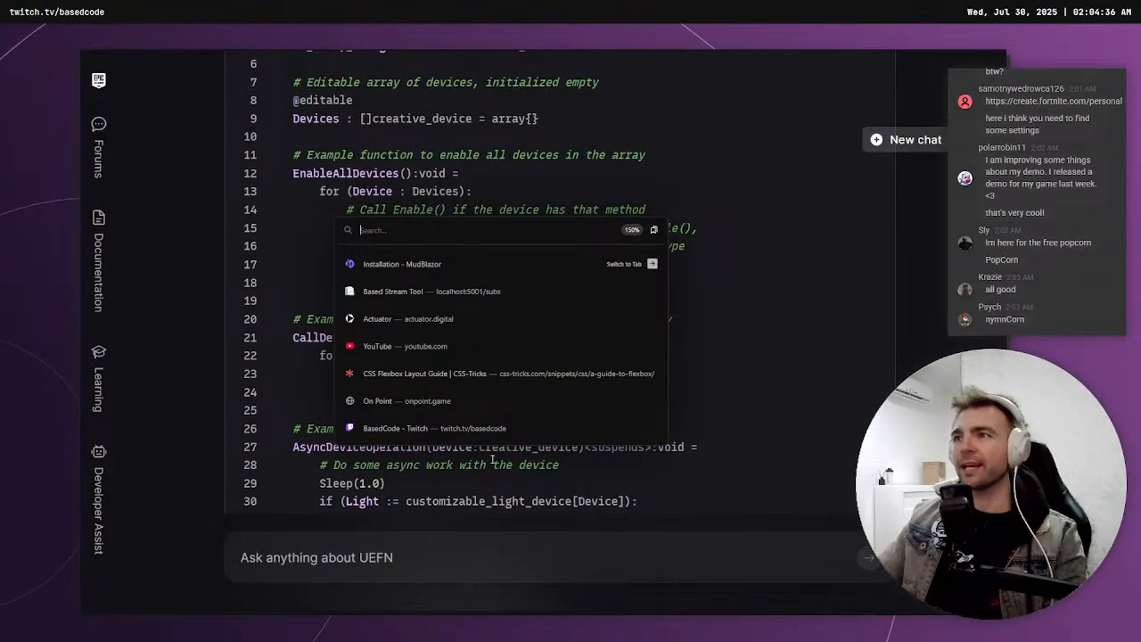
pyautogui.press('Down')
pyautogui.press('Down')
pyautogui.press('Down')
pyautogui.press('Return')
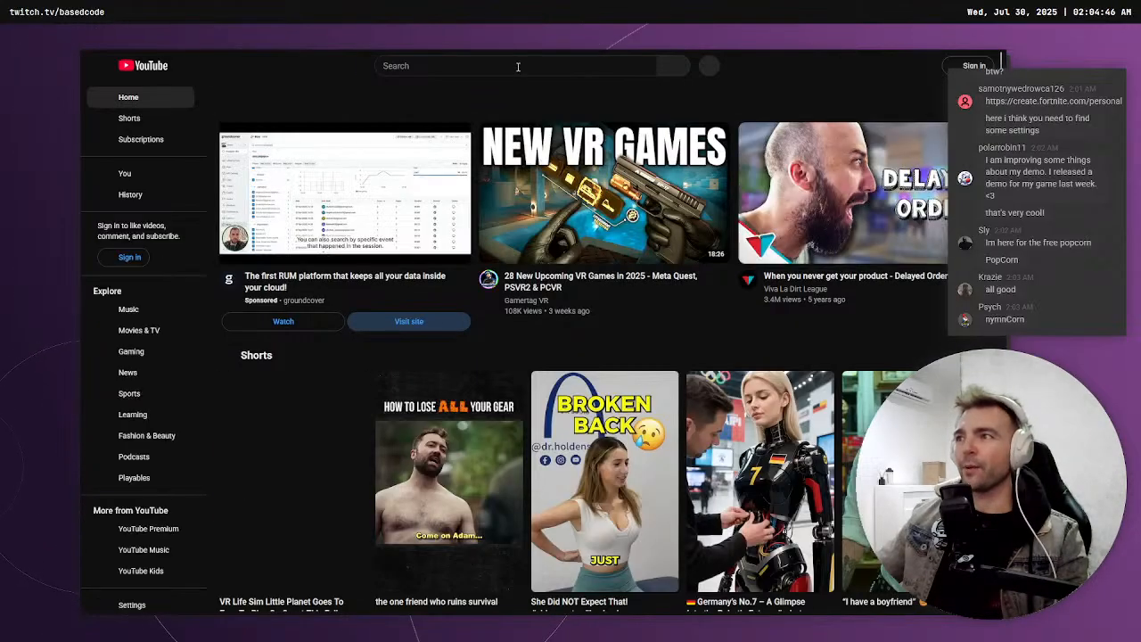
# Search YouTube for "CEO of corn" and open the video "The CEO of Corn | Recess Therapy #cornboy"
pyautogui.click(517, 66)
pyautogui.write('CEO of cor')
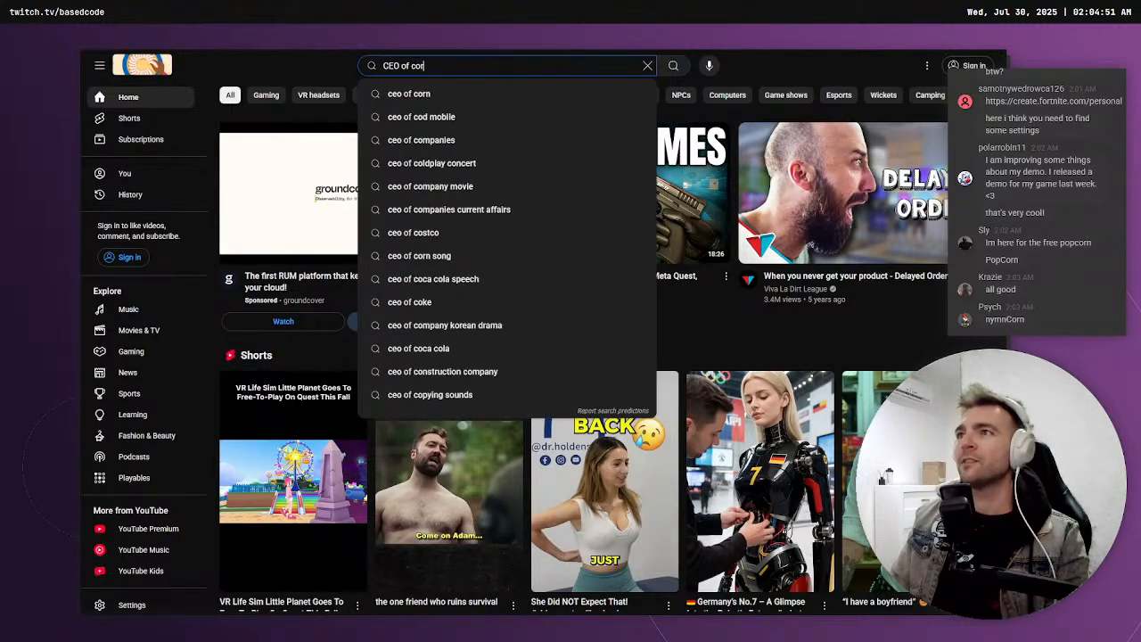
pyautogui.write('n')
pyautogui.press('Return')
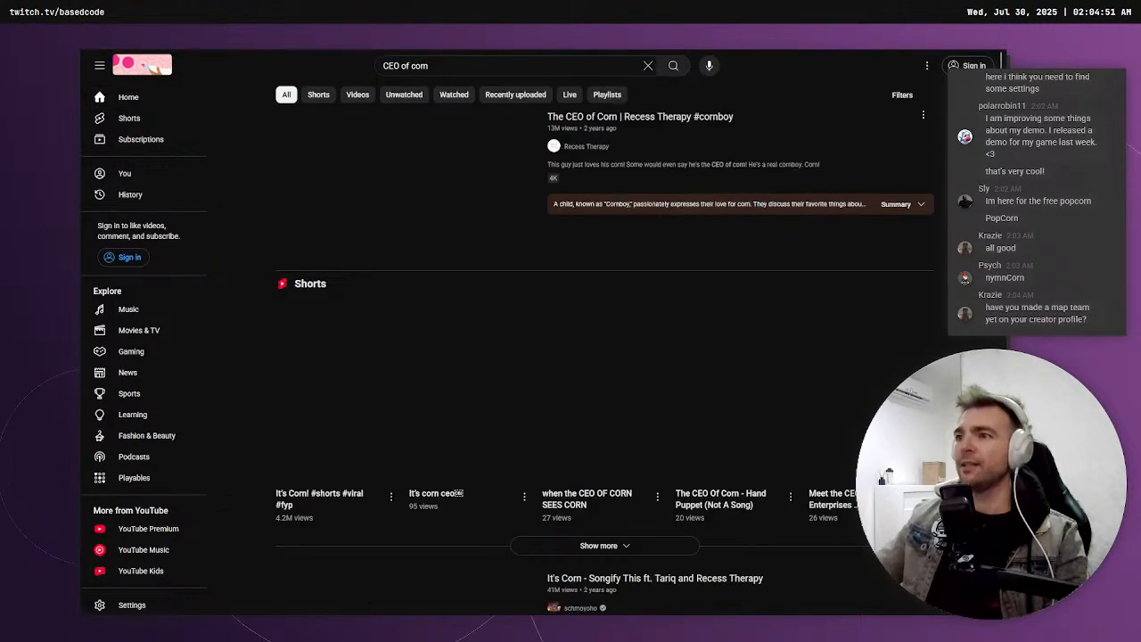
pyautogui.click(607, 118)
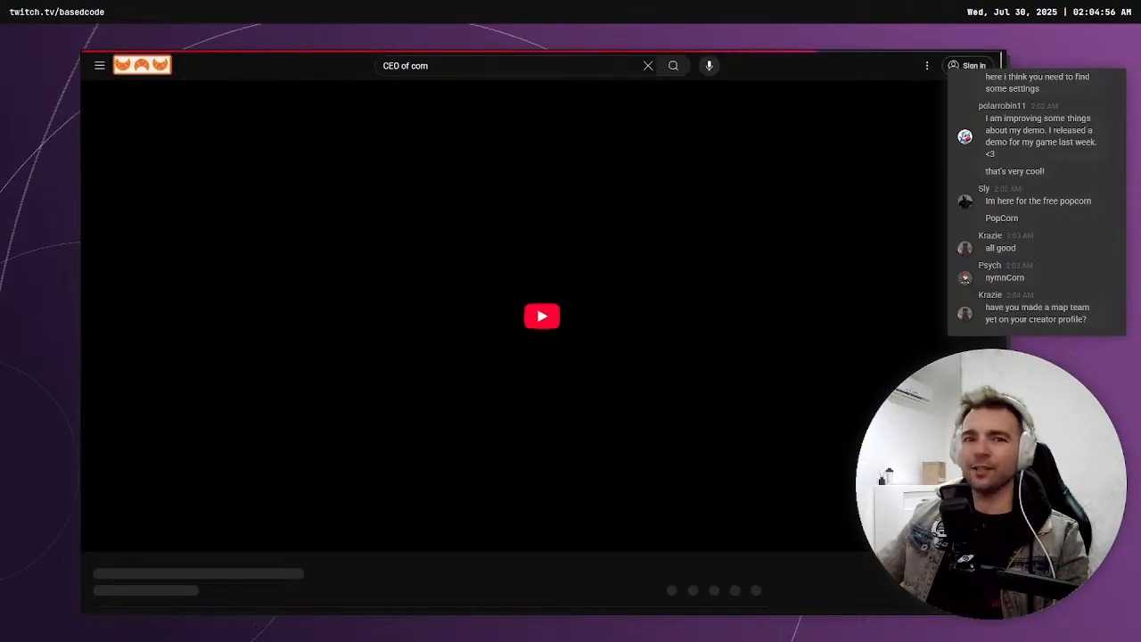